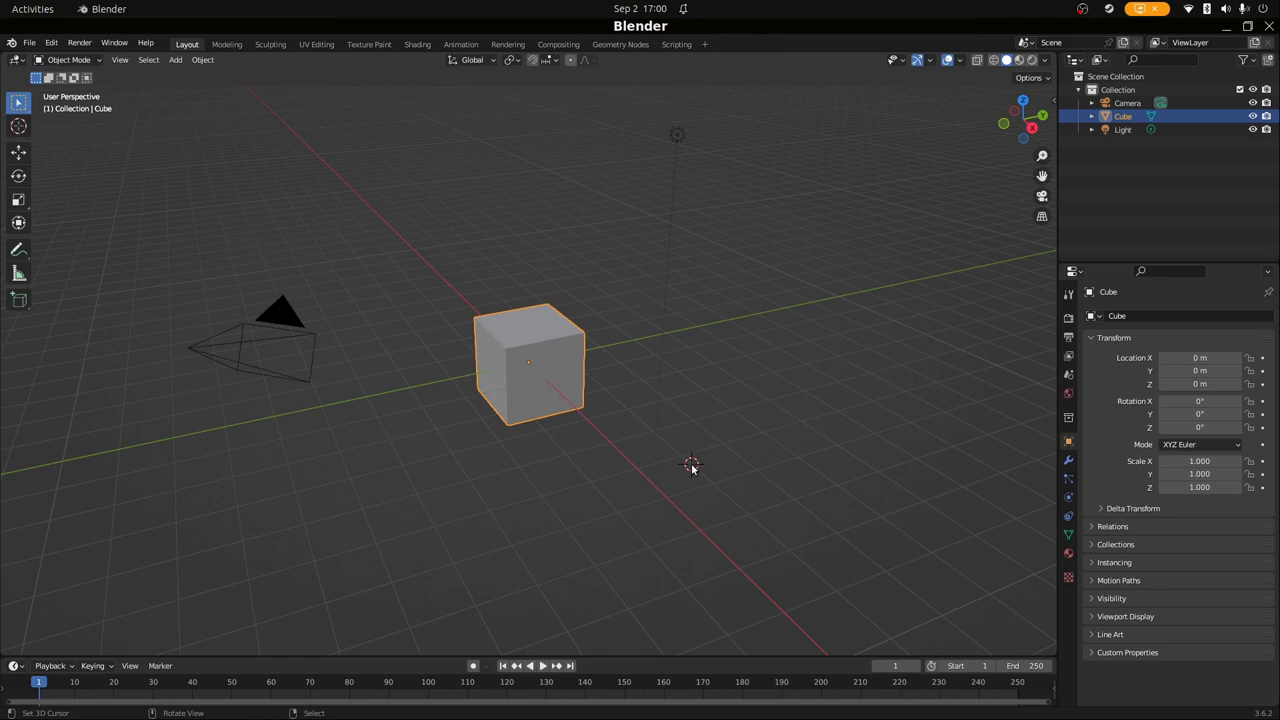
# Put the 3D cursor on the cube's top face and leave the viewport in User Orthographic
pyautogui.press('shift')
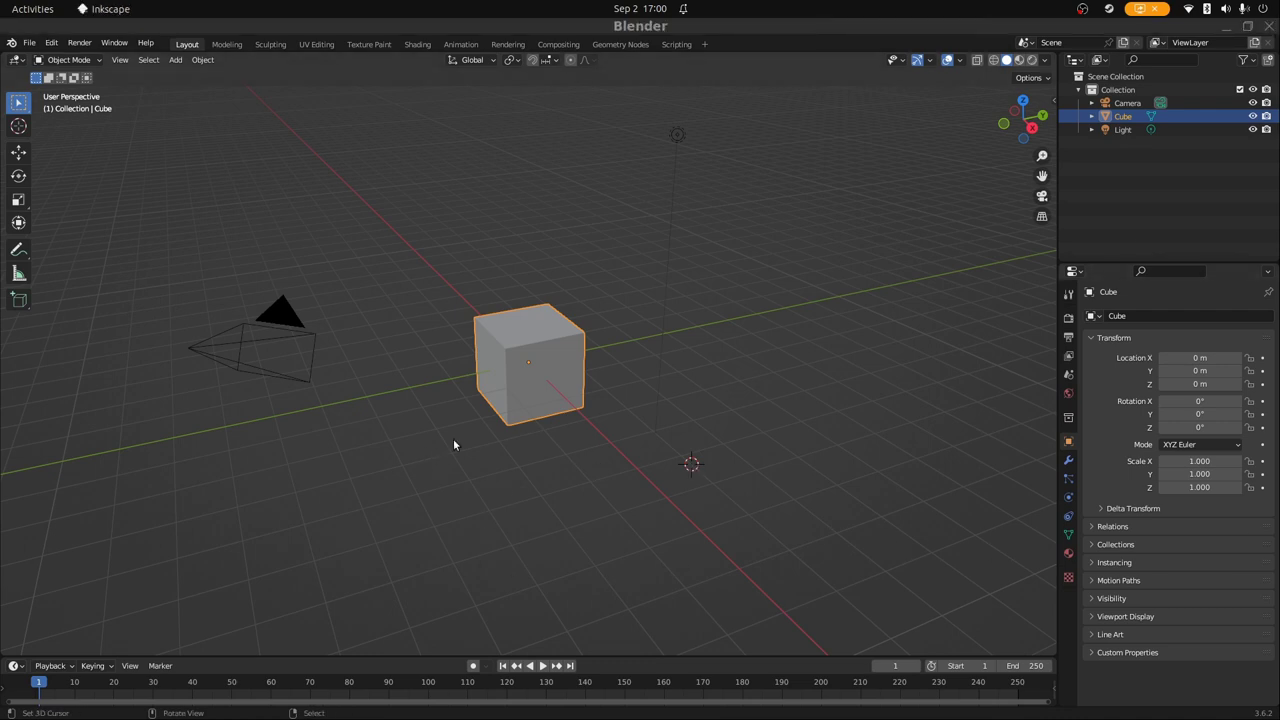
pyautogui.scroll(2, 478, 432)
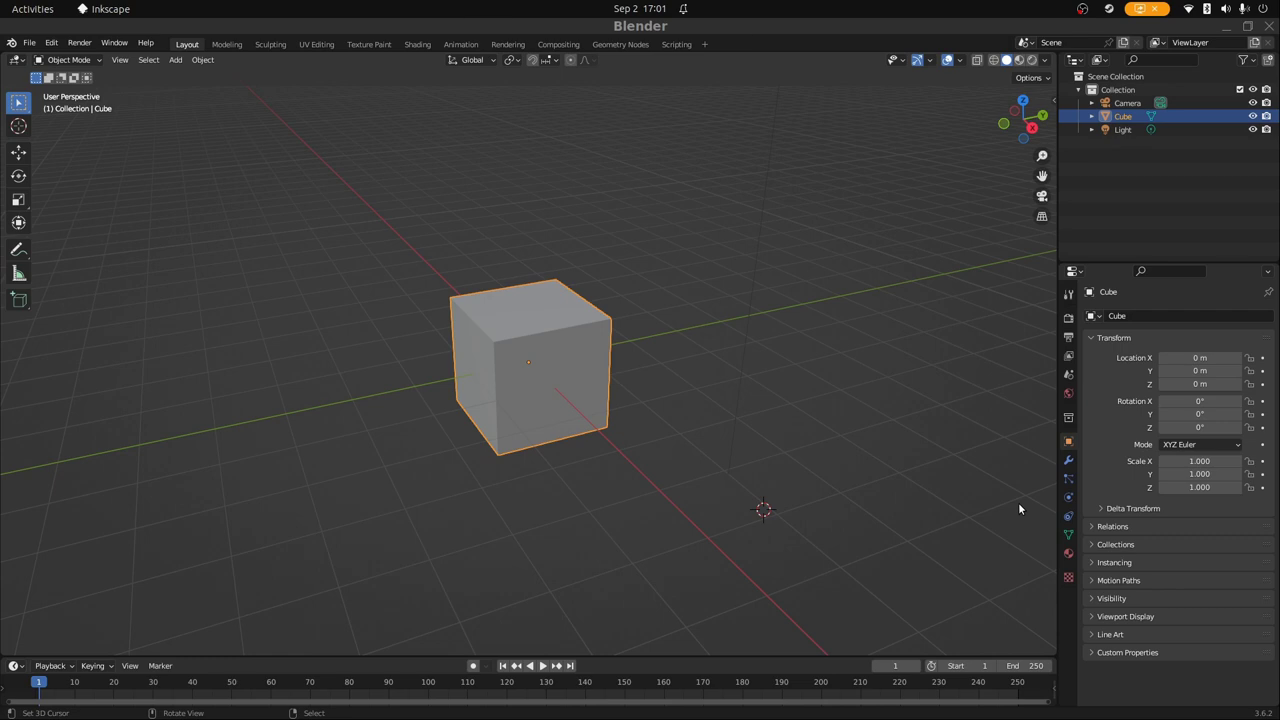
pyautogui.click(501, 290)
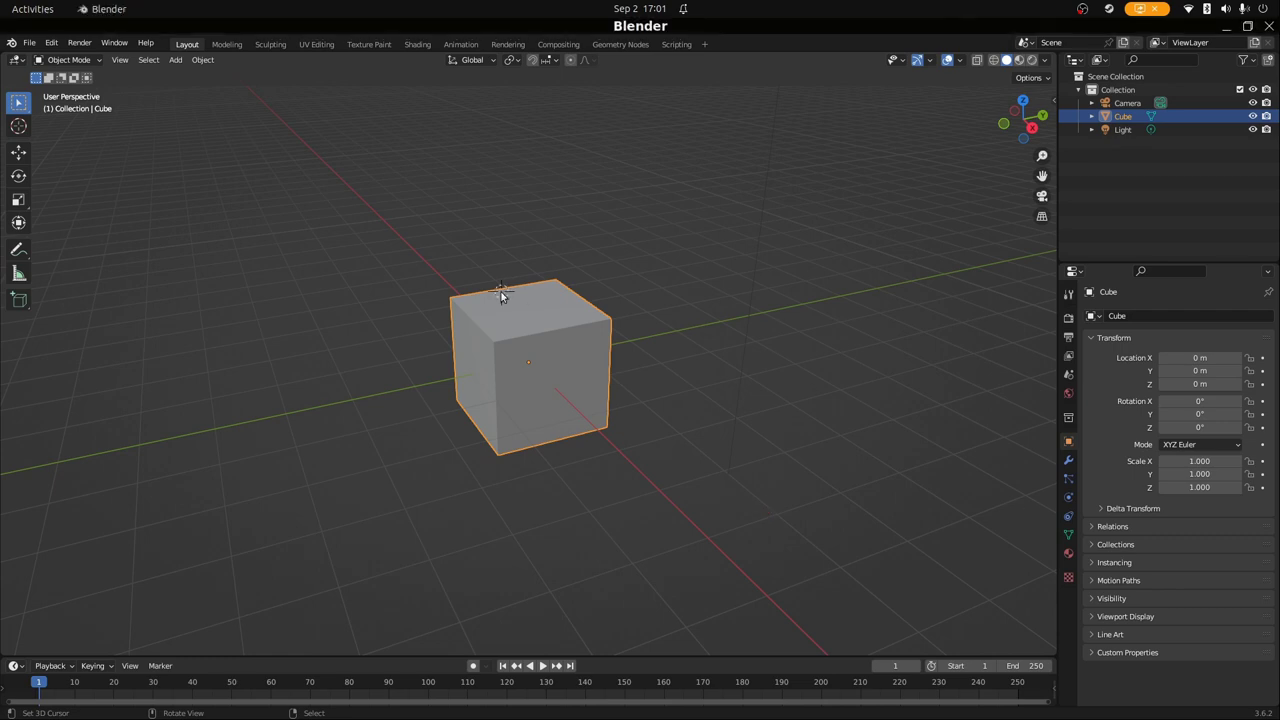
pyautogui.press('KP_5')
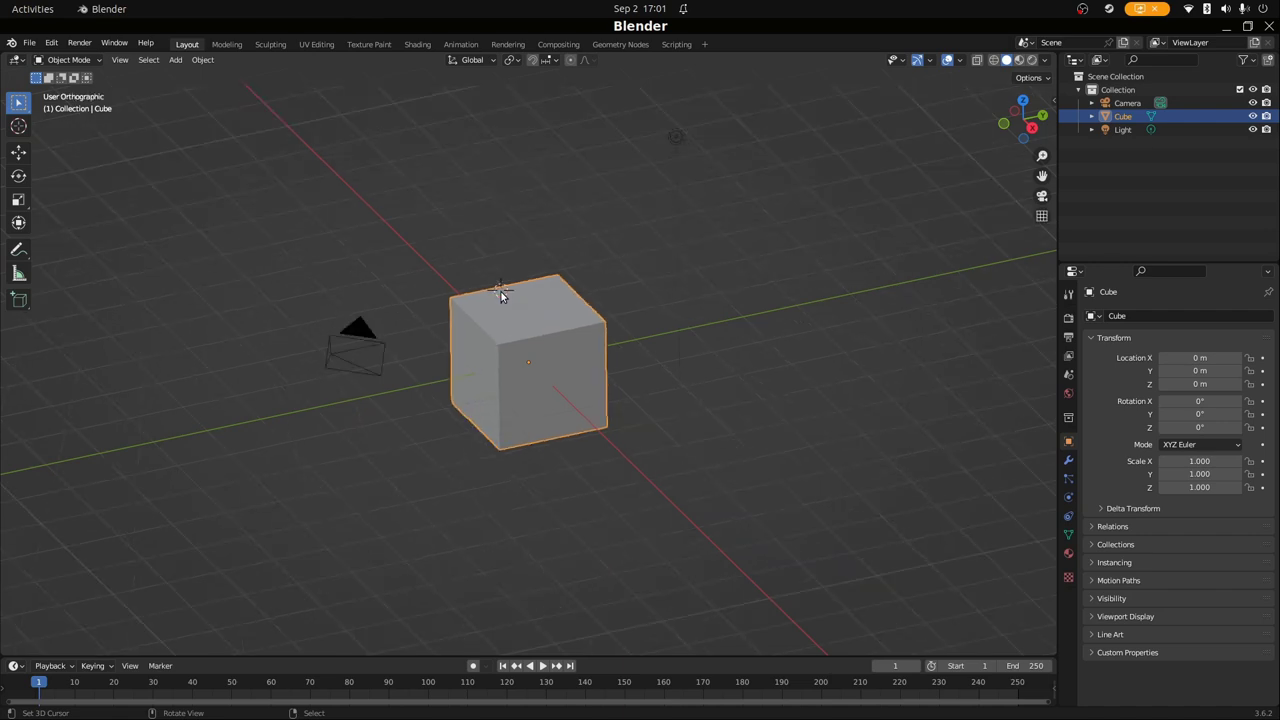
pyautogui.press('KP_5')
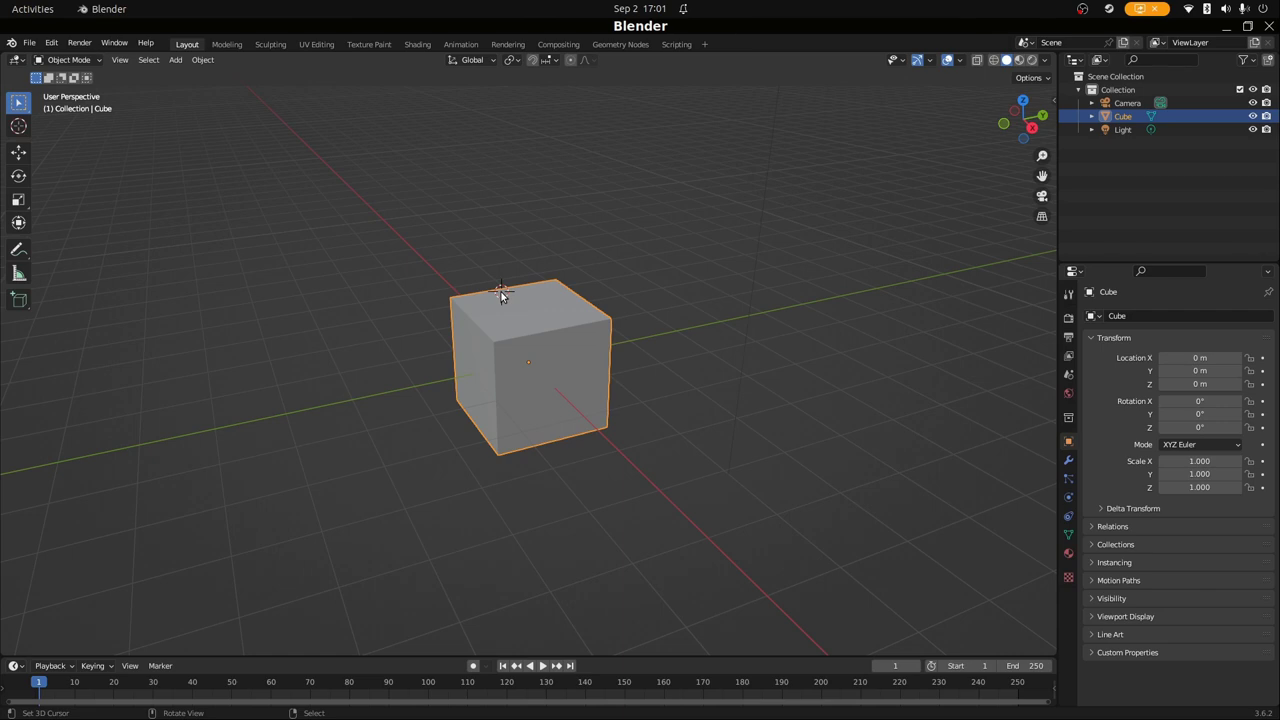
pyautogui.press('KP_5')
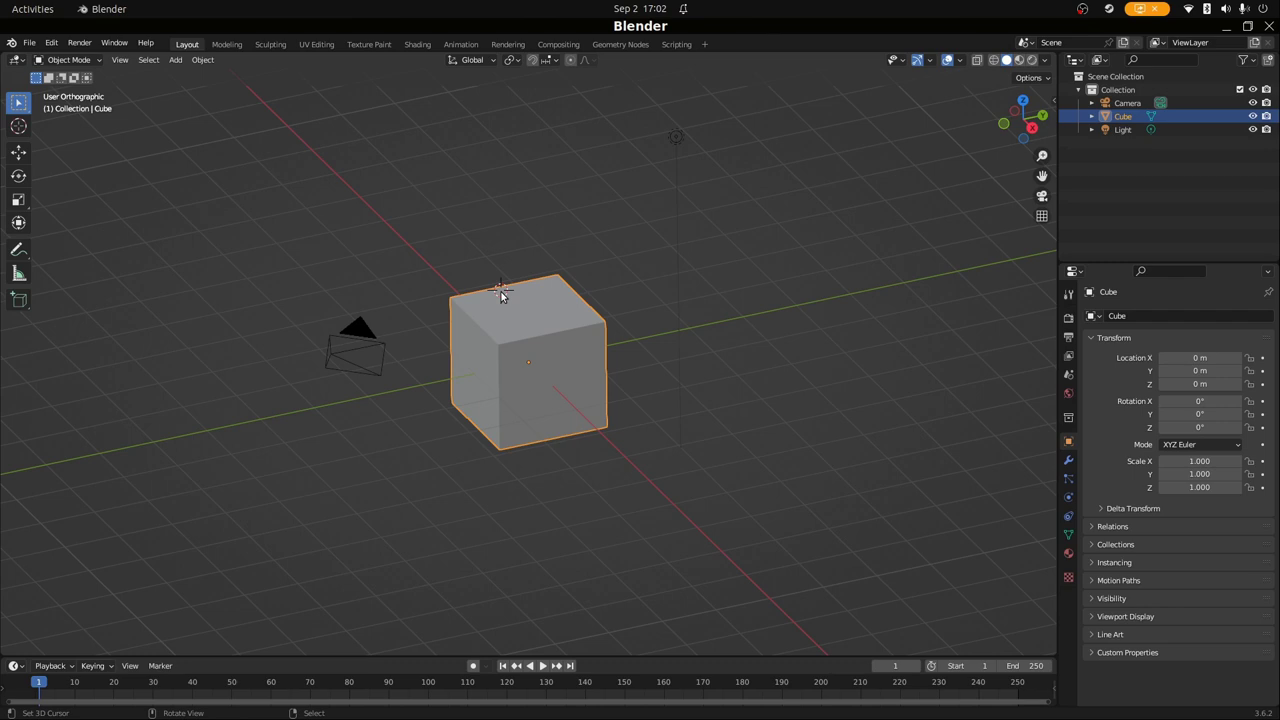
# View through the selected Camera and set its Lens Type to Orthographic (scale 7.314)
pyautogui.click(373, 366)
pyautogui.press('KP_0')
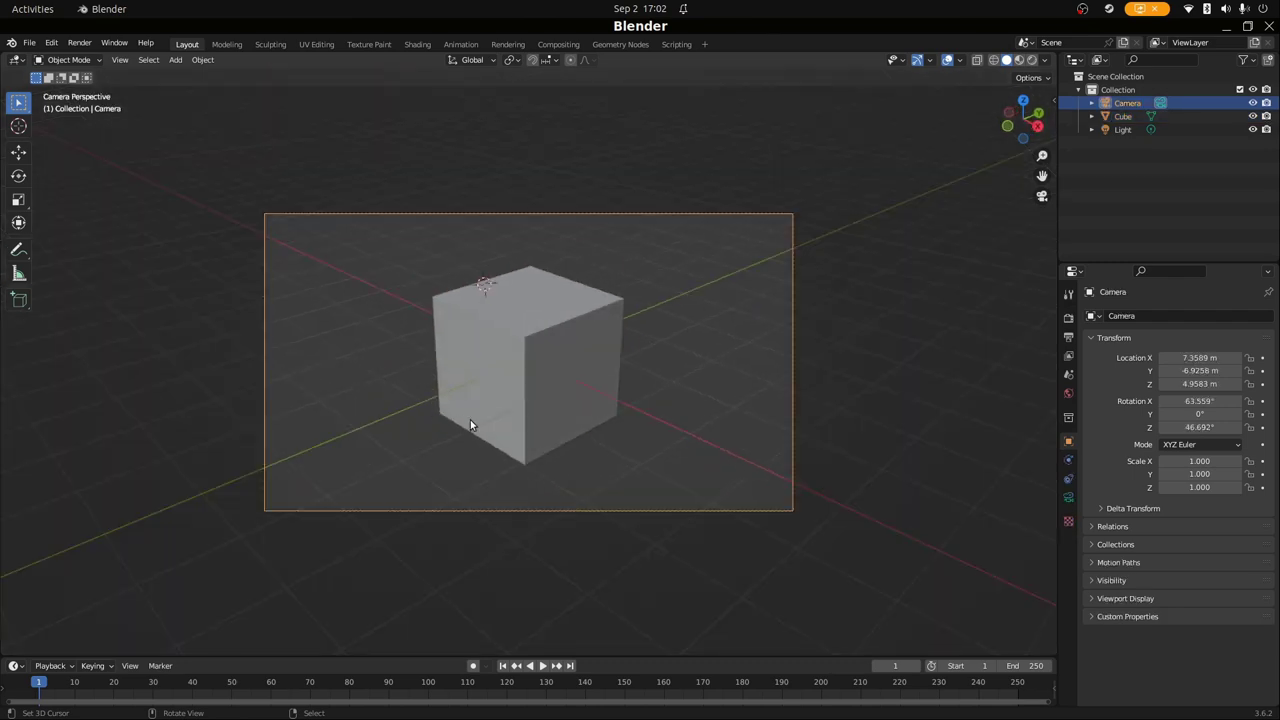
pyautogui.scroll(2, 513, 417)
pyautogui.scroll(-1, 513, 417)
pyautogui.scroll(-1, 513, 422)
pyautogui.click(1068, 497)
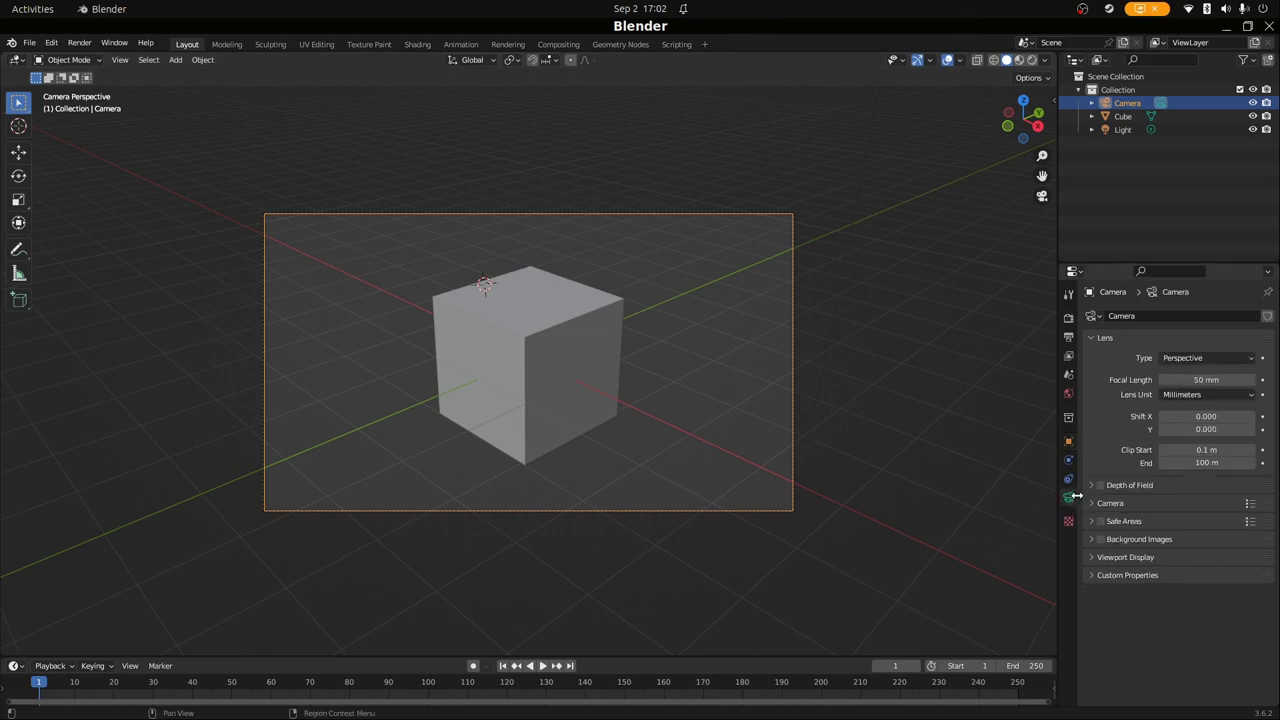
pyautogui.click(1200, 360)
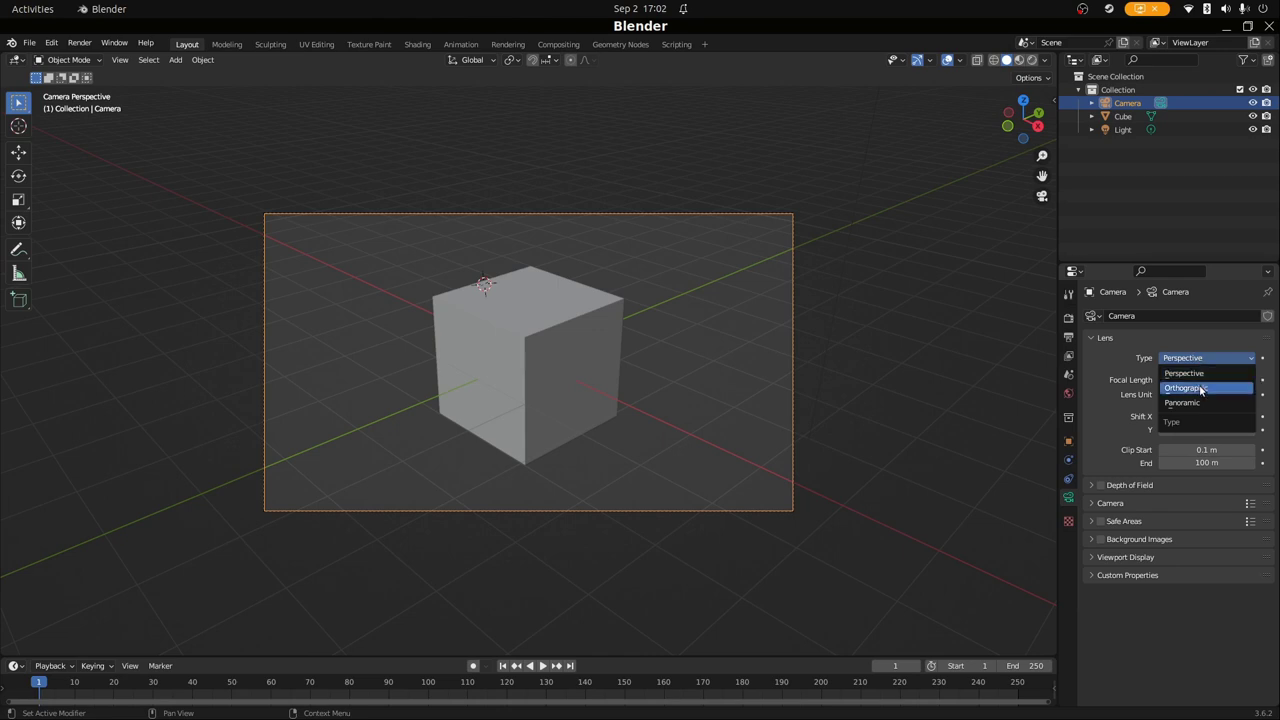
pyautogui.click(1200, 389)
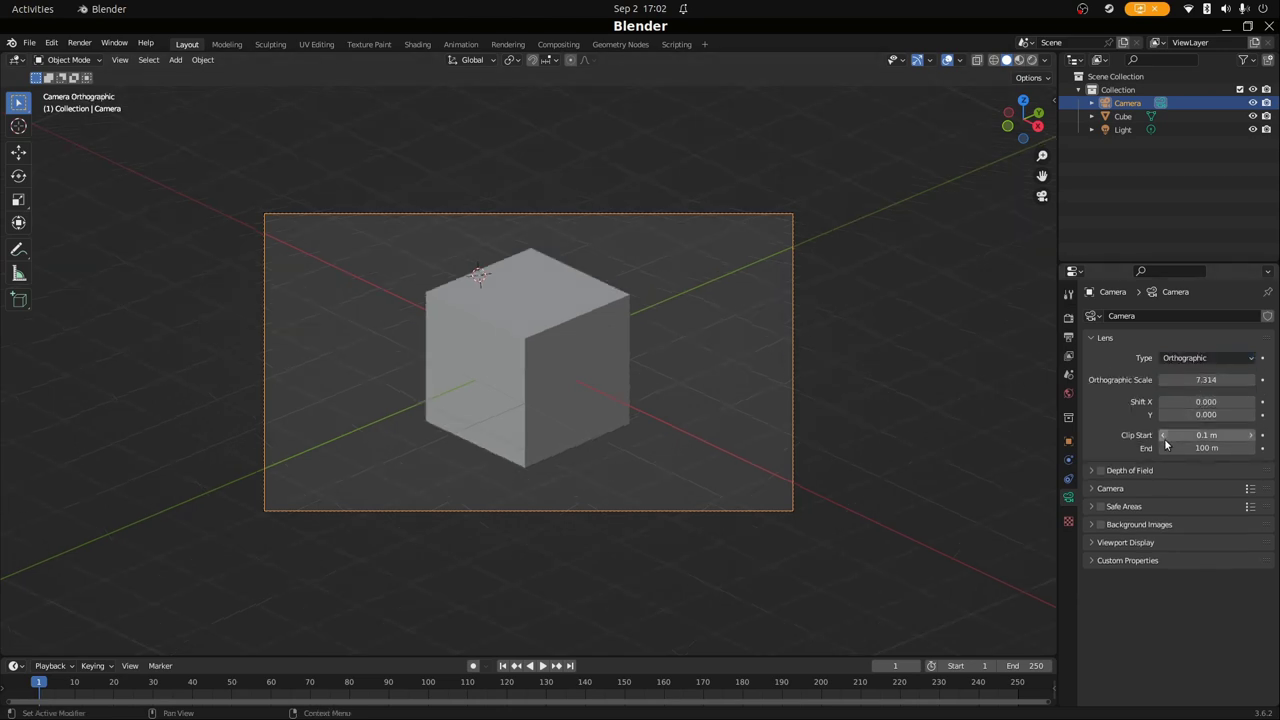
pyautogui.click(1067, 443)
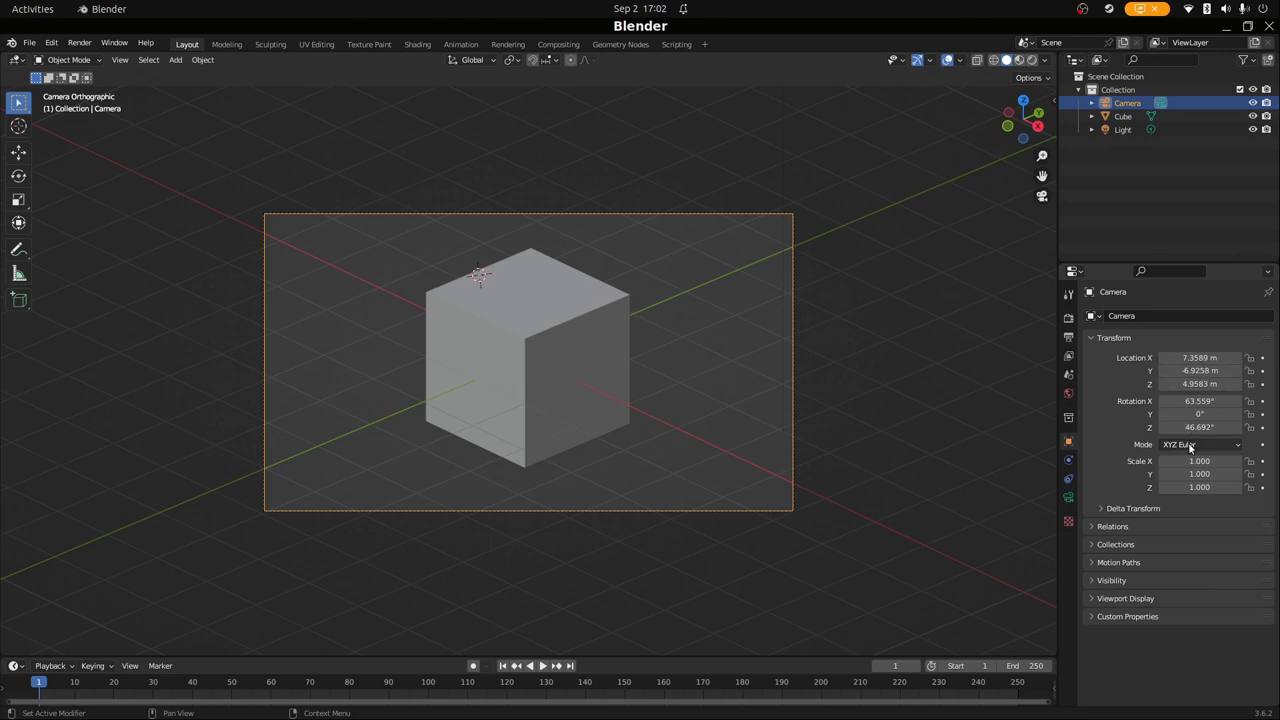
# Set the camera rotation to X 50.8° and Z 45°
pyautogui.click(1199, 401)
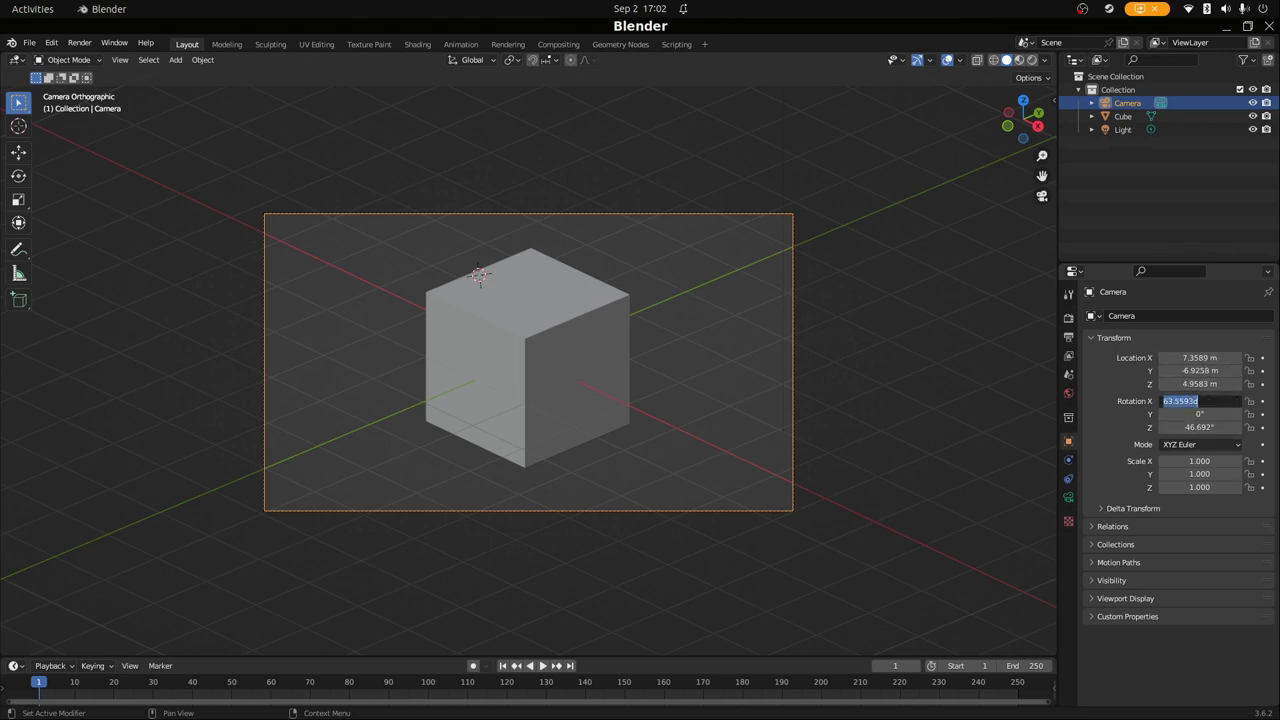
pyautogui.write('50.8')
pyautogui.press('Return')
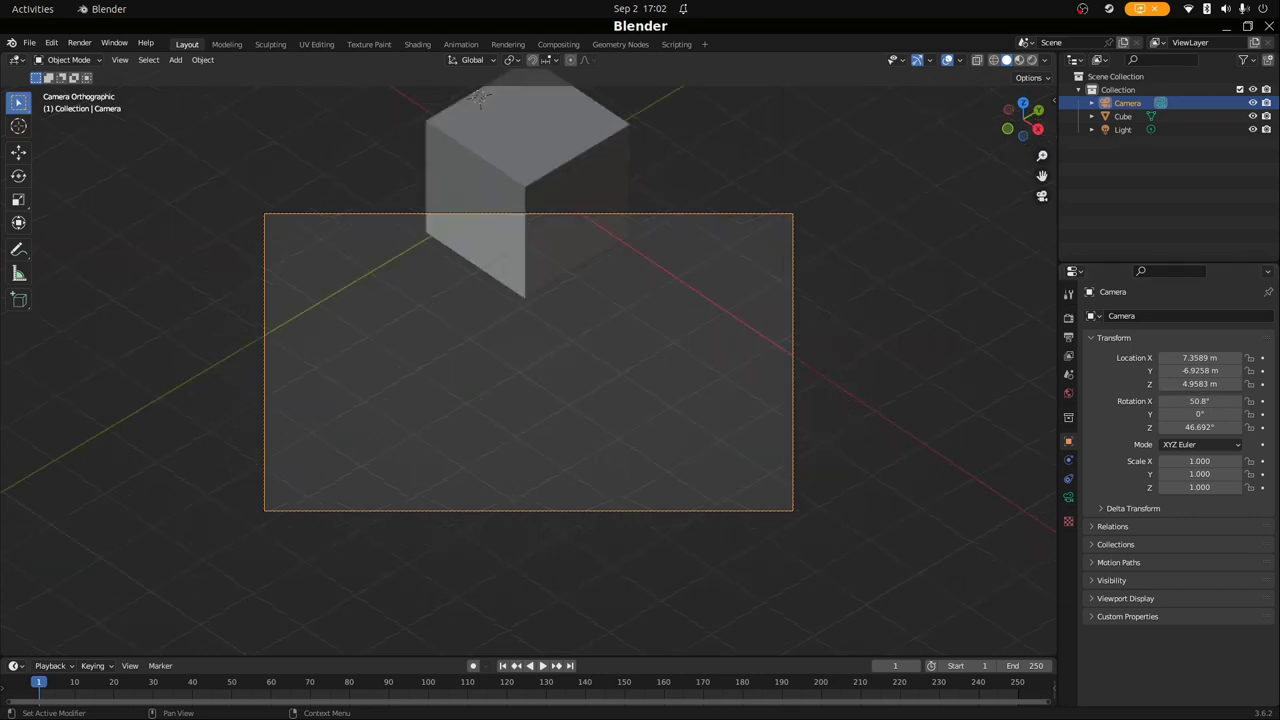
pyautogui.click(1199, 427)
pyautogui.write('45')
pyautogui.press('Return')
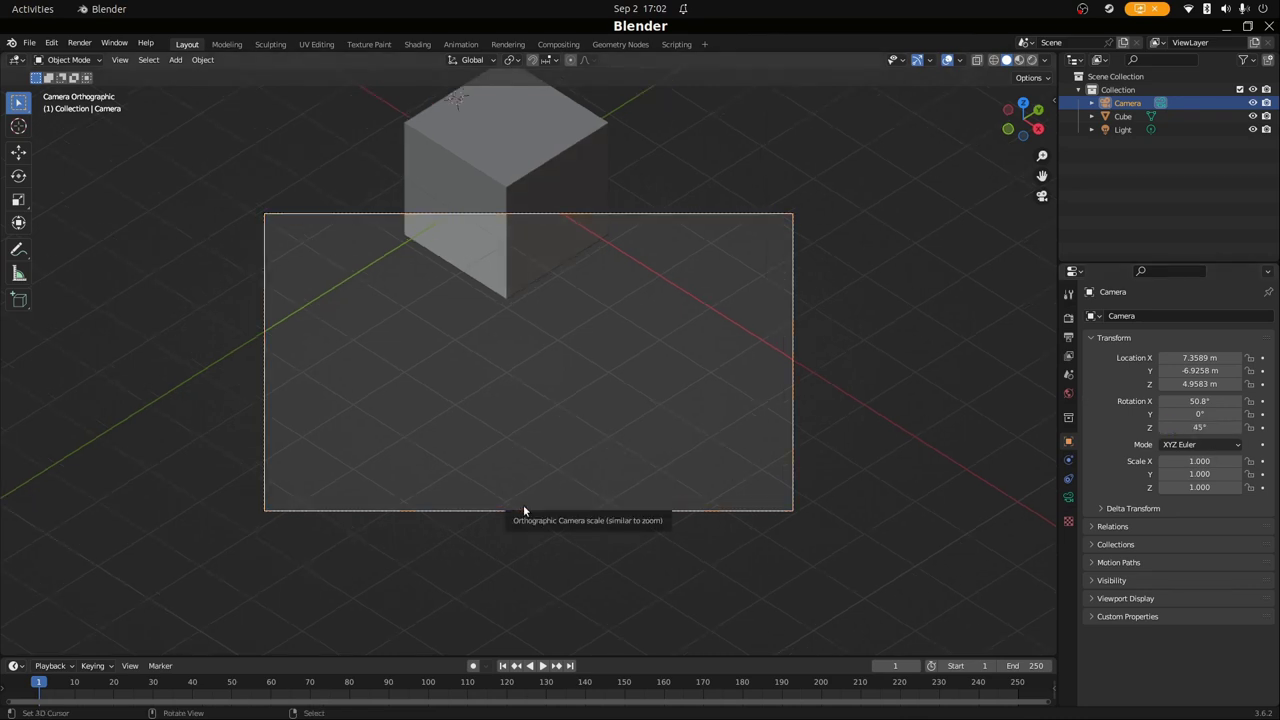
# Raise the camera along Z to bring the cube into frame
pyautogui.press('g')
pyautogui.press('y')
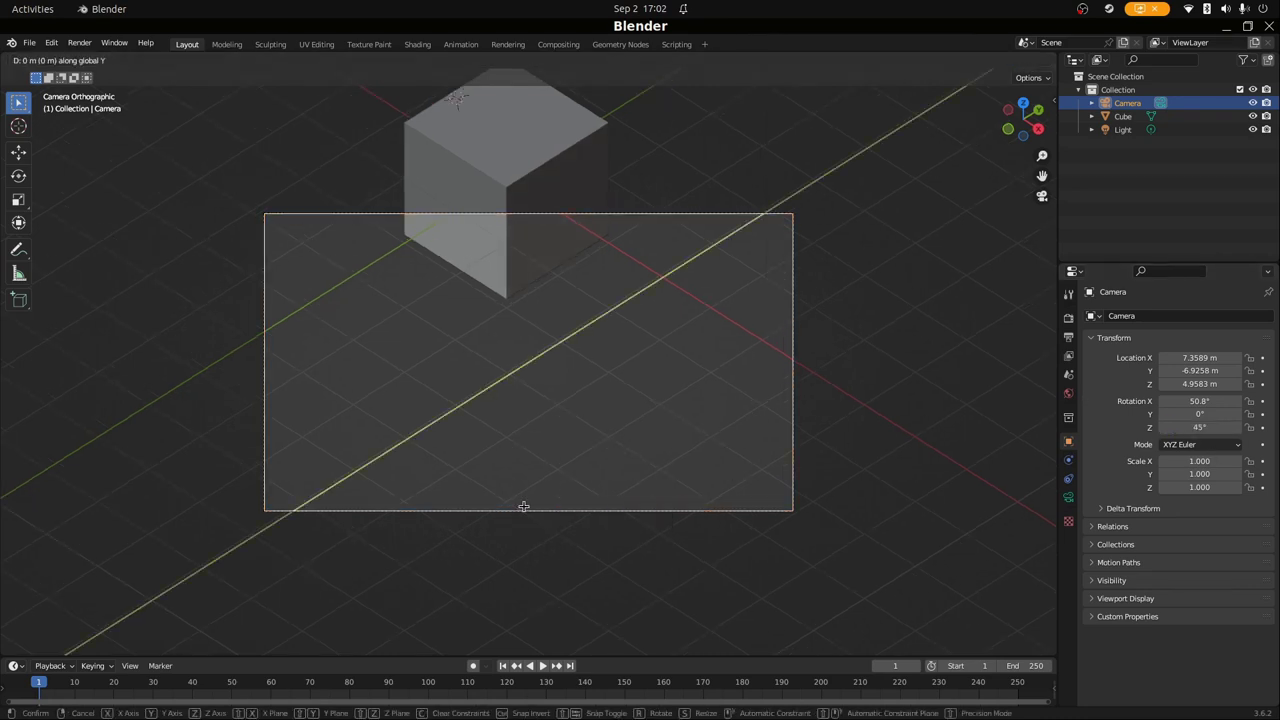
pyautogui.press('z')
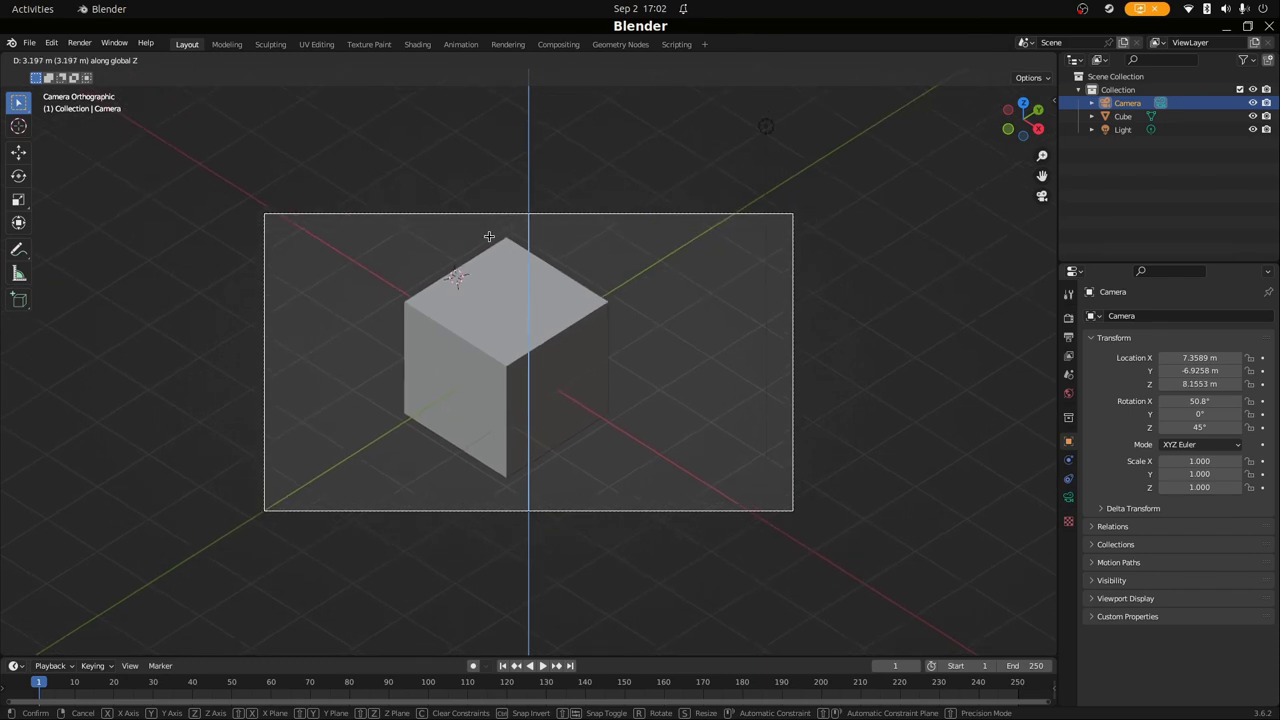
pyautogui.click(489, 236)
pyautogui.press('r')
pyautogui.press('x')
pyautogui.press('Escape')
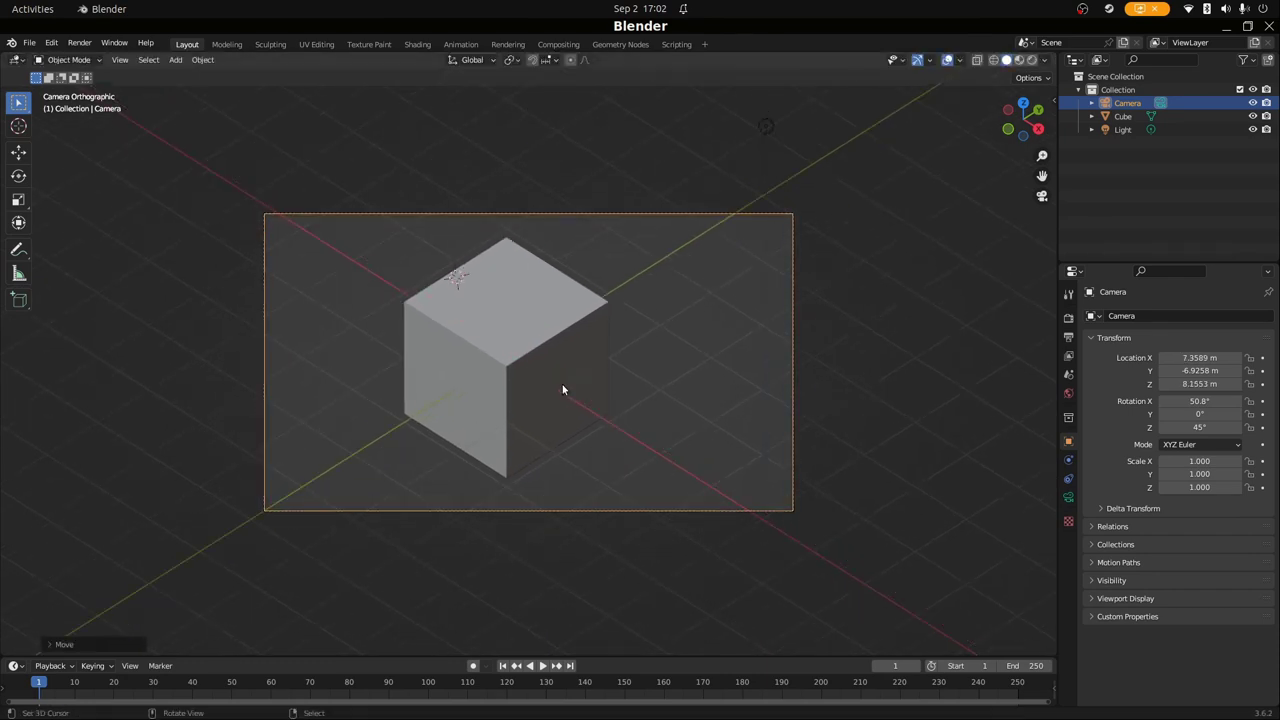
# Shift the camera along X and lower it slightly so the cube sits centred
pyautogui.press('g')
pyautogui.press('x')
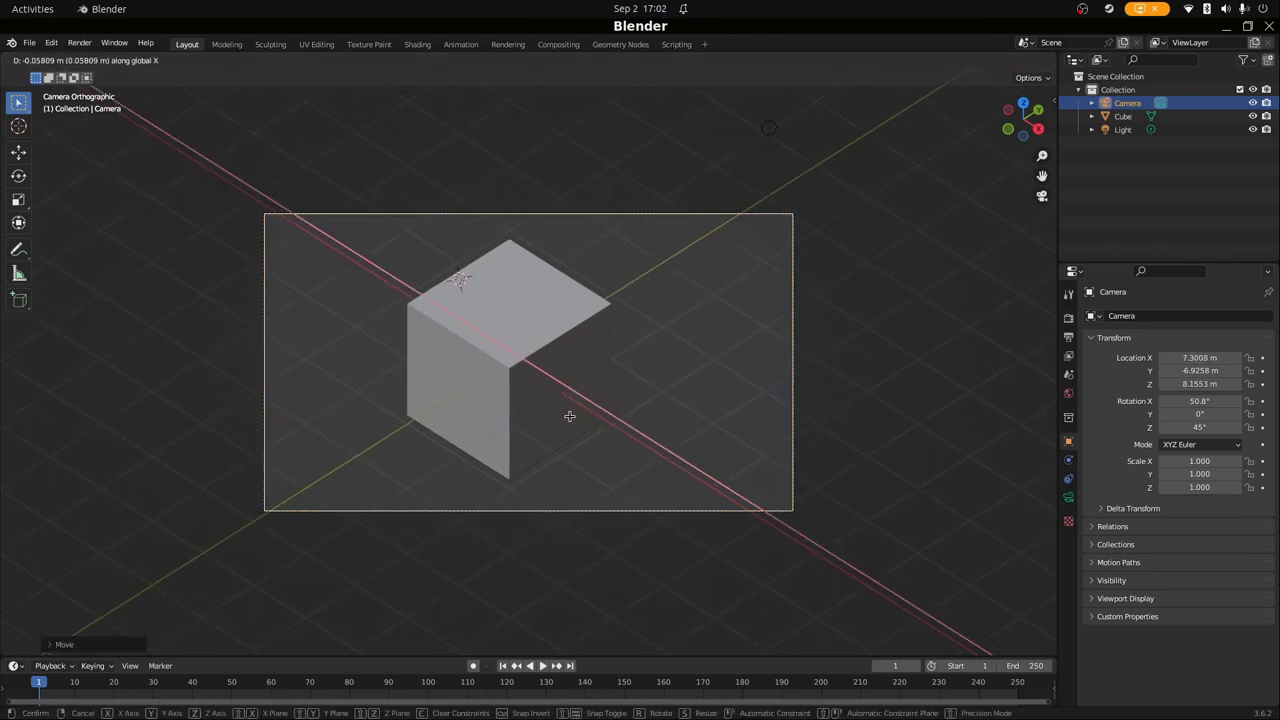
pyautogui.click(557, 417)
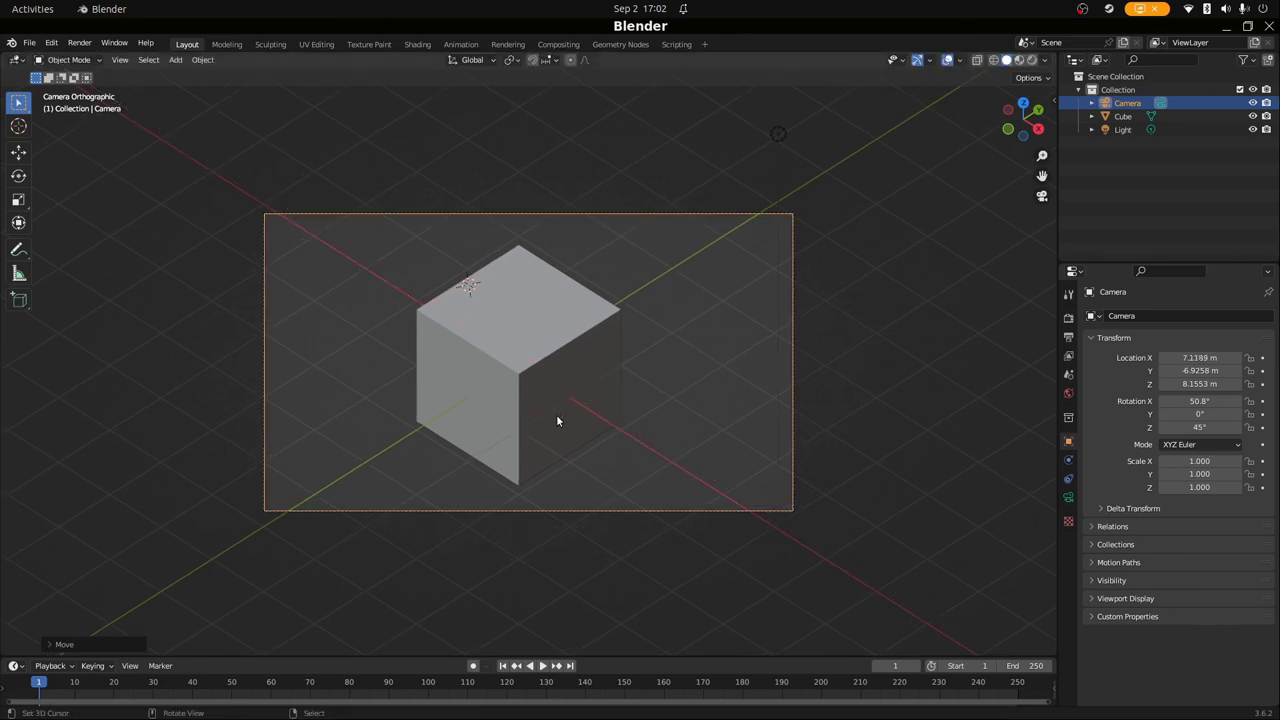
pyautogui.press('g')
pyautogui.press('y')
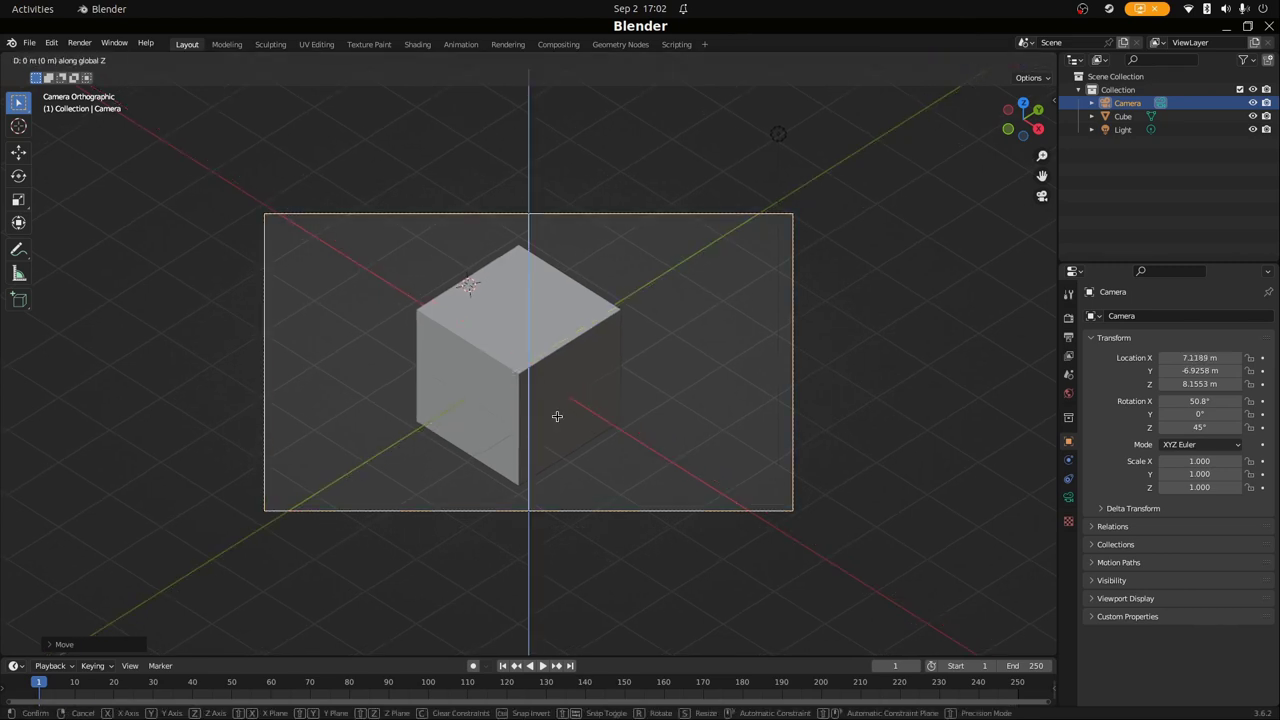
pyautogui.press('z')
pyautogui.click(557, 428)
pyautogui.click(521, 440)
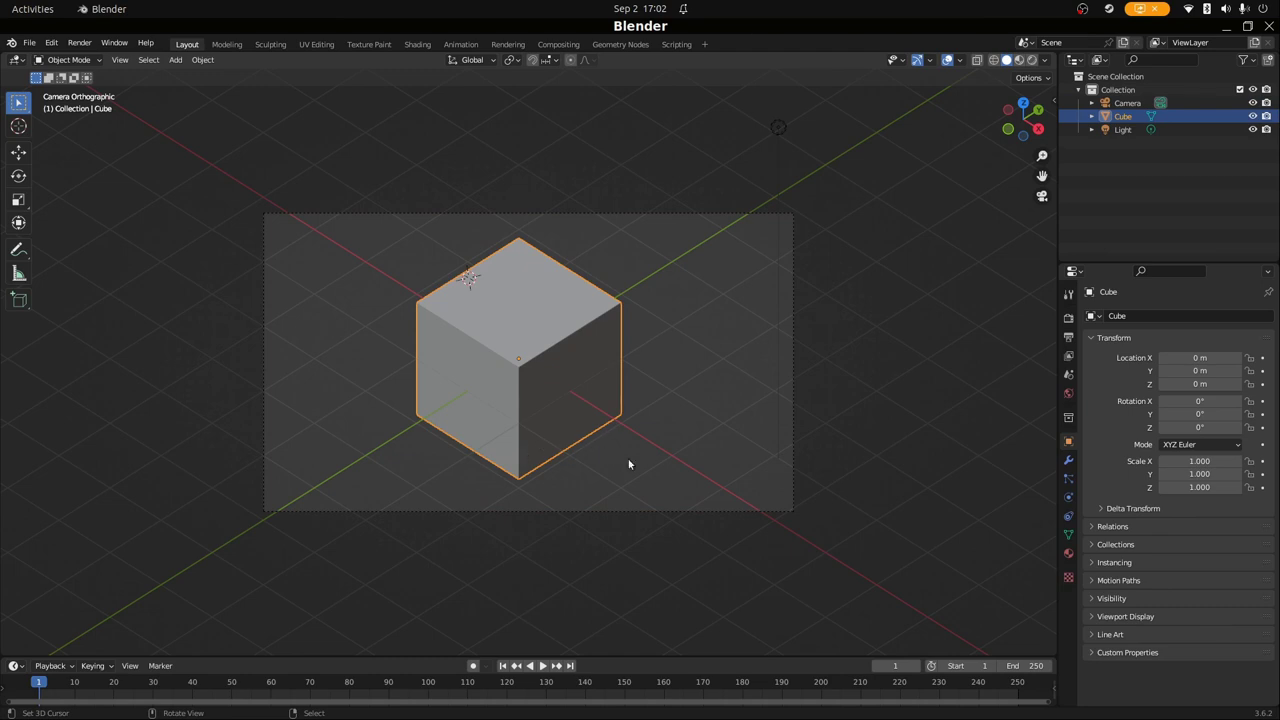
# Return to the camera view and shrink the cube to 0.514 scale
pyautogui.press('s')
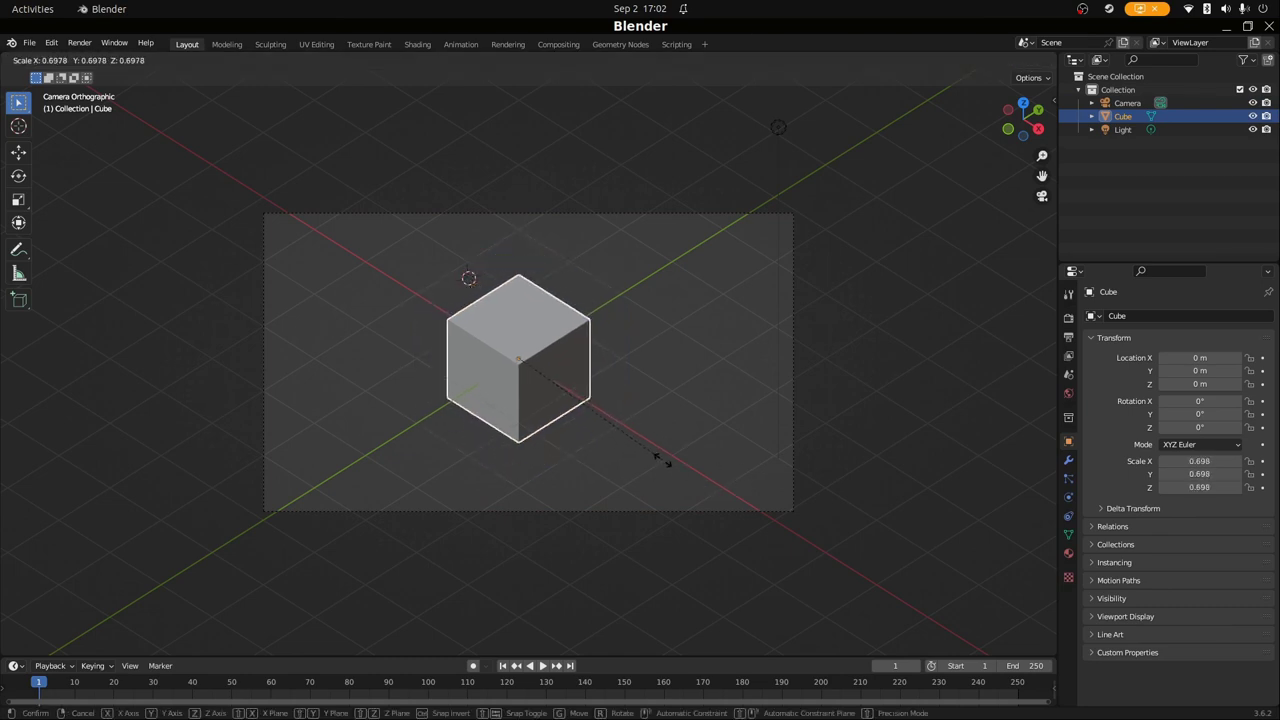
pyautogui.rightClick(661, 463)
pyautogui.click(639, 507)
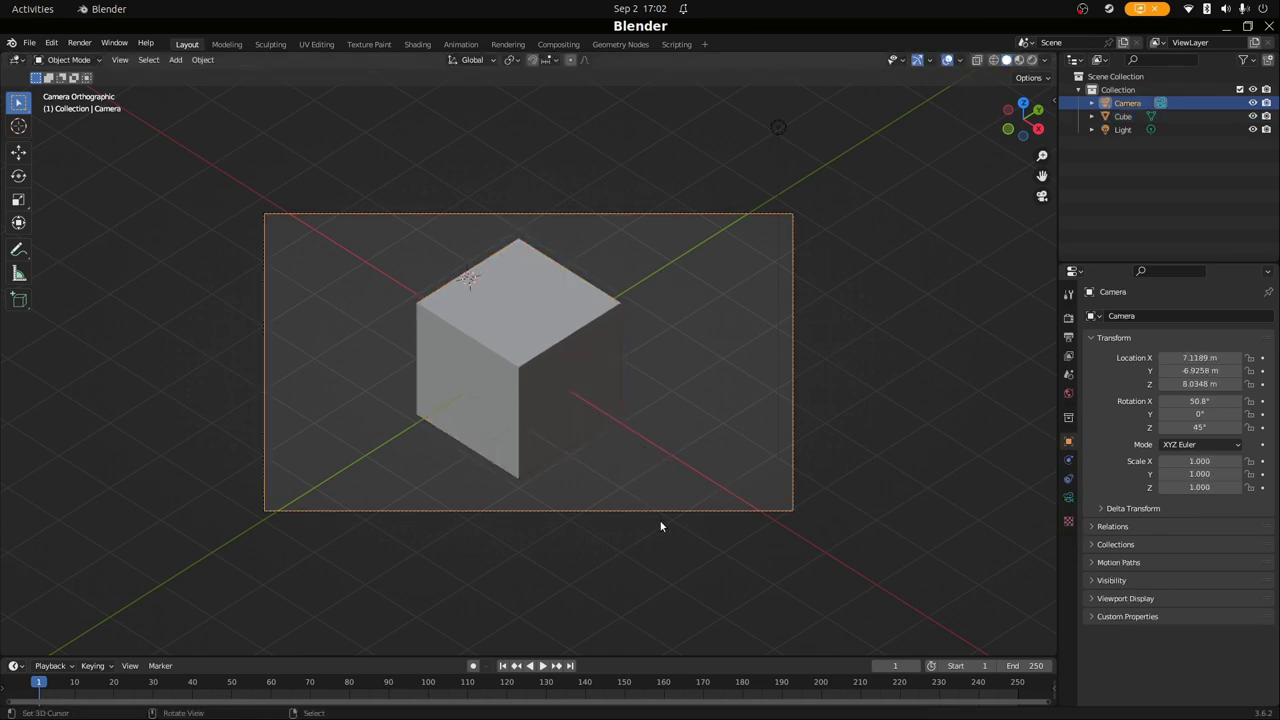
pyautogui.press('s')
pyautogui.rightClick(885, 207)
pyautogui.scroll(-3, 797, 434)
pyautogui.moveTo(797, 434); pyautogui.dragTo(363, 290, button='middle')
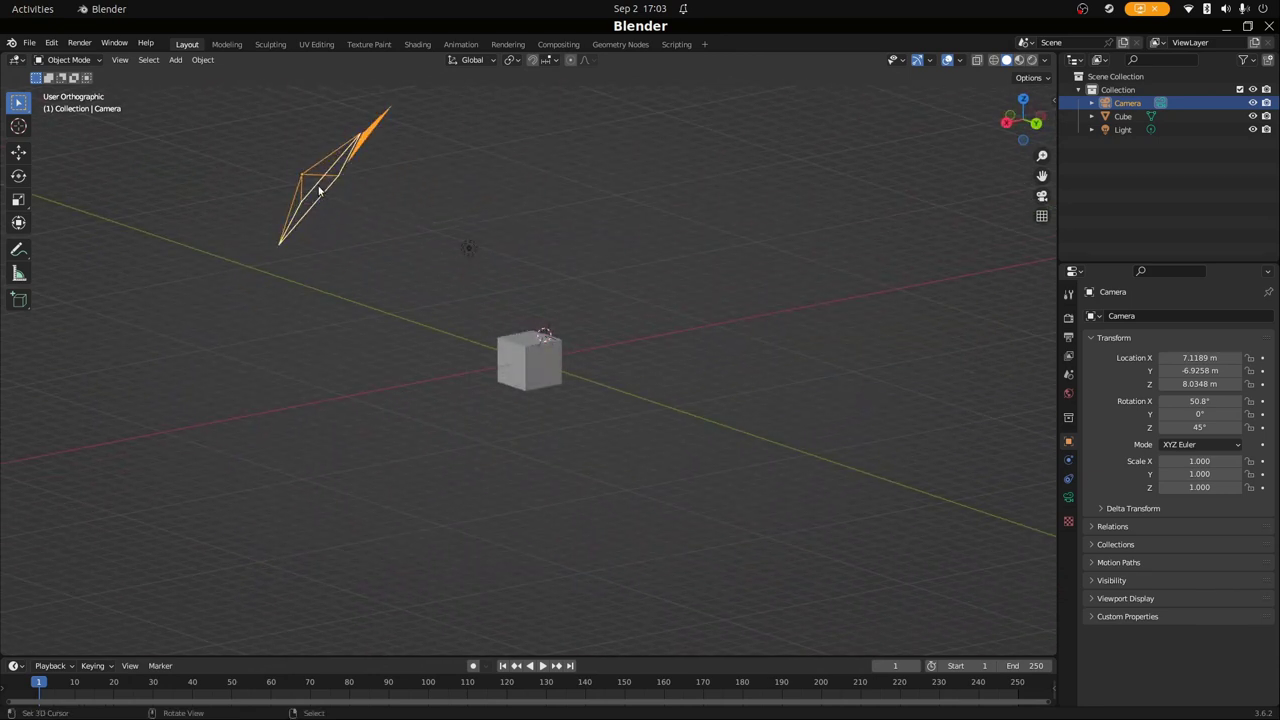
pyautogui.press('KP_0')
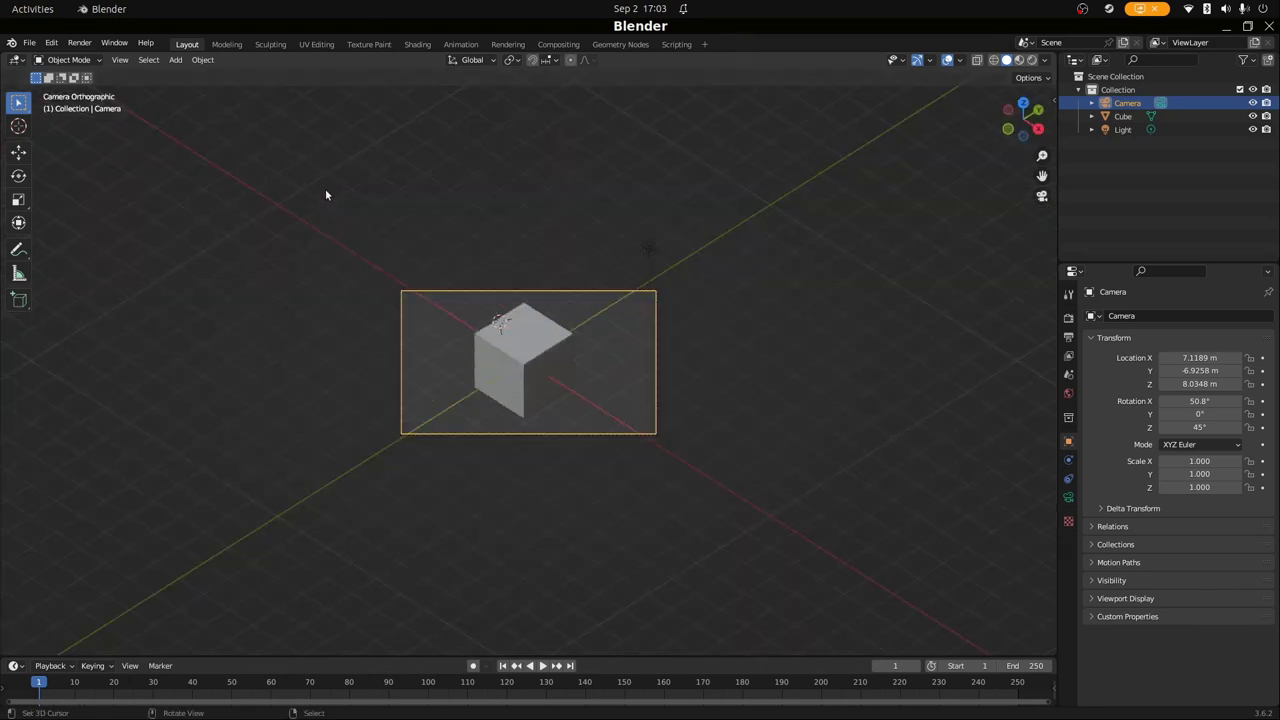
pyautogui.click(553, 368)
pyautogui.press('s')
pyautogui.click(603, 413)
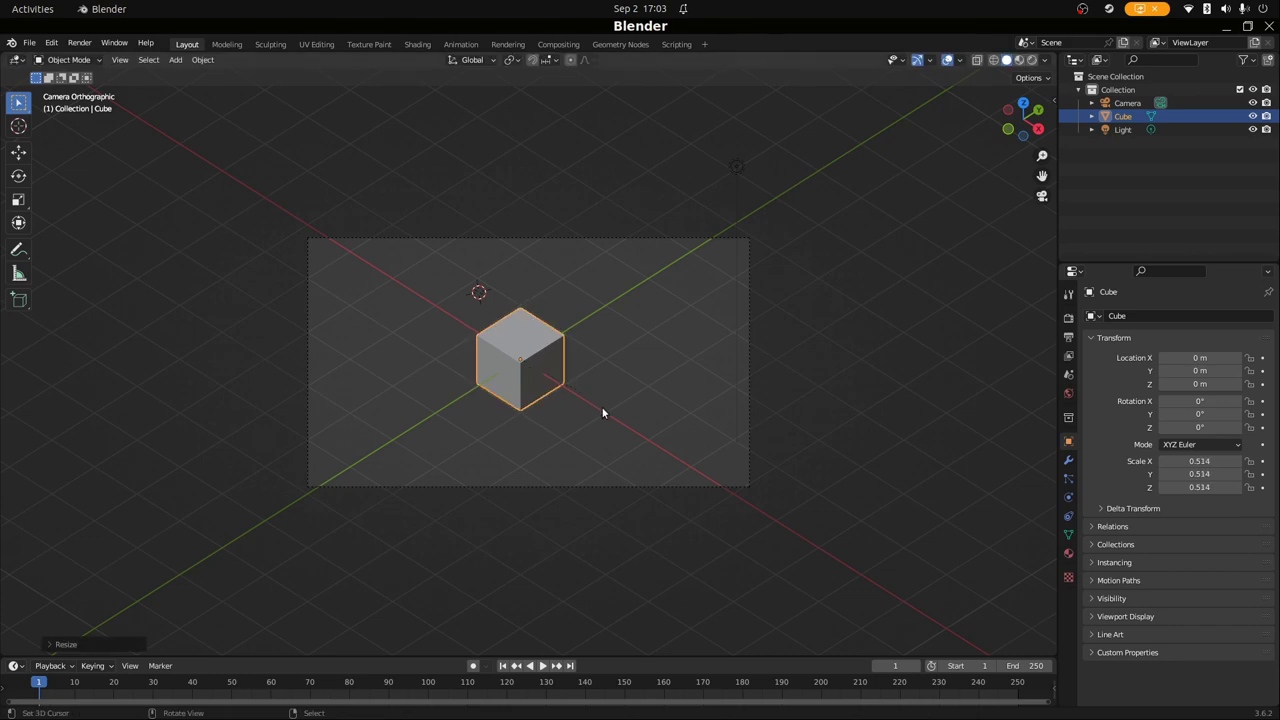
# Shift the camera along X, confirm its Orthographic lens, and fine-tune its rotation angle
pyautogui.click(688, 492)
pyautogui.press('g')
pyautogui.press('x')
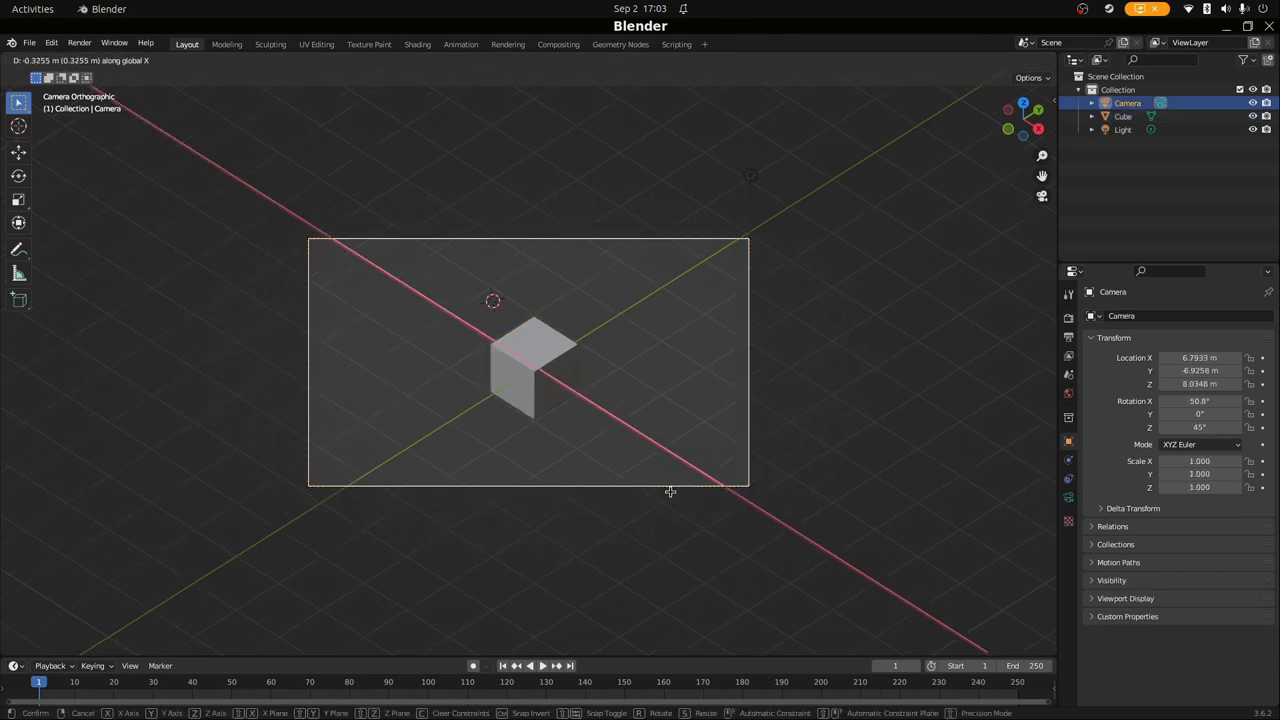
pyautogui.click(676, 495)
pyautogui.scroll(3, 559, 361)
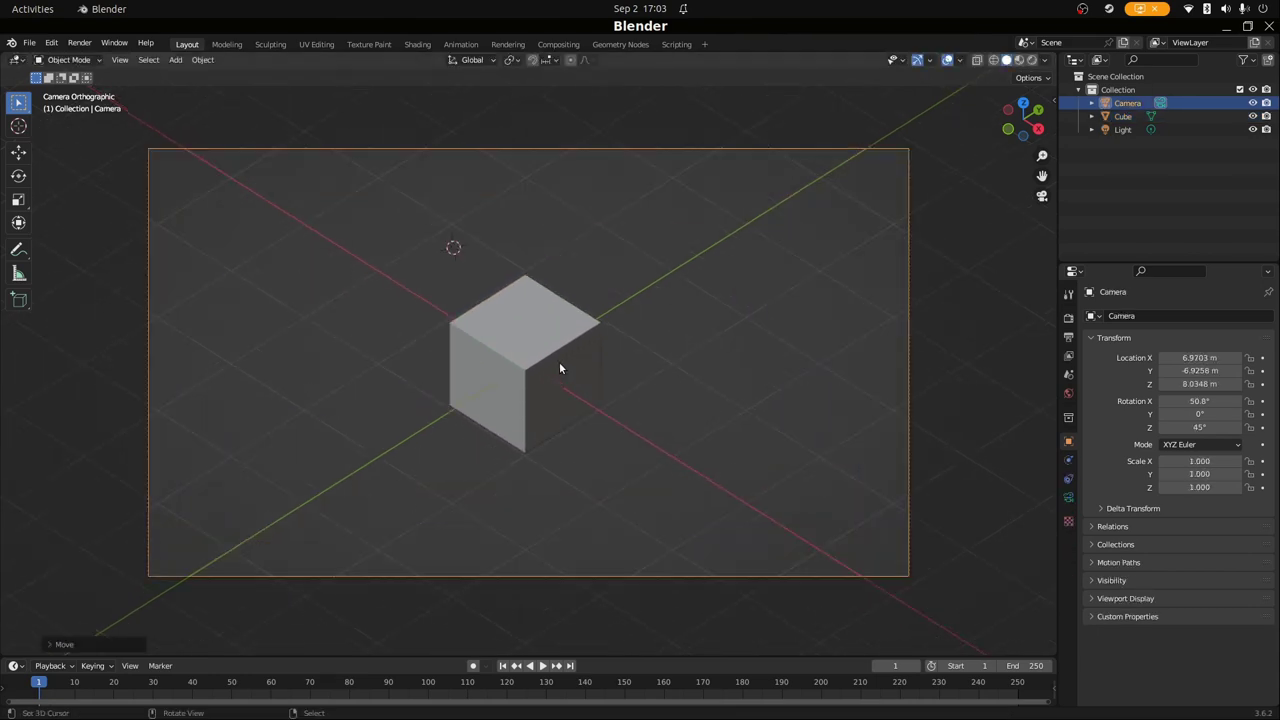
pyautogui.click(559, 367)
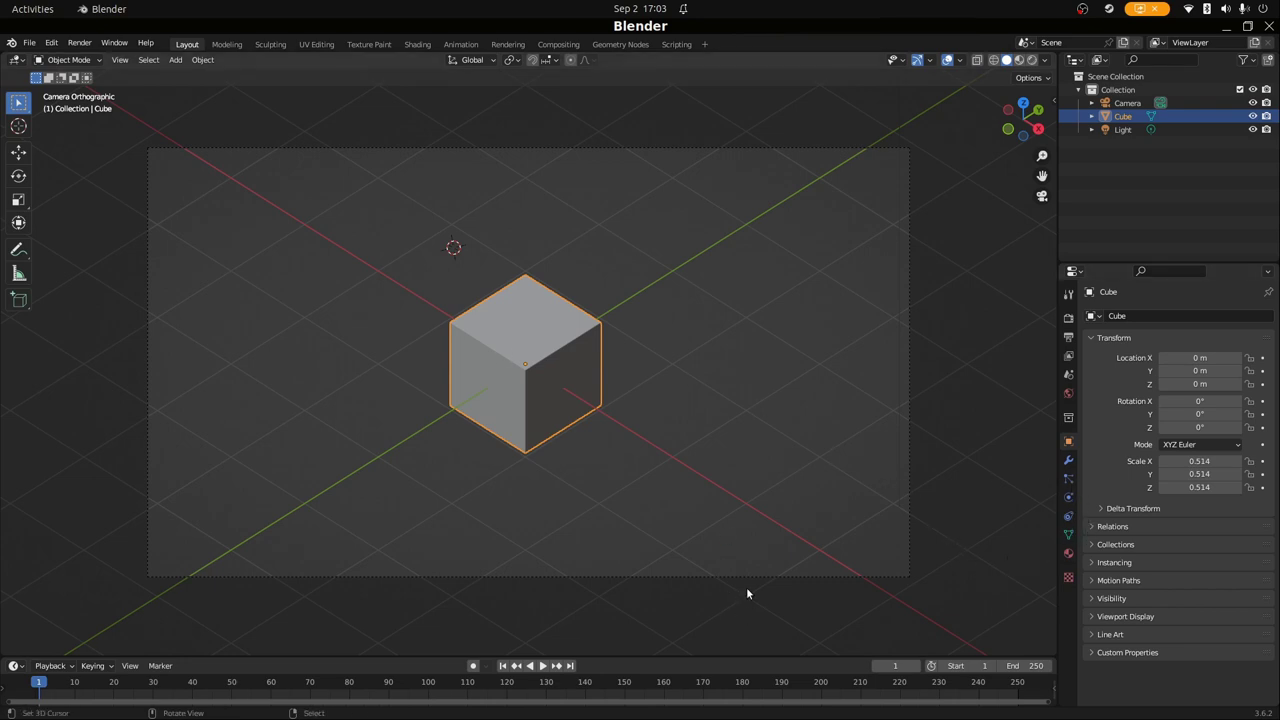
pyautogui.click(850, 588)
pyautogui.click(1068, 497)
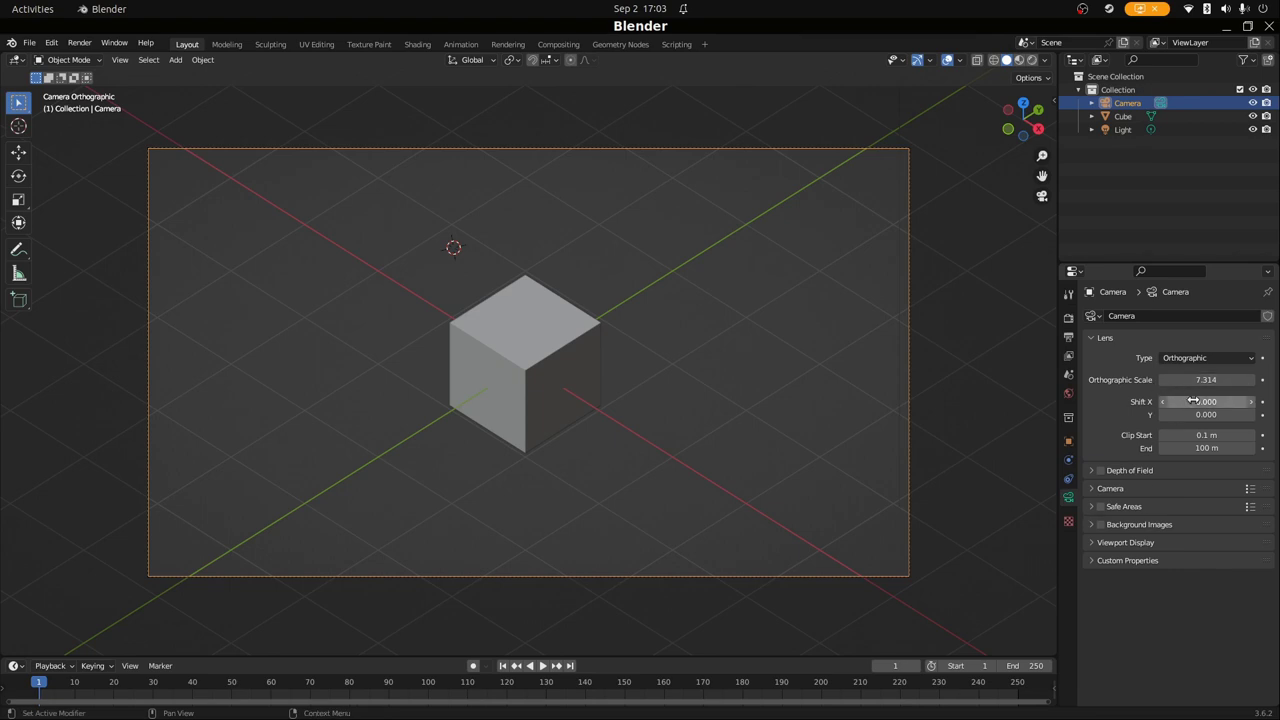
pyautogui.click(1068, 441)
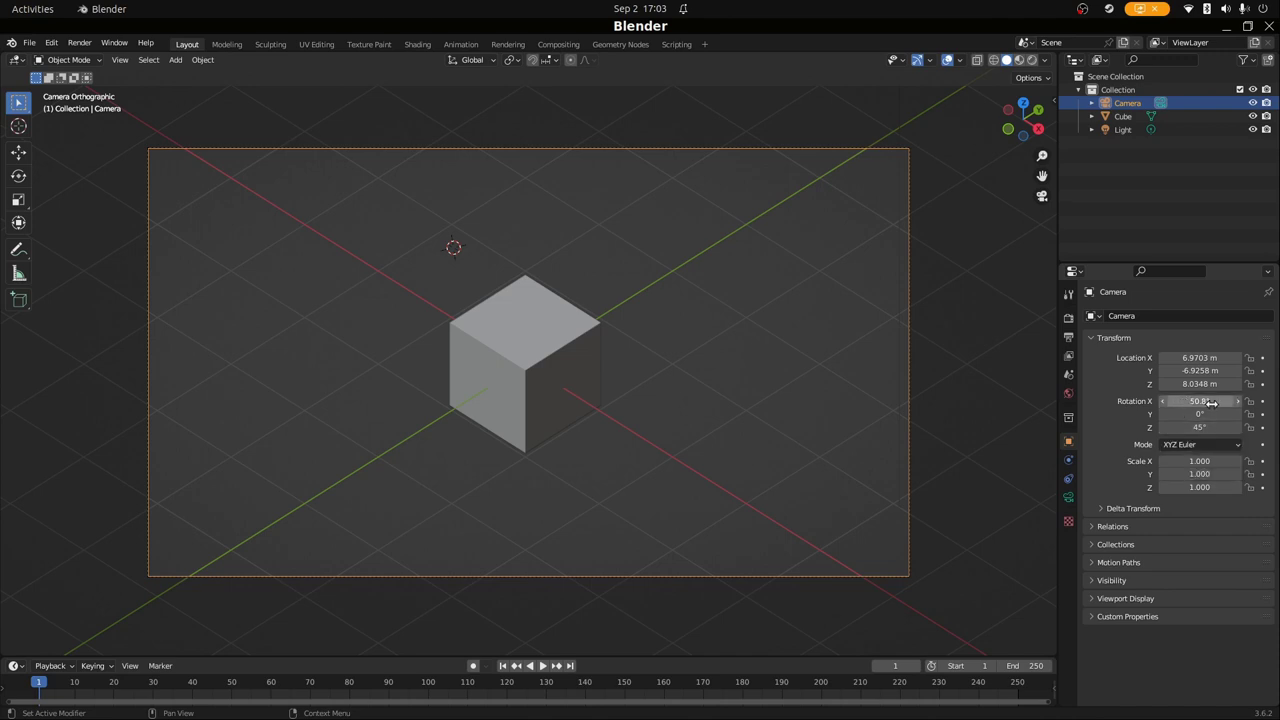
pyautogui.moveTo(1191, 432); pyautogui.dragTo(1240, 432)
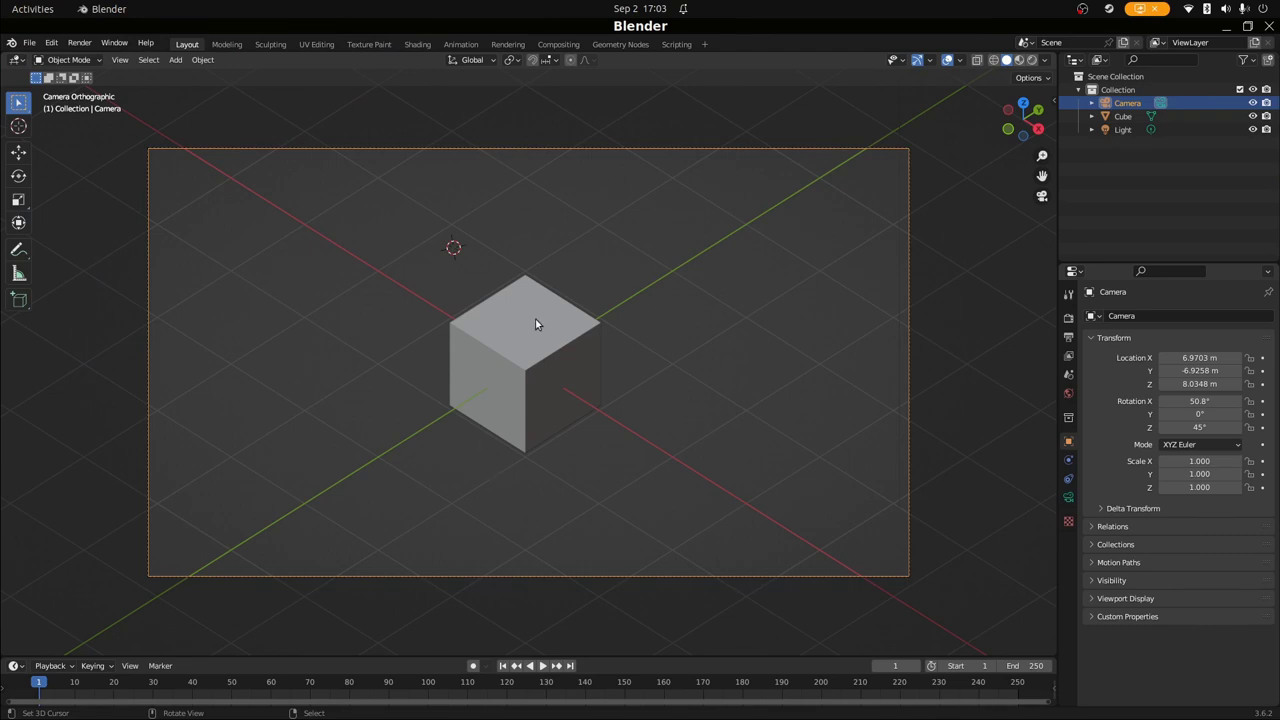
# In Edit Mode, push the cube's left face out along Y to lengthen the block
pyautogui.click(504, 414)
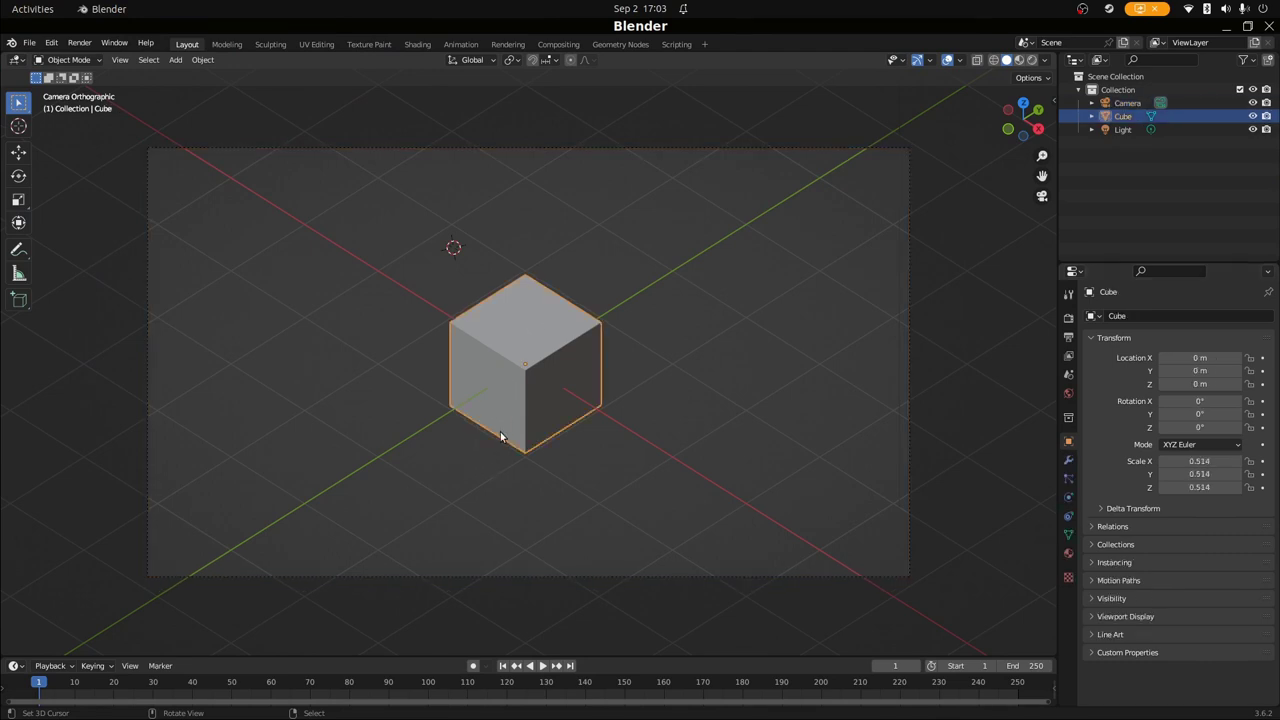
pyautogui.press('Tab')
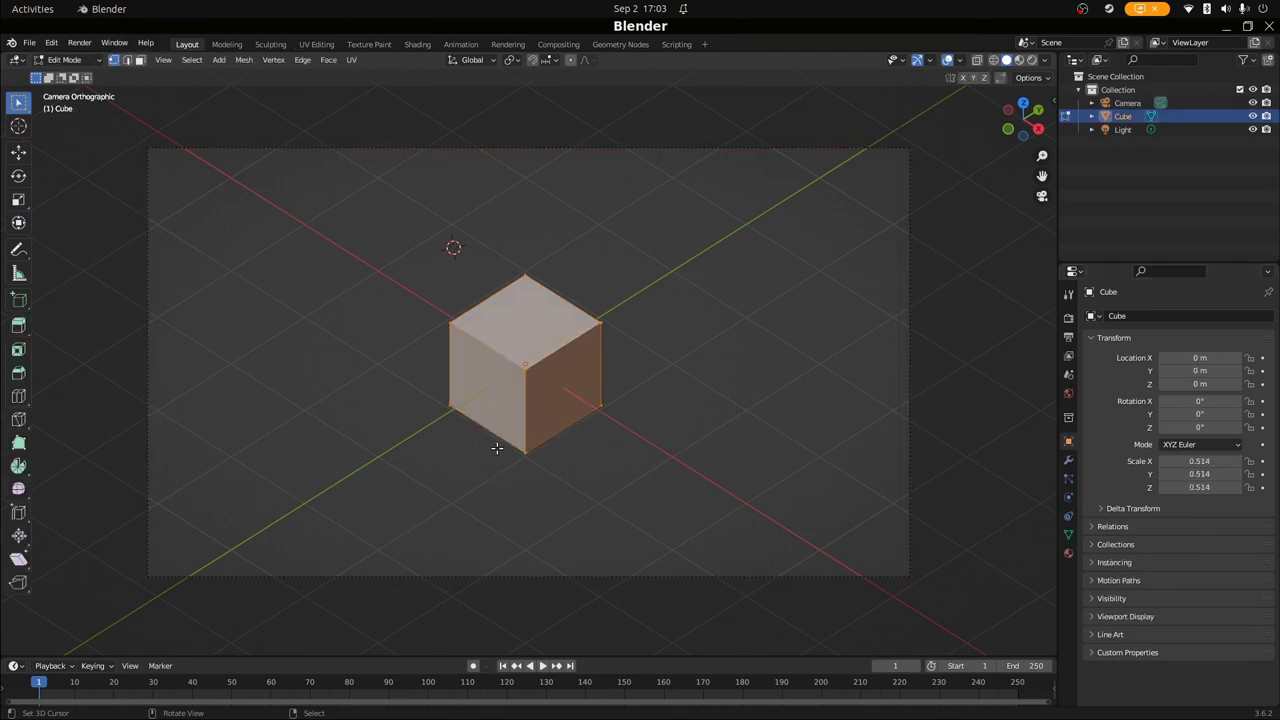
pyautogui.click(522, 451)
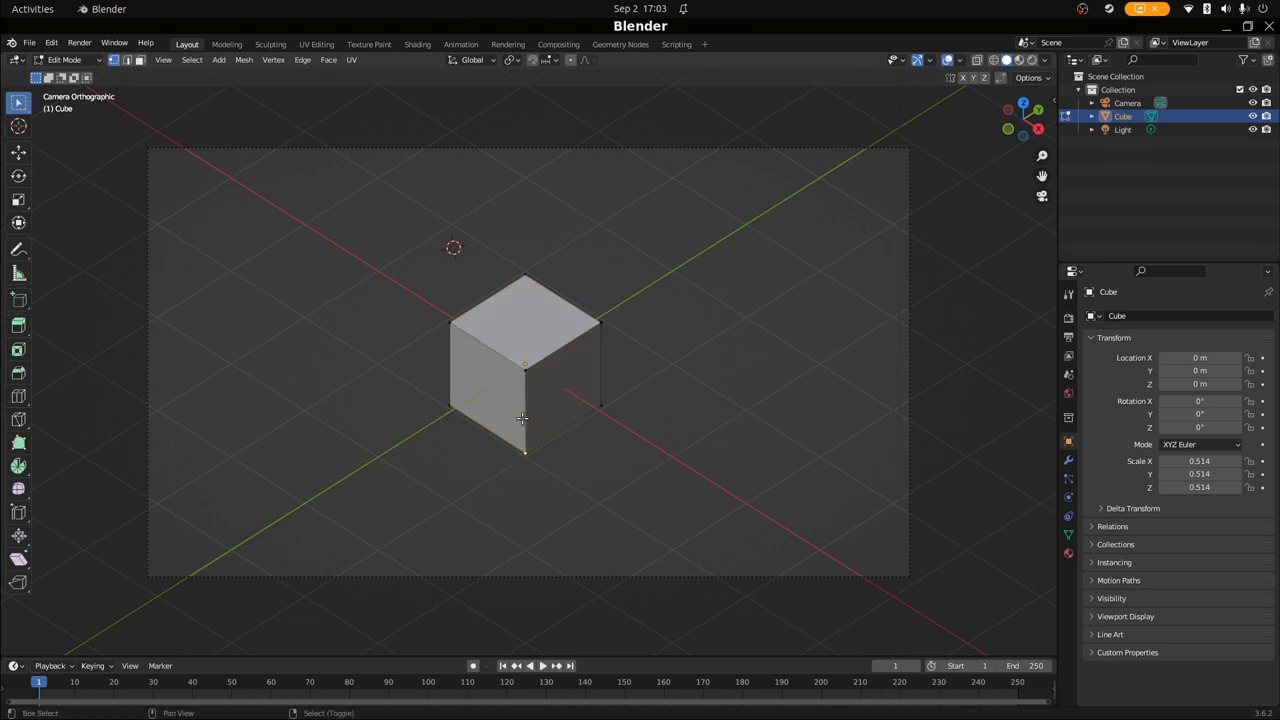
pyautogui.keyDown('shift'); pyautogui.click(590, 330); pyautogui.keyUp('shift')
pyautogui.keyDown('shift'); pyautogui.click(606, 402); pyautogui.keyUp('shift')
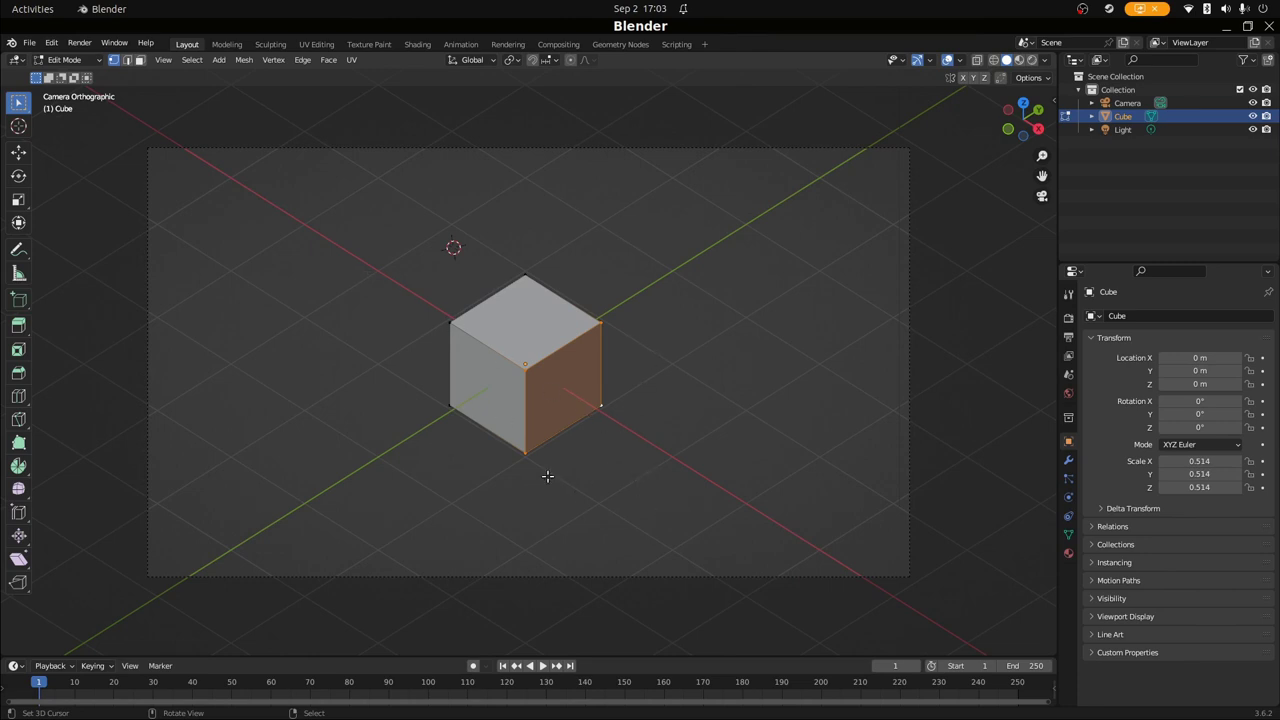
pyautogui.hotkey('alt', 'a')
pyautogui.keyDown('shift'); pyautogui.rightClick(515, 375); pyautogui.keyUp('shift')
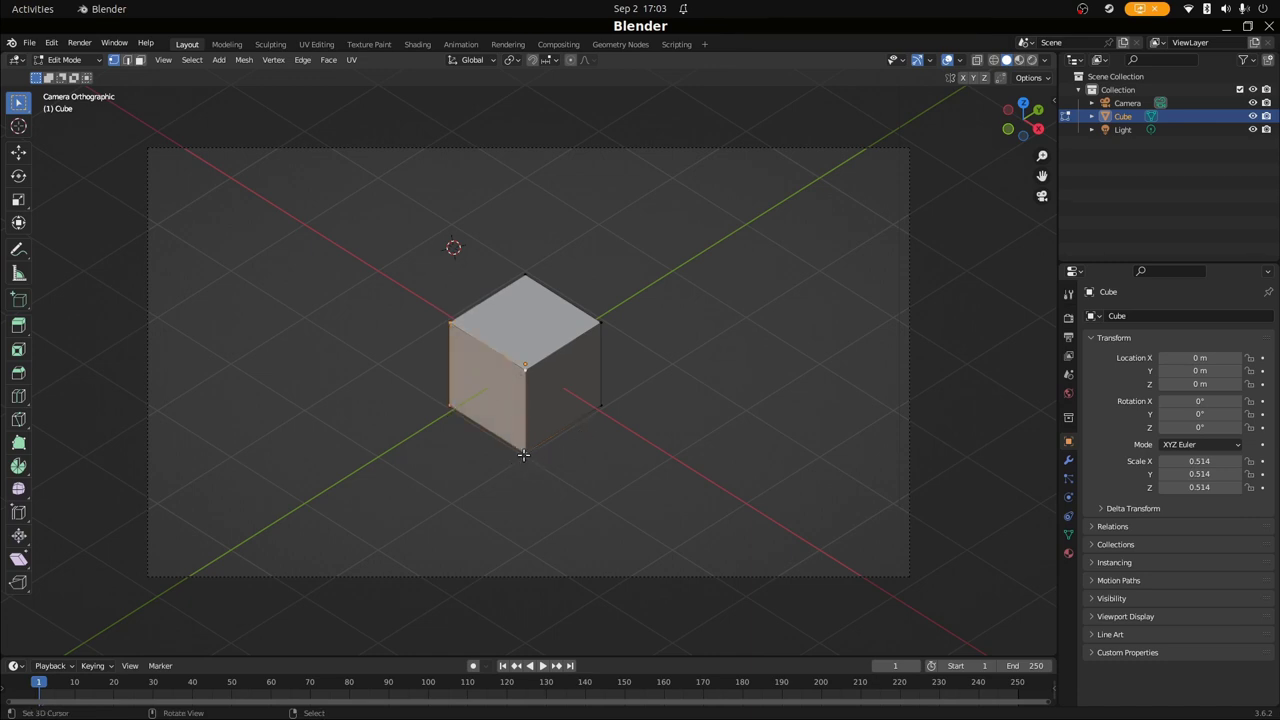
pyautogui.press('g')
pyautogui.press('x')
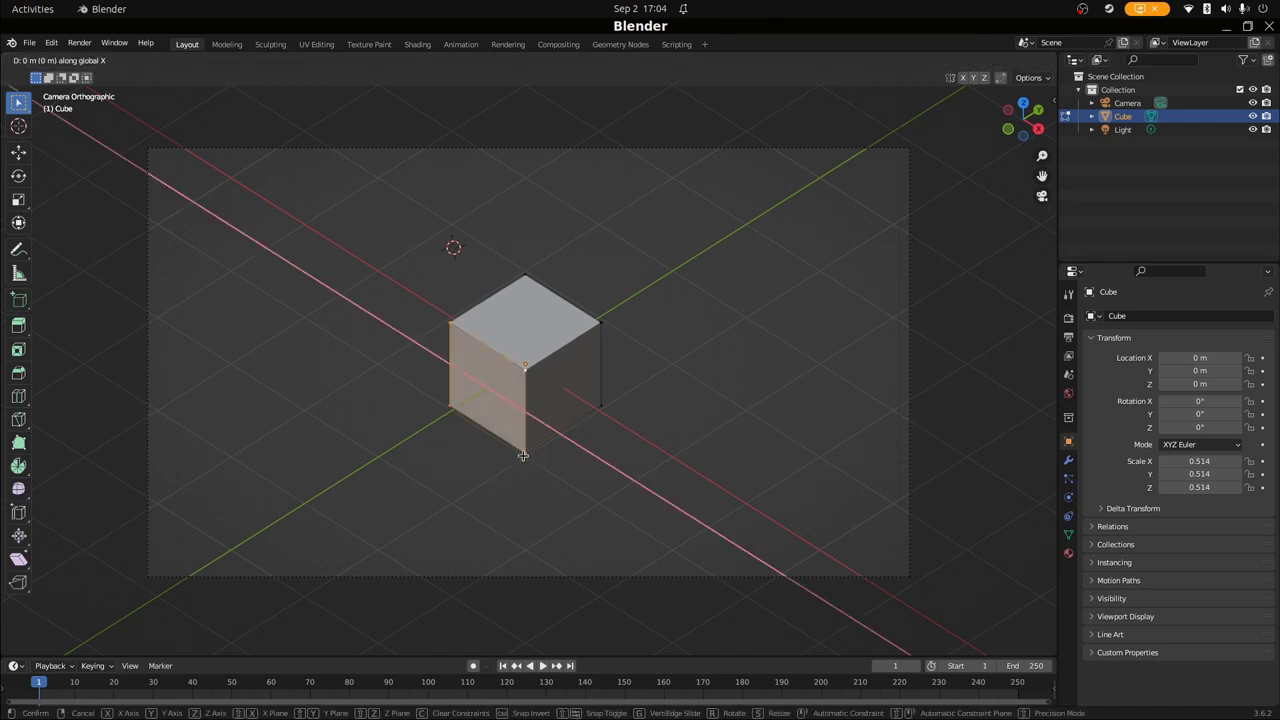
pyautogui.press('z')
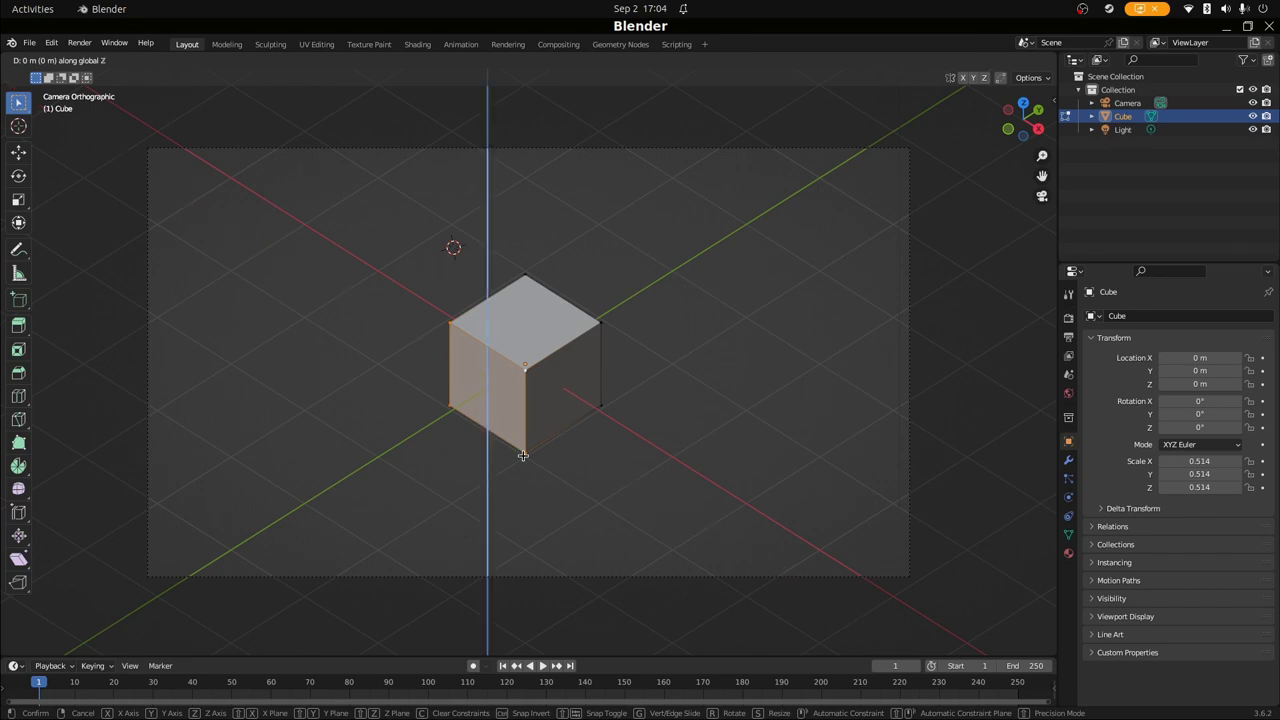
pyautogui.press('y')
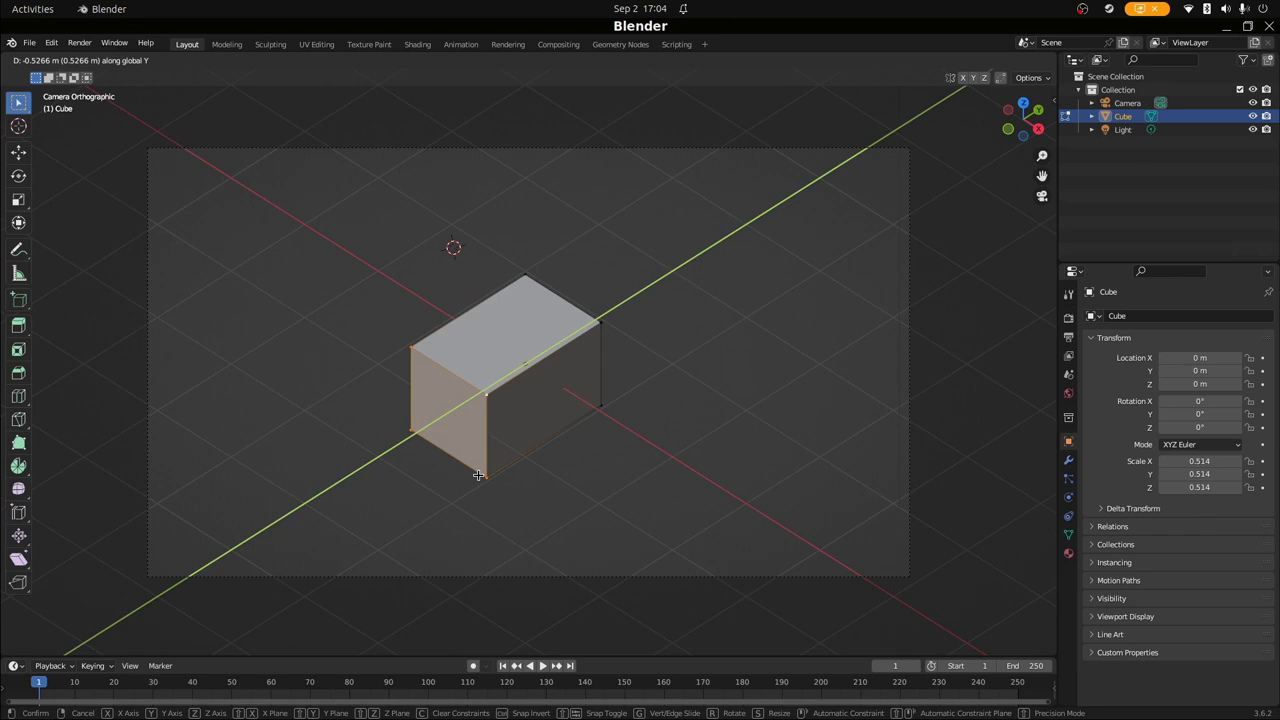
pyautogui.click(476, 476)
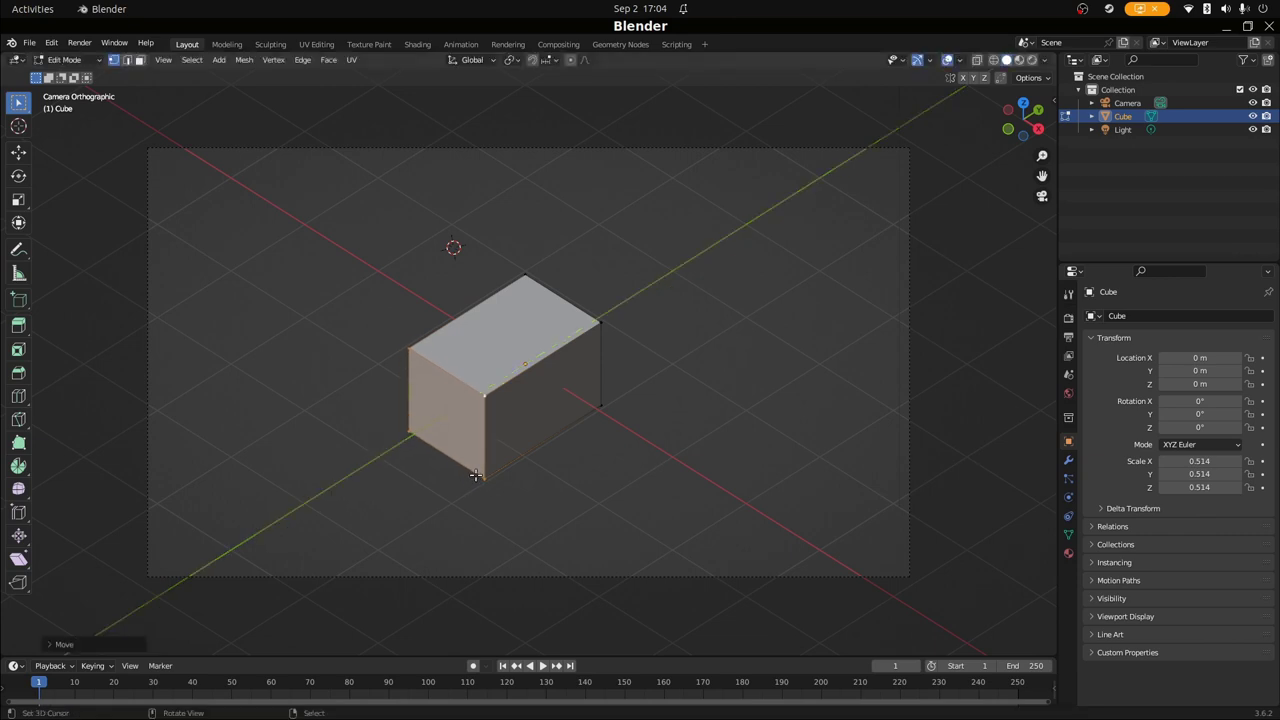
# Pull the cube's right face in along X
pyautogui.click(478, 476)
pyautogui.keyDown('shift'); pyautogui.click(488, 400); pyautogui.keyUp('shift')
pyautogui.keyDown('shift'); pyautogui.click(600, 322); pyautogui.keyUp('shift')
pyautogui.keyDown('shift'); pyautogui.click(601, 405); pyautogui.keyUp('shift')
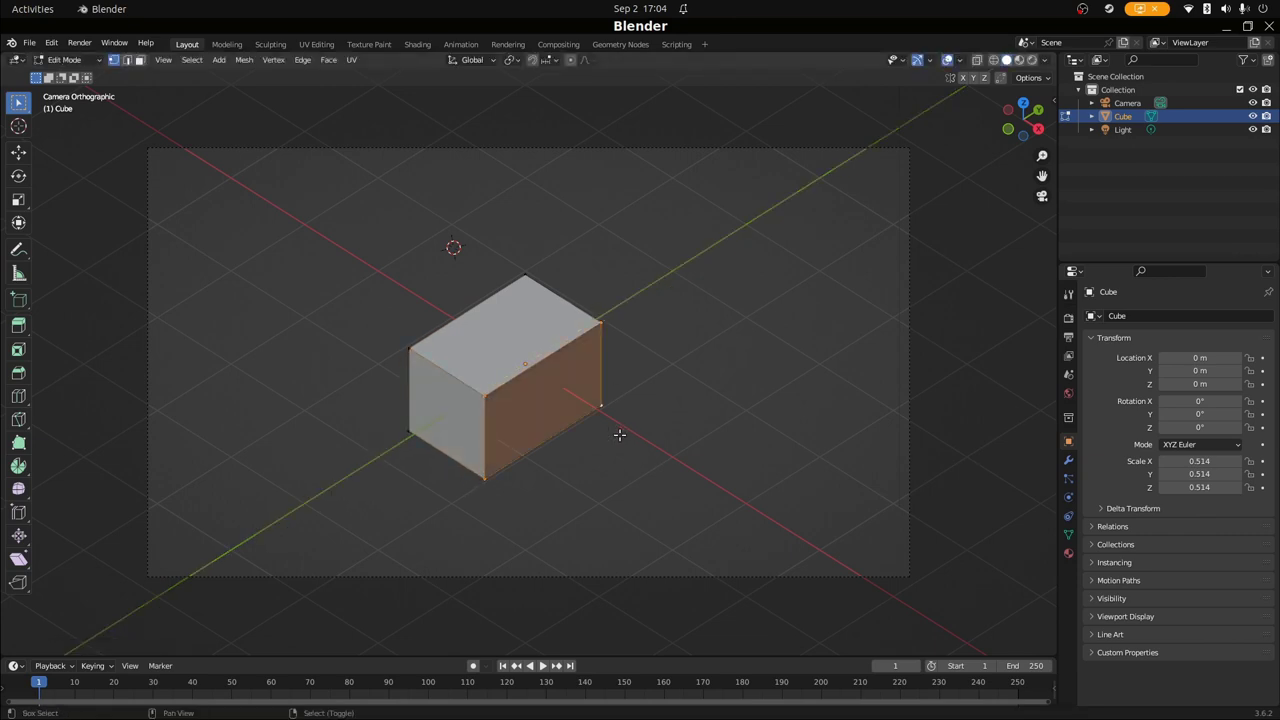
pyautogui.press('g')
pyautogui.press('x')
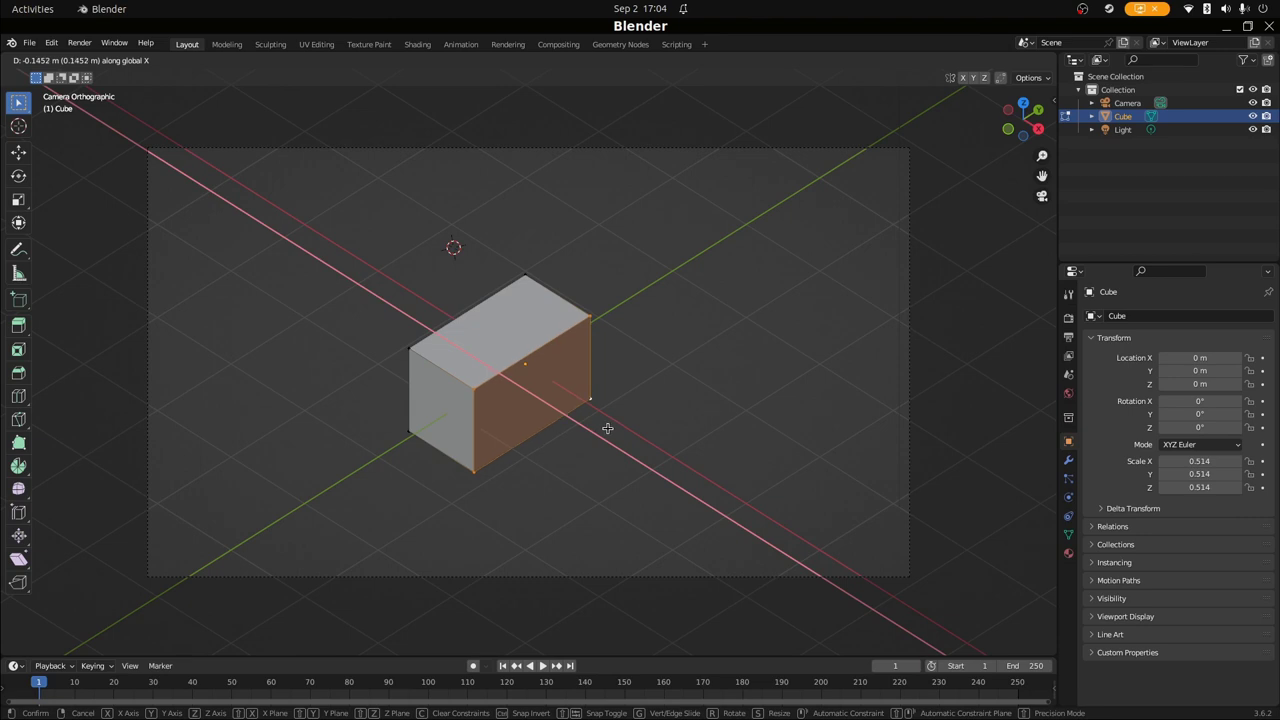
pyautogui.click(608, 427)
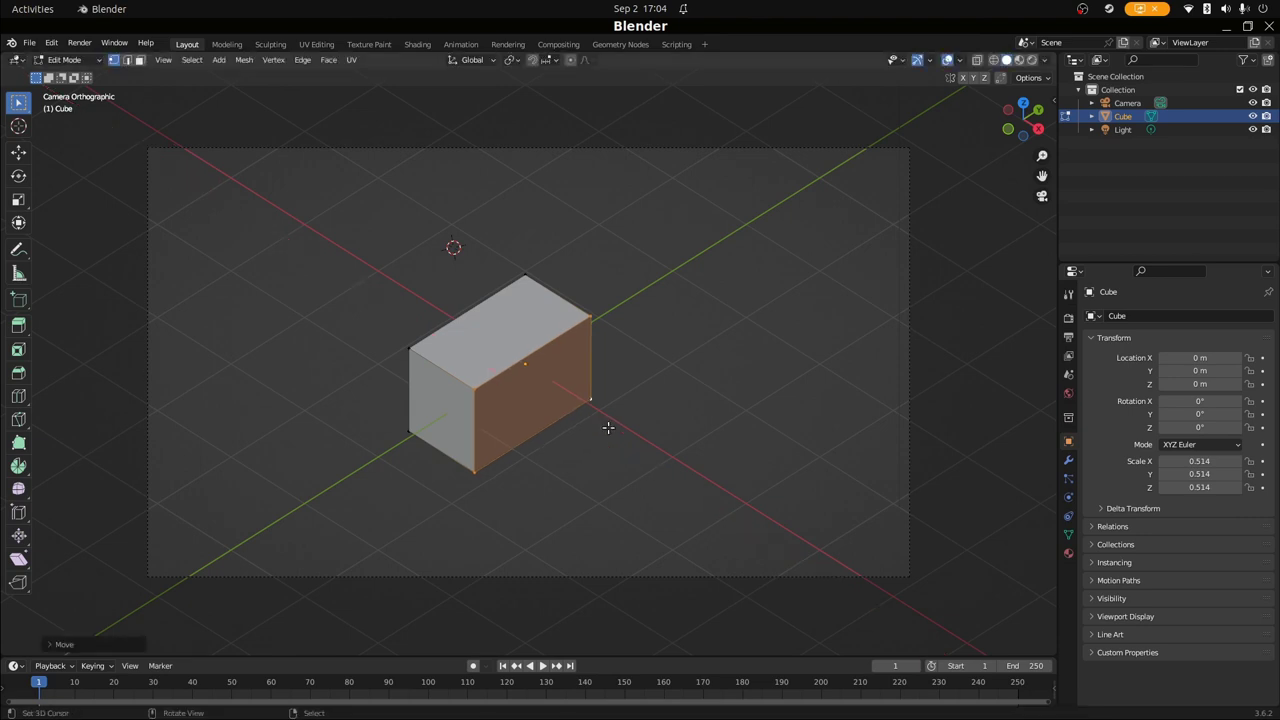
pyautogui.press('g')
pyautogui.press('x')
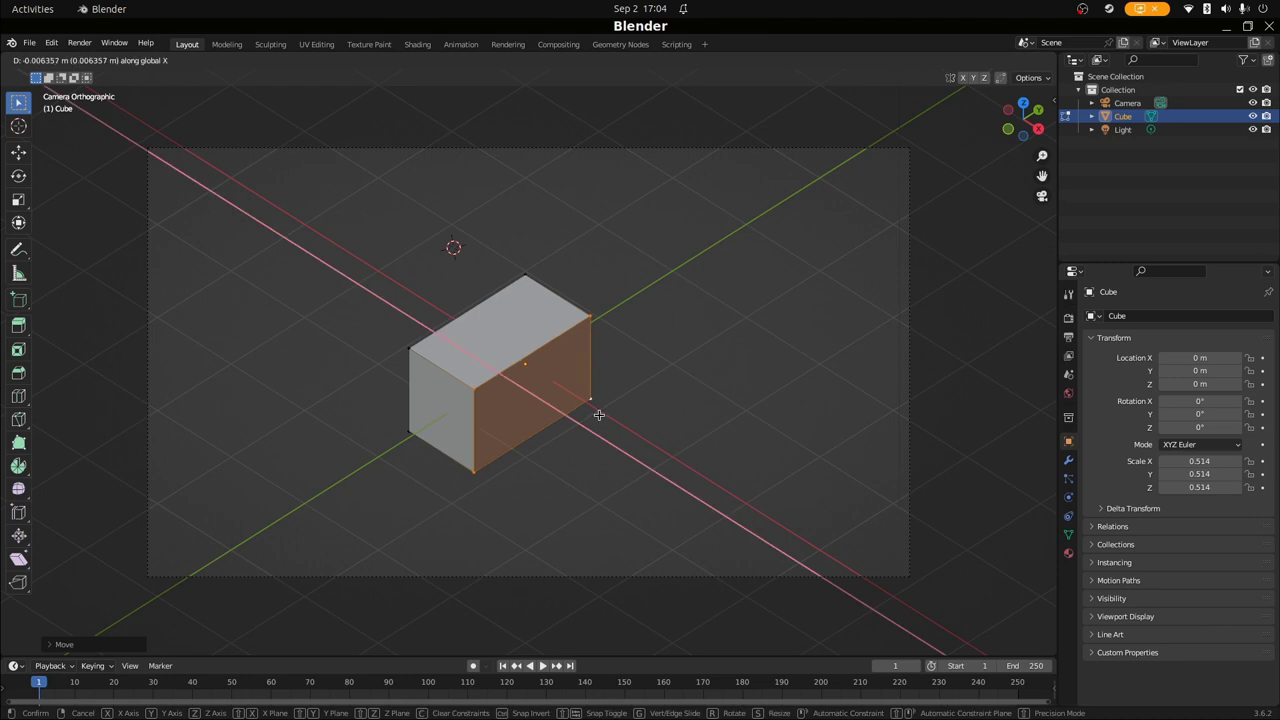
pyautogui.press('Escape')
# Back in Object Mode, nudge the whole block along X to -0.096 m
pyautogui.hotkey('alt', 'a')
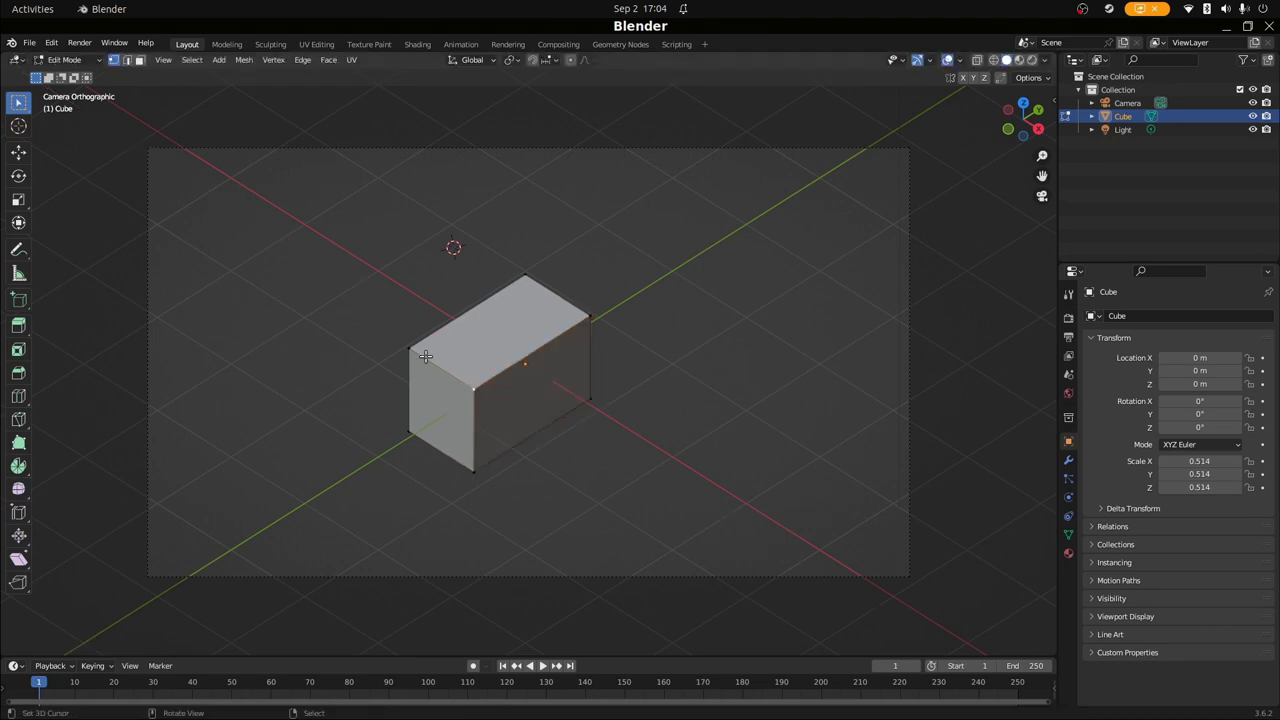
pyautogui.click(416, 352)
pyautogui.keyDown('shift'); pyautogui.click(410, 434); pyautogui.keyUp('shift')
pyautogui.keyDown('shift'); pyautogui.click(461, 480); pyautogui.keyUp('shift')
pyautogui.press('g')
pyautogui.press('x')
pyautogui.press('y')
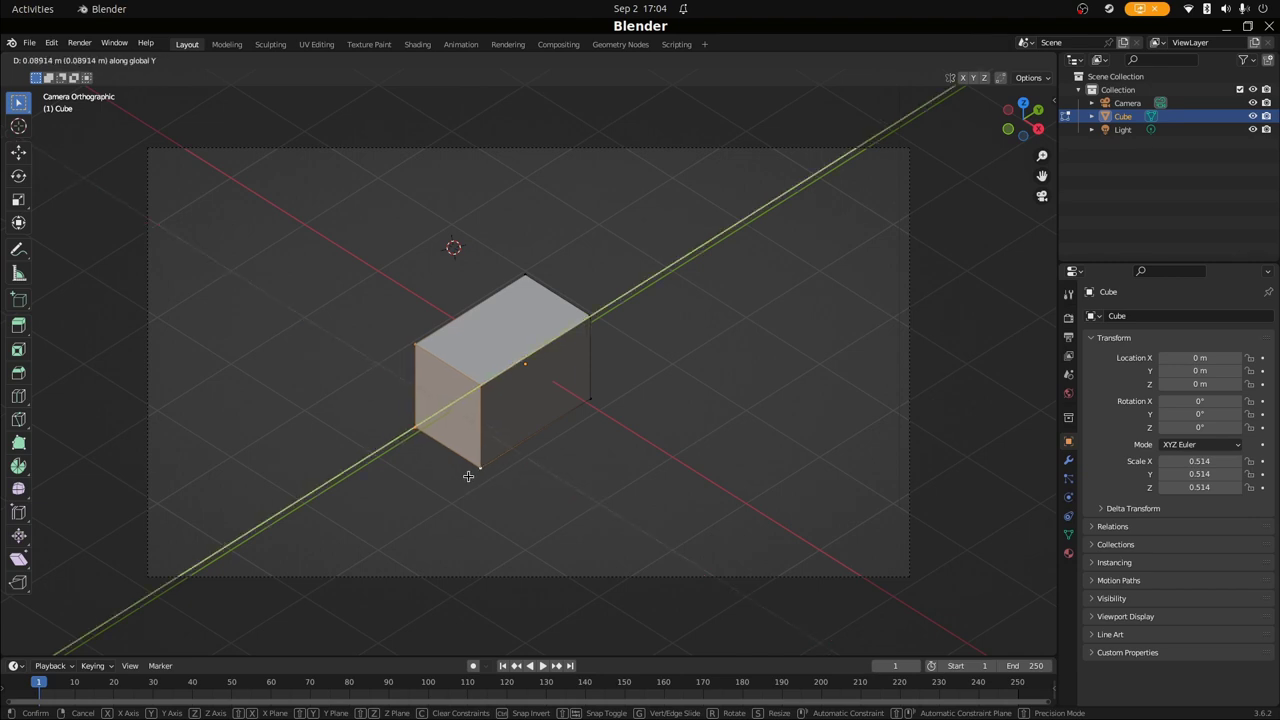
pyautogui.press('Escape')
pyautogui.press('Tab')
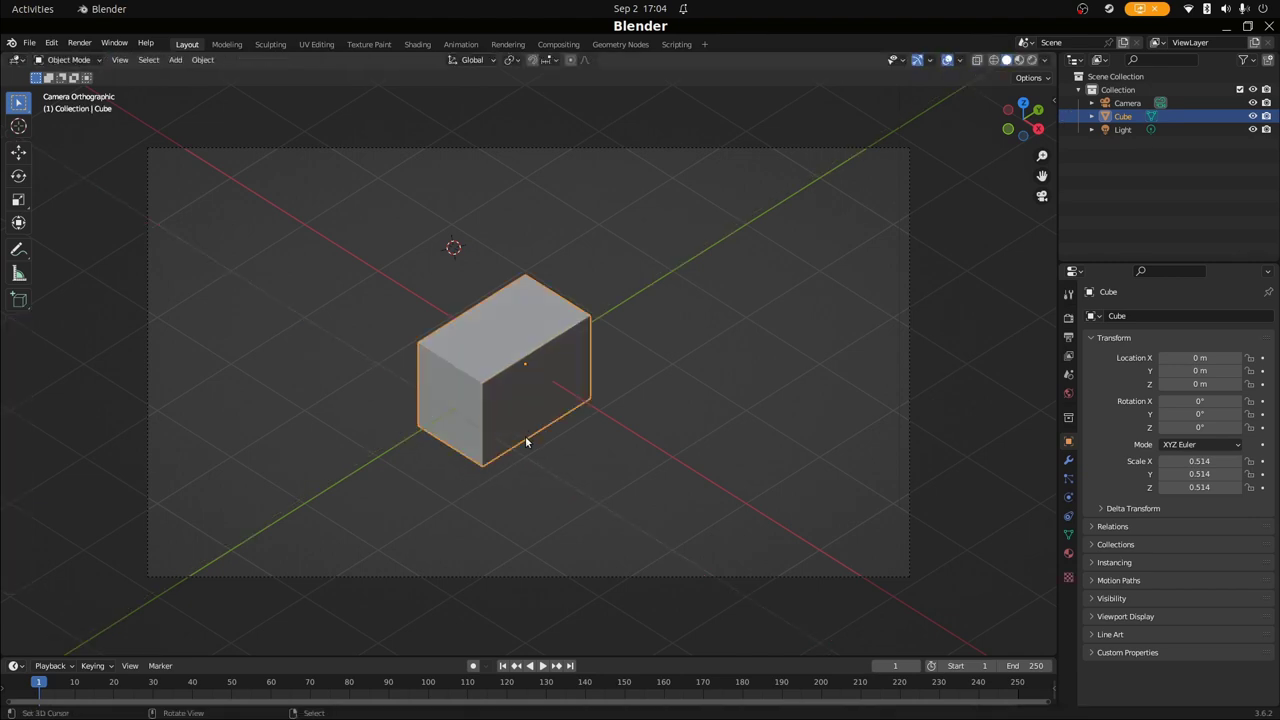
pyautogui.press('g')
pyautogui.press('x')
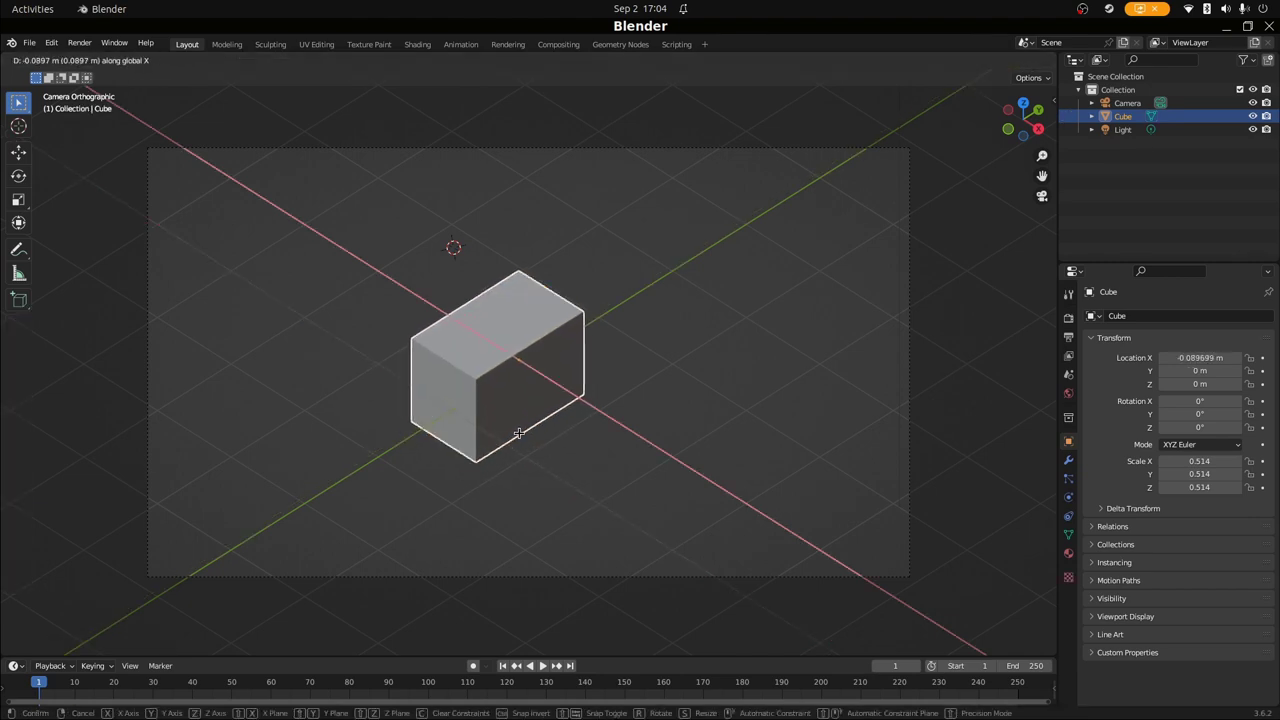
pyautogui.click(520, 475)
pyautogui.click(512, 469)
pyautogui.click(453, 431)
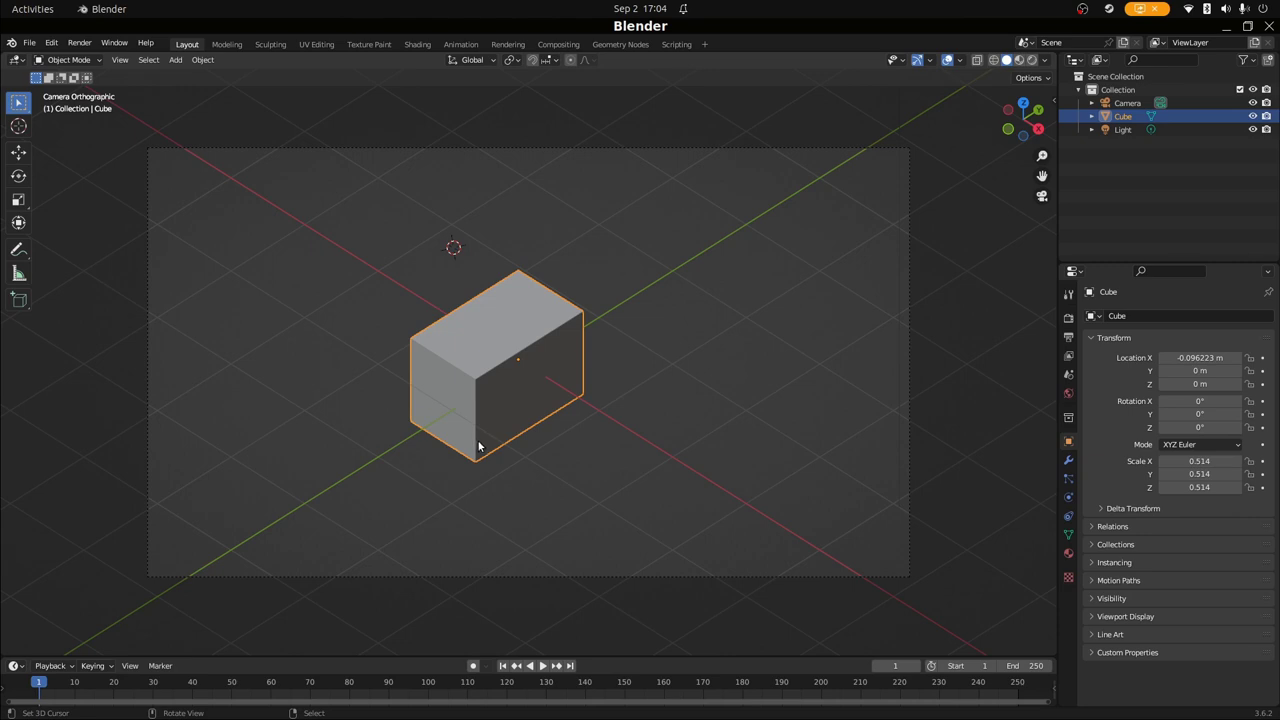
pyautogui.scroll(1, 478, 446)
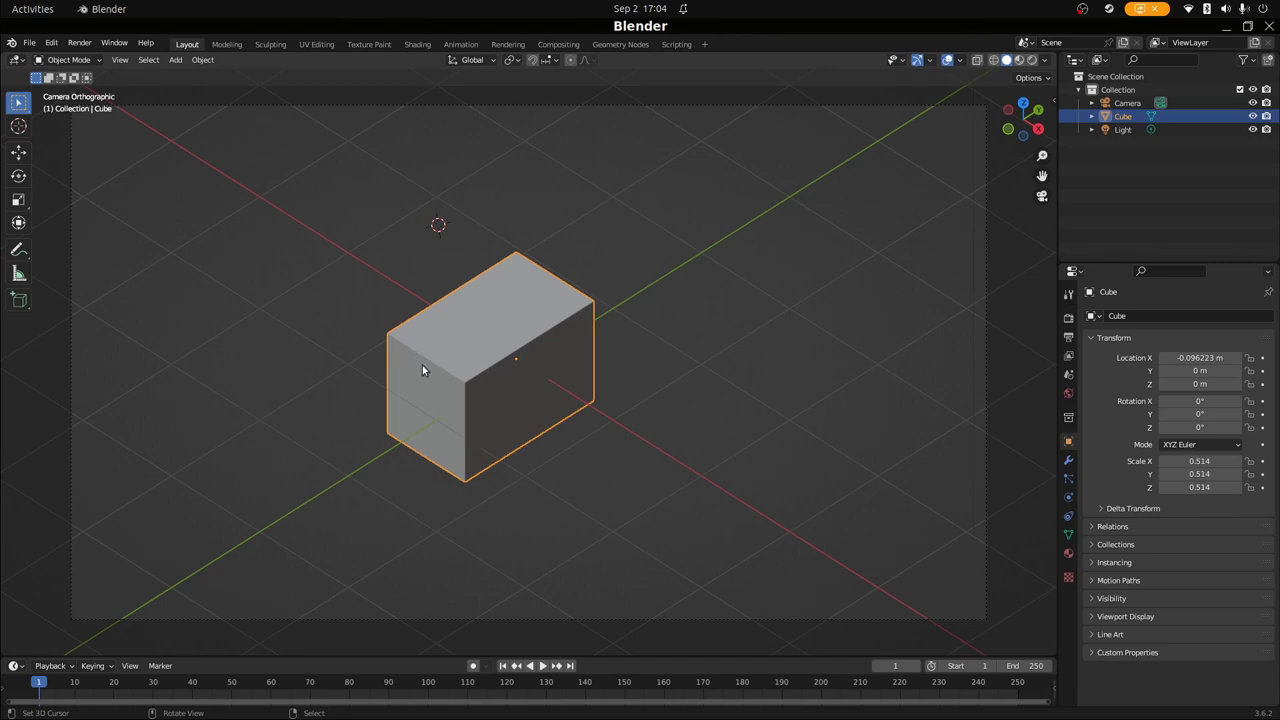
# Duplicate the body block and drop the copy just below it along Z
pyautogui.hotkey('shift', 'd')
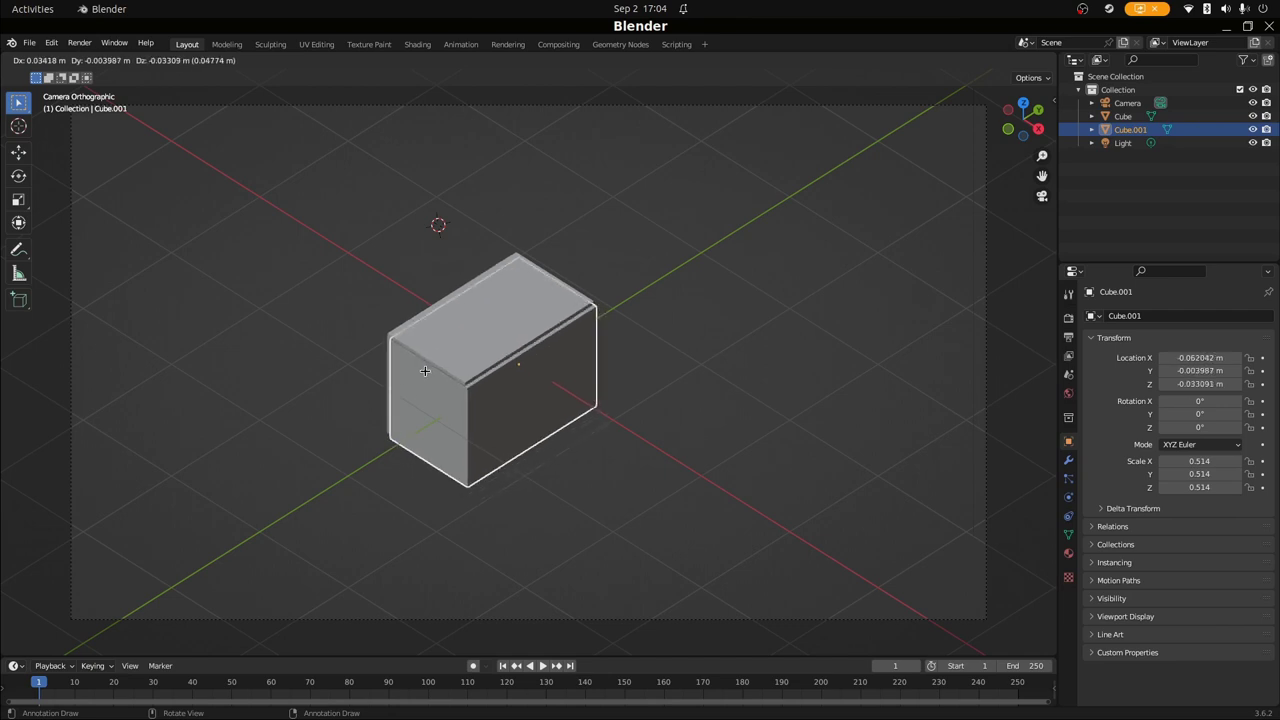
pyautogui.press('Escape')
pyautogui.press('g')
pyautogui.press('z')
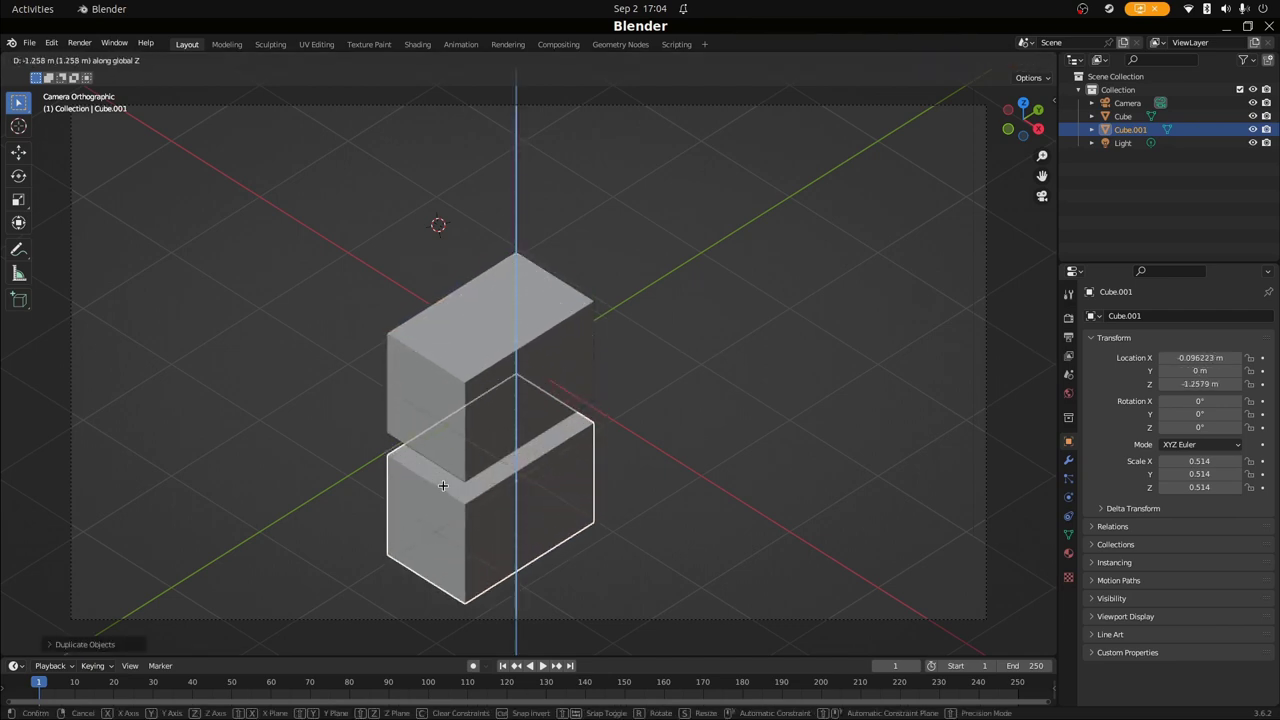
pyautogui.click(445, 470)
pyautogui.press('Tab')
pyautogui.press('Tab')
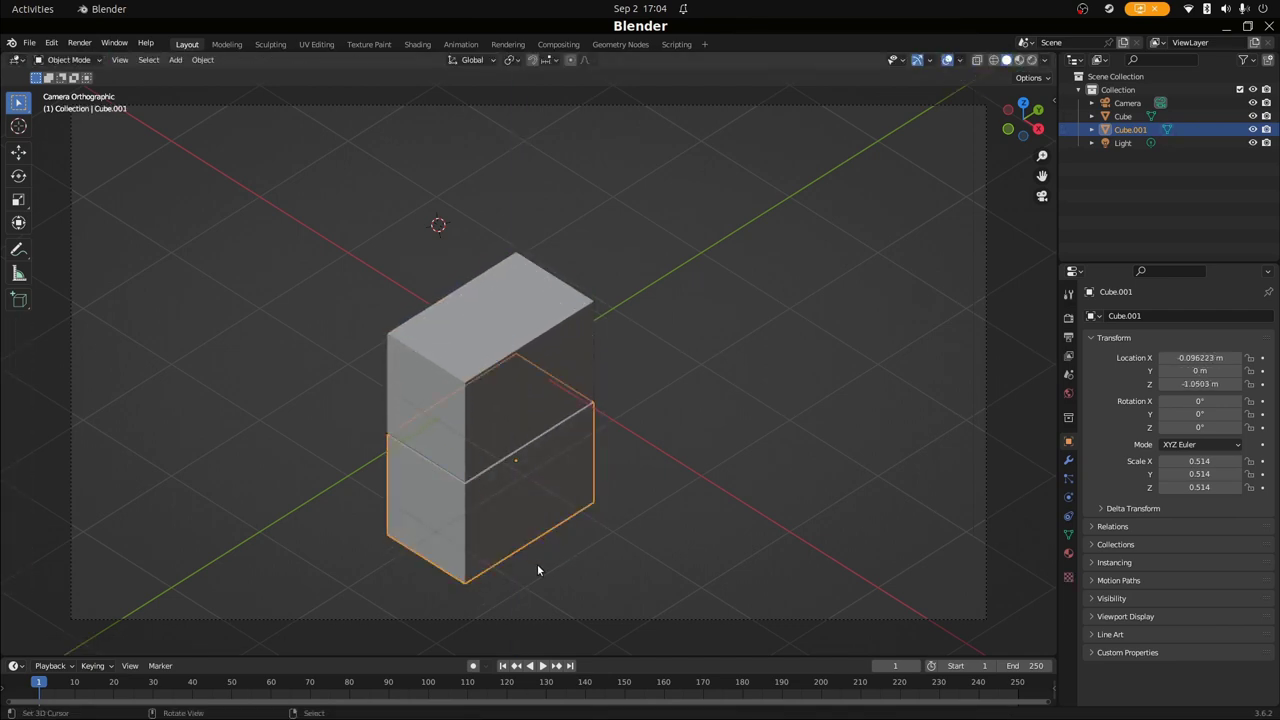
pyautogui.press('Tab')
pyautogui.hotkey('alt', 'a')
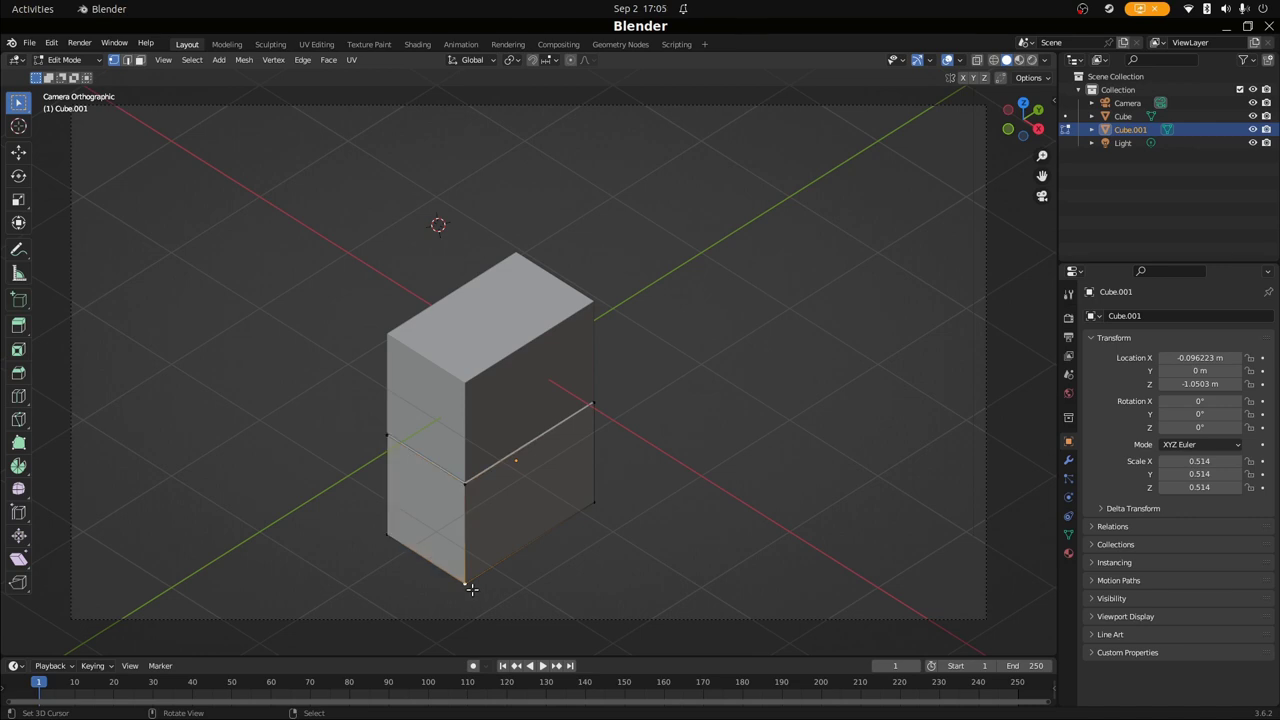
pyautogui.press('Tab')
# With X-ray on, move the lower block's bottom face vertically to set its thickness
pyautogui.hotkey('alt', 'z')
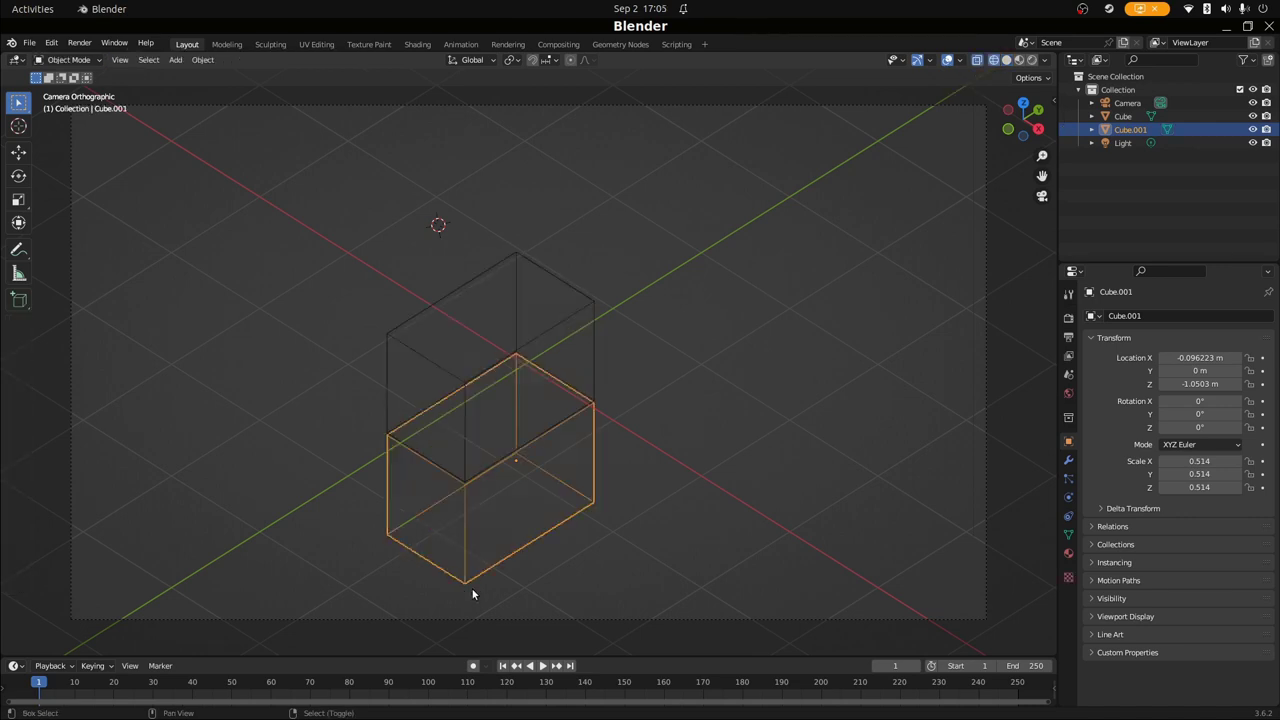
pyautogui.press('Tab')
pyautogui.keyDown('shift'); pyautogui.click(388, 534); pyautogui.keyUp('shift')
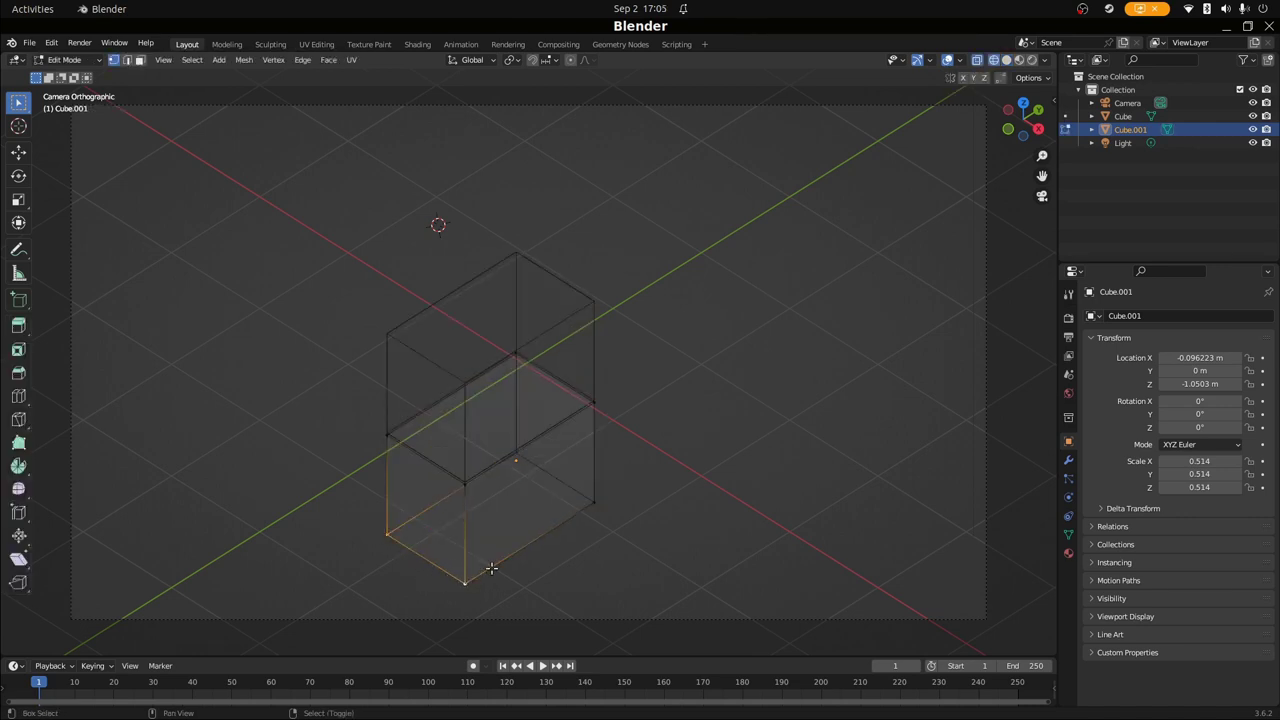
pyautogui.keyDown('shift'); pyautogui.click(590, 505); pyautogui.keyUp('shift')
pyautogui.keyDown('shift'); pyautogui.click(524, 458); pyautogui.keyUp('shift')
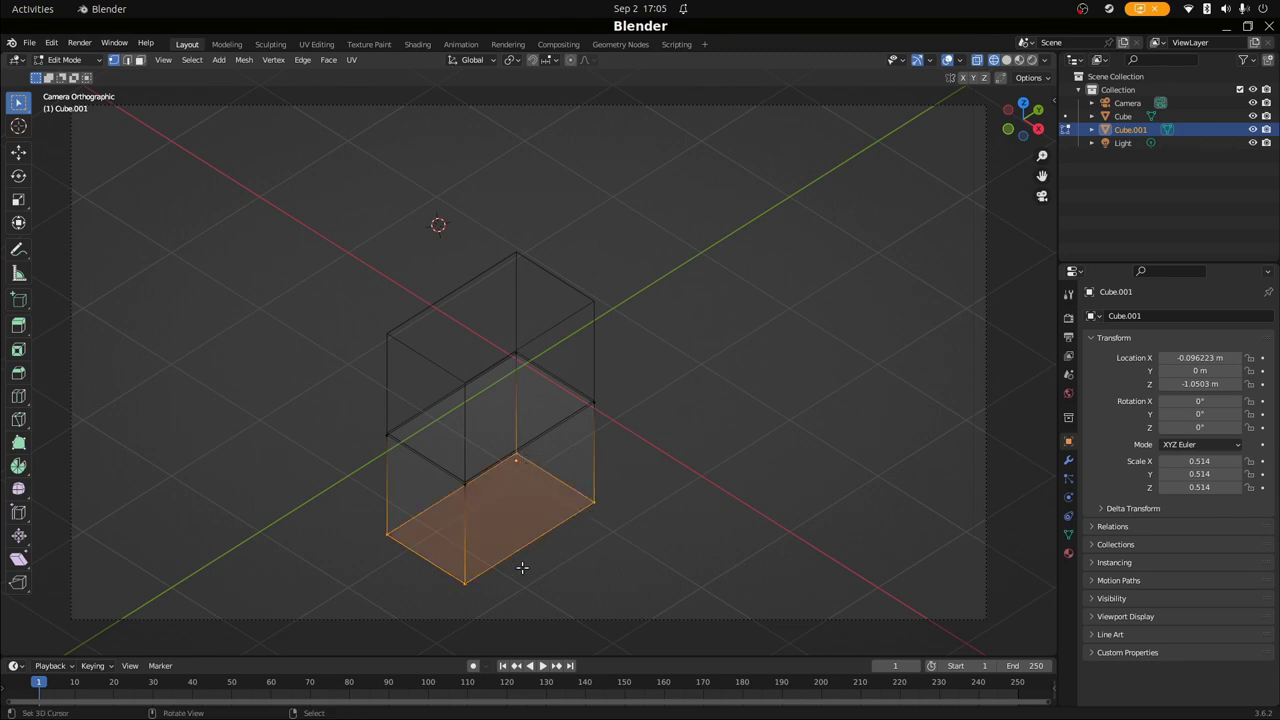
pyautogui.press('g')
pyautogui.press('z')
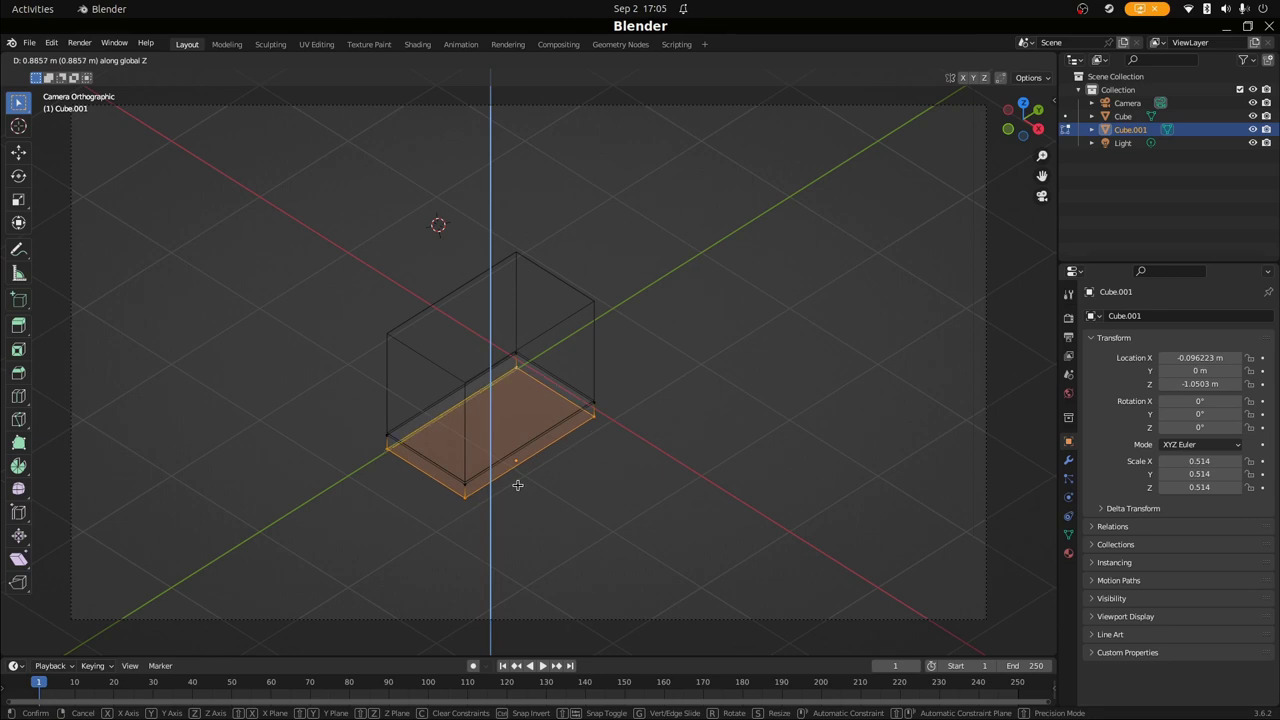
pyautogui.click(517, 486)
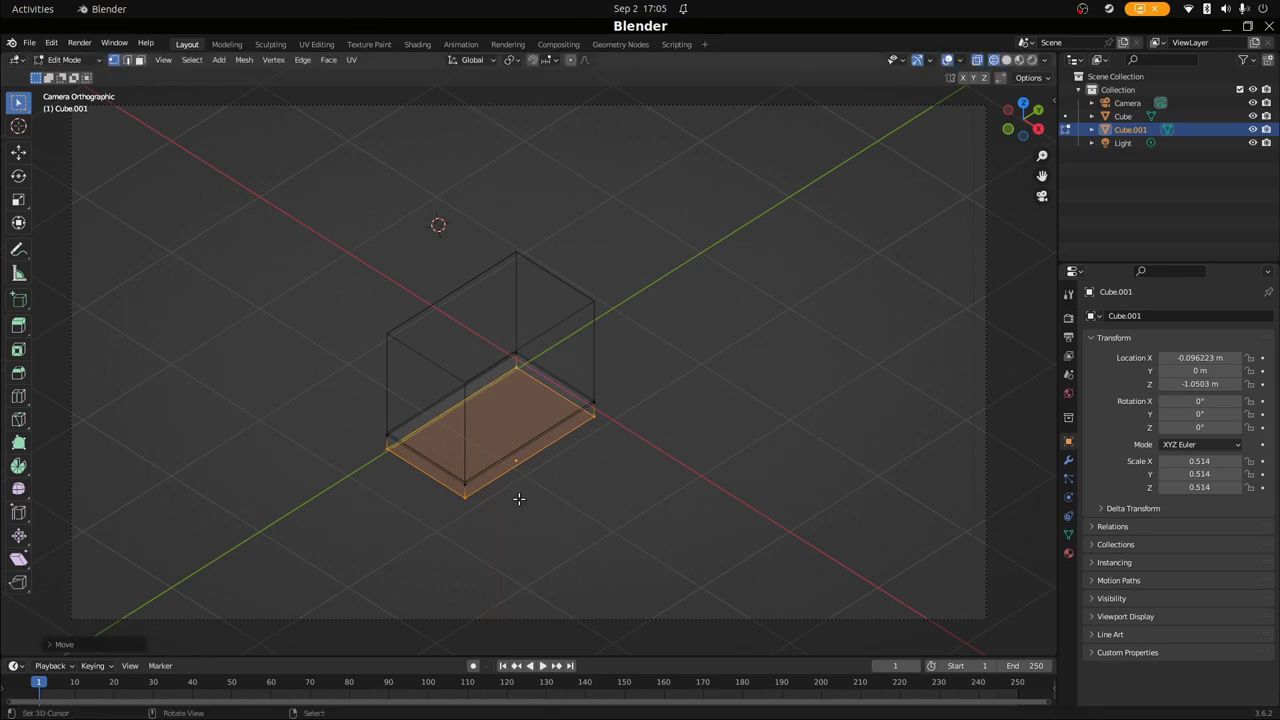
pyautogui.press('Tab')
# Scale the base slab to 0.625 and lower it to about Z -1.14 m
pyautogui.press('s')
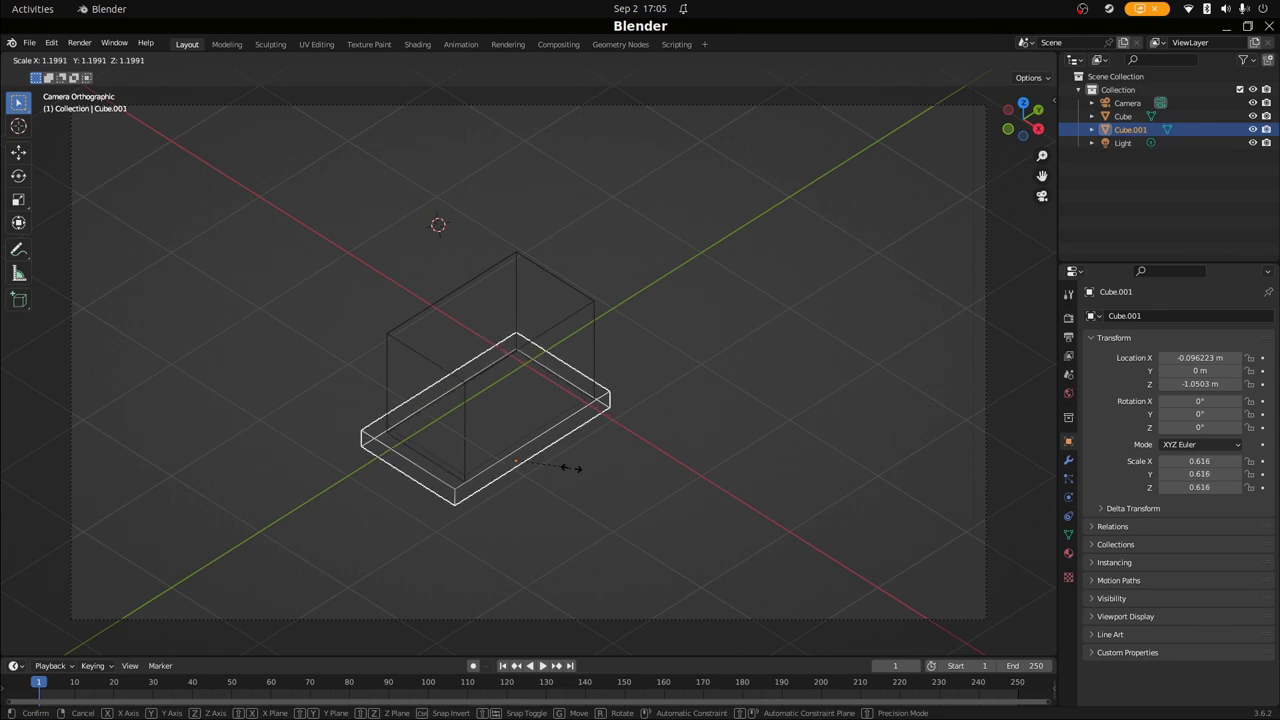
pyautogui.click(572, 473)
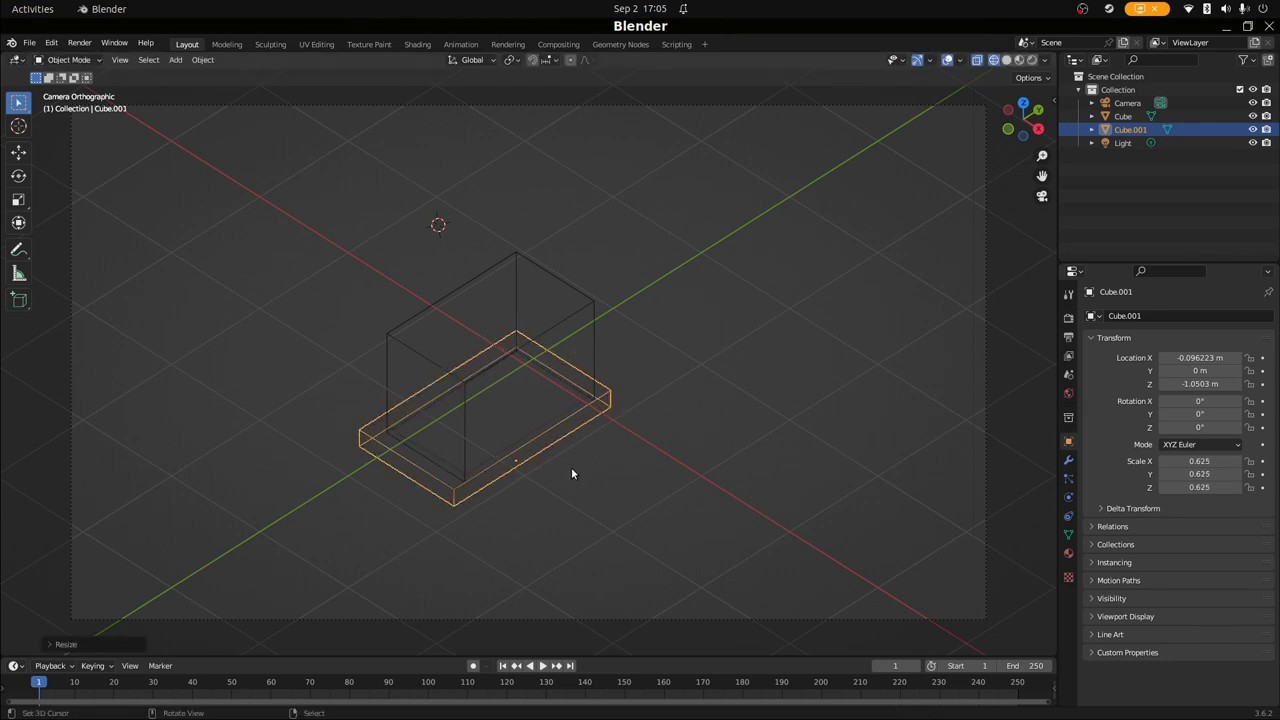
pyautogui.press('g')
pyautogui.press('z')
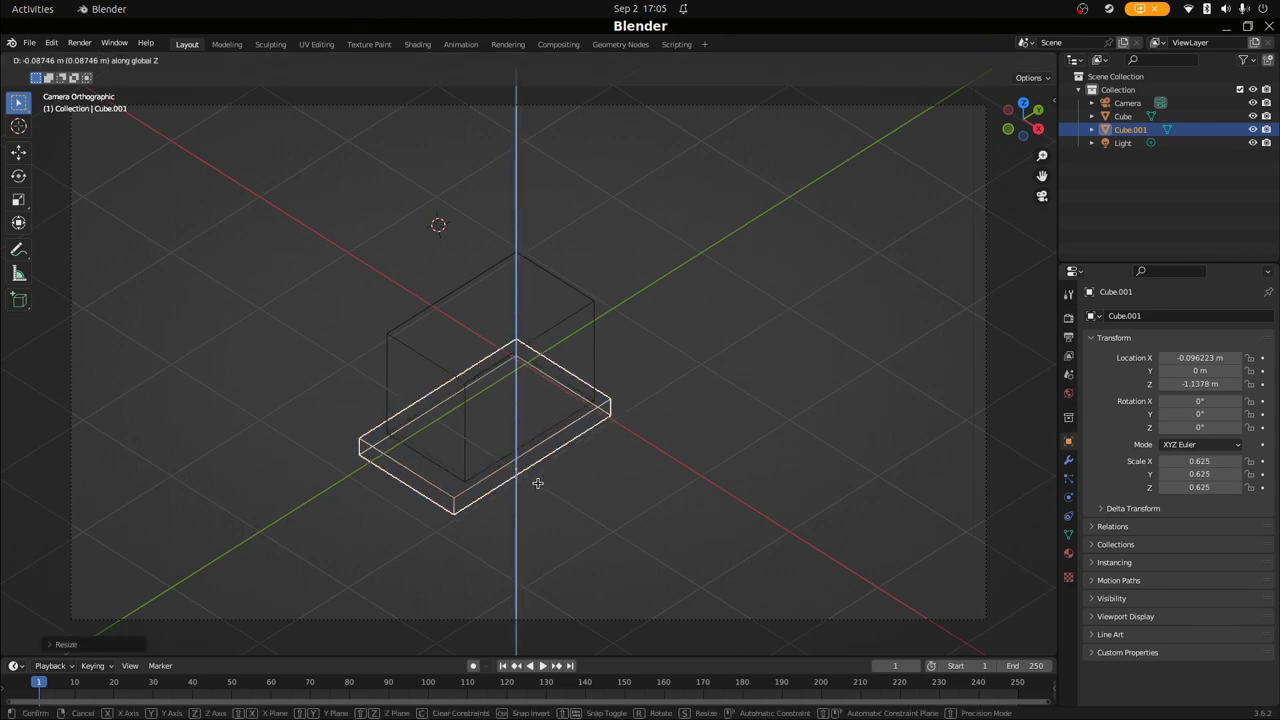
pyautogui.click(537, 483)
pyautogui.press('Tab')
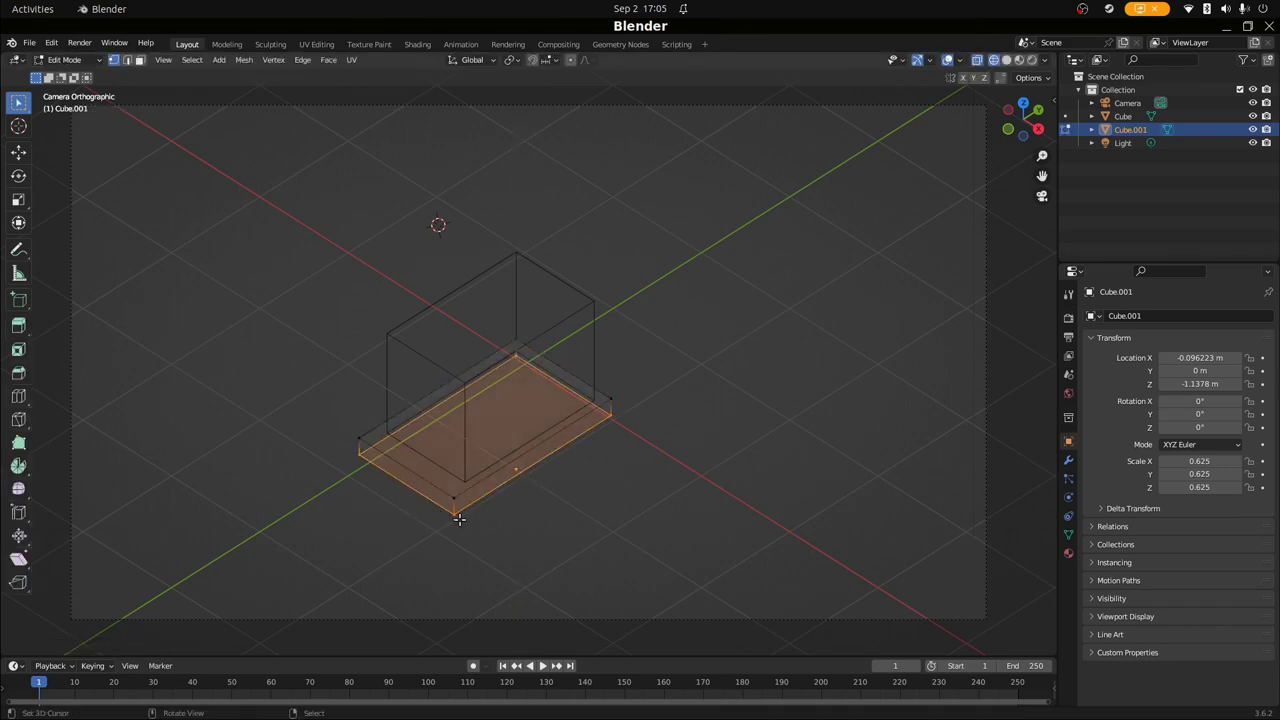
pyautogui.click(459, 517)
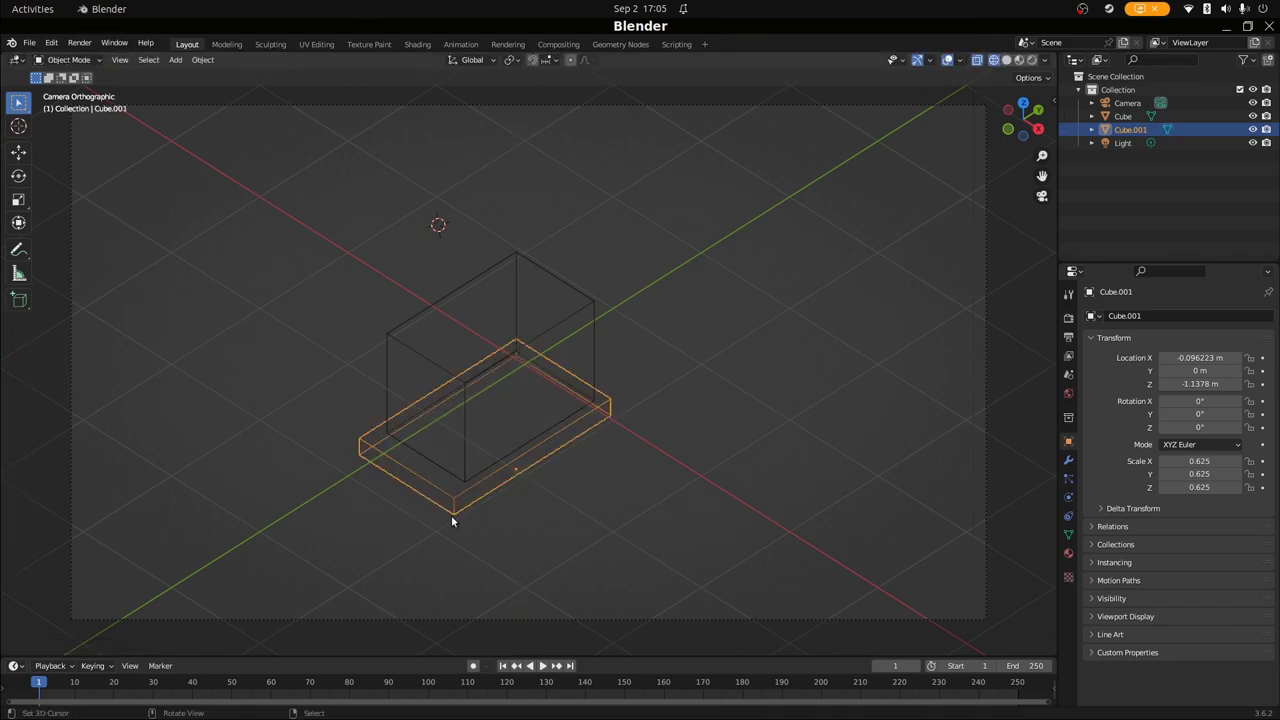
pyautogui.press('Tab')
# Recentre the slab along Y and X and shrink it to 0.596 scale
pyautogui.press('g')
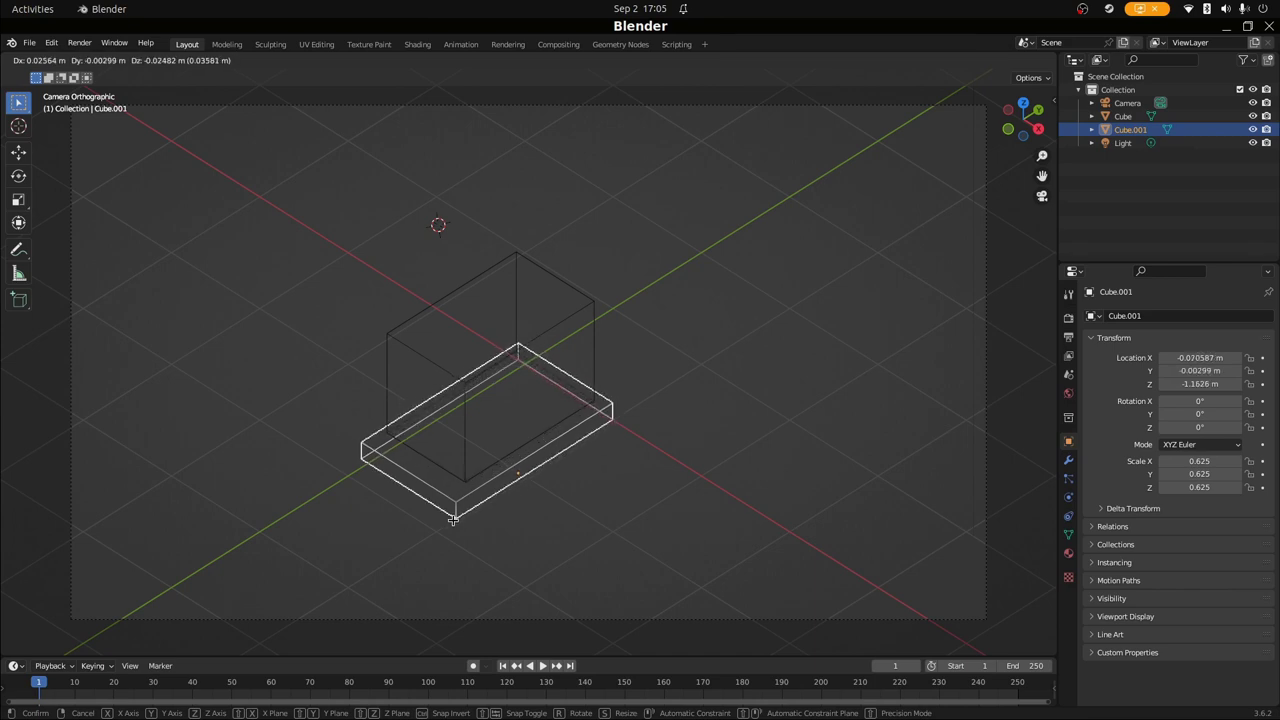
pyautogui.press('y')
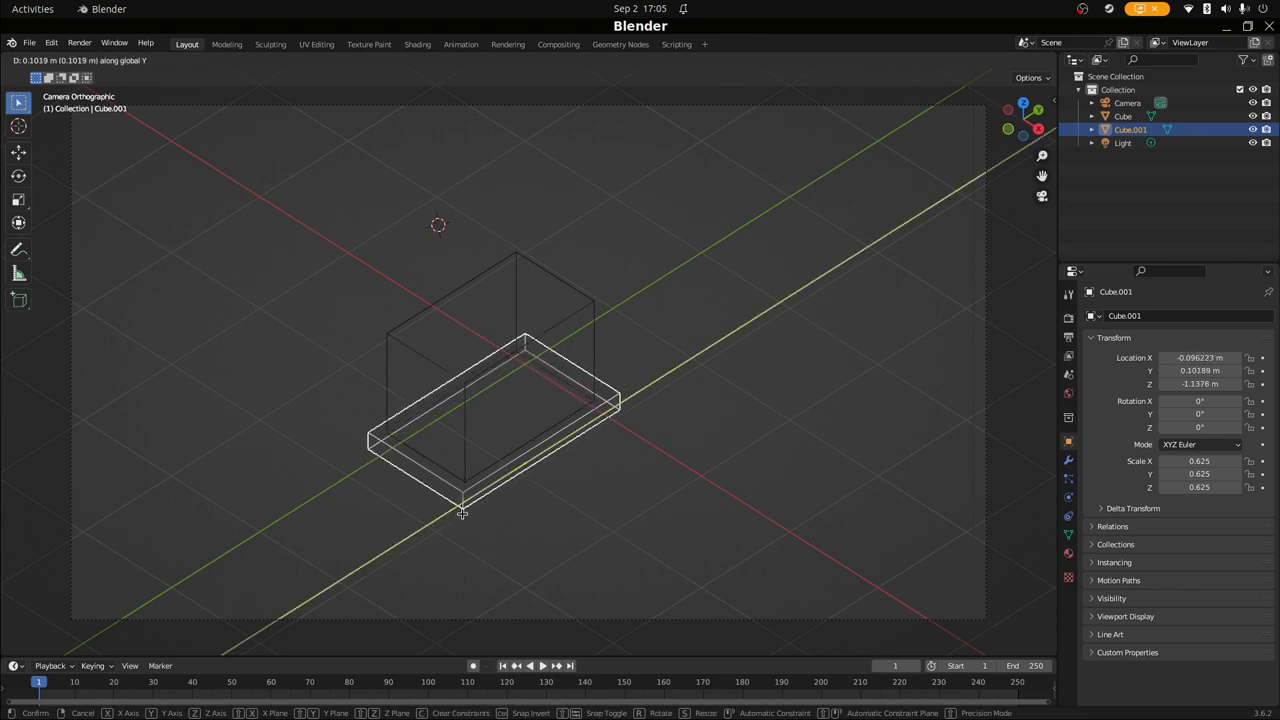
pyautogui.click(462, 513)
pyautogui.press('s')
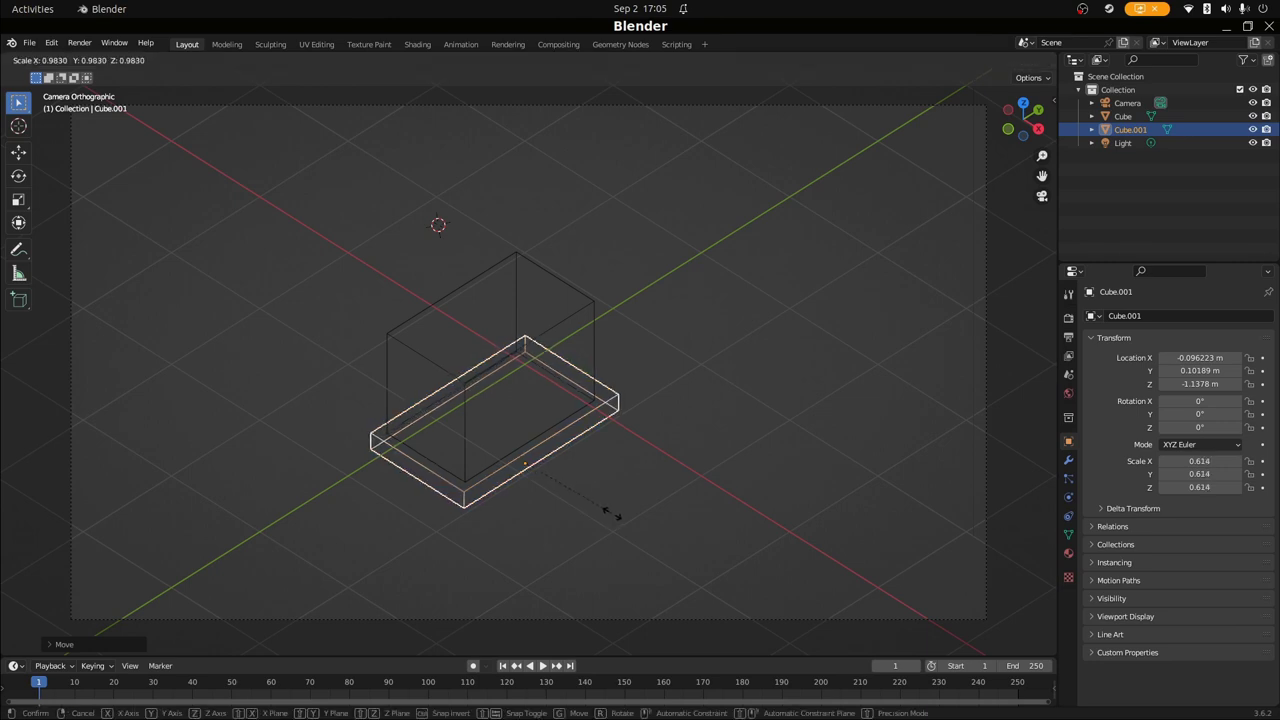
pyautogui.click(608, 512)
pyautogui.press('g')
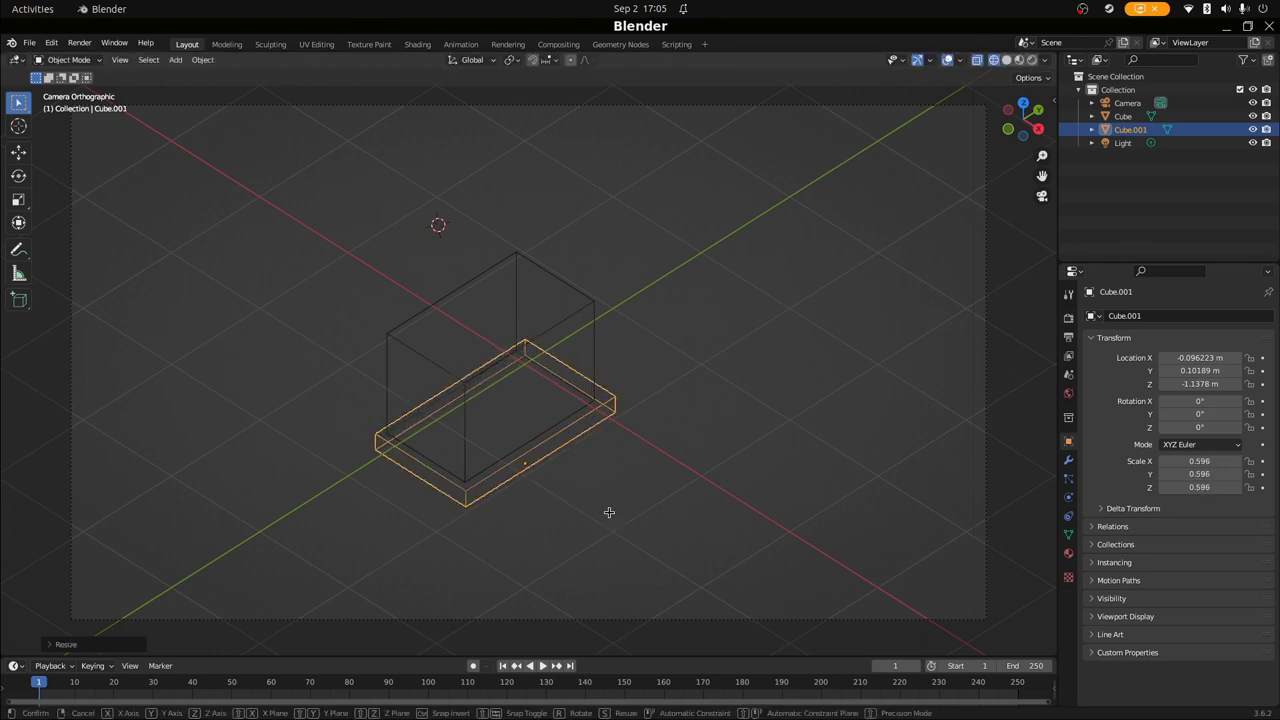
pyautogui.press('x')
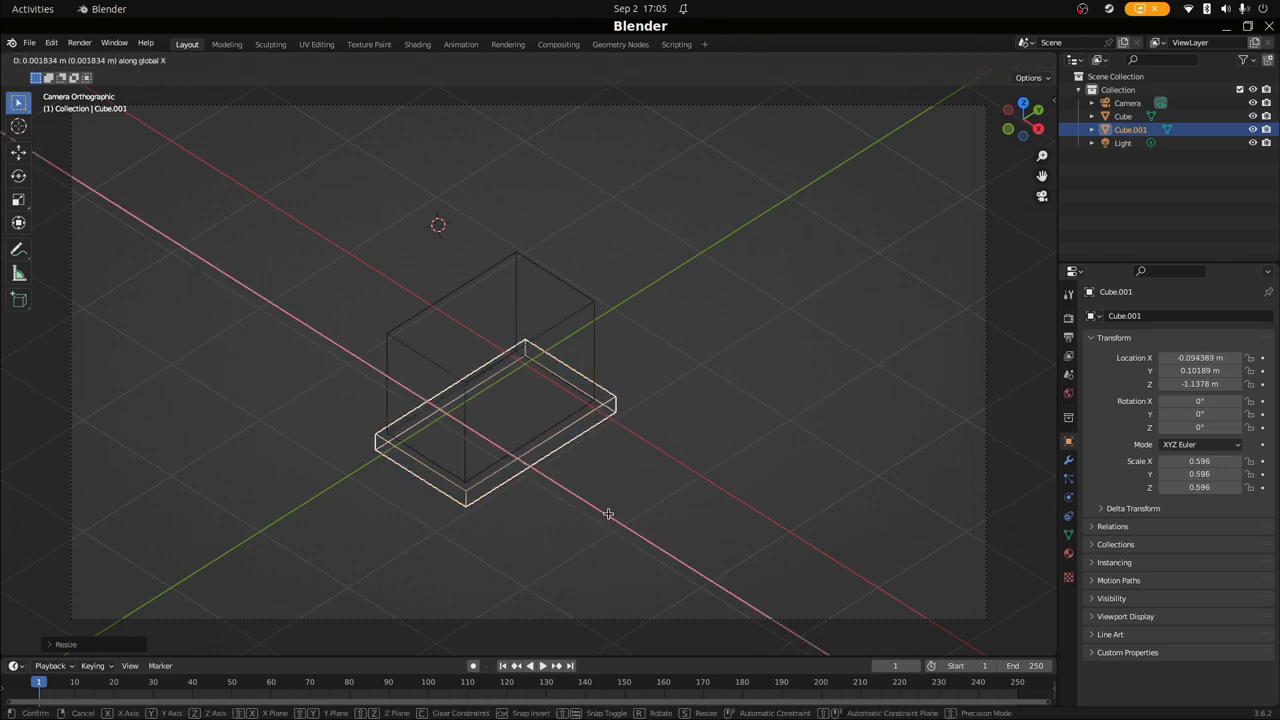
pyautogui.click(607, 512)
# Raise the slab's bottom face to thin it, then lower the slab to about Z -1.175 m
pyautogui.scroll(2, 510, 516)
pyautogui.press('Tab')
pyautogui.press('Tab')
pyautogui.press('Tab')
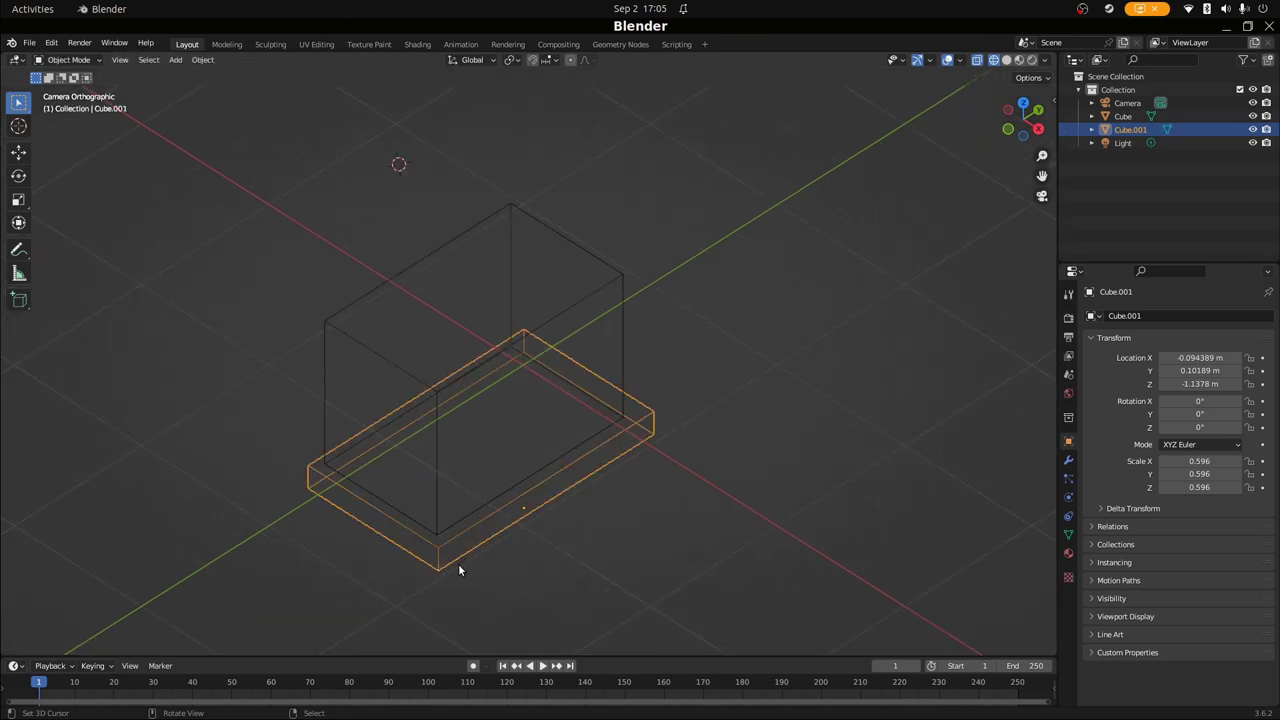
pyautogui.keyDown('shift'); pyautogui.click(318, 512); pyautogui.keyUp('shift')
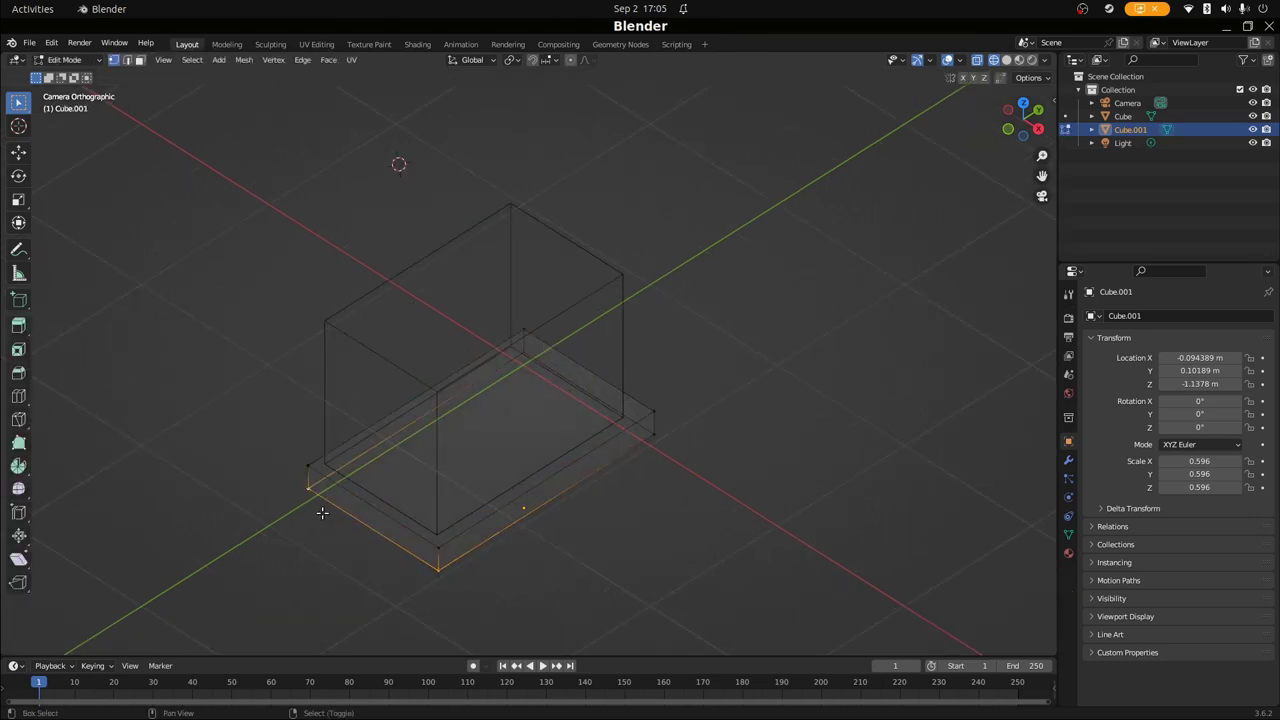
pyautogui.keyDown('shift'); pyautogui.click(508, 376); pyautogui.keyUp('shift')
pyautogui.keyDown('shift'); pyautogui.click(648, 432); pyautogui.keyUp('shift')
pyautogui.press('g')
pyautogui.press('z')
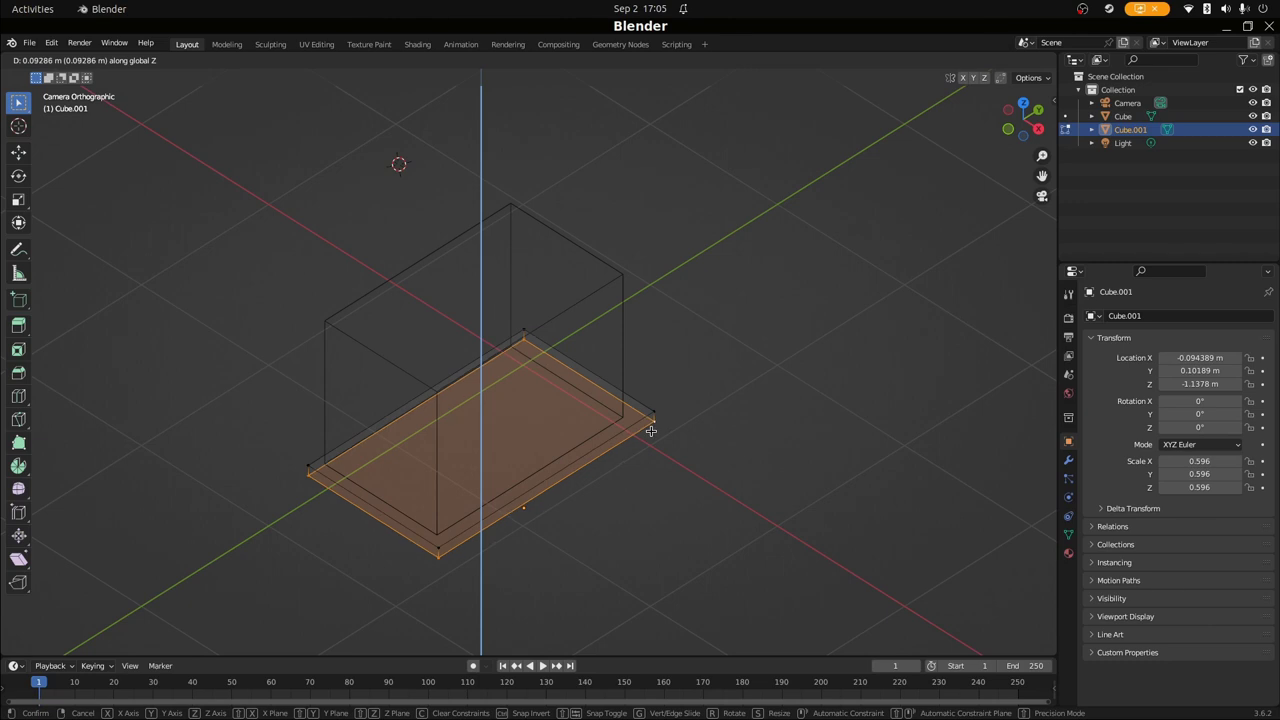
pyautogui.click(651, 430)
pyautogui.press('Tab')
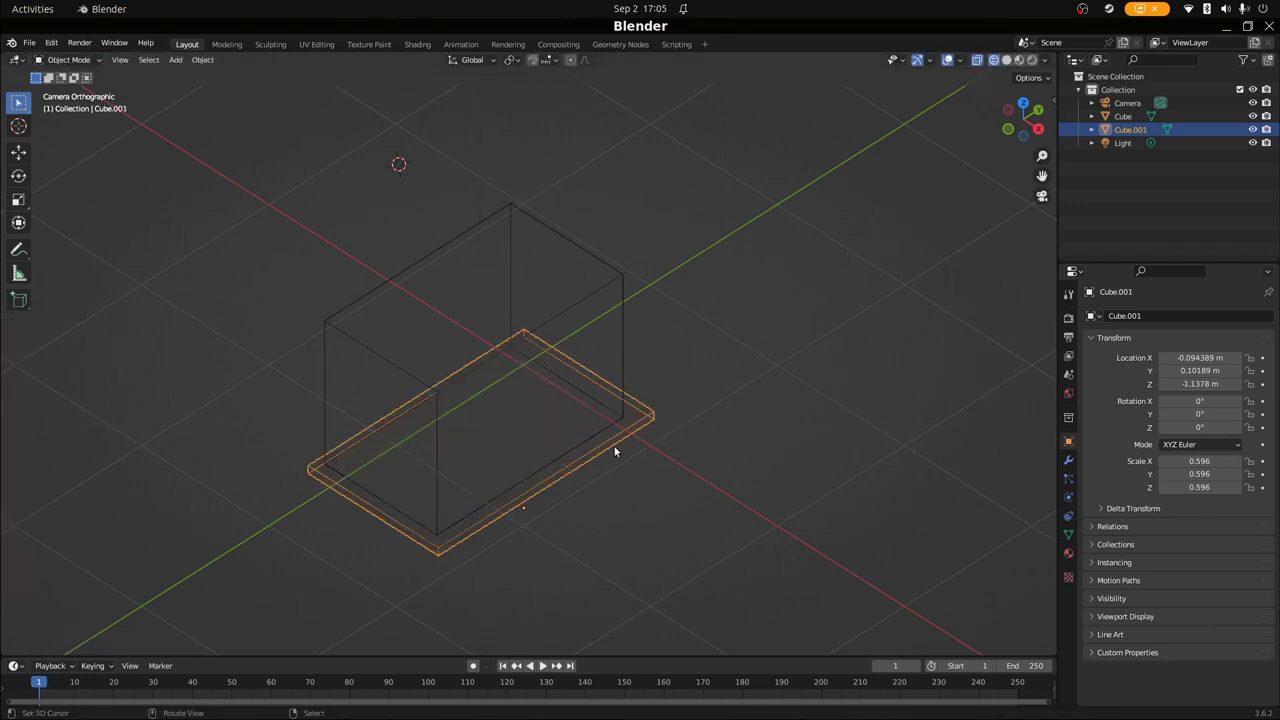
pyautogui.press('g')
pyautogui.press('z')
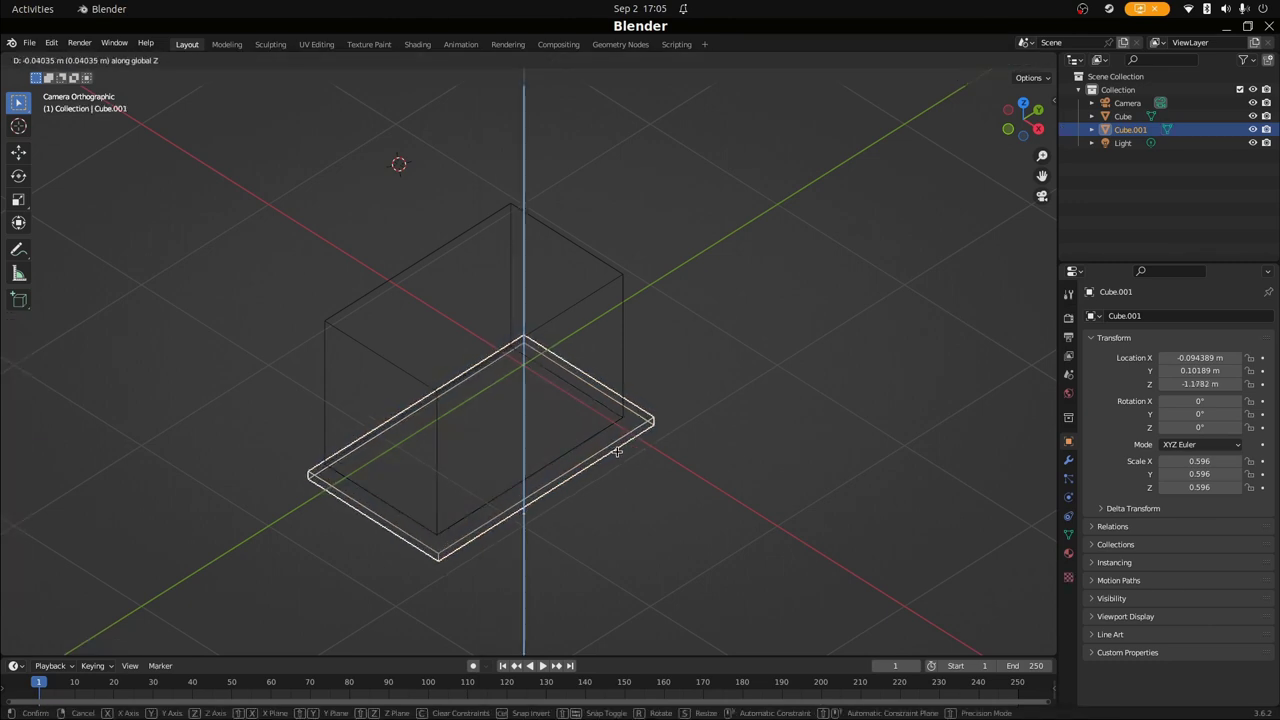
pyautogui.click(617, 452)
# Duplicate the base slab and lower the copy, Cube.002, beneath the first slab
pyautogui.hotkey('shift', 'd')
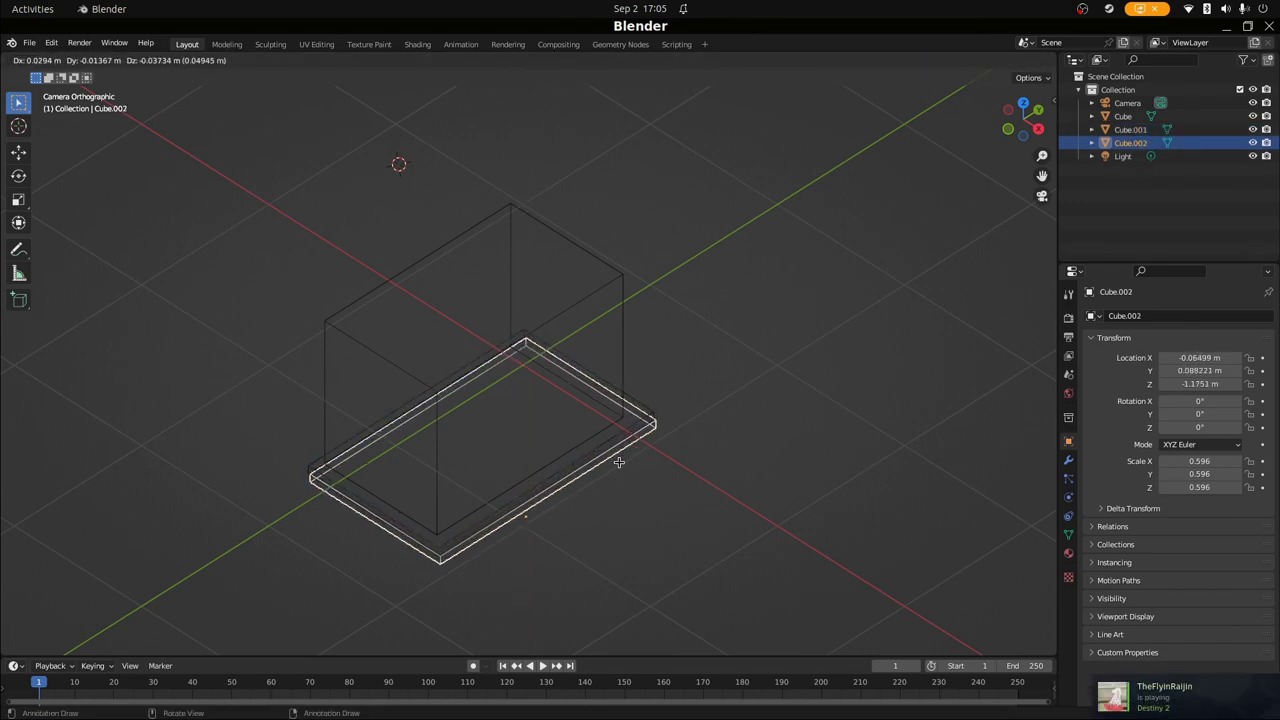
pyautogui.press('z')
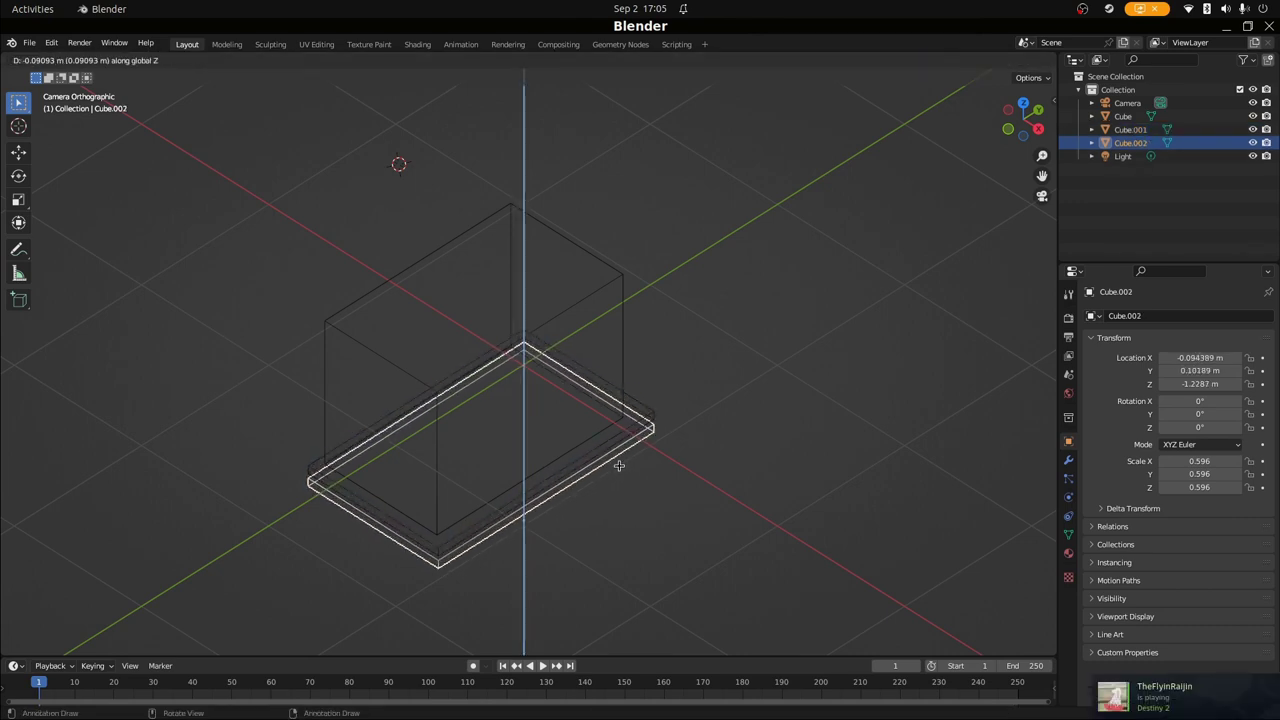
pyautogui.click(619, 461)
pyautogui.press('Tab')
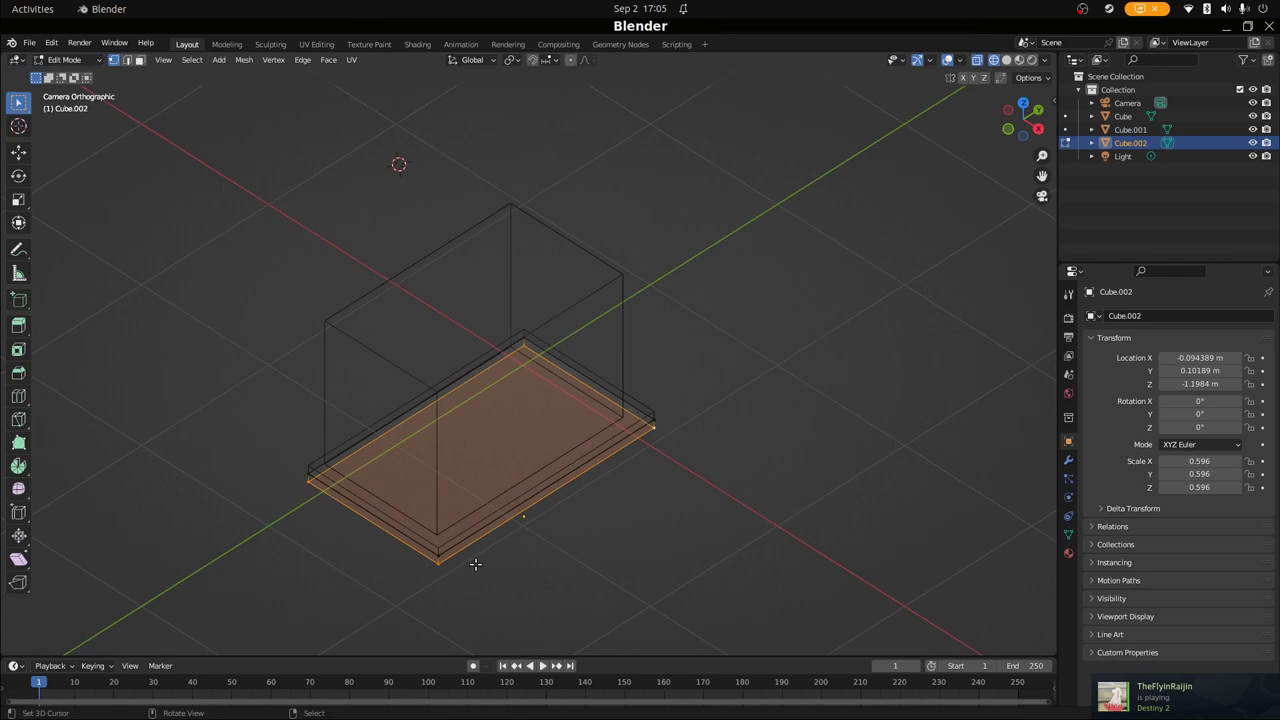
pyautogui.press('g')
pyautogui.press('z')
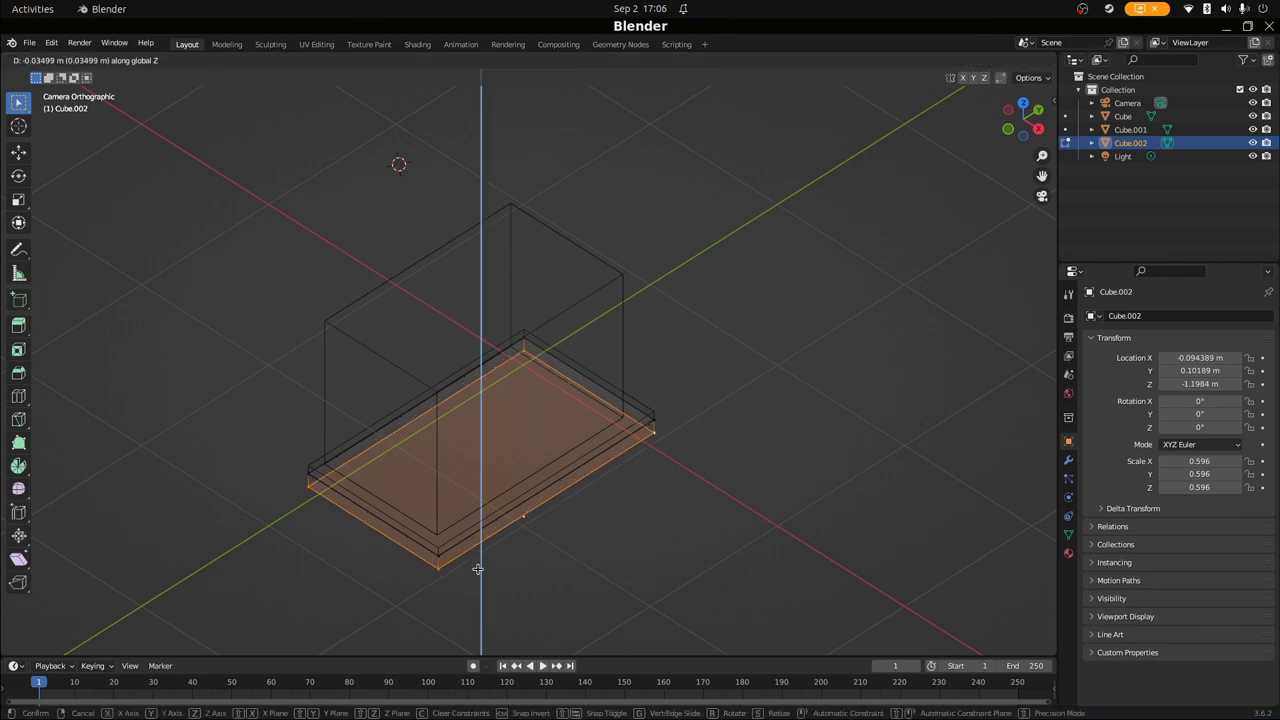
pyautogui.click(478, 569)
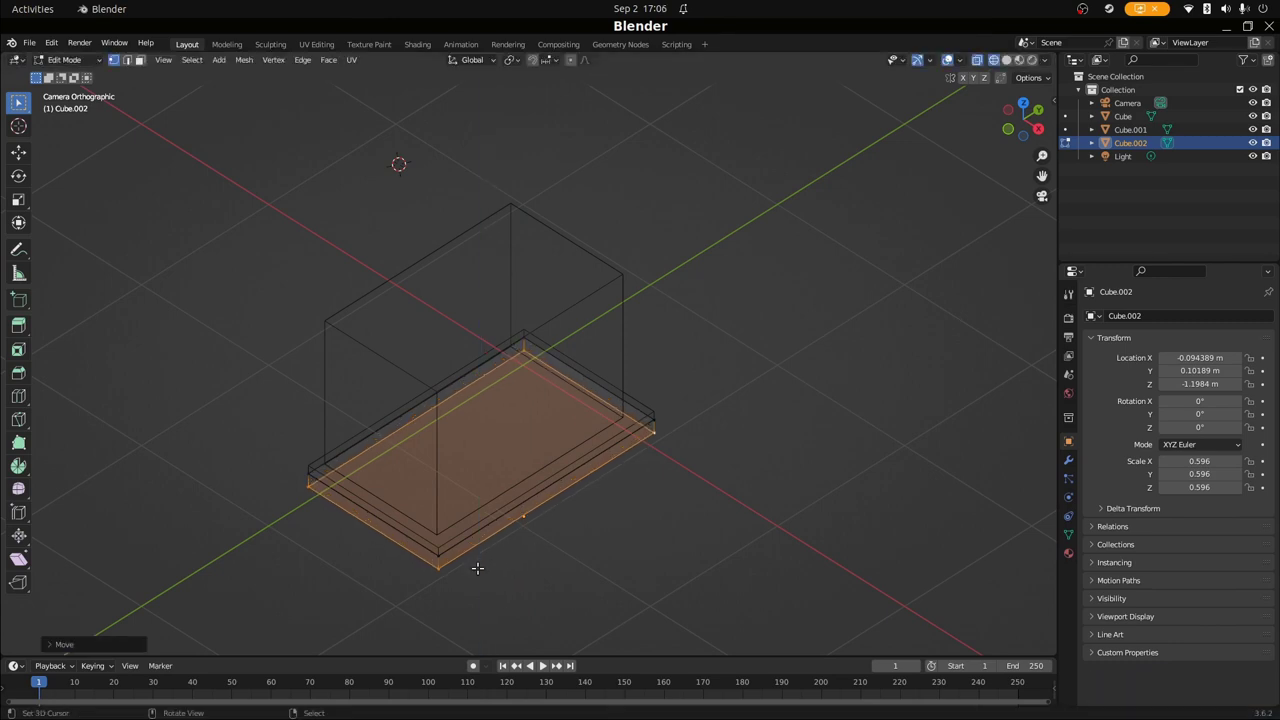
pyautogui.press('Tab')
# In solid shading, align both base slabs along Y and scale them to 0.590
pyautogui.click(433, 504)
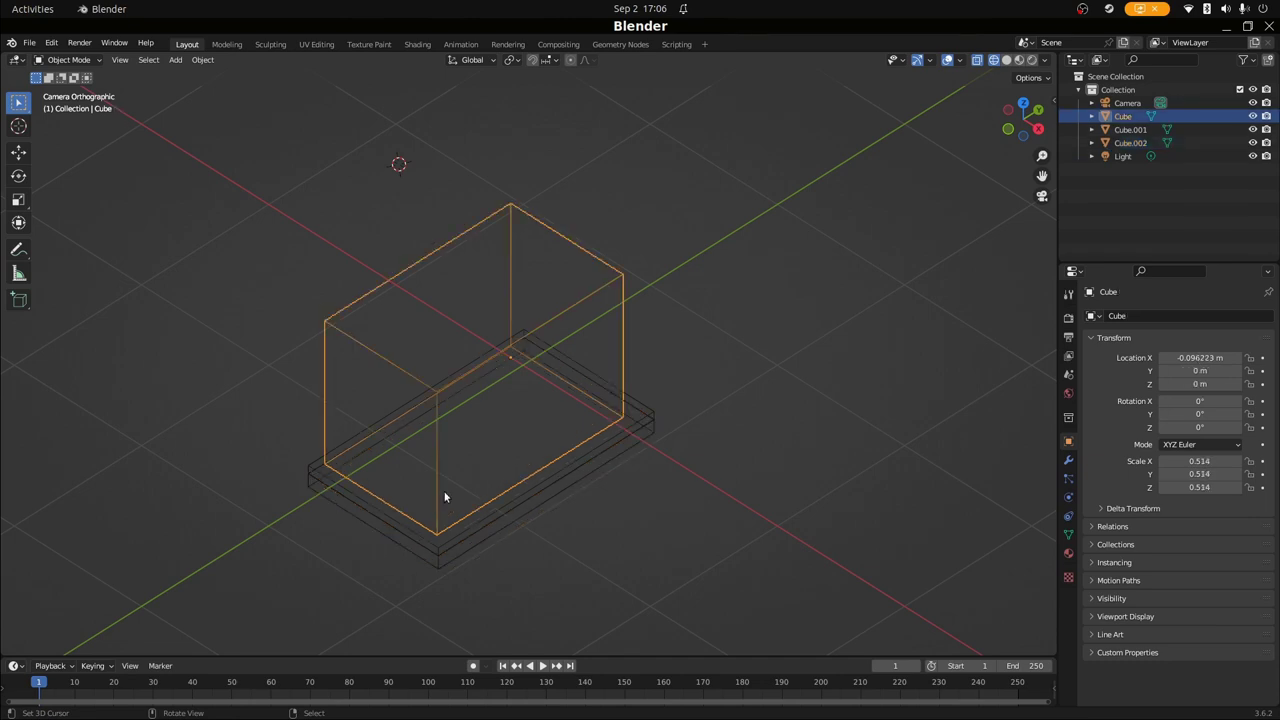
pyautogui.hotkey('shift', 'z')
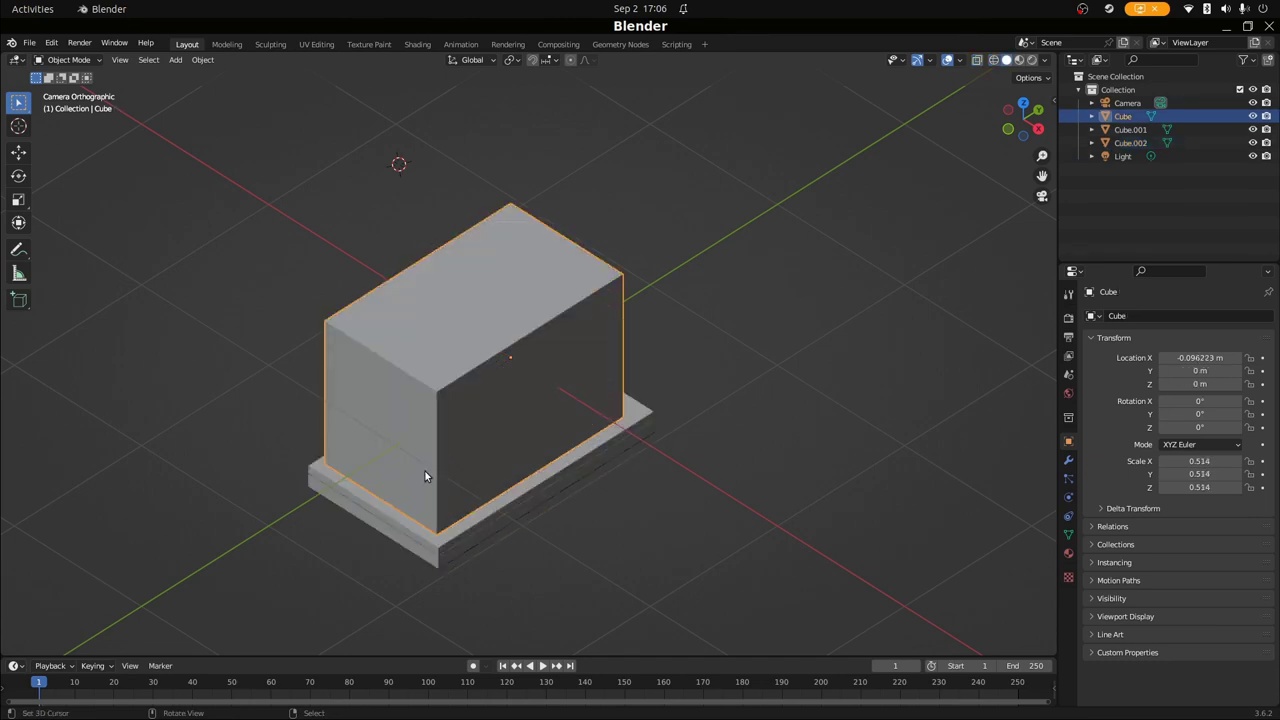
pyautogui.click(437, 547)
pyautogui.keyDown('shift'); pyautogui.click(424, 567); pyautogui.keyUp('shift')
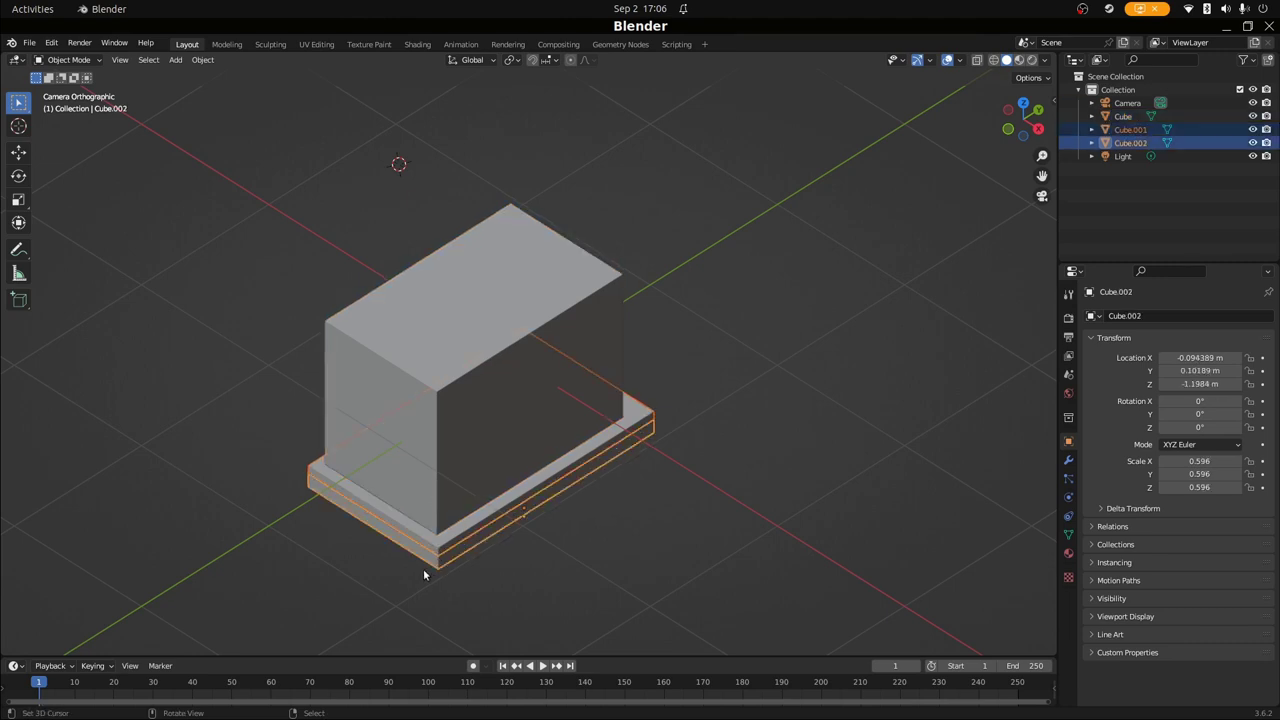
pyautogui.press('g')
pyautogui.press('y')
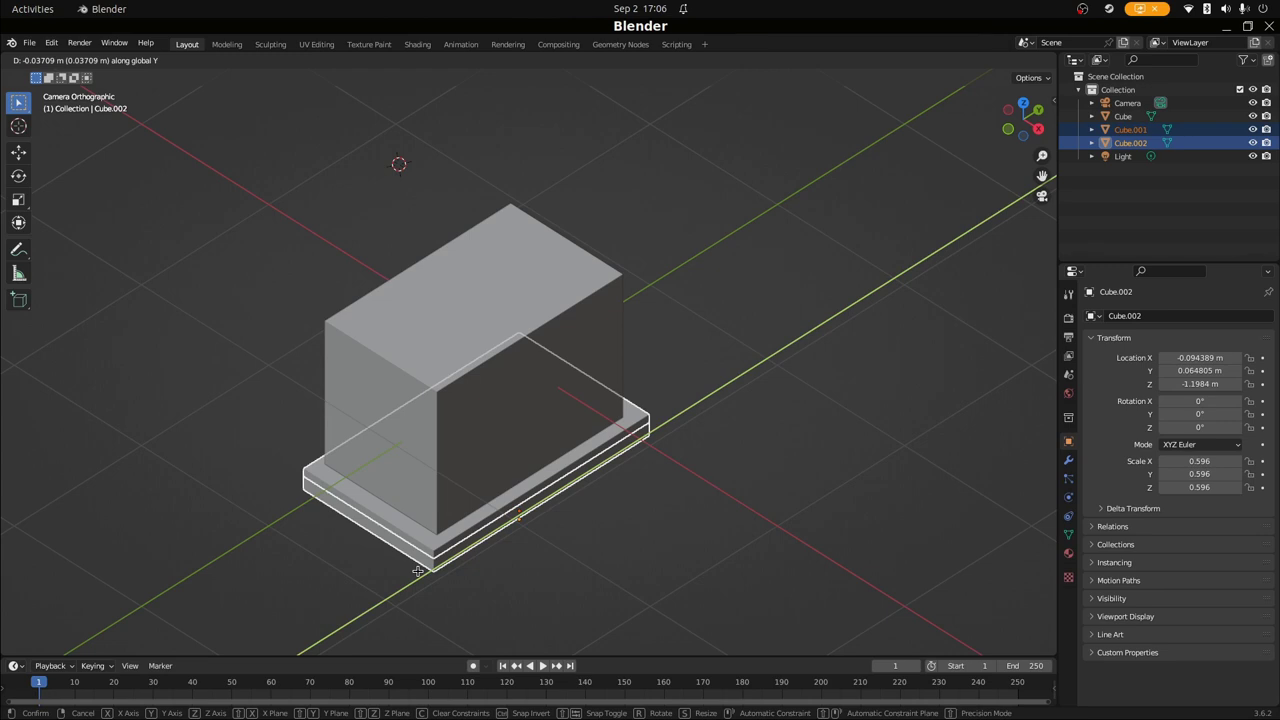
pyautogui.click(419, 571)
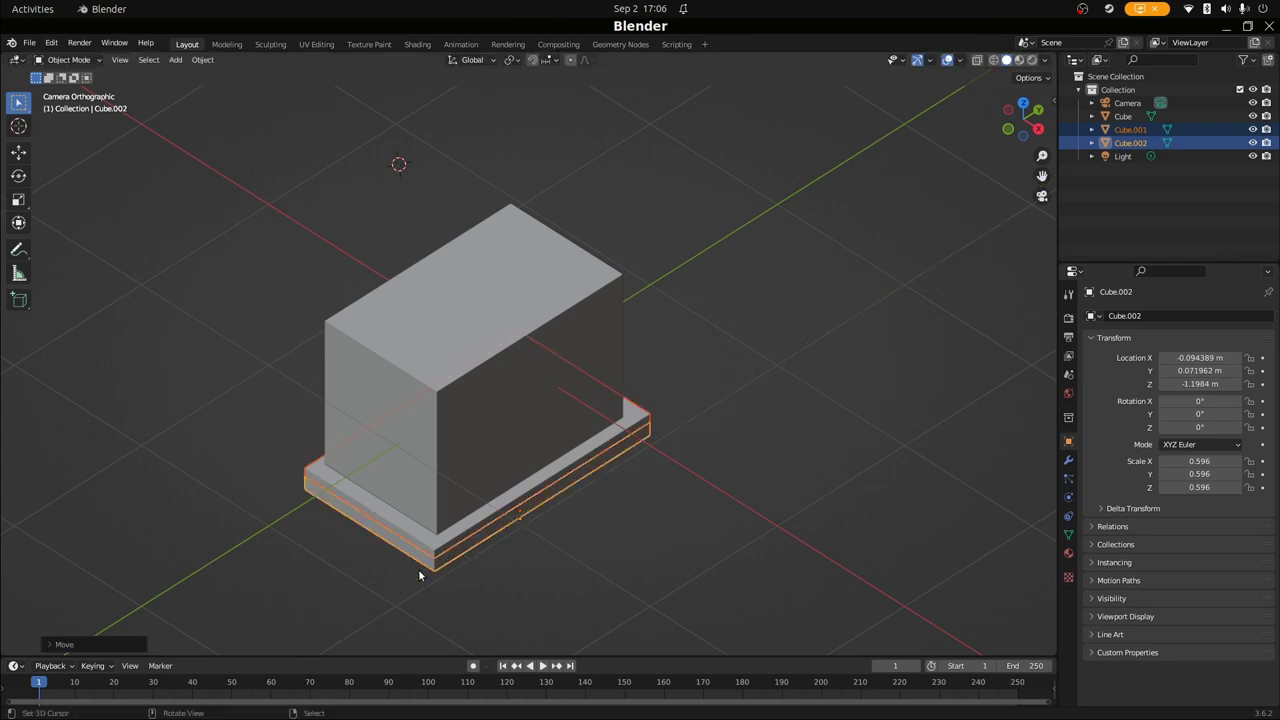
pyautogui.keyDown('shift'); pyautogui.click(466, 540); pyautogui.keyUp('shift')
pyautogui.click(564, 548)
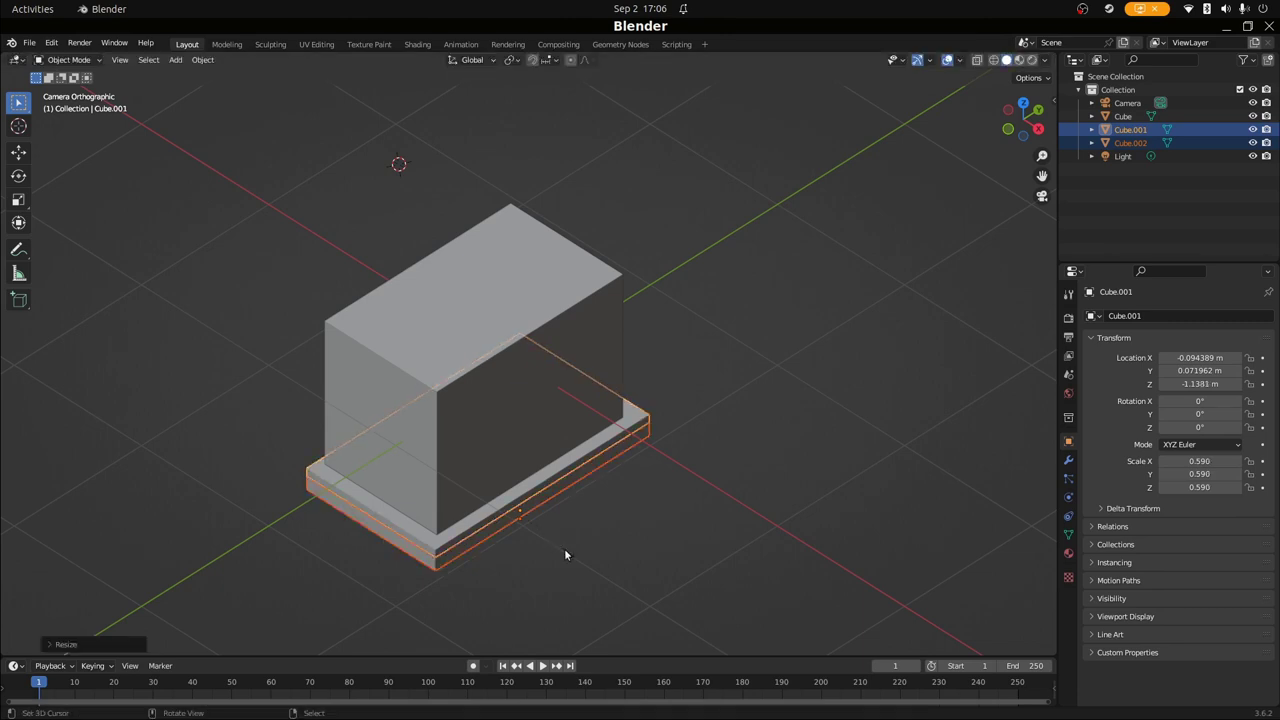
pyautogui.click(443, 600)
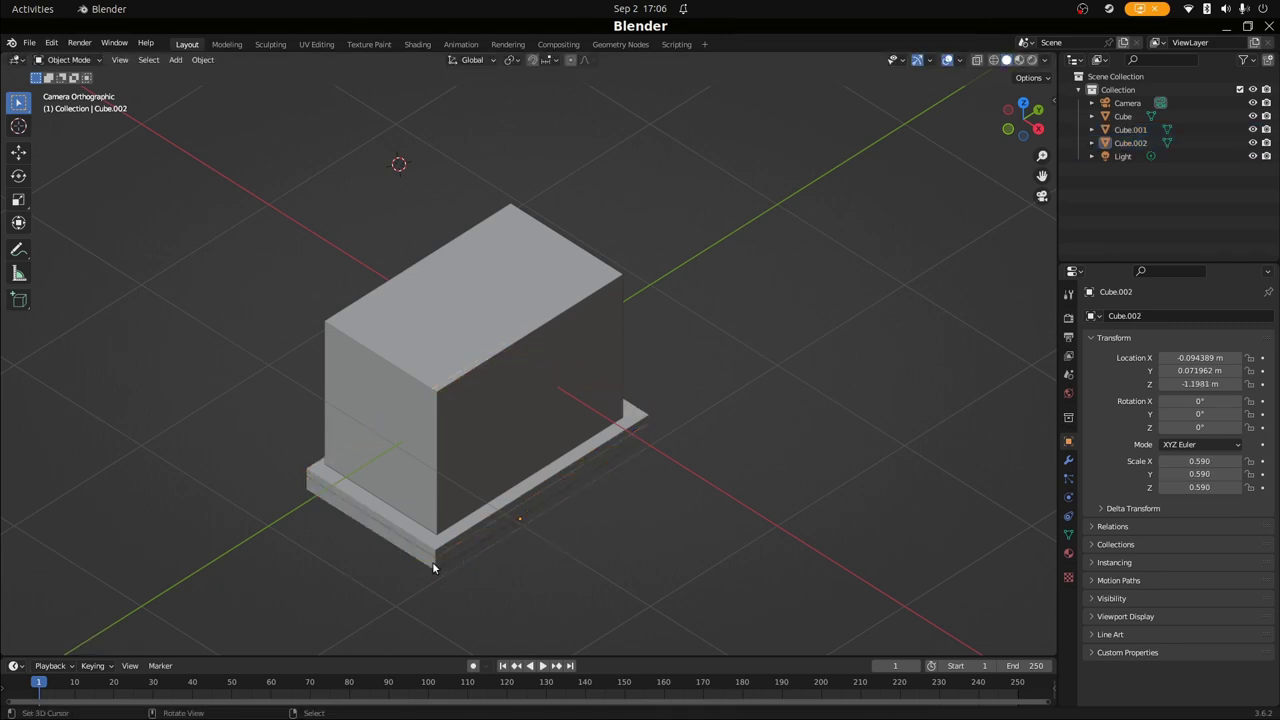
pyautogui.click(429, 425)
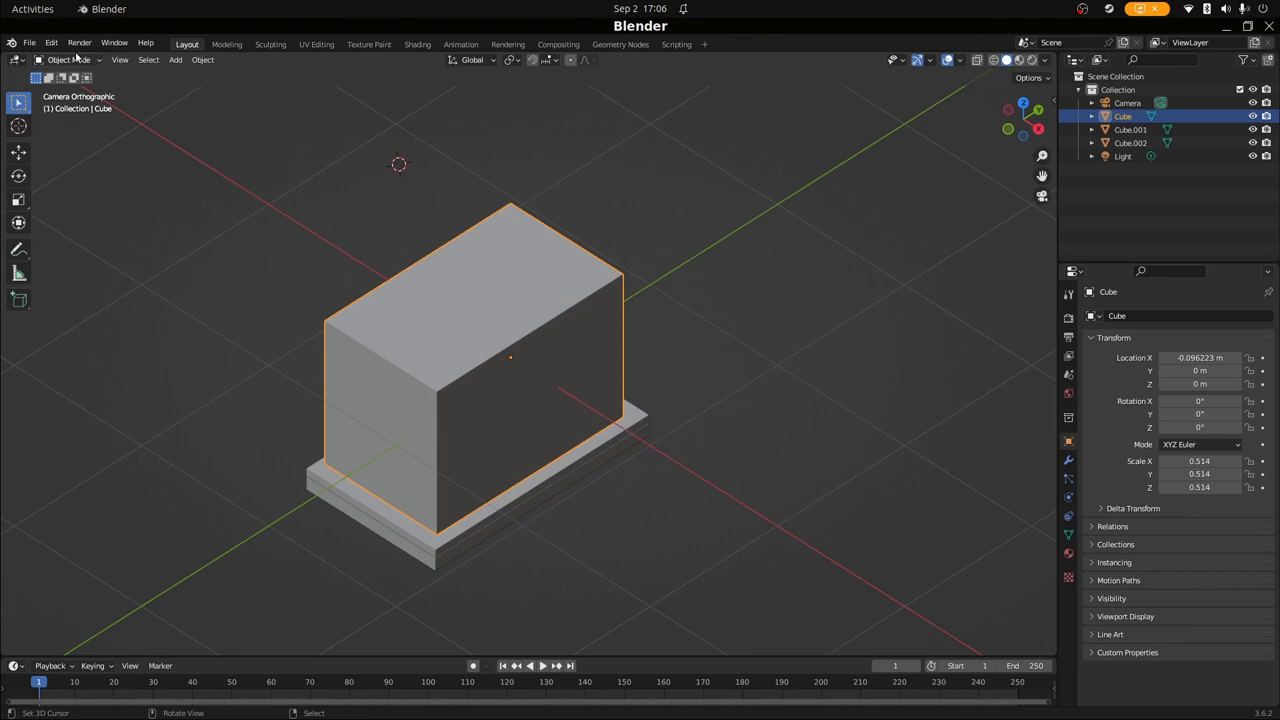
# Select the toaster body's two top long edges in edge select mode
pyautogui.press('Tab')
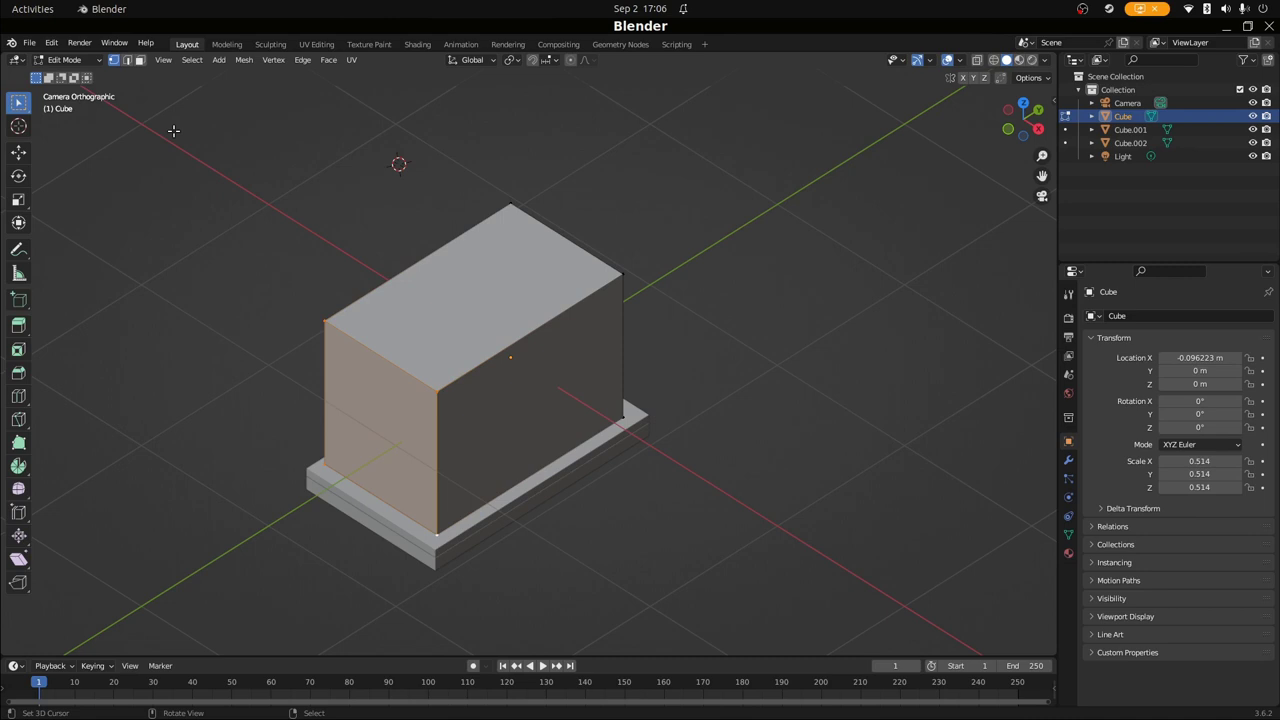
pyautogui.click(127, 60)
pyautogui.click(386, 357)
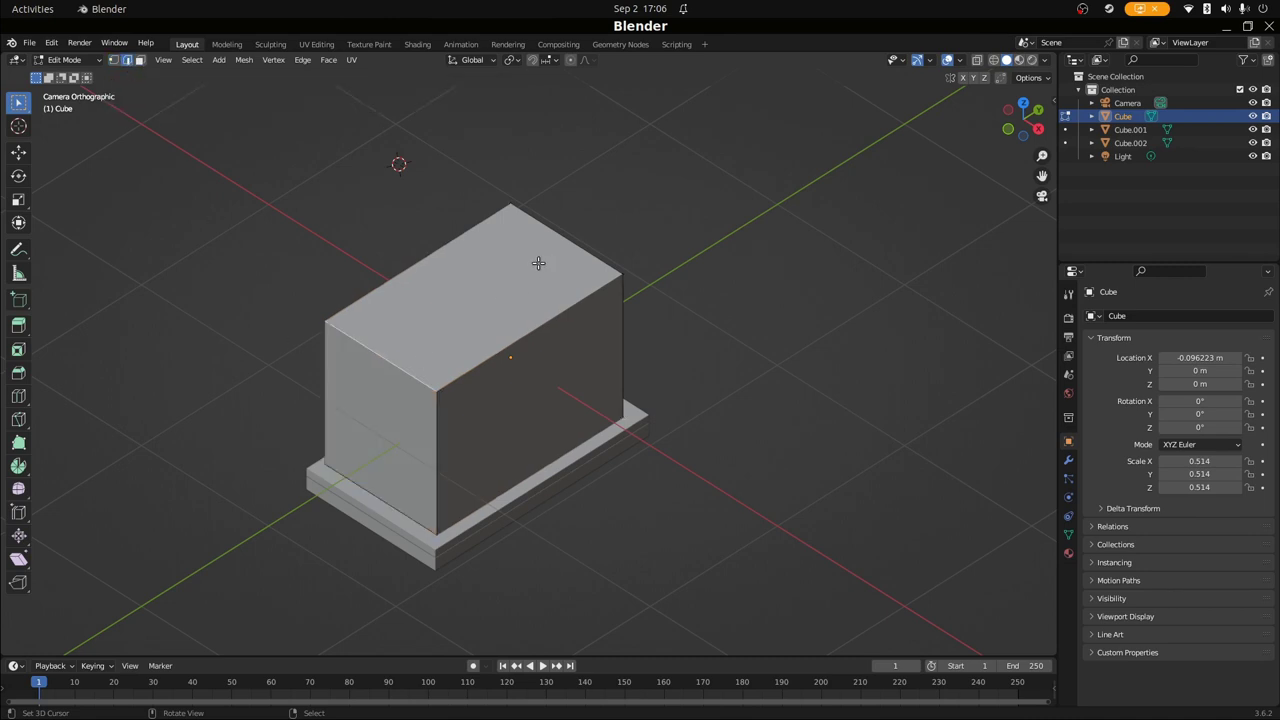
pyautogui.keyDown('shift'); pyautogui.click(565, 239); pyautogui.keyUp('shift')
# Bevel the two top edges with 8 segments into rounded shoulders
pyautogui.hotkey('ctrl', 'b')
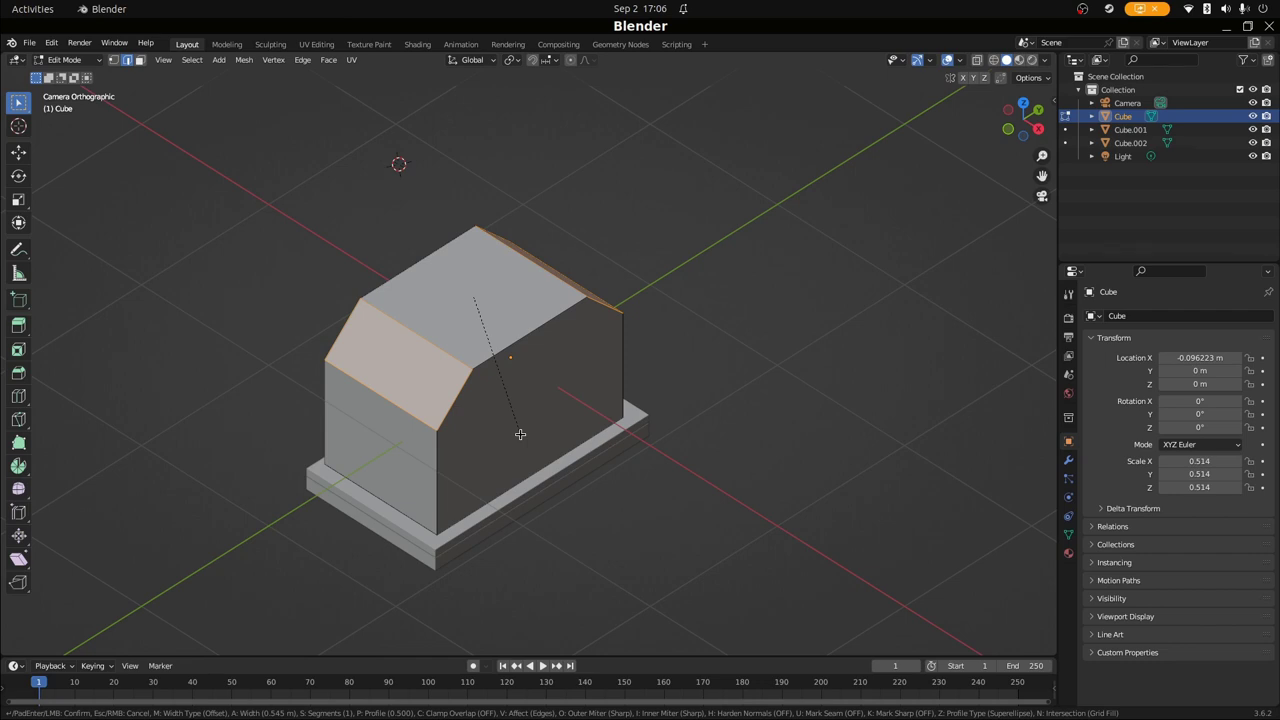
pyautogui.scroll(6, 520, 434)
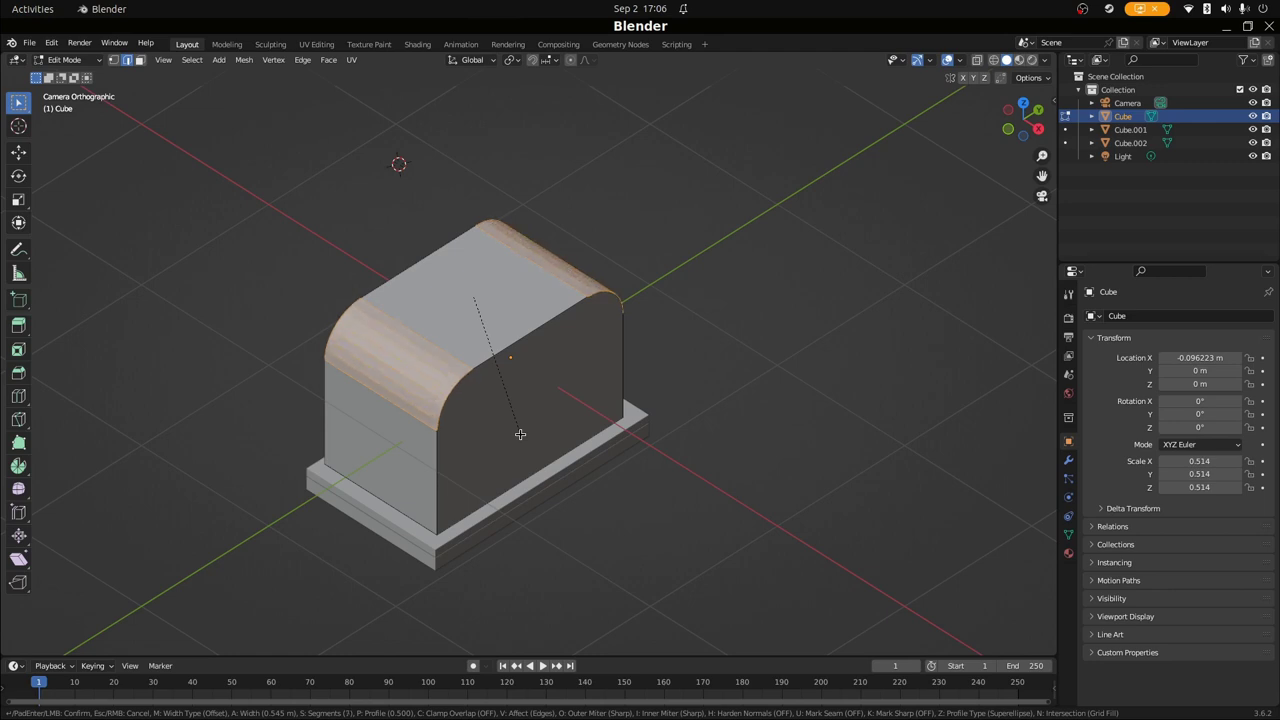
pyautogui.scroll(1, 520, 434)
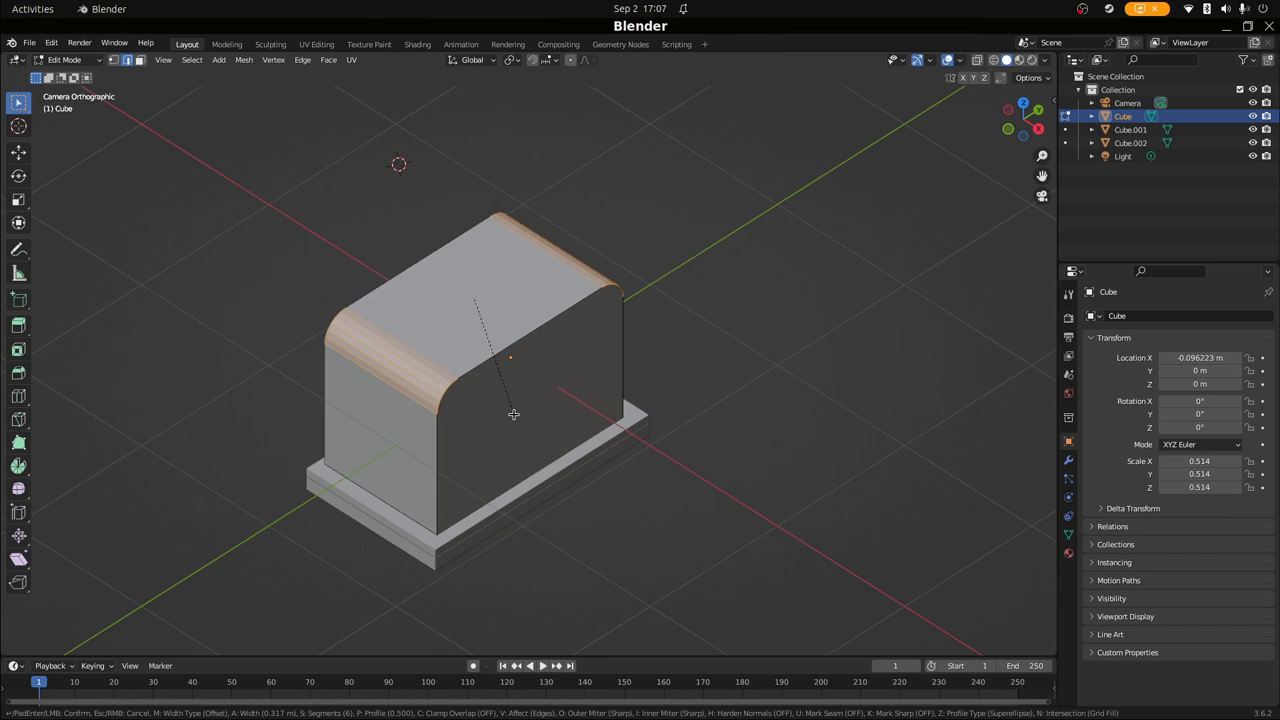
pyautogui.click(514, 416)
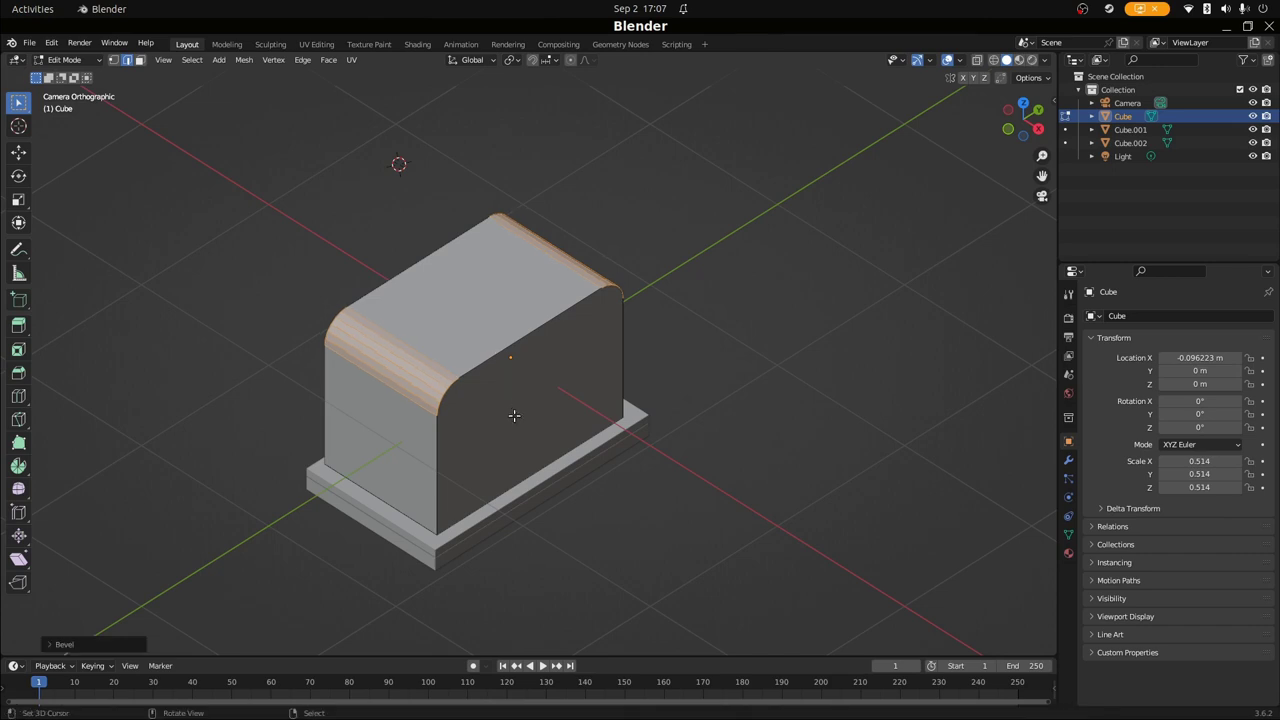
pyautogui.press('Tab')
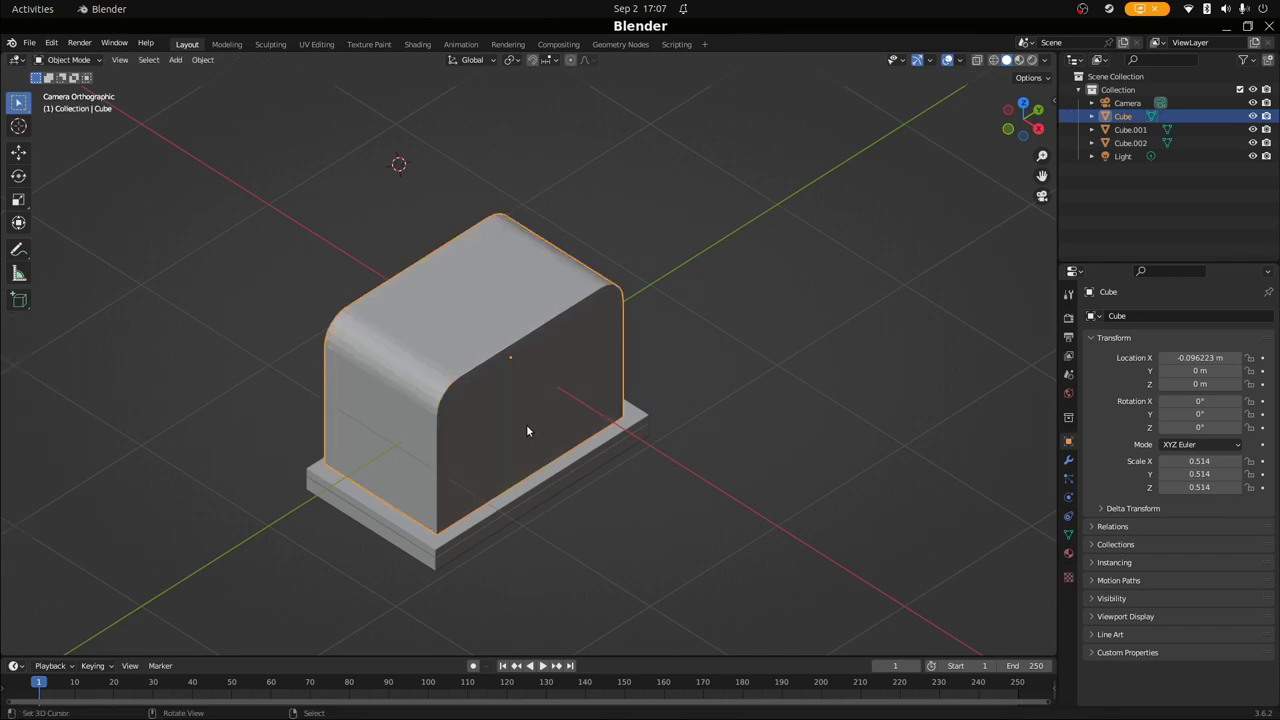
pyautogui.scroll(2, 493, 398)
pyautogui.scroll(-2, 493, 396)
pyautogui.scroll(2, 433, 577)
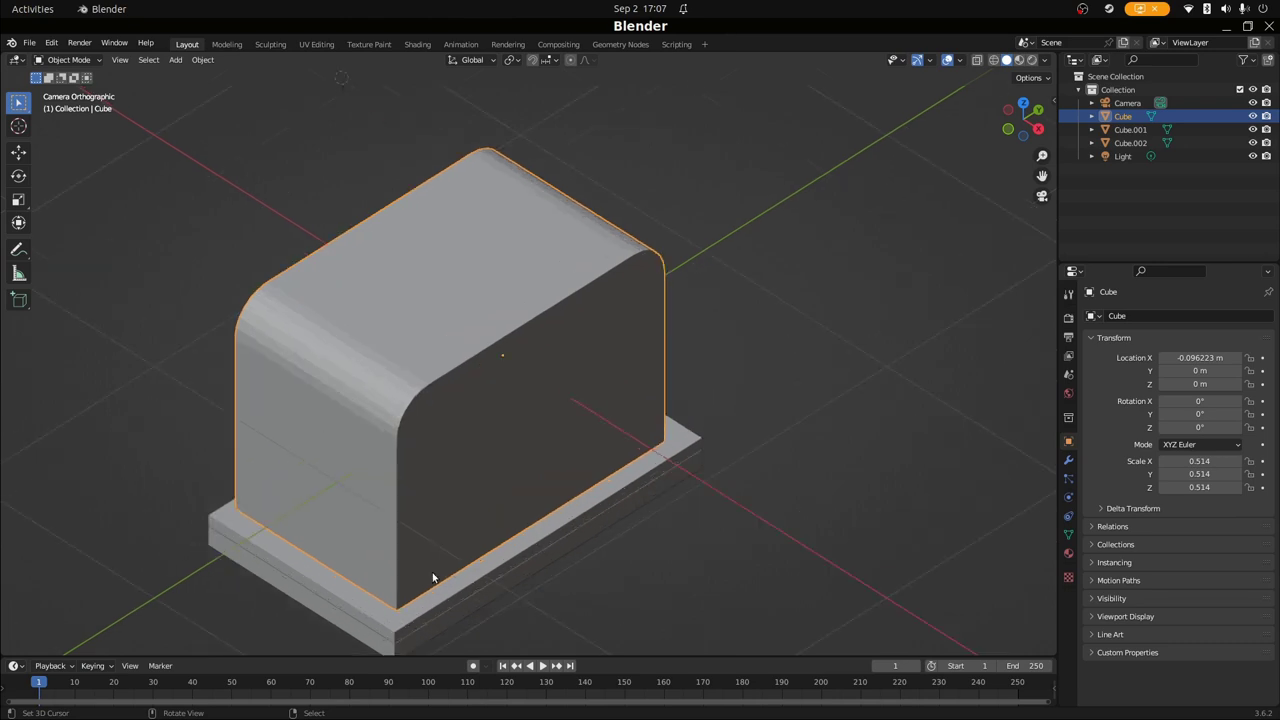
pyautogui.scroll(-2, 433, 577)
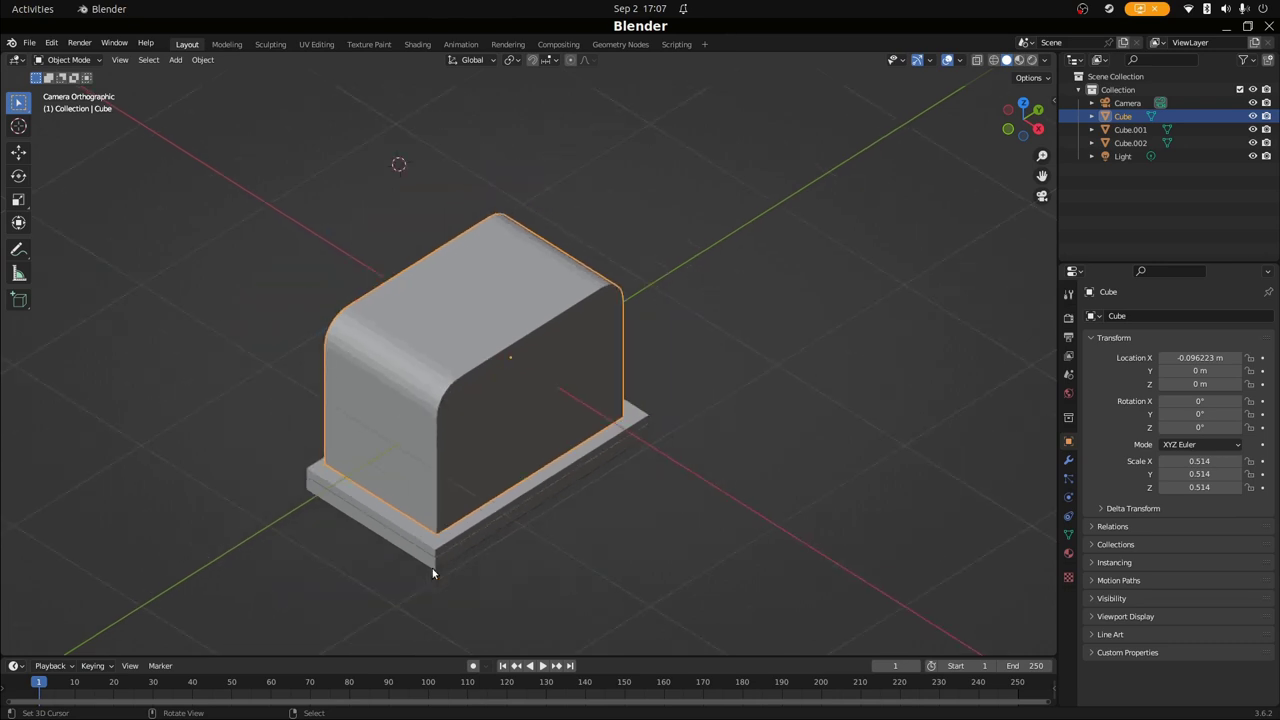
pyautogui.scroll(1, 432, 566)
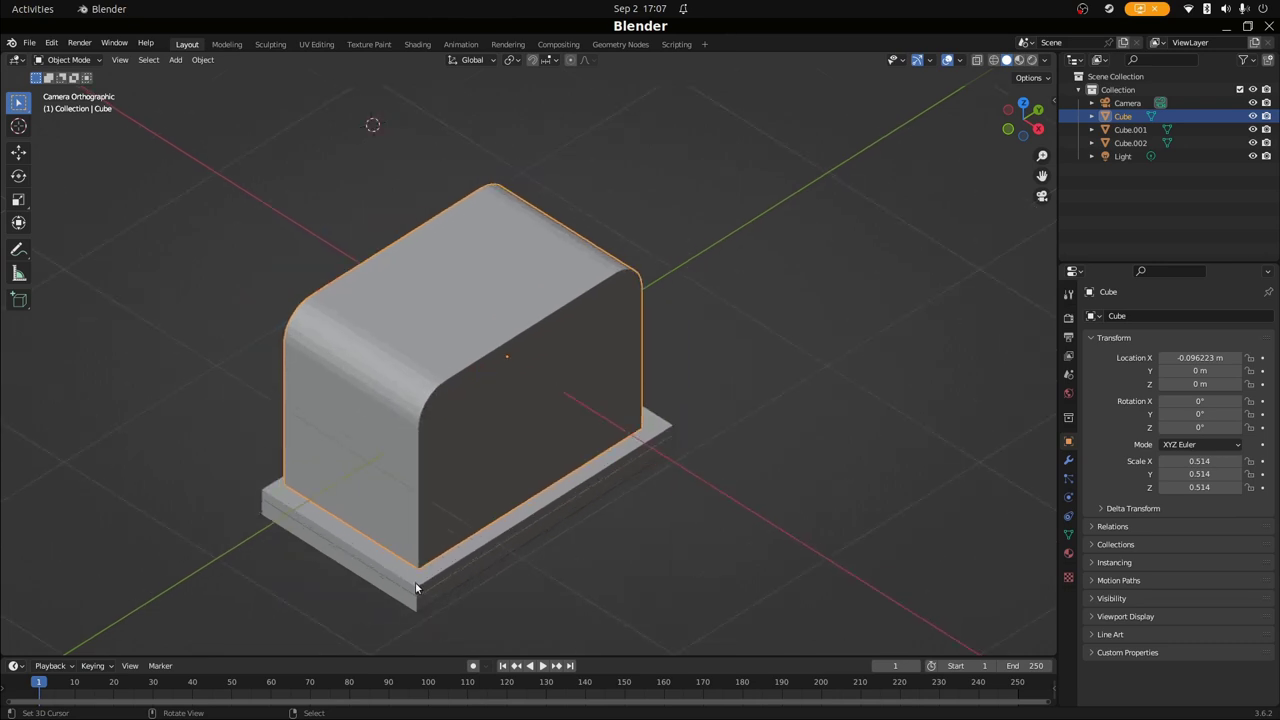
pyautogui.click(413, 600)
# Edit both base slabs Cube.001 and Cube.002 with X-ray enabled
pyautogui.keyDown('shift'); pyautogui.click(411, 607); pyautogui.keyUp('shift')
pyautogui.press('Tab')
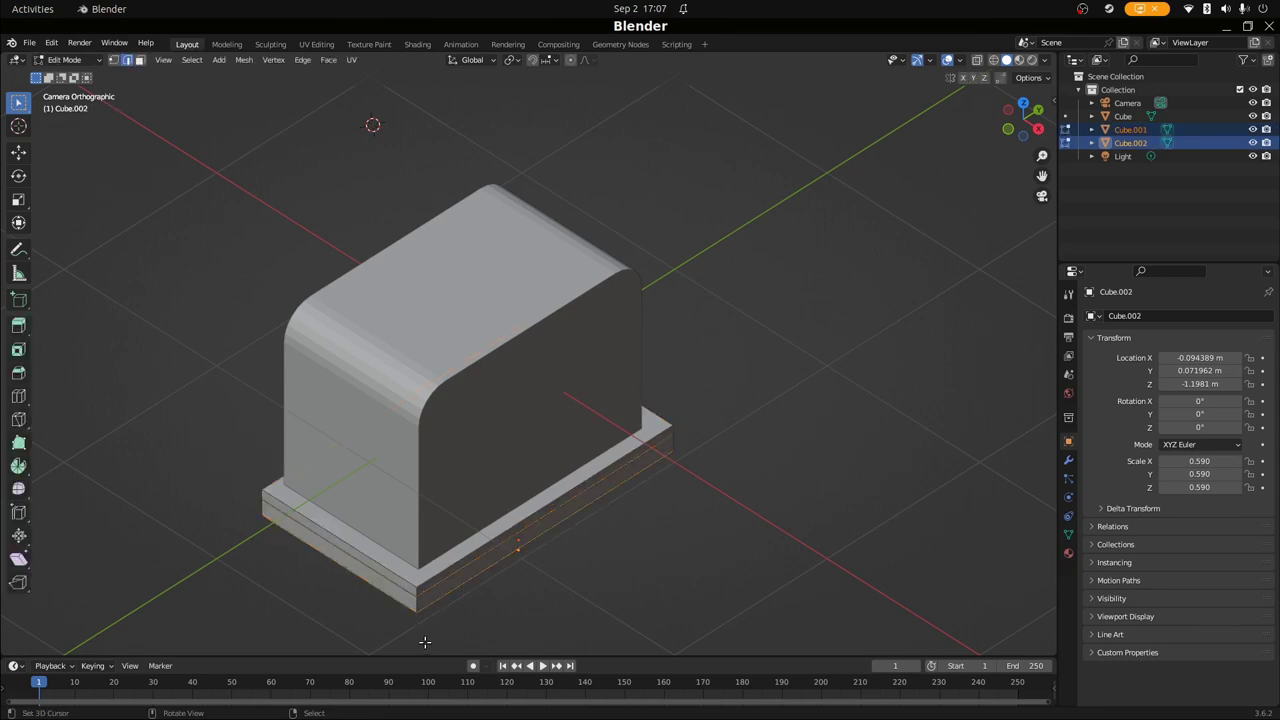
pyautogui.click(417, 611)
pyautogui.hotkey('alt', 'z')
# Select the four vertical corner edges of the stacked slabs
pyautogui.click(417, 605)
pyautogui.keyDown('shift'); pyautogui.click(419, 580); pyautogui.keyUp('shift')
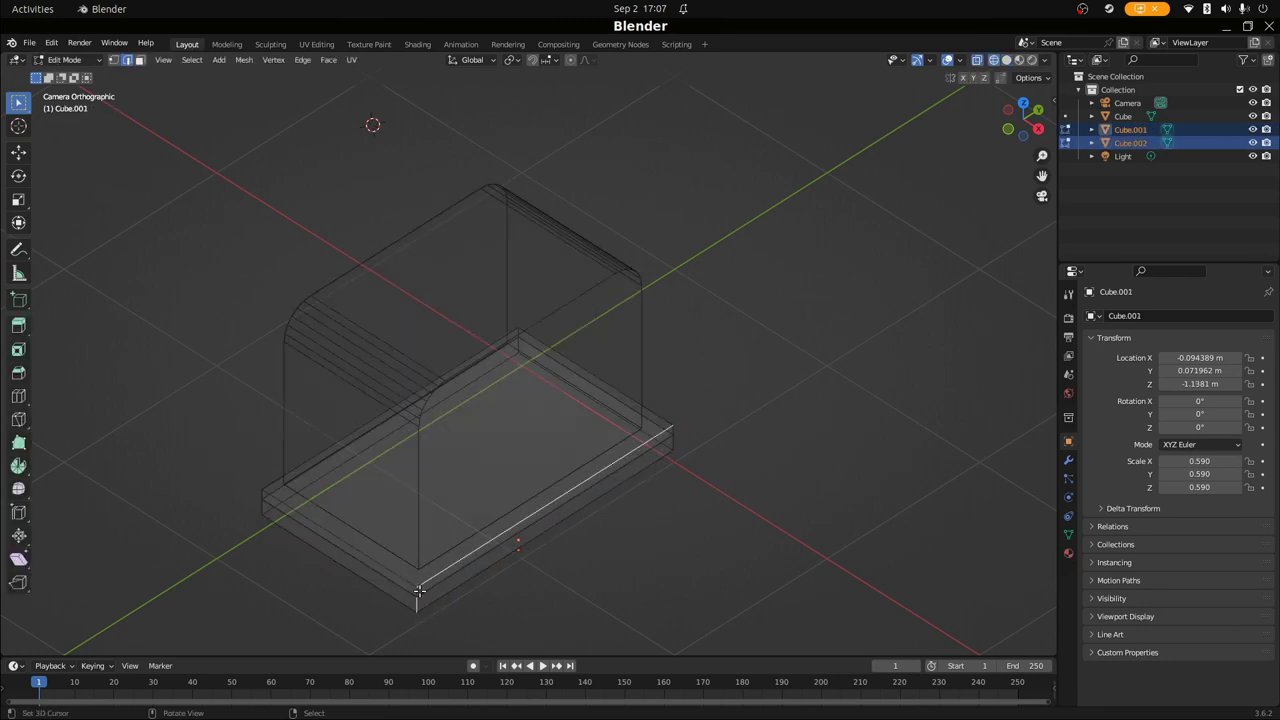
pyautogui.scroll(4, 417, 531)
pyautogui.click(450, 500)
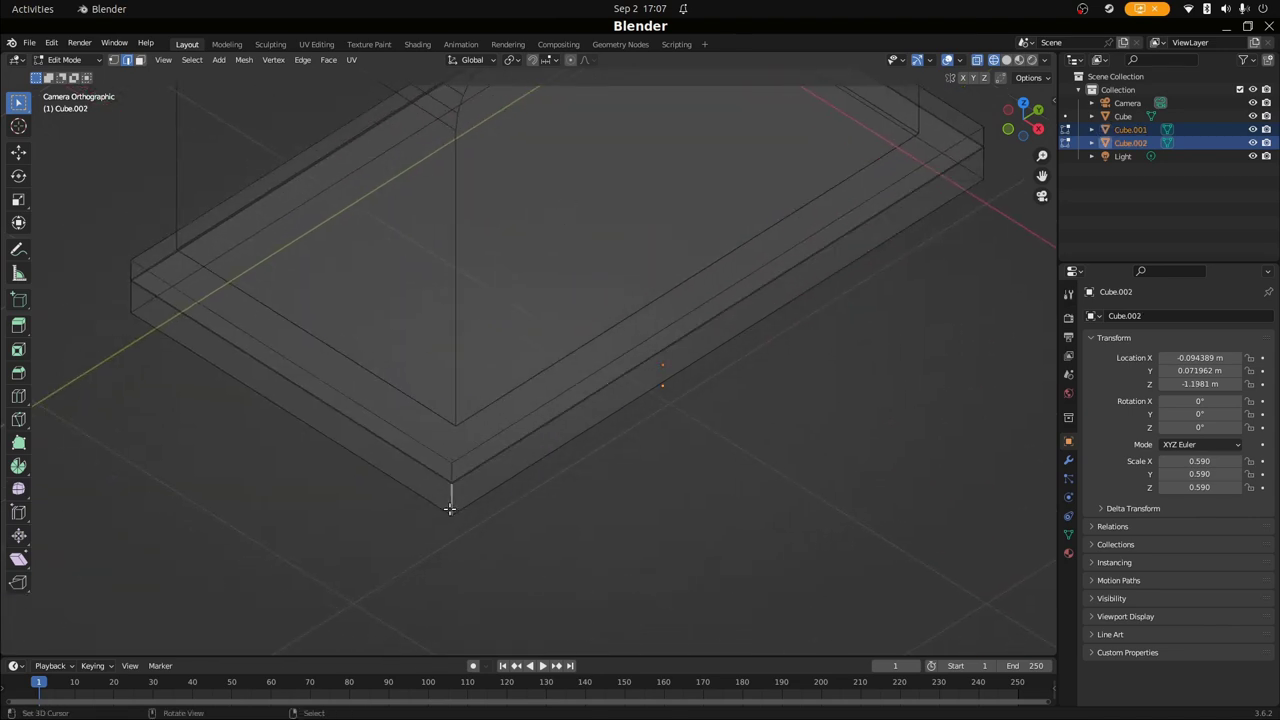
pyautogui.keyDown('shift'); pyautogui.click(129, 283); pyautogui.keyUp('shift')
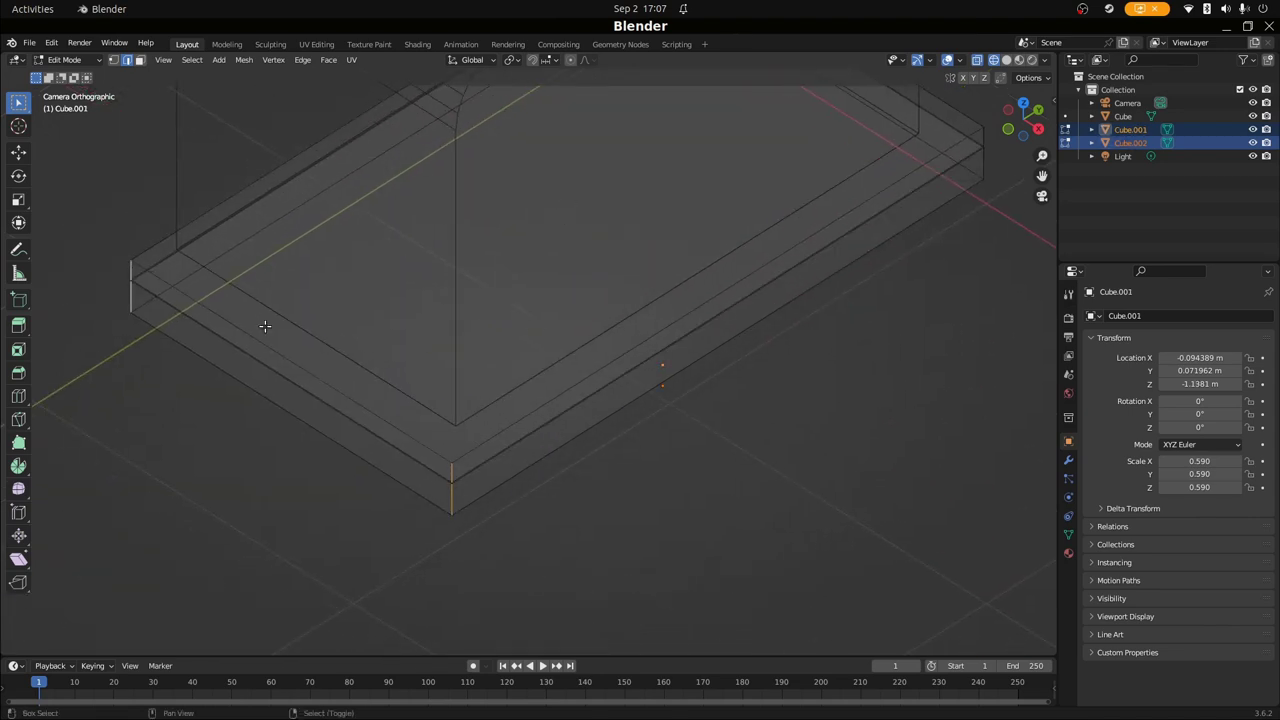
pyautogui.scroll(-3, 586, 303)
pyautogui.keyDown('shift'); pyautogui.click(792, 236); pyautogui.keyUp('shift')
pyautogui.keyDown('shift'); pyautogui.click(792, 236); pyautogui.keyUp('shift')
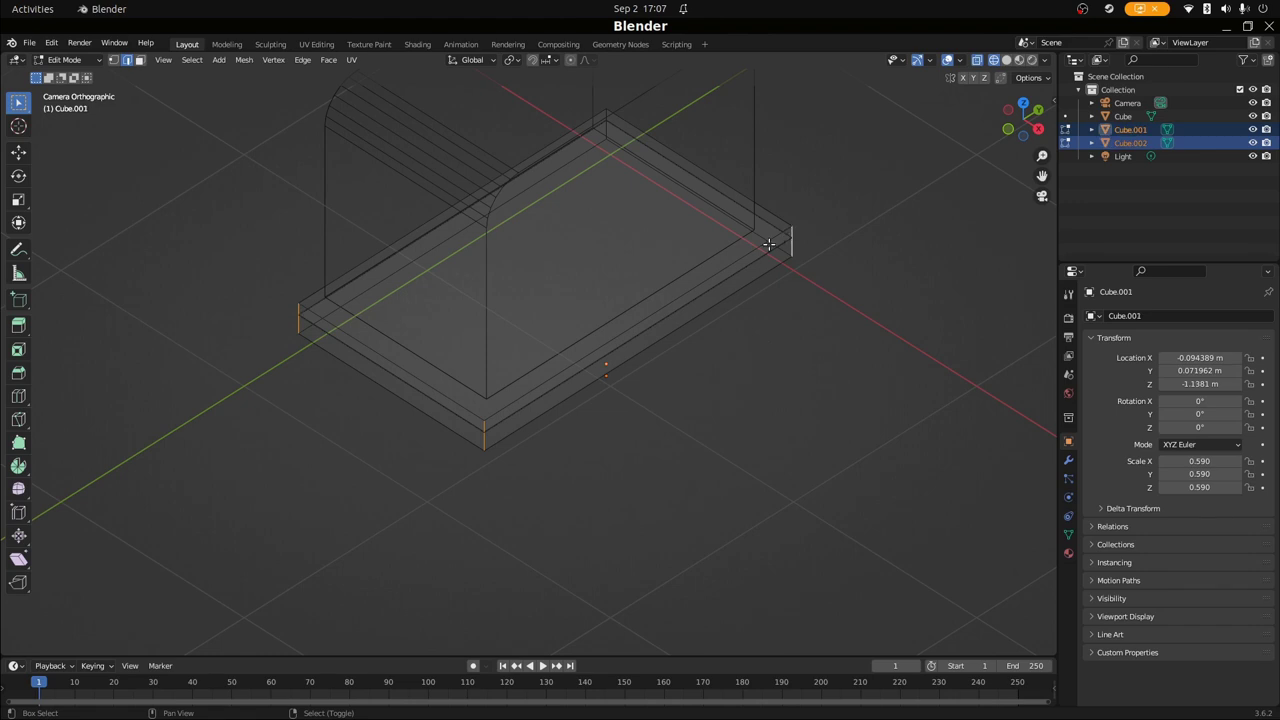
pyautogui.scroll(4, 614, 329)
pyautogui.keyDown('shift'); pyautogui.click(652, 254); pyautogui.keyUp('shift')
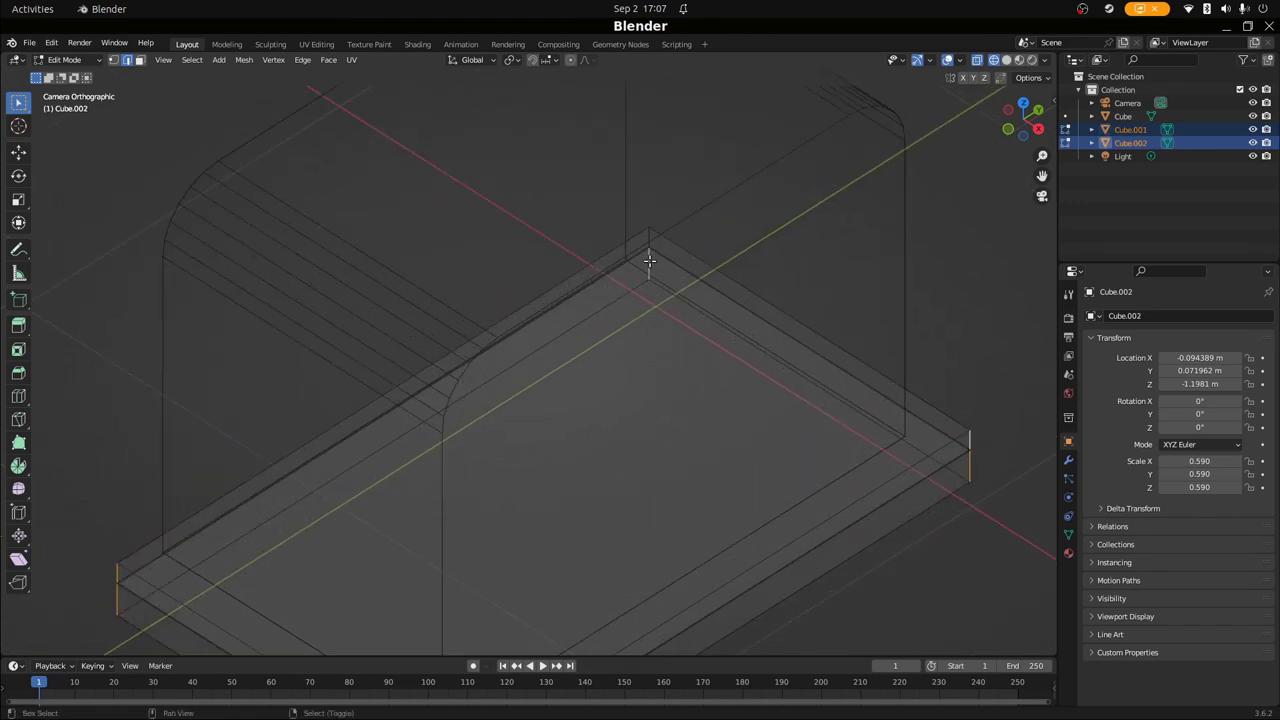
pyautogui.scroll(-4, 546, 425)
pyautogui.scroll(-1, 544, 510)
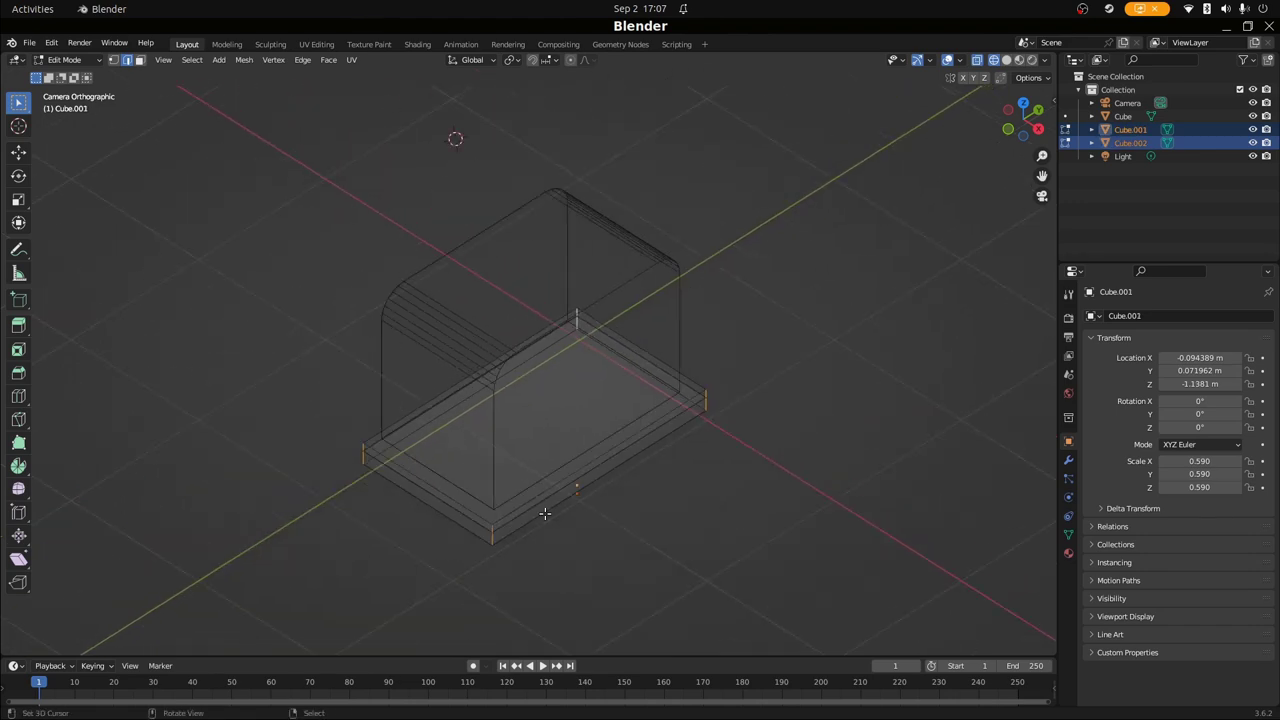
# Bevel the four corner edges into rounded corners and deselect everything
pyautogui.hotkey('ctrl', 'b')
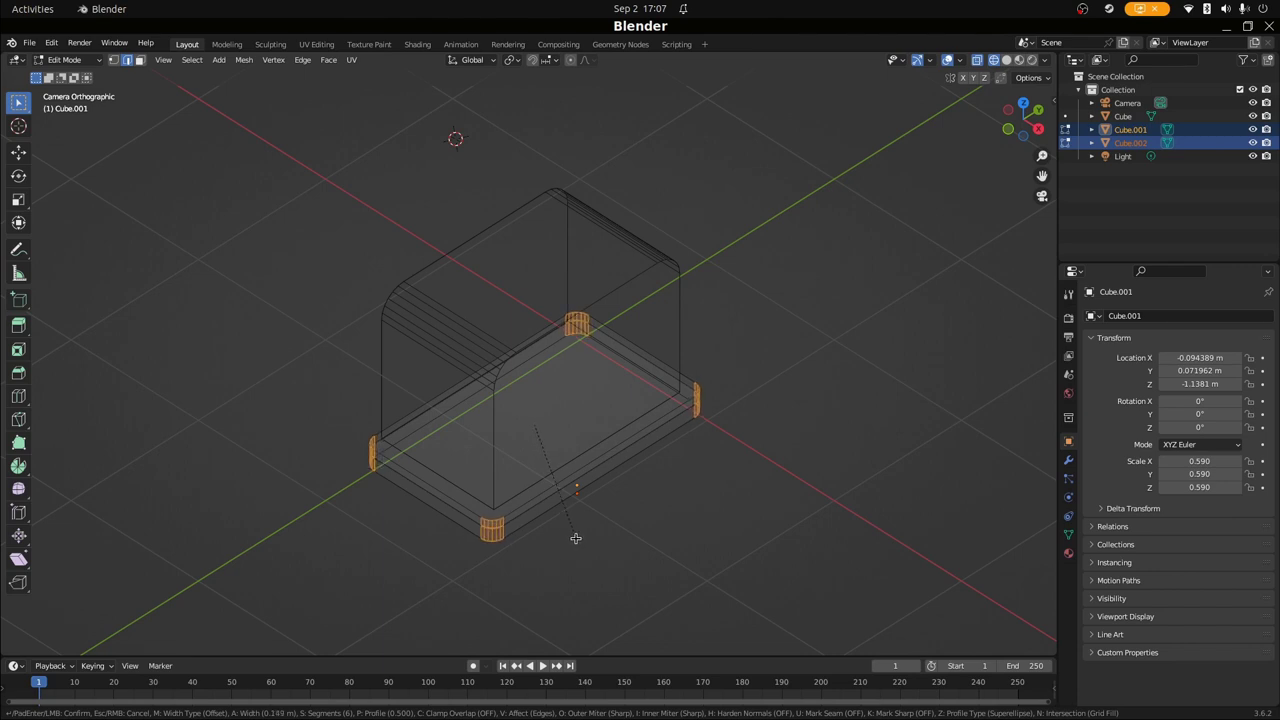
pyautogui.click(575, 538)
pyautogui.press('Tab')
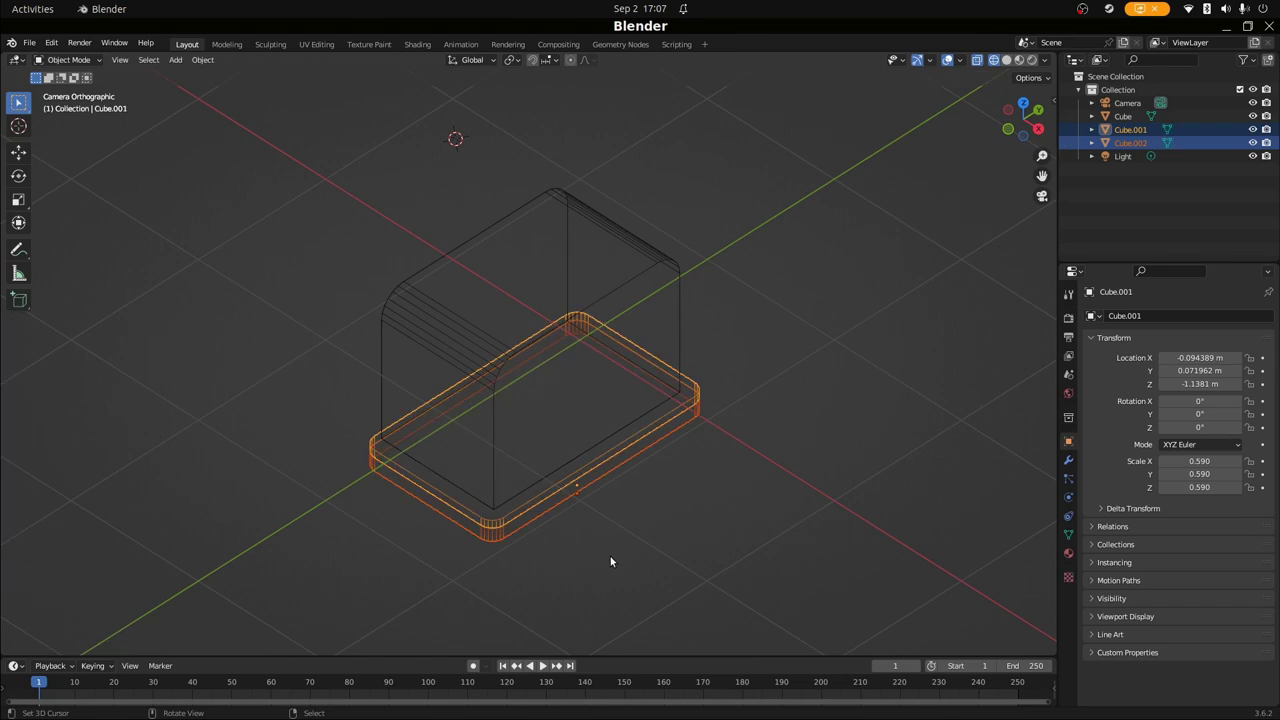
pyautogui.hotkey('alt', 'a')
pyautogui.hotkey('ctrl', 's')
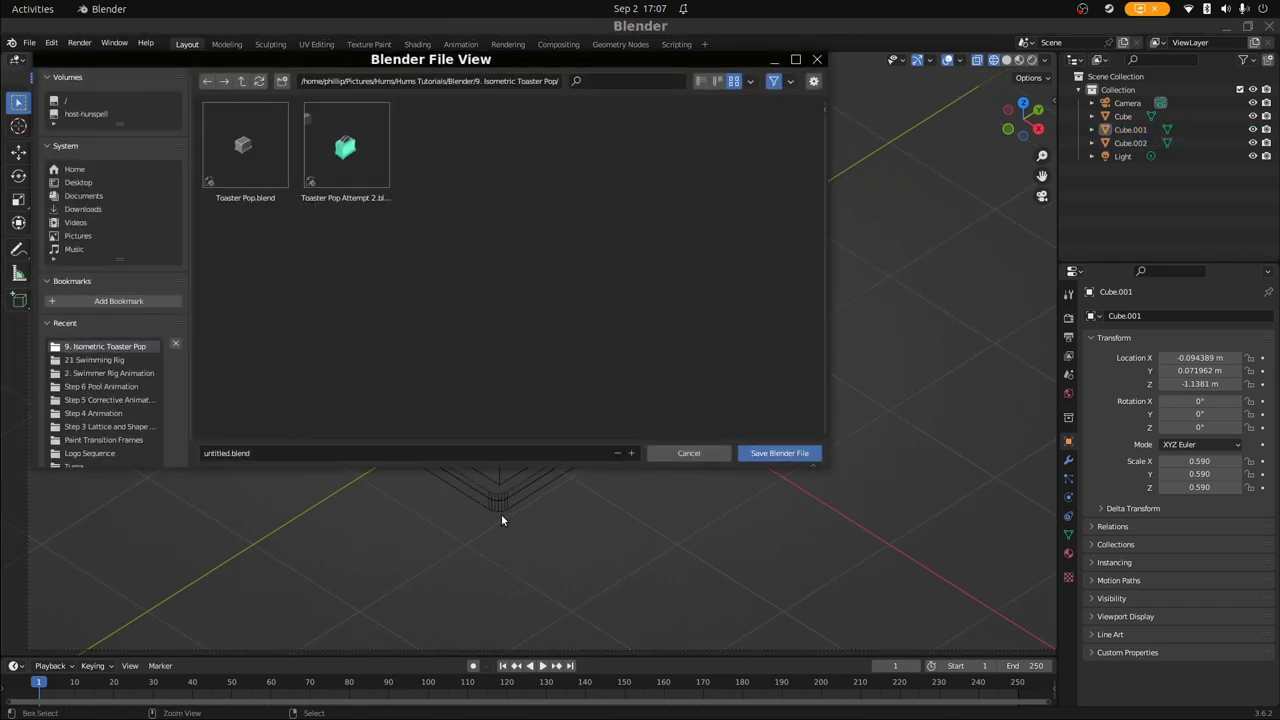
# Replace untitled.blend with the name Tutorial, save it, and return to solid shading
pyautogui.click(670, 455)
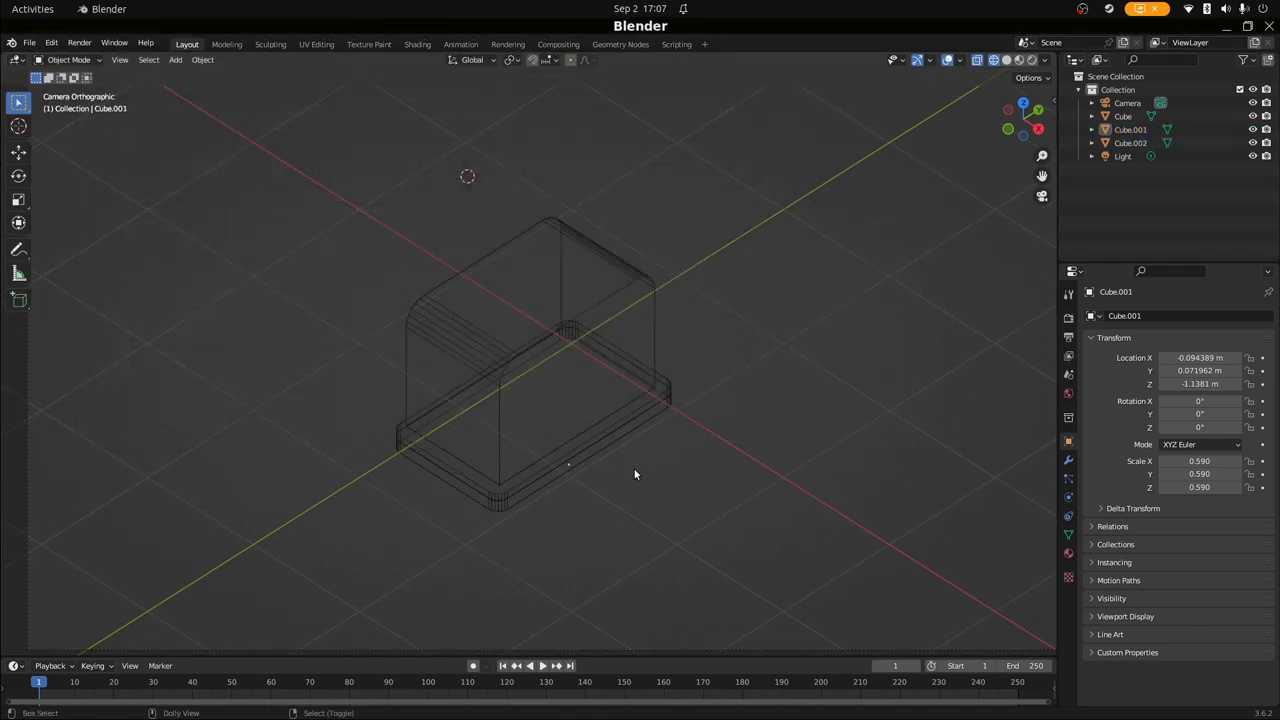
pyautogui.hotkey('ctrl', 's')
pyautogui.click(263, 455)
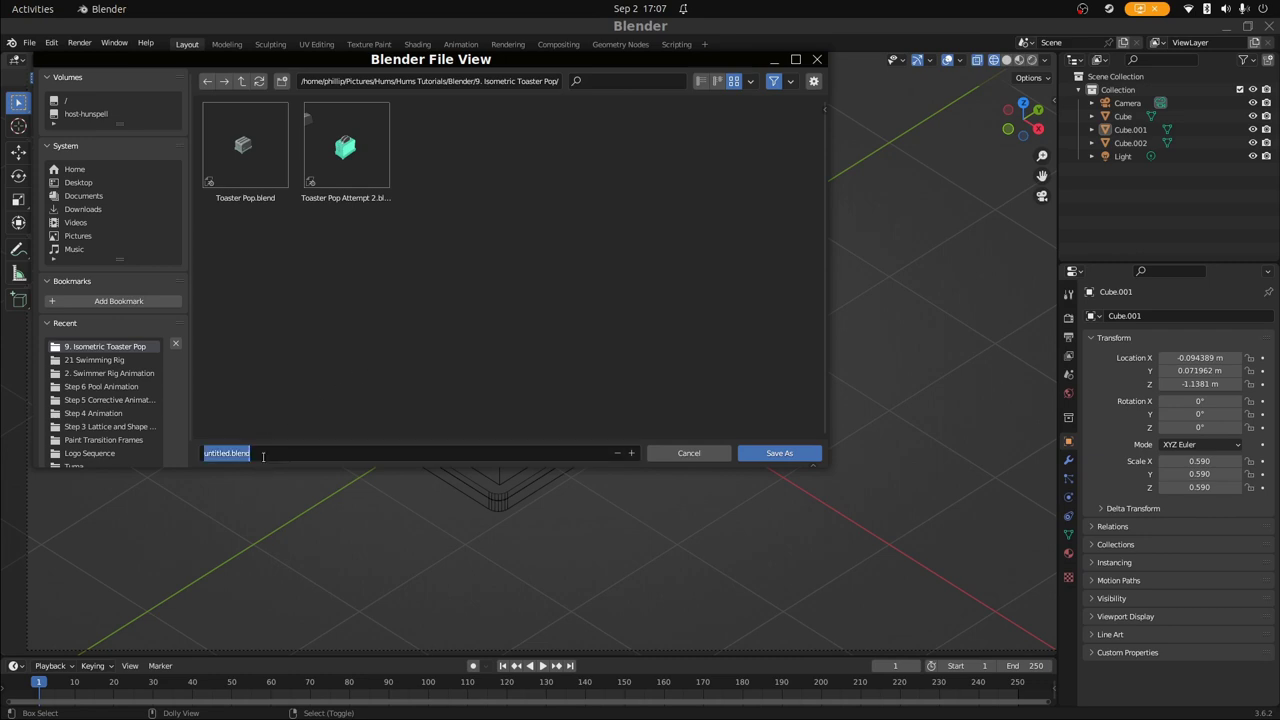
pyautogui.press('BackSpace')
pyautogui.write('Tutorial')
pyautogui.click(755, 455)
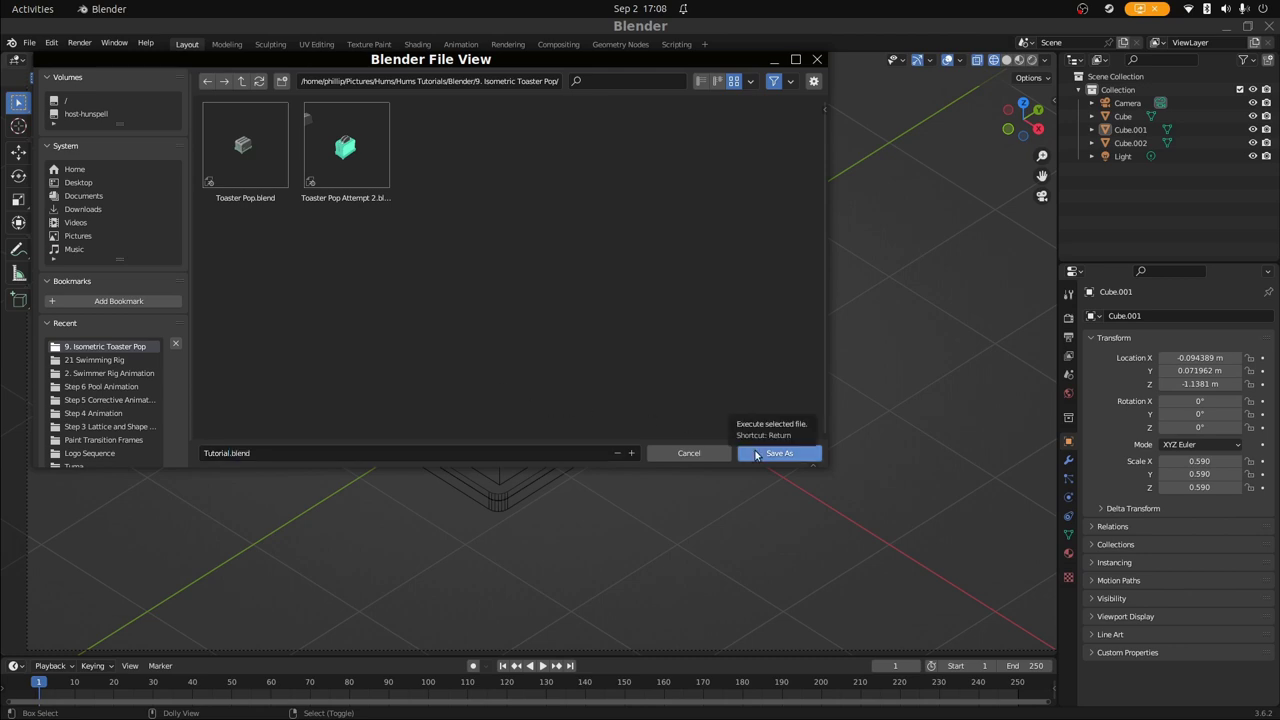
pyautogui.click(757, 454)
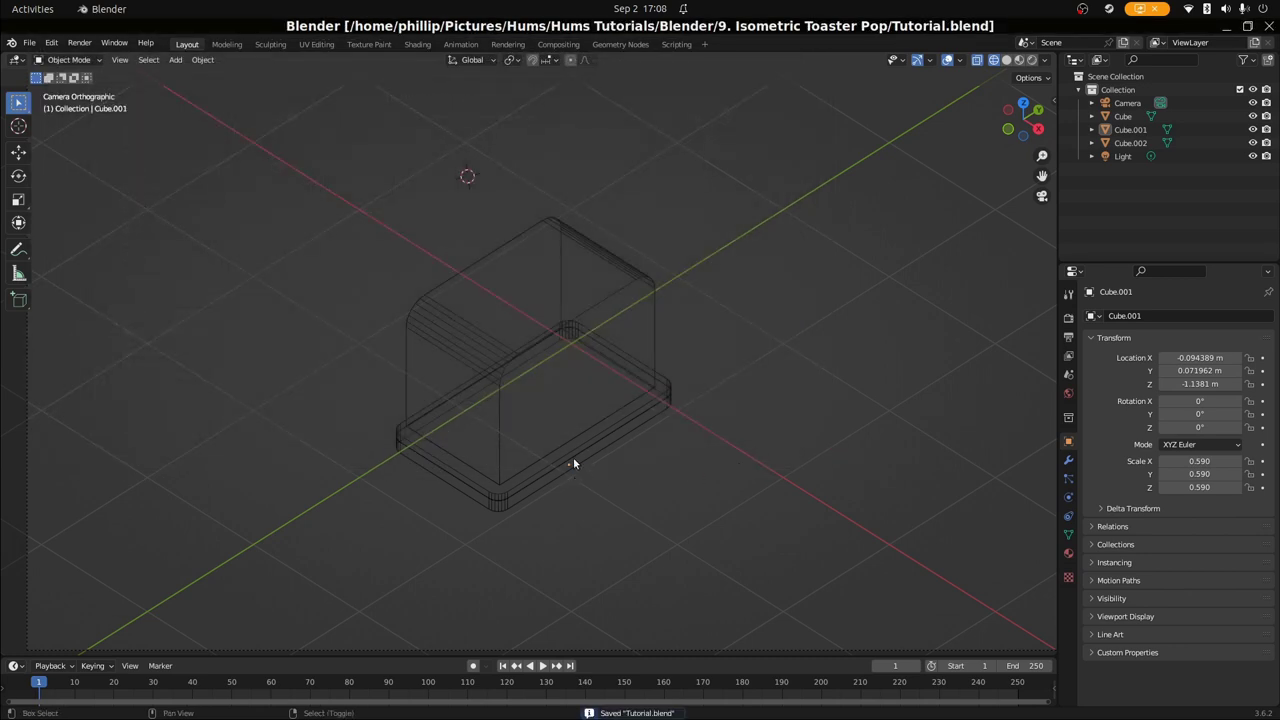
pyautogui.hotkey('shift', 'z')
# Select the top face of the toaster body Cube in Edit Mode
pyautogui.scroll(2, 540, 470)
pyautogui.scroll(-1, 540, 475)
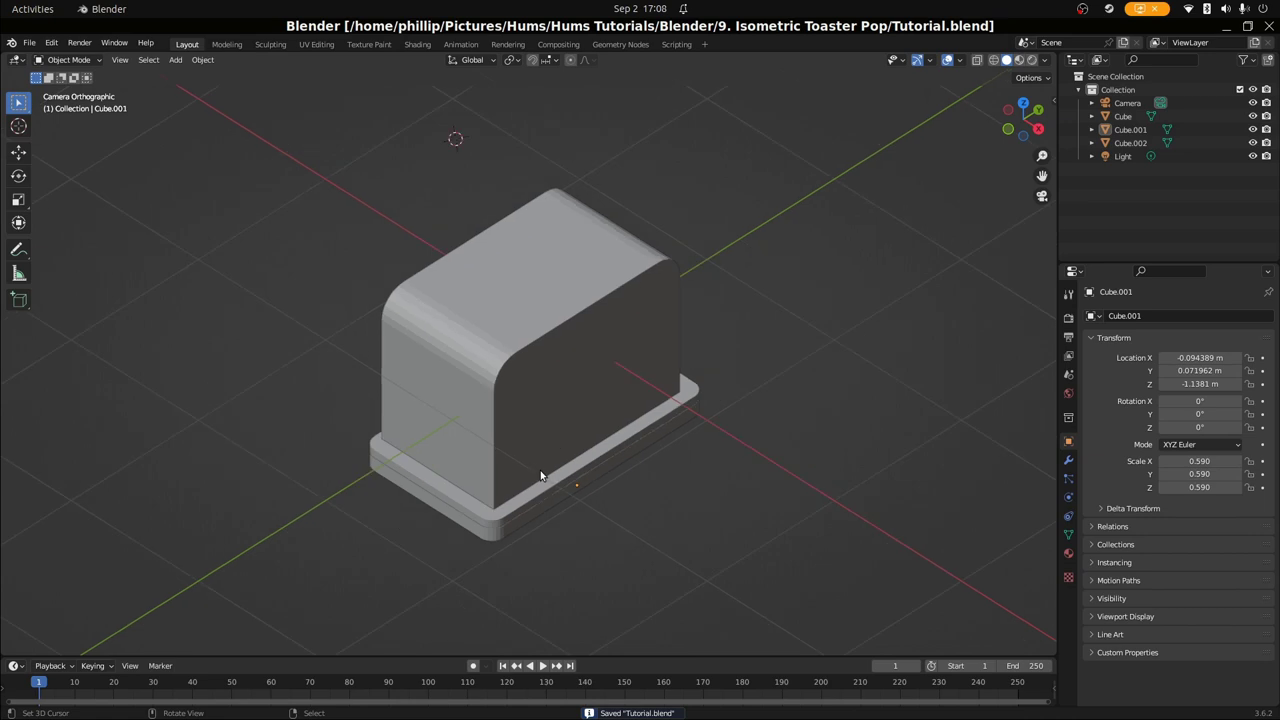
pyautogui.scroll(1, 540, 476)
pyautogui.scroll(-1, 540, 476)
pyautogui.scroll(1, 501, 440)
pyautogui.click(474, 437)
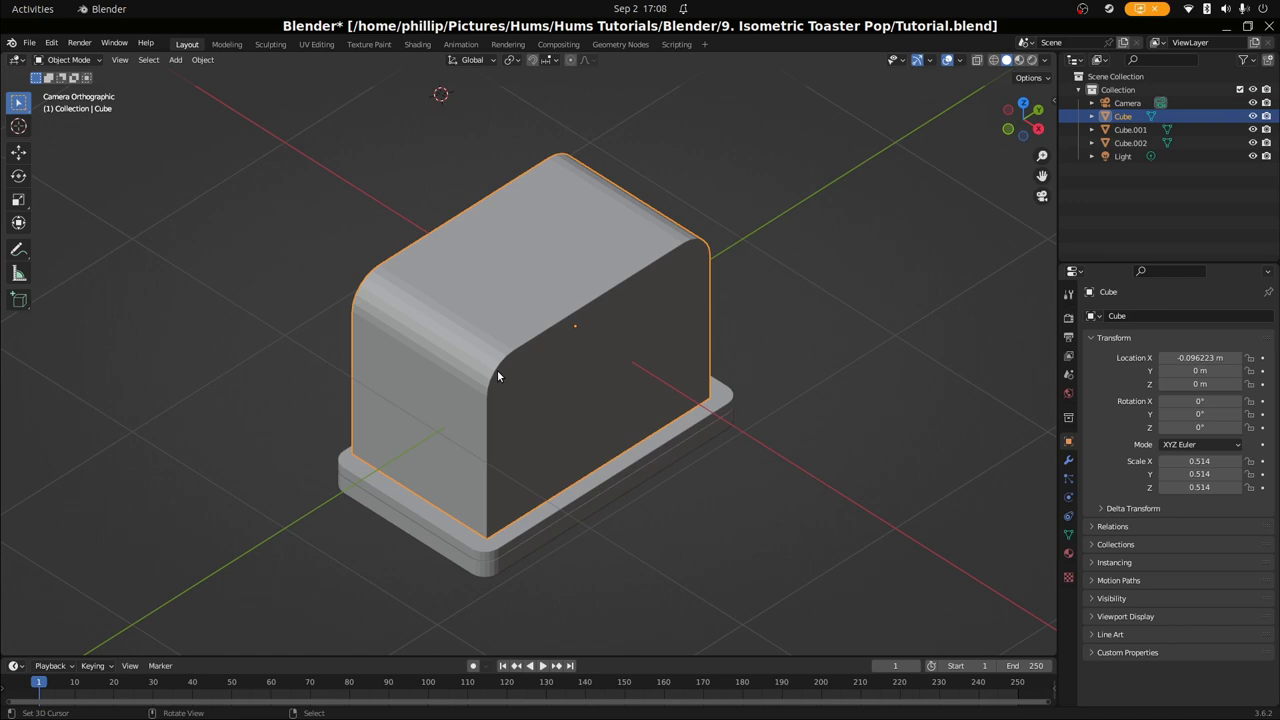
pyautogui.press('Tab')
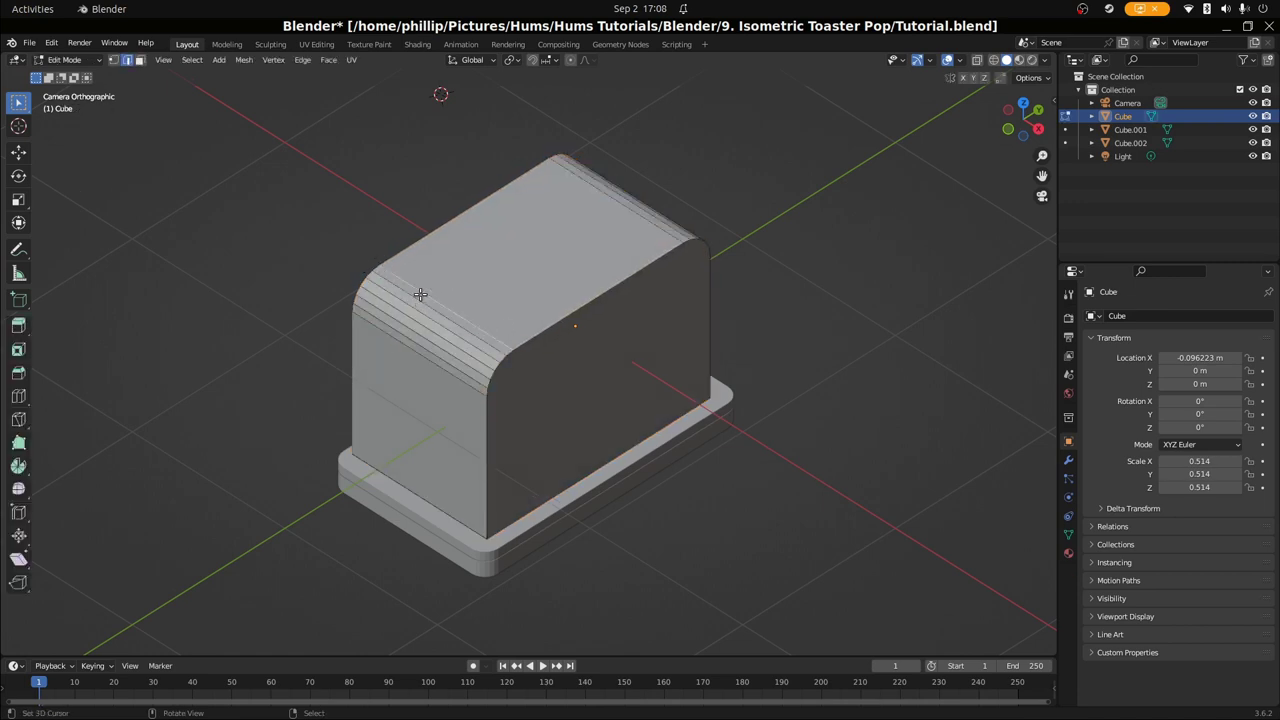
pyautogui.keyDown('alt'); pyautogui.keyDown('shift'); pyautogui.rightClick(480, 324); pyautogui.keyUp('shift'); pyautogui.keyUp('alt')
pyautogui.keyDown('alt'); pyautogui.keyDown('shift'); pyautogui.rightClick(620, 225); pyautogui.keyUp('shift'); pyautogui.keyUp('alt')
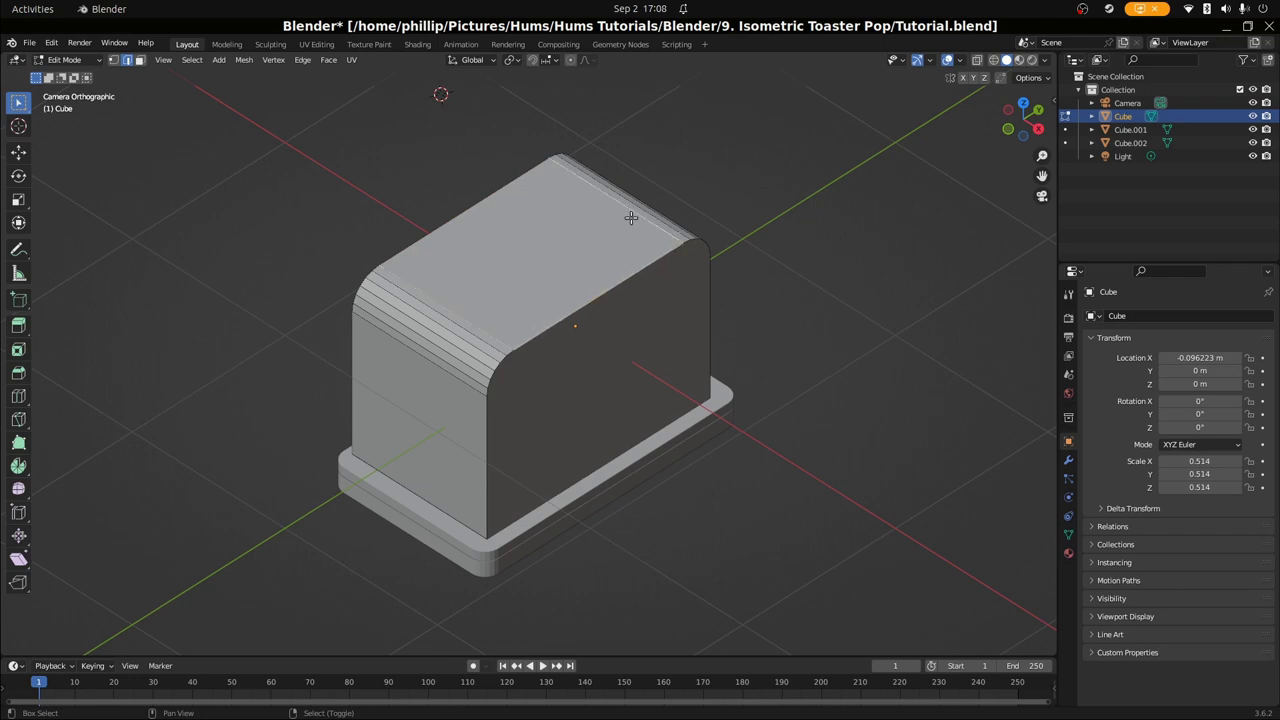
pyautogui.keyDown('alt'); pyautogui.keyDown('shift'); pyautogui.rightClick(522, 179); pyautogui.keyUp('shift'); pyautogui.keyUp('alt')
pyautogui.scroll(-3, 494, 286)
# Duplicate the top face and raise the copy straight up along Z
pyautogui.press('g')
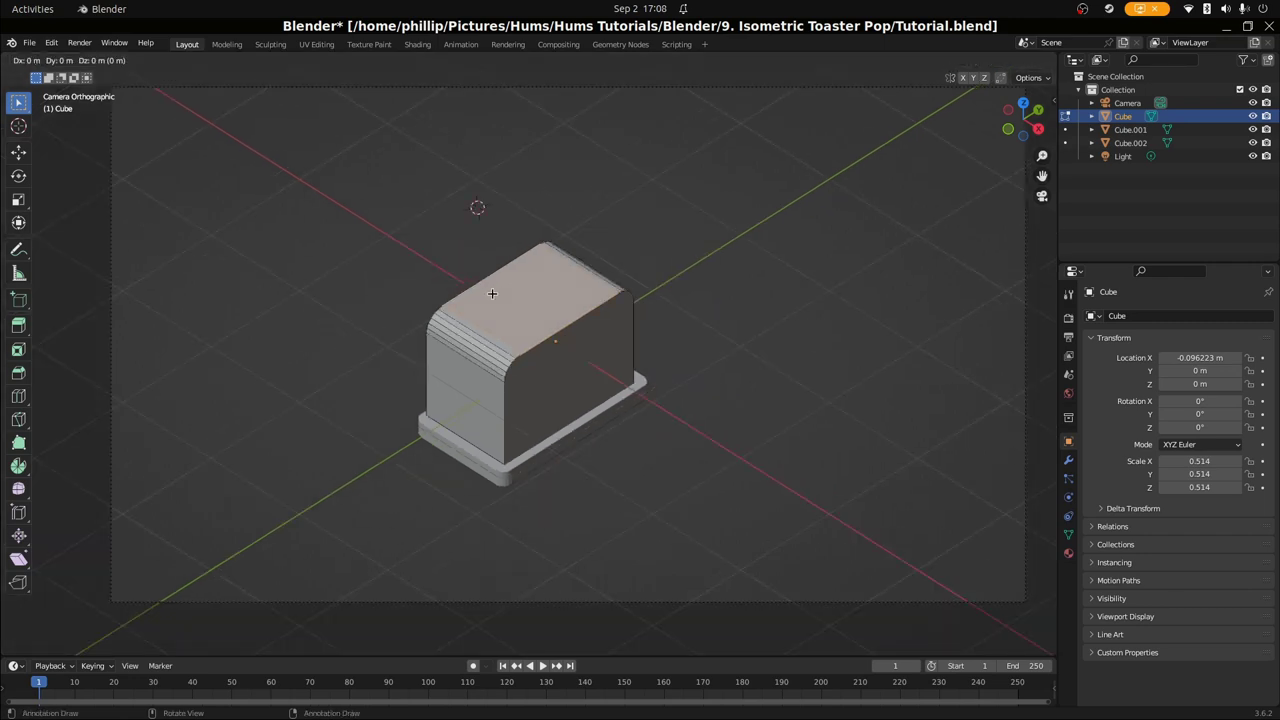
pyautogui.press('g')
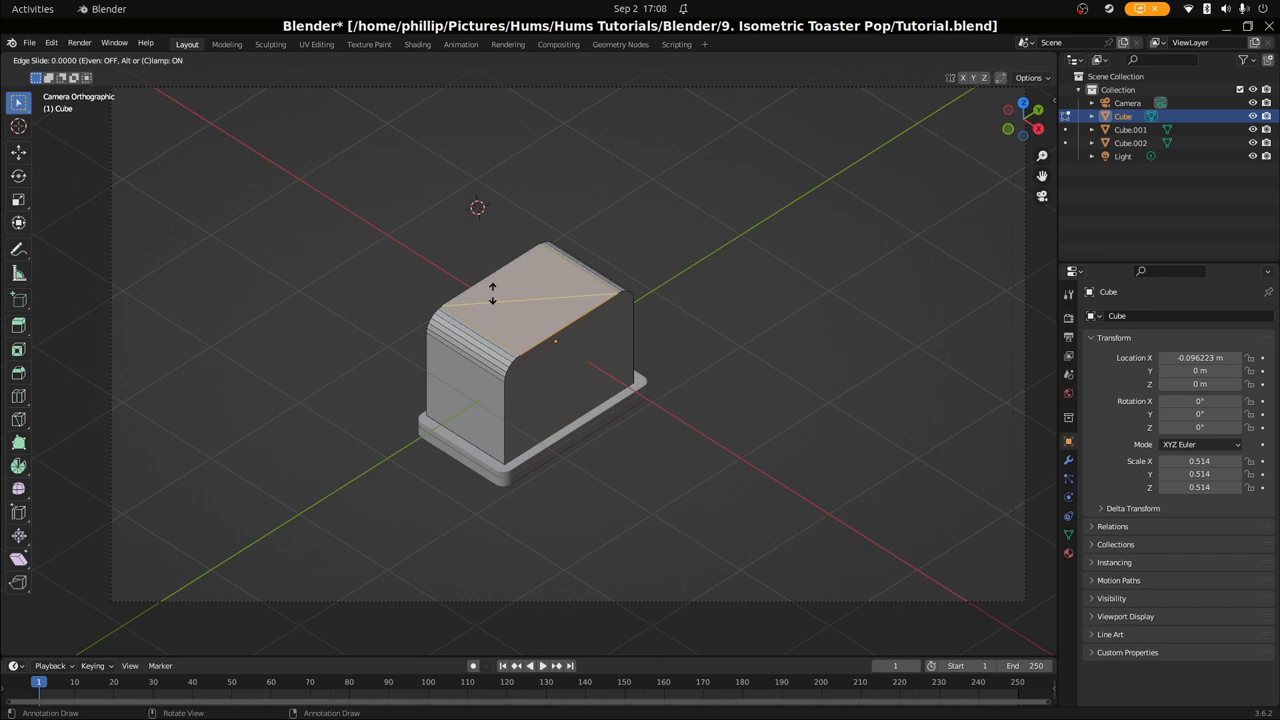
pyautogui.rightClick(492, 282)
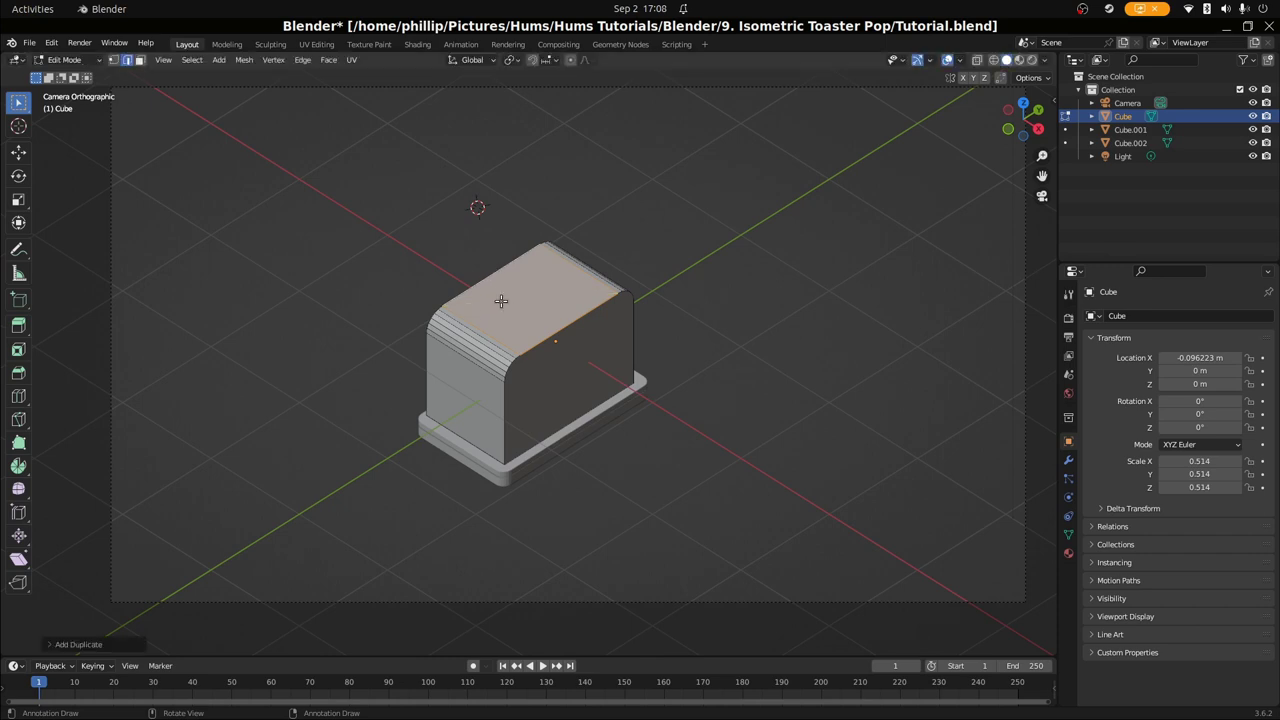
pyautogui.press('g')
pyautogui.press('z')
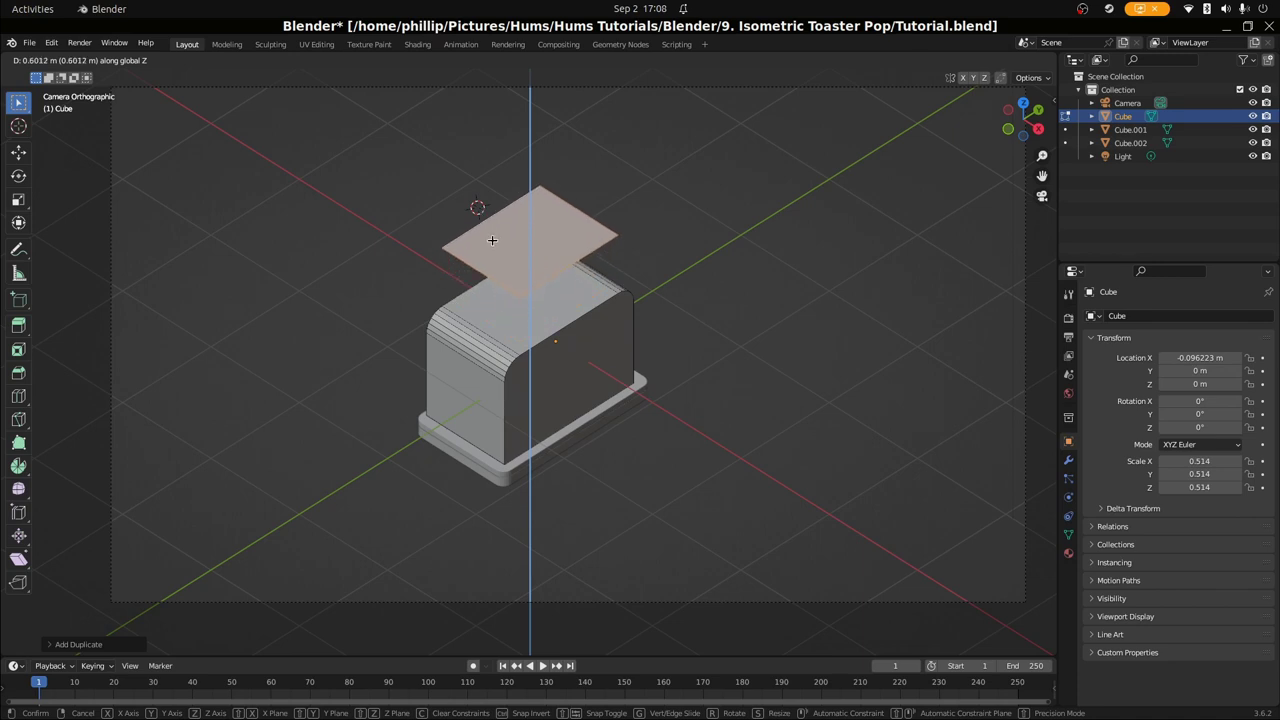
pyautogui.click(491, 240)
# Narrow the raised face into a strip along X and extrude it upward into a slab
pyautogui.press('Tab')
pyautogui.press('Tab')
pyautogui.hotkey('alt', 'a')
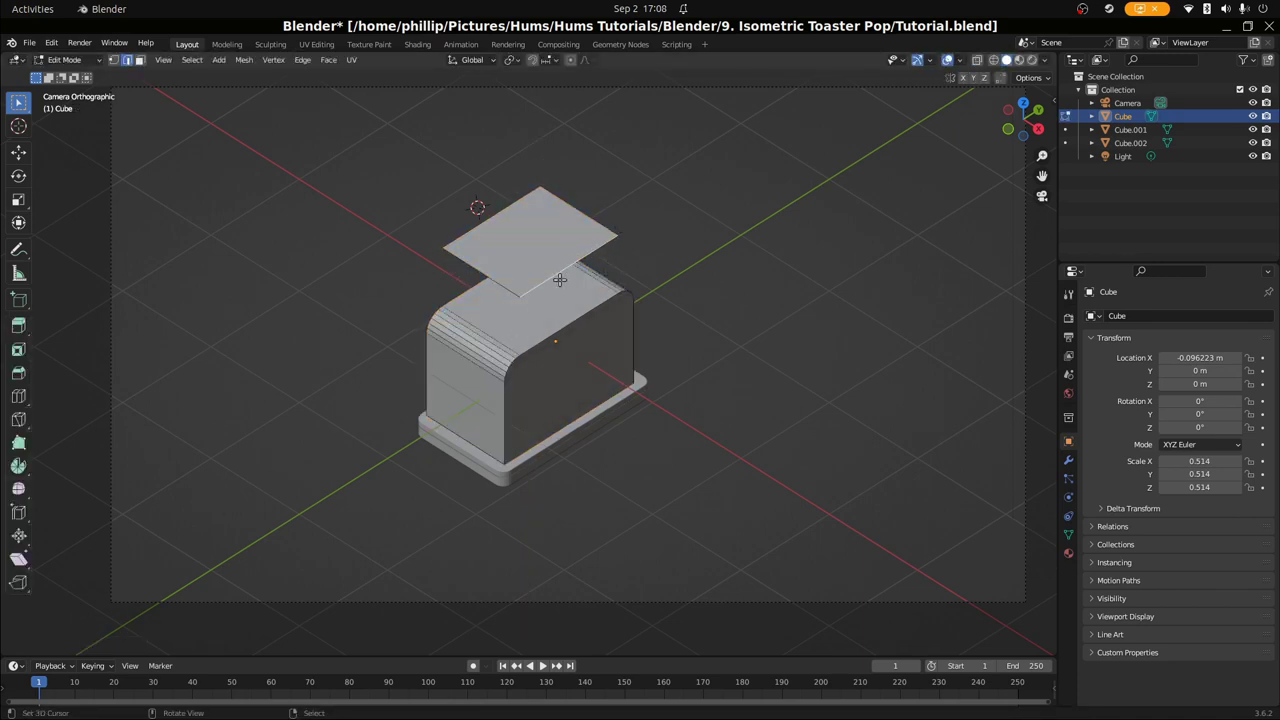
pyautogui.click(559, 280)
pyautogui.press('g')
pyautogui.press('x')
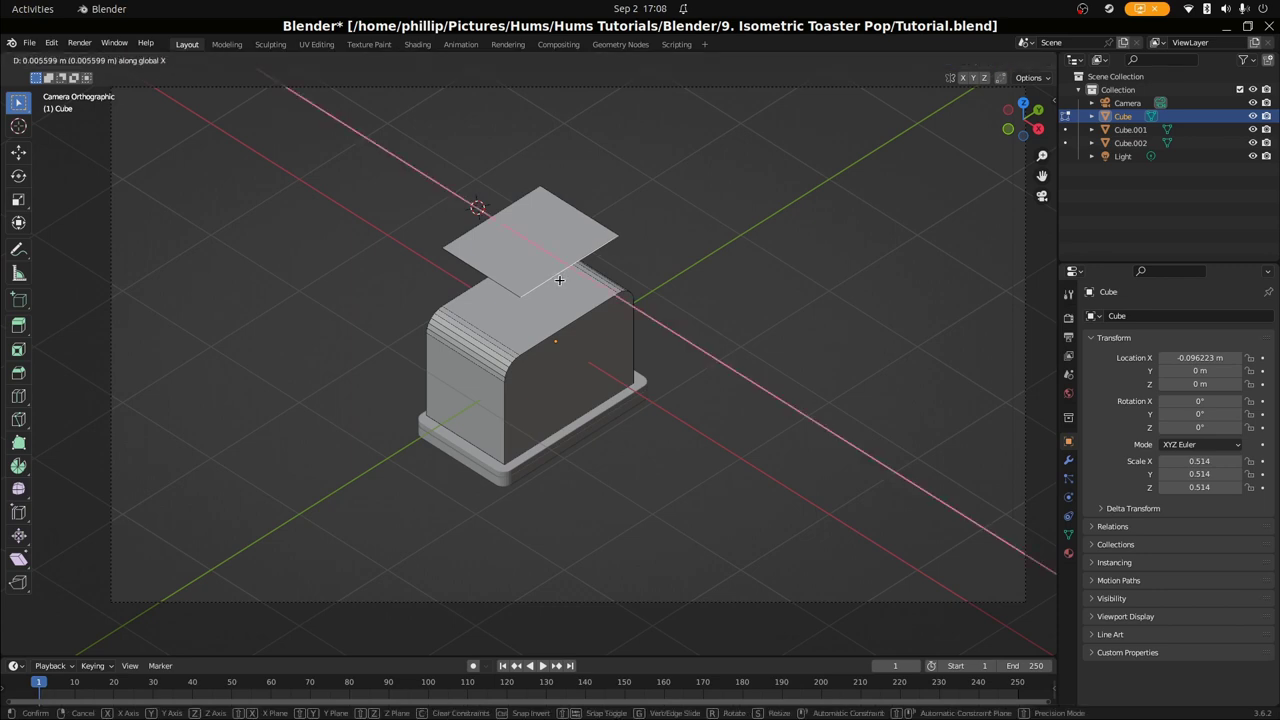
pyautogui.click(492, 247)
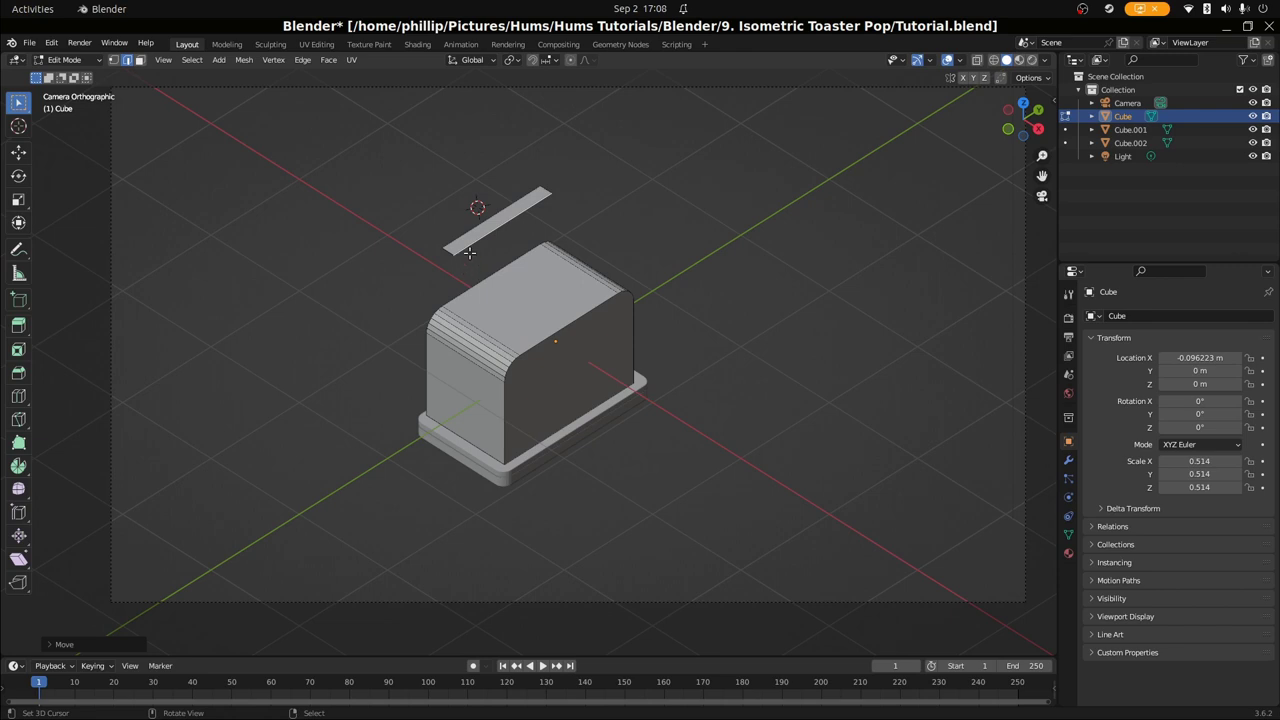
pyautogui.keyDown('shift'); pyautogui.click(470, 238); pyautogui.keyUp('shift')
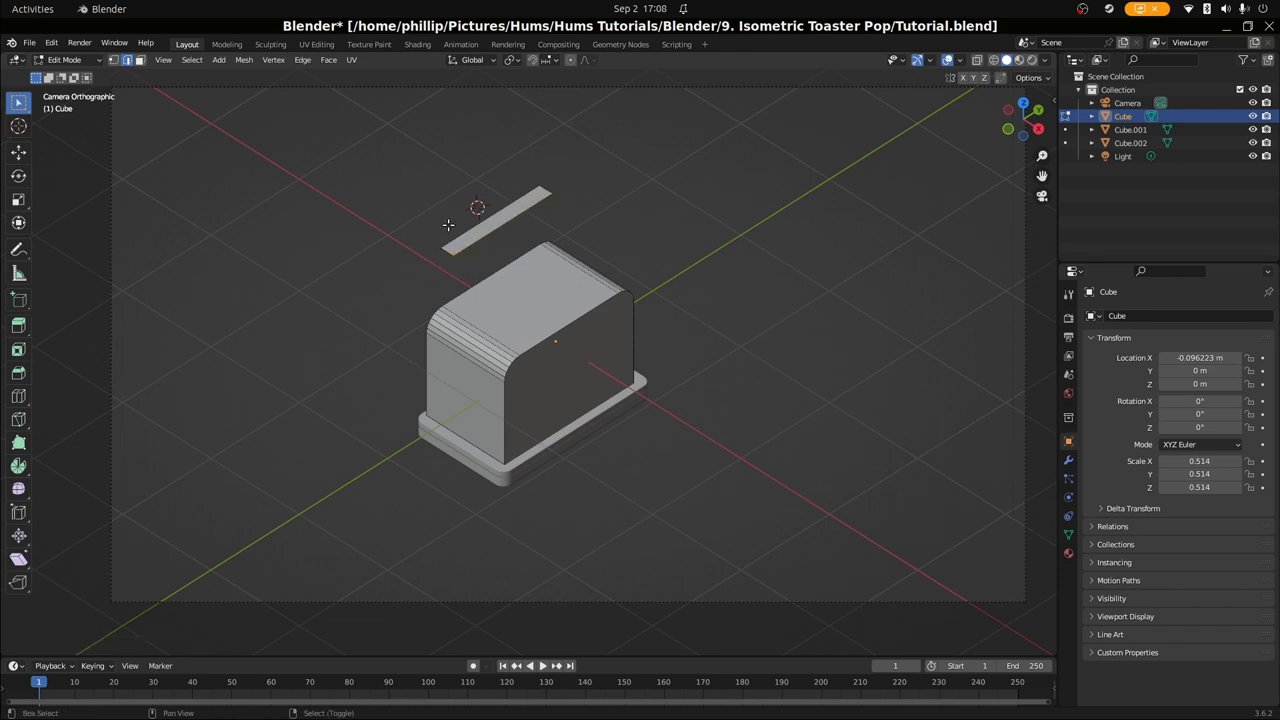
pyautogui.press('e')
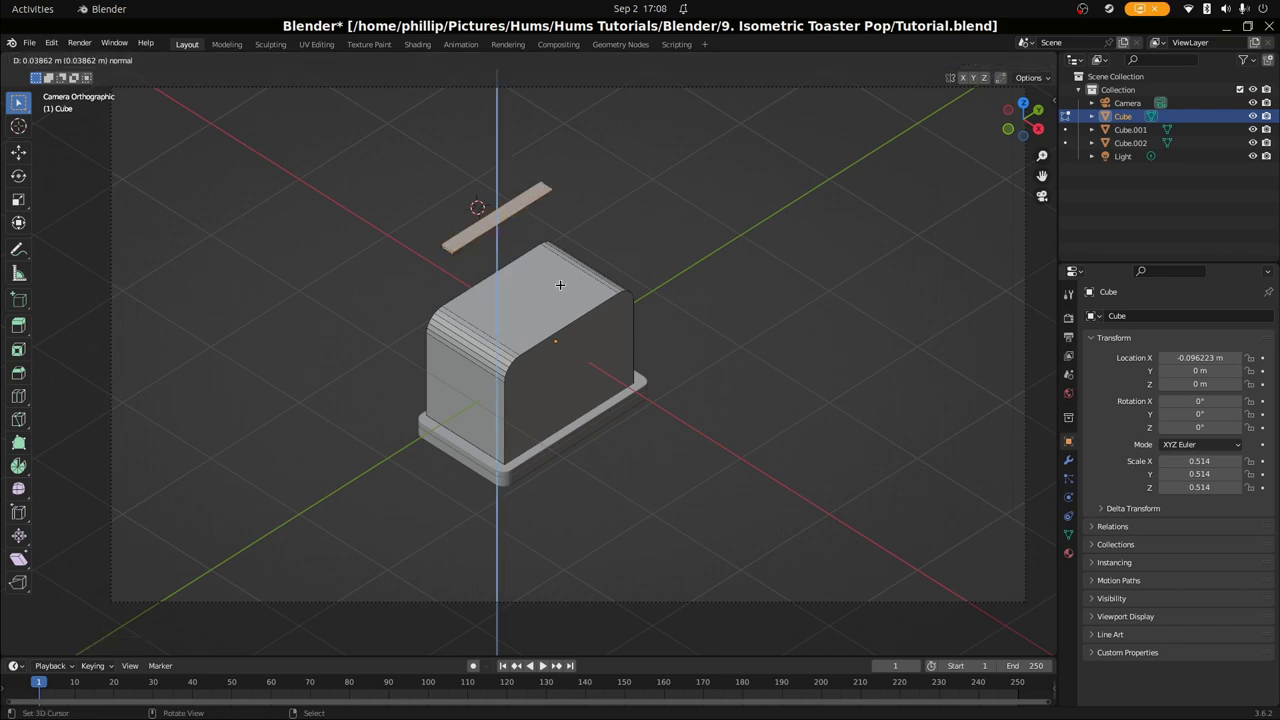
pyautogui.click(542, 218)
# Box-select the whole upright slab in X-ray and separate it by selection into Cube.003
pyautogui.press('a')
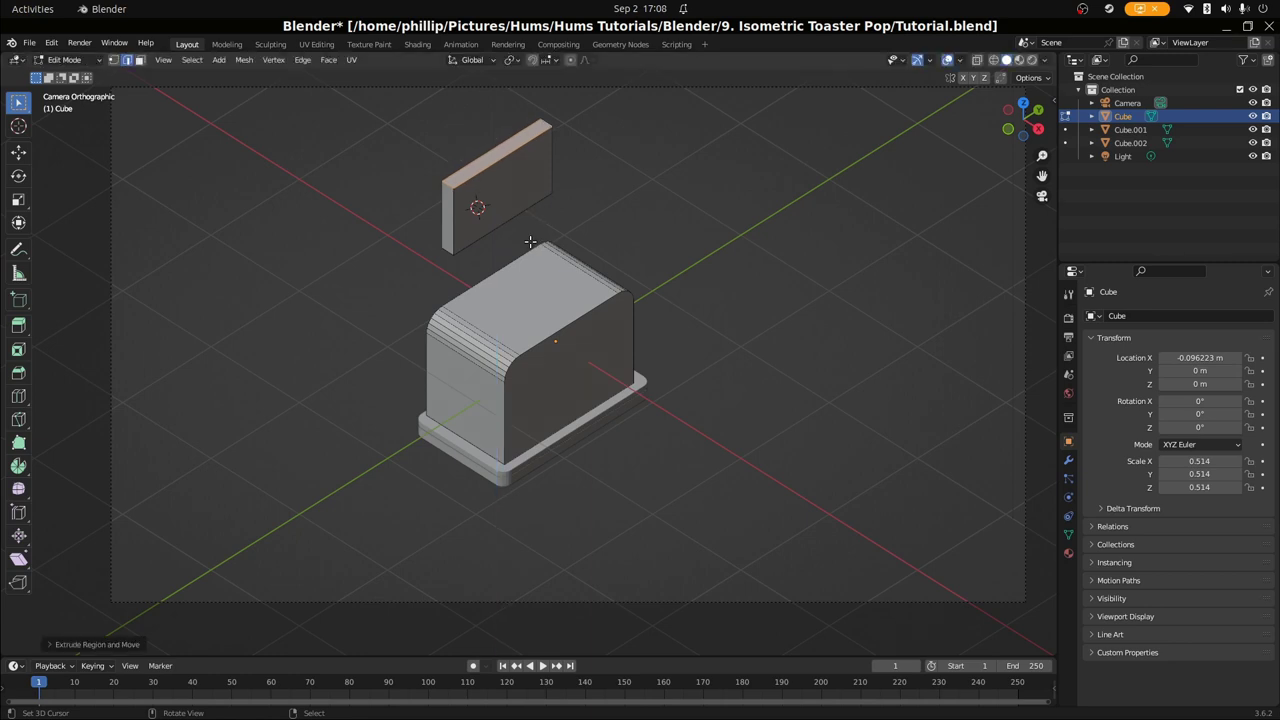
pyautogui.click(482, 220)
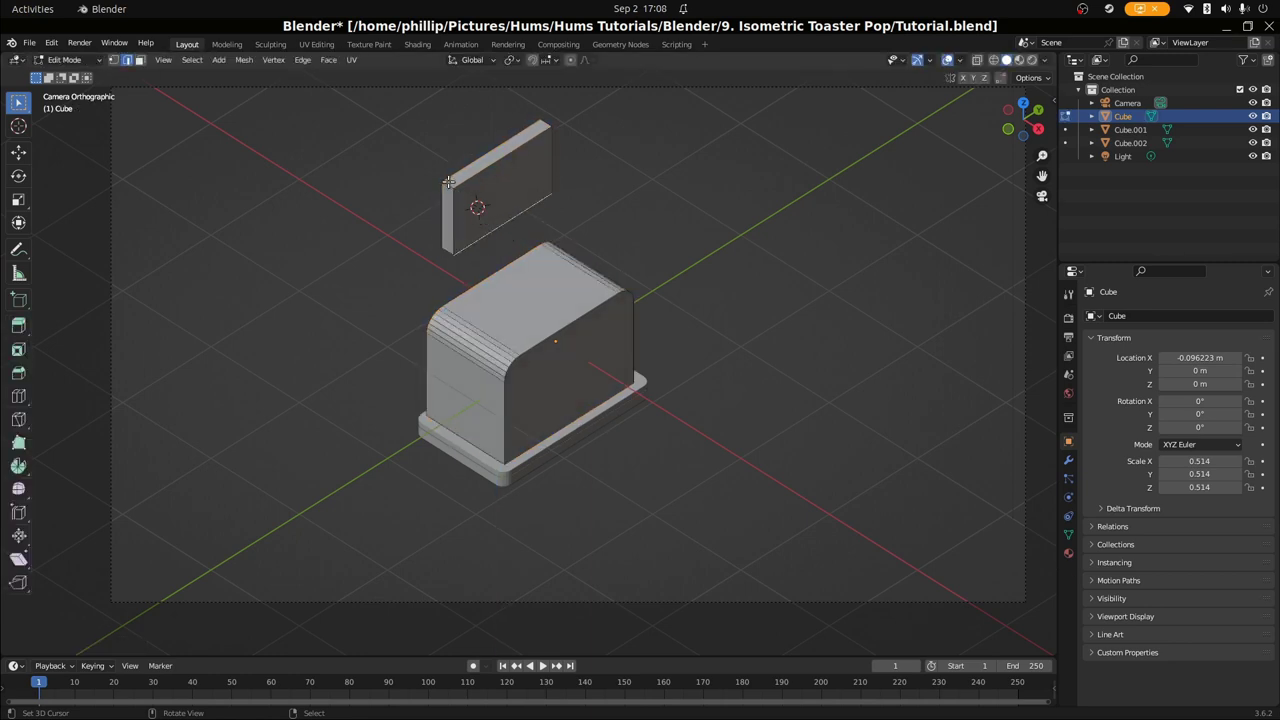
pyautogui.press('b')
pyautogui.moveTo(602, 104); pyautogui.dragTo(478, 220)
pyautogui.moveTo(376, 128); pyautogui.dragTo(486, 254)
pyautogui.hotkey('alt', 'z')
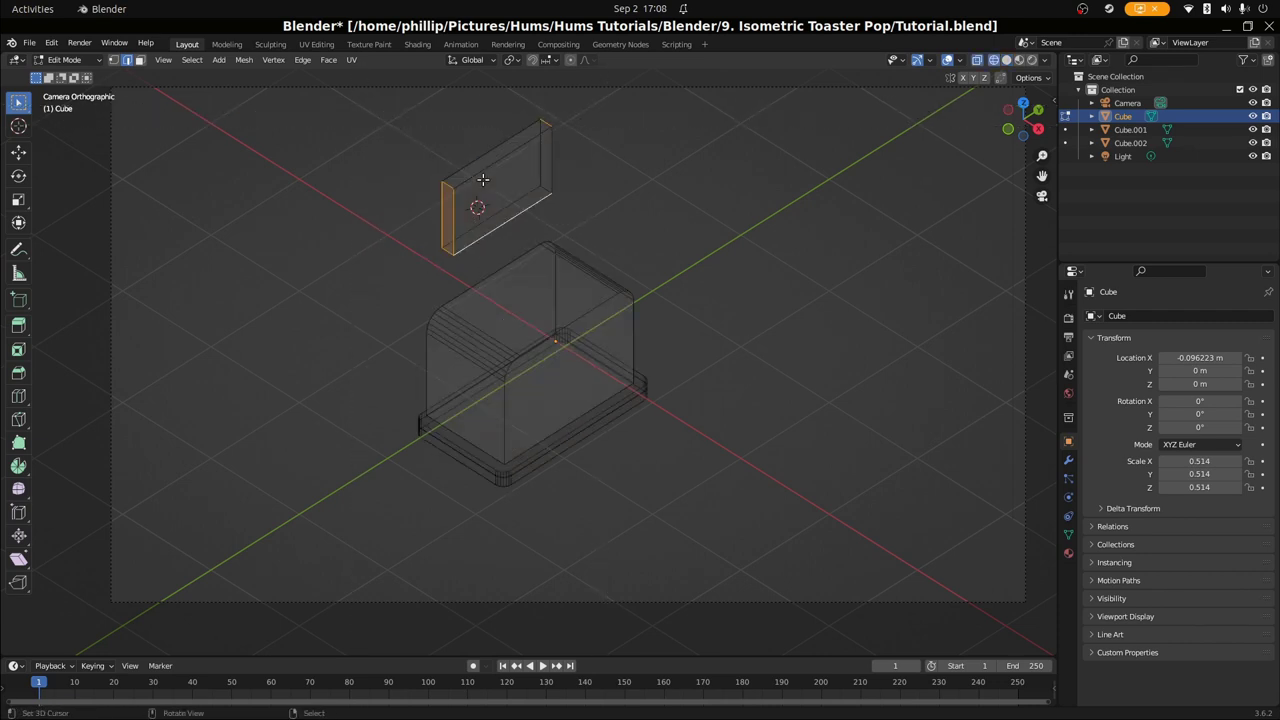
pyautogui.press('b')
pyautogui.moveTo(404, 104); pyautogui.dragTo(578, 214)
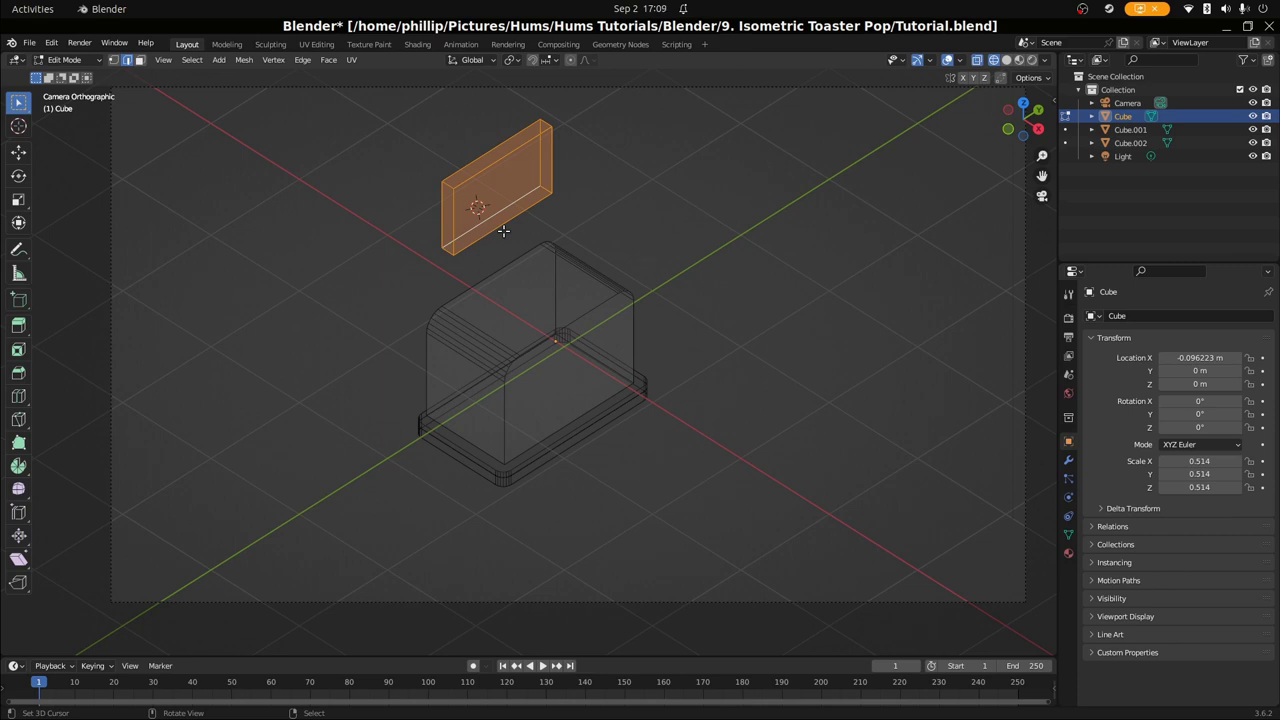
pyautogui.press('p')
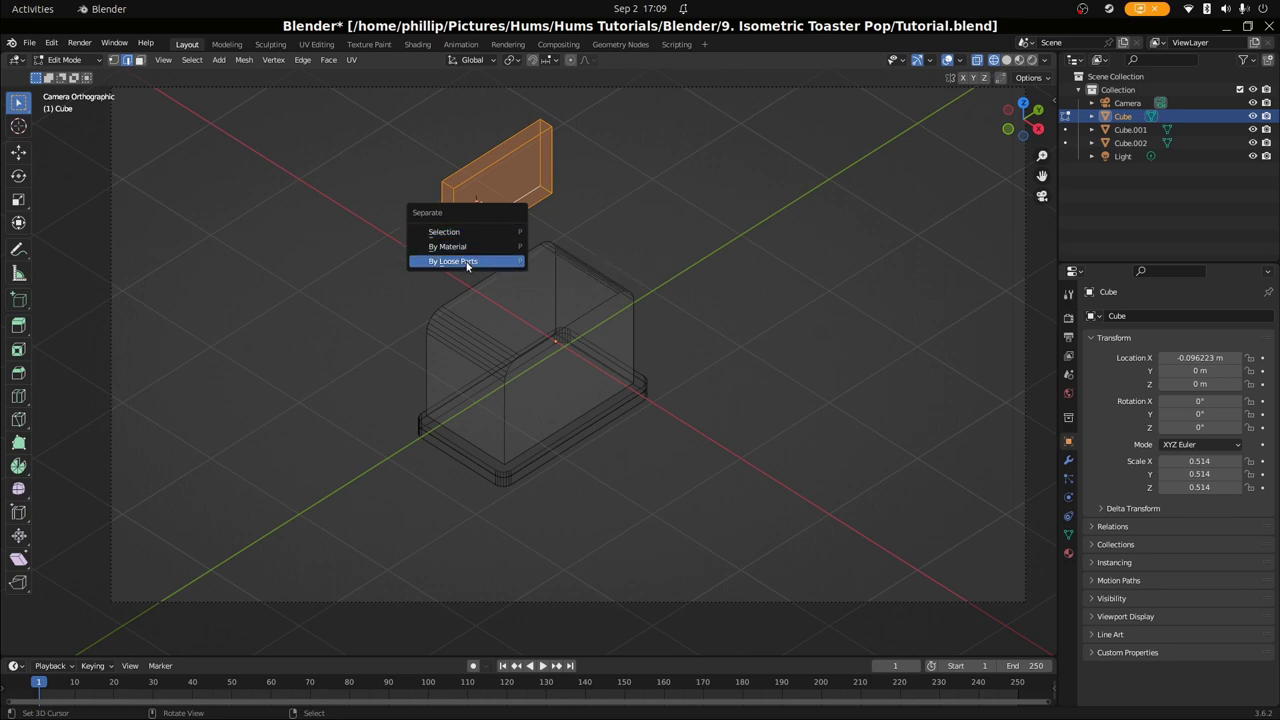
pyautogui.click(452, 232)
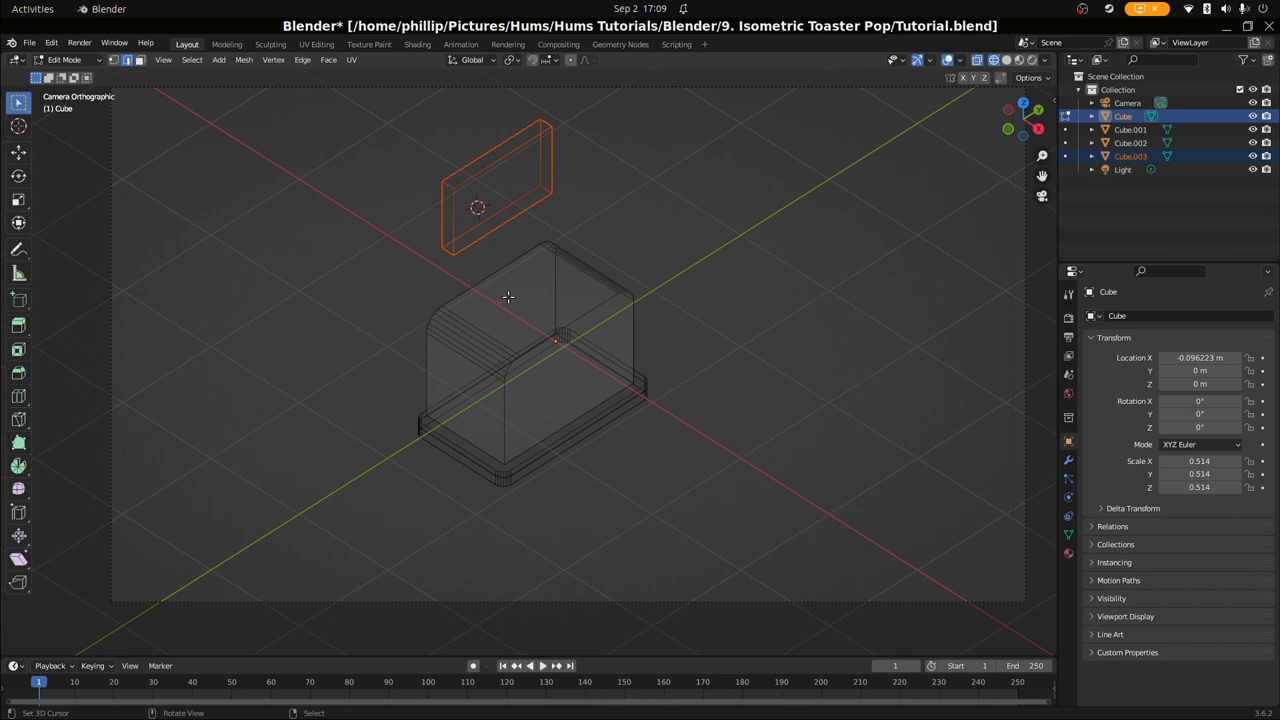
pyautogui.press('Tab')
pyautogui.click(497, 280)
# In solid shading, sink slab Cube.003 into the body top and shift it sideways along X
pyautogui.click(471, 236)
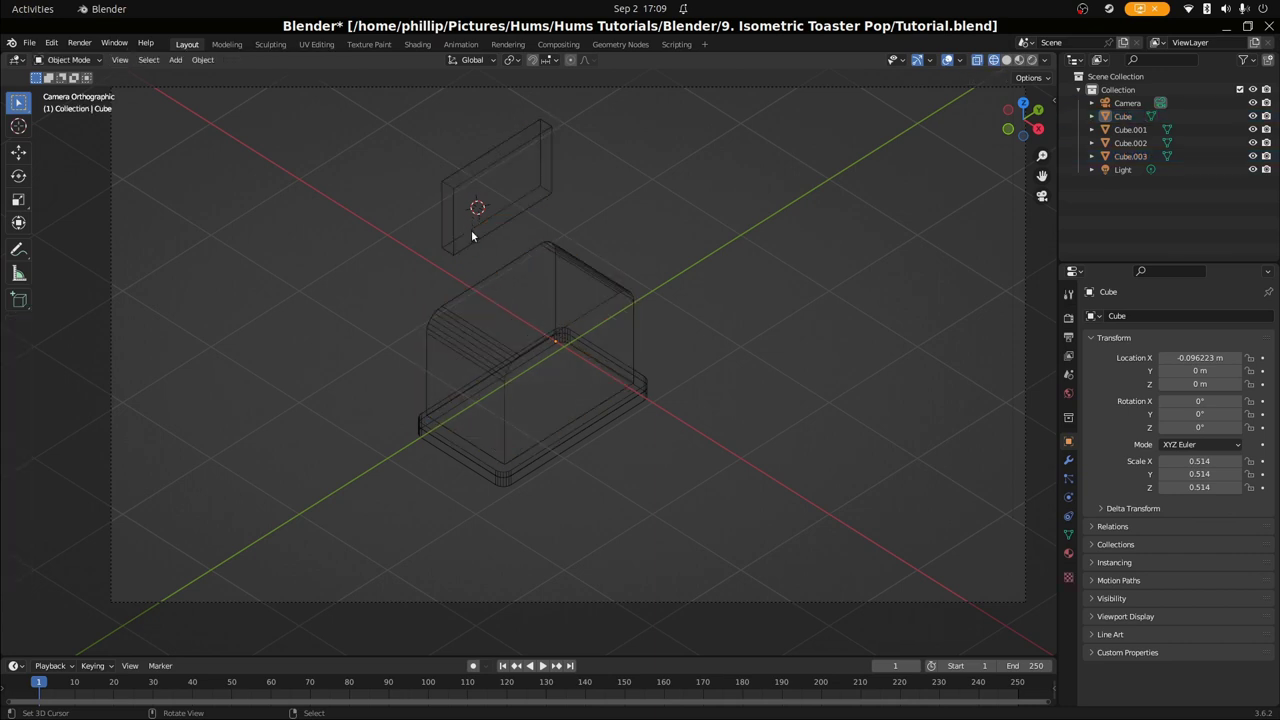
pyautogui.click(470, 240)
pyautogui.click(468, 249)
pyautogui.click(462, 250)
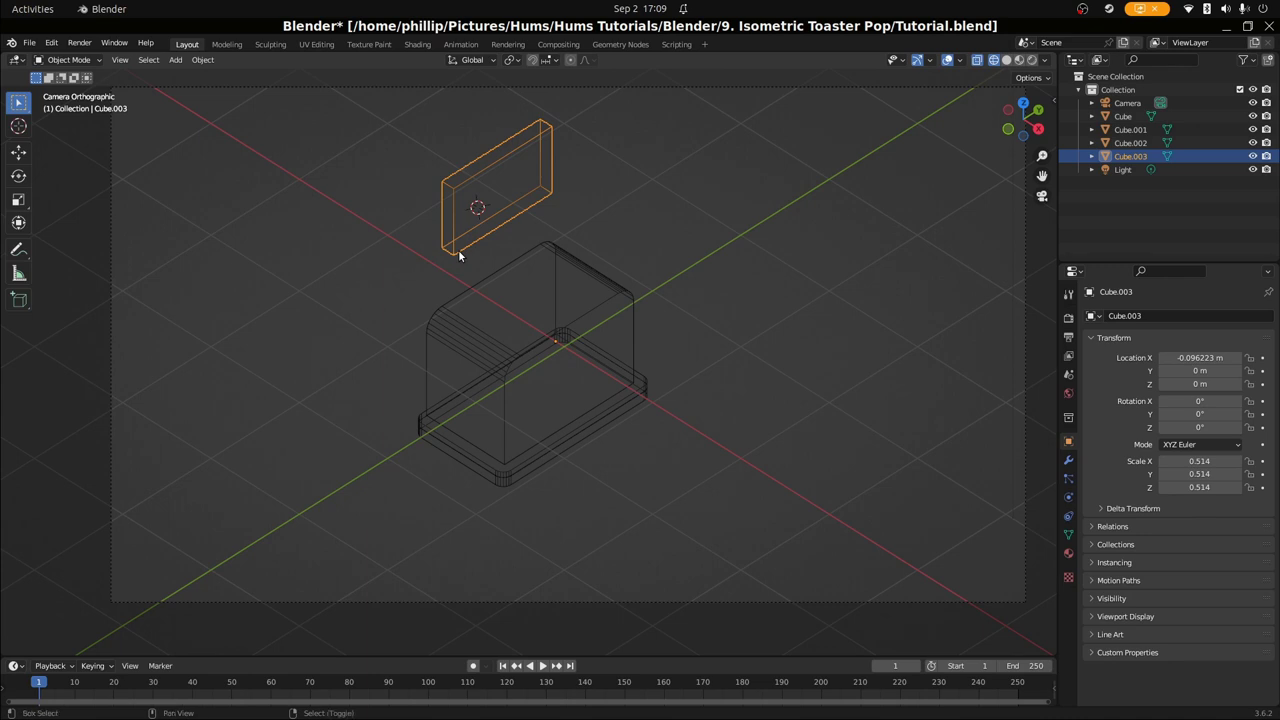
pyautogui.hotkey('shift', 'z')
pyautogui.press('g')
pyautogui.press('z')
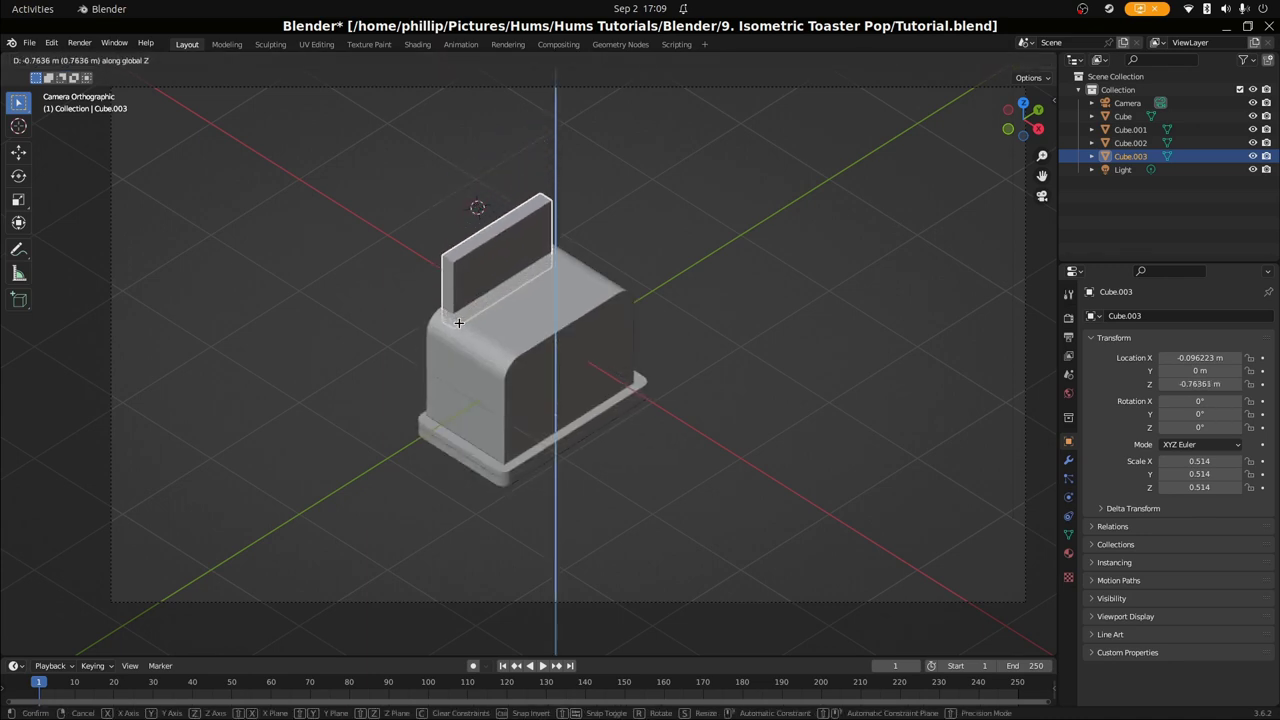
pyautogui.click(494, 288)
pyautogui.press('g')
pyautogui.press('x')
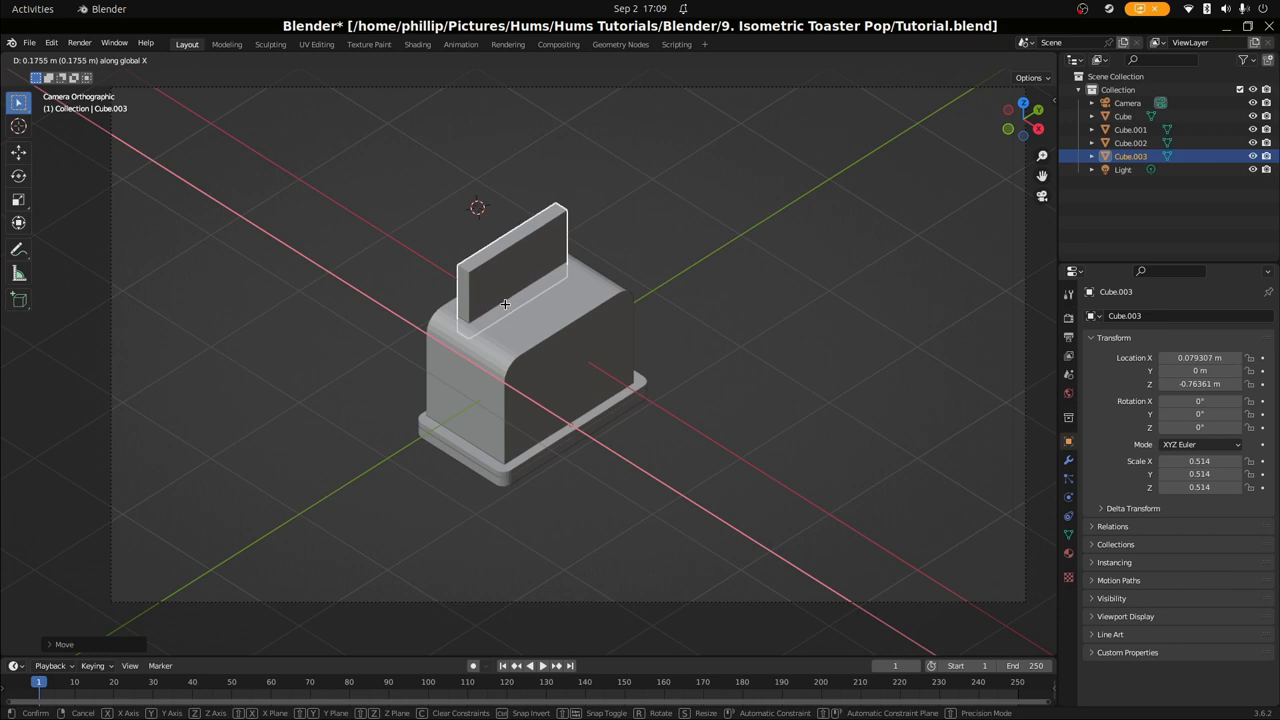
pyautogui.click(510, 307)
# Save, then stretch the slab along Y to a scale of 0.566 from top view
pyautogui.hotkey('ctrl', 's')
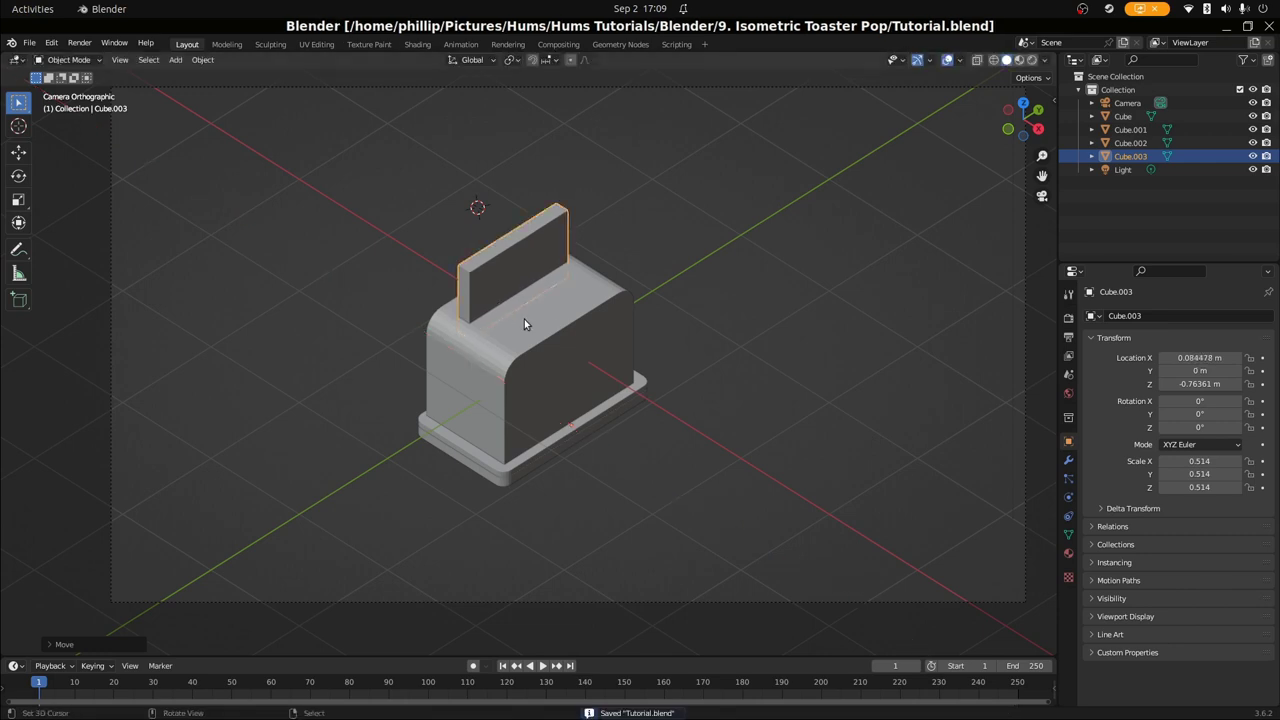
pyautogui.press('KP_7')
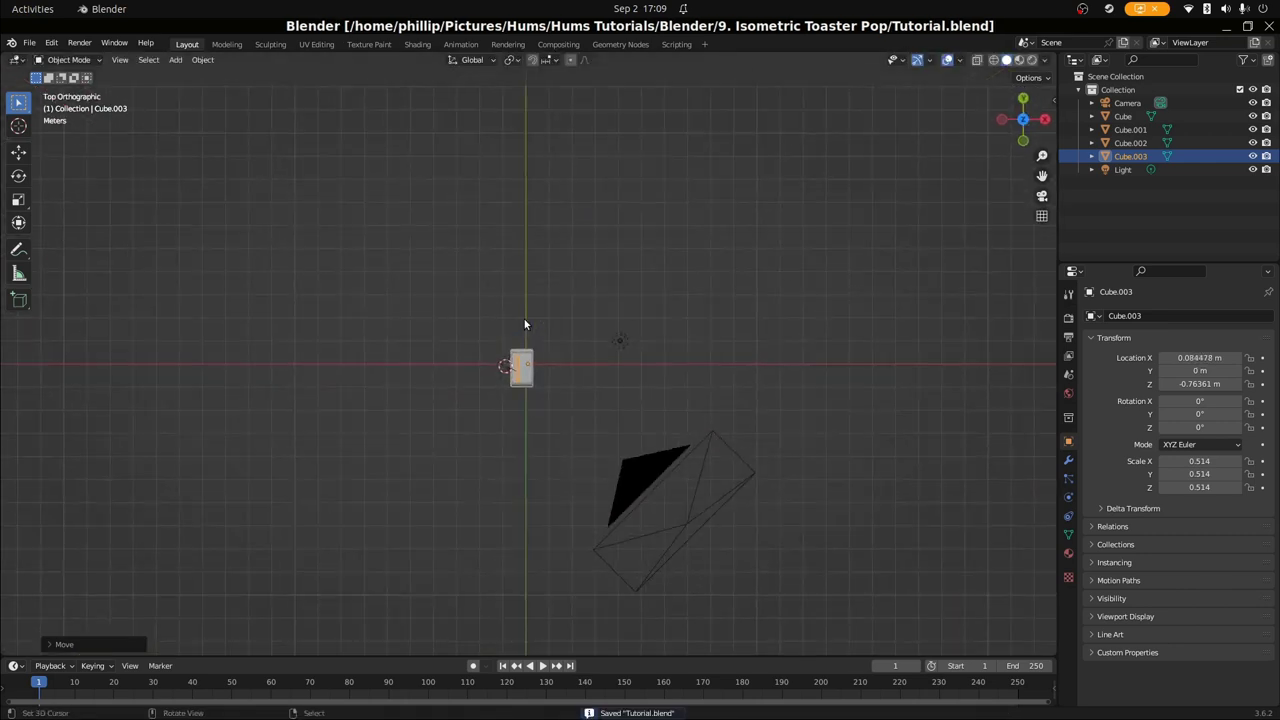
pyautogui.scroll(10, 511, 434)
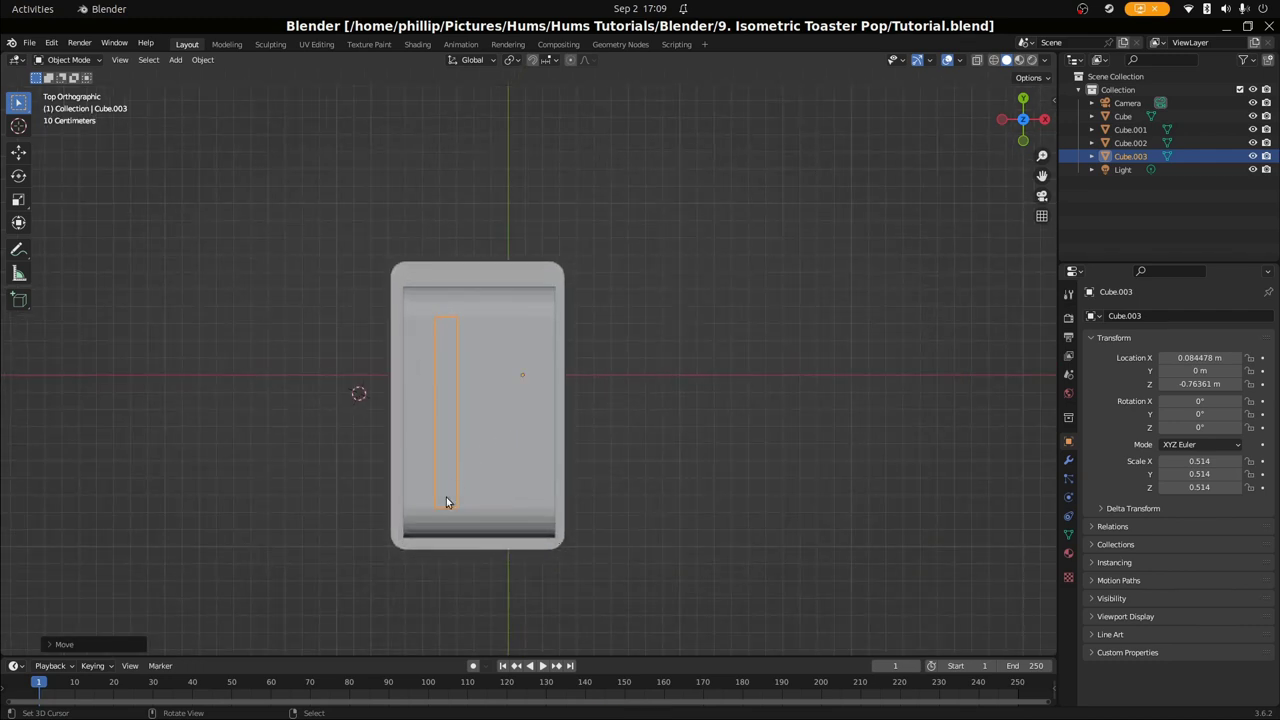
pyautogui.press('s')
pyautogui.press('y')
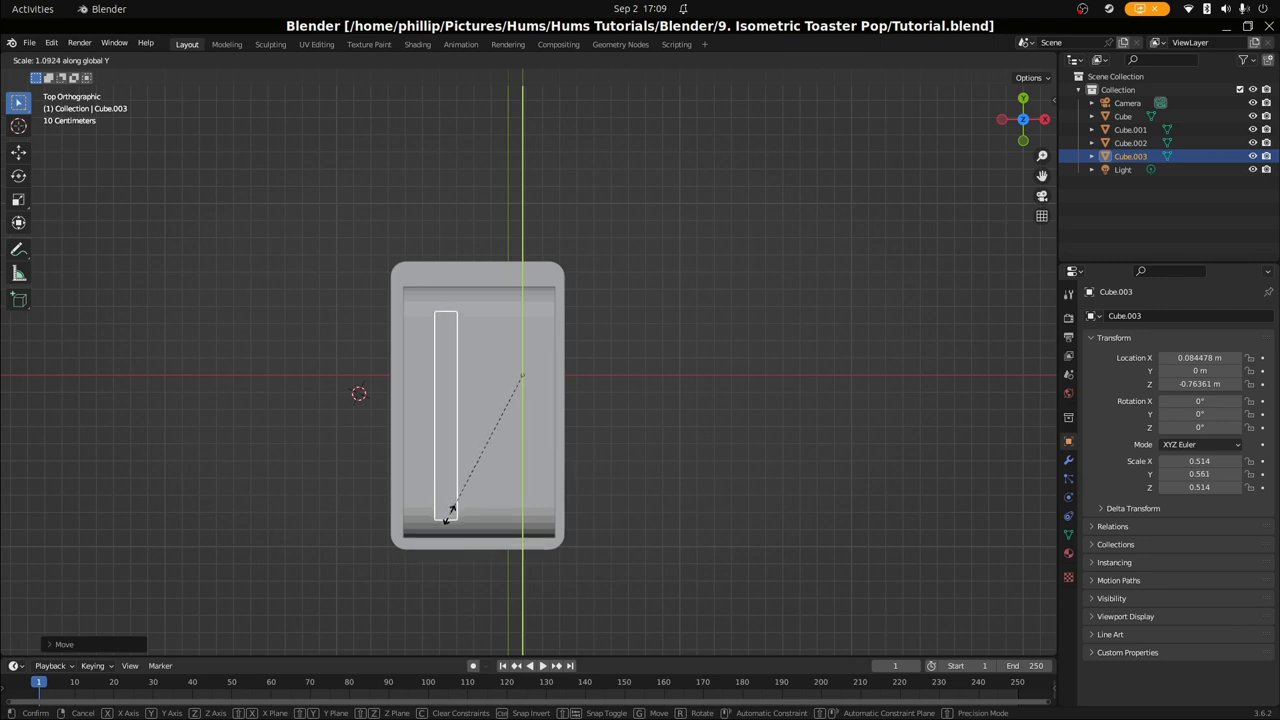
pyautogui.click(450, 515)
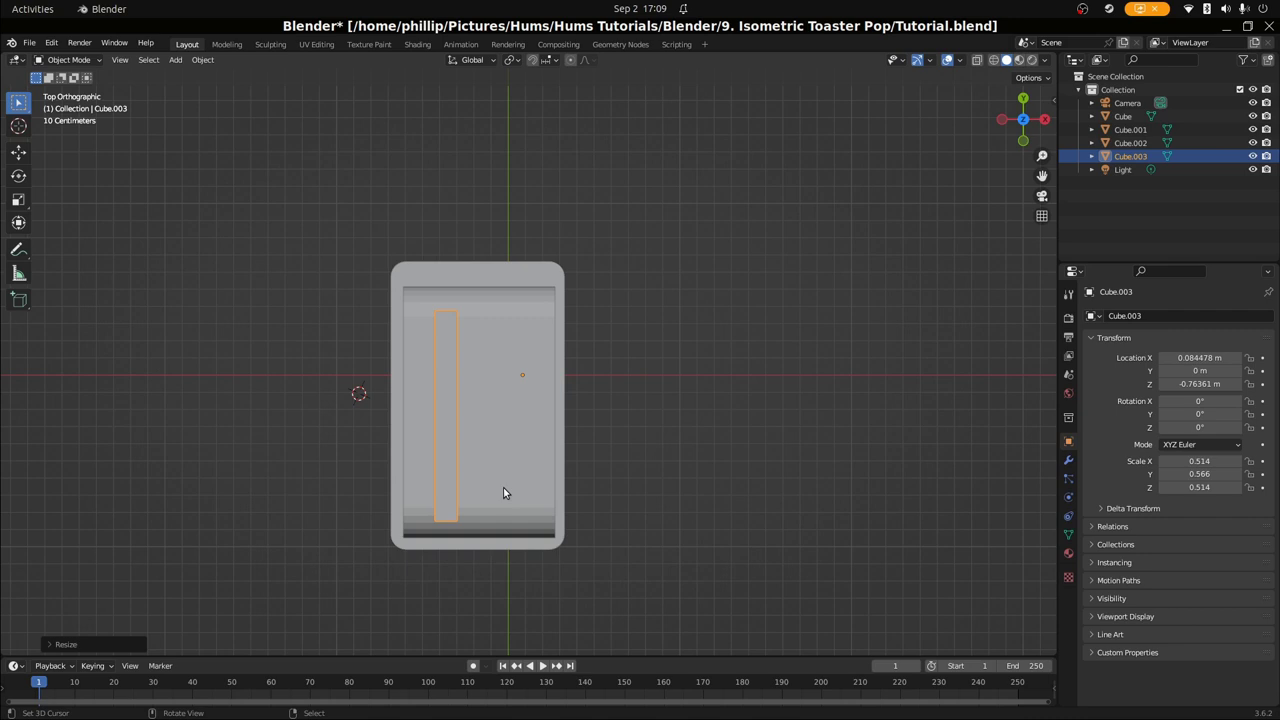
pyautogui.press('KP_0')
# From the top view, duplicate the slab and slide the copy to the right along X
pyautogui.scroll(2, 446, 260)
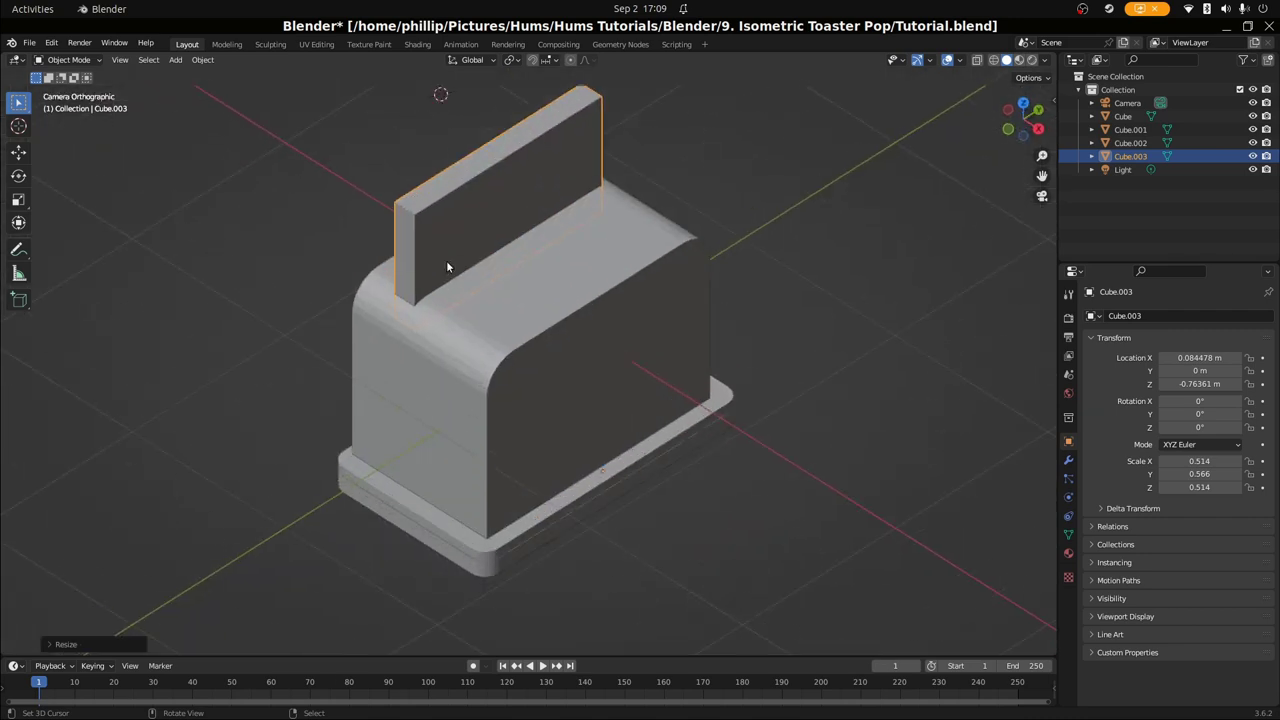
pyautogui.scroll(-1, 446, 260)
pyautogui.scroll(1, 445, 260)
pyautogui.scroll(-1, 446, 263)
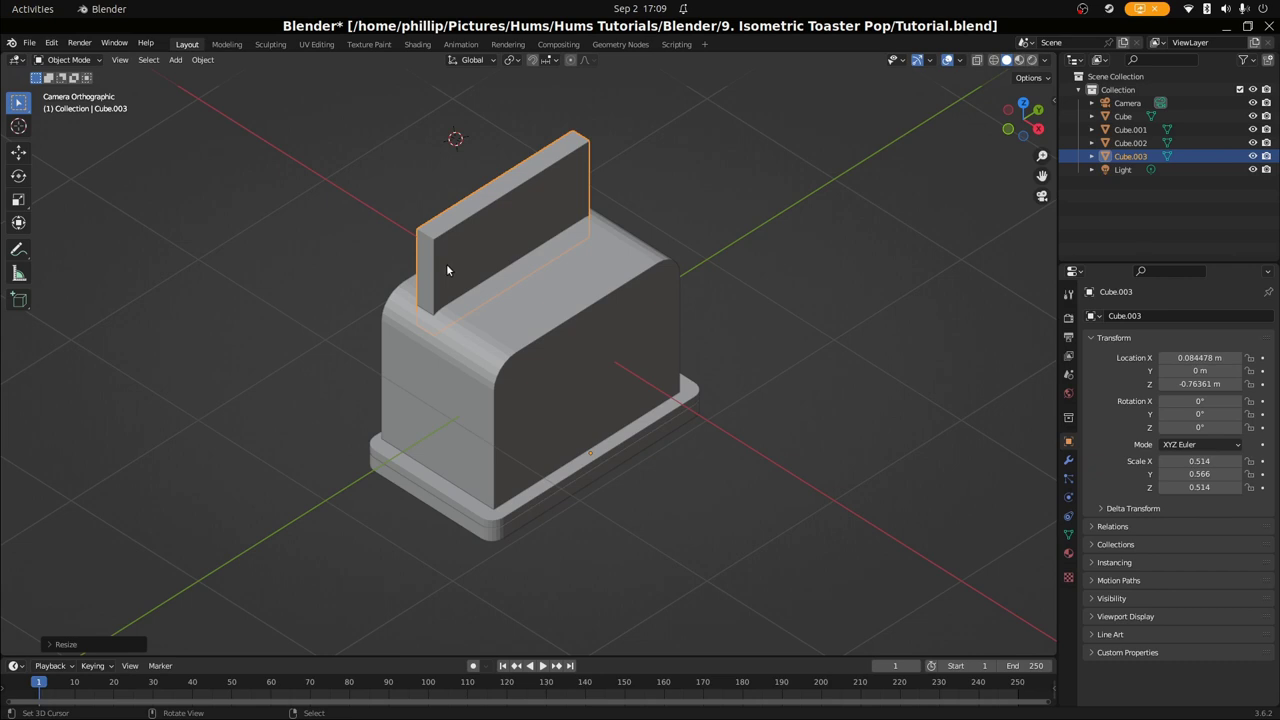
pyautogui.press('KP_7')
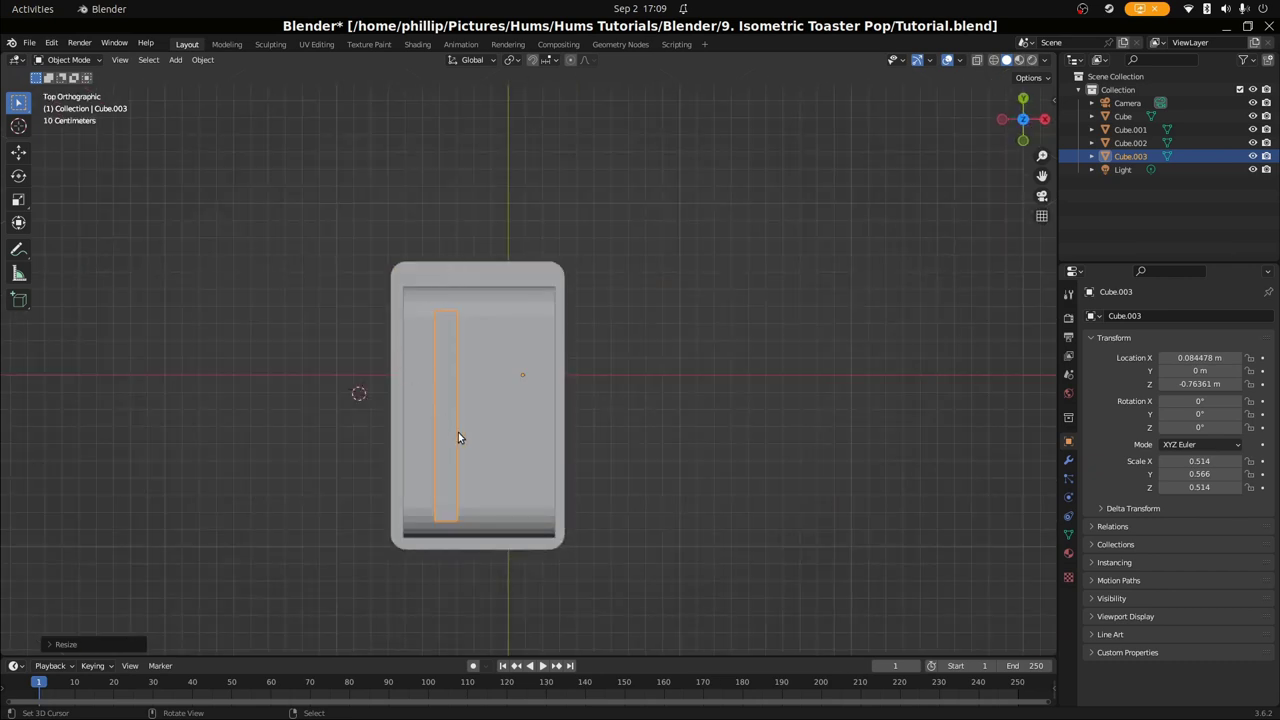
pyautogui.hotkey('shift', 'd')
pyautogui.press('x')
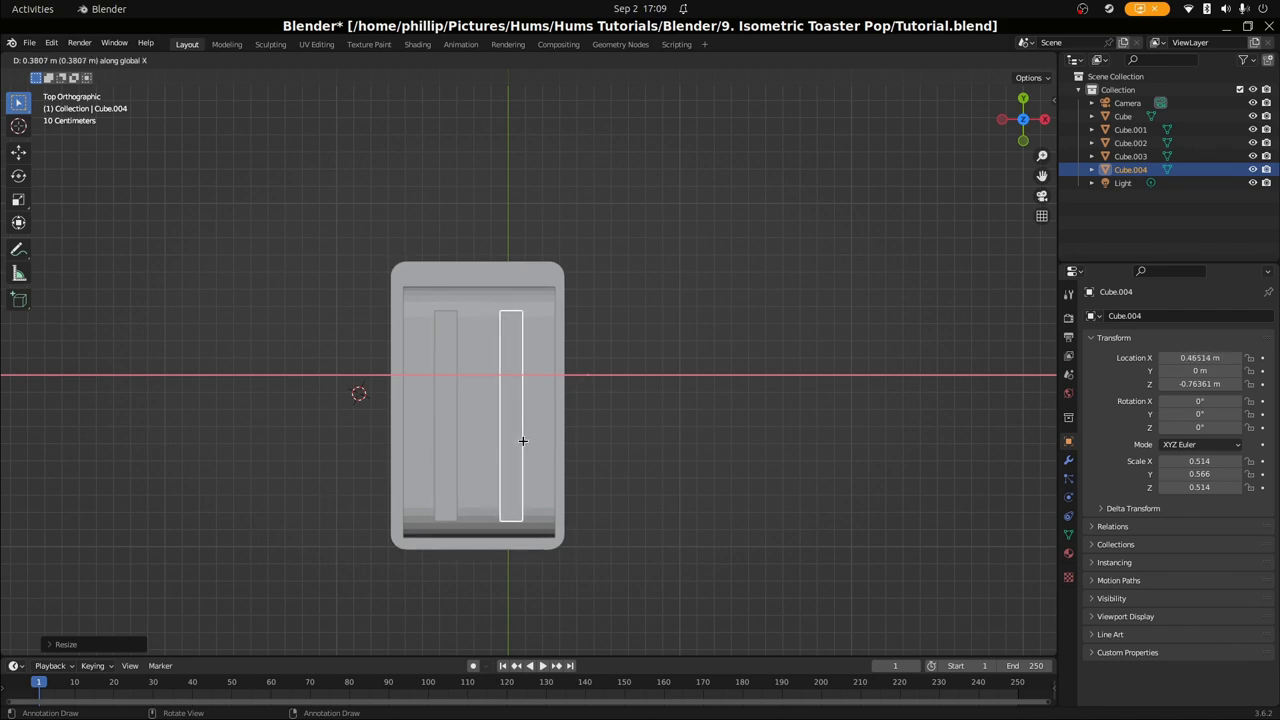
pyautogui.click(521, 441)
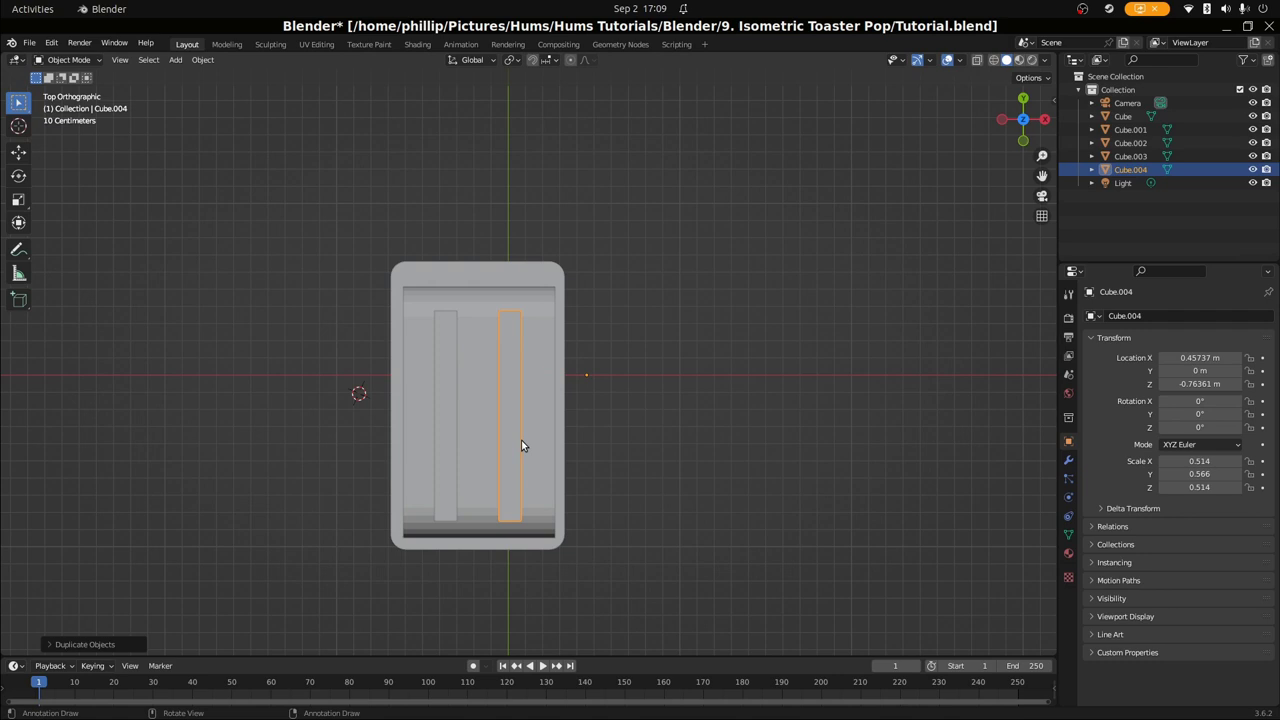
# Widen the original slab along X, reposition it, and delete the right-hand slab
pyautogui.click(451, 455)
pyautogui.press('s')
pyautogui.press('x')
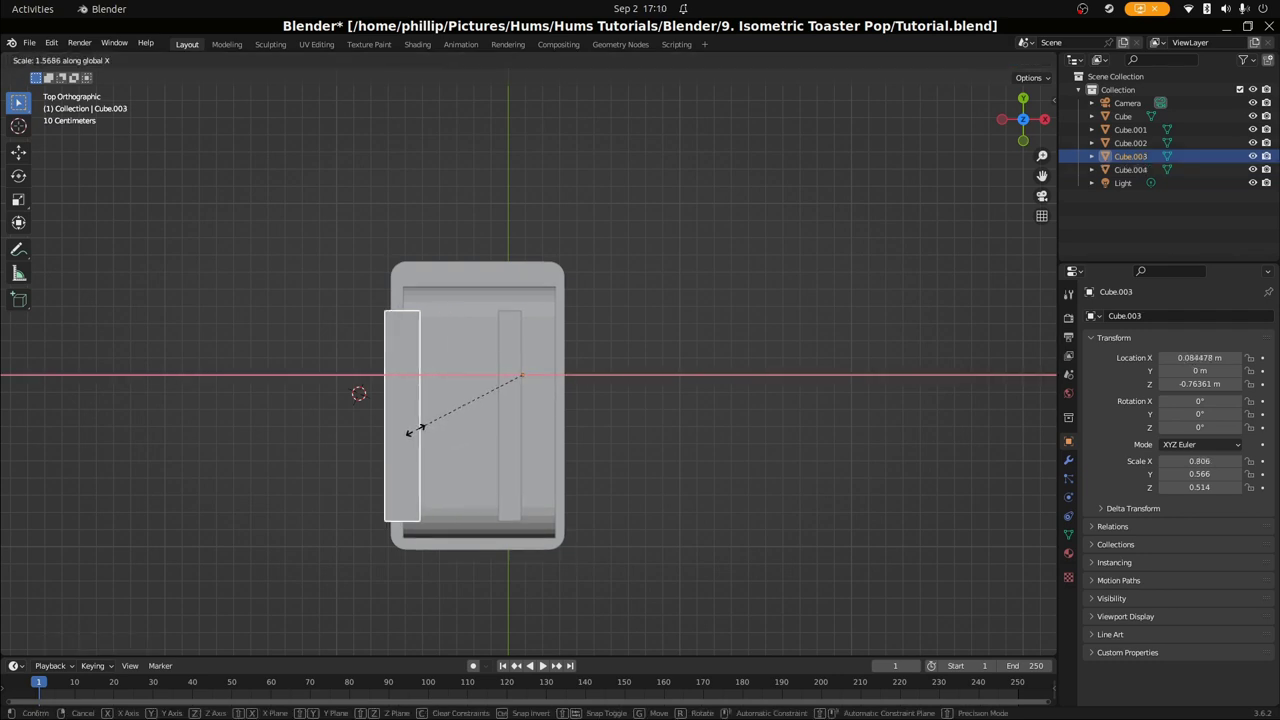
pyautogui.click(421, 434)
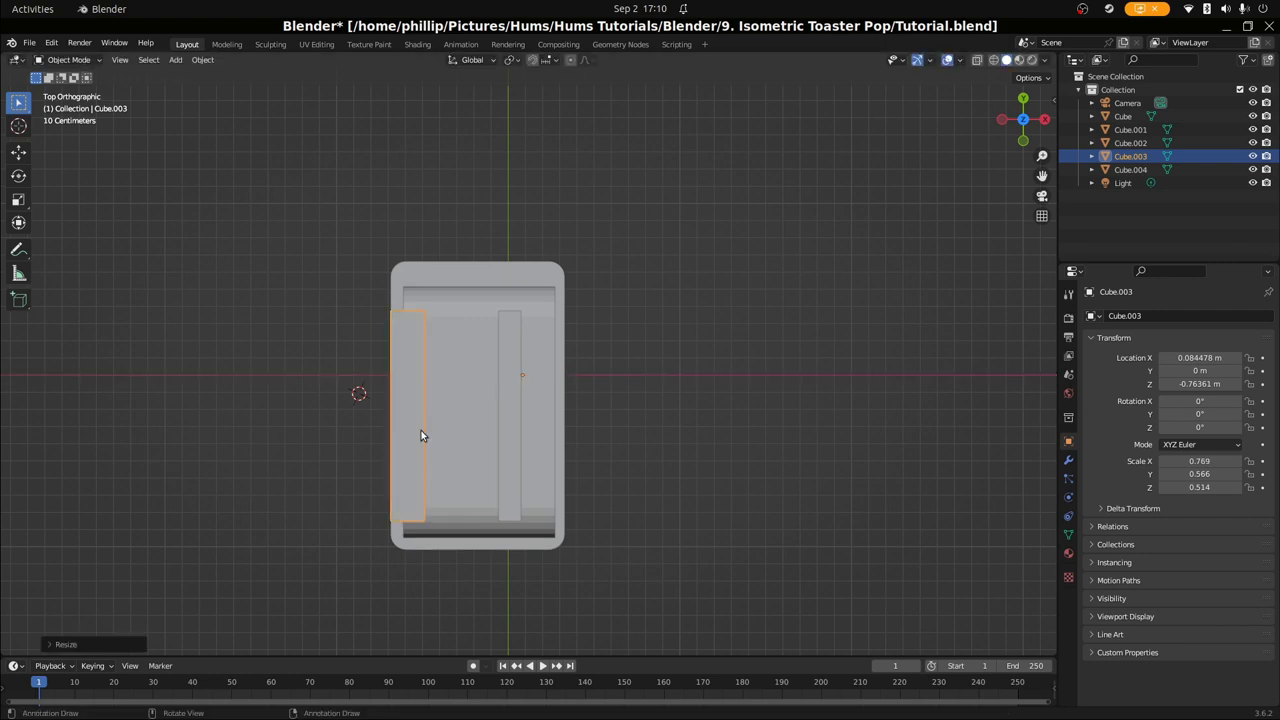
pyautogui.press('g')
pyautogui.press('x')
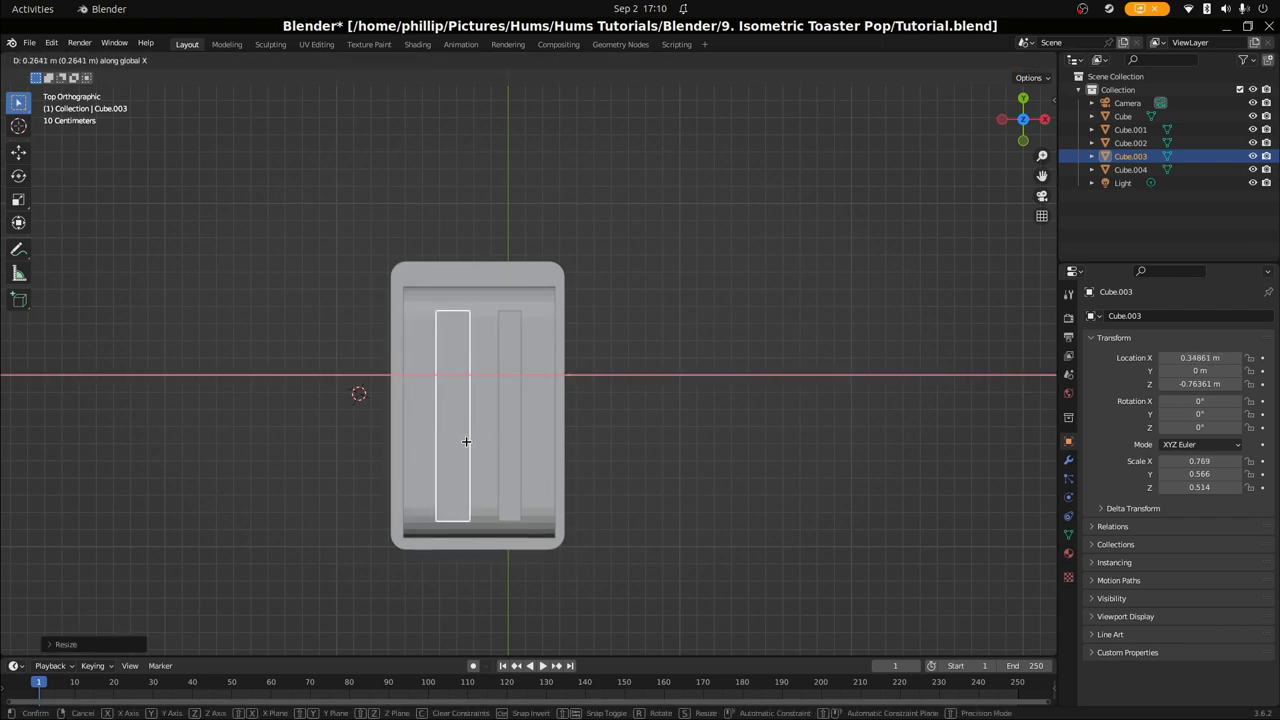
pyautogui.click(468, 441)
pyautogui.click(495, 454)
pyautogui.click(516, 476)
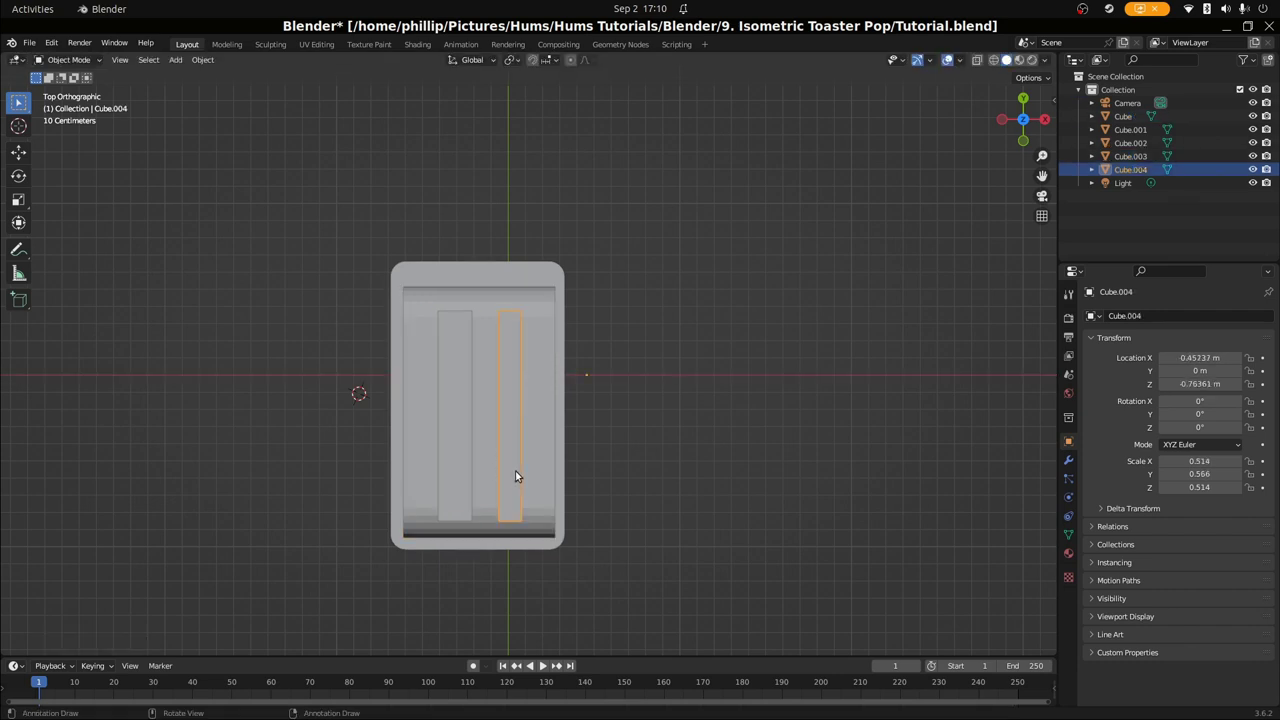
pyautogui.press('Delete')
# Duplicate the slot block beside itself along X, then center both blocks on the body
pyautogui.click(458, 469)
pyautogui.hotkey('shift', 'd')
pyautogui.press('x')
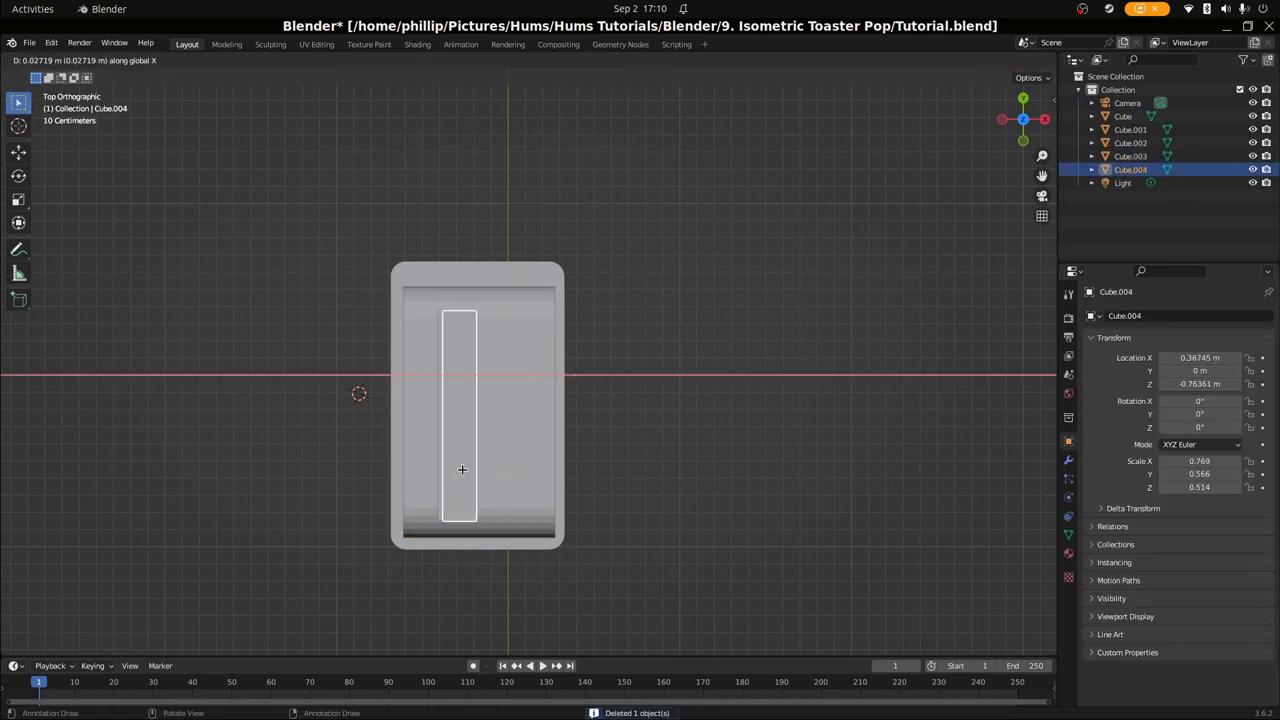
pyautogui.click(514, 477)
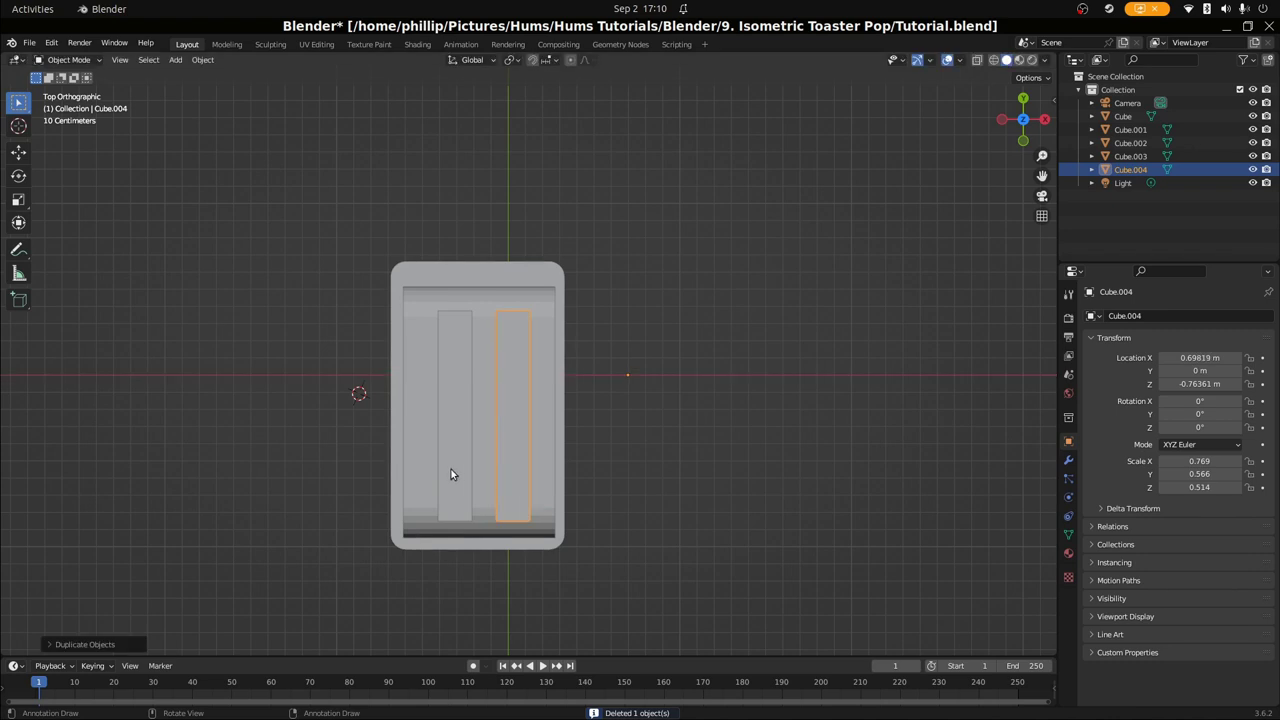
pyautogui.keyDown('shift'); pyautogui.click(451, 469); pyautogui.keyUp('shift')
pyautogui.press('g')
pyautogui.press('x')
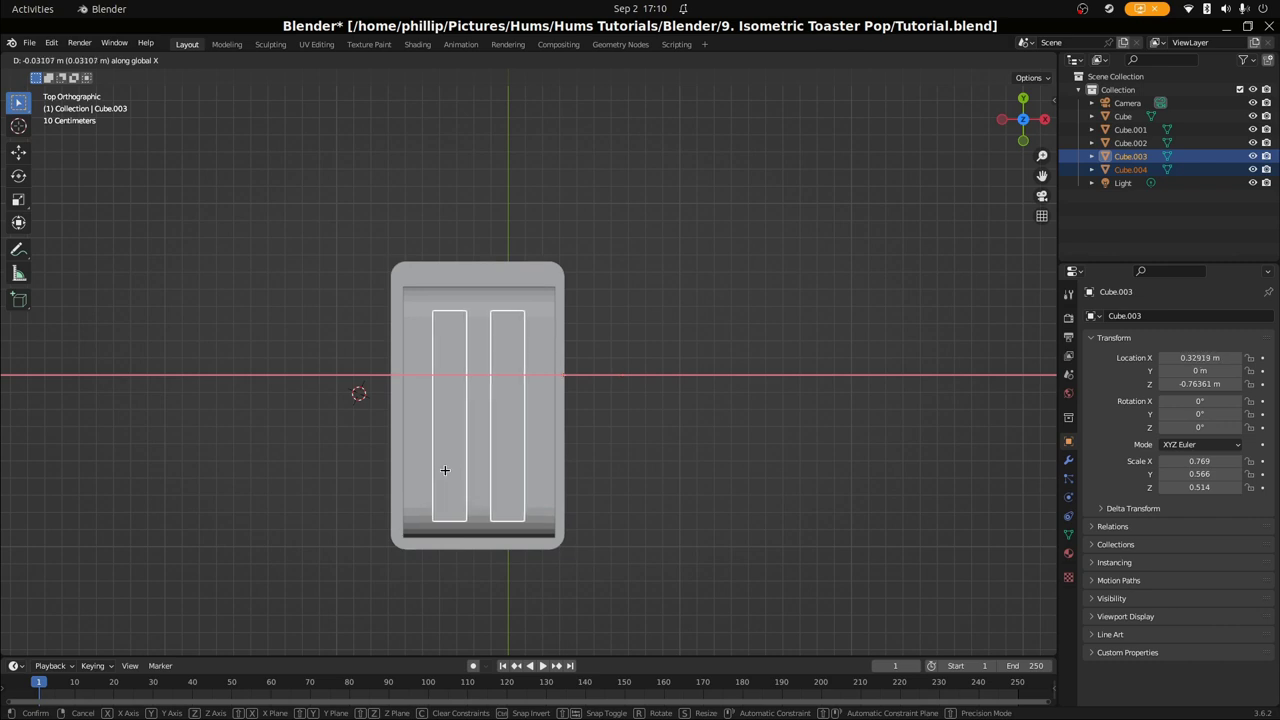
pyautogui.click(445, 470)
# Join the two slot blocks into one object, Cube.003, and save Tutorial.blend
pyautogui.press('KP_0')
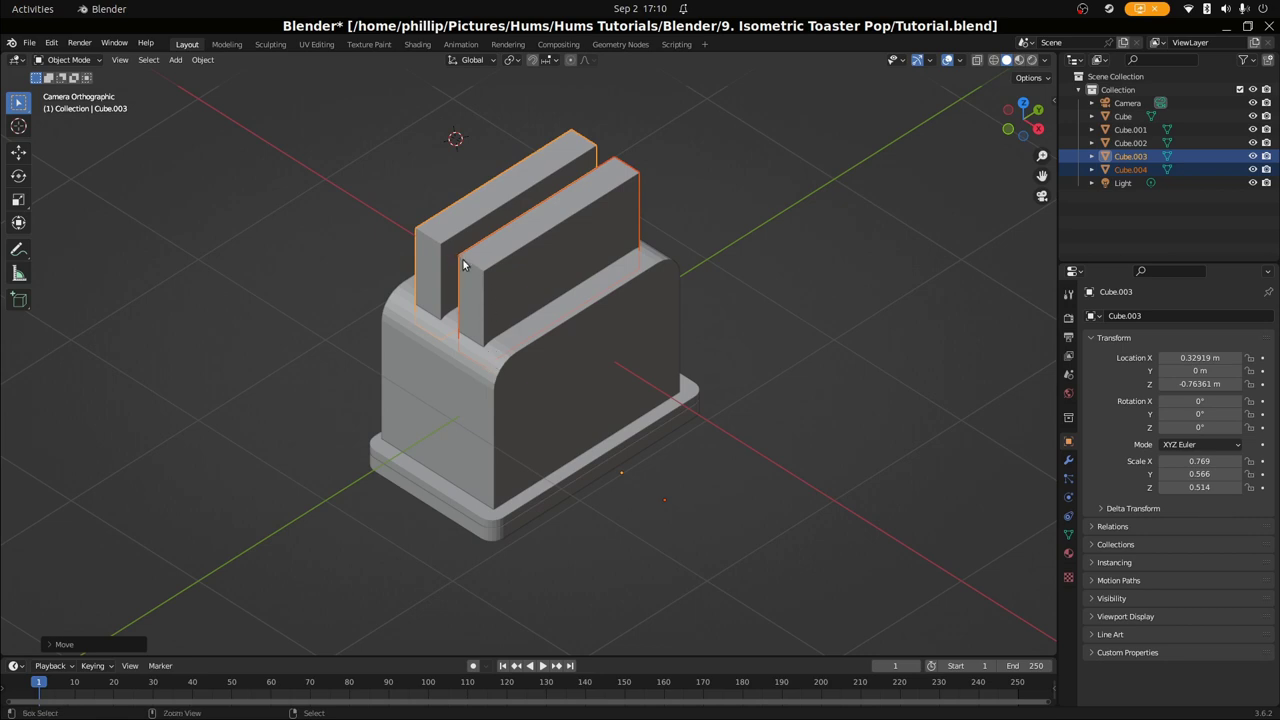
pyautogui.hotkey('ctrl', 'j')
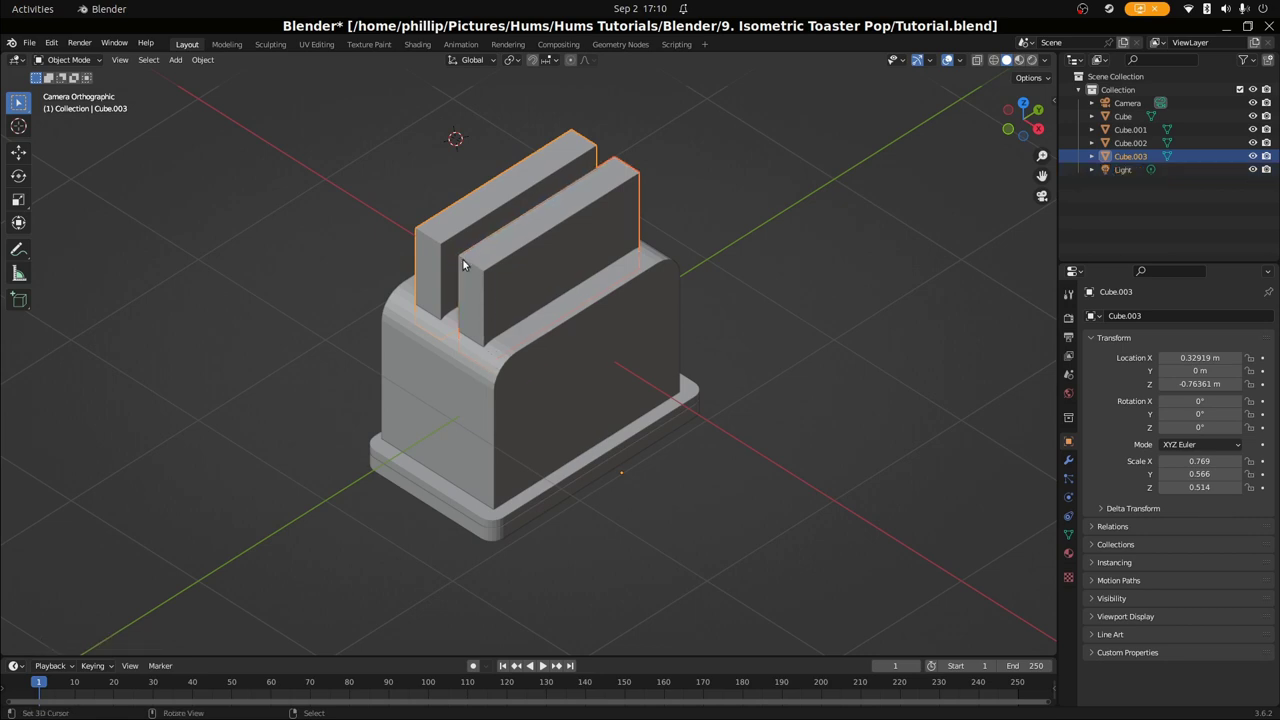
pyautogui.press('Tab')
pyautogui.press('Tab')
pyautogui.press('Tab')
pyautogui.press('Tab')
pyautogui.hotkey('ctrl', 's')
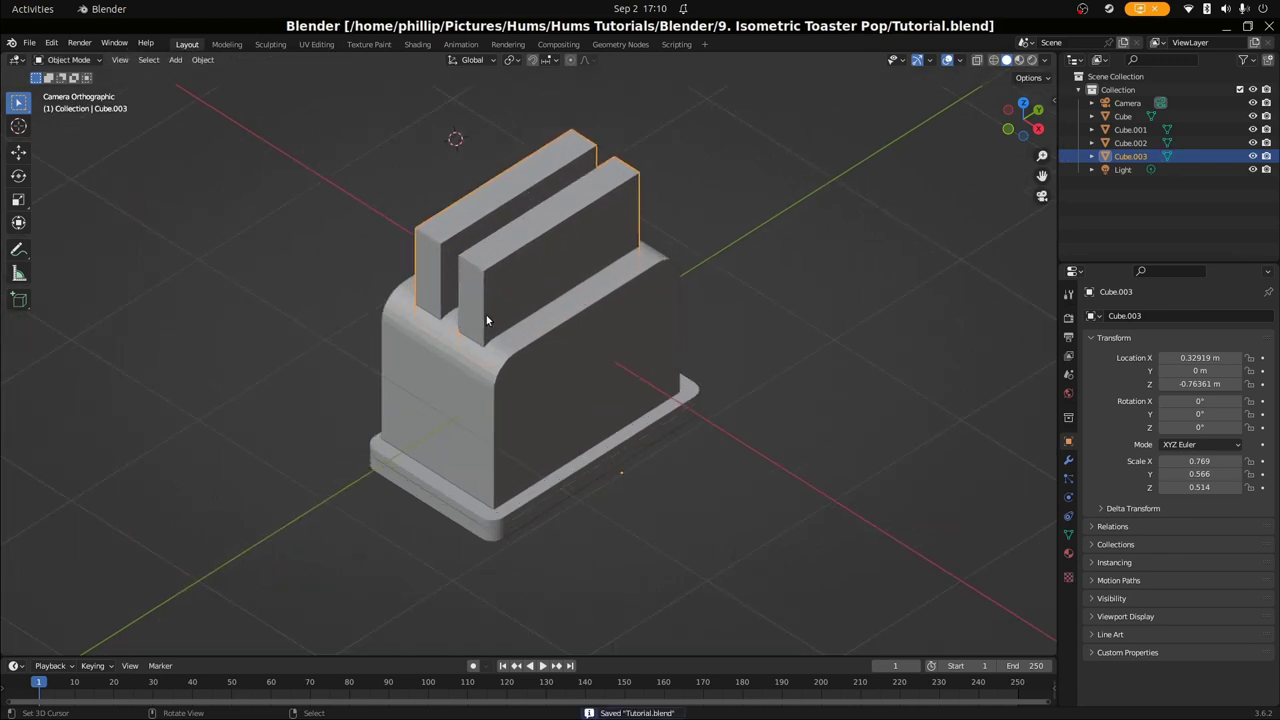
# Toggle X-ray wireframe and lower the slot blocks along Z into the toaster body
pyautogui.moveTo(487, 320); pyautogui.dragTo(620, 318, button='middle')
pyautogui.scroll(-5, 520, 315)
pyautogui.press('Tab')
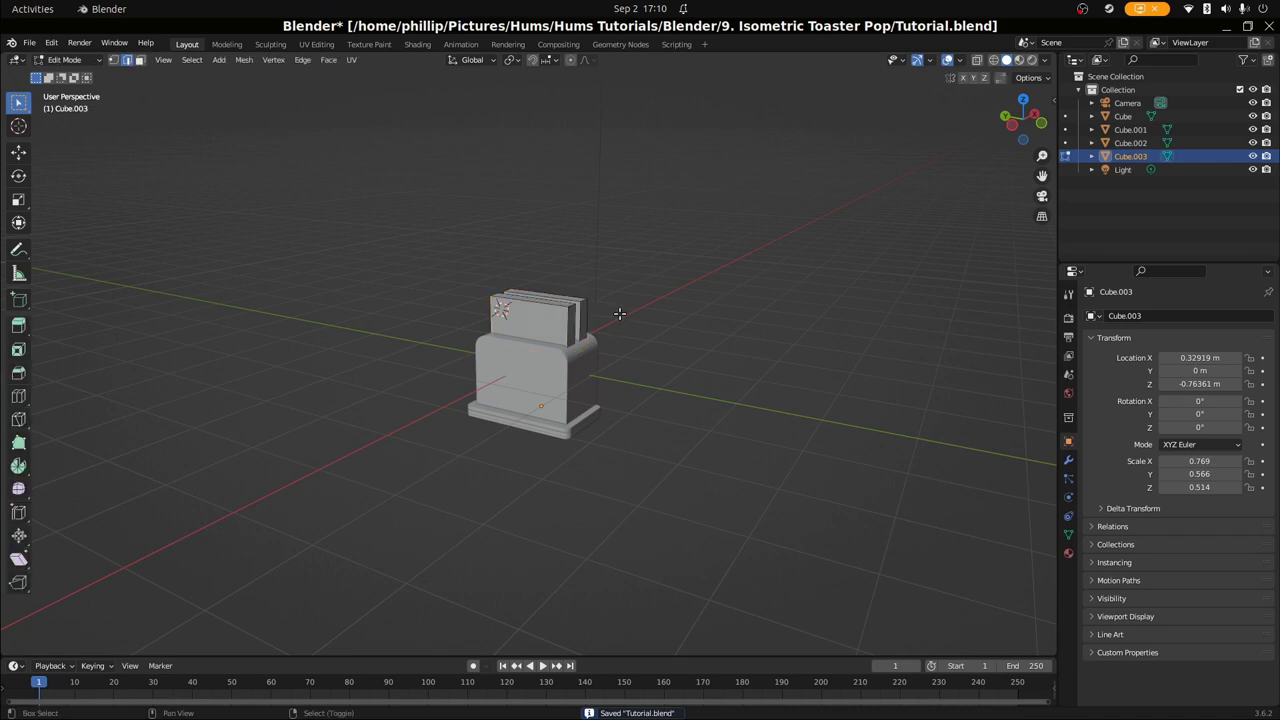
pyautogui.hotkey('shift', 'z')
pyautogui.scroll(4, 573, 341)
pyautogui.scroll(1, 573, 341)
pyautogui.press('Tab')
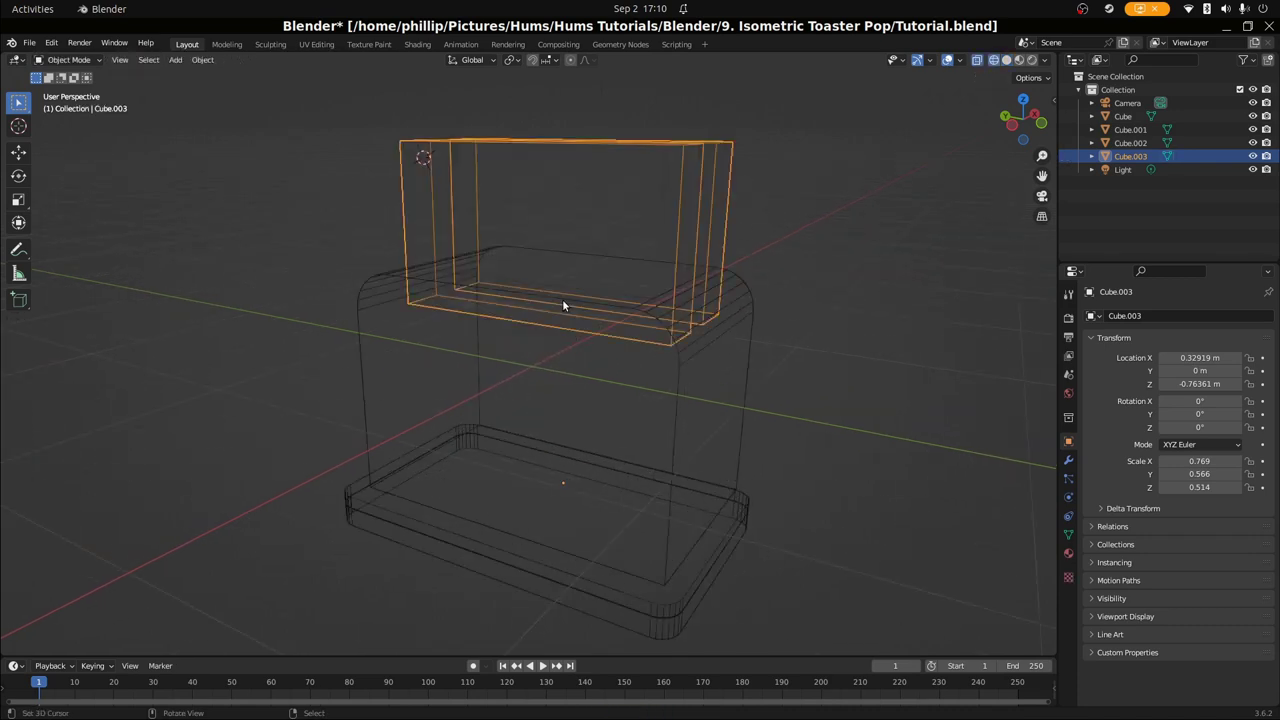
pyautogui.press('g')
pyautogui.press('z')
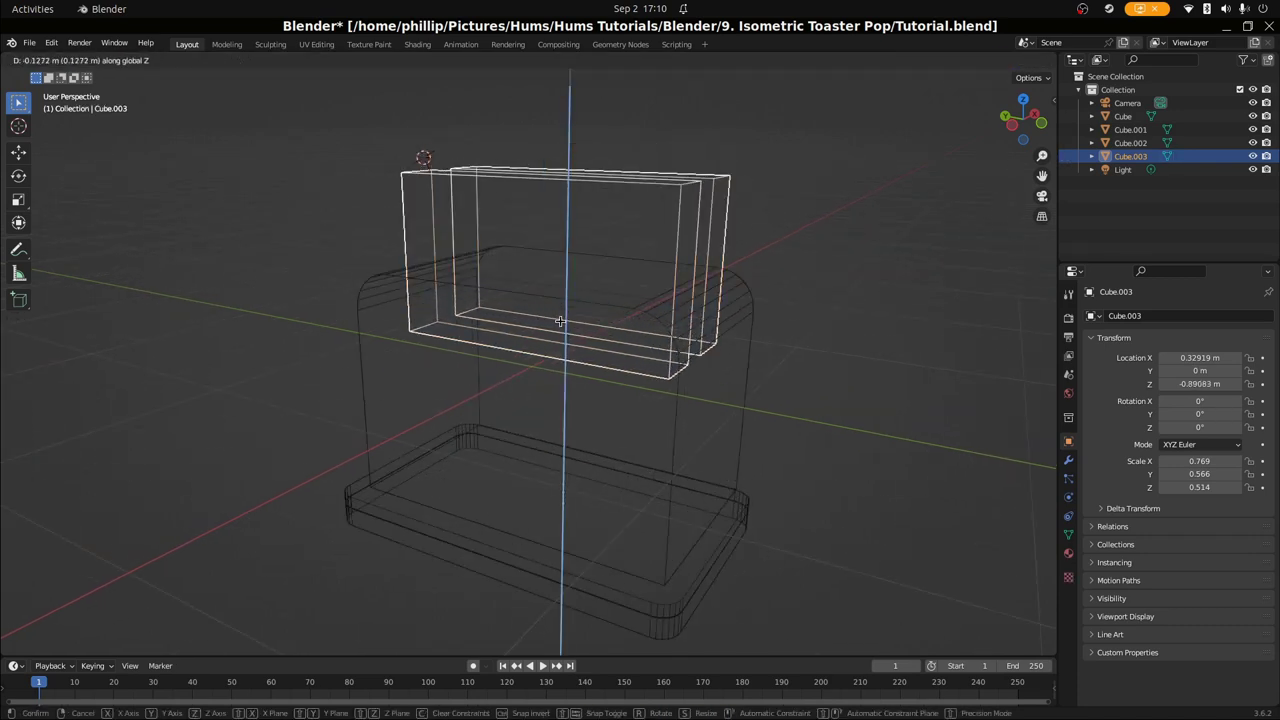
pyautogui.click(557, 339)
# Inspect the lowered slot blocks from the camera and front views
pyautogui.press('Tab')
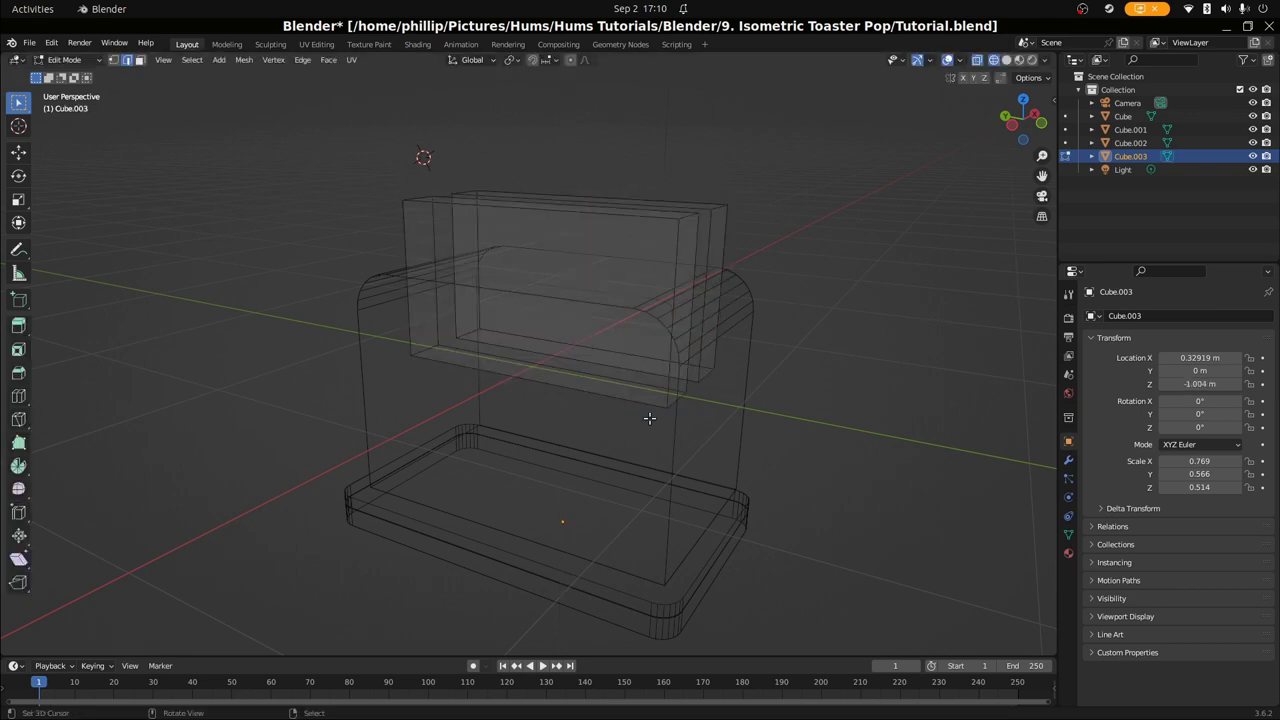
pyautogui.press('KP_0')
pyautogui.scroll(2, 467, 410)
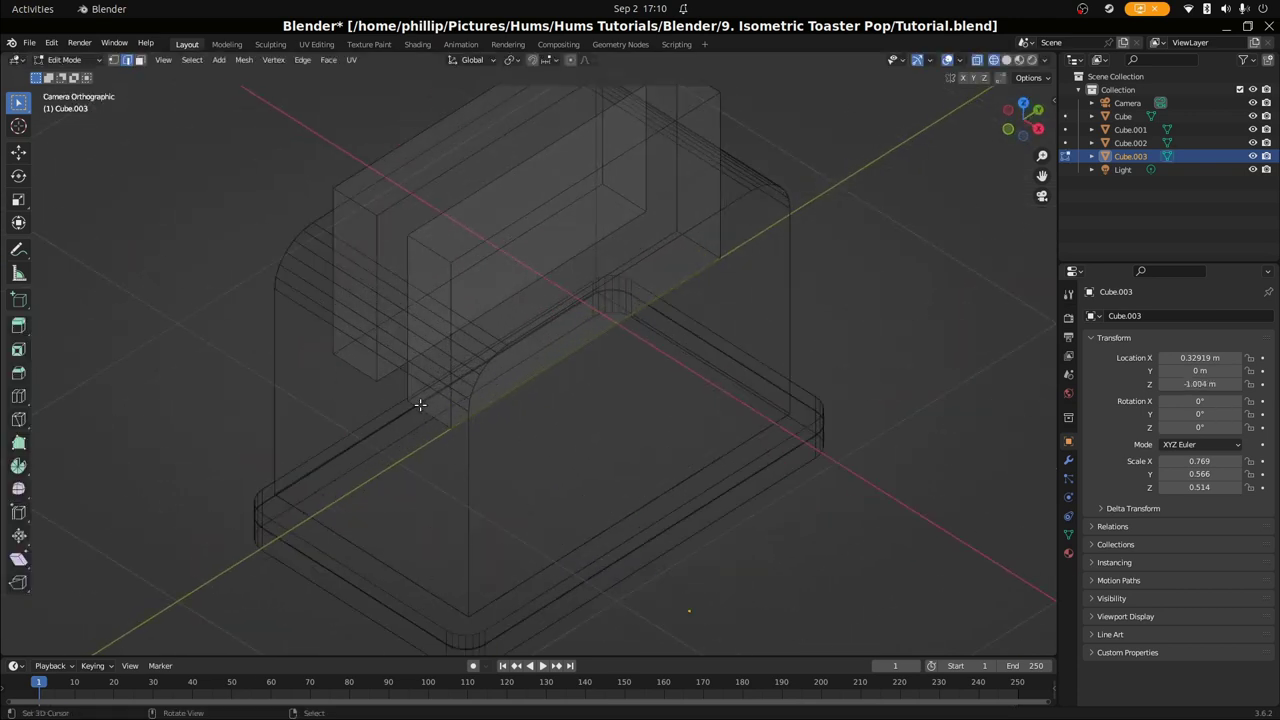
pyautogui.moveTo(420, 400); pyautogui.dragTo(338, 331, button='middle')
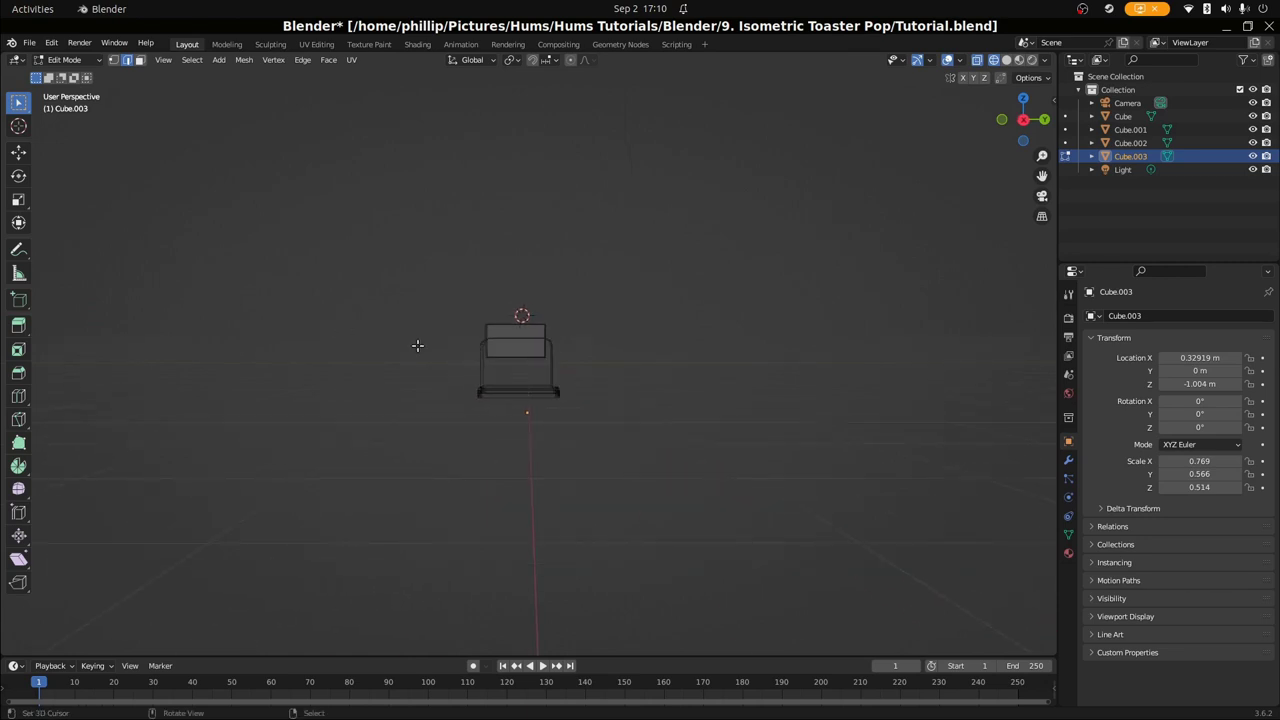
pyautogui.press('KP_0')
pyautogui.press('Tab')
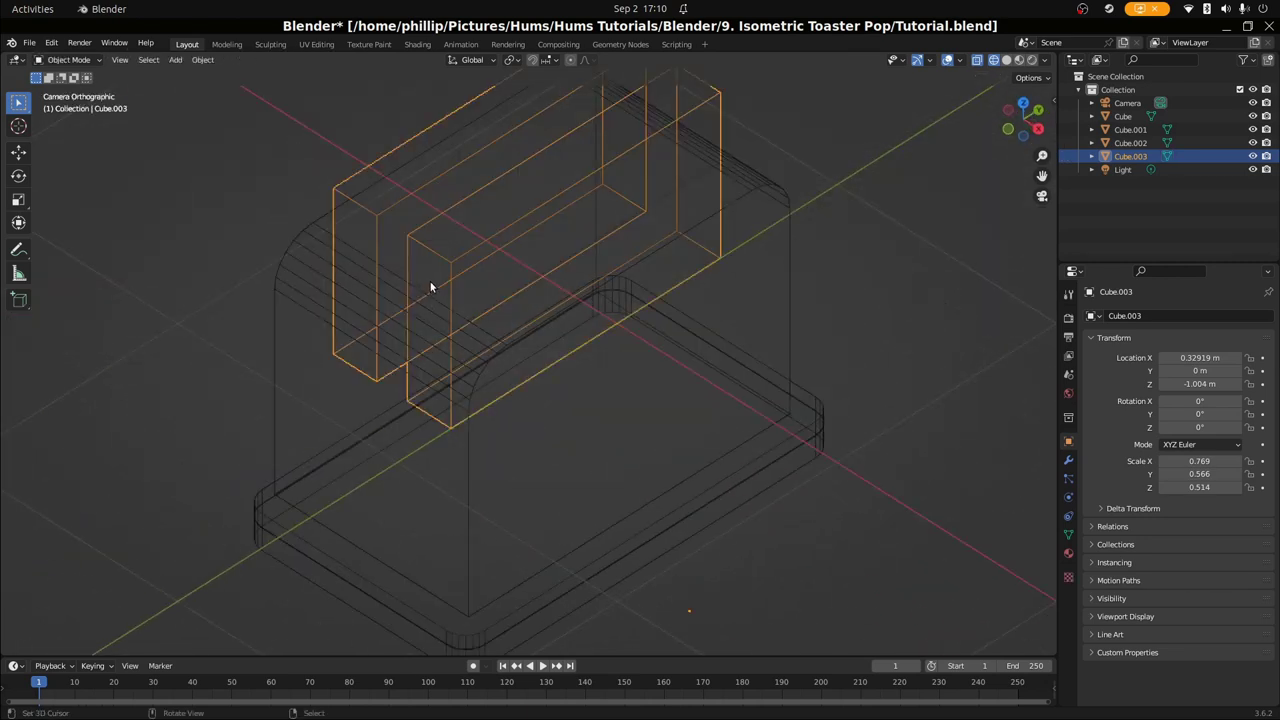
# Nudge the slot blocks along Y to 0.02073 m
pyautogui.press('g')
pyautogui.press('z')
pyautogui.press('y')
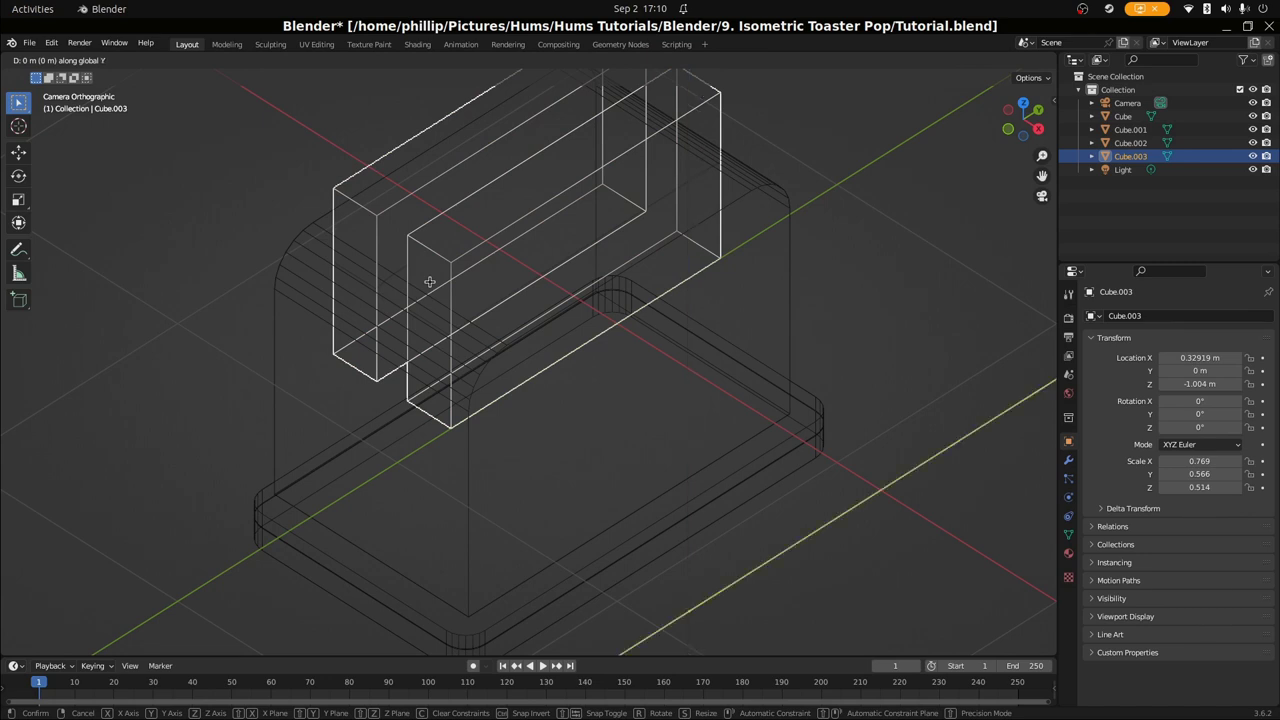
pyautogui.click(436, 286)
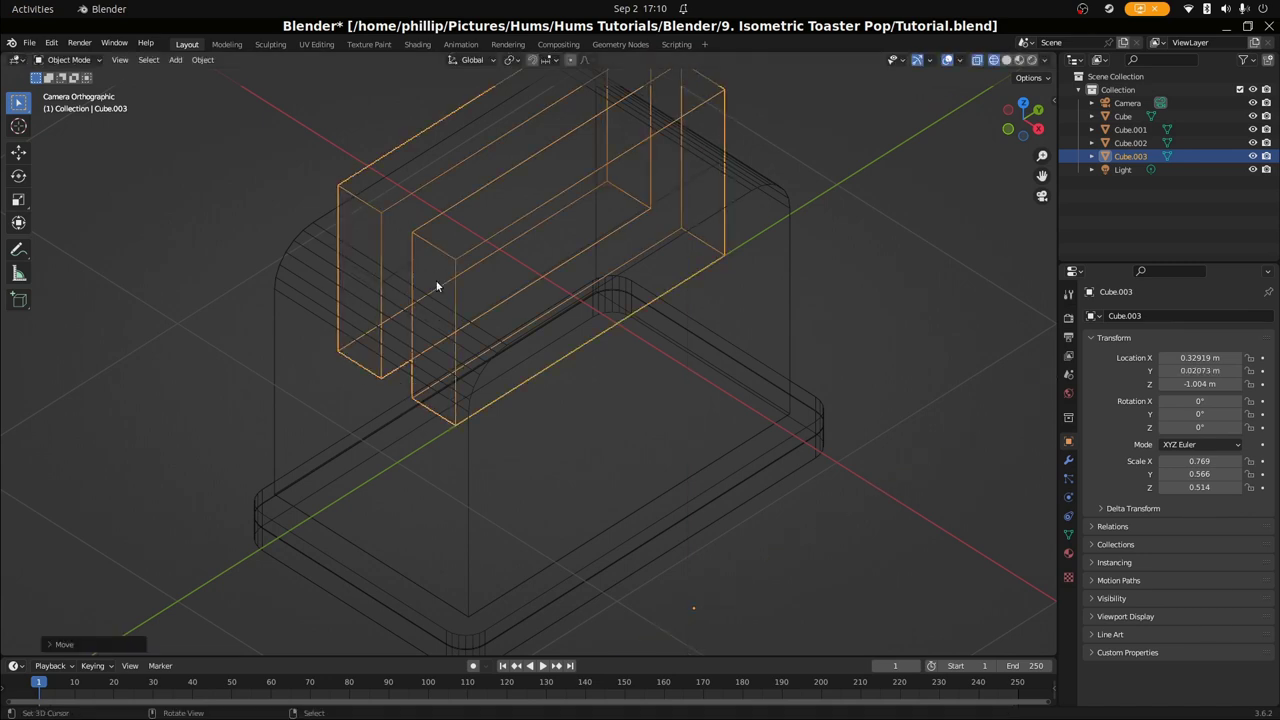
pyautogui.press('g')
pyautogui.press('z')
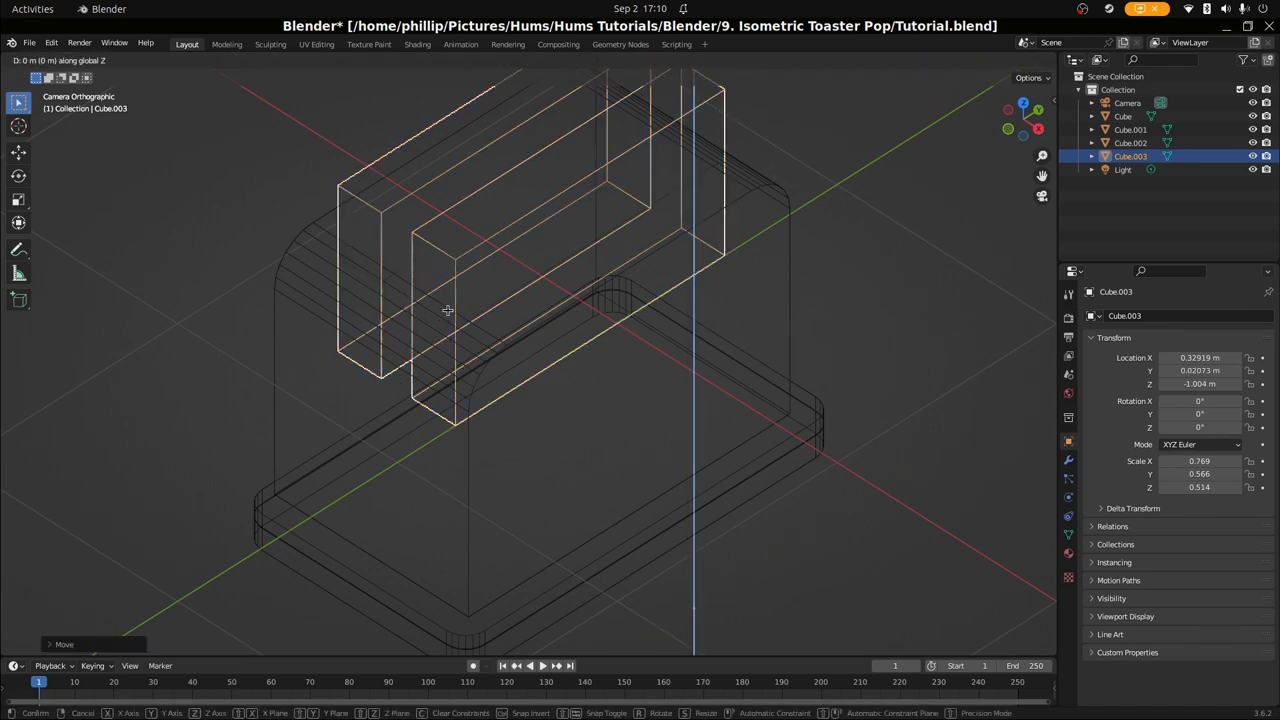
pyautogui.press('Escape')
pyautogui.scroll(-2, 534, 359)
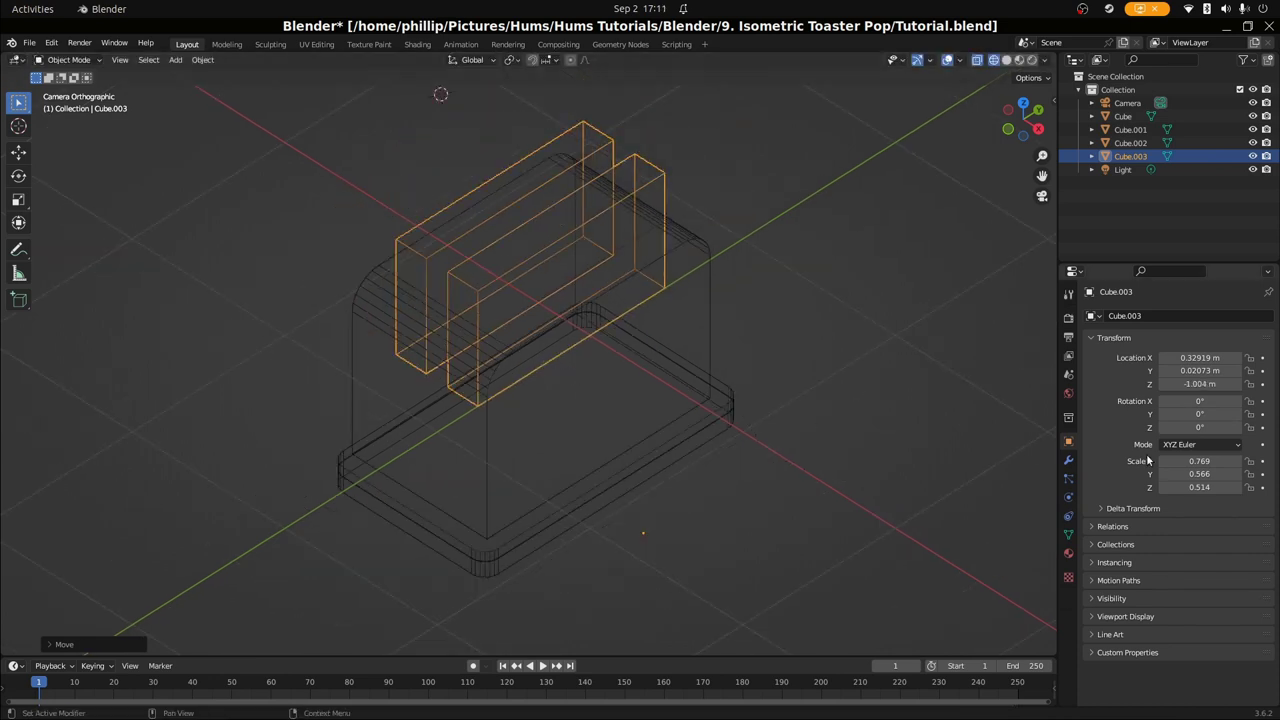
# Add a Boolean modifier to the slot blocks by mistake, then remove it
pyautogui.click(1068, 463)
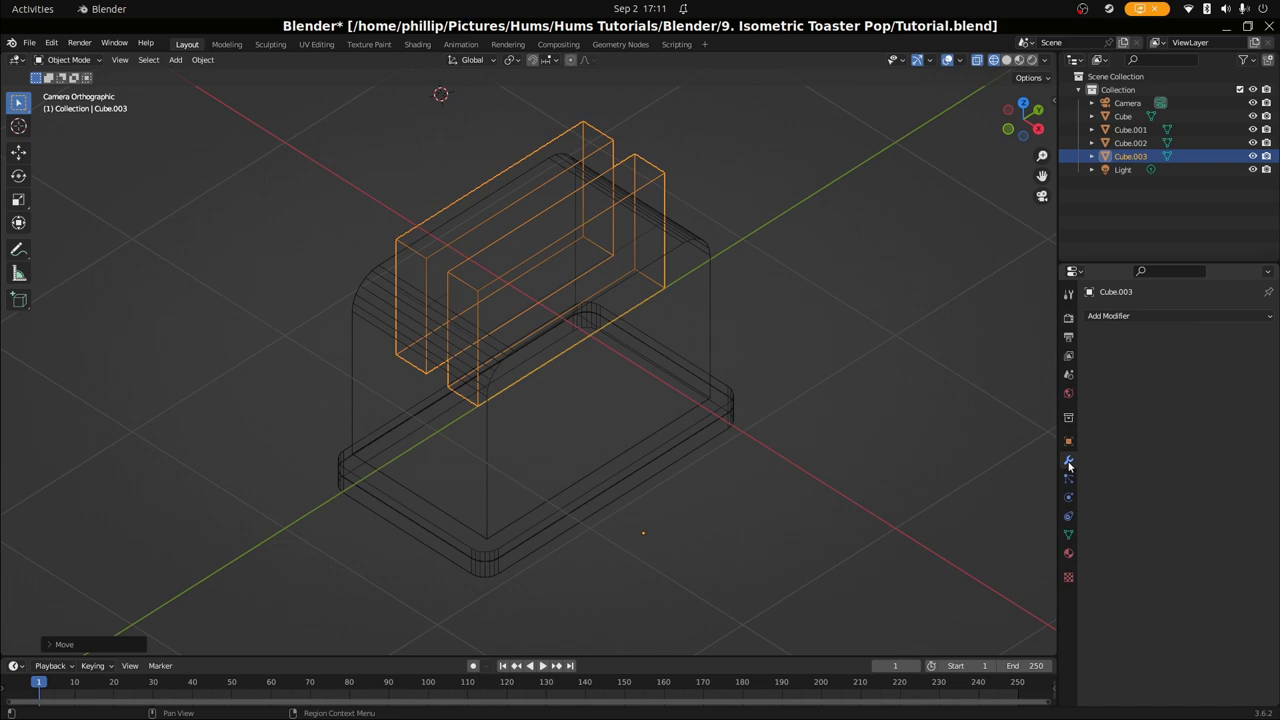
pyautogui.click(1127, 318)
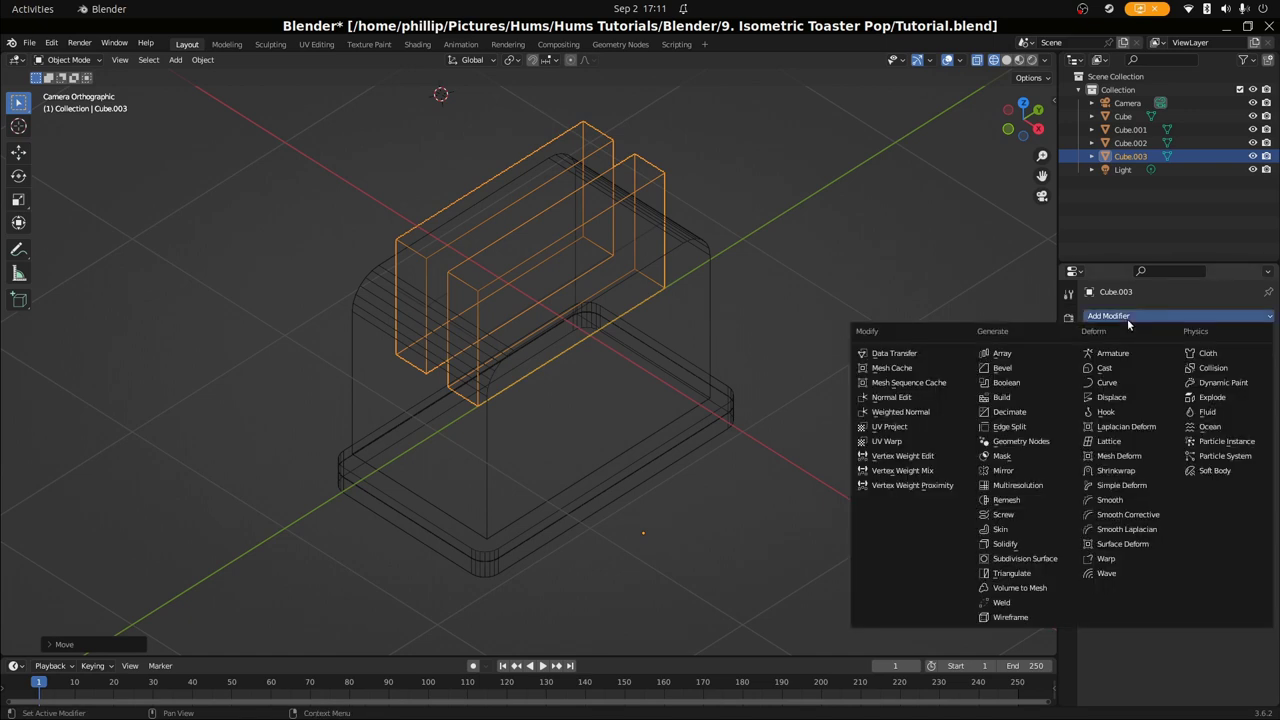
pyautogui.click(1019, 383)
pyautogui.scroll(2, 554, 349)
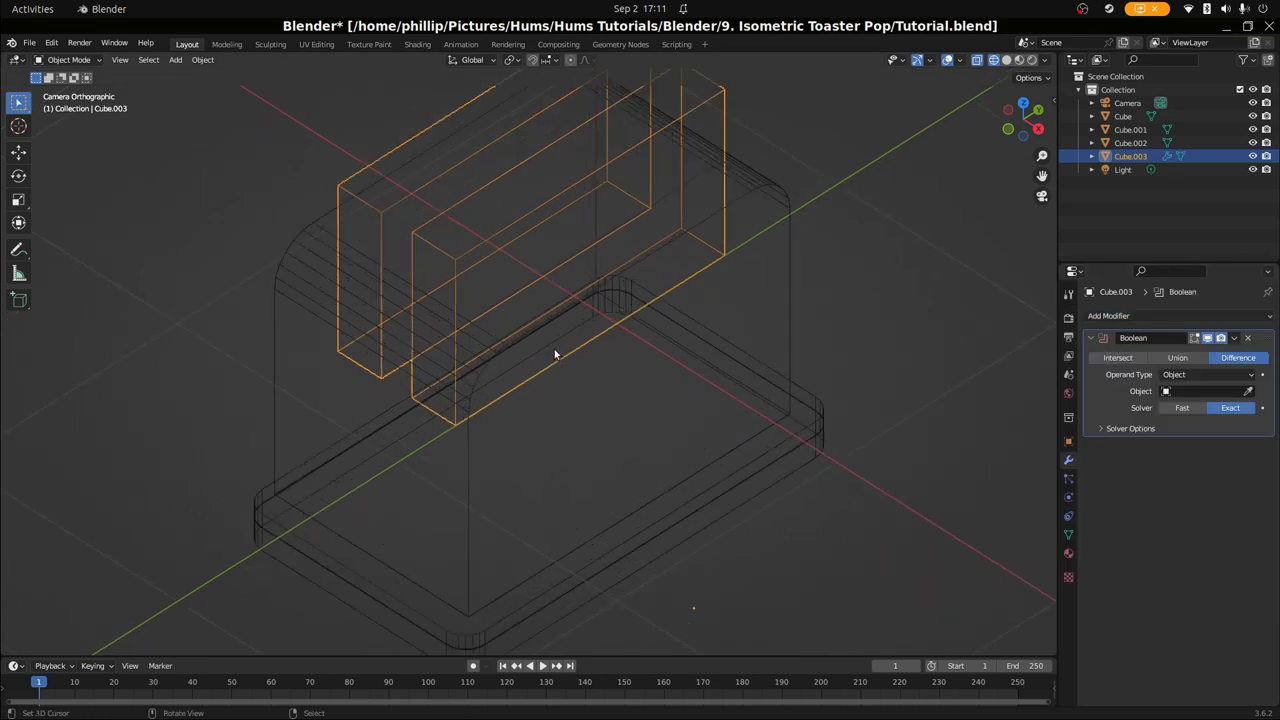
pyautogui.scroll(-2, 450, 357)
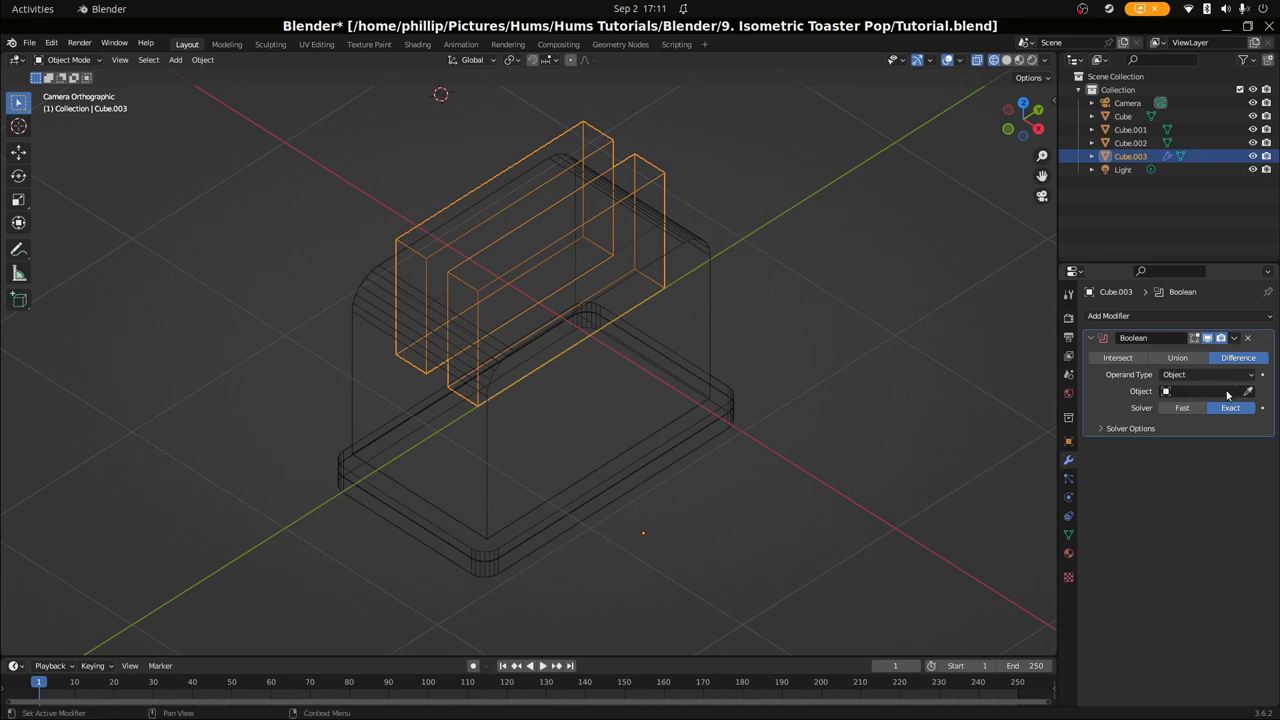
pyautogui.click(1245, 338)
# Give the toaster body a Boolean Difference modifier using Cube.003 as the cutter
pyautogui.click(565, 464)
pyautogui.click(488, 490)
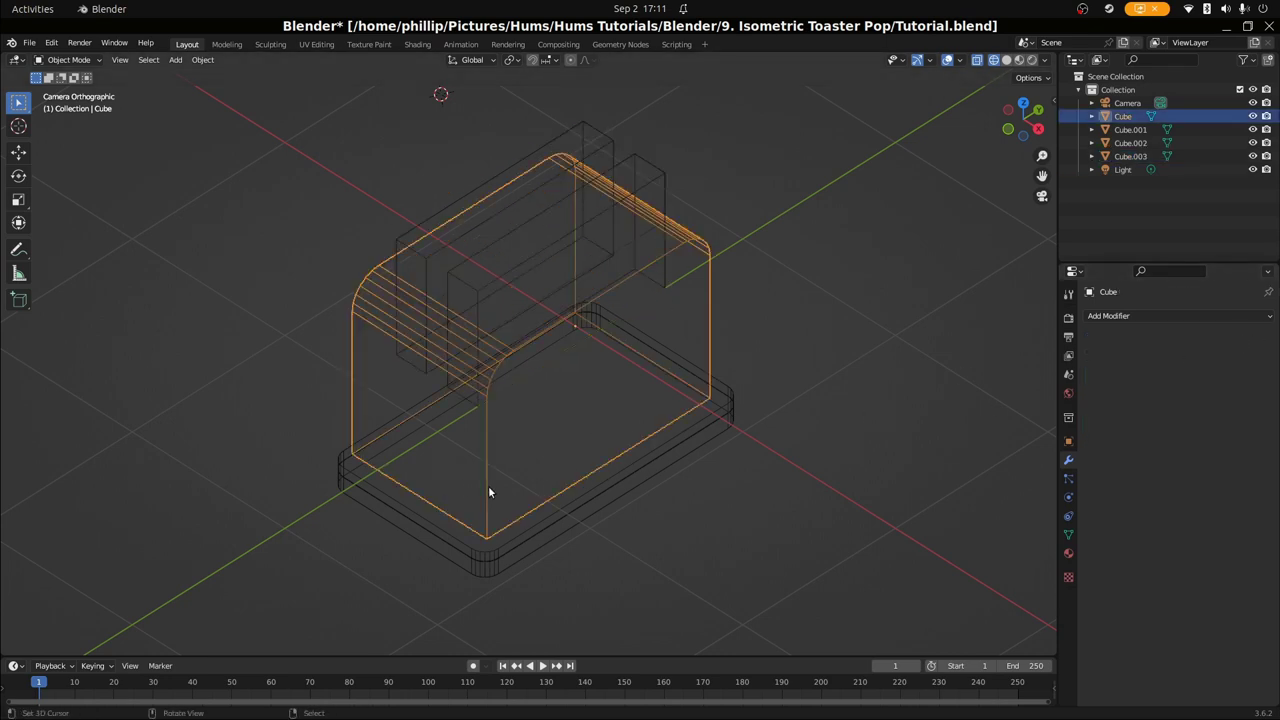
pyautogui.click(1180, 315)
pyautogui.click(1112, 387)
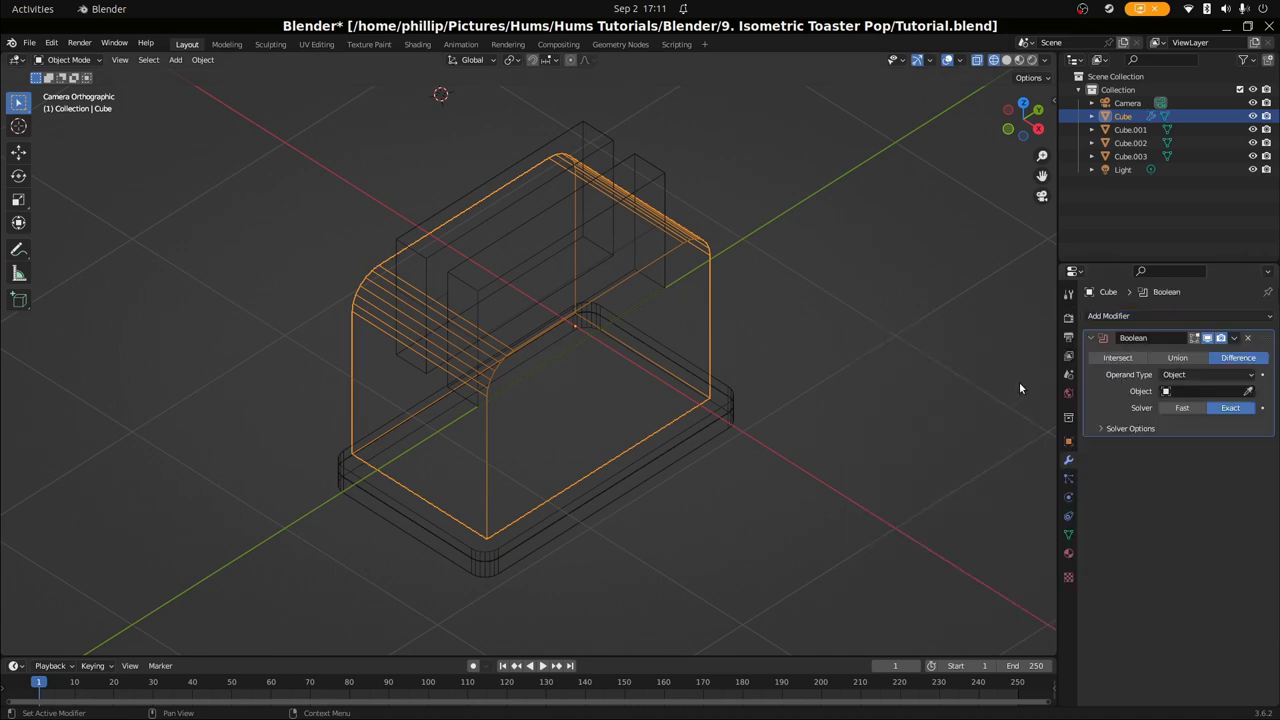
pyautogui.click(1248, 391)
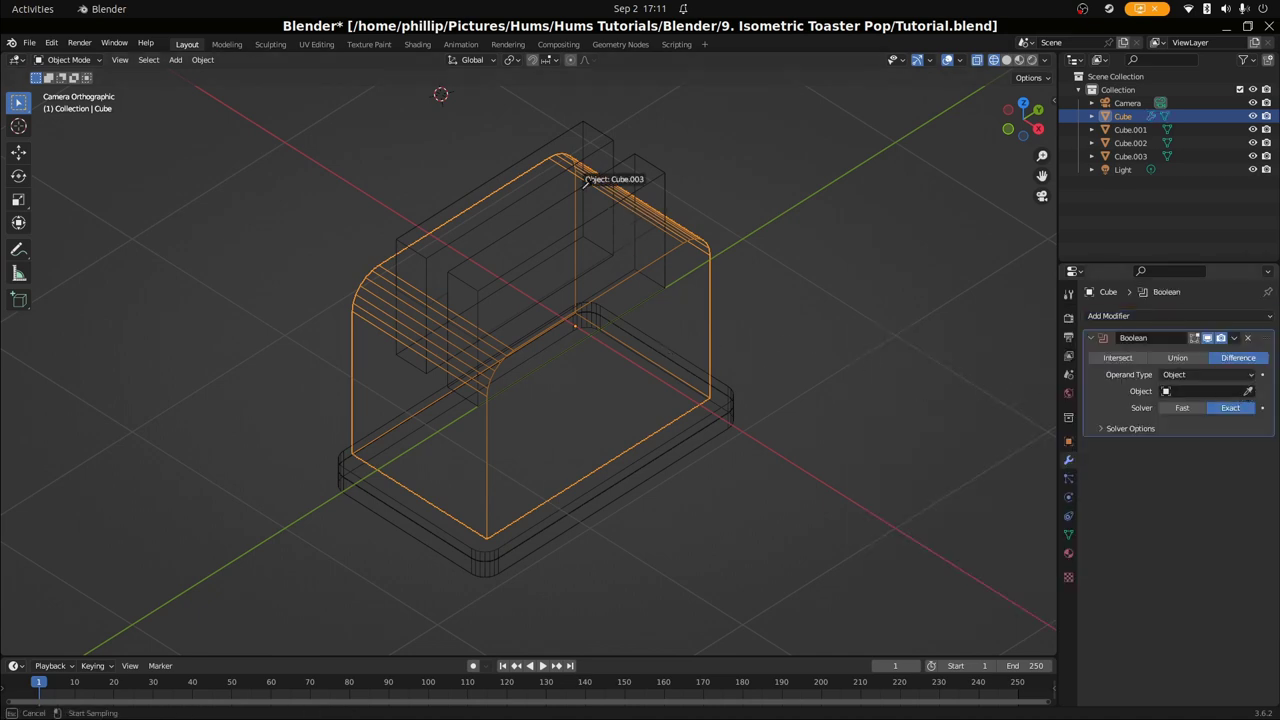
pyautogui.click(592, 118)
# Inspect the carved top slots, then hide the Cube.003 slot blocks
pyautogui.scroll(2, 560, 232)
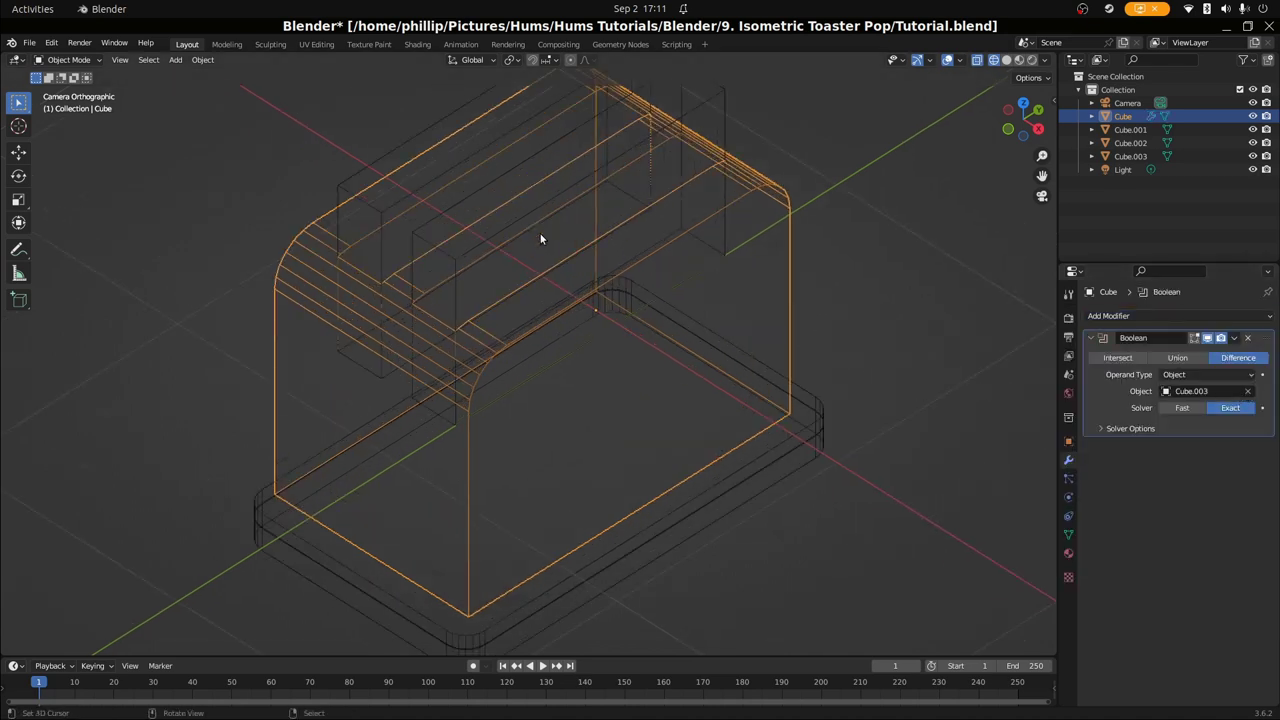
pyautogui.moveTo(414, 286); pyautogui.dragTo(371, 243, button='middle')
pyautogui.scroll(3, 446, 327)
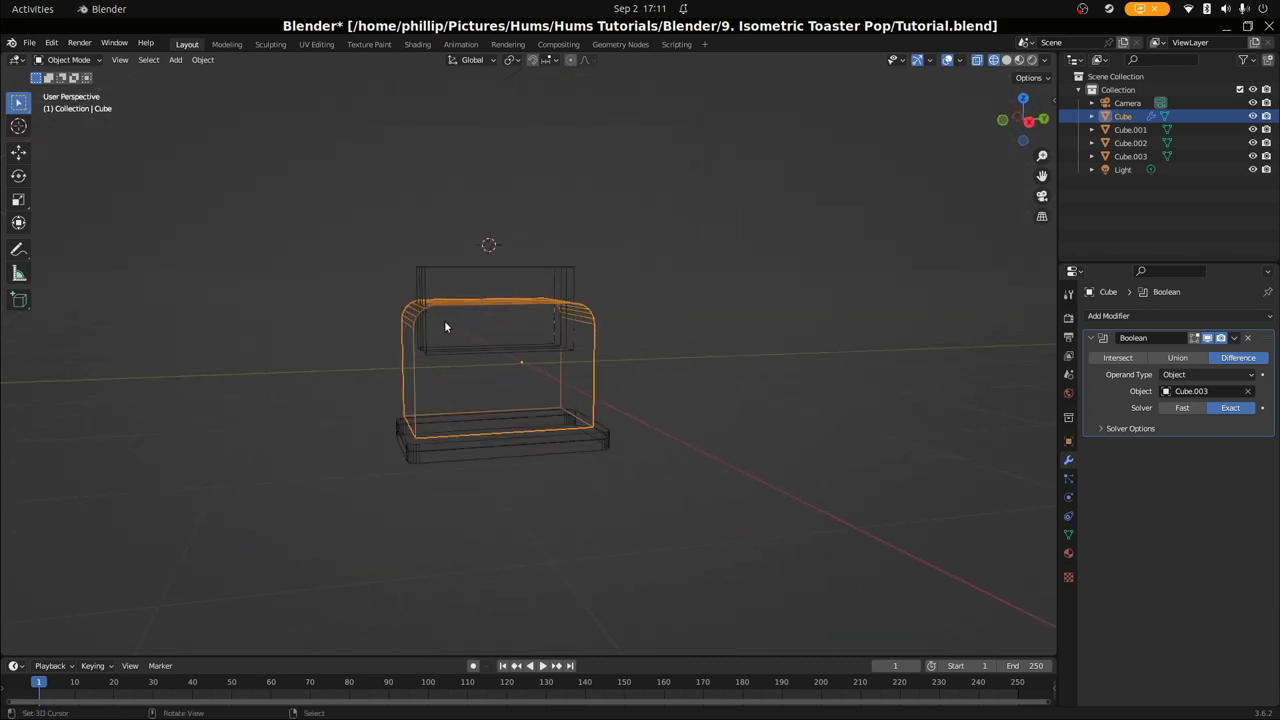
pyautogui.scroll(2, 446, 327)
pyautogui.moveTo(411, 363); pyautogui.dragTo(449, 371, button='middle')
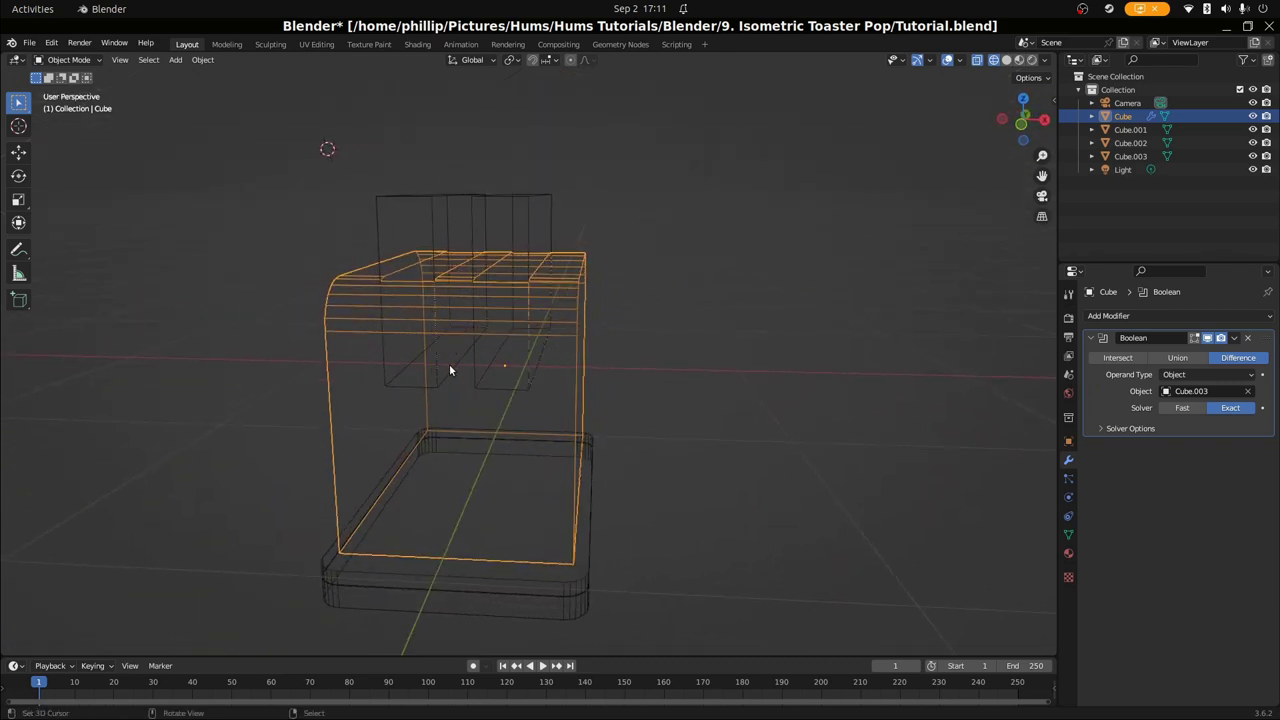
pyautogui.moveTo(477, 269); pyautogui.dragTo(501, 386, button='middle')
pyautogui.click(448, 433)
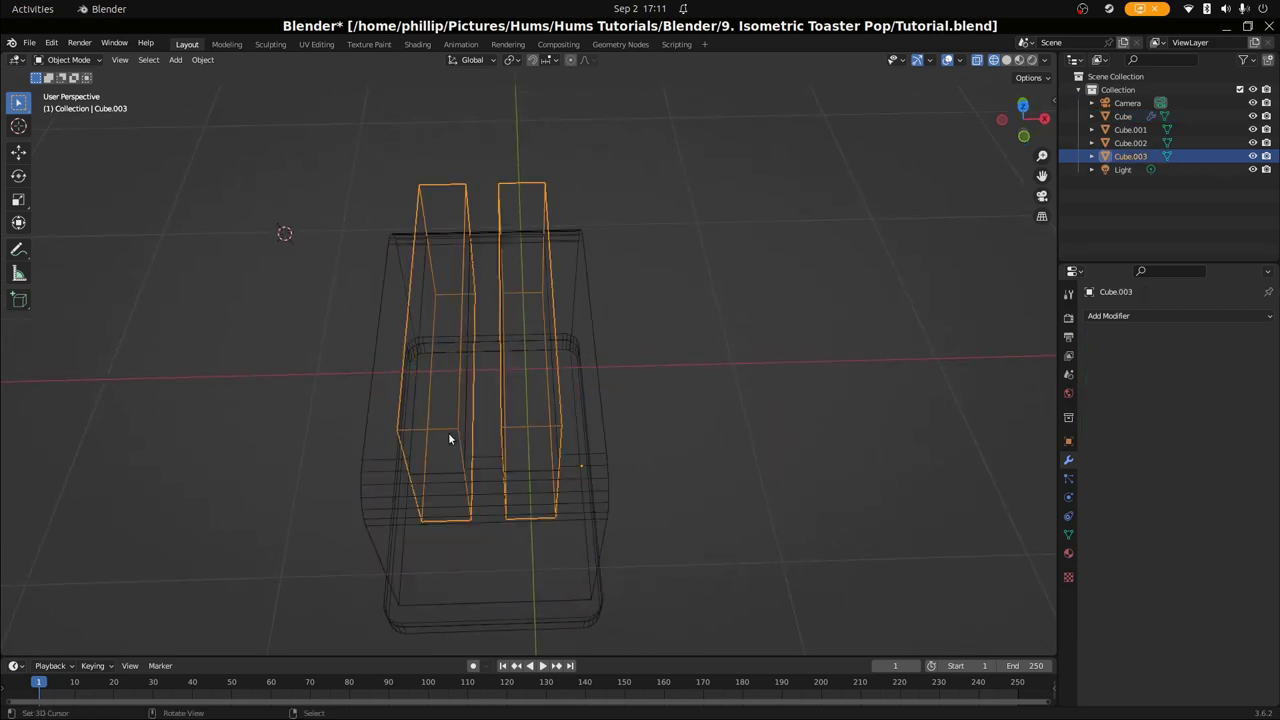
pyautogui.press('h')
pyautogui.moveTo(451, 440); pyautogui.dragTo(401, 389, button='middle')
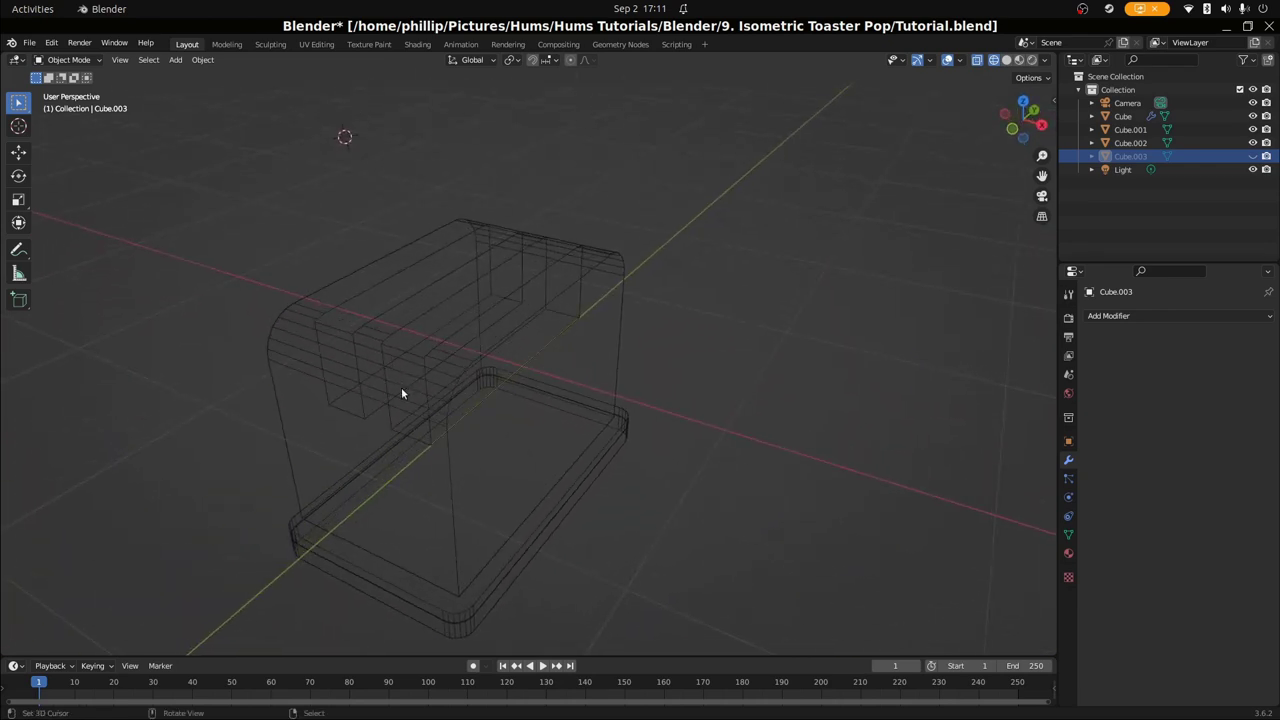
# Return to solid shading and the camera's orthographic view of the toaster
pyautogui.press('KP_0')
pyautogui.hotkey('shift', 'z')
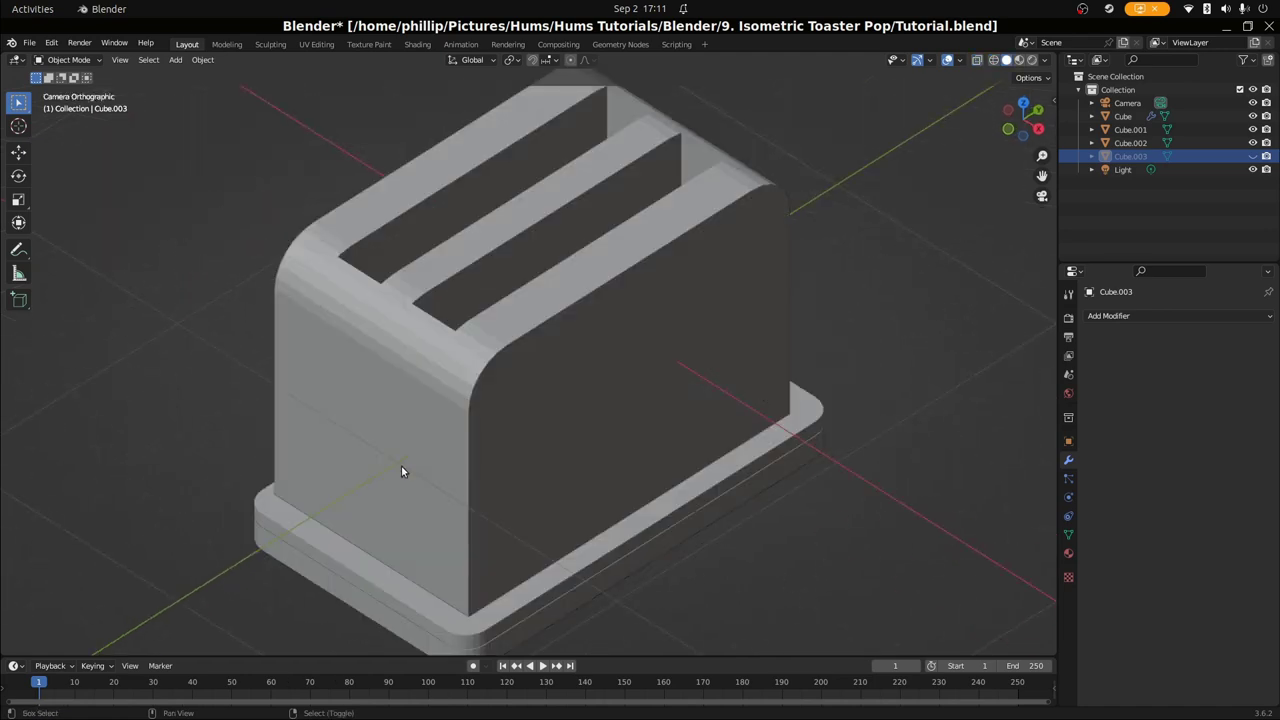
pyautogui.scroll(-2, 401, 470)
pyautogui.scroll(-1, 401, 470)
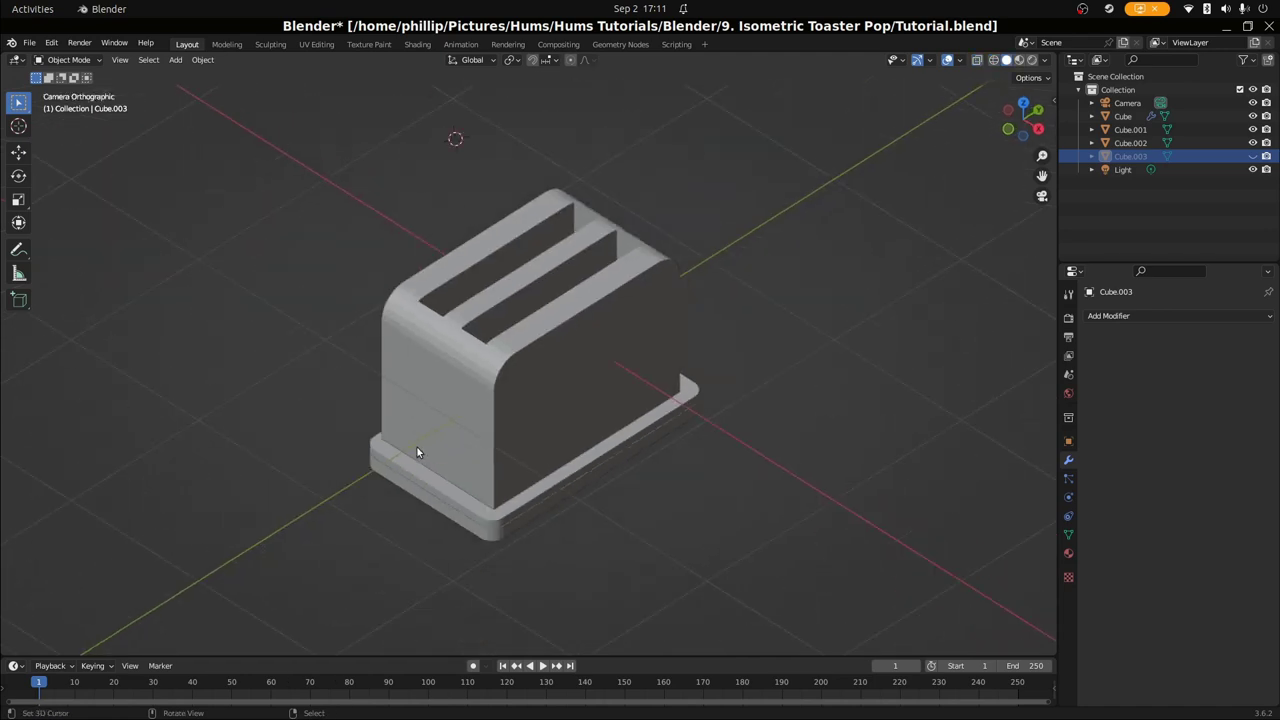
pyautogui.scroll(1, 418, 452)
pyautogui.scroll(-5, 417, 450)
pyautogui.moveTo(418, 448); pyautogui.dragTo(512, 460, button='middle')
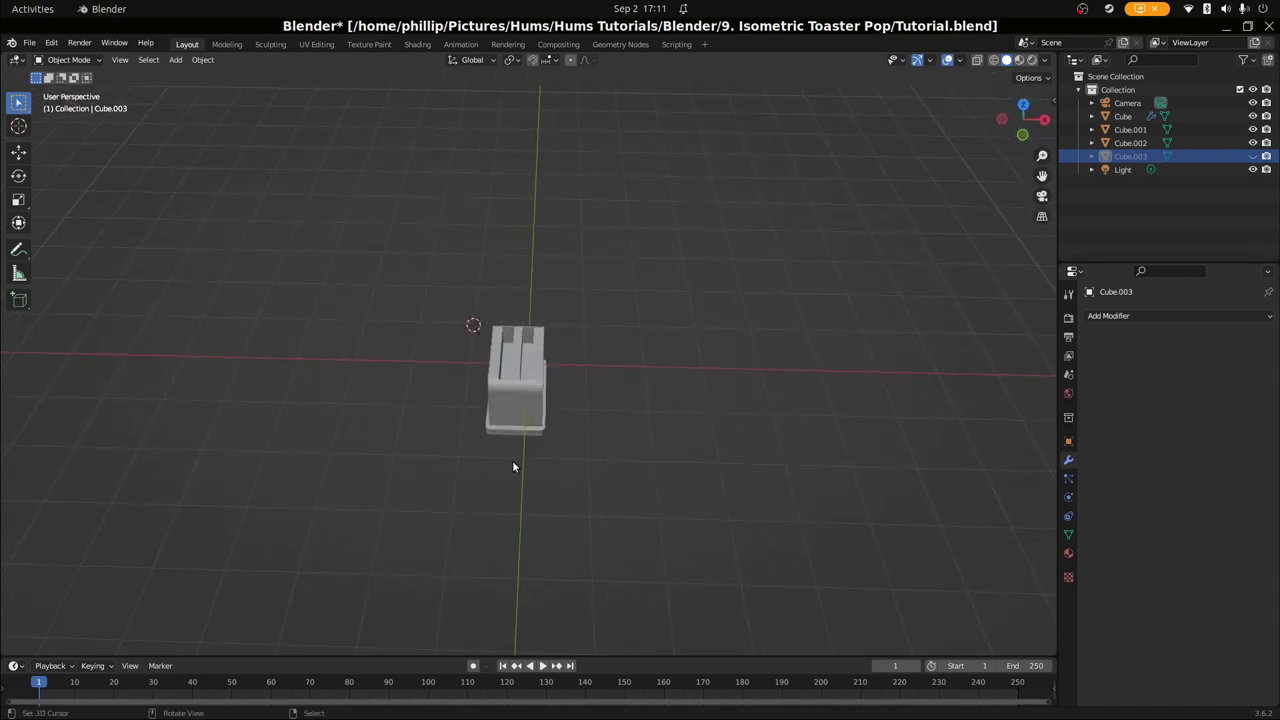
pyautogui.press('KP_0')
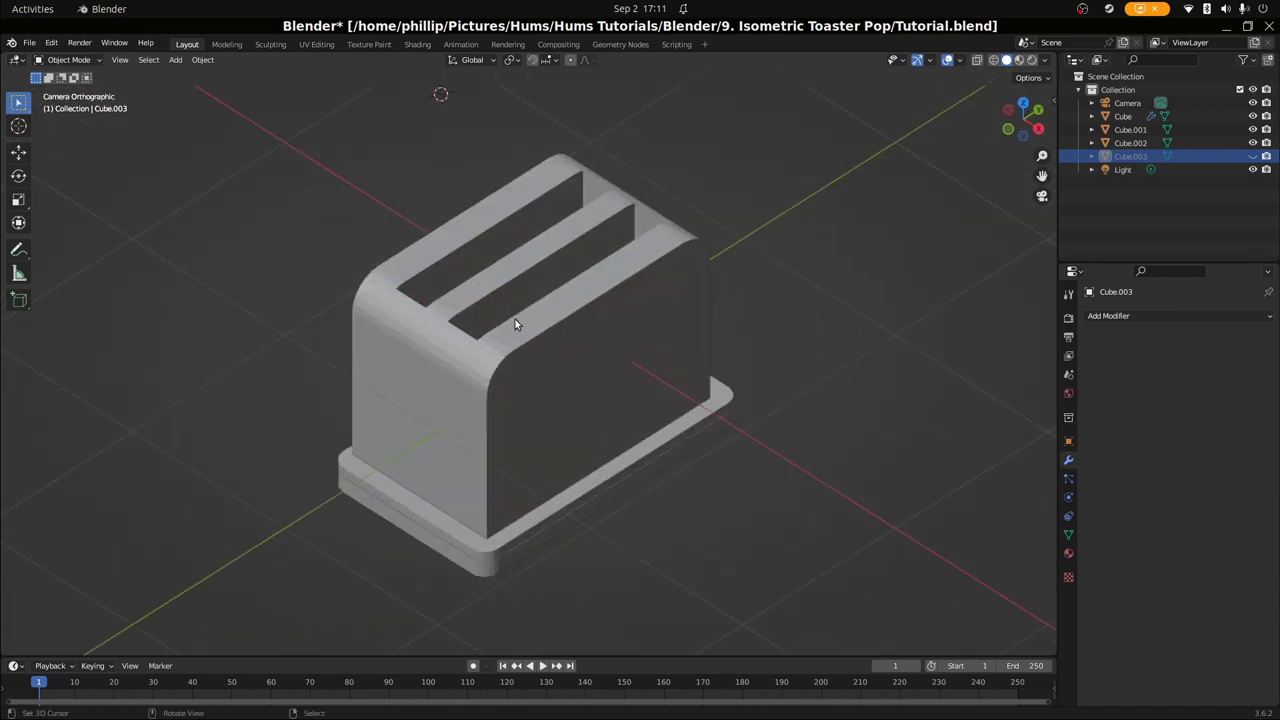
# Reveal Cube.003 and raise its slabs along Z in two moves so the slots are shallower
pyautogui.hotkey('alt', 'h')
pyautogui.press('g')
pyautogui.press('z')
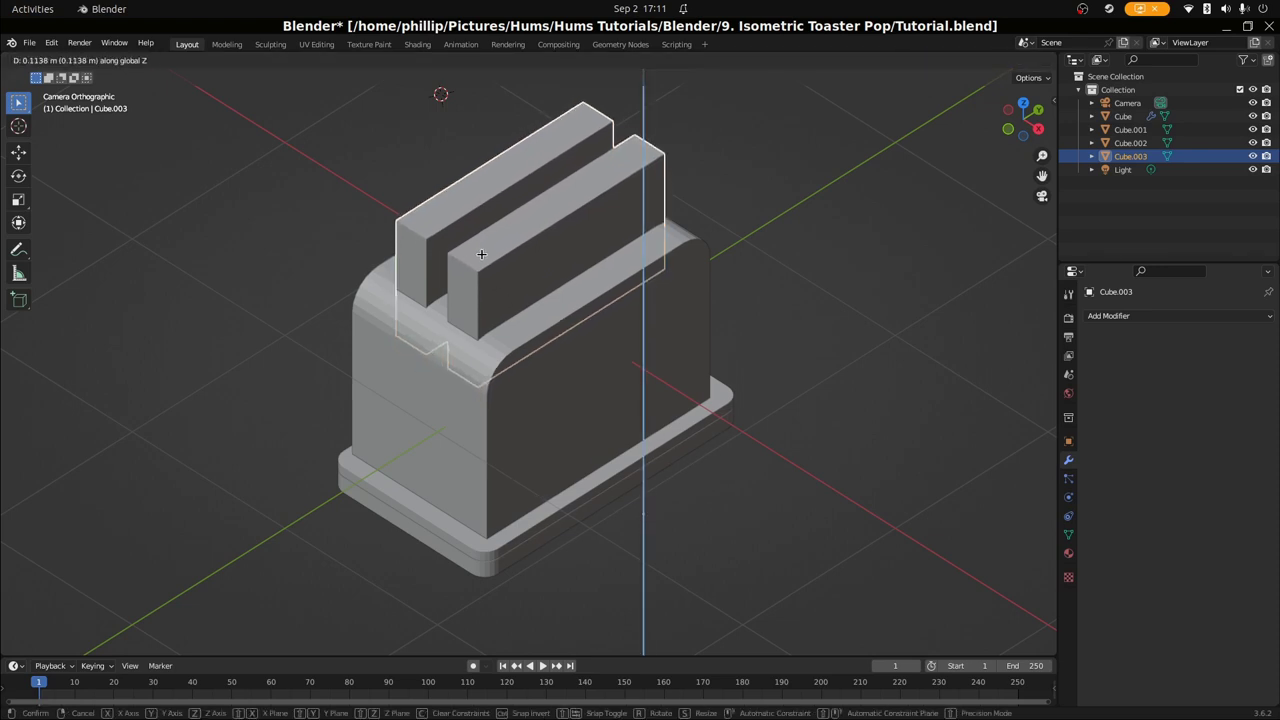
pyautogui.click(480, 255)
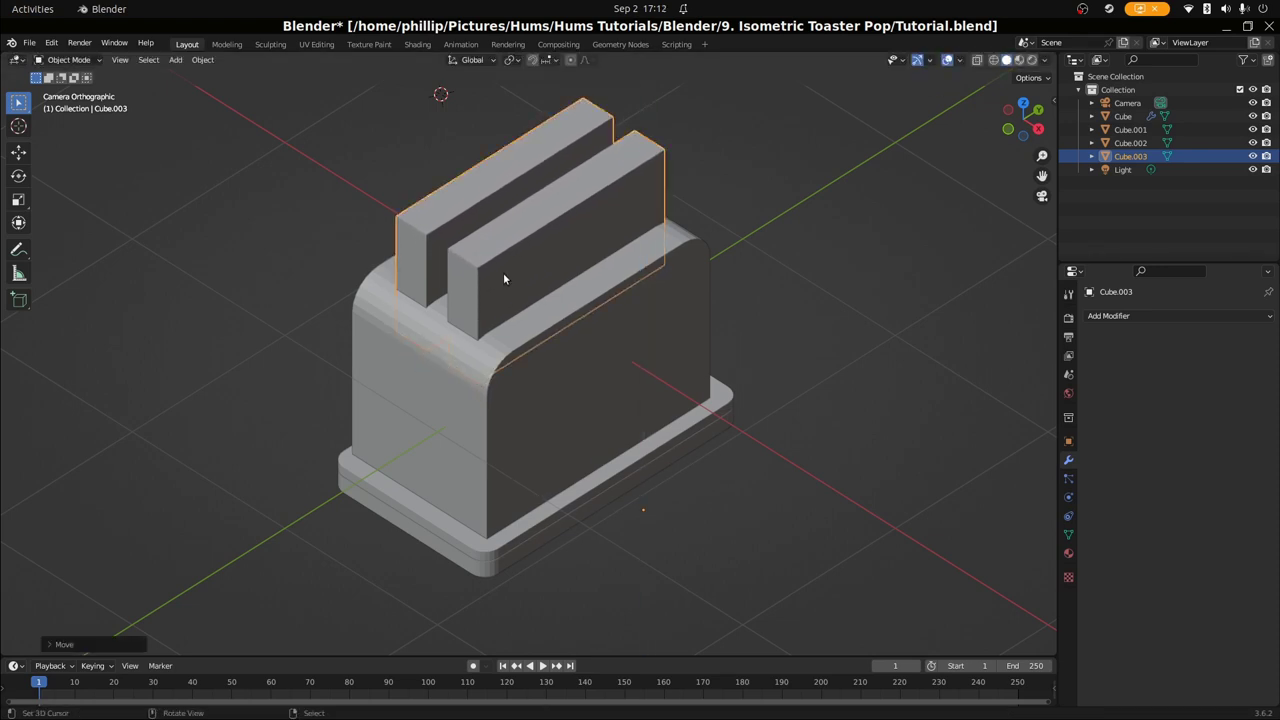
pyautogui.press('h')
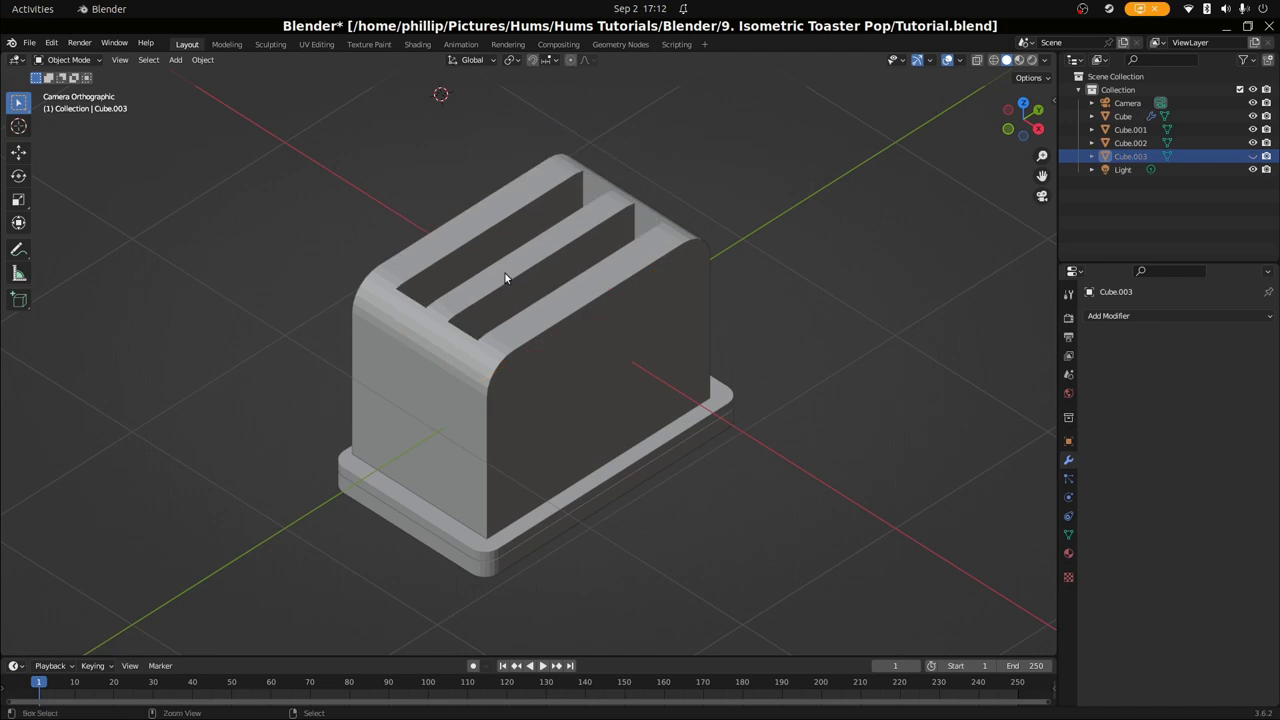
pyautogui.hotkey('alt', 'h')
pyautogui.press('g')
pyautogui.press('z')
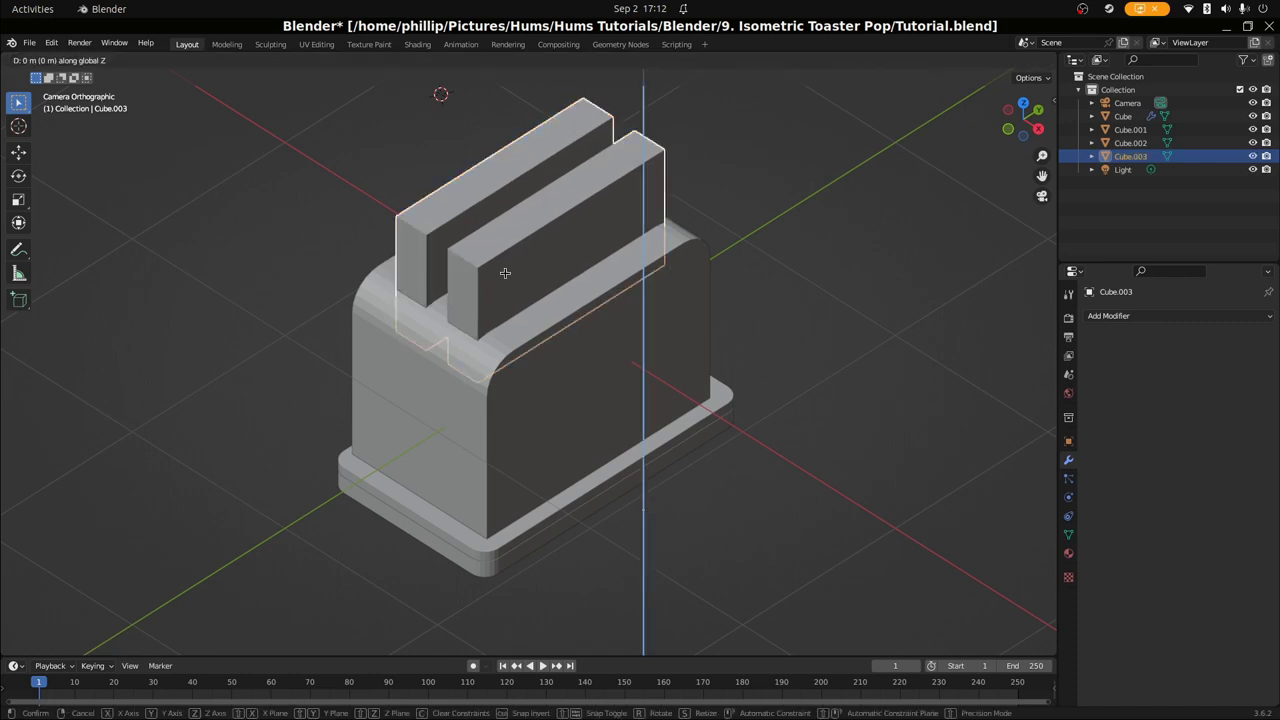
pyautogui.click(502, 255)
pyautogui.press('Tab')
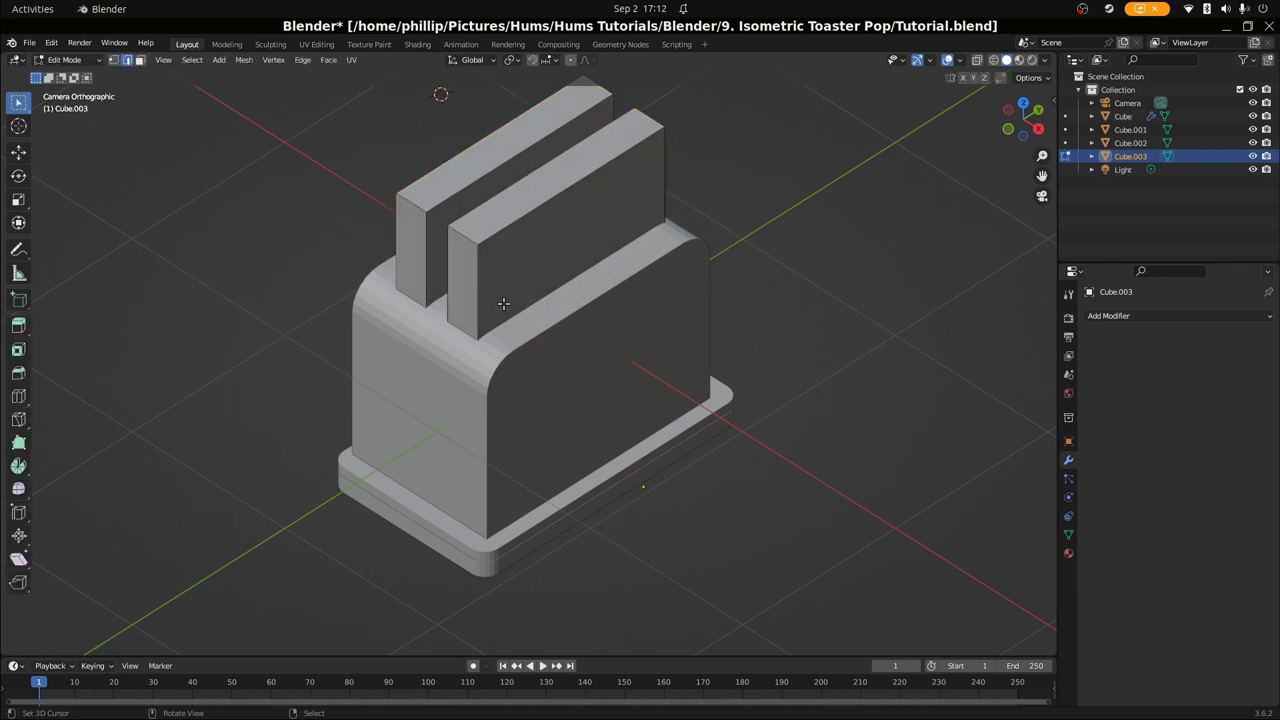
pyautogui.press('Tab')
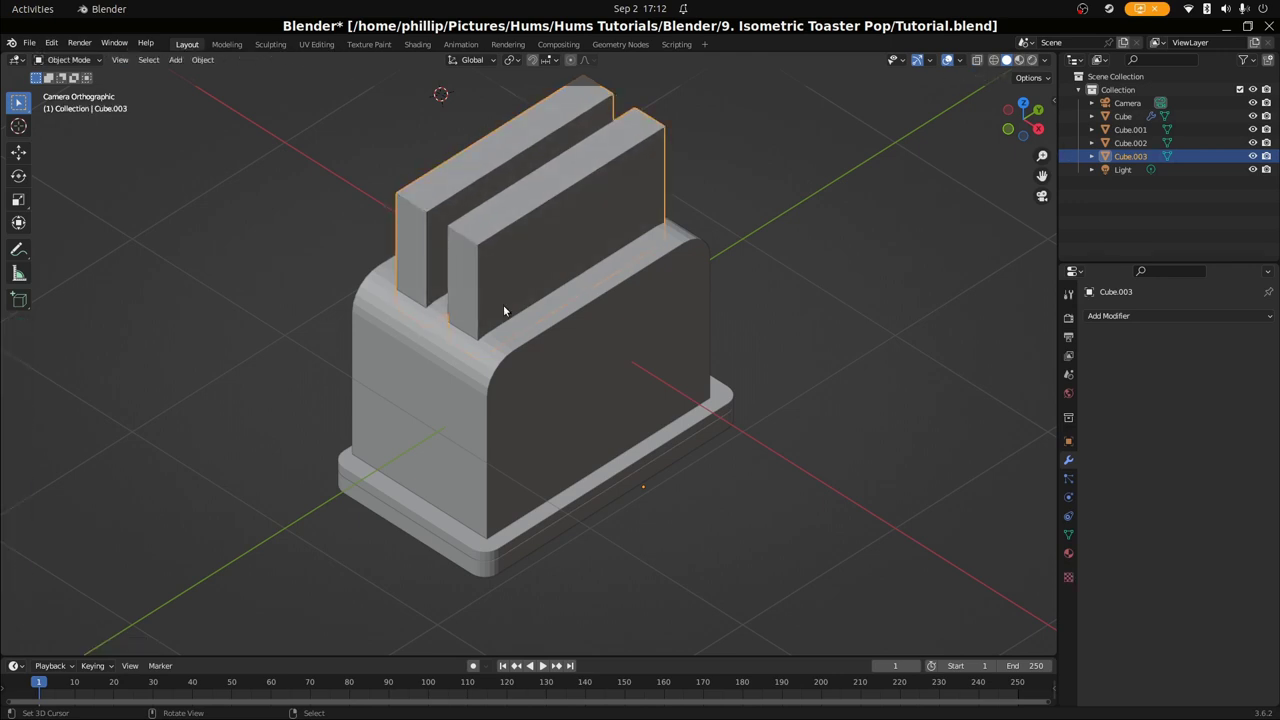
# Apply the toaster body's Boolean modifier, then select the revealed slot slabs
pyautogui.press('h')
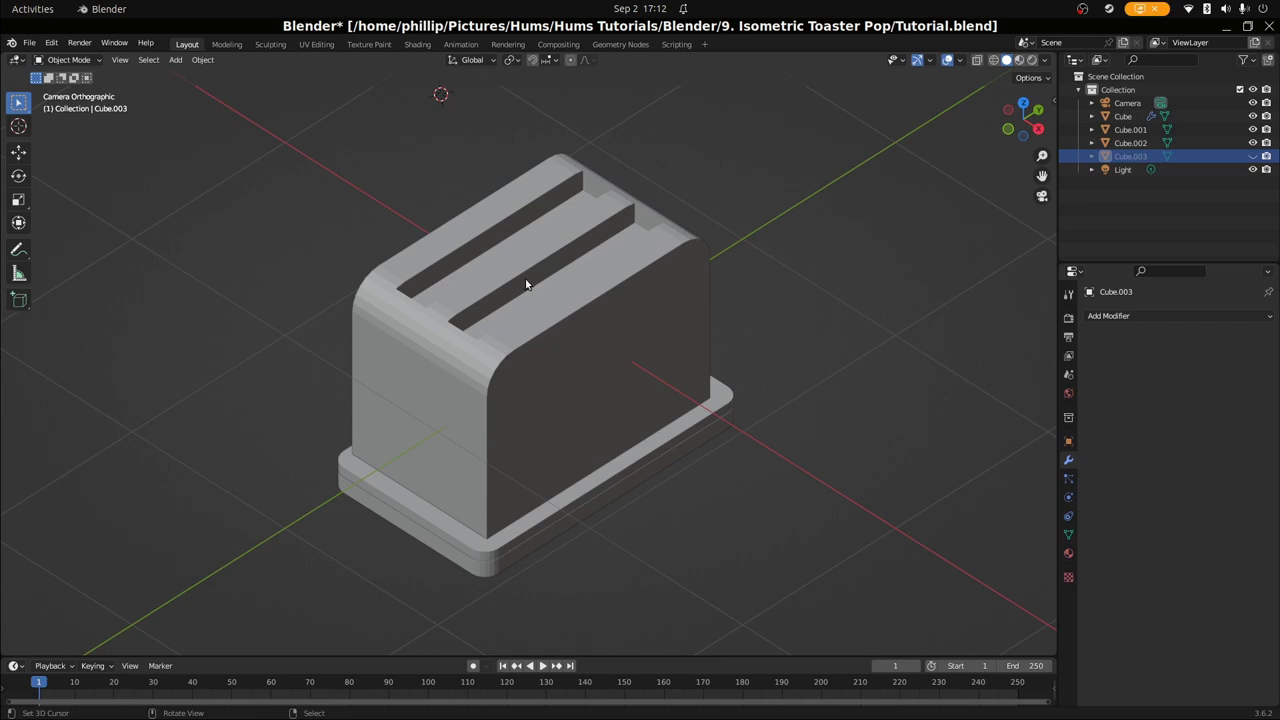
pyautogui.click(457, 424)
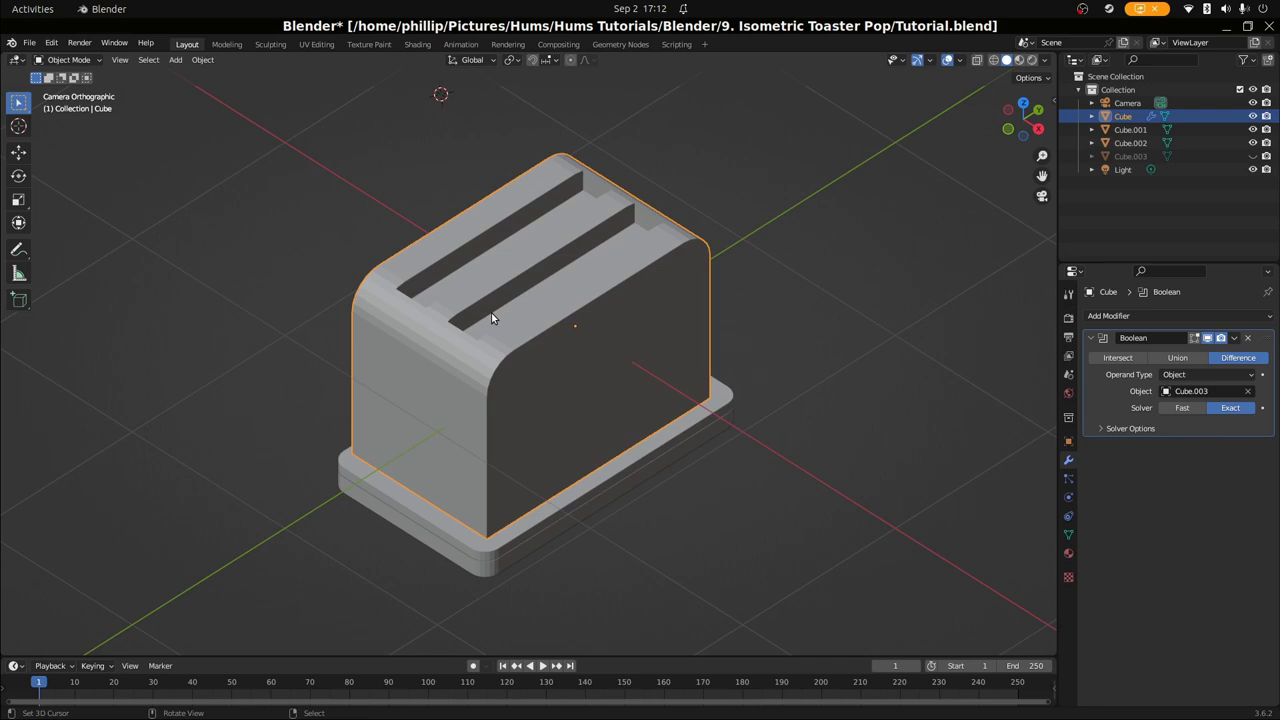
pyautogui.hotkey('alt', 'h')
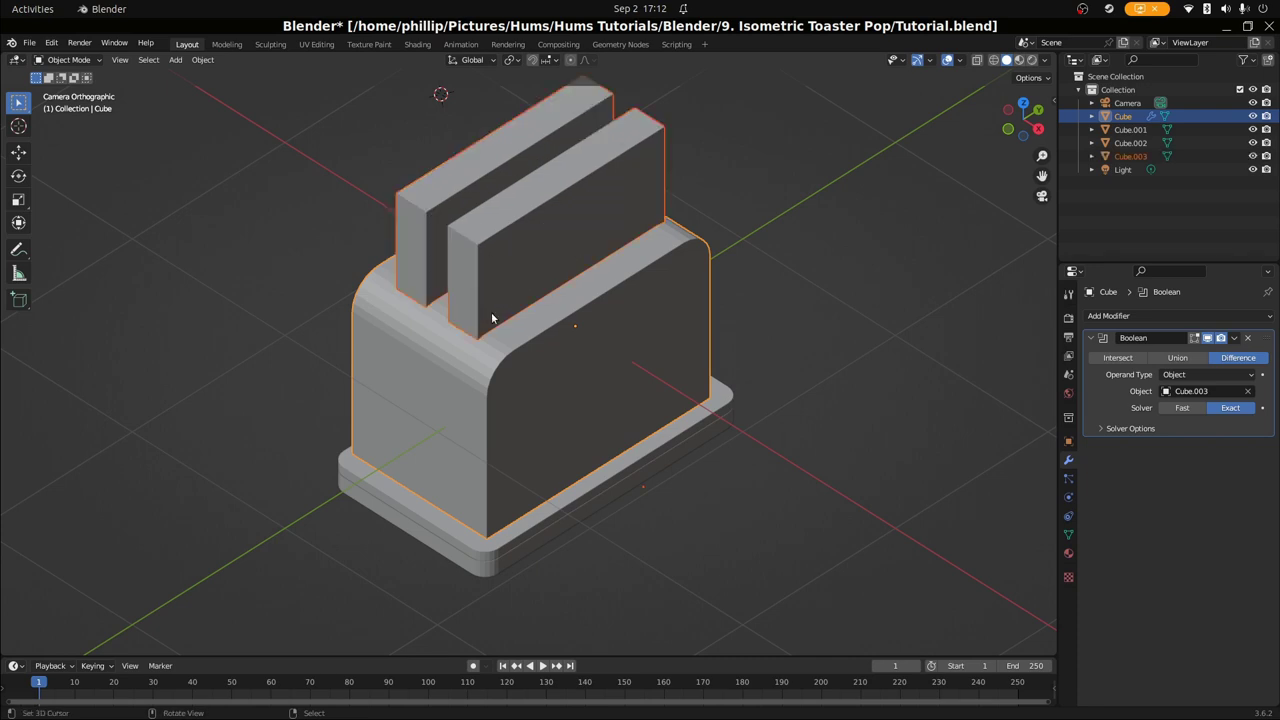
pyautogui.click(1234, 338)
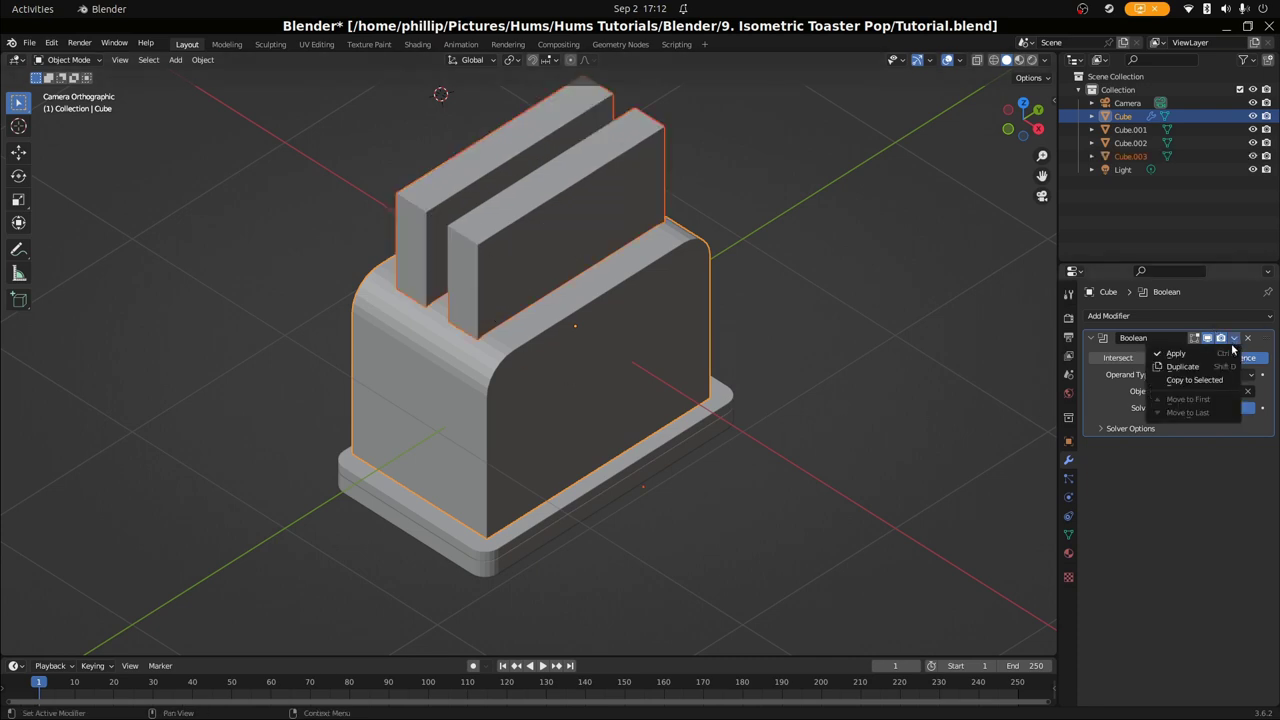
pyautogui.click(1170, 355)
pyautogui.click(507, 272)
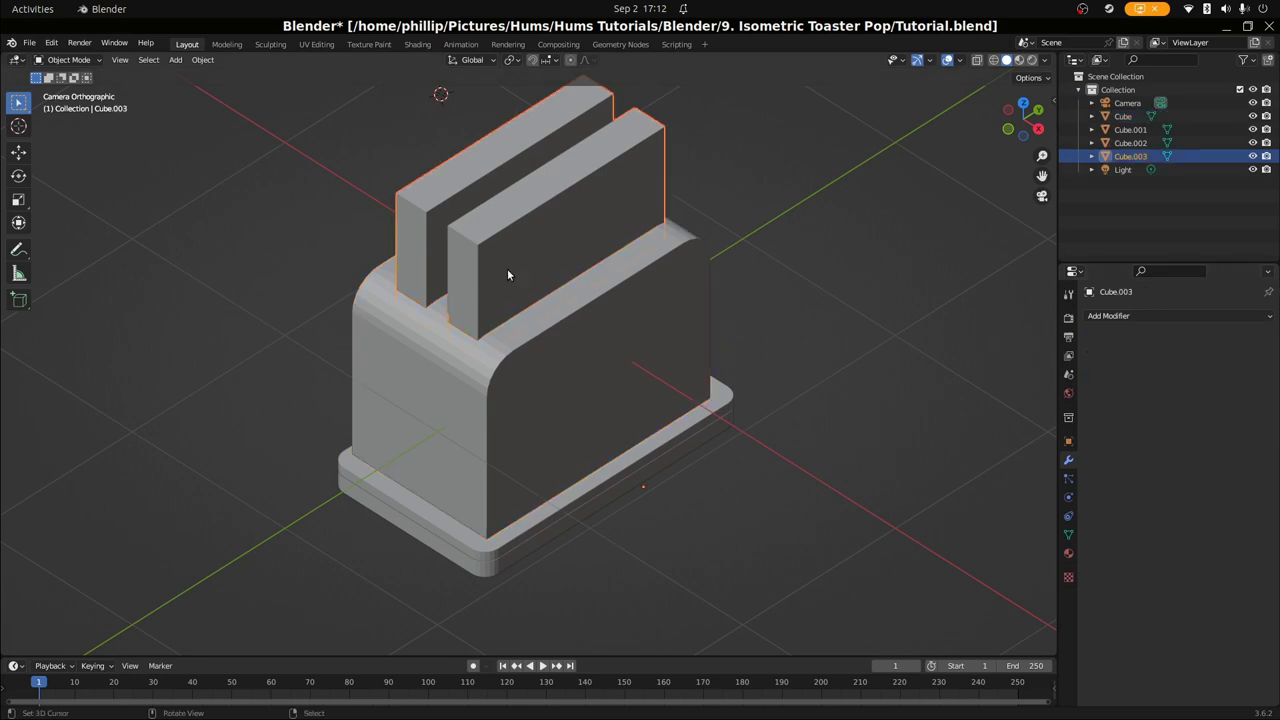
pyautogui.scroll(-2, 505, 286)
# Move the Cube.003 slabs along Y to sit beside the toaster
pyautogui.press('g')
pyautogui.press('z')
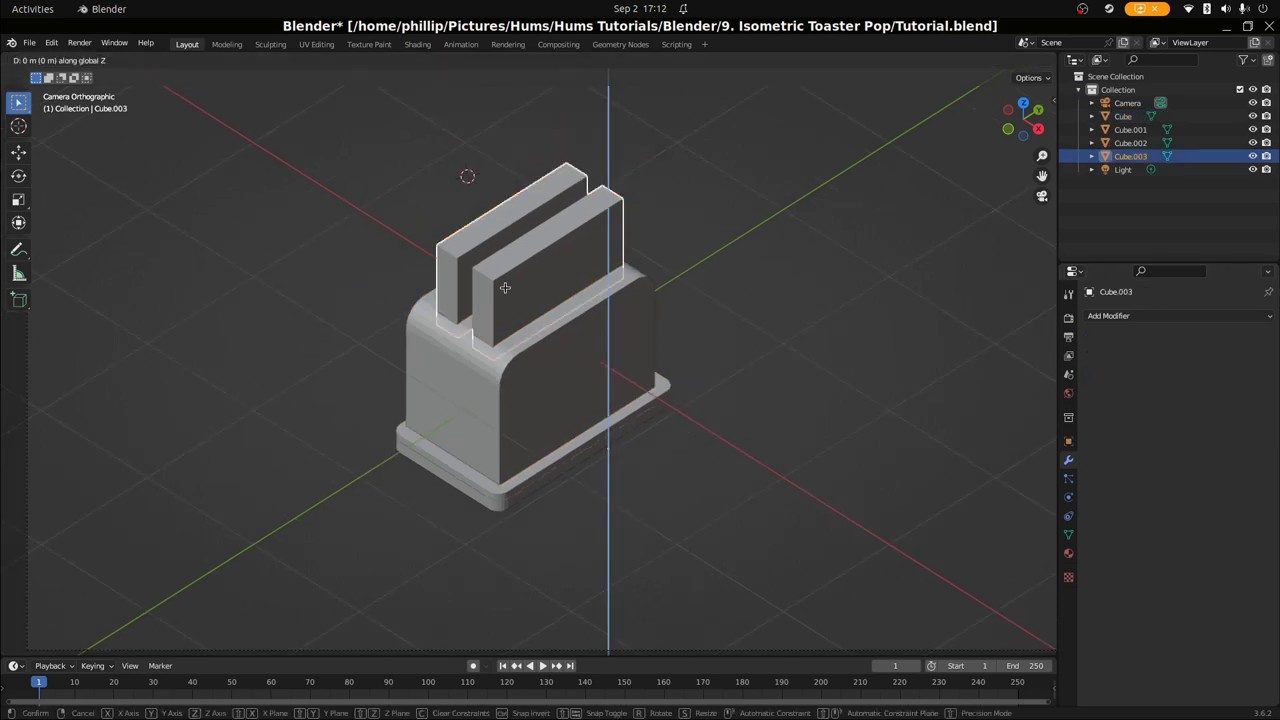
pyautogui.press('y')
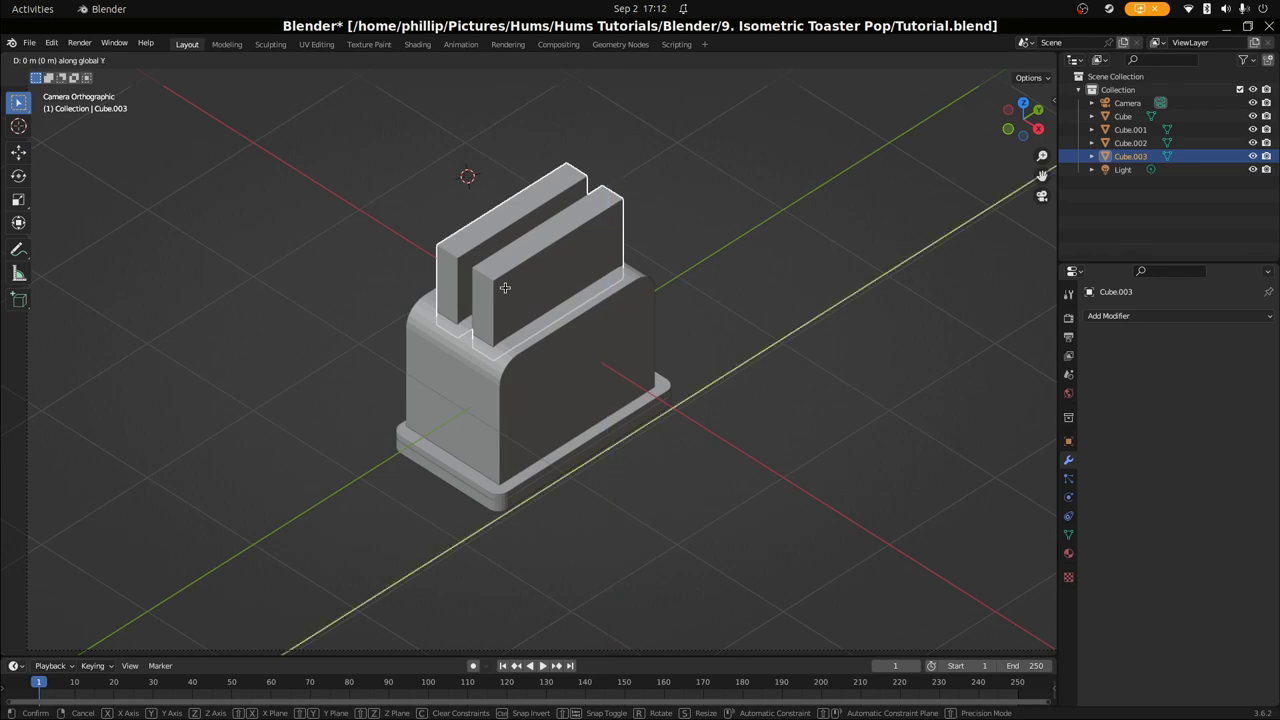
pyautogui.click(451, 427)
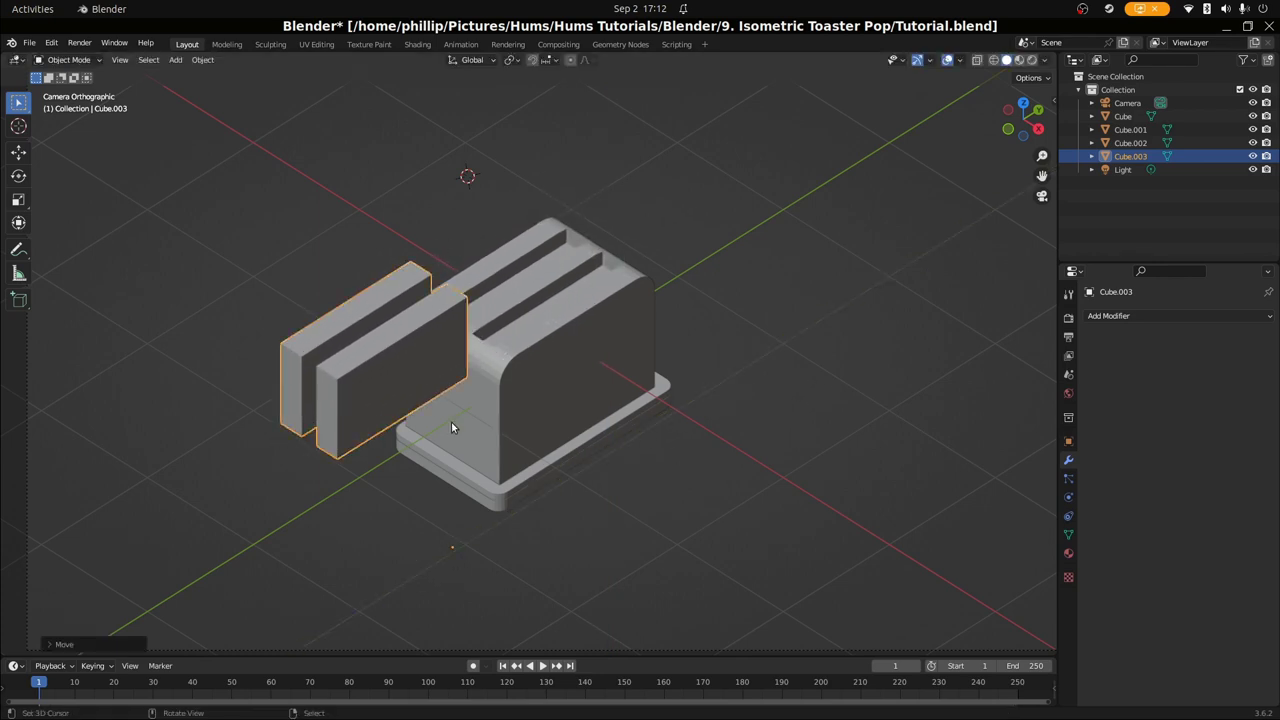
pyautogui.press('s')
pyautogui.press('x')
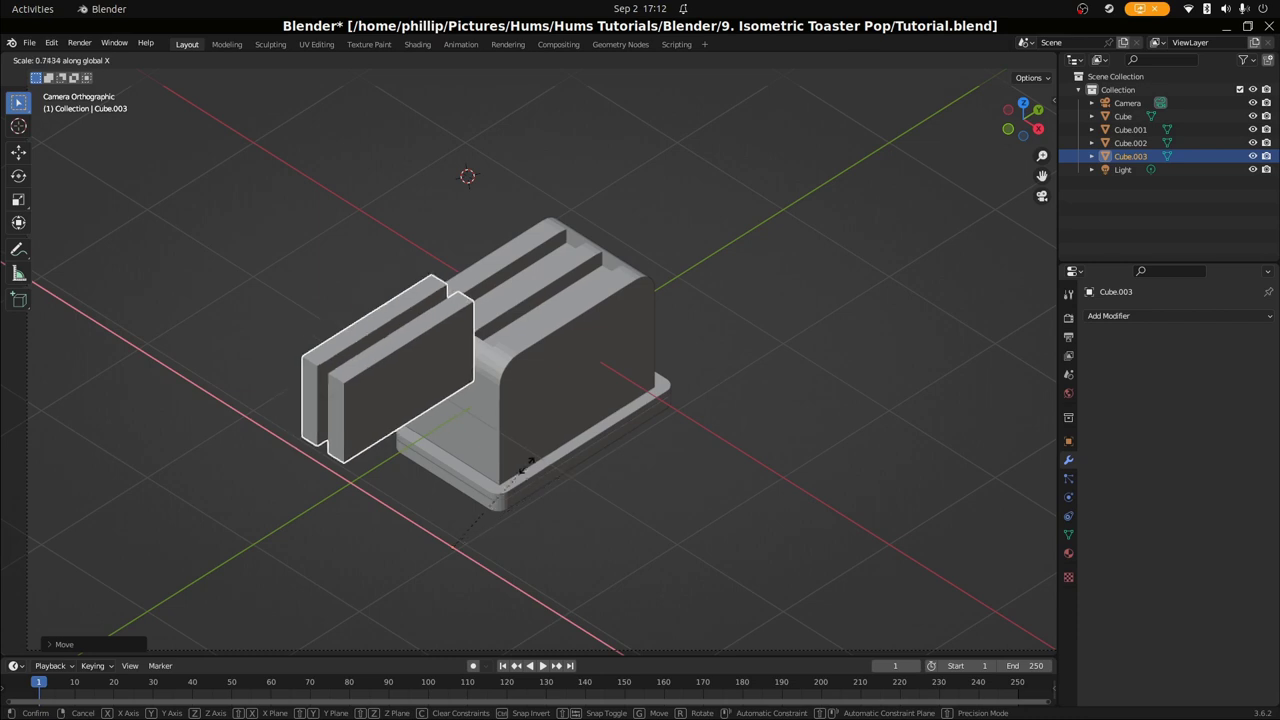
pyautogui.rightClick(477, 466)
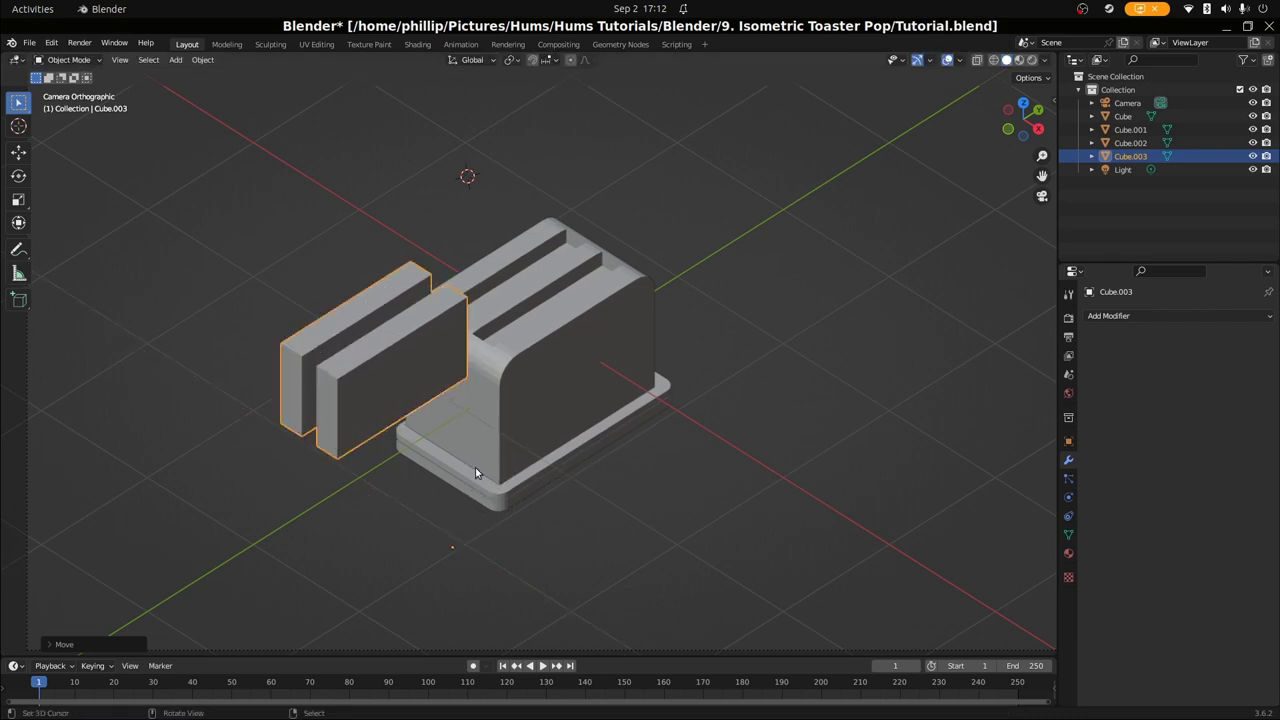
# Set the slabs' origin to Center of Mass (Volume) and squash them thin along X
pyautogui.click(204, 60)
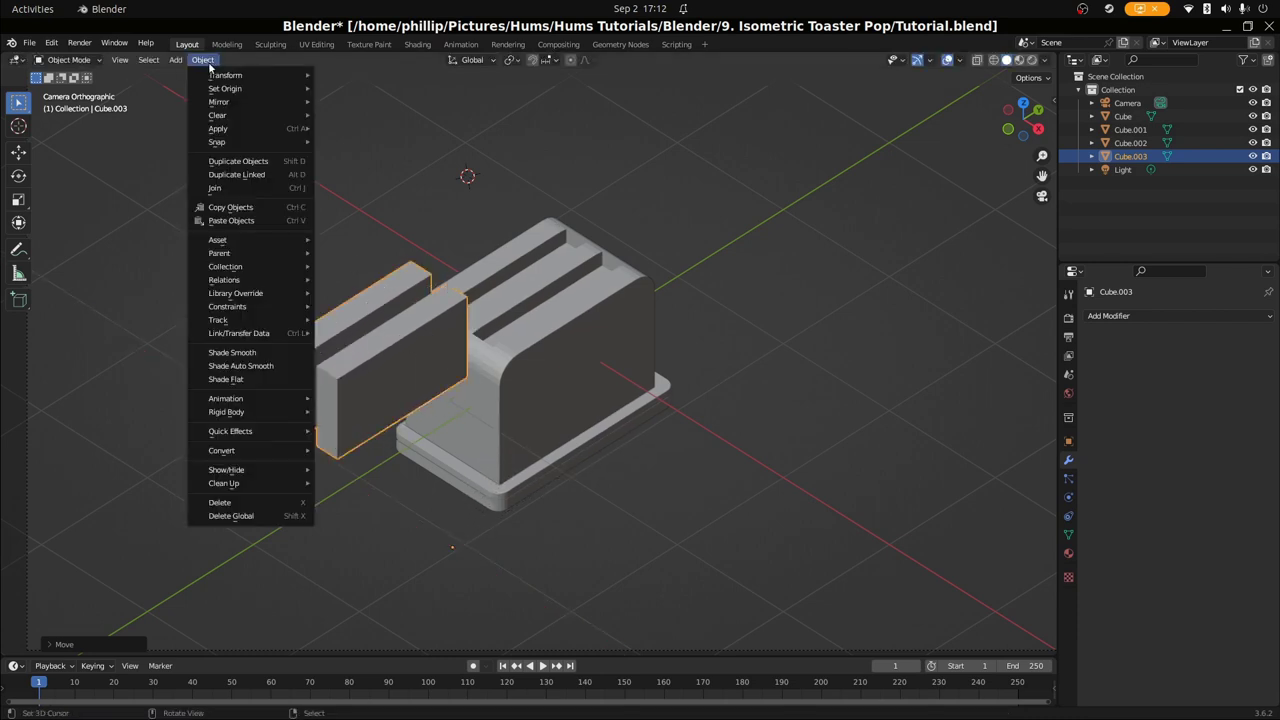
pyautogui.moveTo(240, 89)
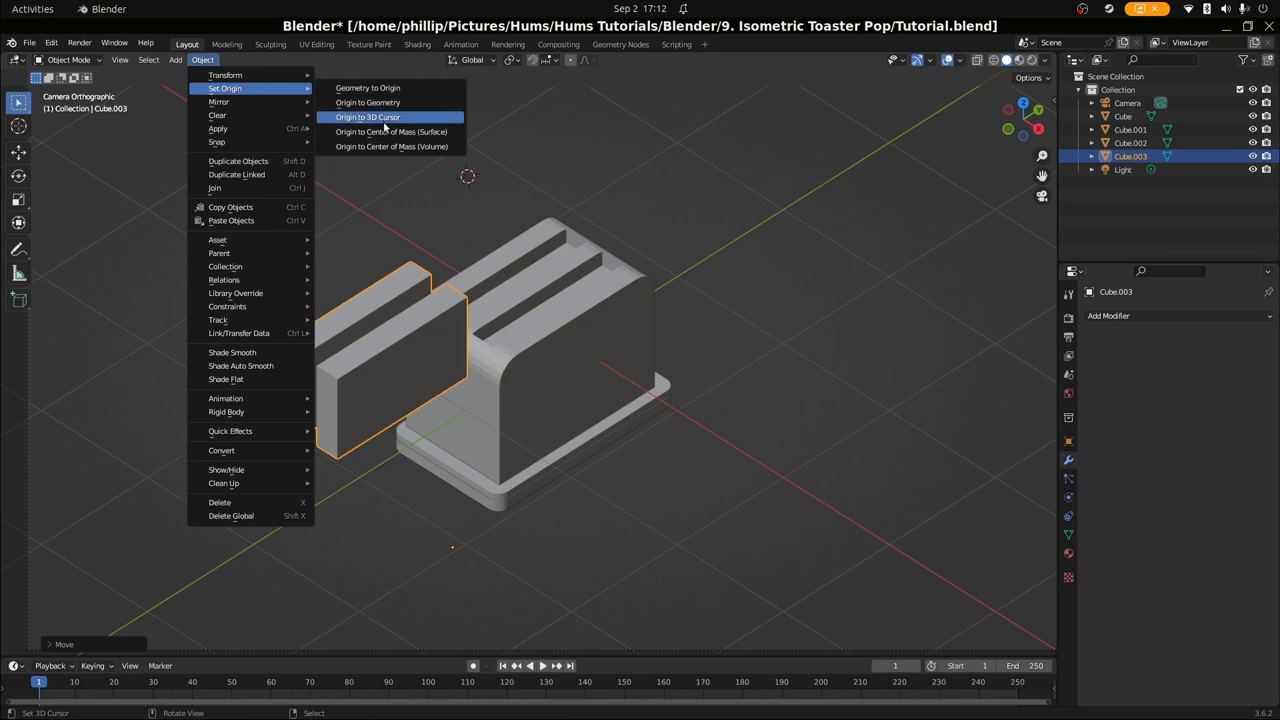
pyautogui.click(386, 147)
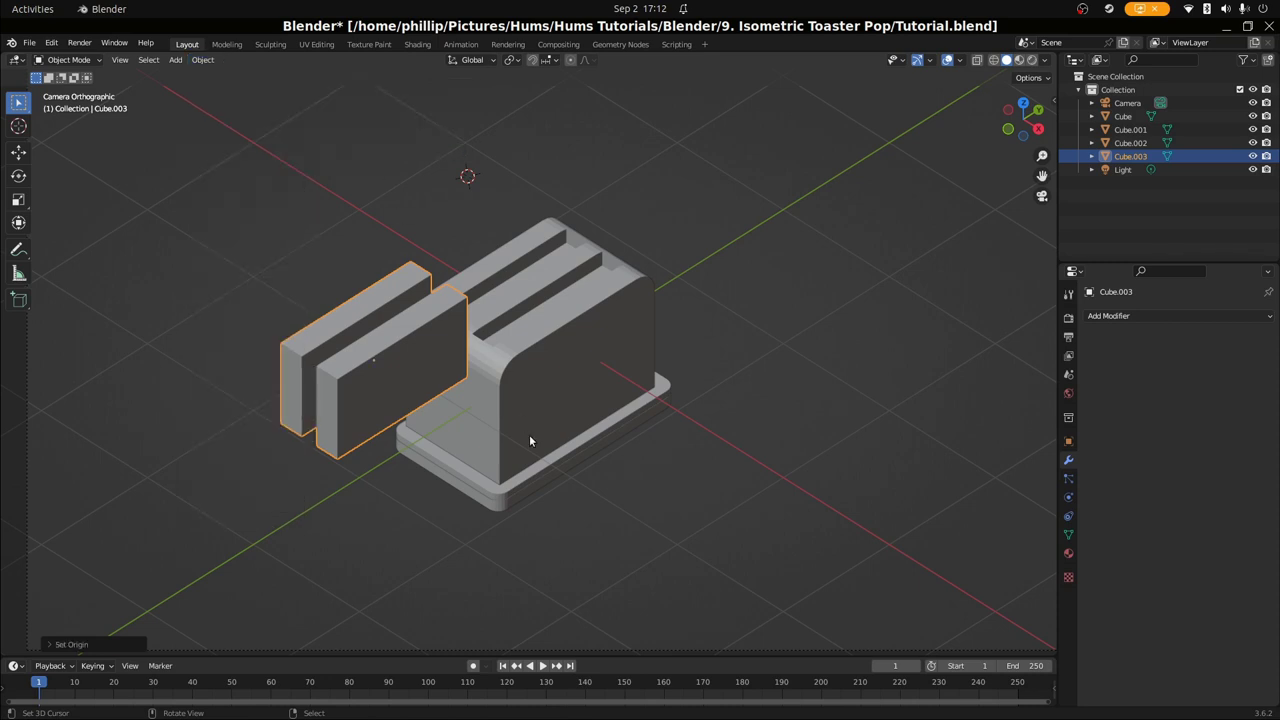
pyautogui.press('s')
pyautogui.press('x')
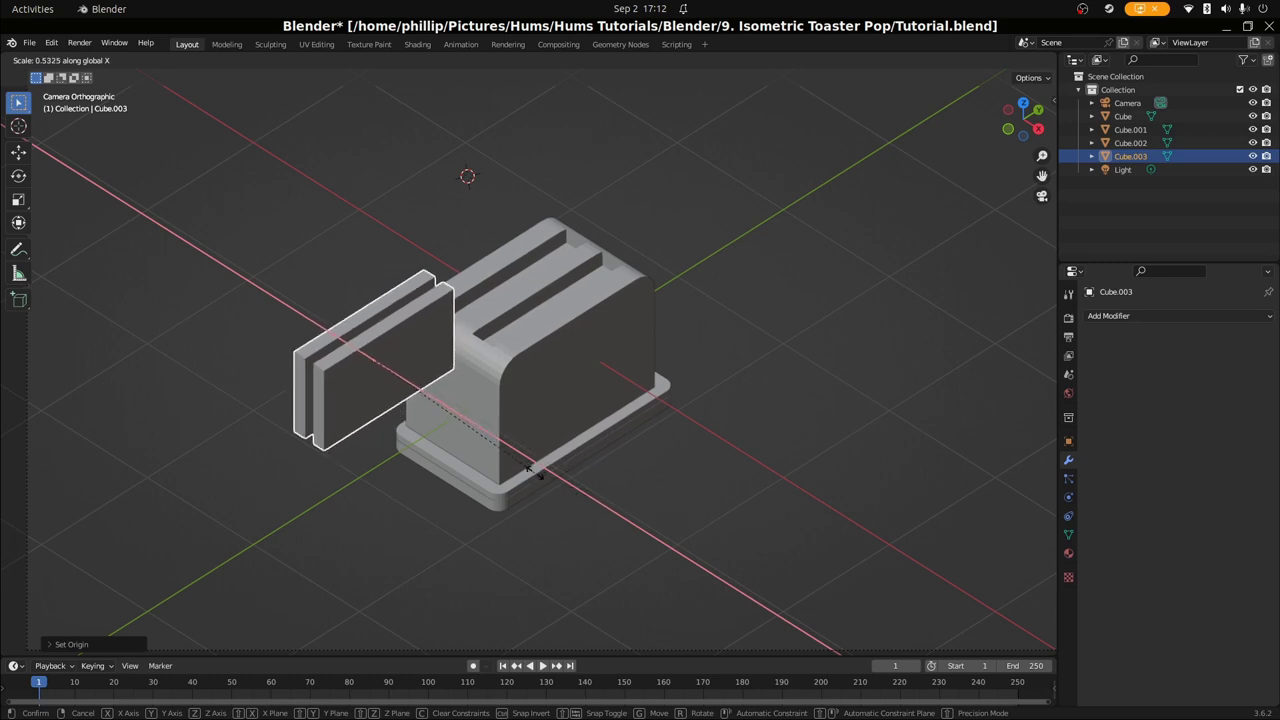
pyautogui.click(481, 447)
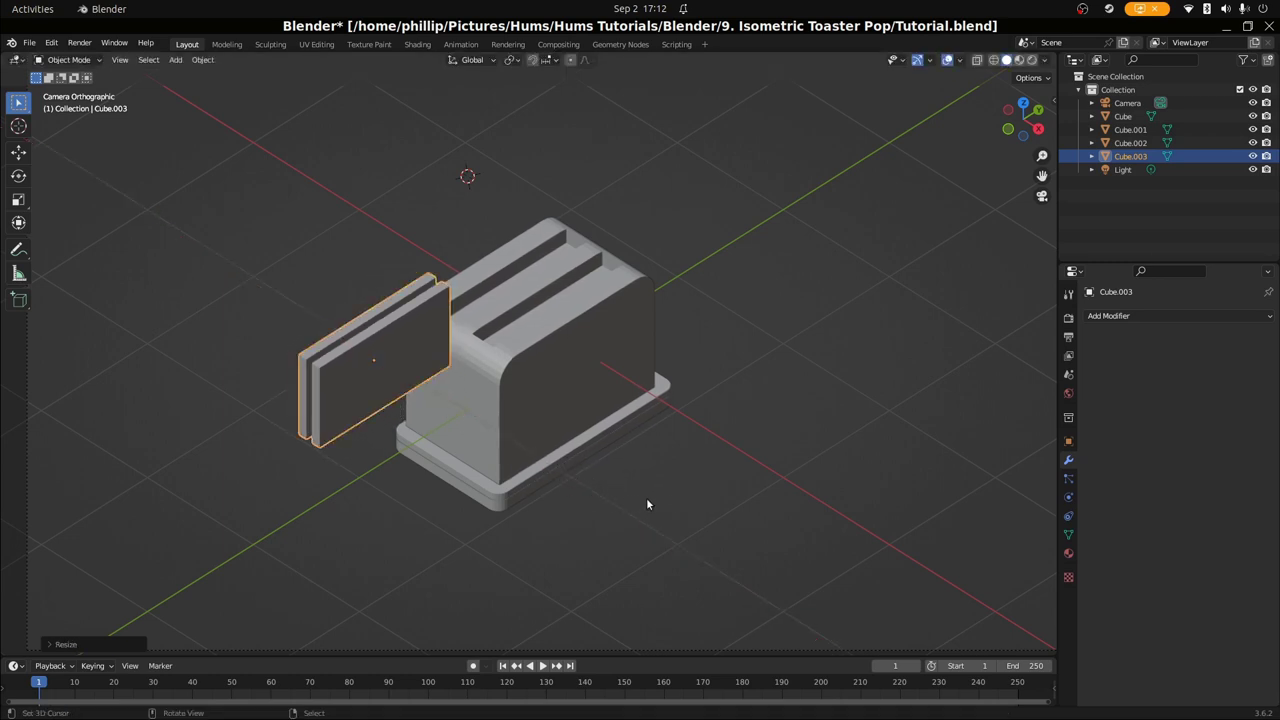
# Orbit through top, front and side views to inspect the cutter strips beside the toaster
pyautogui.press('KP_7')
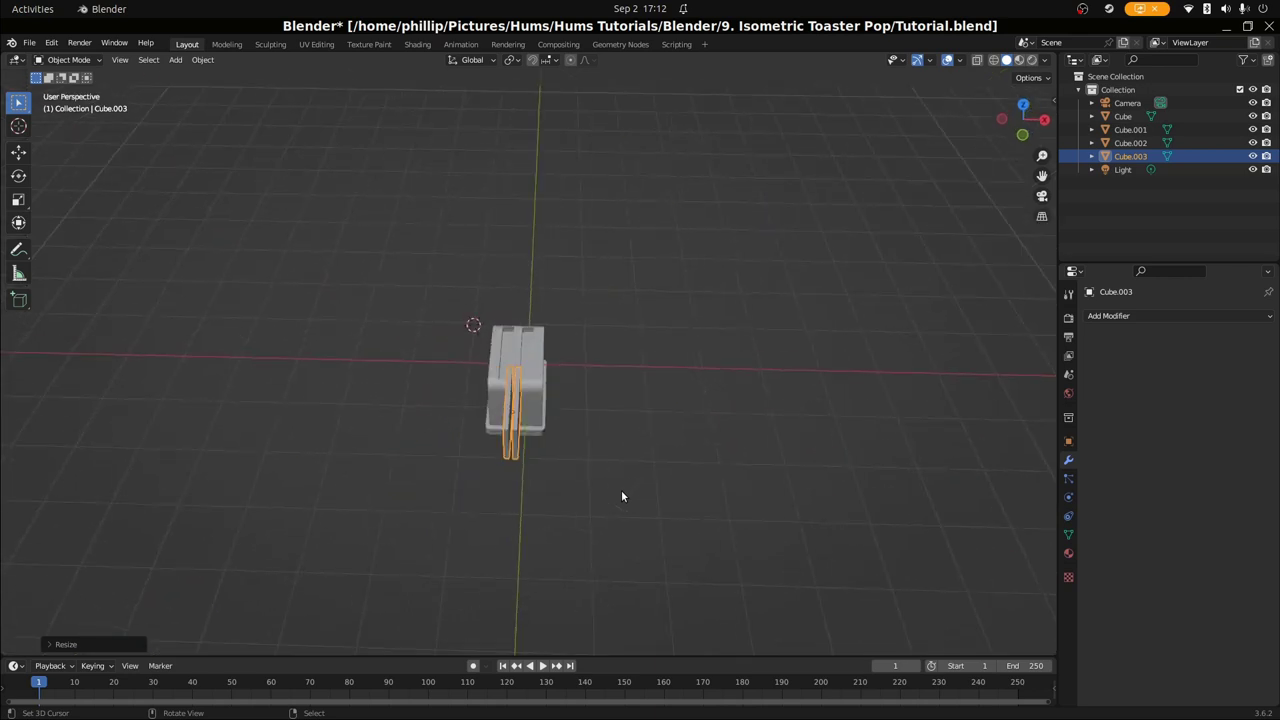
pyautogui.moveTo(558, 459); pyautogui.dragTo(536, 446, button='middle')
pyautogui.press('r')
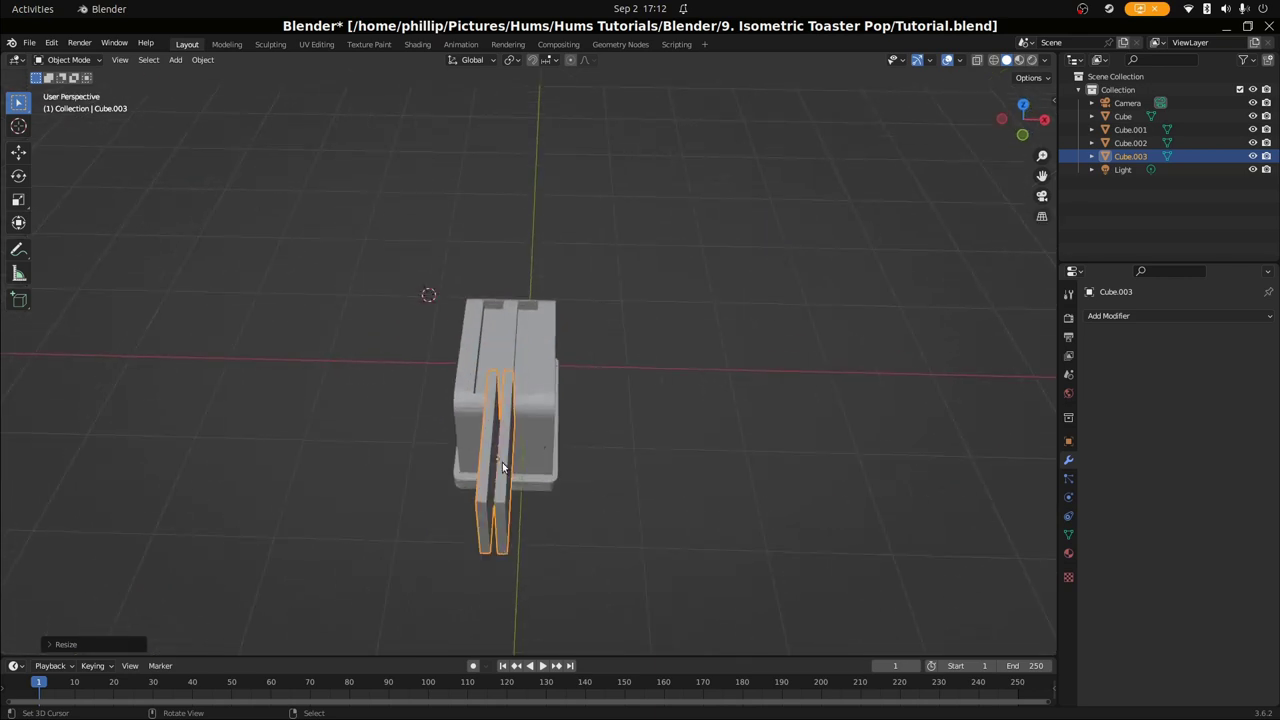
pyautogui.press('Escape')
pyautogui.press('KP_8')
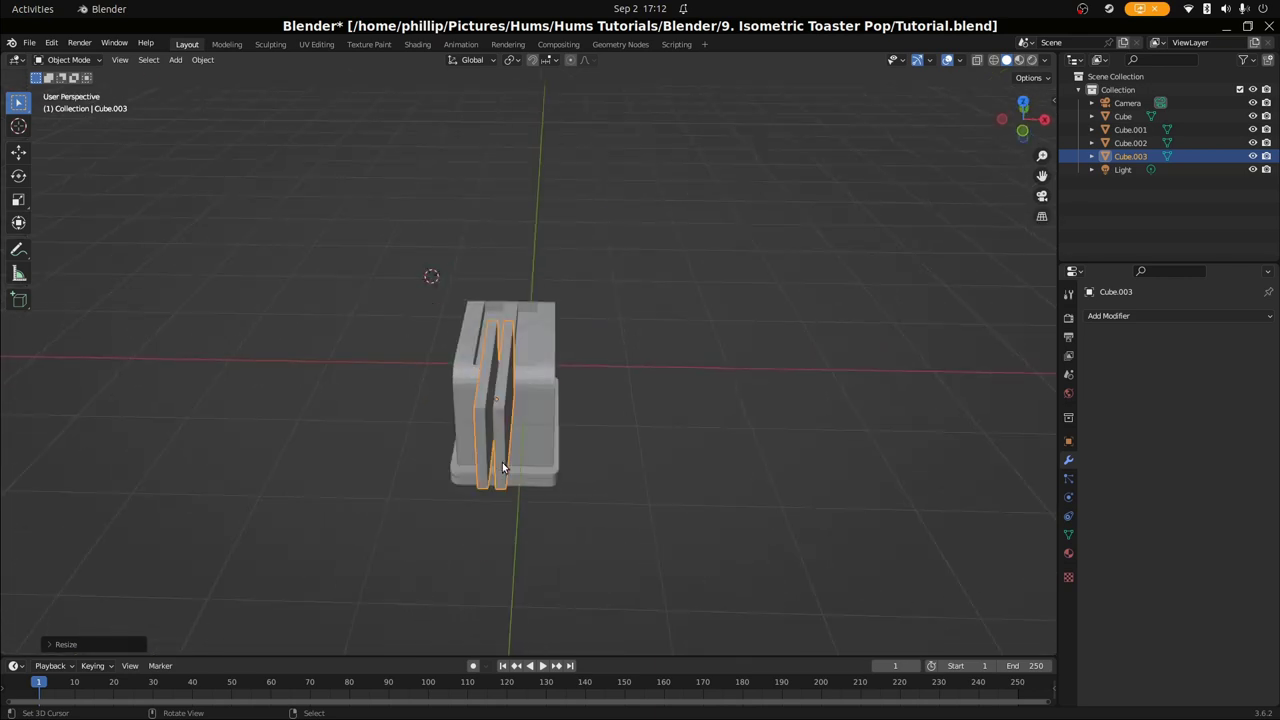
pyautogui.press('KP_8')
pyautogui.press('KP_8')
pyautogui.hotkey('ctrl', 'z')
pyautogui.hotkey('ctrl', 'z')
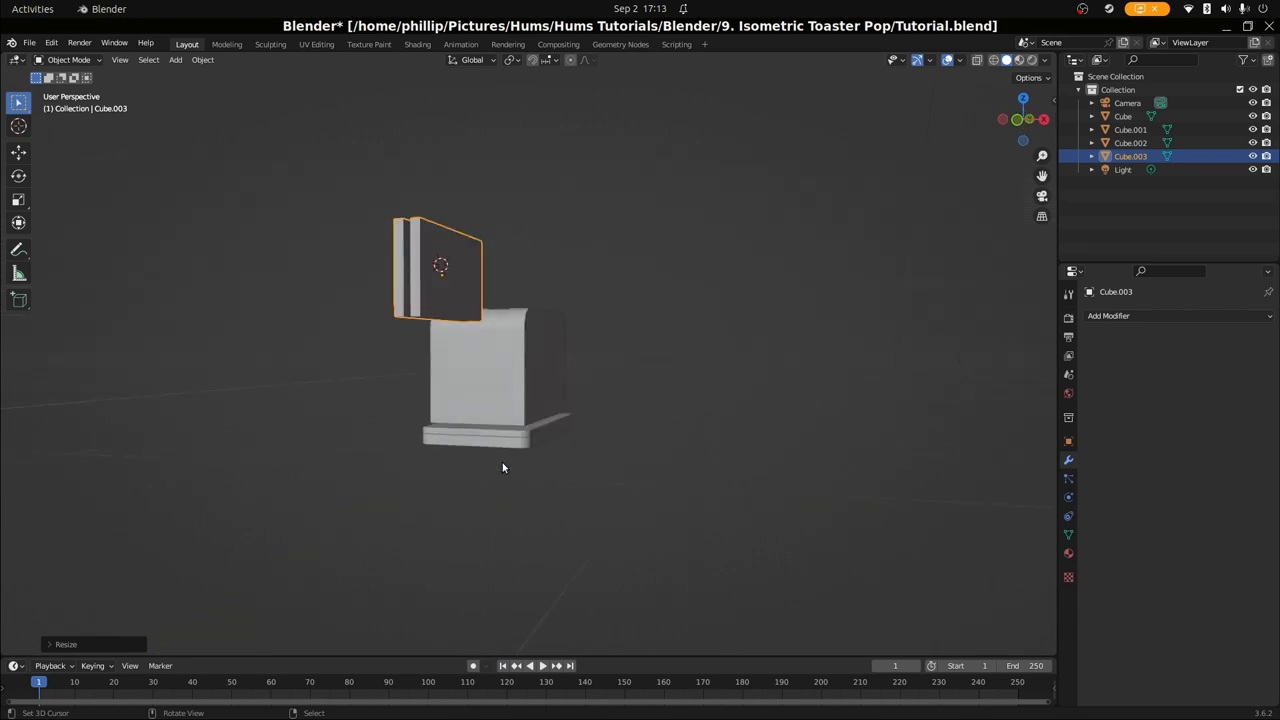
pyautogui.press('KP_8')
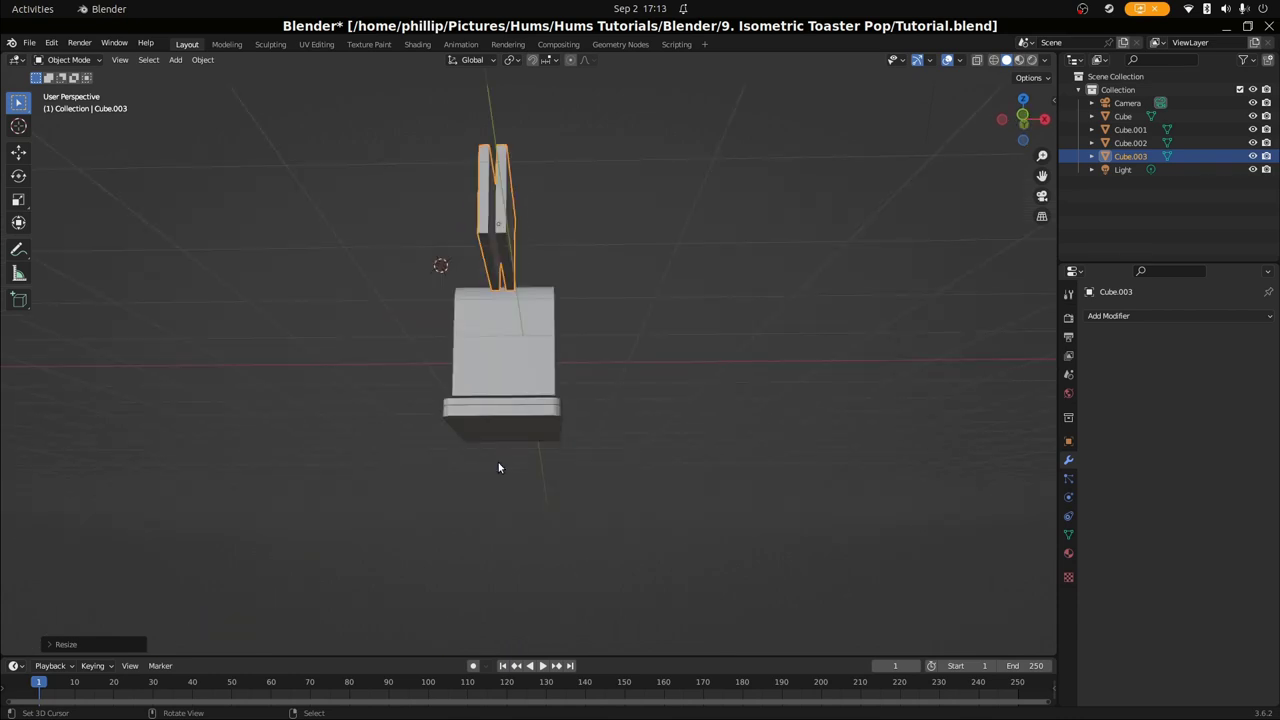
pyautogui.press('KP_4')
pyautogui.press('KP_8')
pyautogui.press('KP_2')
pyautogui.press('KP_2')
pyautogui.press('KP_2')
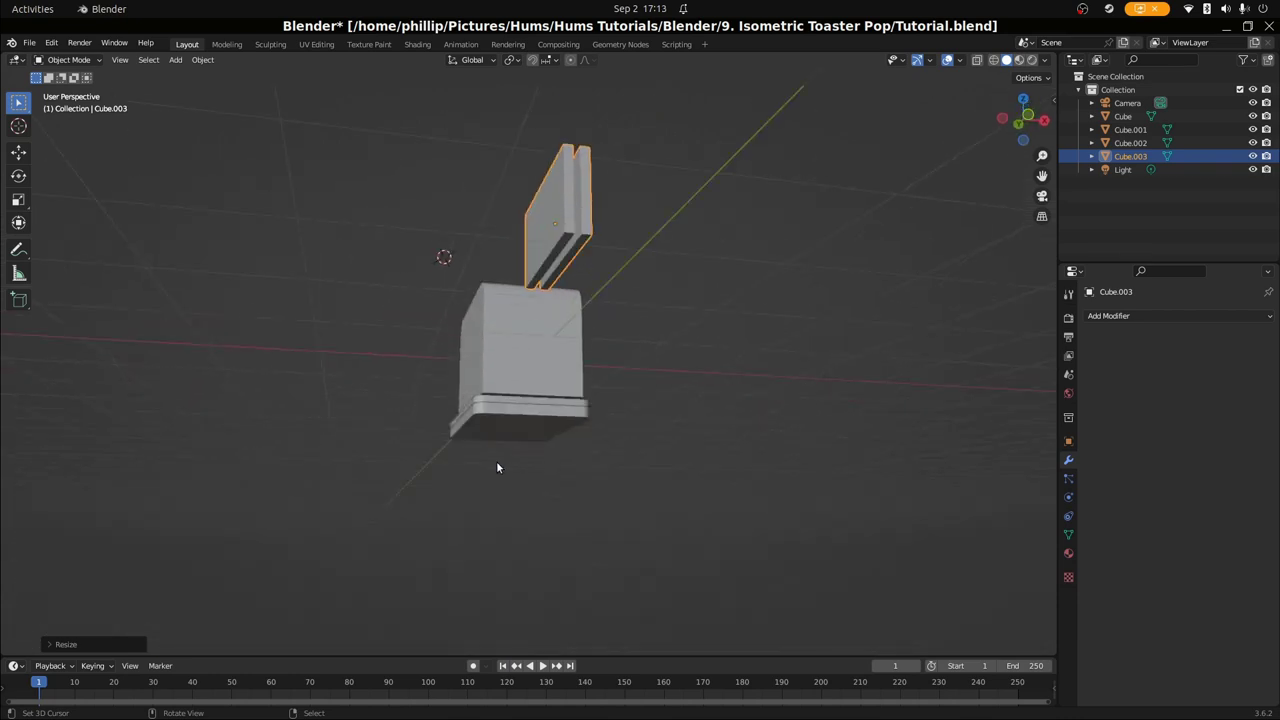
pyautogui.press('KP_1')
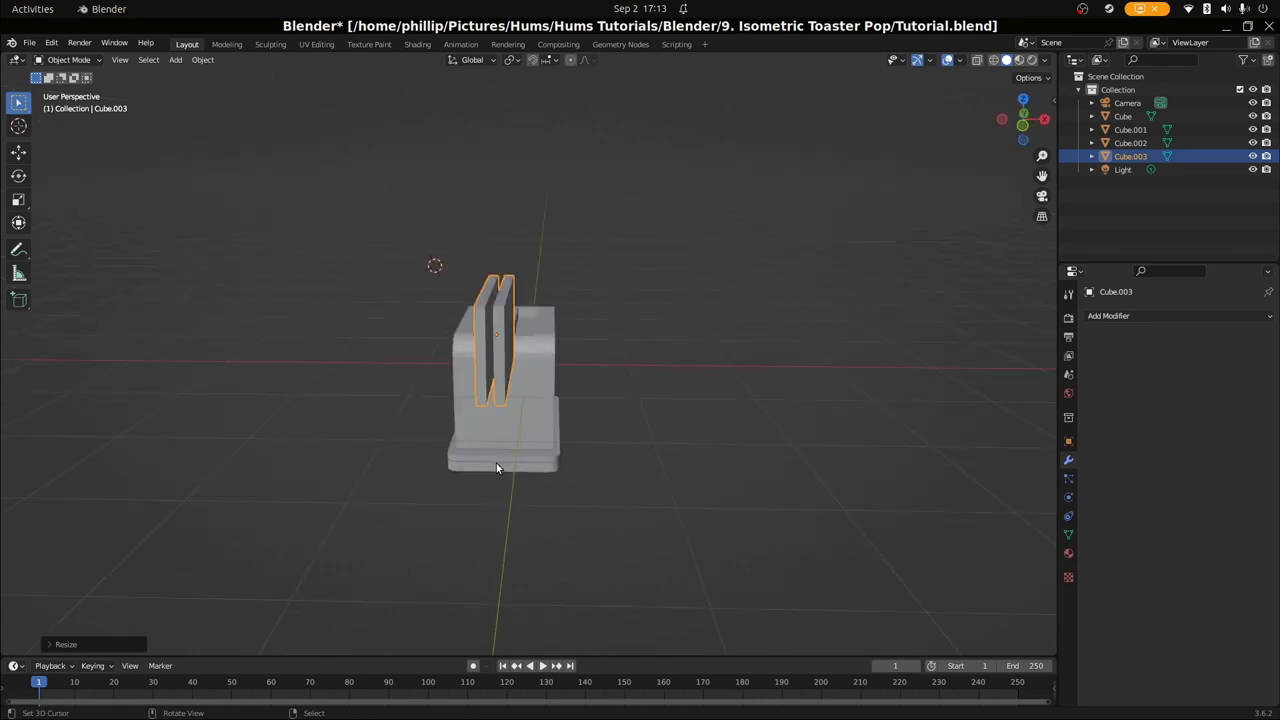
pyautogui.press('KP_2')
# Lower the Cube.003 cutter strips about 0.575 m along Z
pyautogui.press('g')
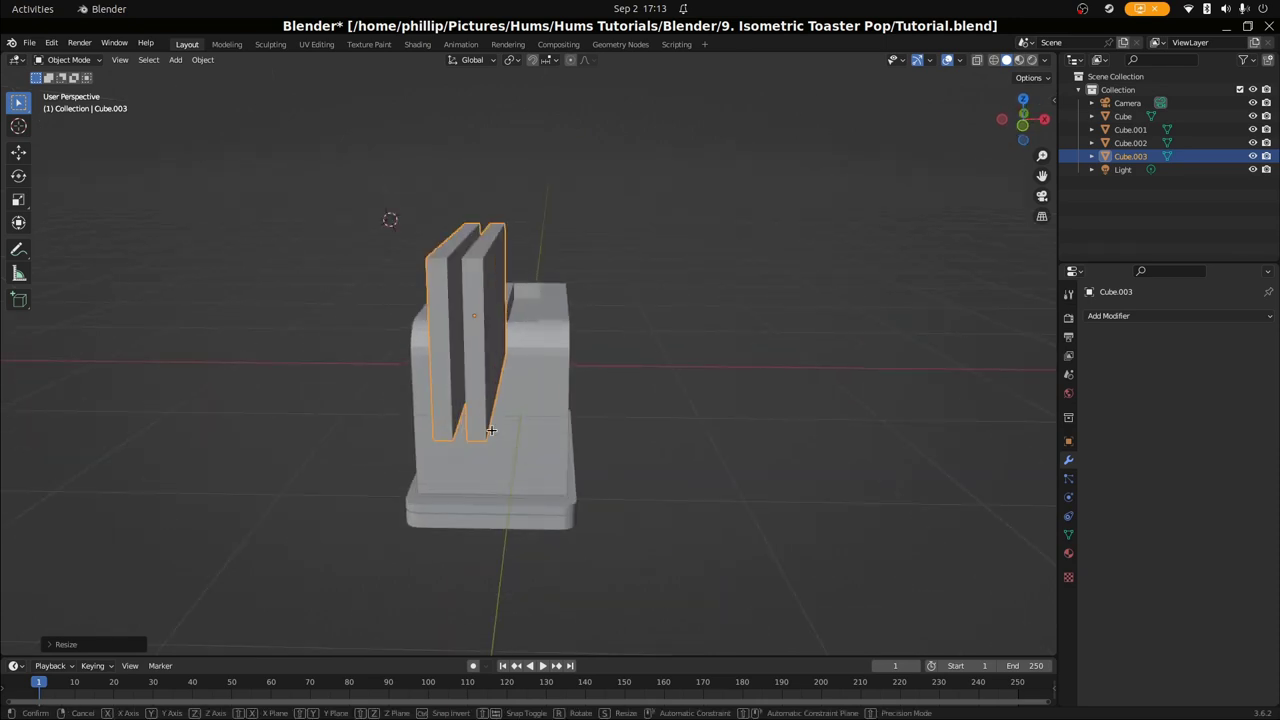
pyautogui.press('z')
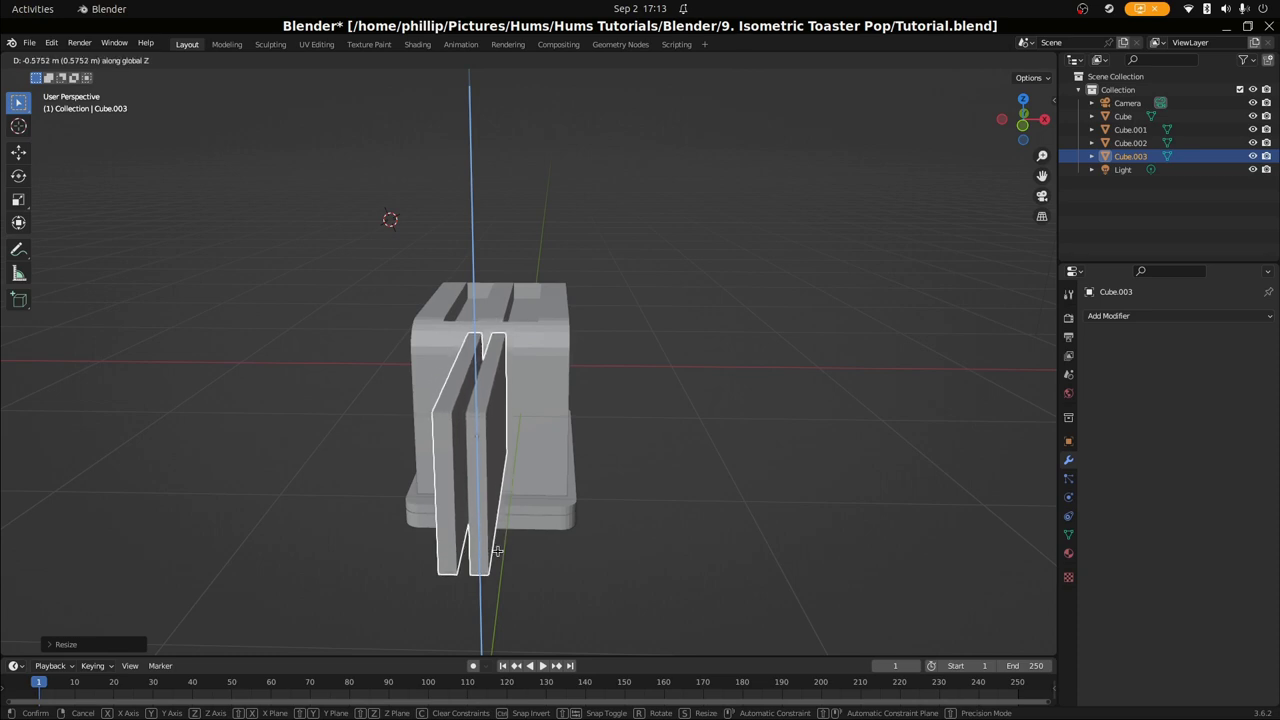
pyautogui.click(495, 553)
pyautogui.moveTo(535, 513); pyautogui.dragTo(664, 445, button='middle')
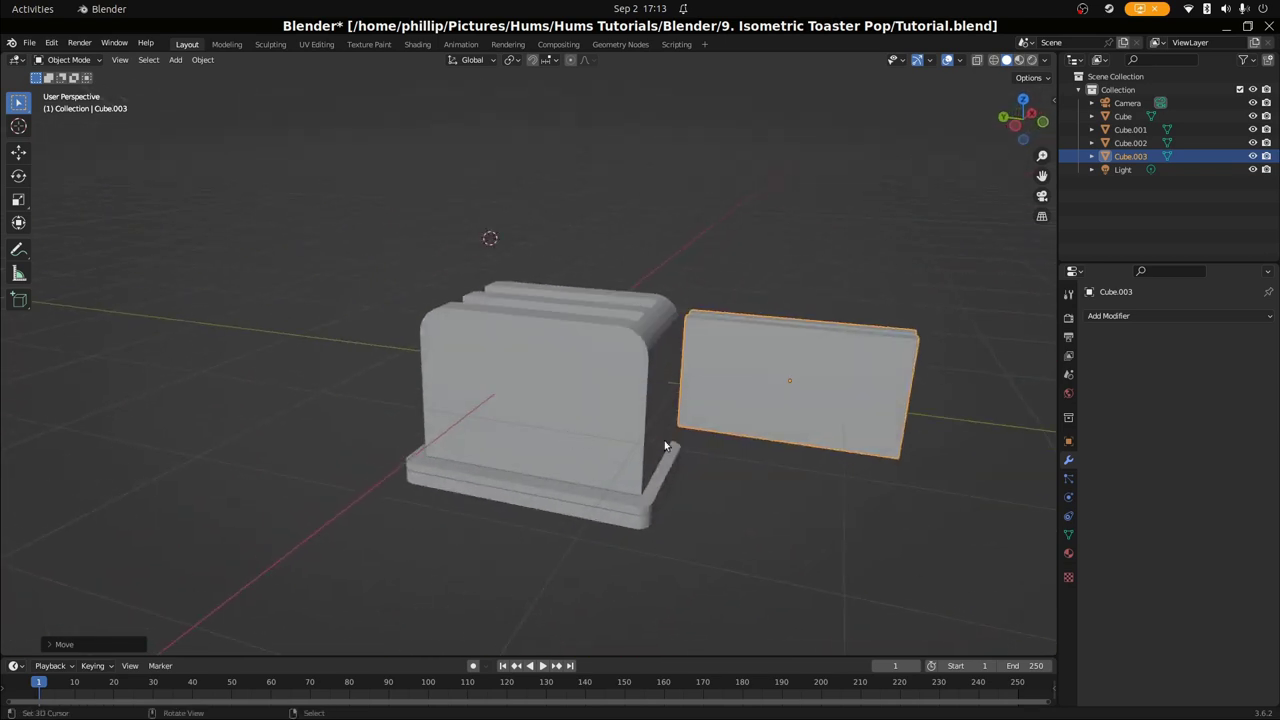
# Squeeze the cutter piece Cube.003 thin along Y, to about 0.218
pyautogui.press('s')
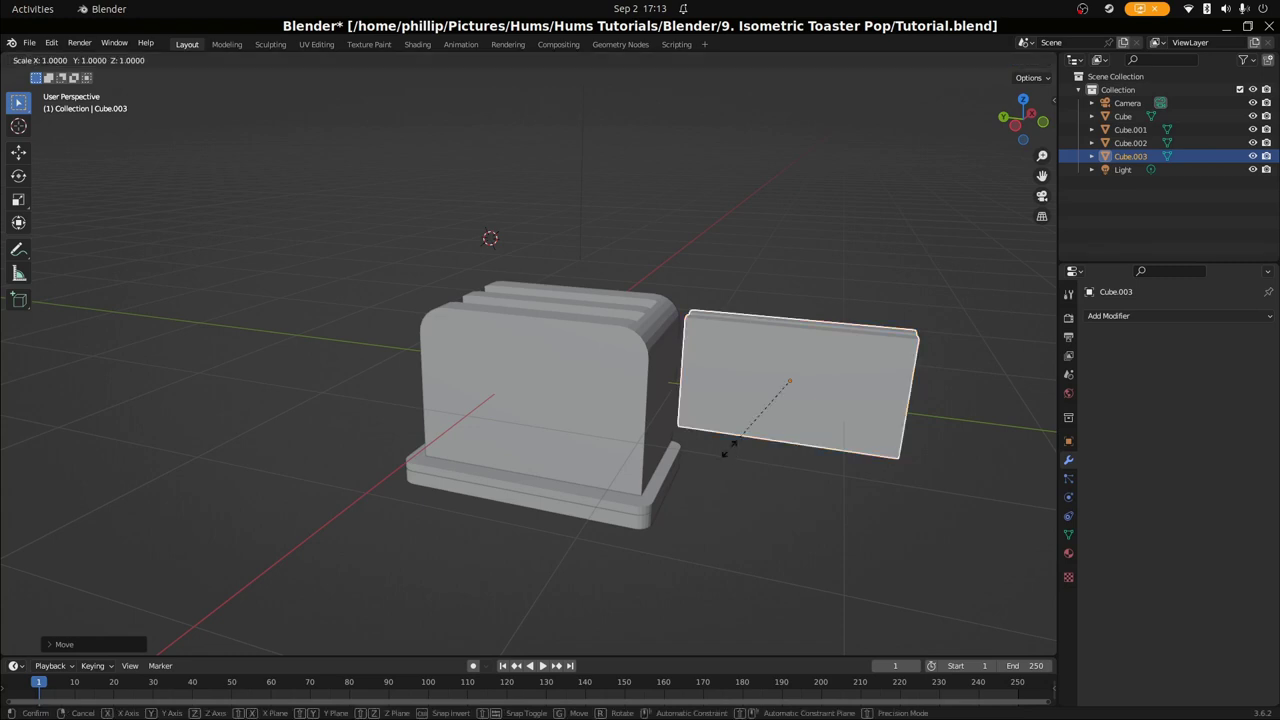
pyautogui.press('y')
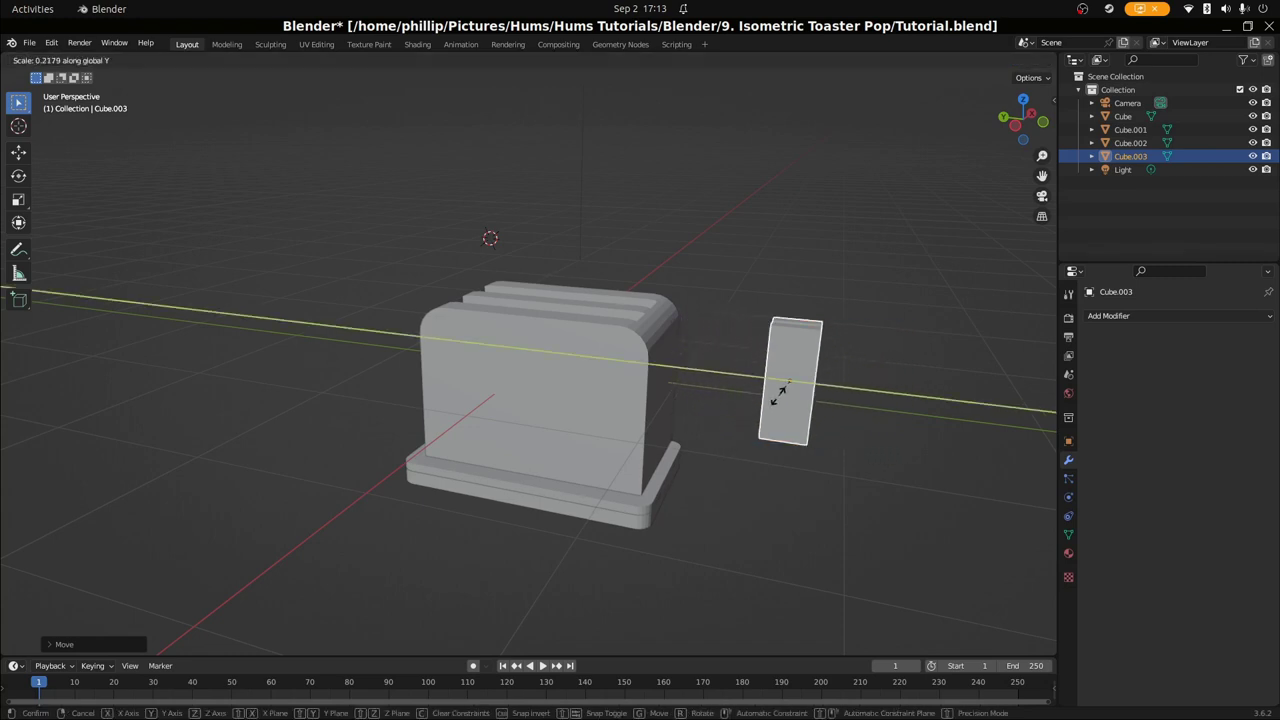
pyautogui.click(785, 389)
pyautogui.press('s')
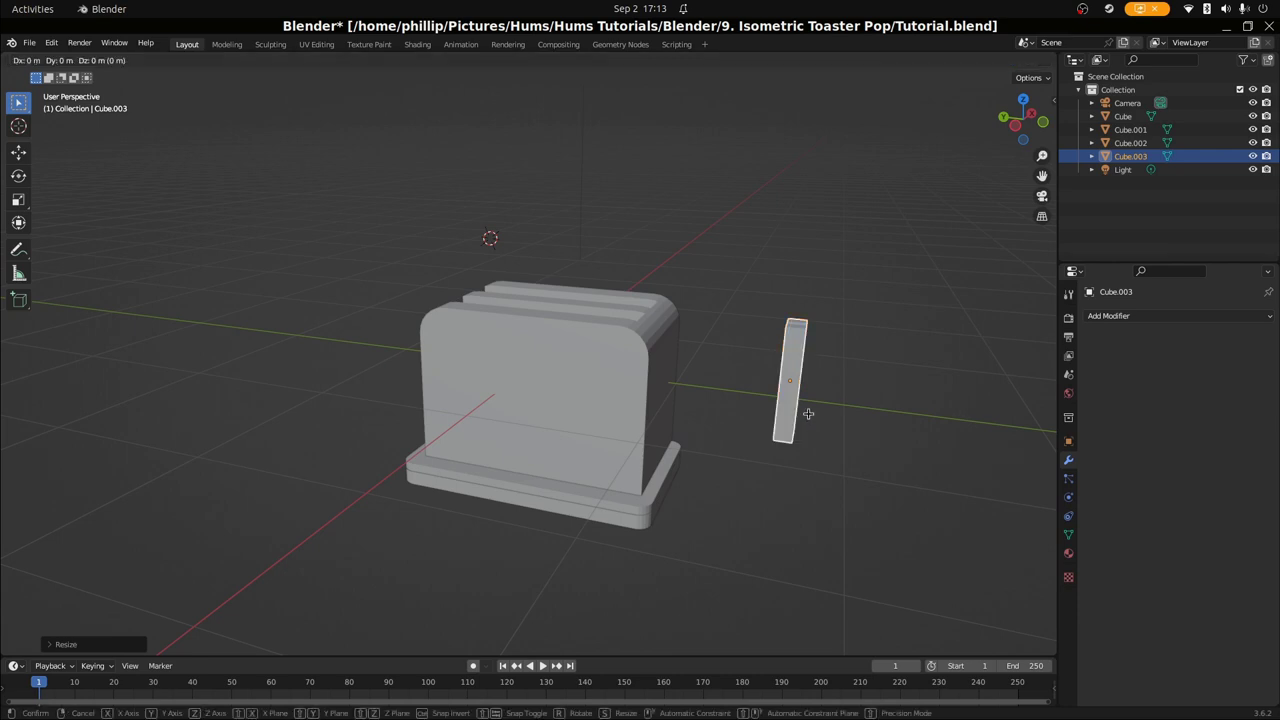
pyautogui.press('x')
pyautogui.press('Escape')
pyautogui.press('h')
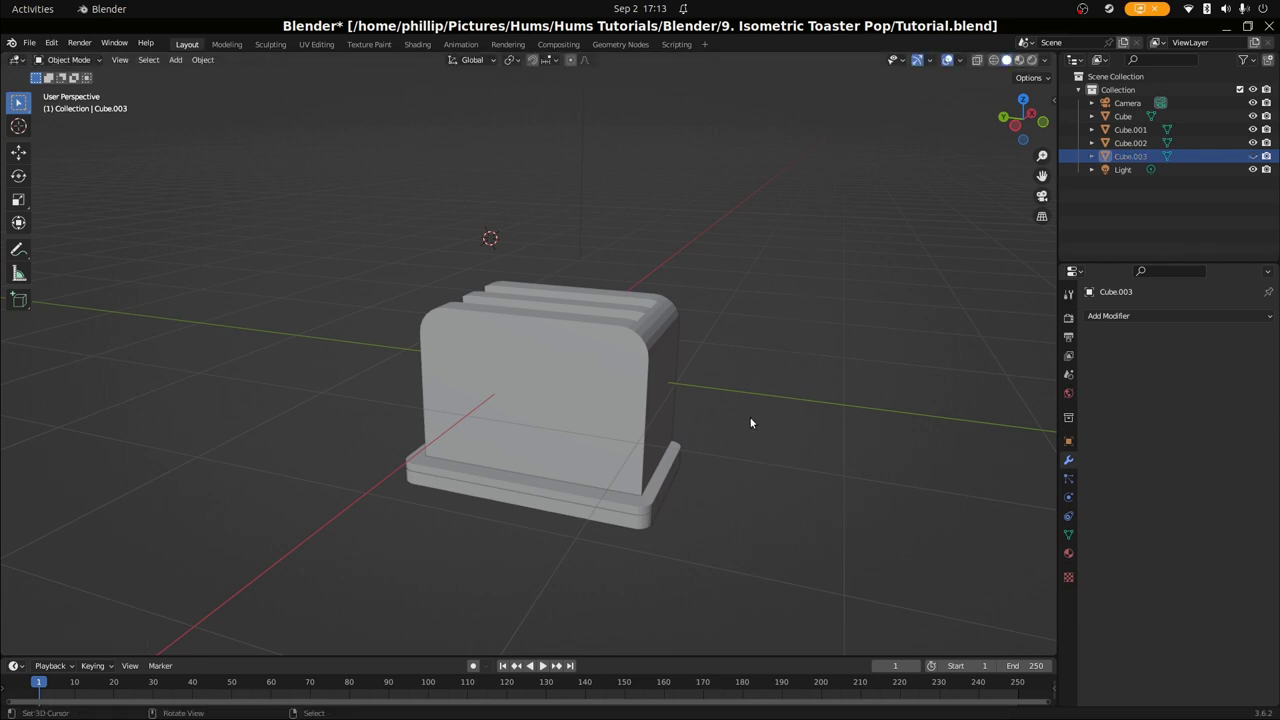
pyautogui.hotkey('alt', 'h')
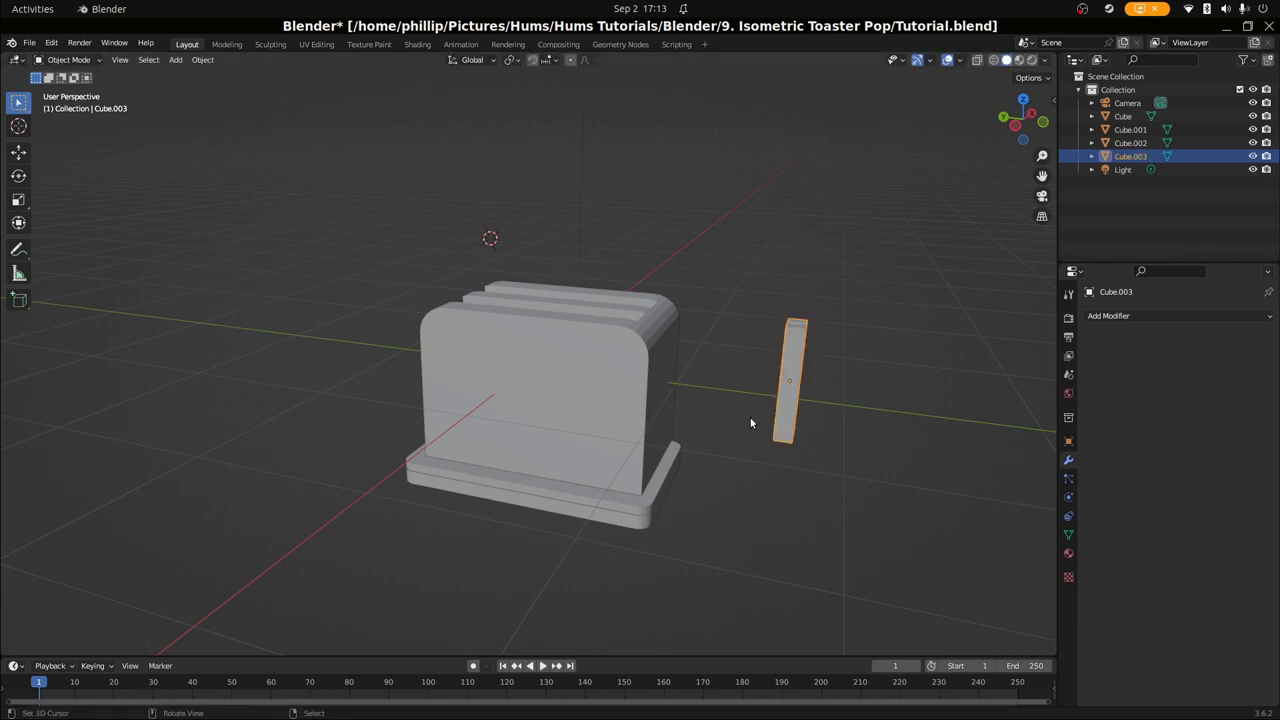
# Slide Cube.003 along Y against the toaster's side and return to the camera view
pyautogui.press('g')
pyautogui.press('y')
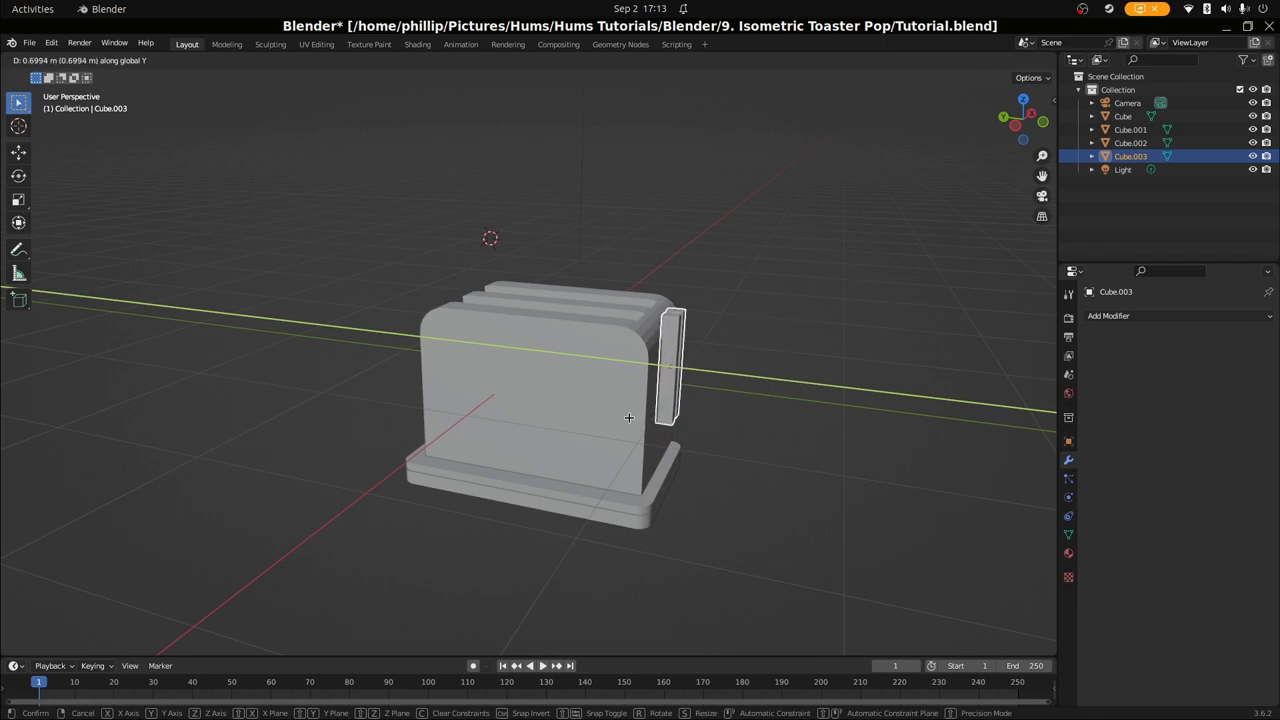
pyautogui.click(625, 417)
pyautogui.press('KP_7')
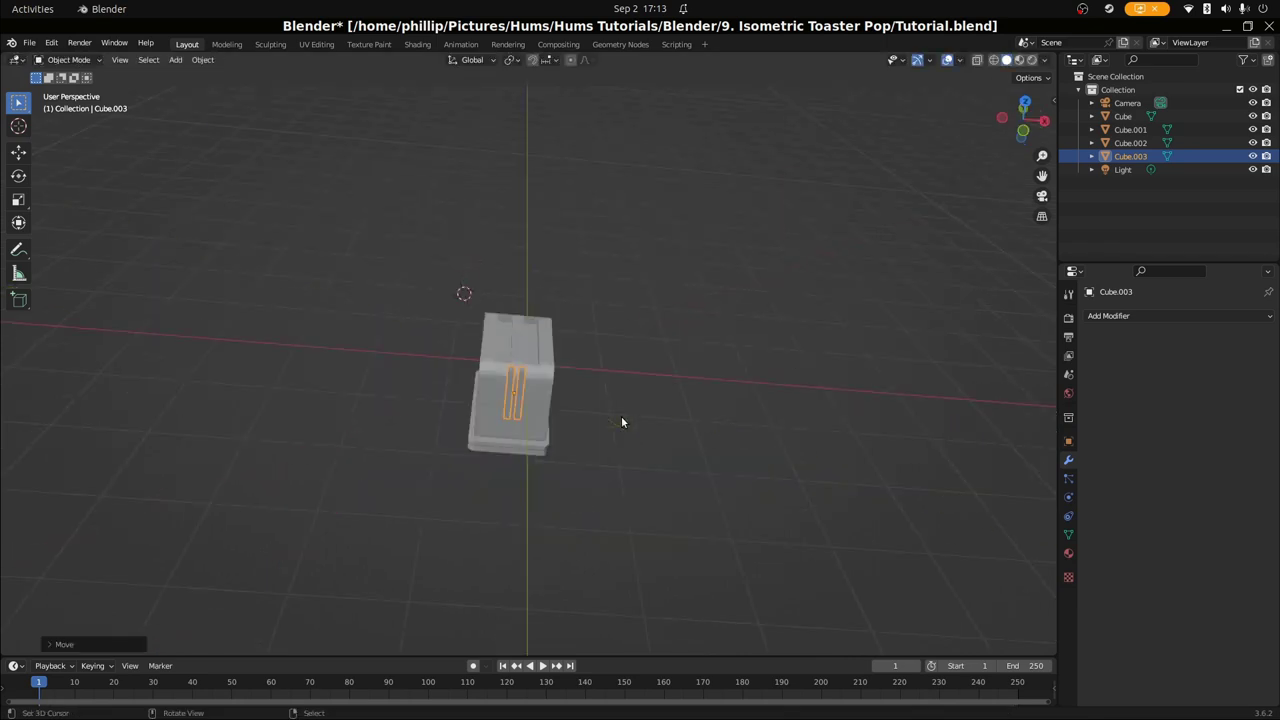
pyautogui.press('KP_0')
pyautogui.scroll(3, 440, 377)
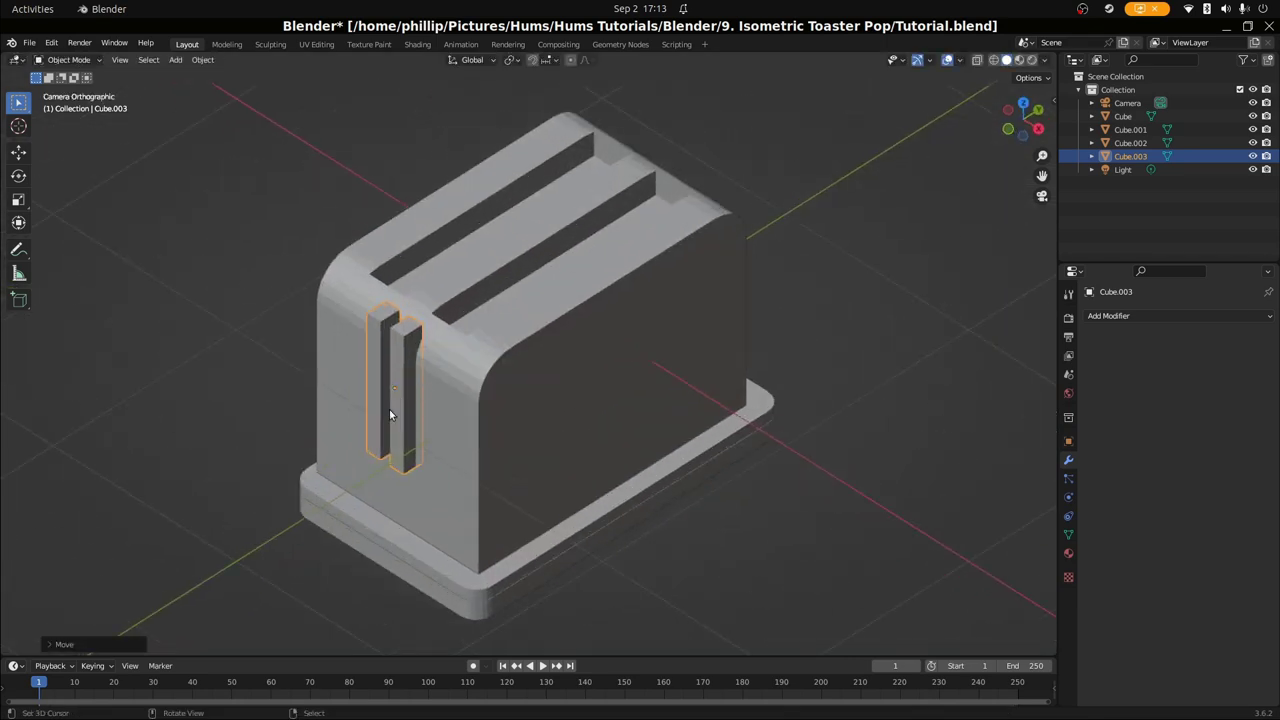
# Lower the side strips along Z on the toaster's side
pyautogui.press('g')
pyautogui.press('z')
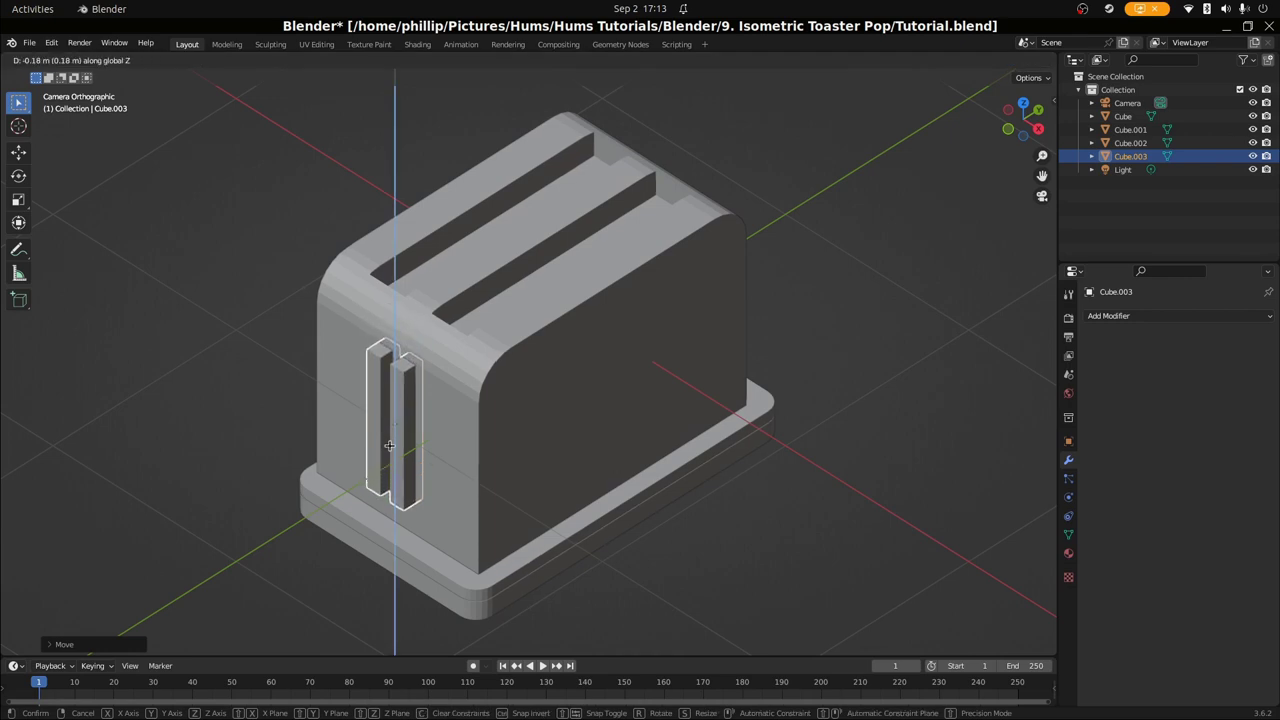
pyautogui.click(391, 444)
pyautogui.moveTo(391, 444); pyautogui.dragTo(491, 400, button='middle')
pyautogui.press('KP_0')
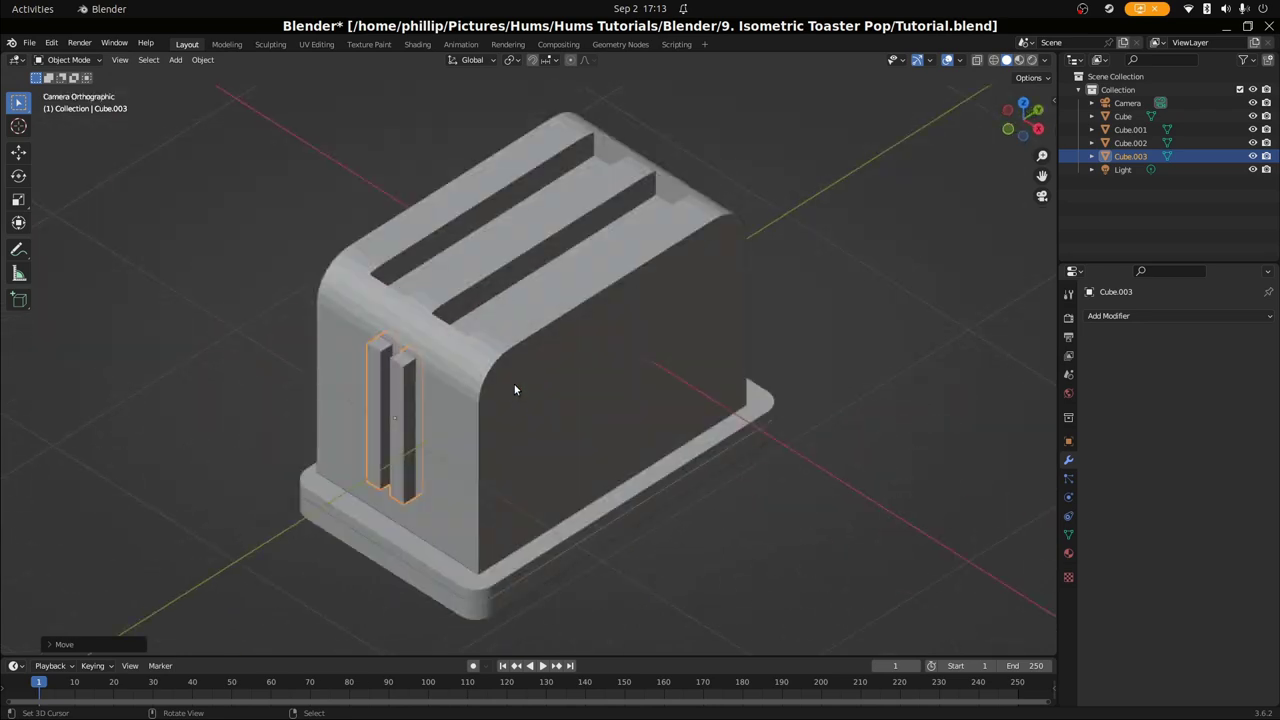
pyautogui.scroll(2, 420, 426)
# Narrow the side strips along X to about 0.679
pyautogui.click(301, 391)
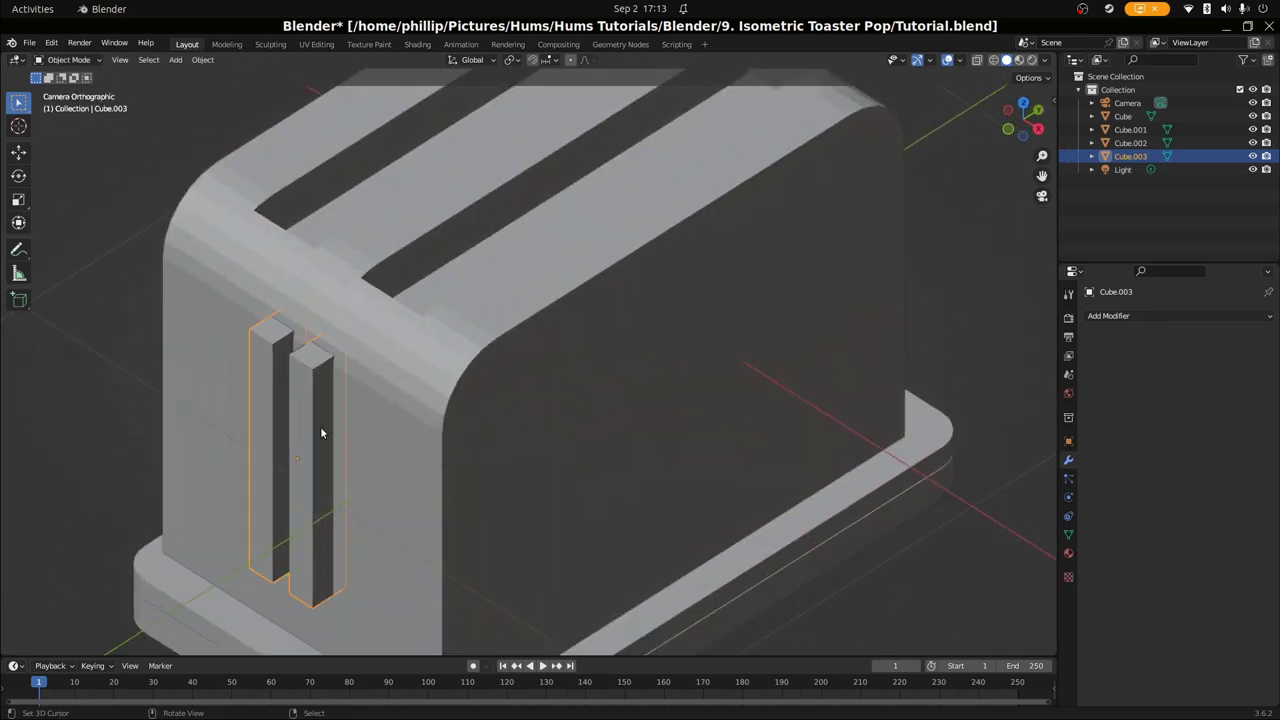
pyautogui.press('s')
pyautogui.press('x')
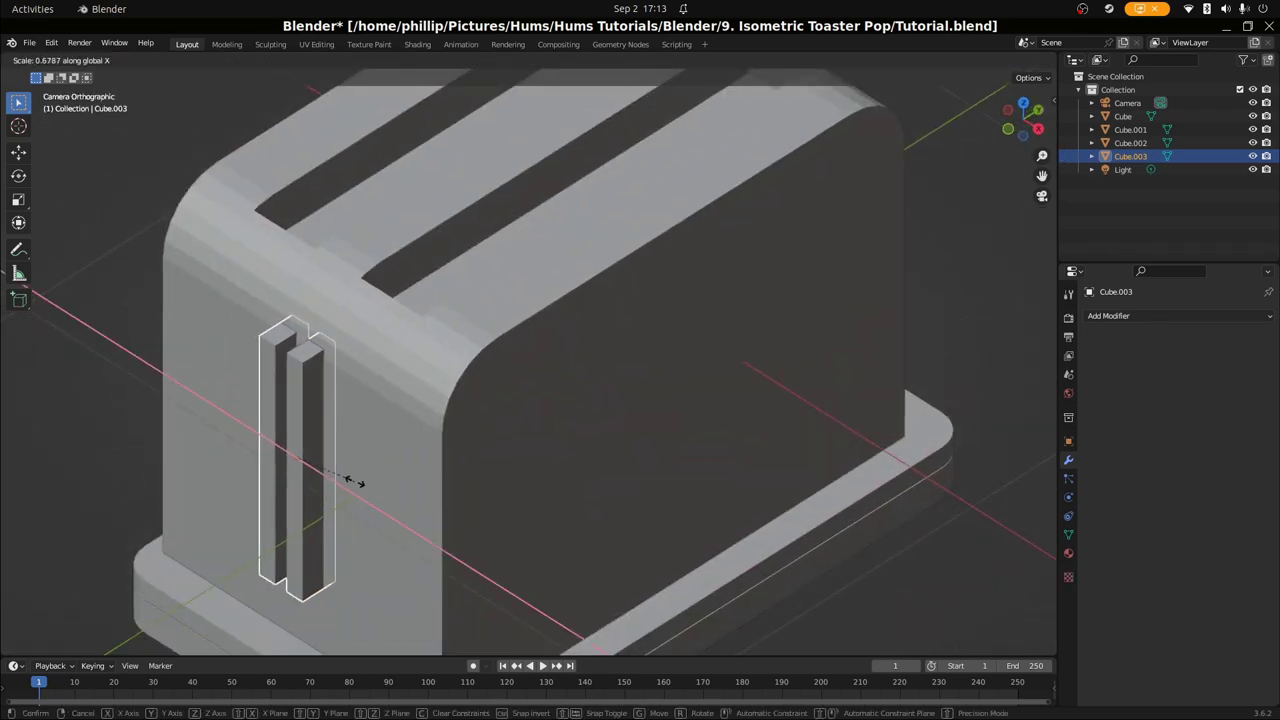
pyautogui.click(333, 484)
pyautogui.click(311, 380)
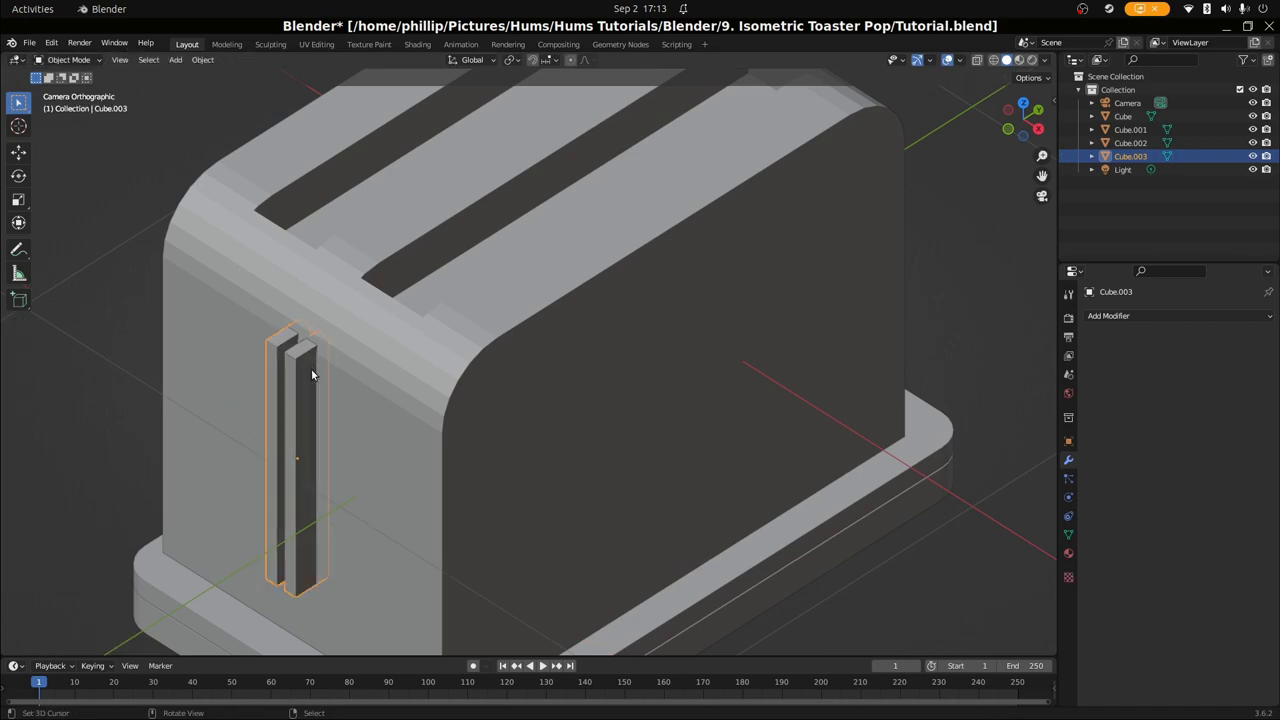
pyautogui.press('Tab')
pyautogui.press('Tab')
pyautogui.press('Tab')
pyautogui.press('Tab')
pyautogui.press('Tab')
# Separate the strips' mesh by loose parts into Cube.003 and Cube.004
pyautogui.press('a')
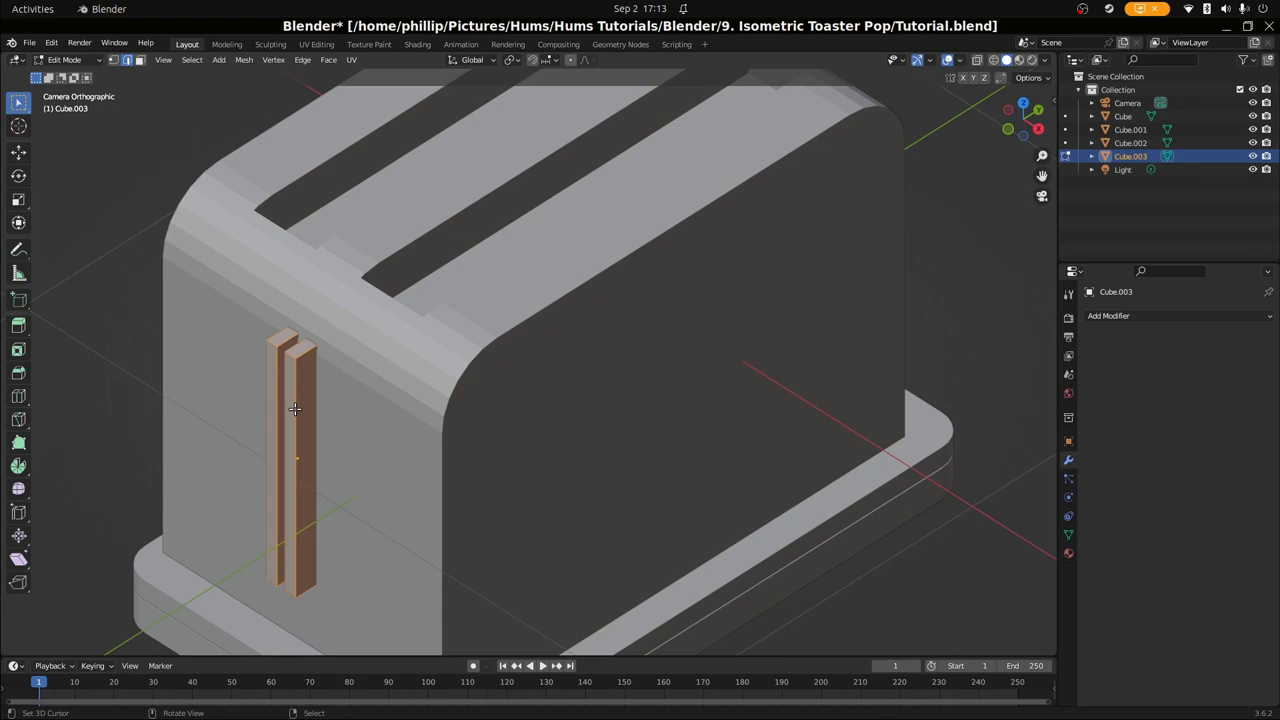
pyautogui.press('p')
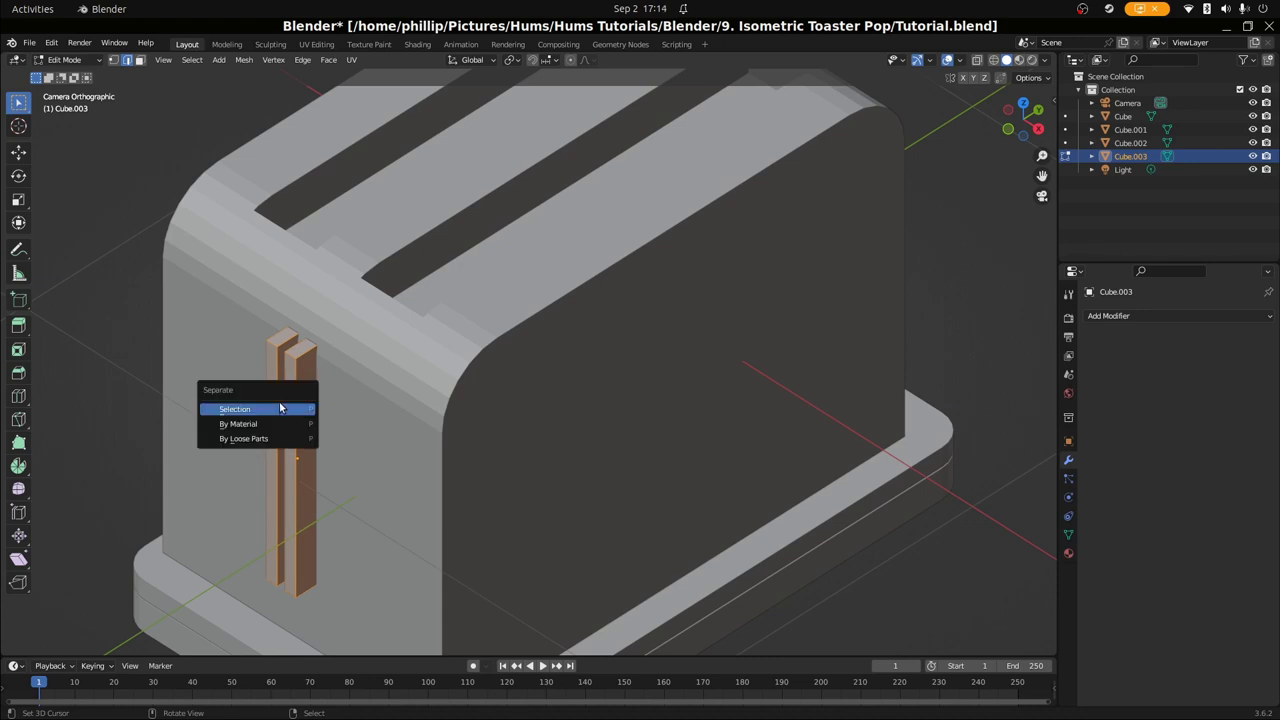
pyautogui.click(257, 438)
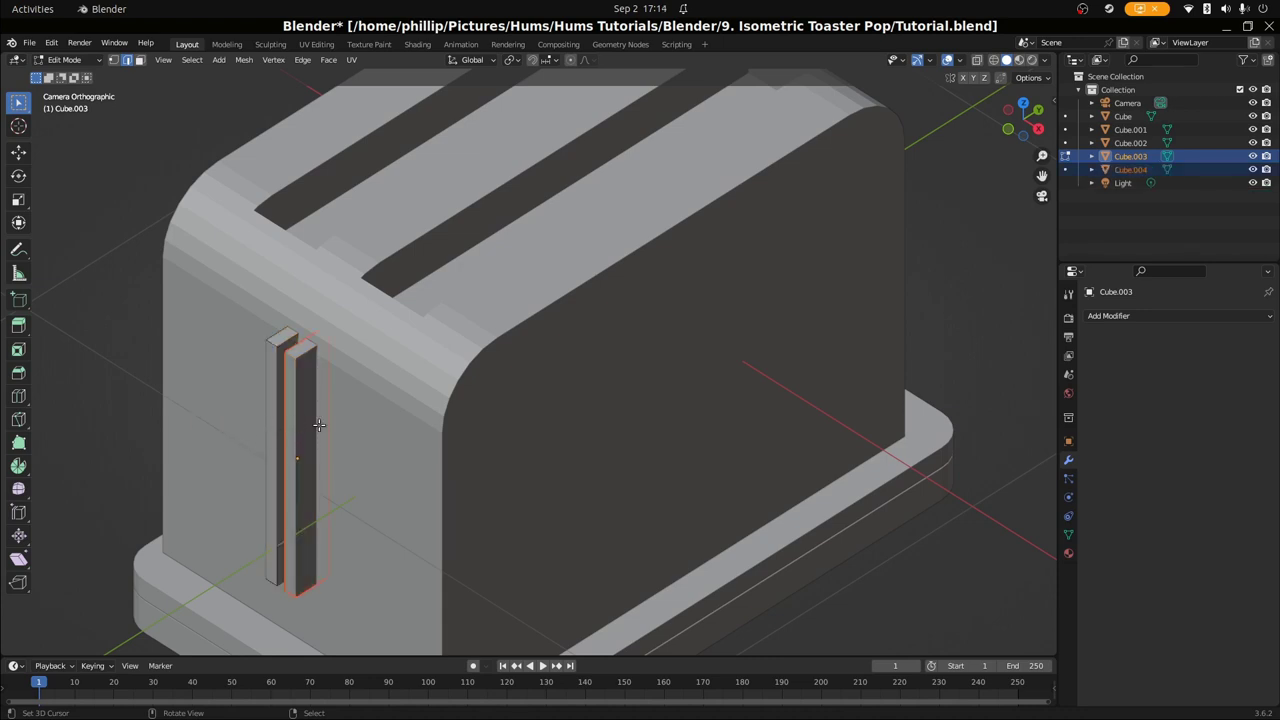
pyautogui.scroll(-5, 320, 424)
pyautogui.moveTo(323, 423); pyautogui.dragTo(414, 249, button='middle')
pyautogui.scroll(6, 414, 249)
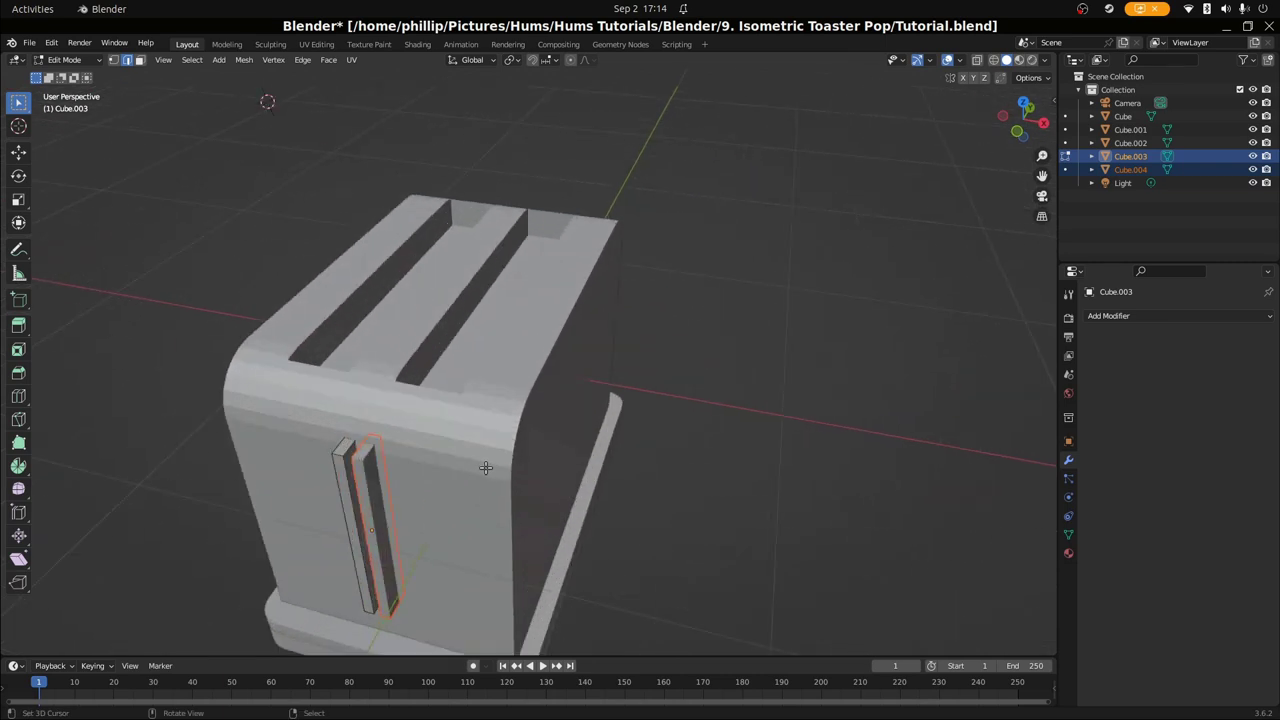
pyautogui.moveTo(485, 467); pyautogui.dragTo(500, 431, button='middle')
pyautogui.press('x')
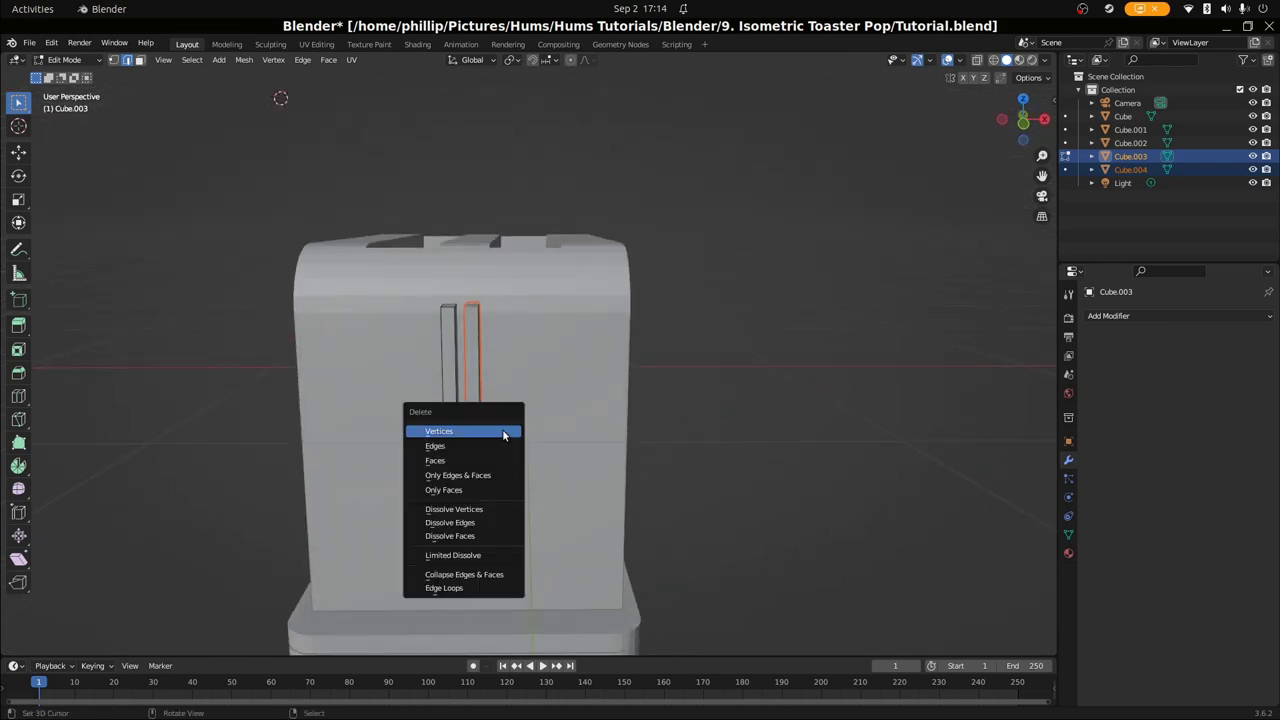
pyautogui.click(500, 431)
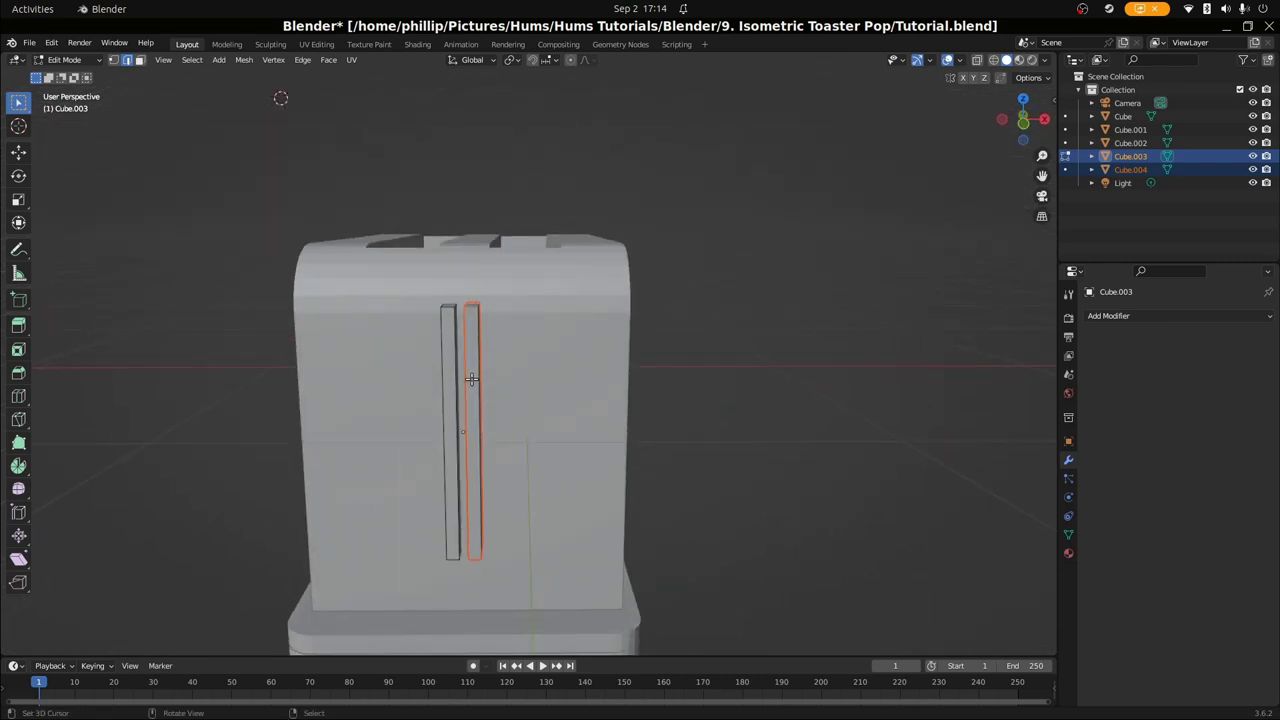
# Back in Object Mode, select the right-hand strip and move it along X
pyautogui.press('Tab')
pyautogui.click(474, 399)
pyautogui.press('g')
pyautogui.press('x')
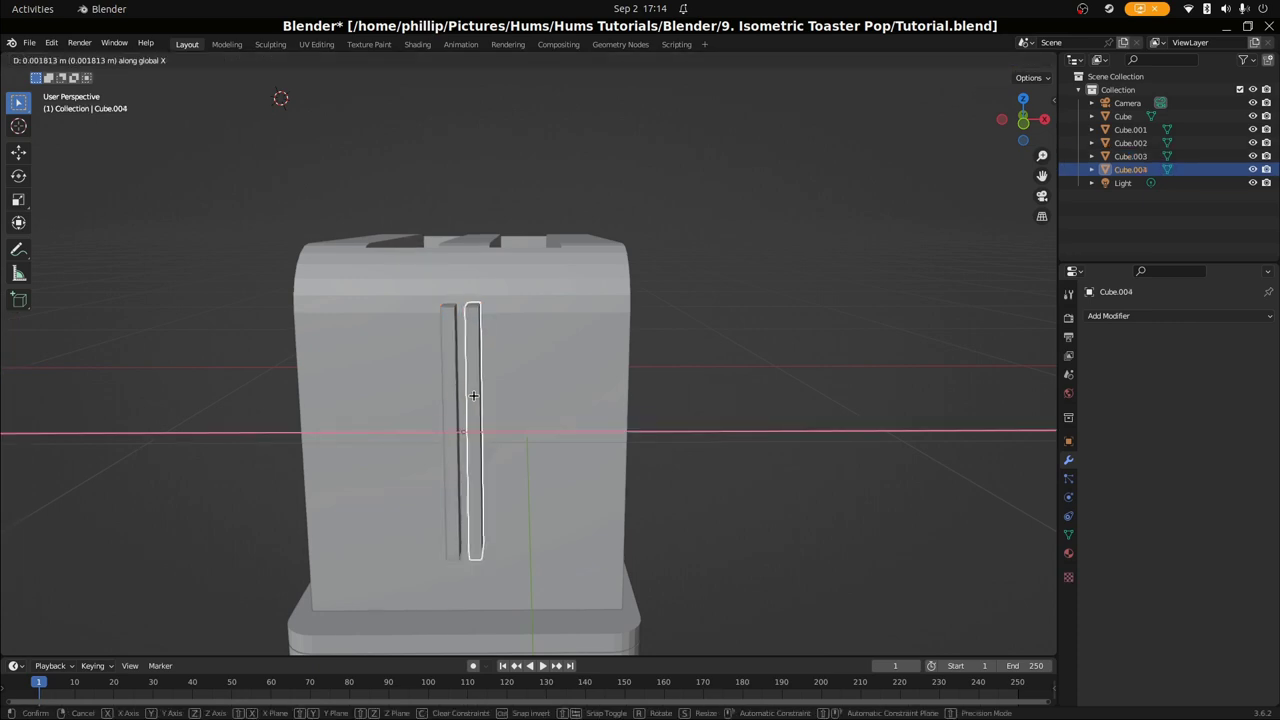
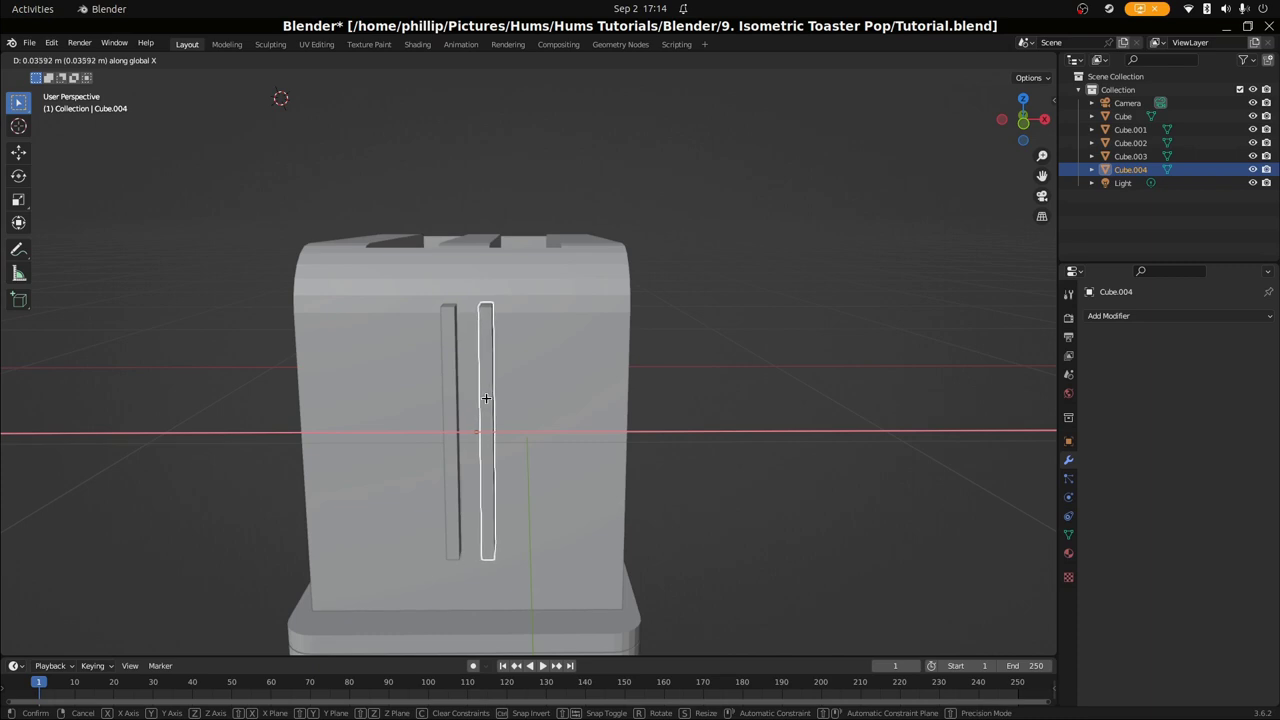
# Add the first slot bar to the selection and shift both bars slightly left along X
pyautogui.click(485, 400)
pyautogui.keyDown('shift'); pyautogui.click(456, 400); pyautogui.keyUp('shift')
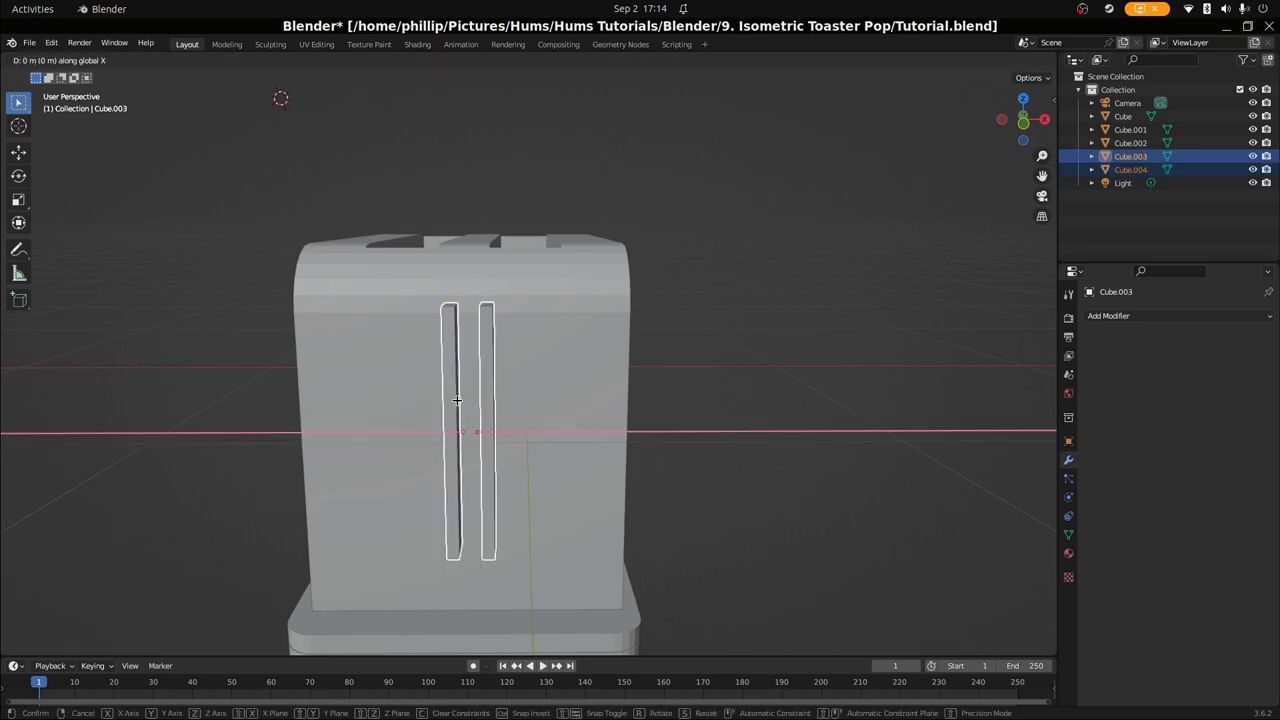
pyautogui.click(447, 402)
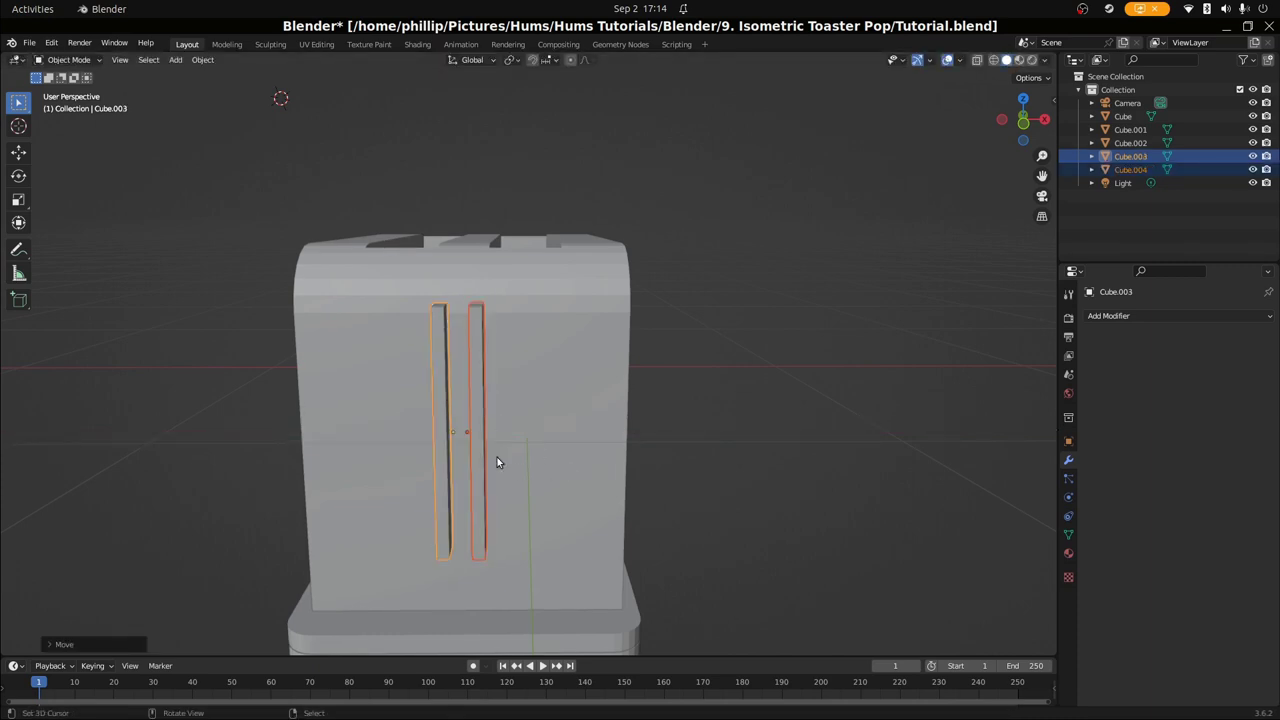
pyautogui.press('KP_0')
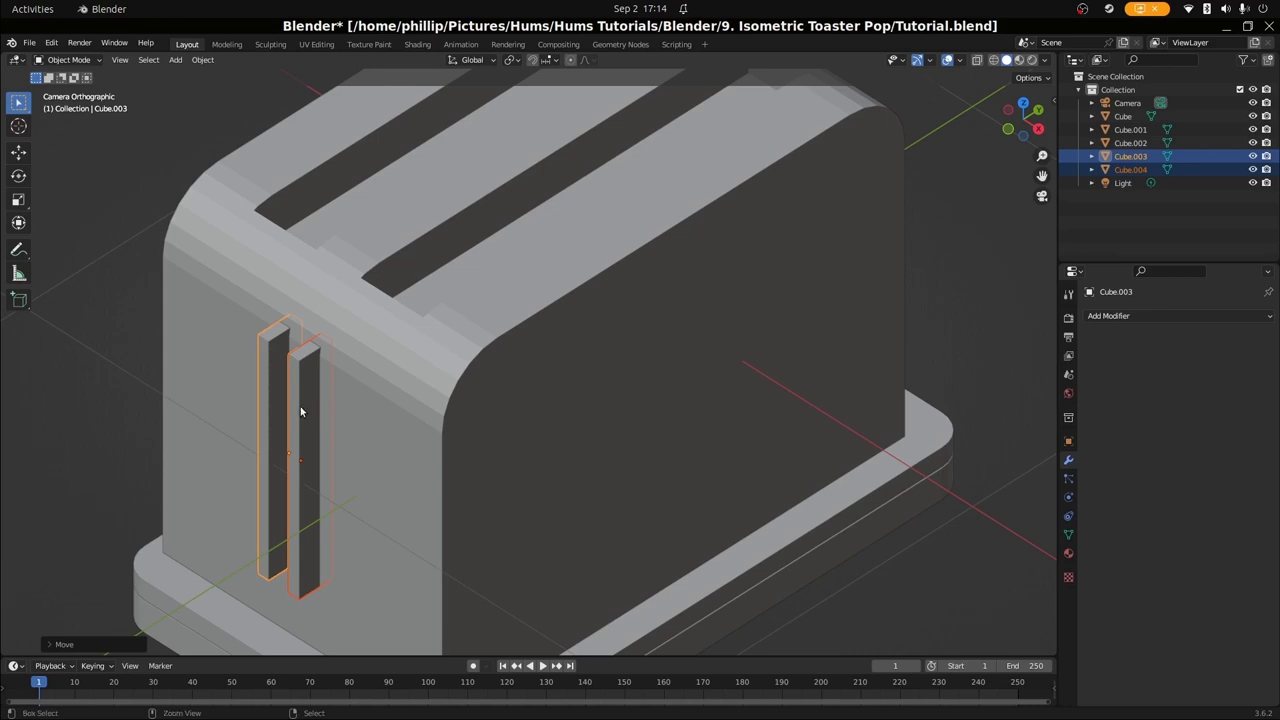
# Join the two slot bars into a single object, Cube.003
pyautogui.hotkey('ctrl', 'p')
pyautogui.hotkey('ctrl', 'j')
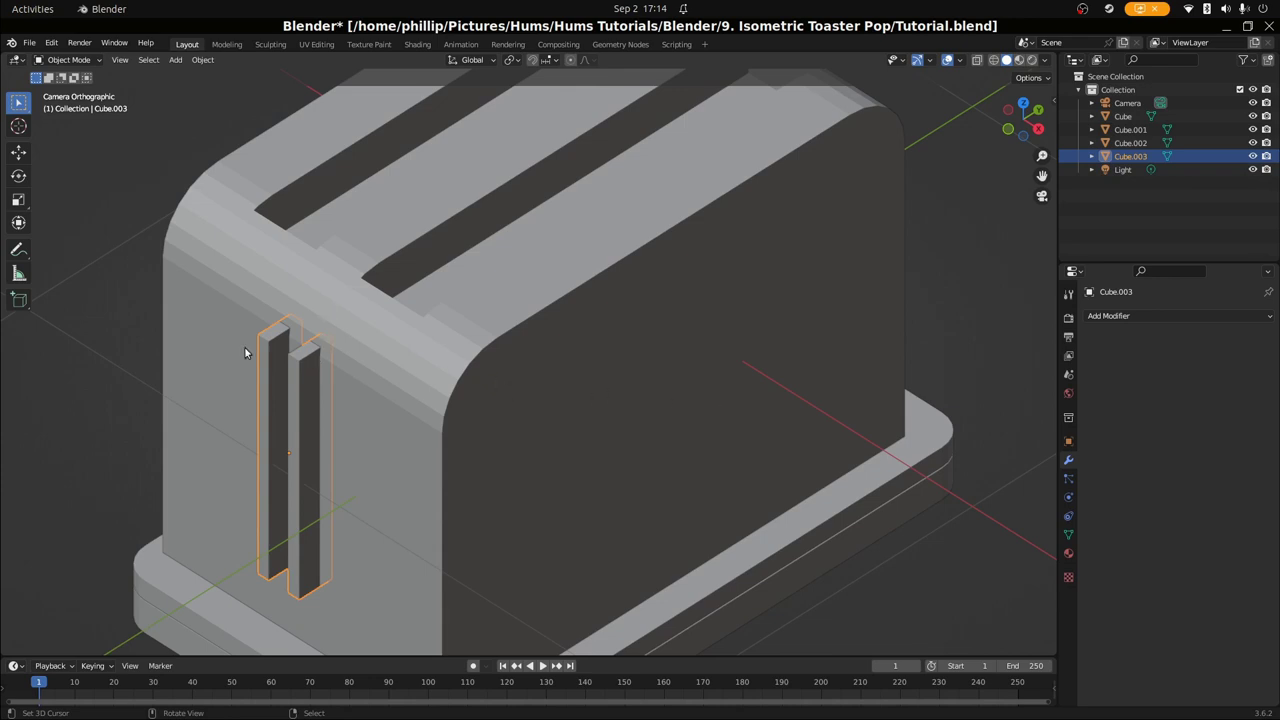
pyautogui.scroll(-3, 381, 386)
pyautogui.scroll(1, 381, 386)
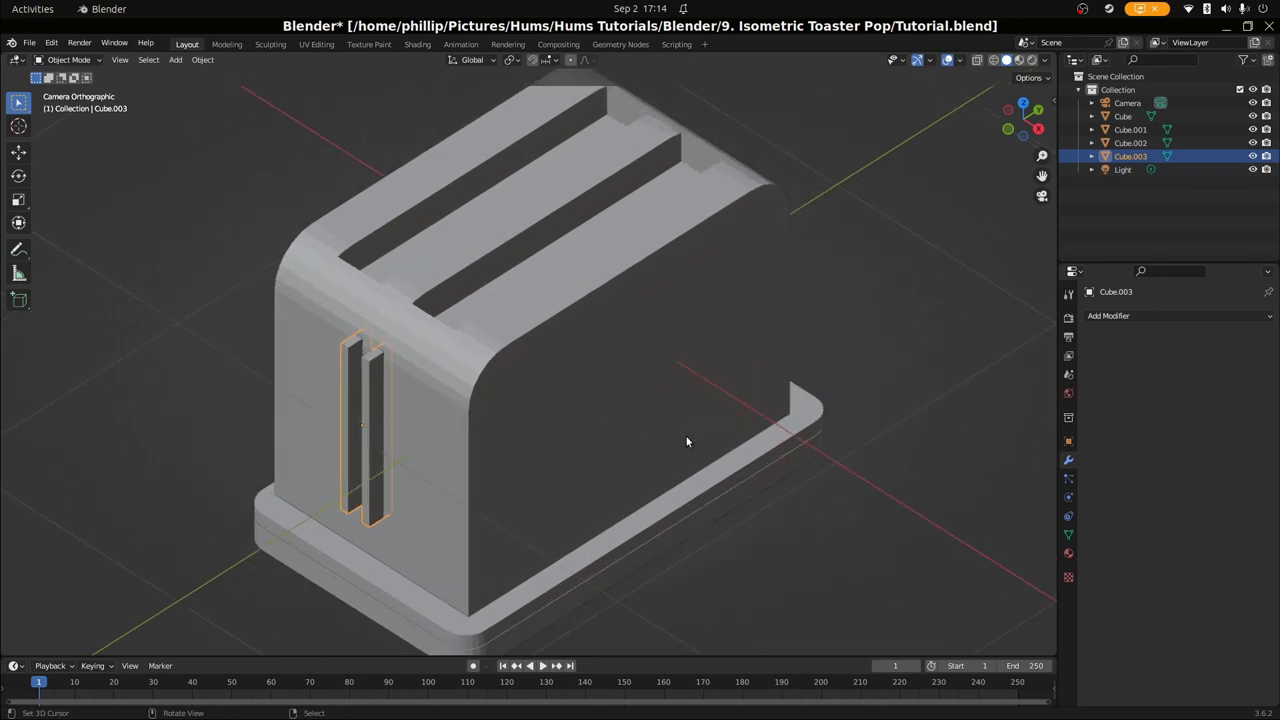
# Add a Boolean Difference modifier to the toaster body with Cube.003 as the cutter object
pyautogui.click(646, 383)
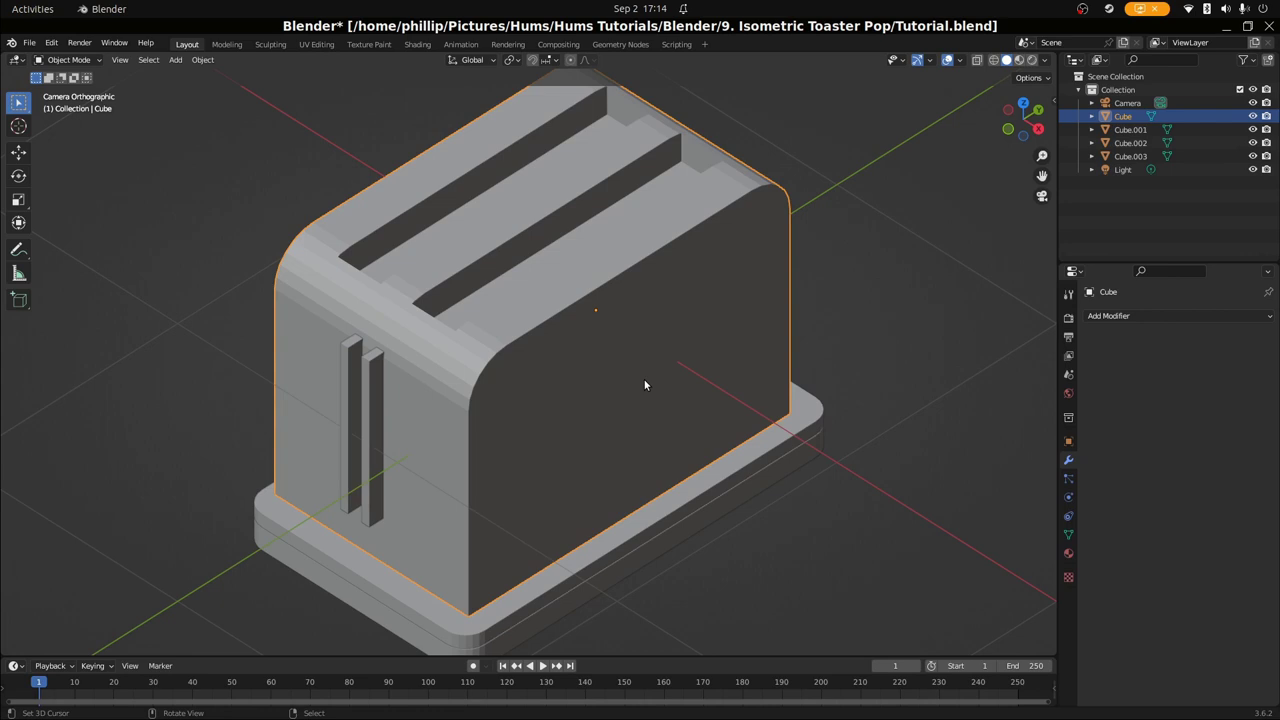
pyautogui.click(1148, 315)
pyautogui.click(1006, 382)
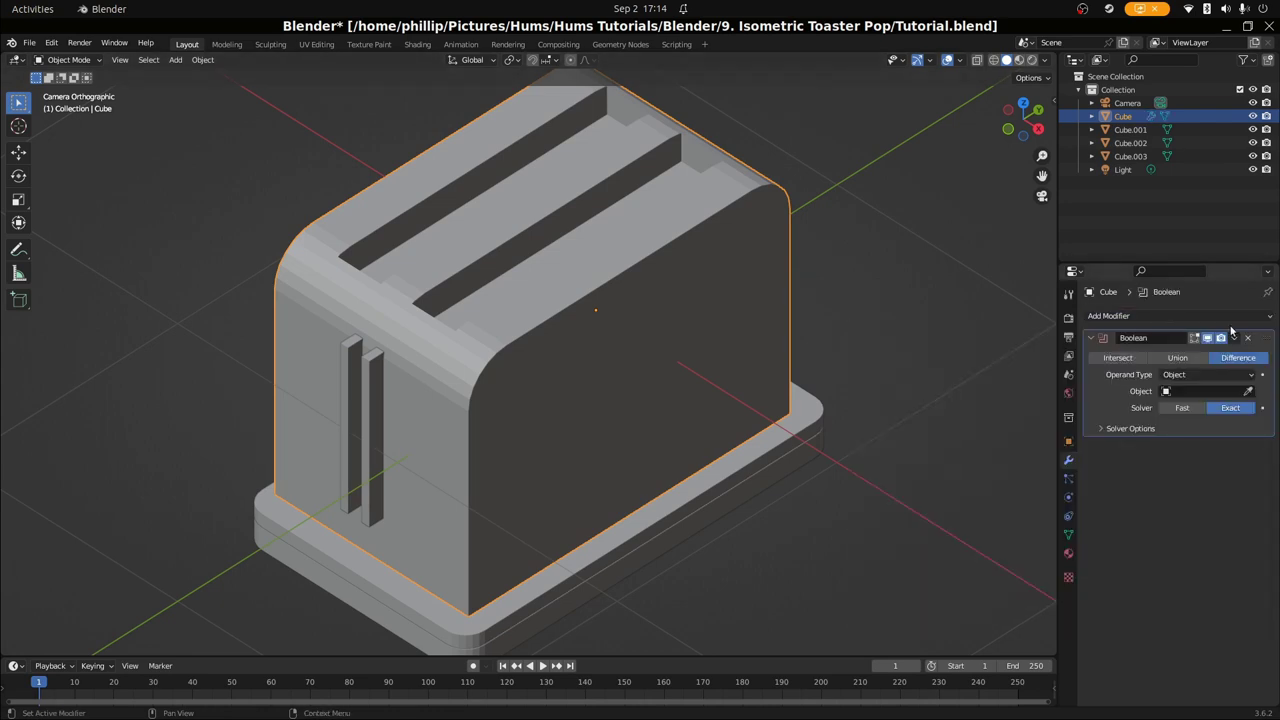
pyautogui.click(1248, 391)
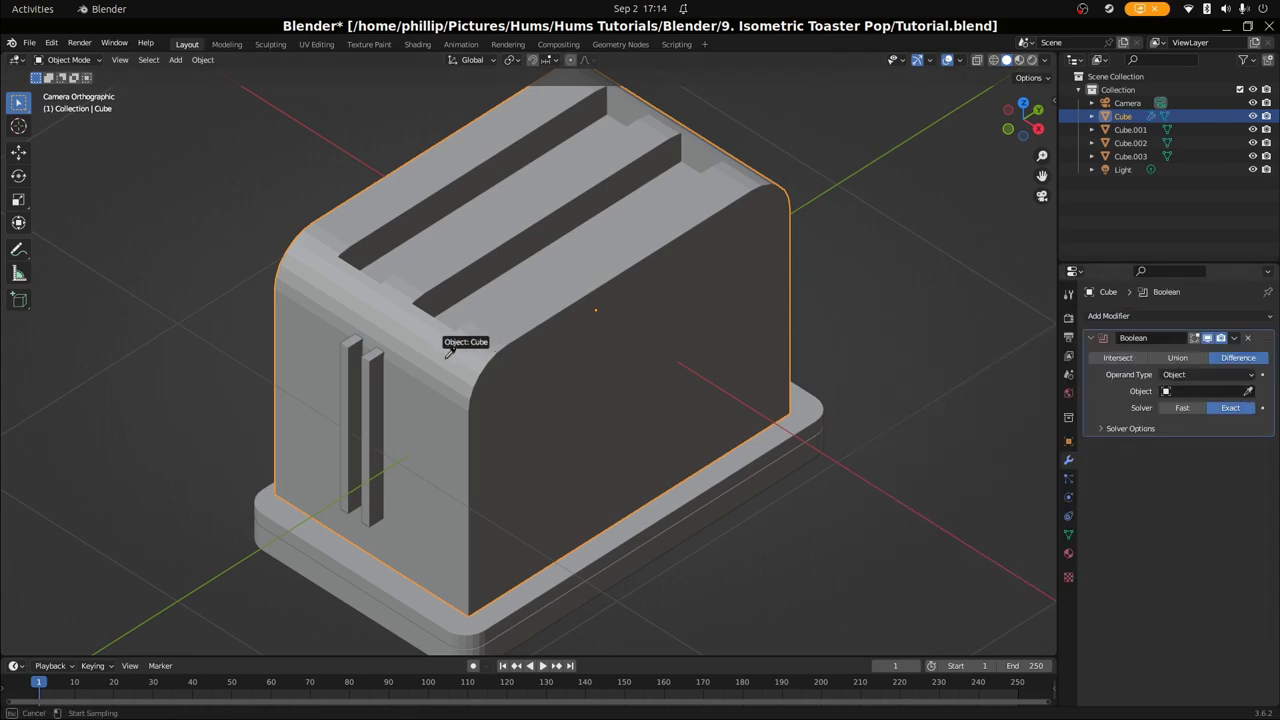
pyautogui.click(375, 385)
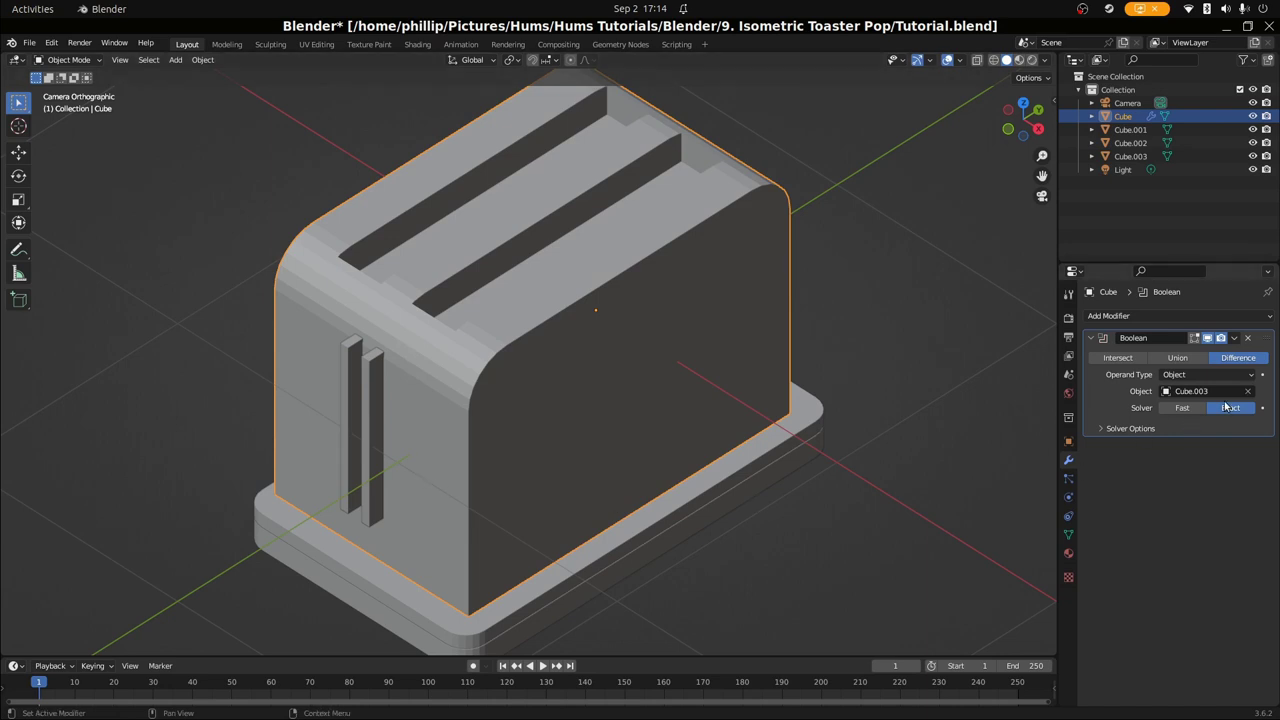
# Hide the Cube.003 cutter, then return to the camera view in solid shading
pyautogui.hotkey('shift', 'z')
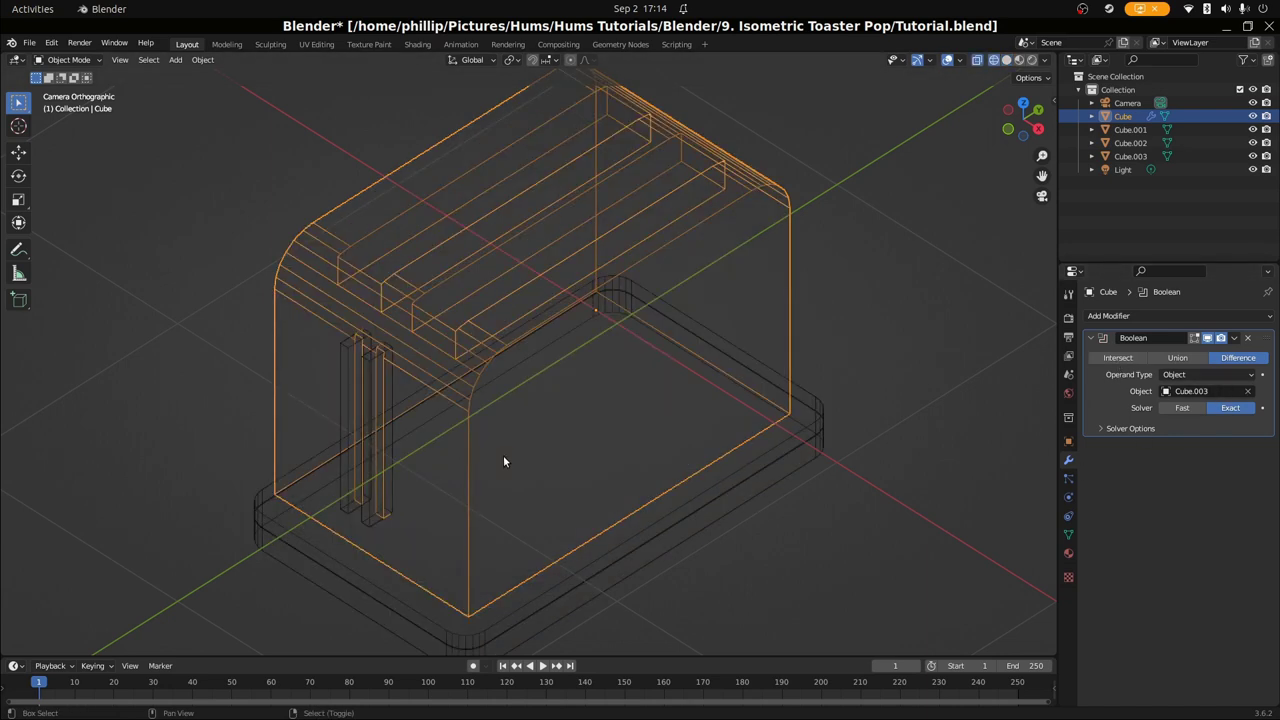
pyautogui.click(372, 485)
pyautogui.press('h')
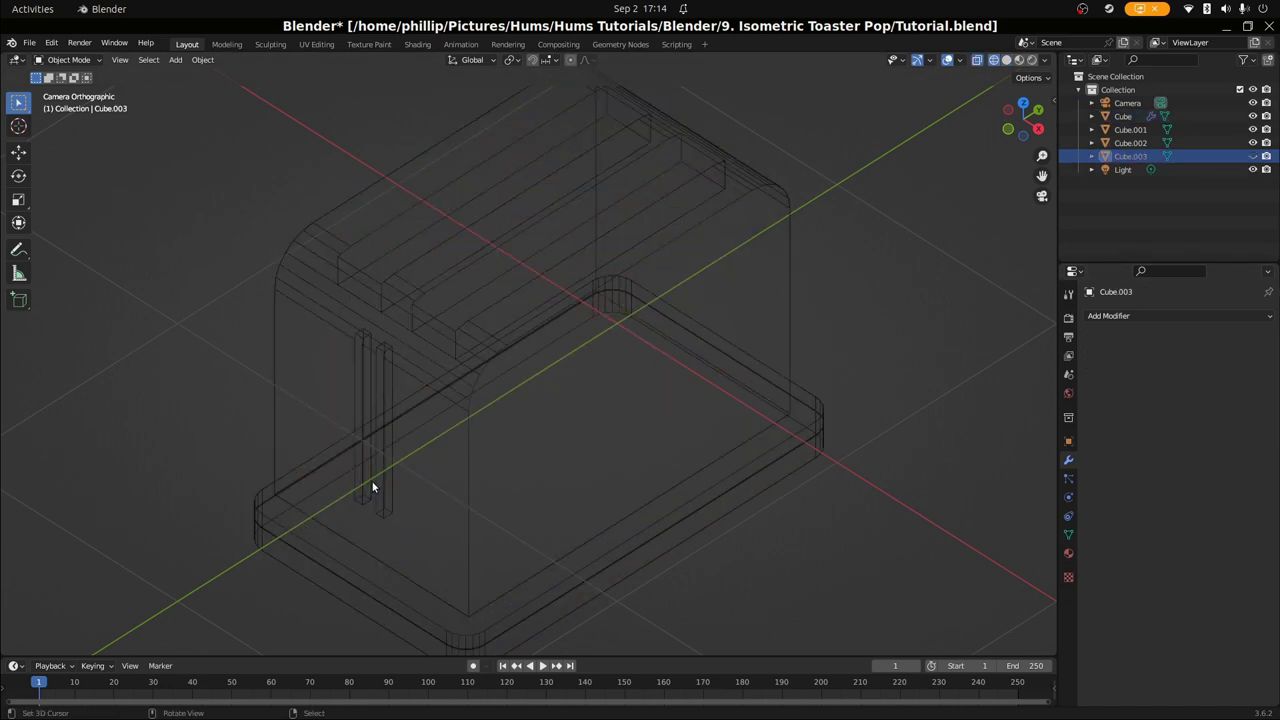
pyautogui.moveTo(371, 480); pyautogui.dragTo(337, 397, button='middle')
pyautogui.scroll(6, 500, 409)
pyautogui.press('KP_0')
pyautogui.hotkey('shift', 'z')
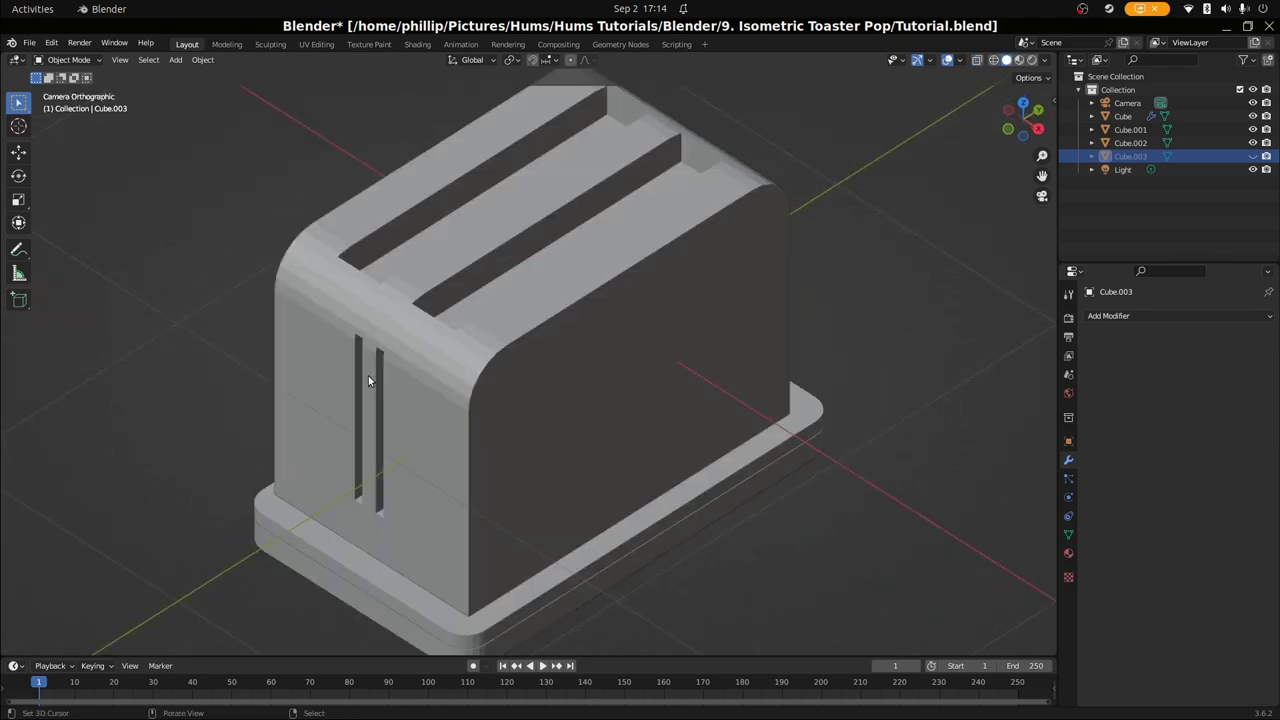
# Unhide Cube.003 and scale it down along Z to shorten the slots
pyautogui.hotkey('alt', 'h')
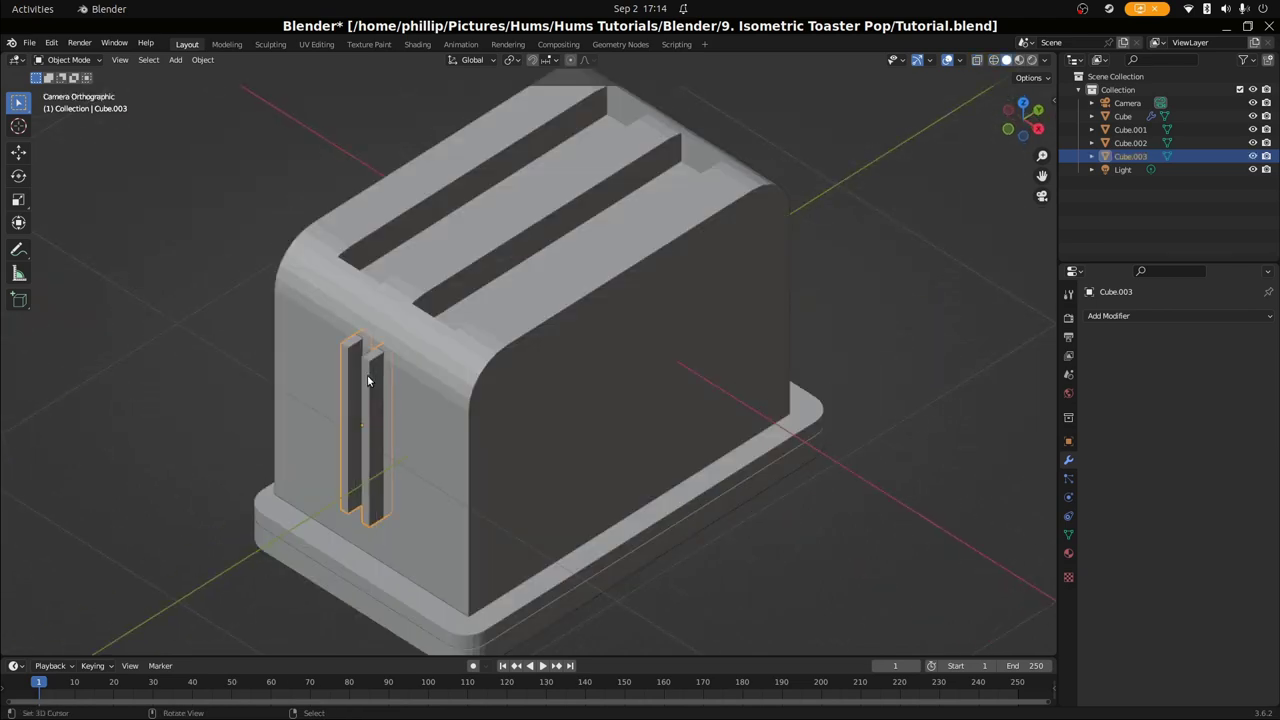
pyautogui.press('s')
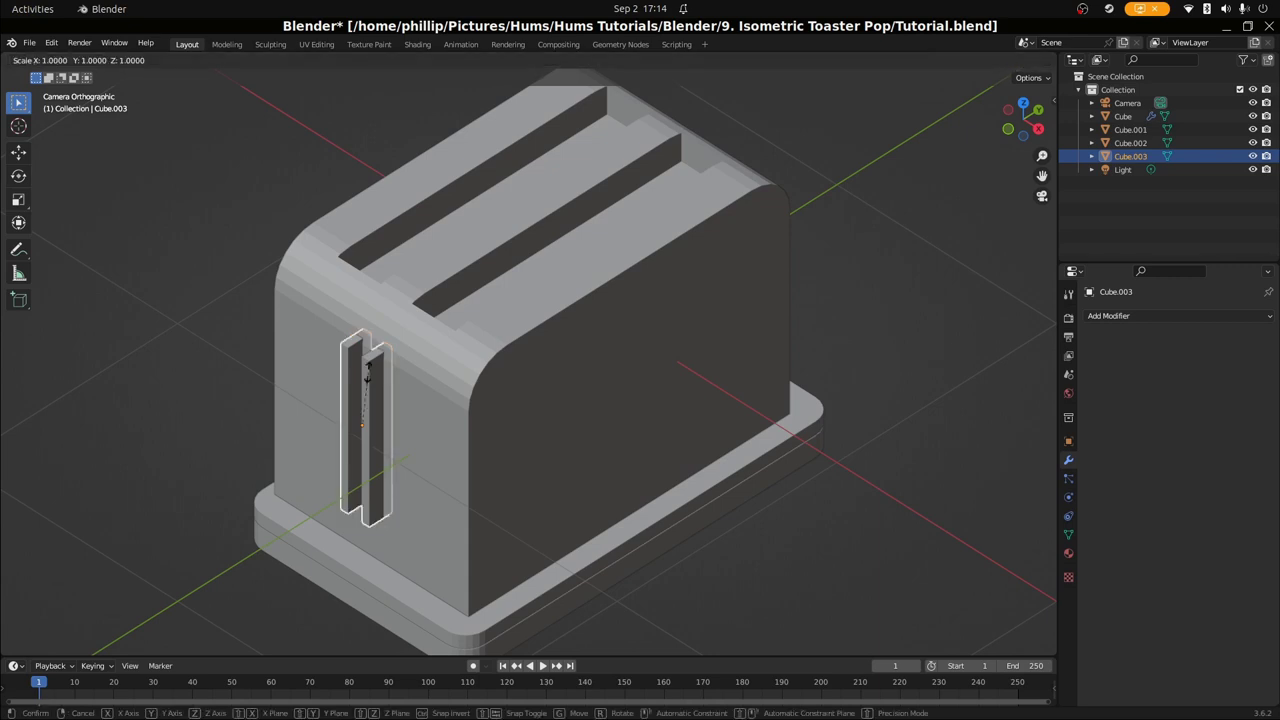
pyautogui.press('y')
pyautogui.press('z')
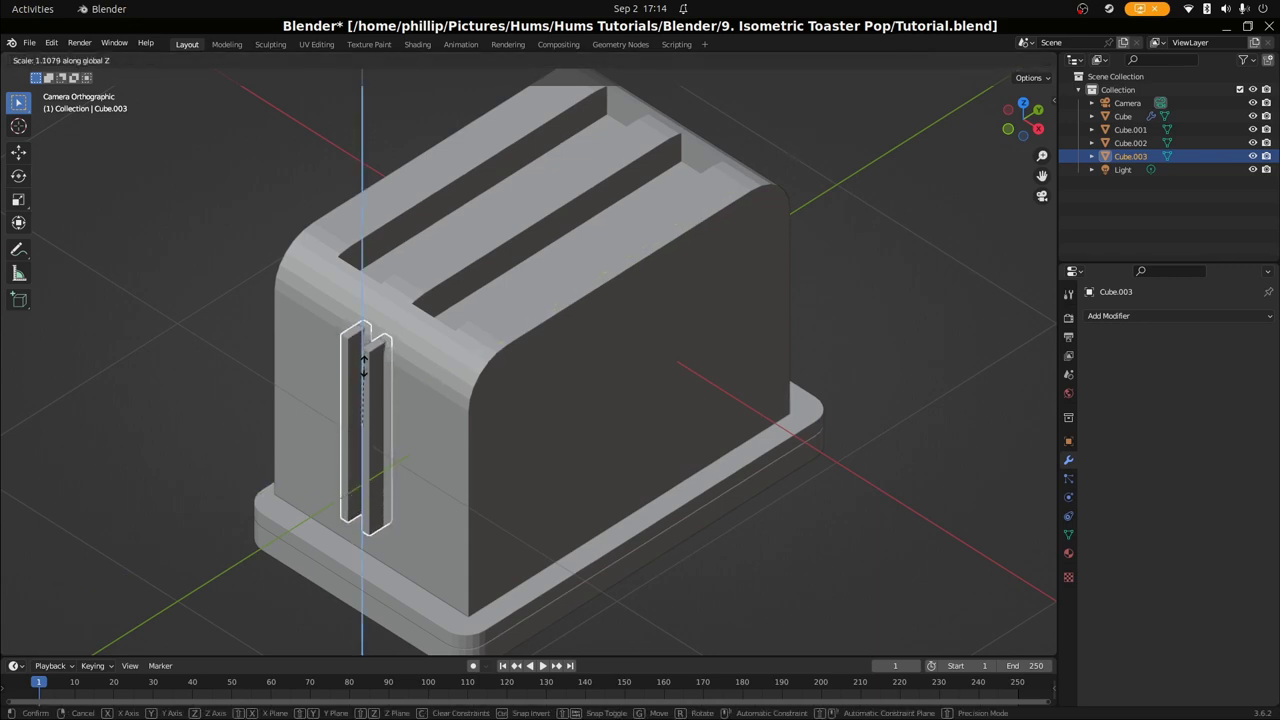
pyautogui.click(363, 368)
# Raise the cutter along Z and hide it again
pyautogui.press('g')
pyautogui.press('y')
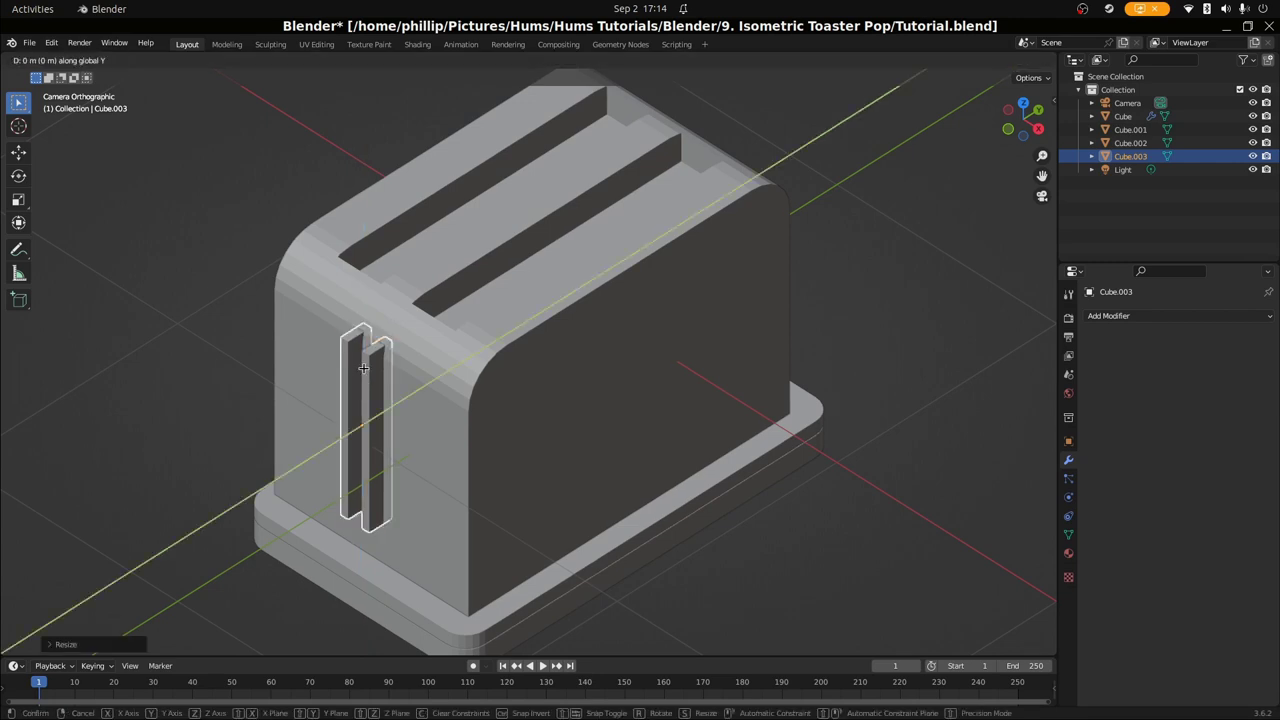
pyautogui.press('z')
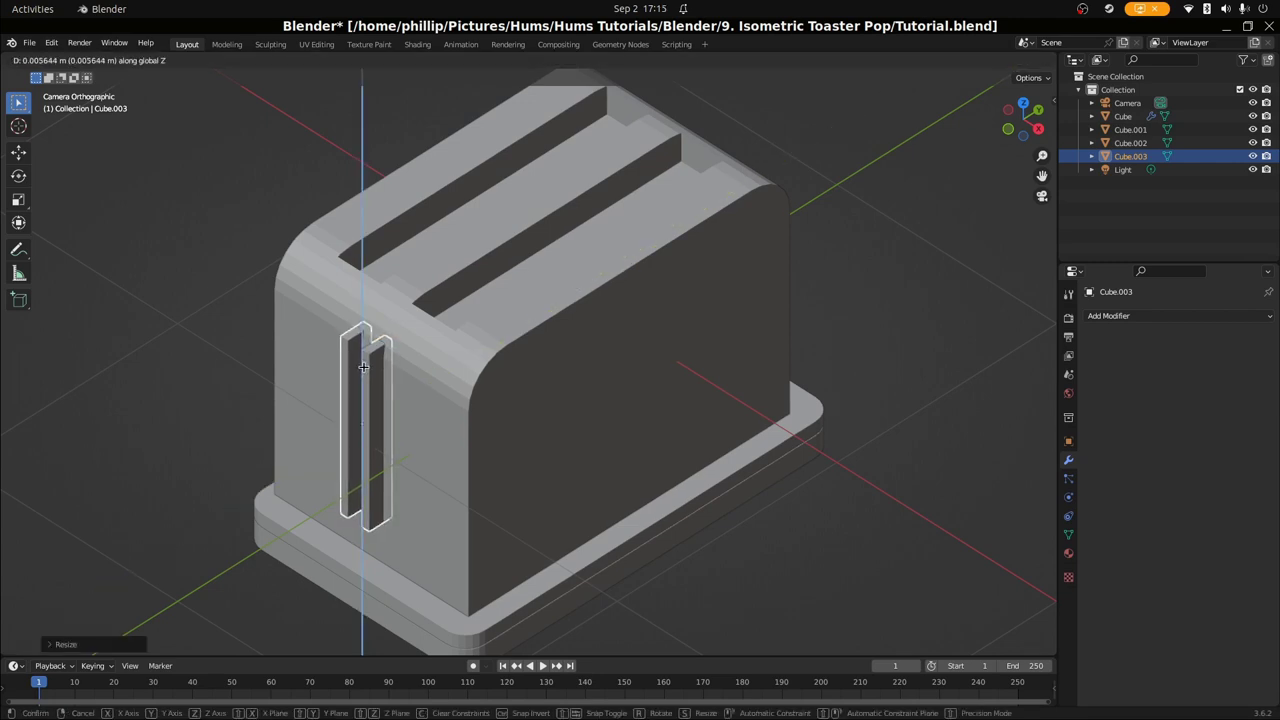
pyautogui.click(365, 368)
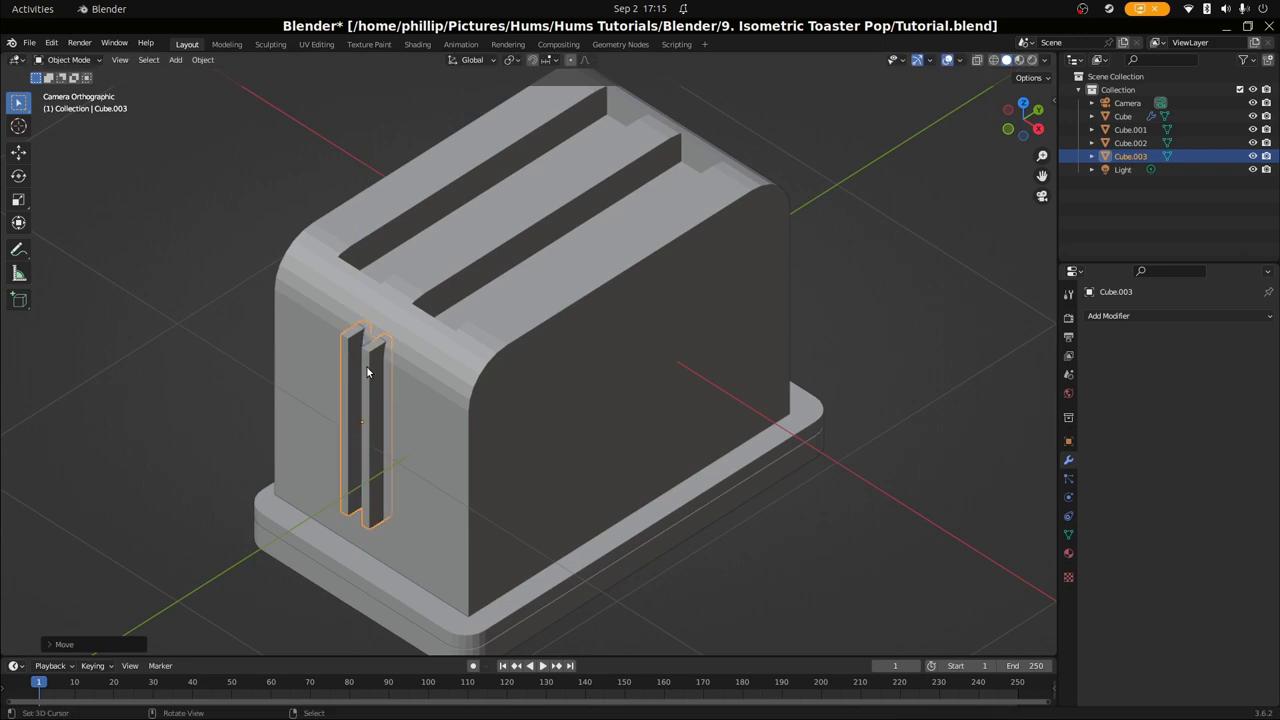
pyautogui.press('h')
# Return to the camera view and select the toaster body
pyautogui.moveTo(389, 452); pyautogui.dragTo(541, 403, button='middle')
pyautogui.press('KP_0')
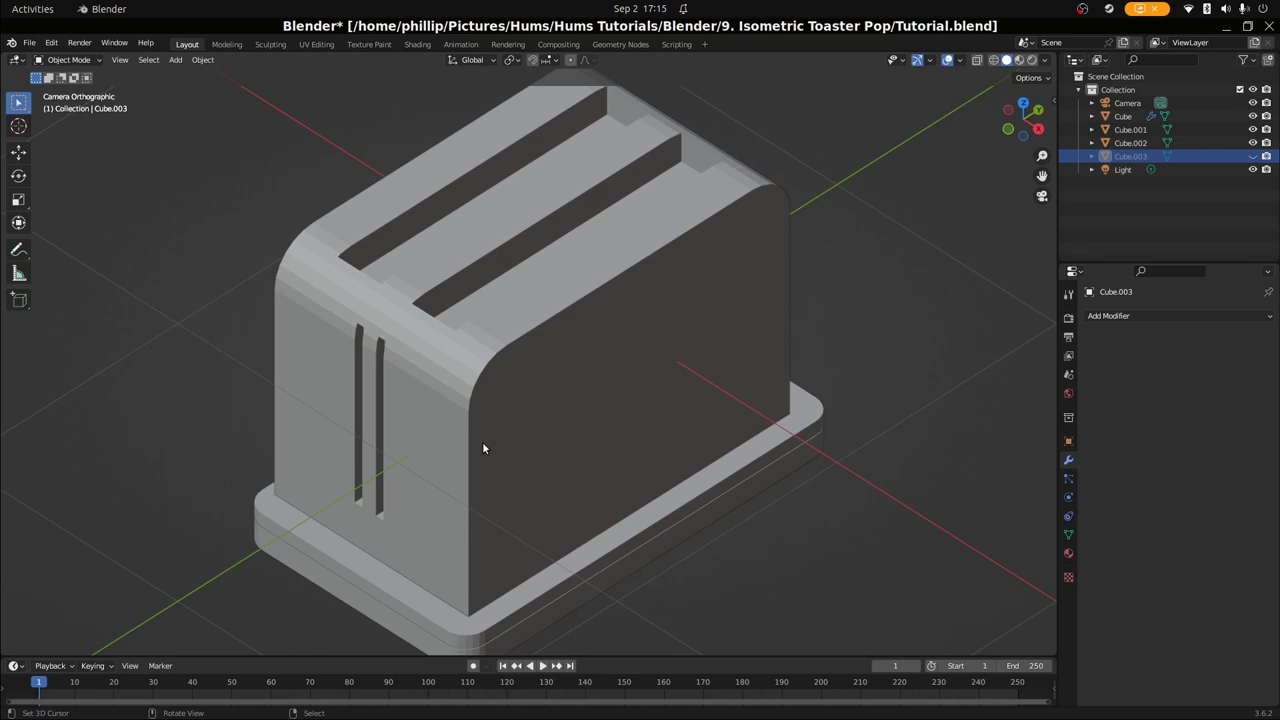
pyautogui.scroll(-1, 483, 446)
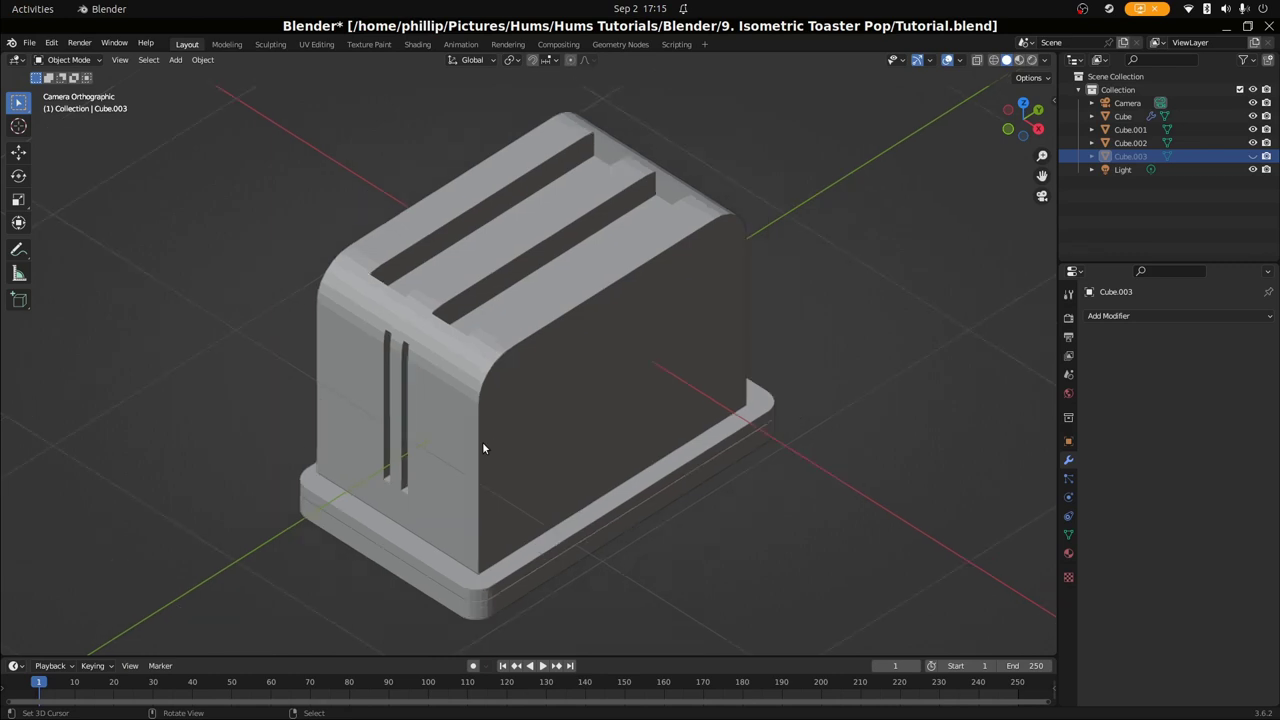
pyautogui.scroll(2, 481, 447)
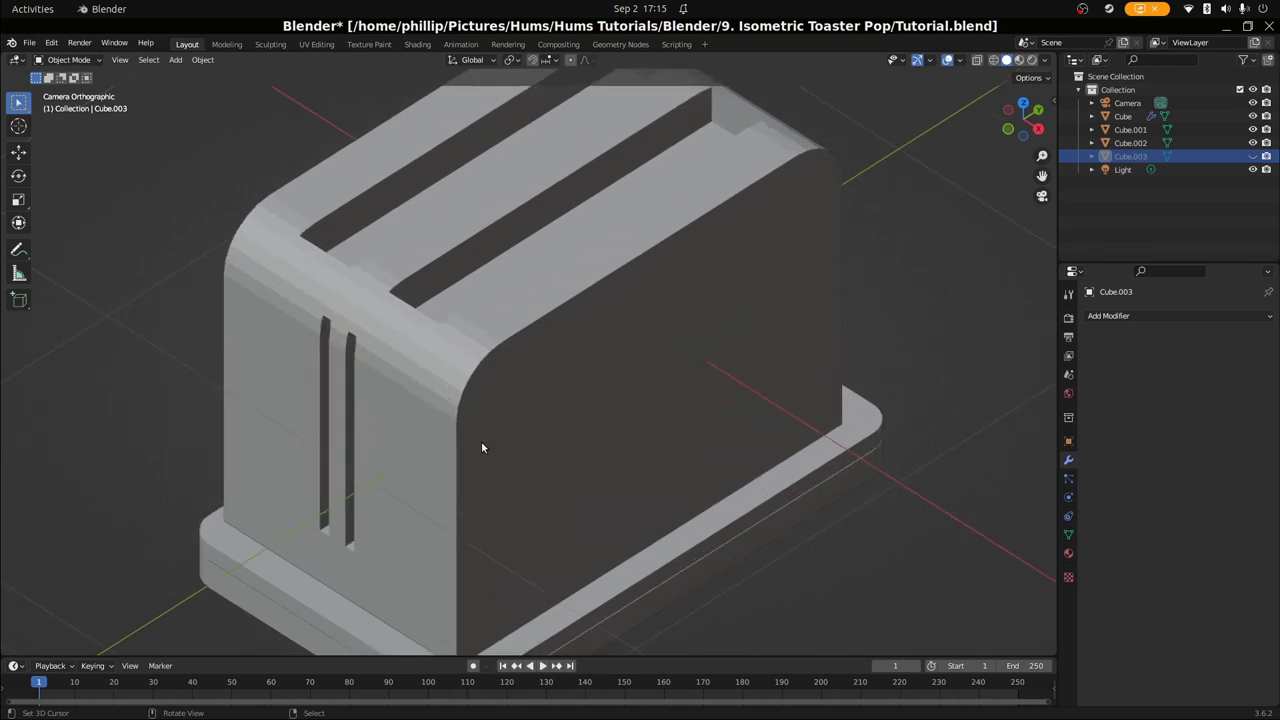
pyautogui.scroll(-2, 481, 447)
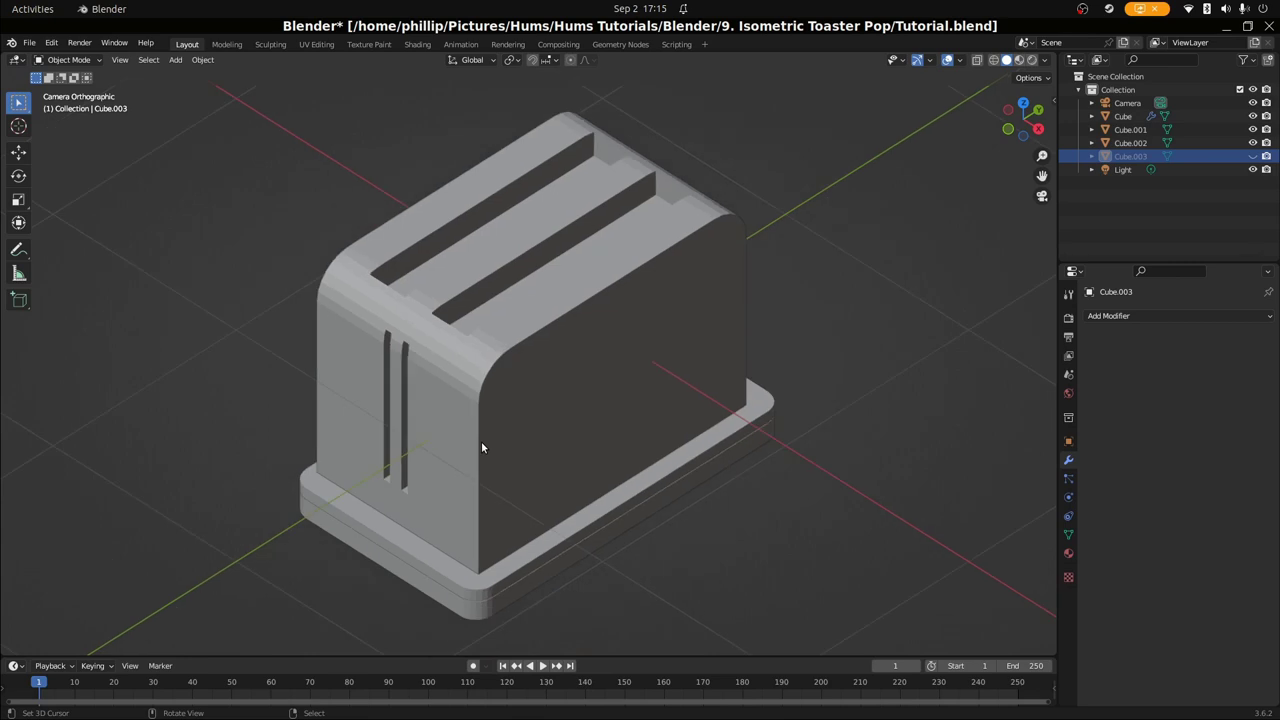
pyautogui.click(406, 443)
pyautogui.click(1234, 338)
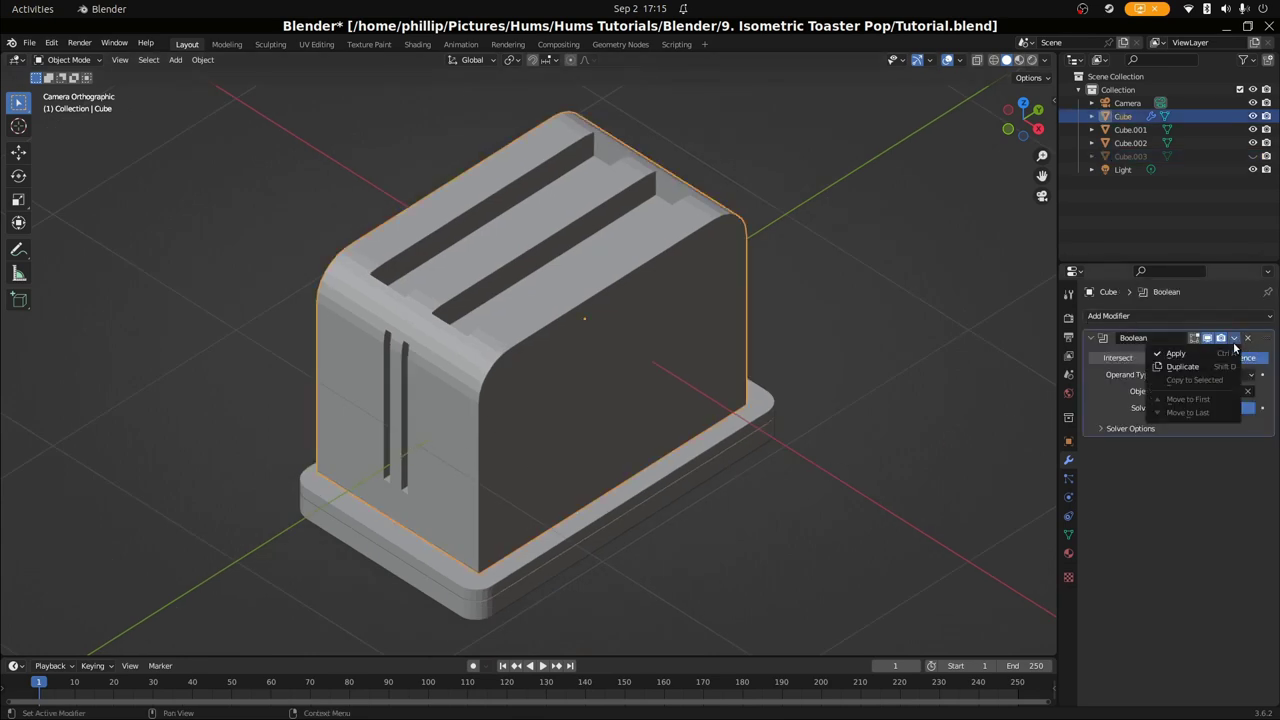
pyautogui.click(1185, 357)
pyautogui.scroll(-2, 487, 484)
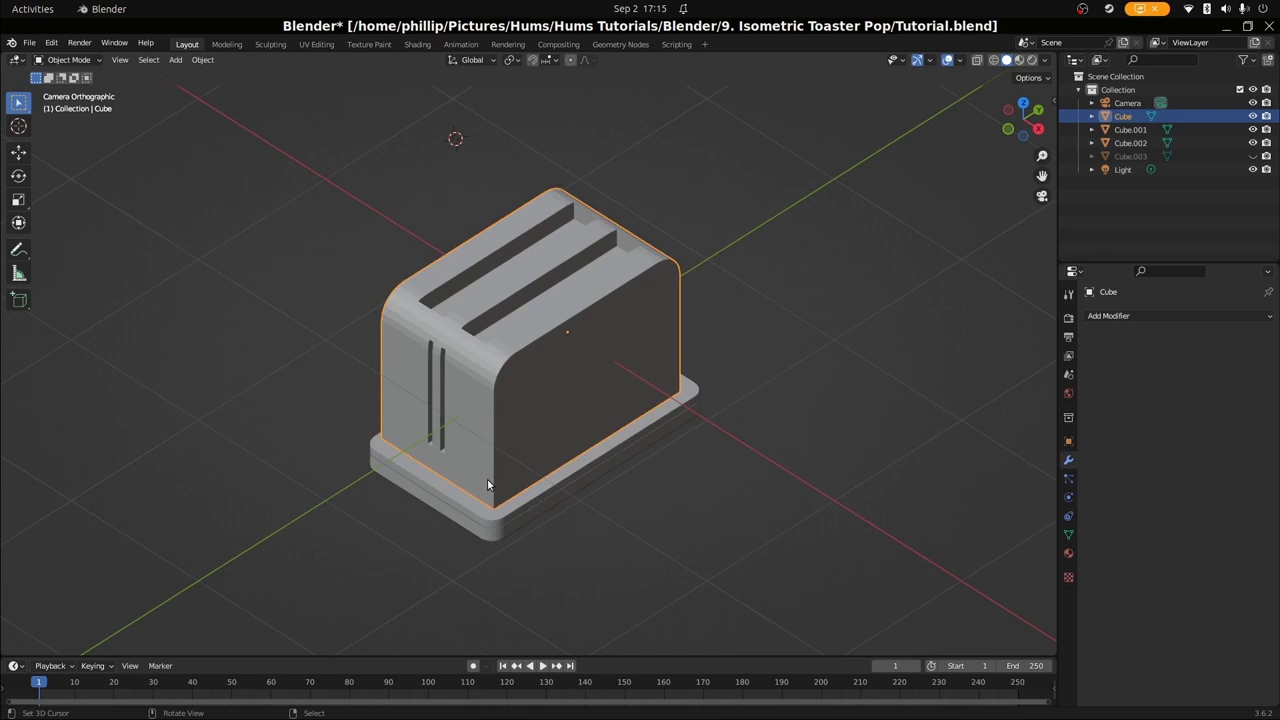
pyautogui.hotkey('alt', 'h')
pyautogui.click(433, 449)
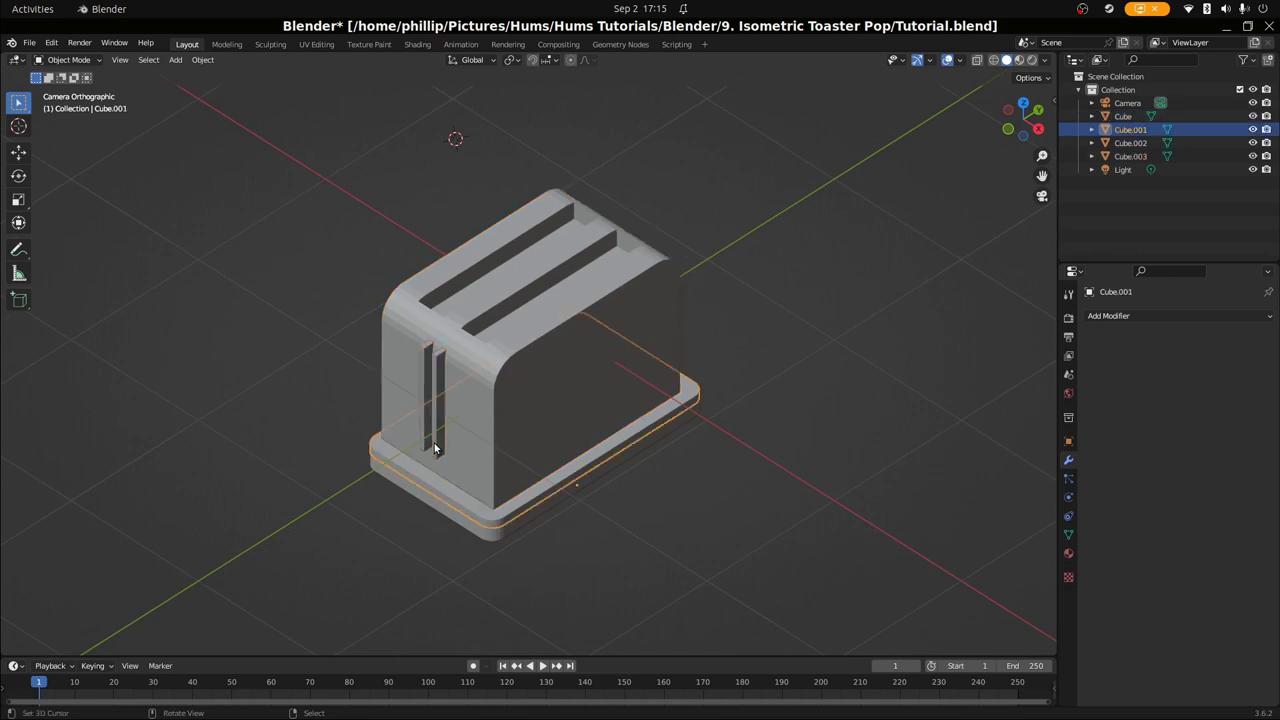
pyautogui.press('Delete')
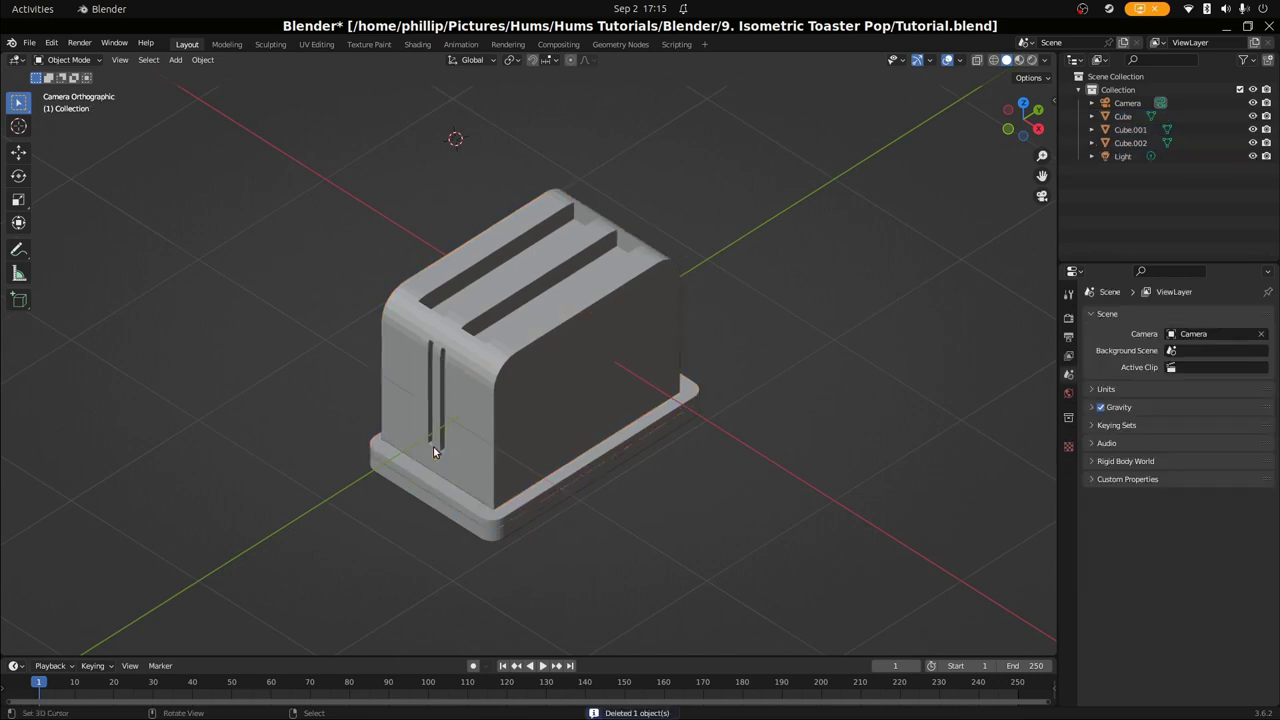
pyautogui.scroll(1, 442, 451)
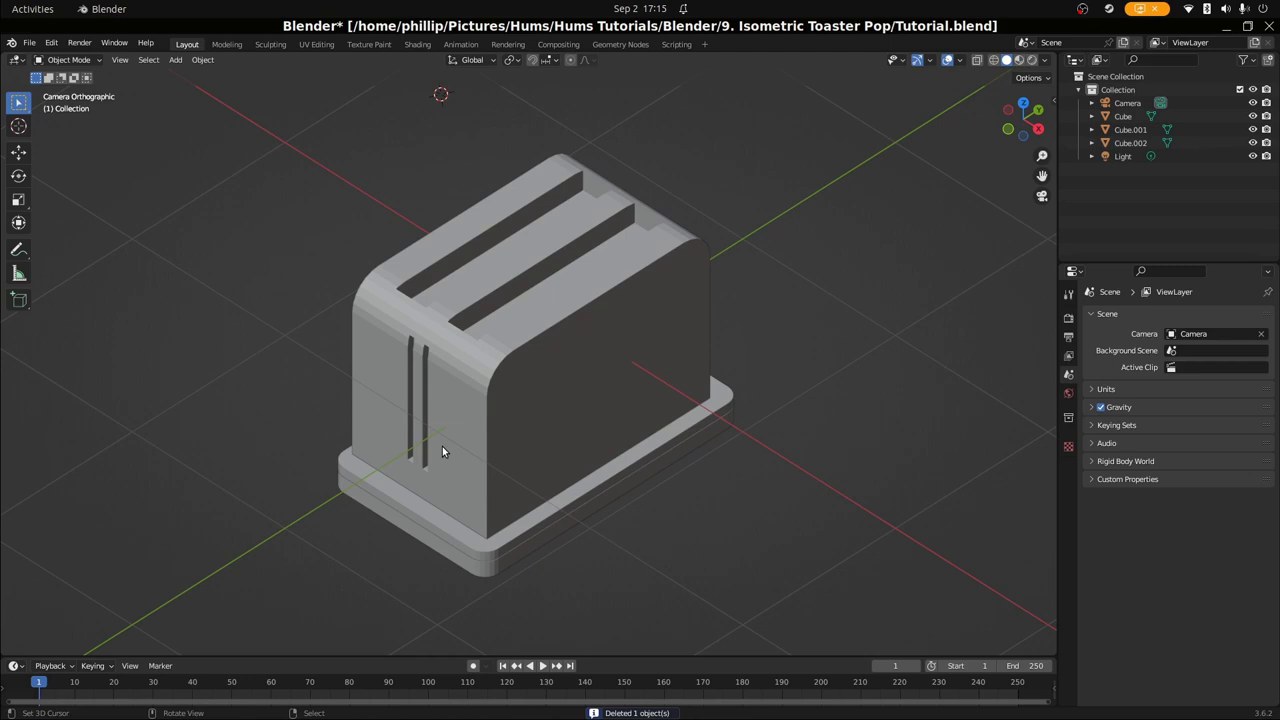
pyautogui.scroll(1, 431, 451)
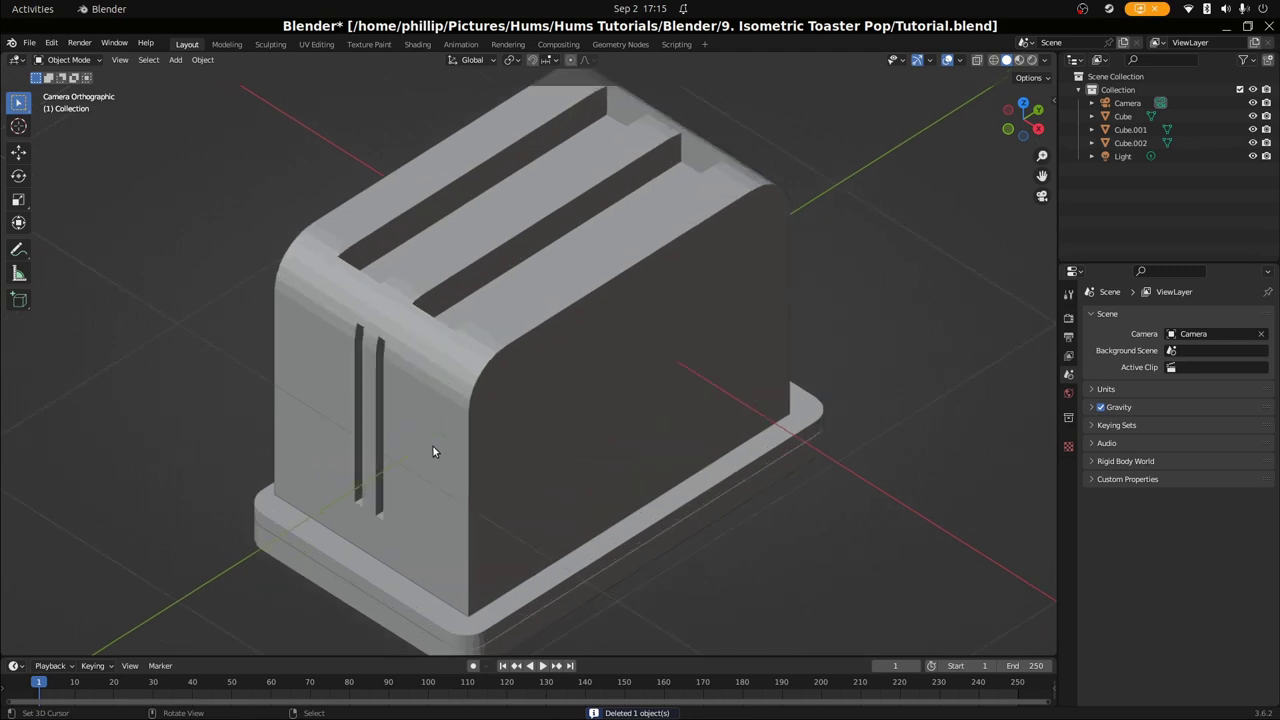
pyautogui.scroll(-1, 433, 451)
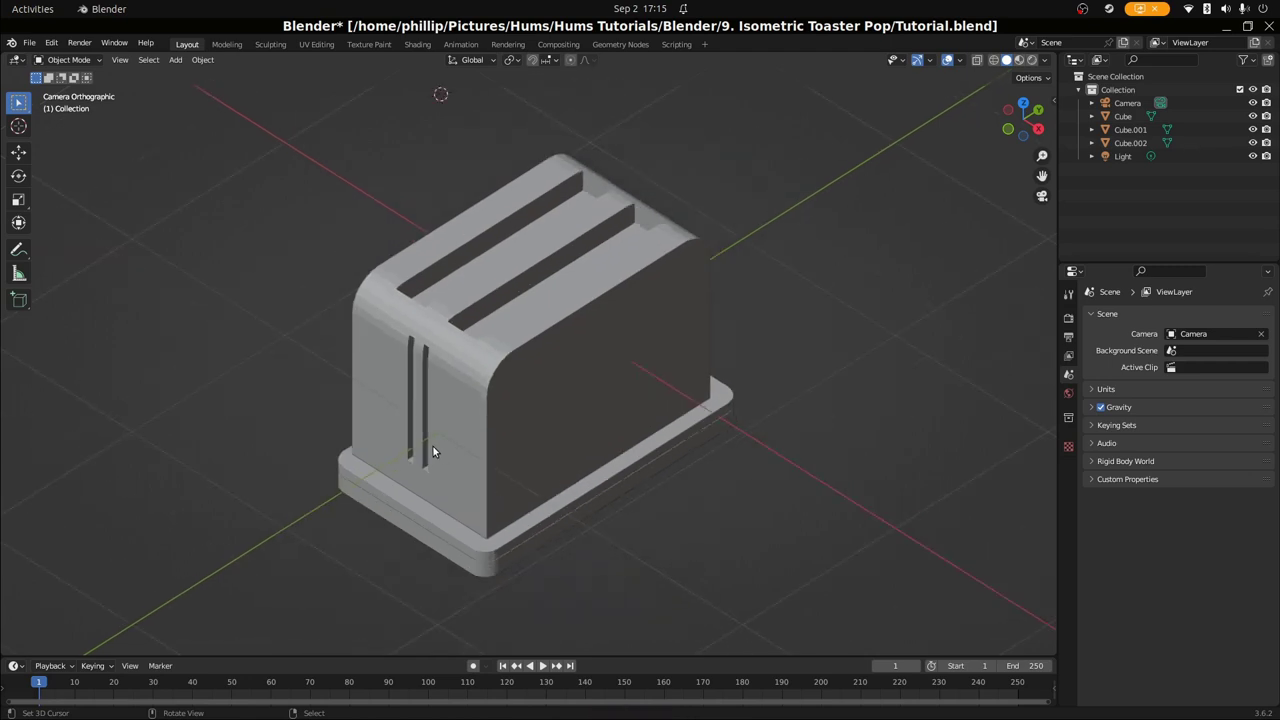
pyautogui.scroll(2, 400, 448)
pyautogui.click(337, 455)
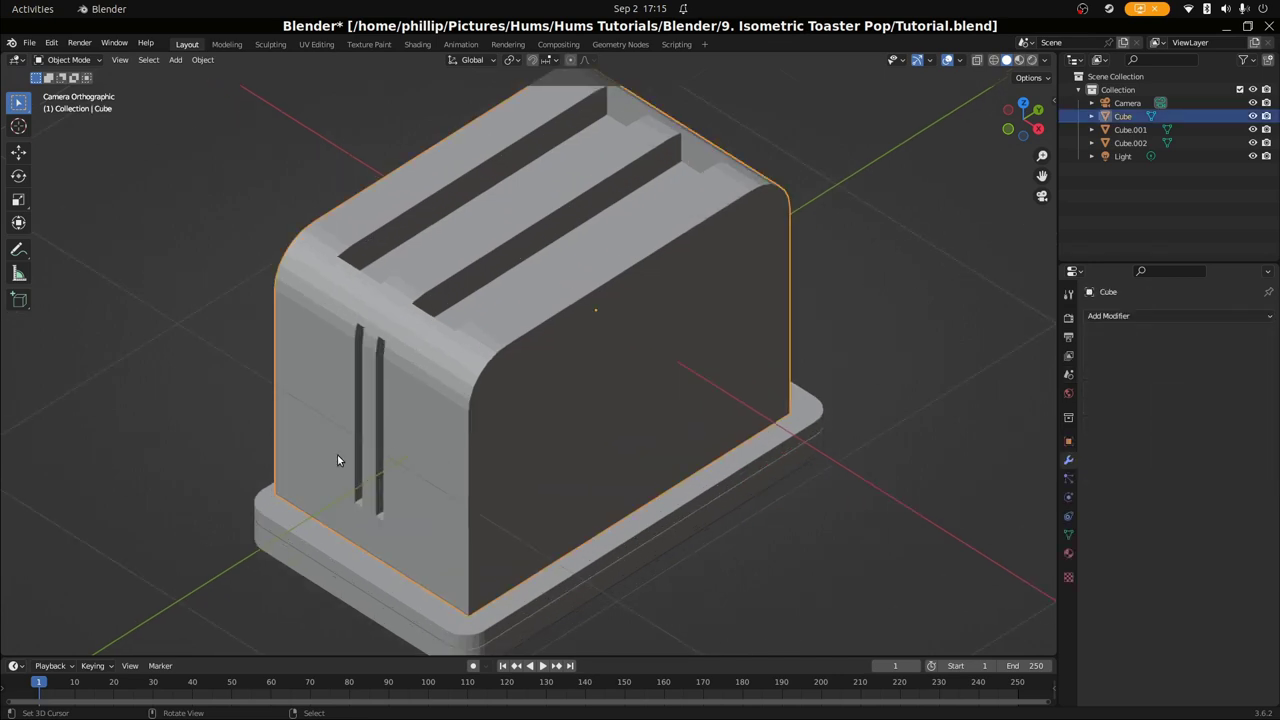
pyautogui.scroll(-2, 402, 494)
# Duplicate the thin plate under the base and lower the copy slightly along Z
pyautogui.click(449, 550)
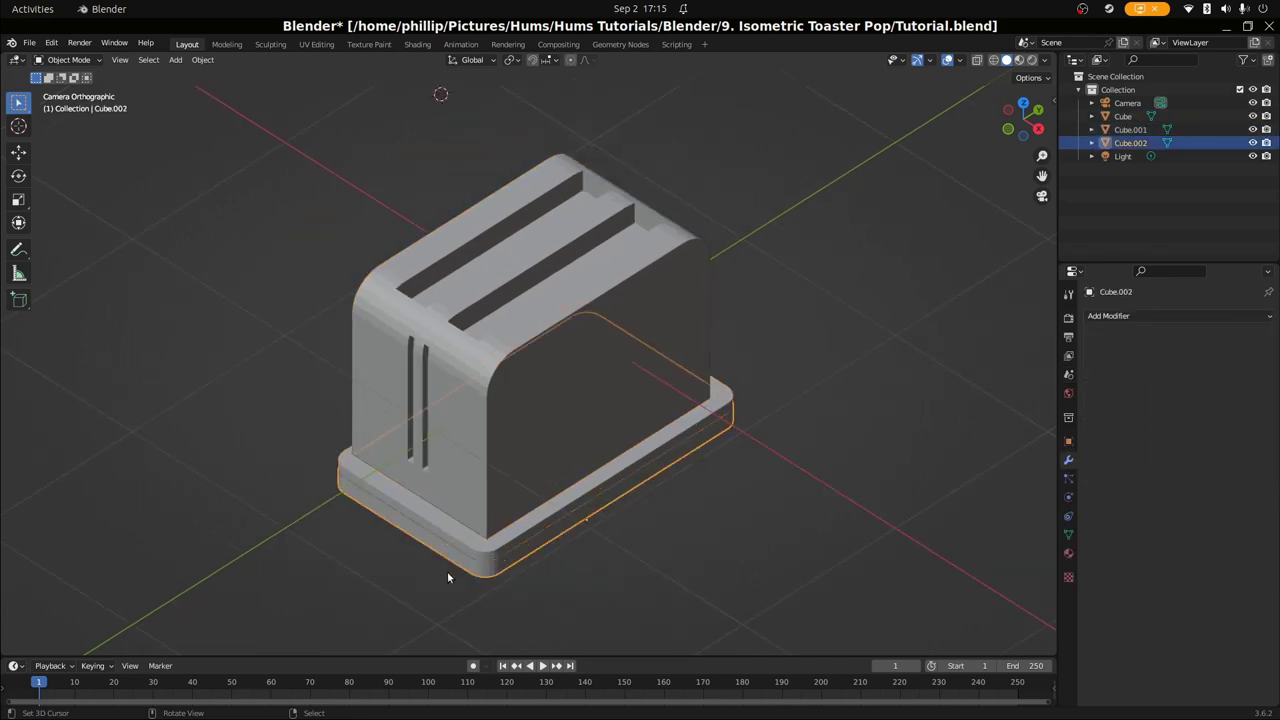
pyautogui.click(465, 547)
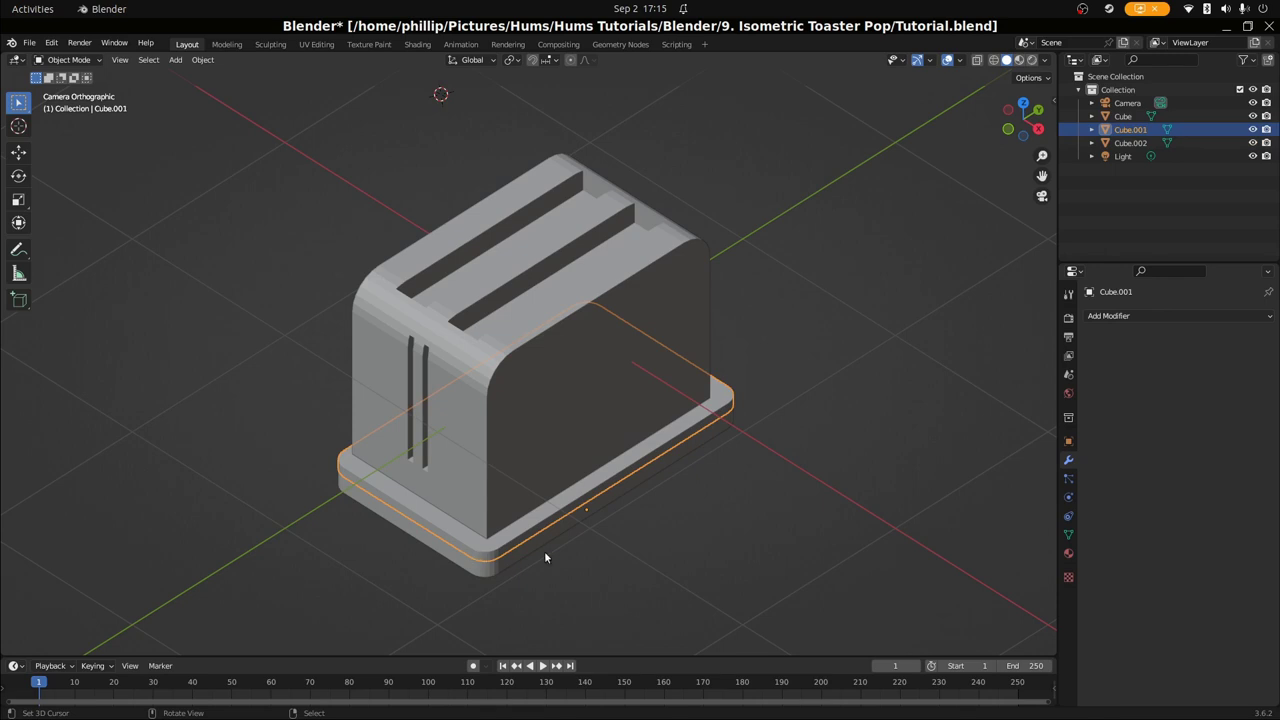
pyautogui.click(493, 576)
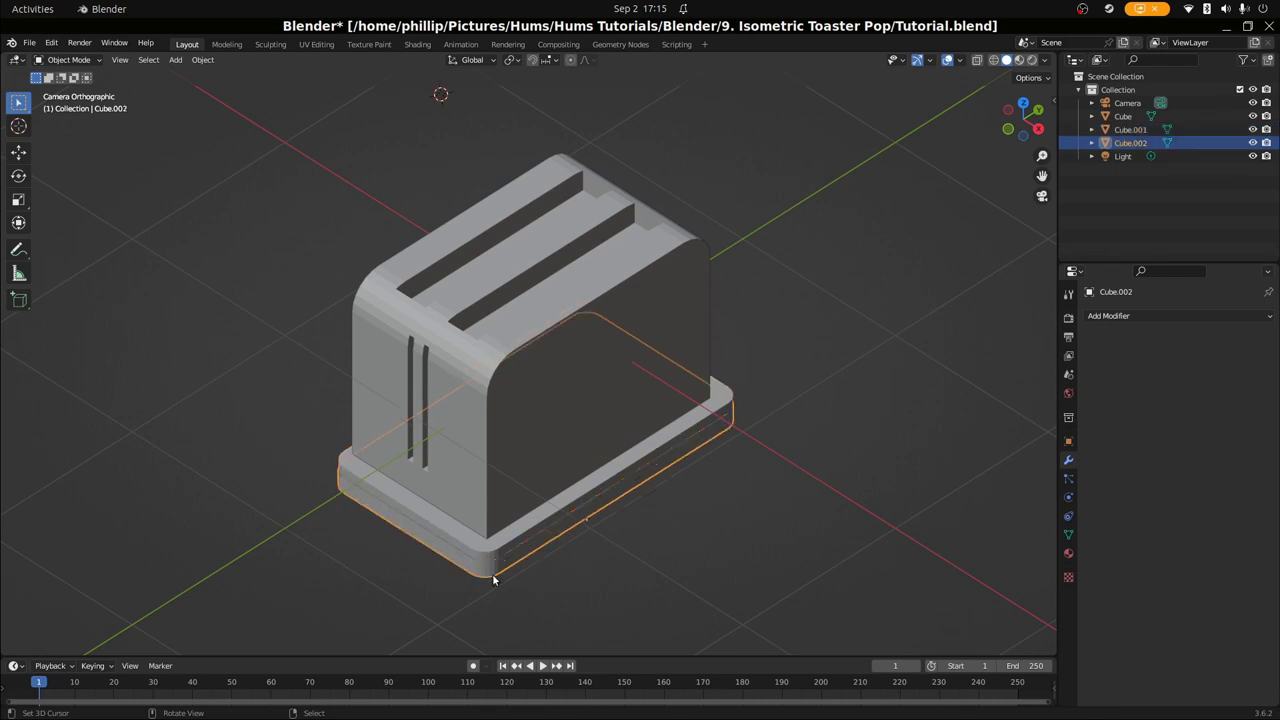
pyautogui.hotkey('shift', 'd')
pyautogui.rightClick(493, 600)
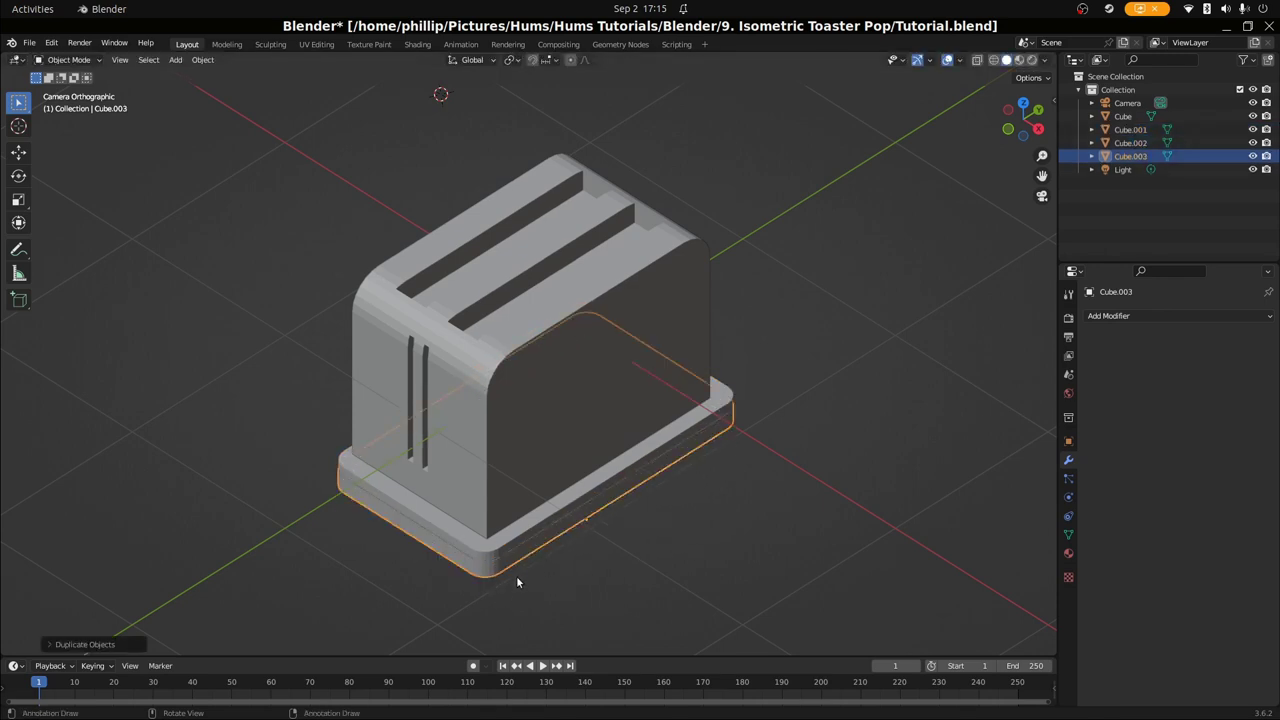
pyautogui.press('g')
pyautogui.press('z')
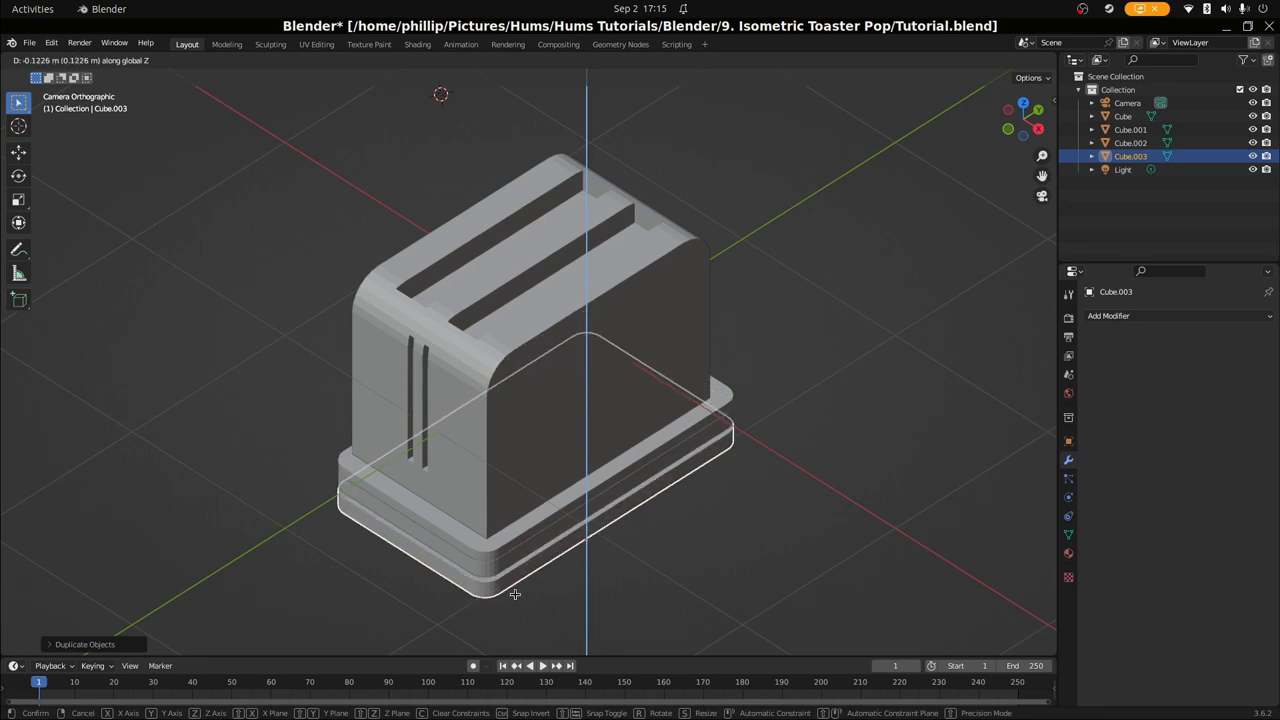
pyautogui.click(515, 595)
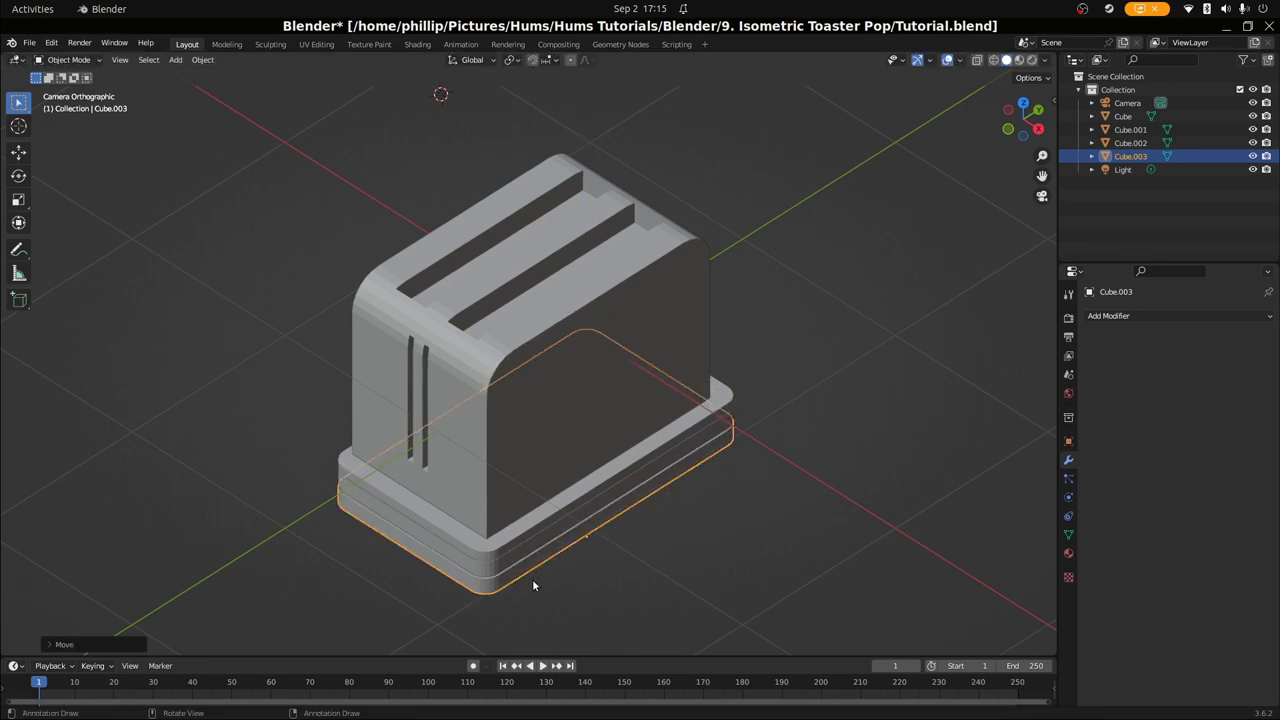
# View the toaster's underside in Edit Mode with wireframe display
pyautogui.moveTo(532, 585); pyautogui.dragTo(474, 429, button='middle')
pyautogui.scroll(3, 477, 354)
pyautogui.scroll(4, 477, 354)
pyautogui.press('Tab')
pyautogui.press('Tab')
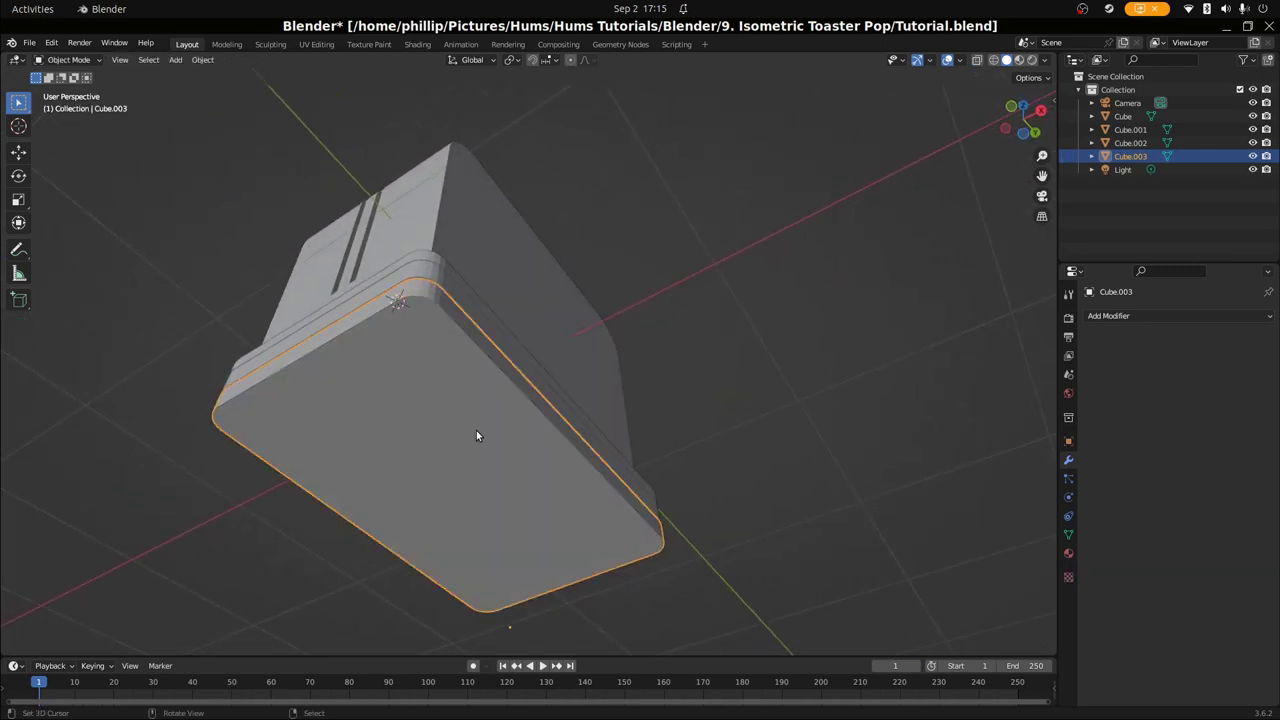
pyautogui.hotkey('shift', 'z')
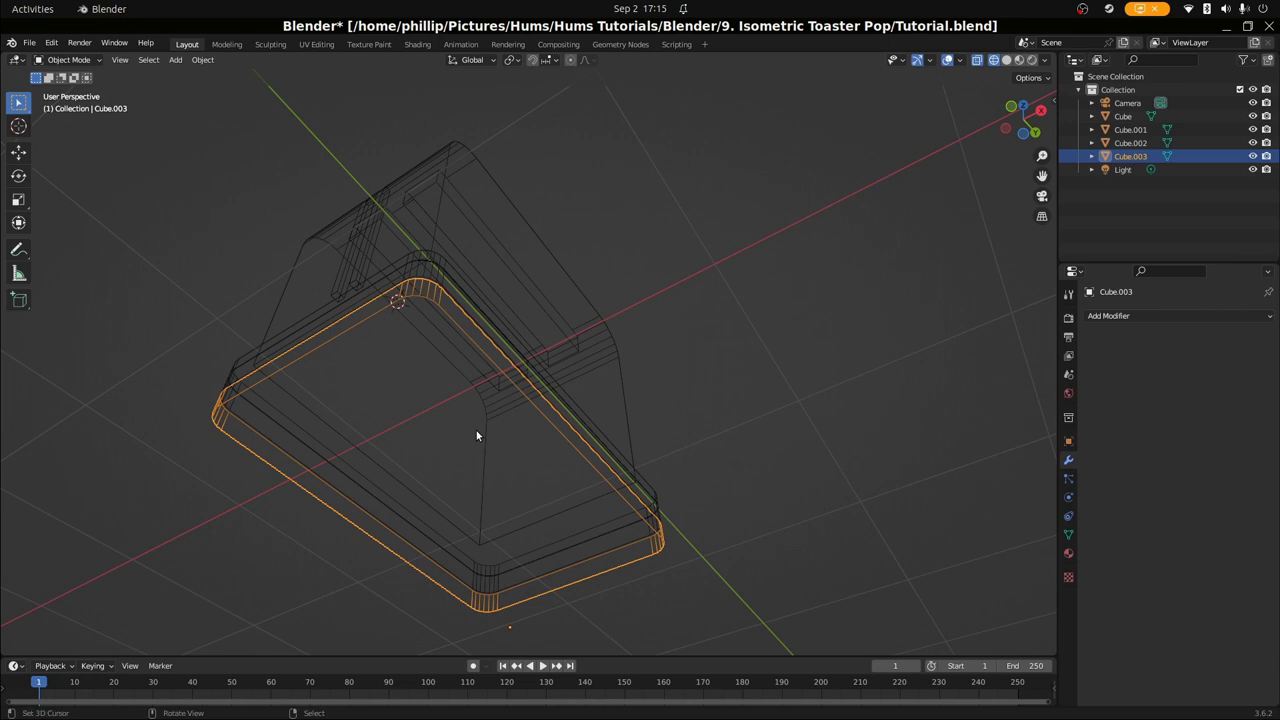
pyautogui.moveTo(476, 430); pyautogui.dragTo(434, 425, button='middle')
# Select some bottom edges of the copied plate in edge mode, then leave Edit Mode
pyautogui.press('Tab')
pyautogui.press('2')
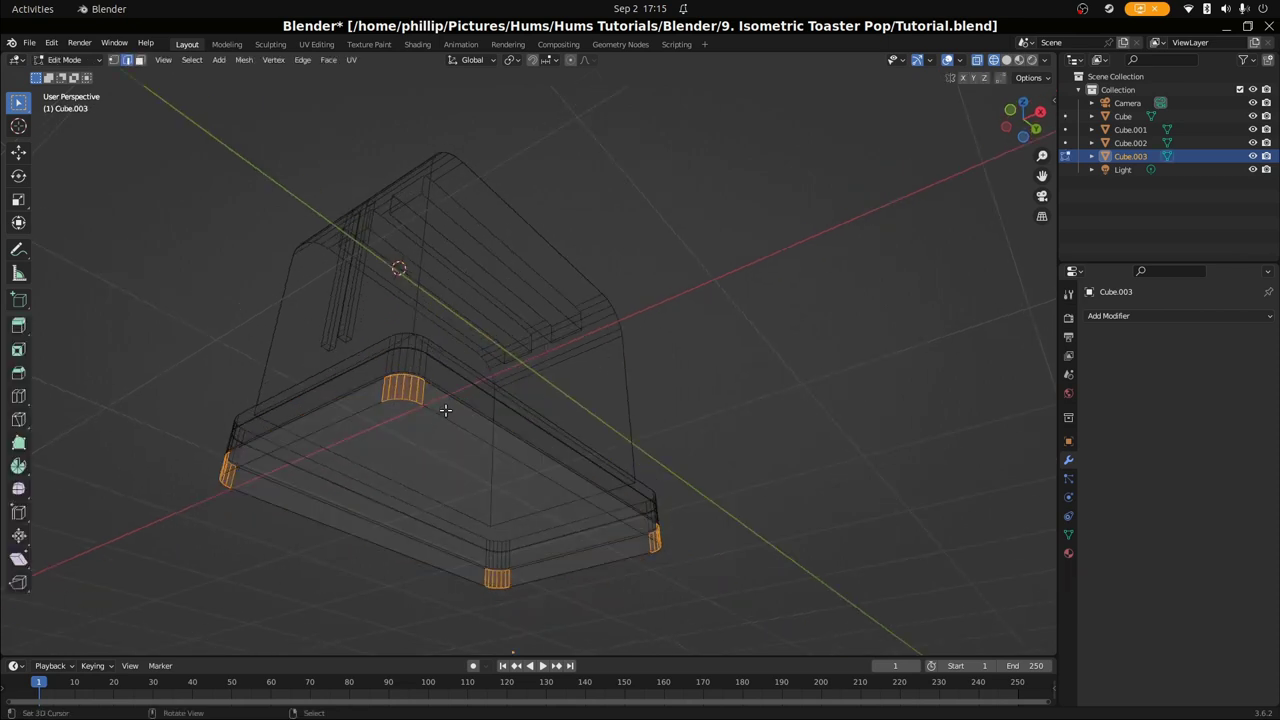
pyautogui.click(441, 415)
pyautogui.click(422, 396)
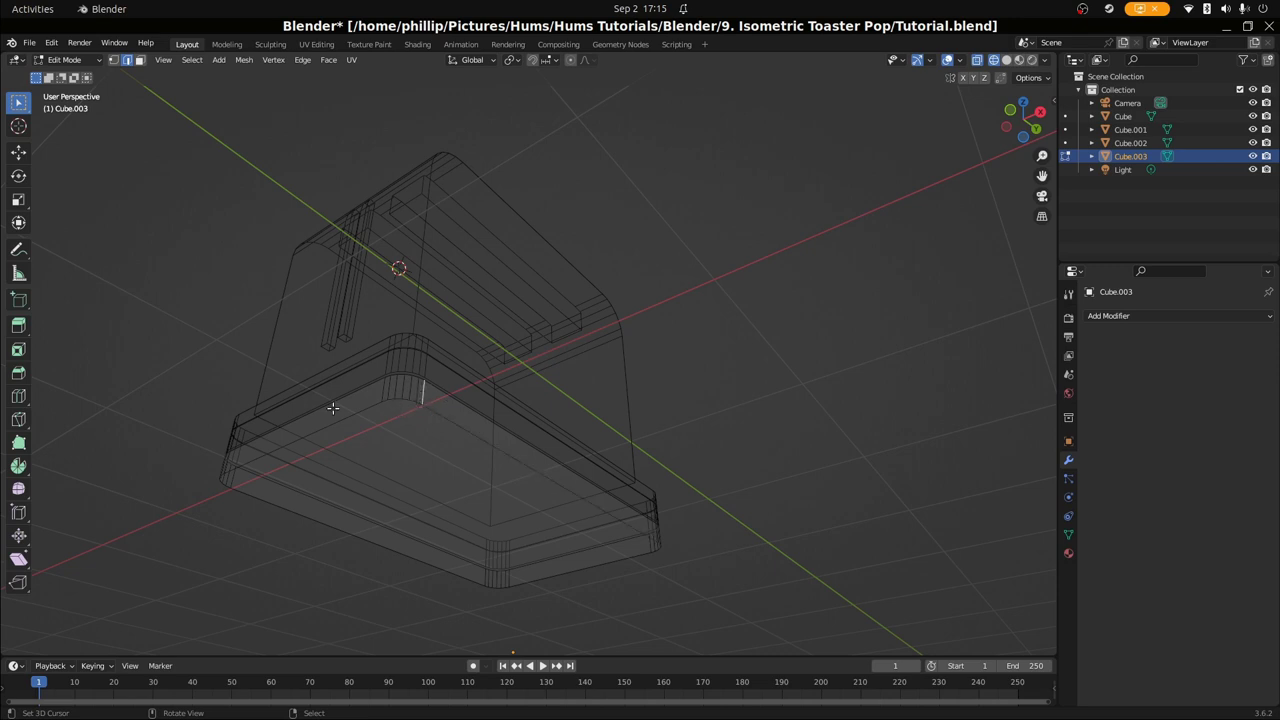
pyautogui.click(345, 410)
pyautogui.moveTo(345, 410); pyautogui.dragTo(396, 474, button='middle')
pyautogui.press('Tab')
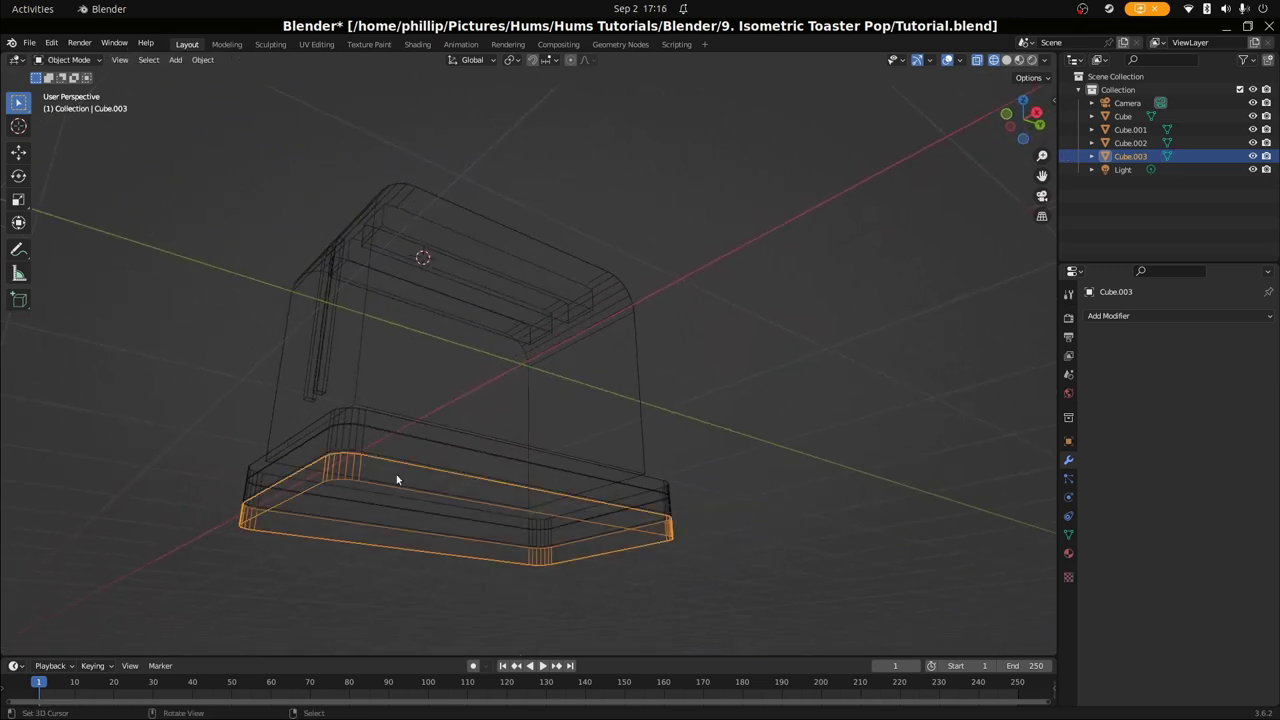
pyautogui.scroll(-2, 390, 490)
# Drop the plate well below the toaster and select the vertices at its left end
pyautogui.press('g')
pyautogui.press('z')
pyautogui.click(383, 566)
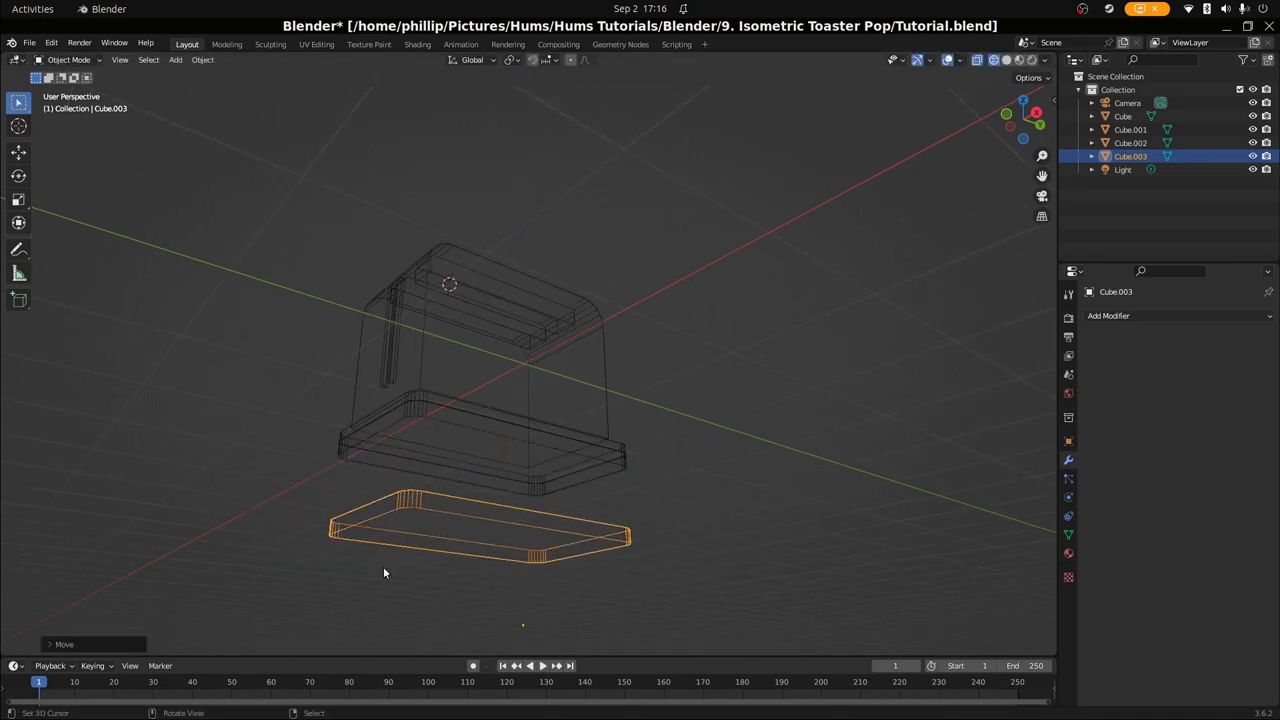
pyautogui.press('Tab')
pyautogui.scroll(2, 391, 535)
pyautogui.moveTo(391, 535); pyautogui.dragTo(271, 551, button='middle')
pyautogui.moveTo(213, 550); pyautogui.dragTo(383, 660)
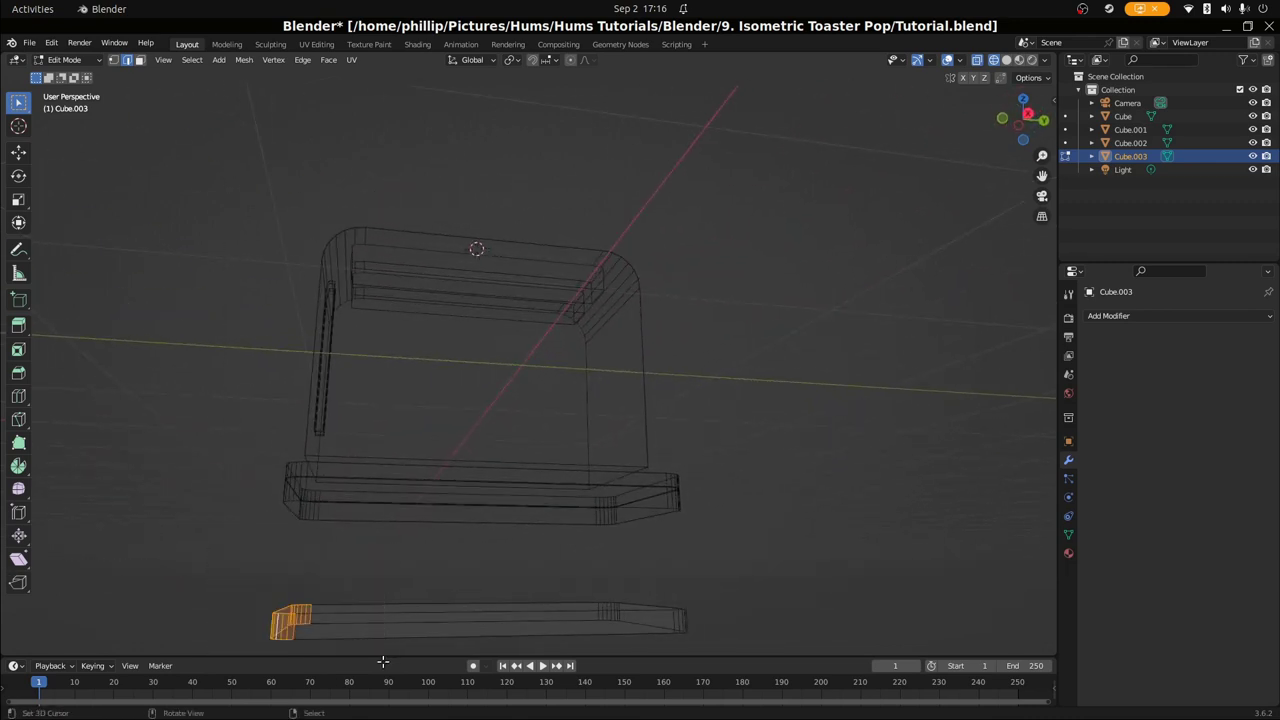
pyautogui.moveTo(354, 606); pyautogui.dragTo(371, 523, button='middle')
pyautogui.scroll(-5, 400, 440)
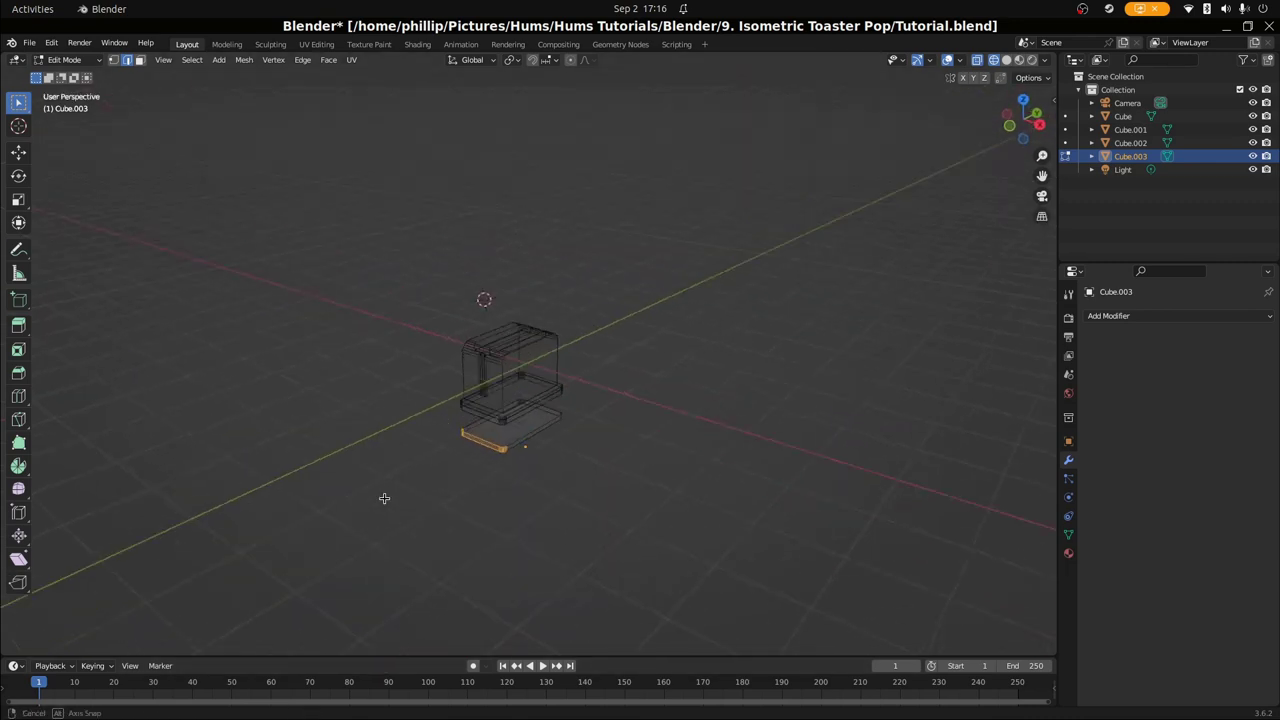
pyautogui.moveTo(400, 440); pyautogui.dragTo(540, 395, button='middle')
pyautogui.scroll(3, 540, 395)
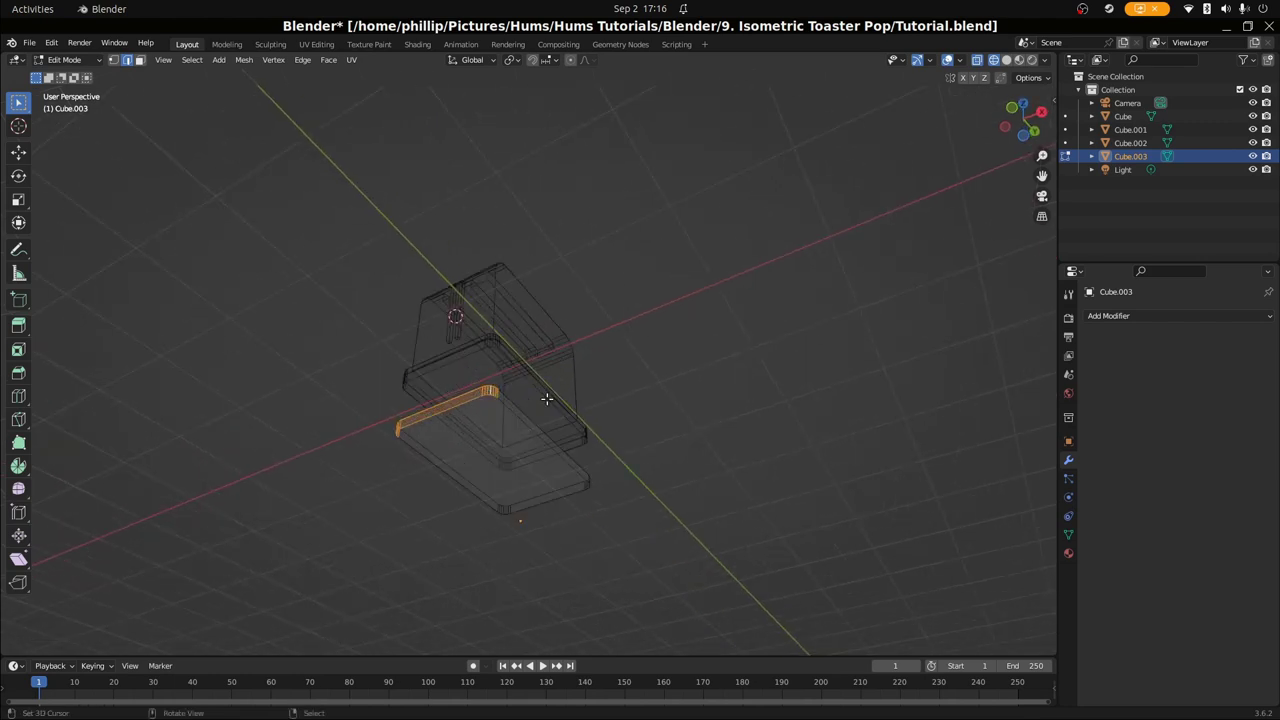
# Pull the selected vertices along Y to narrow the plate into a bar
pyautogui.press('g')
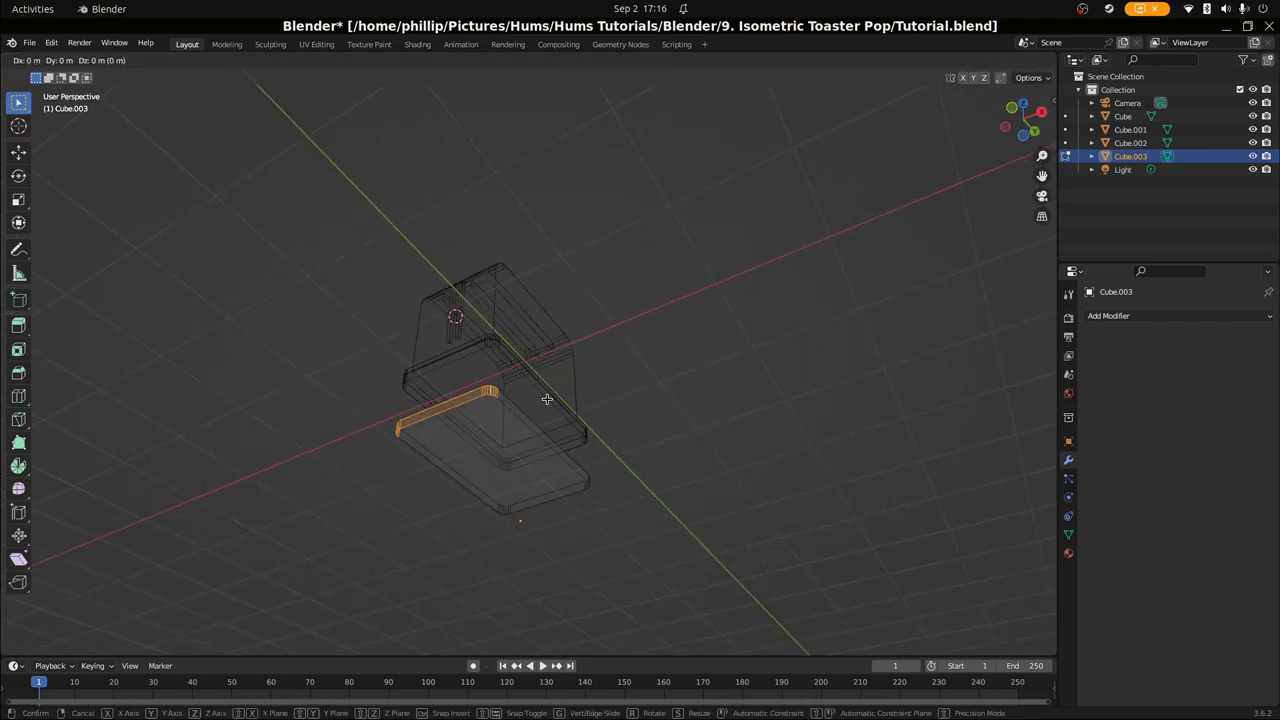
pyautogui.press('y')
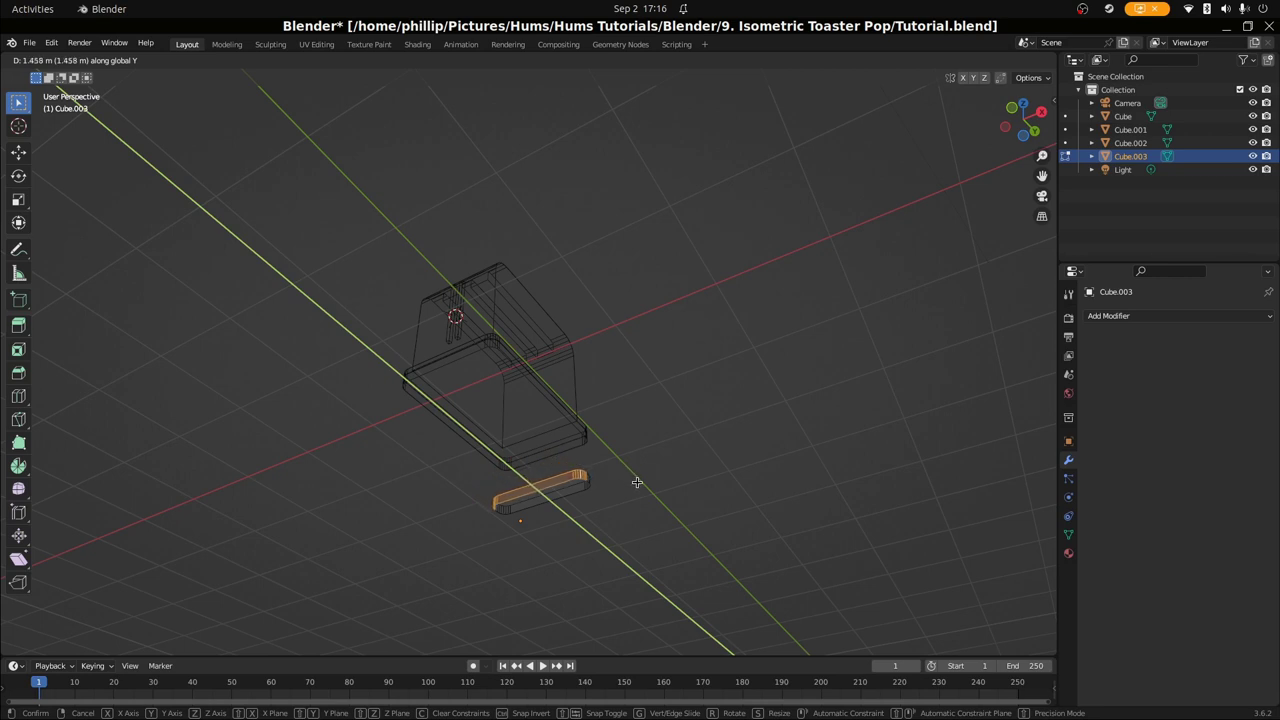
pyautogui.click(634, 480)
pyautogui.moveTo(634, 480); pyautogui.dragTo(397, 526, button='middle')
pyautogui.scroll(4, 596, 517)
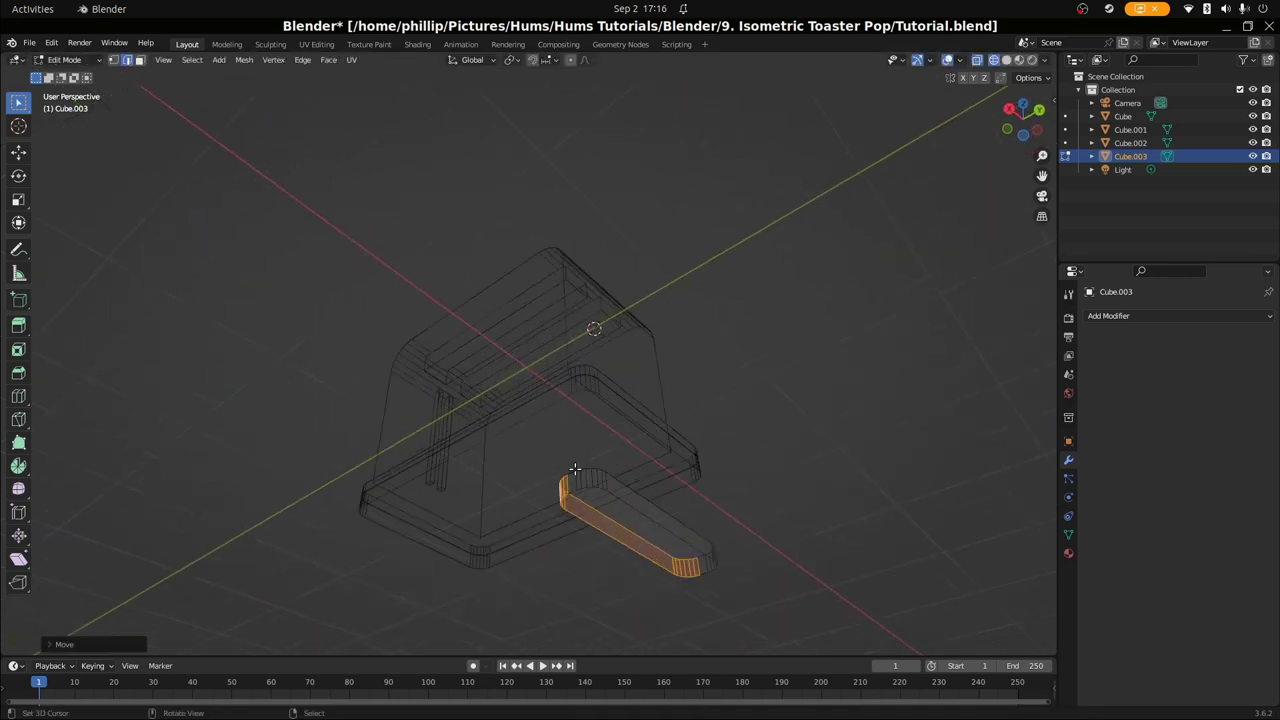
pyautogui.press('Tab')
# Reselect the narrowed bar and return to its Edit Mode
pyautogui.click(596, 518)
pyautogui.press('Tab')
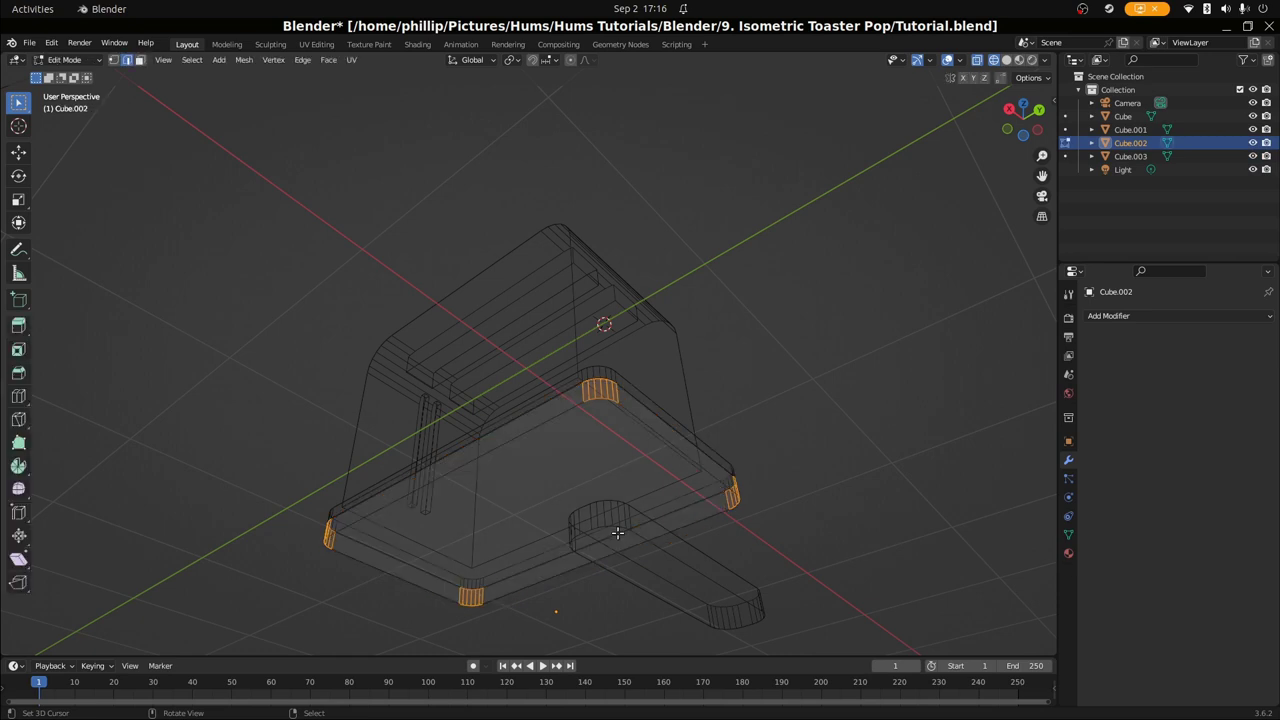
pyautogui.press('Tab')
pyautogui.click(615, 527)
pyautogui.press('Tab')
pyautogui.moveTo(611, 531); pyautogui.dragTo(662, 605, button='middle')
# Pull the bar's end vertices along X to shorten it into a round stub
pyautogui.moveTo(617, 583); pyautogui.dragTo(716, 634)
pyautogui.moveTo(734, 626); pyautogui.dragTo(503, 549, button='middle')
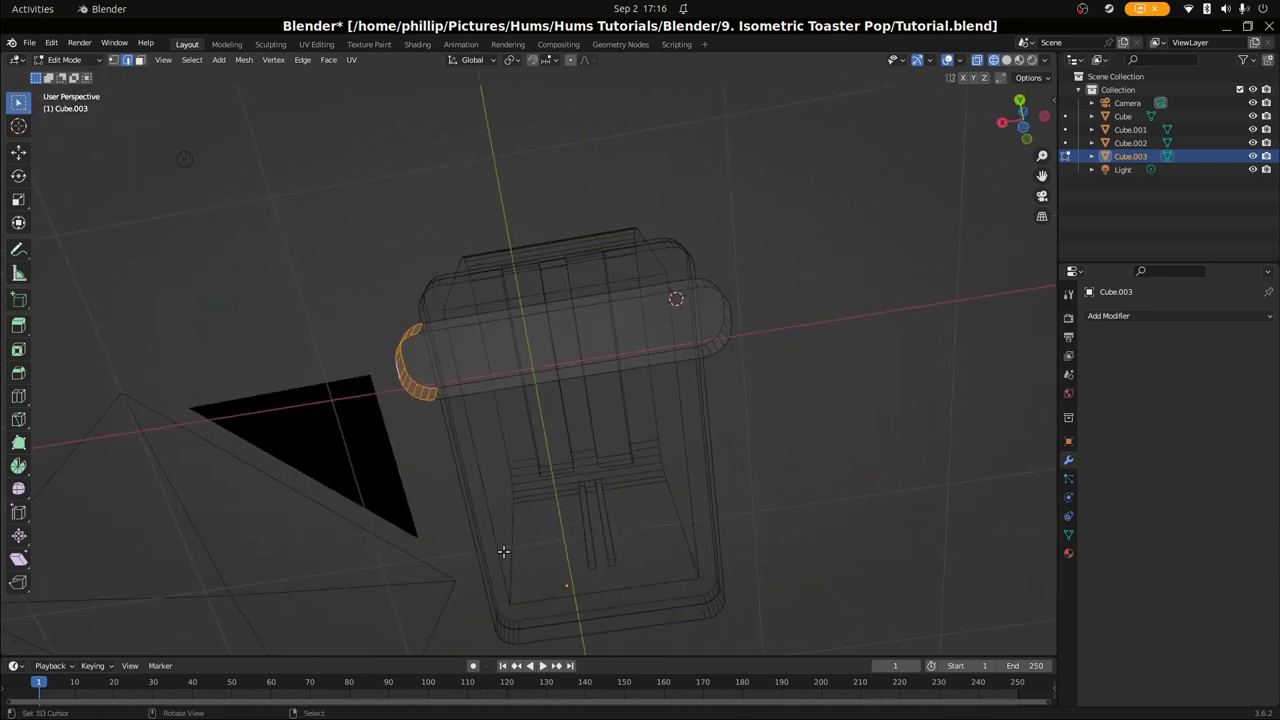
pyautogui.press('g')
pyautogui.press('y')
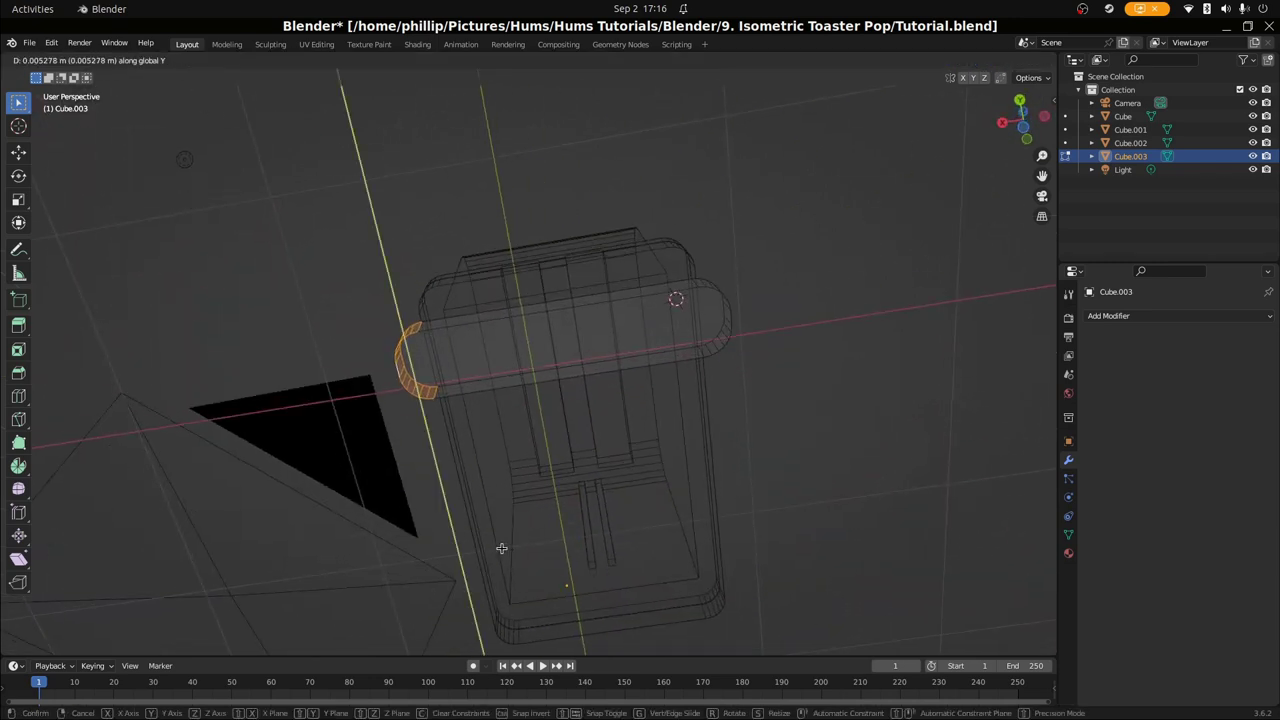
pyautogui.press('z')
pyautogui.press('x')
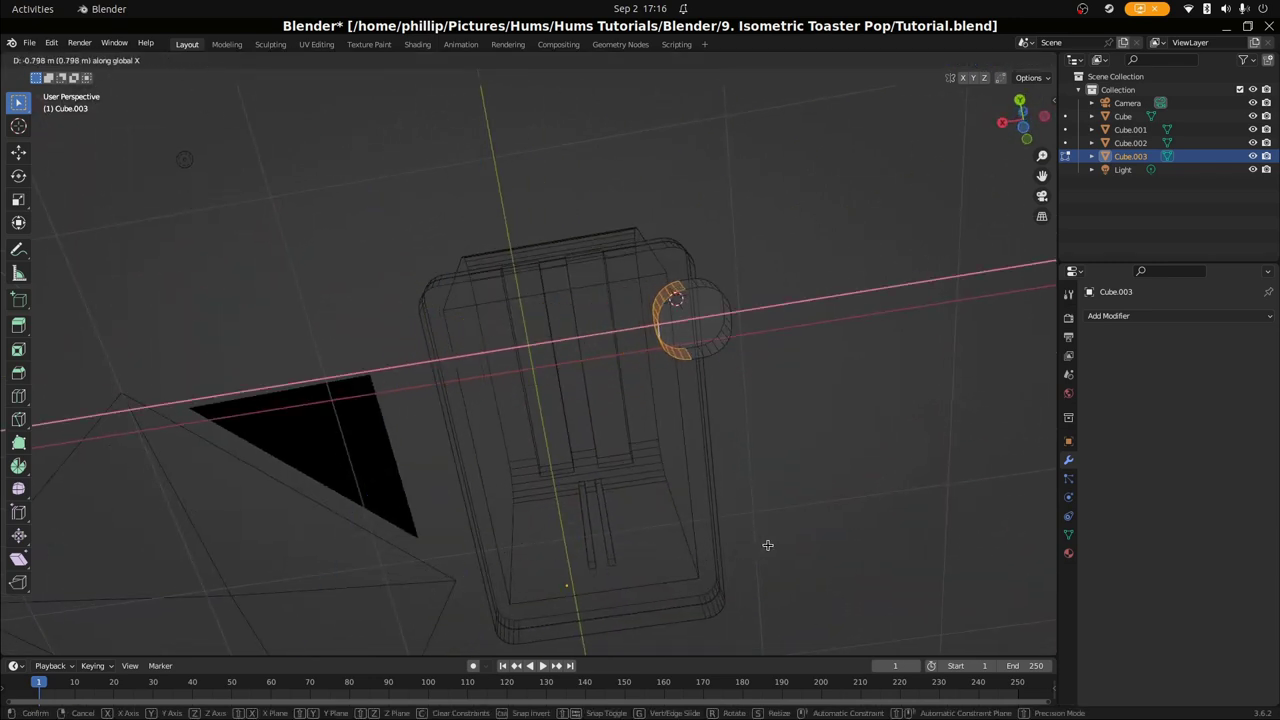
pyautogui.click(775, 543)
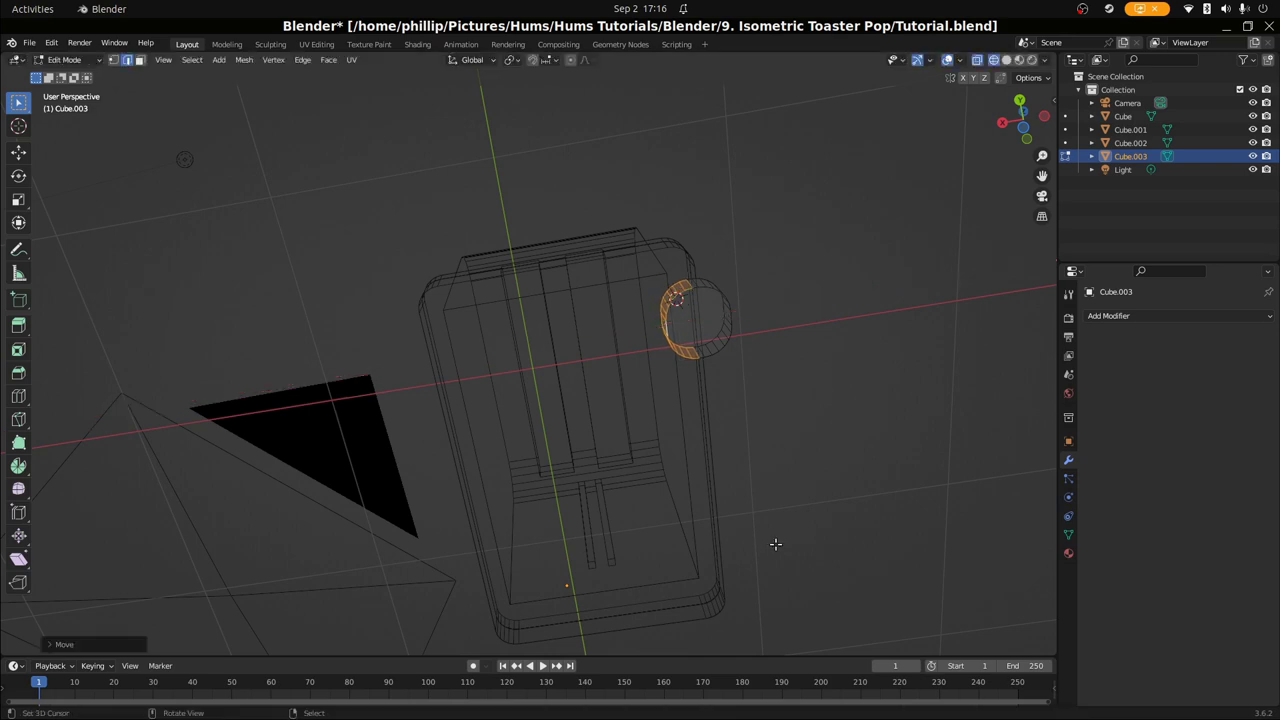
pyautogui.press('Tab')
pyautogui.press('KP_0')
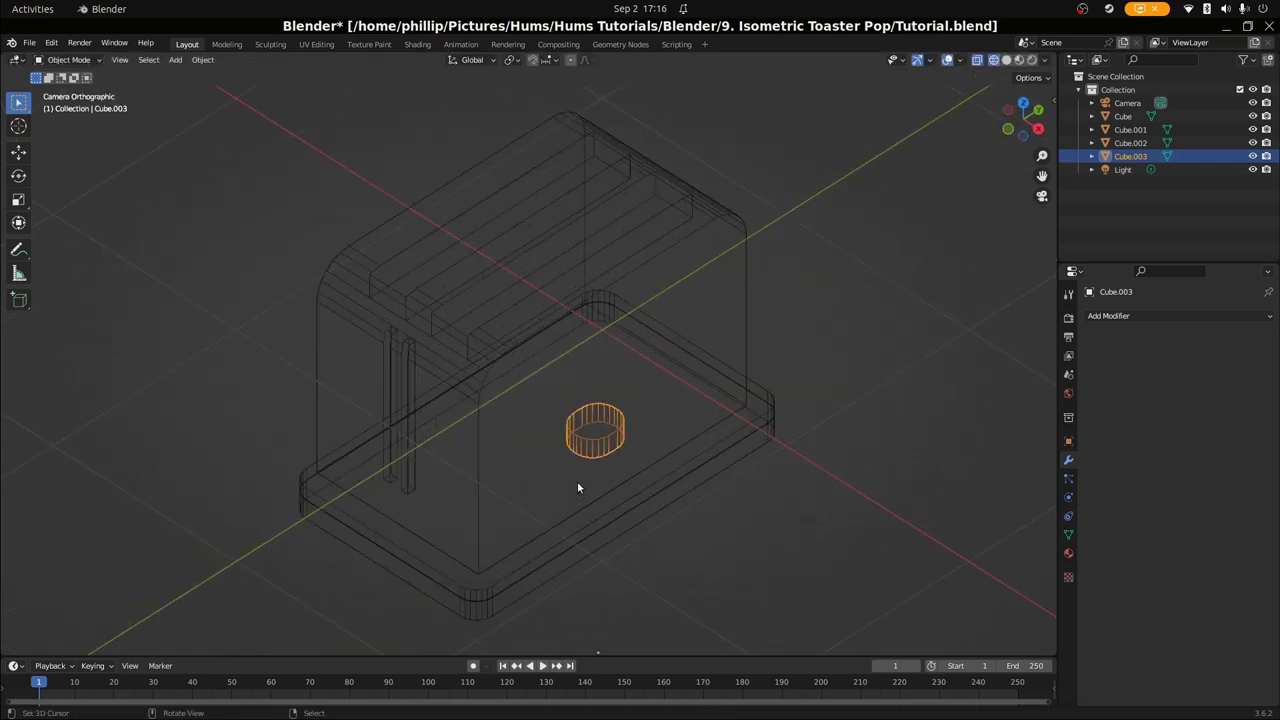
# Slide the cylinder toward a corner along Y and X, cancelling an attempted resize
pyautogui.scroll(1, 600, 488)
pyautogui.press('g')
pyautogui.press('z')
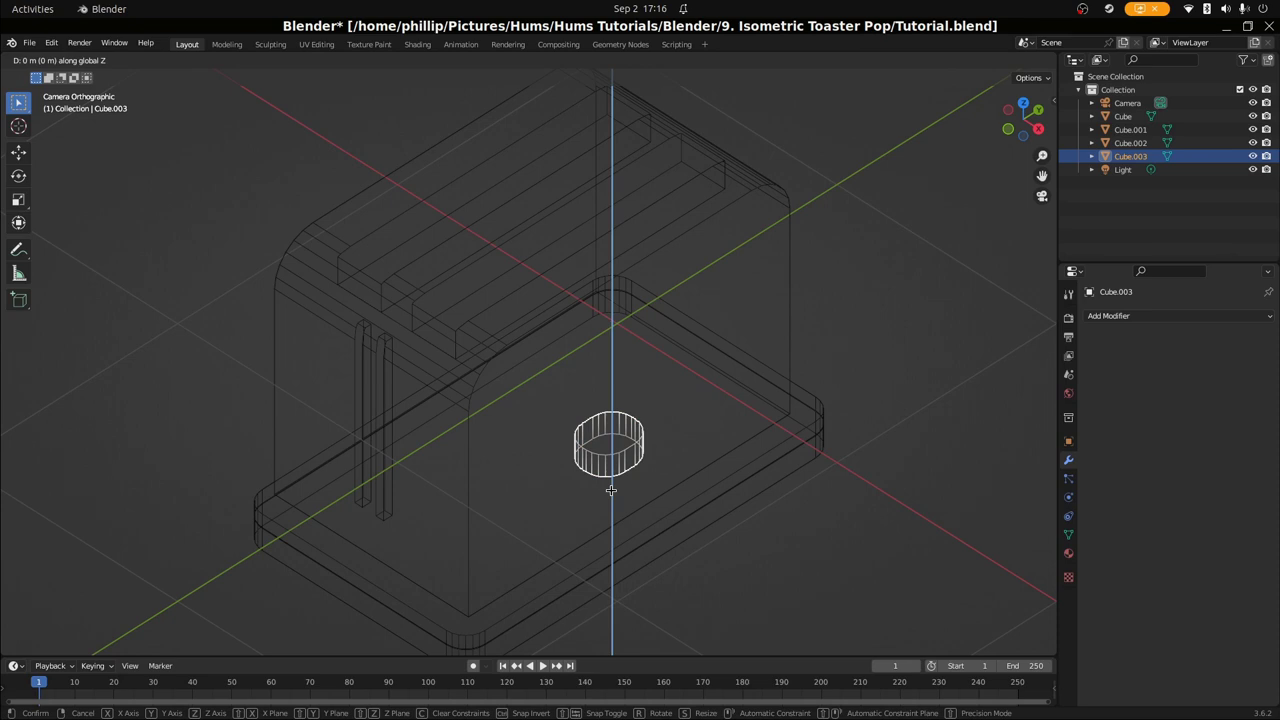
pyautogui.press('y')
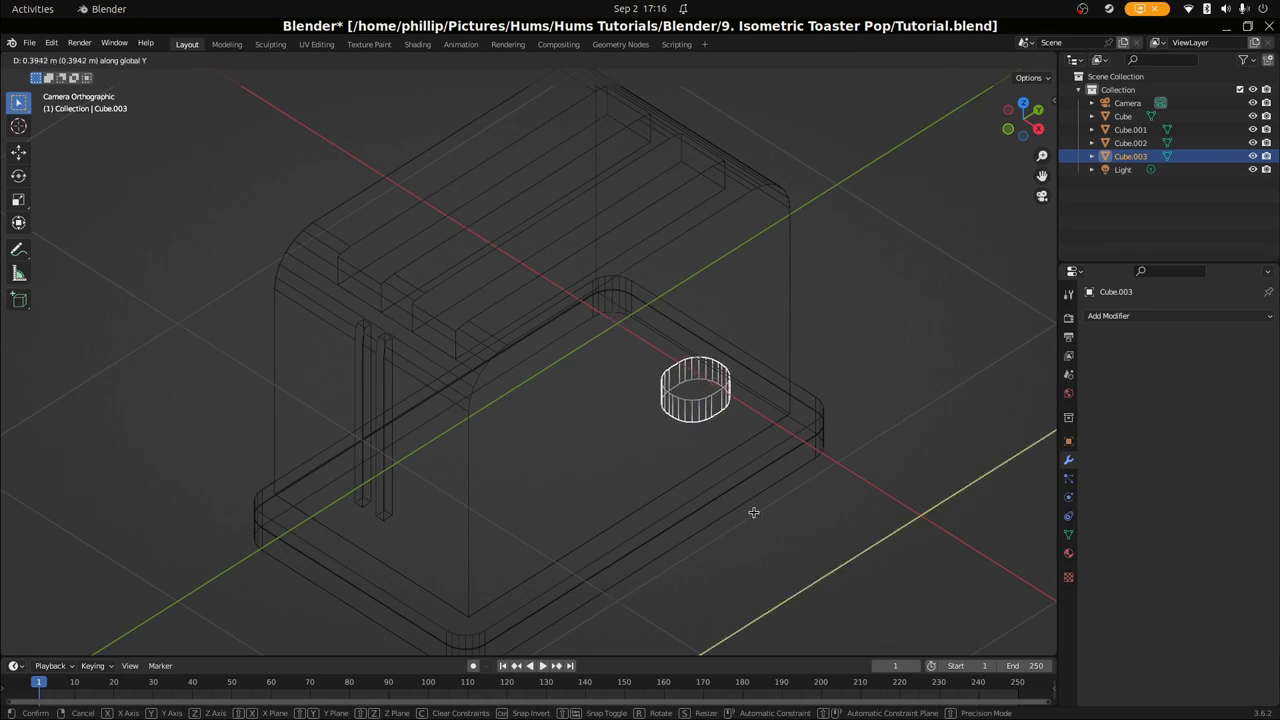
pyautogui.click(763, 511)
pyautogui.press('g')
pyautogui.press('x')
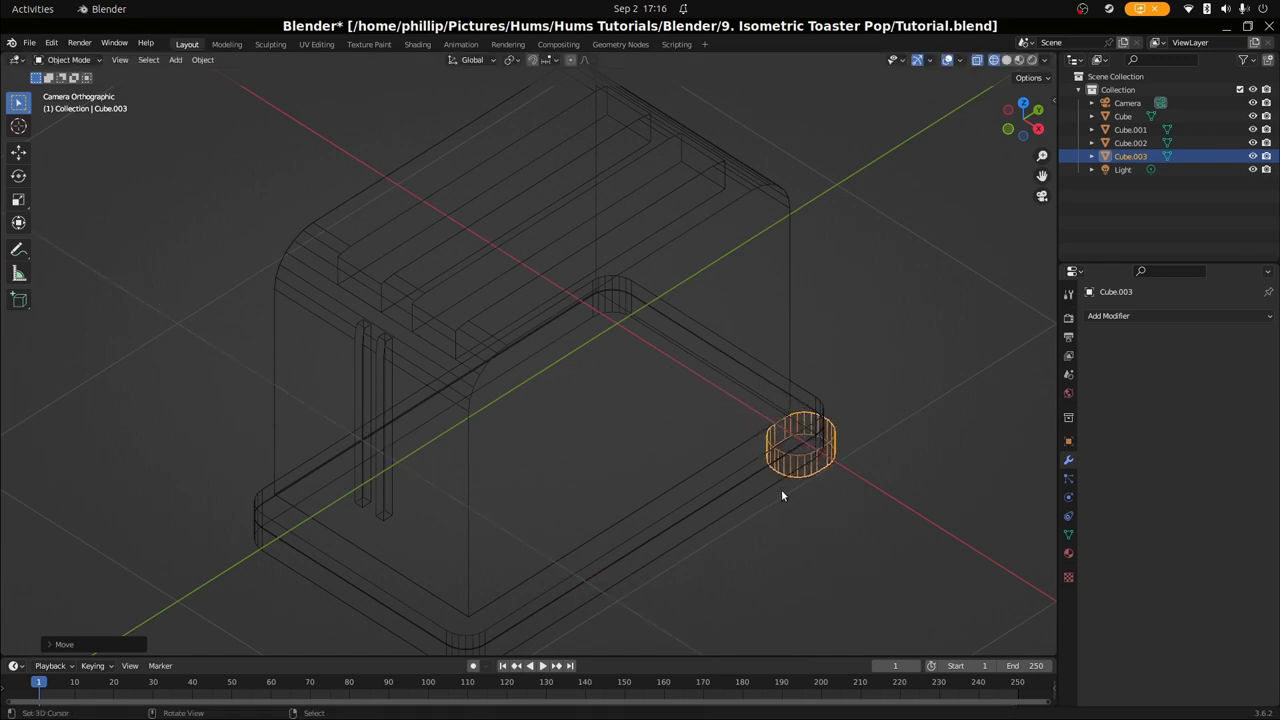
pyautogui.press('s')
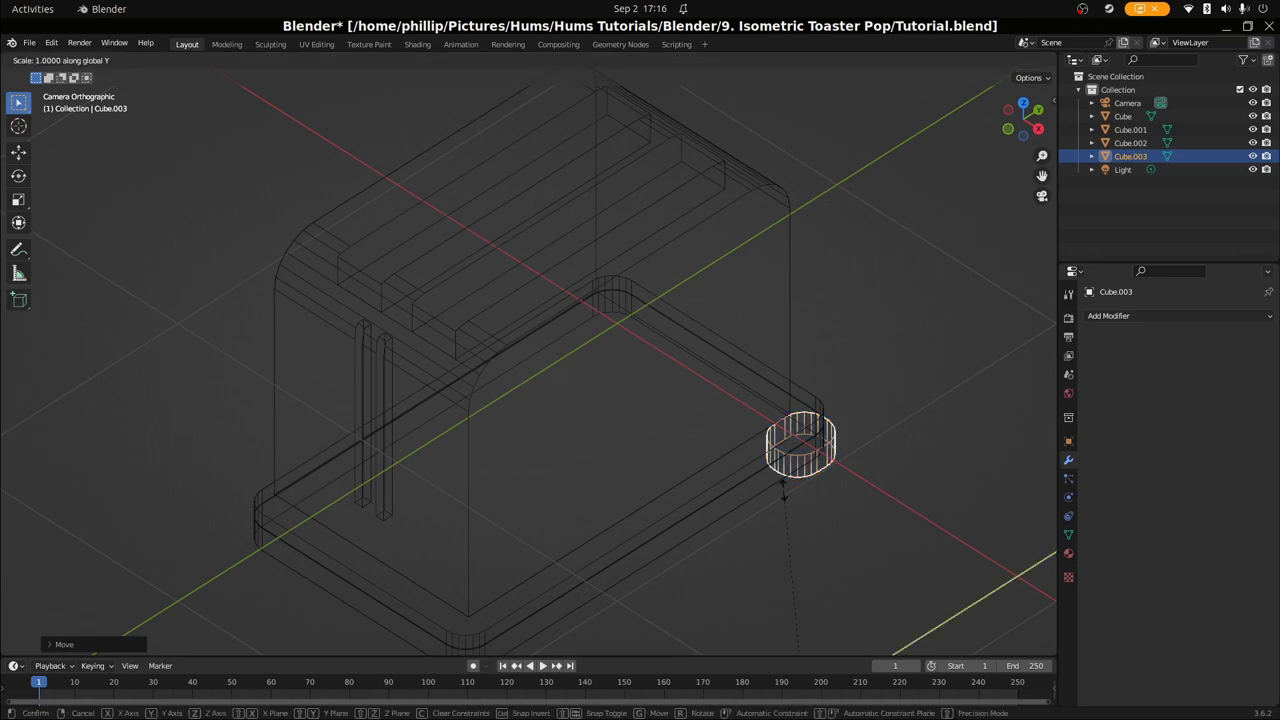
pyautogui.press('x')
pyautogui.press('z')
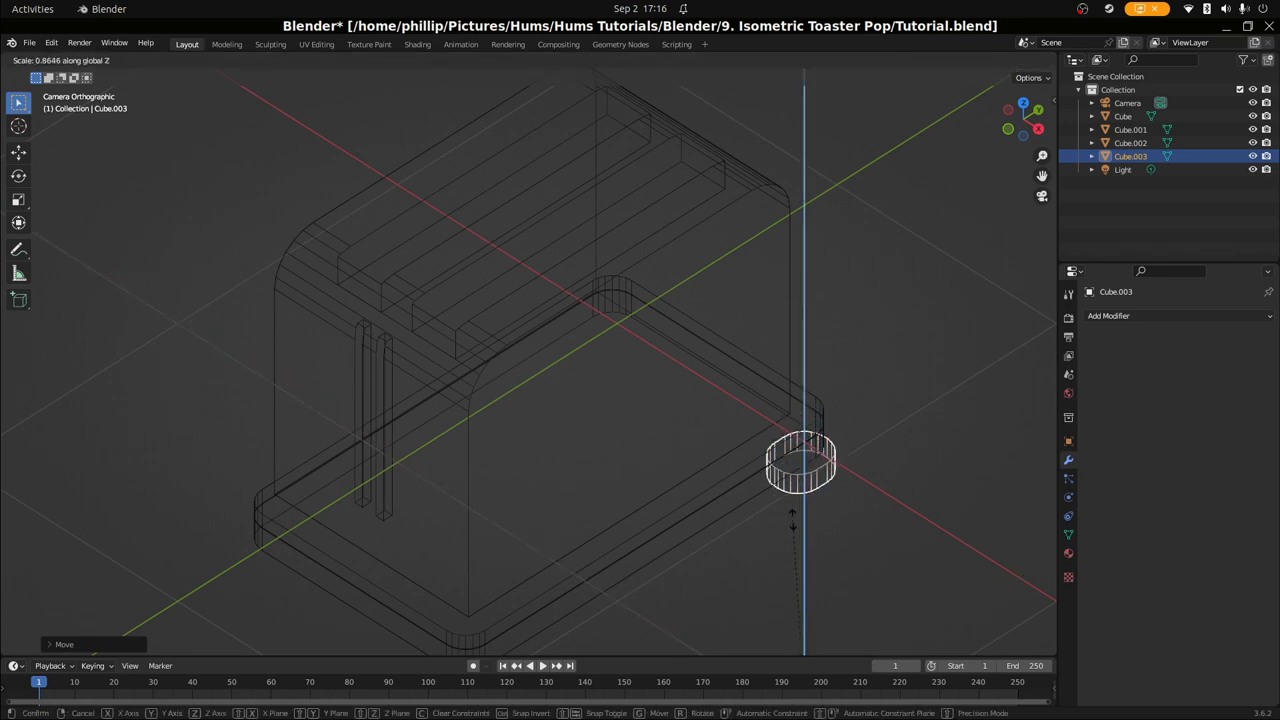
pyautogui.rightClick(838, 452)
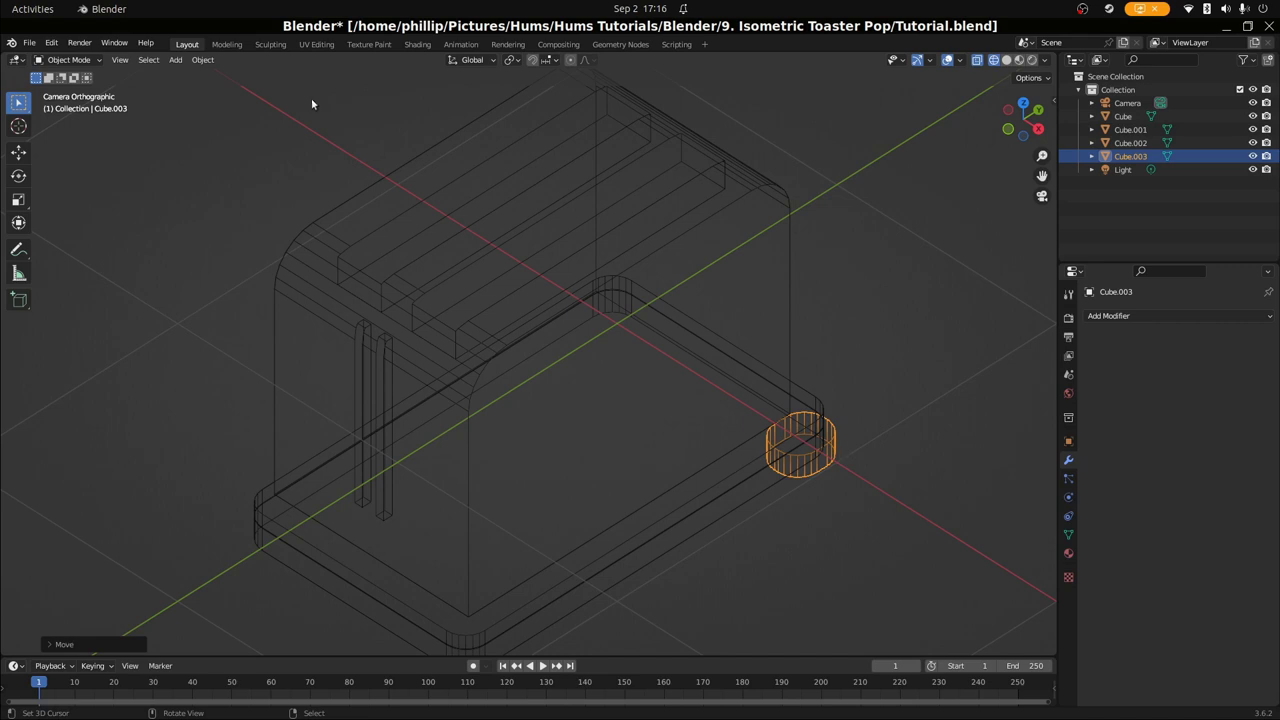
# Set the cylinder's origin to its centre of mass and squash its height along Z
pyautogui.click(212, 61)
pyautogui.moveTo(238, 88)
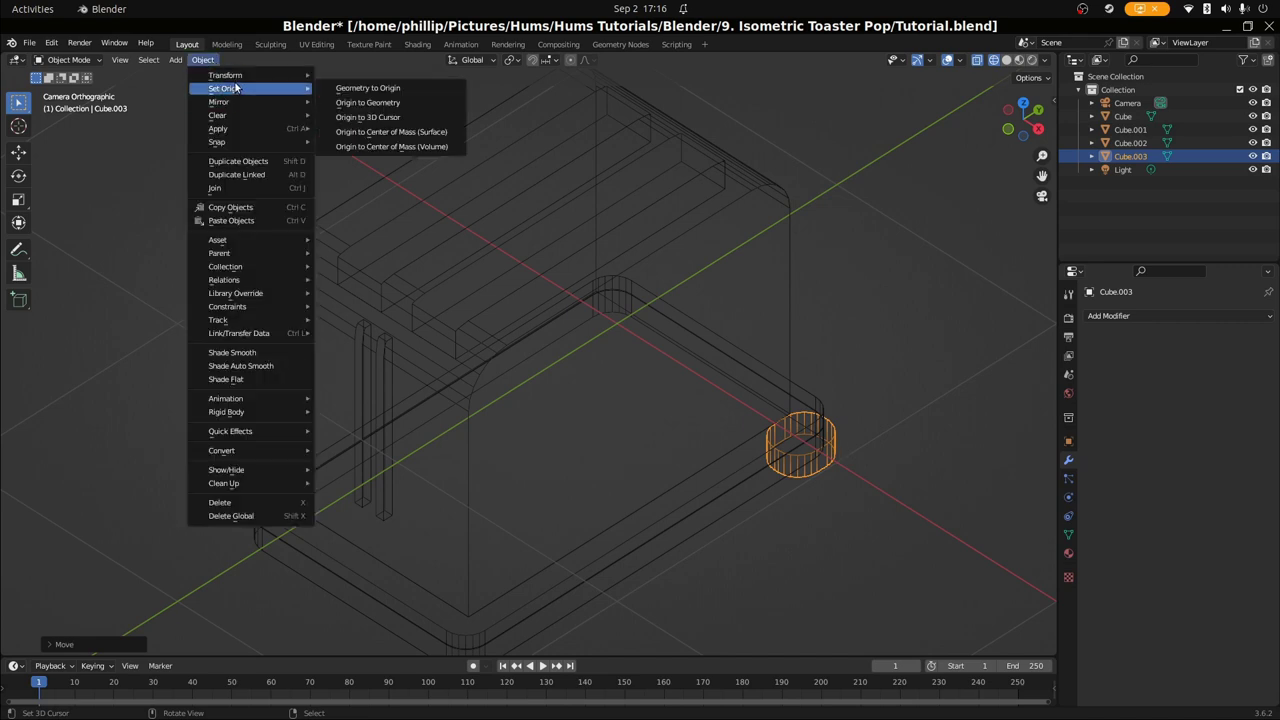
pyautogui.click(372, 132)
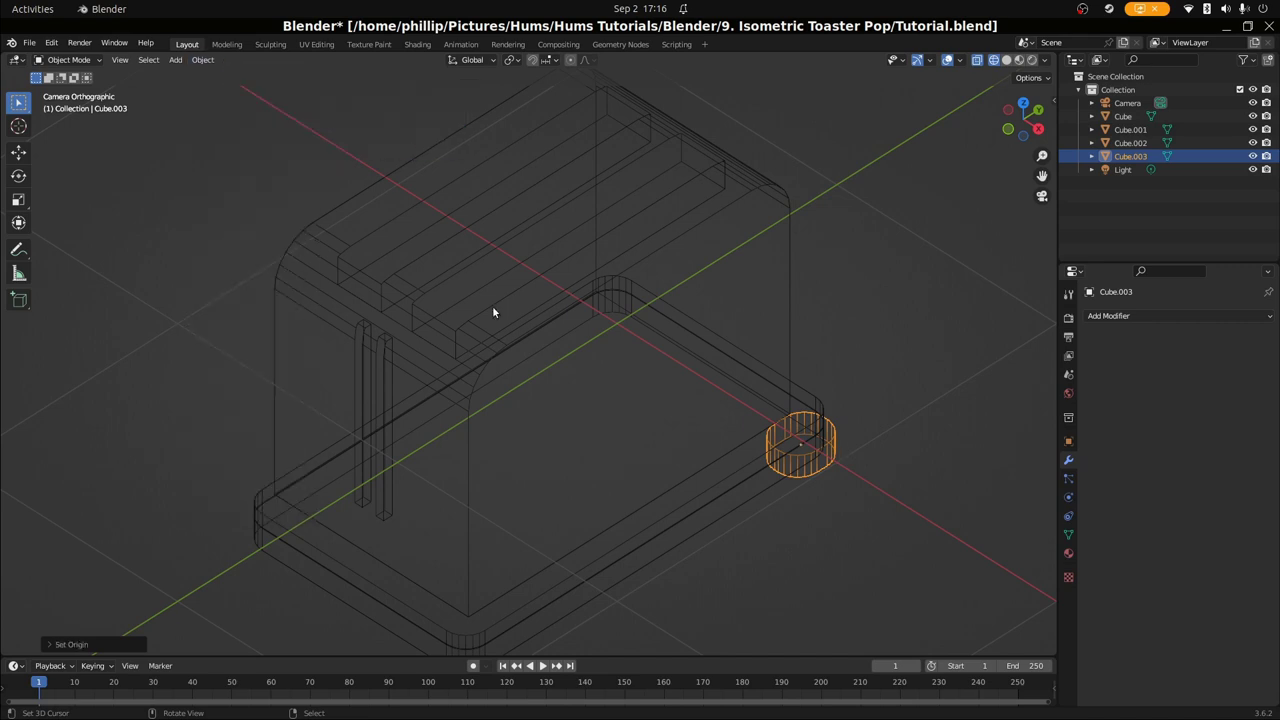
pyautogui.press('s')
pyautogui.press('y')
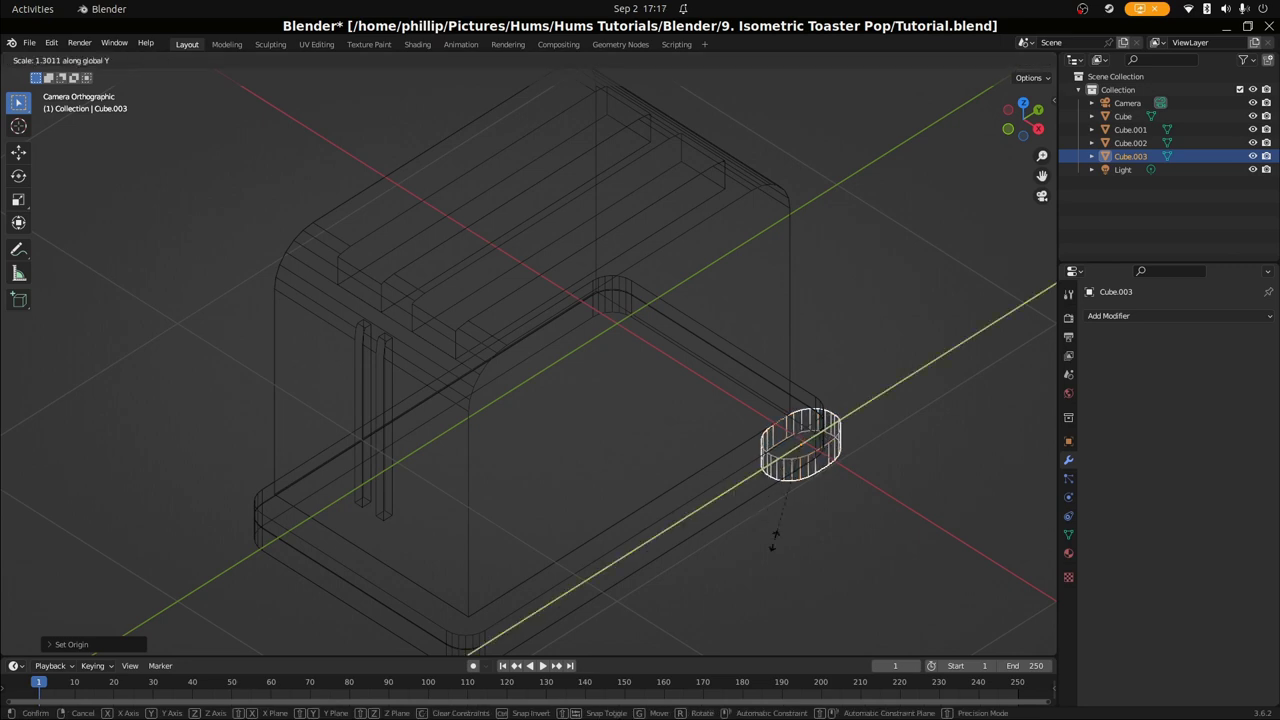
pyautogui.press('z')
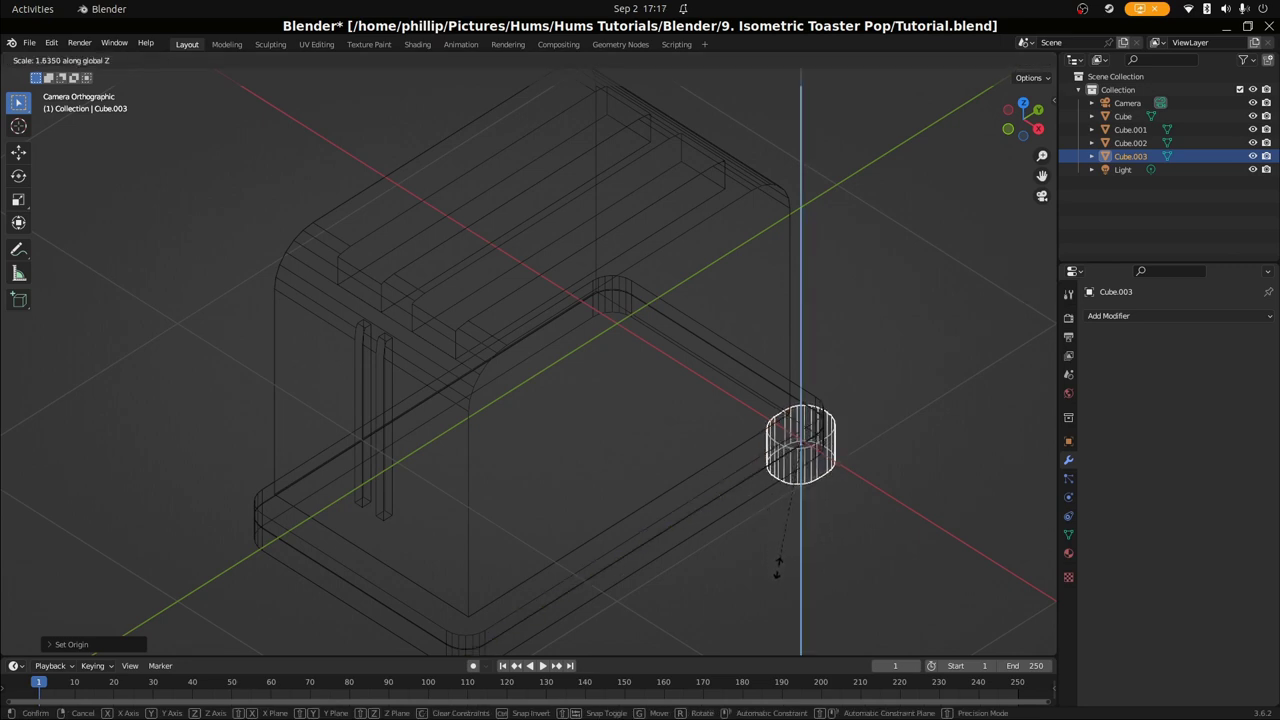
pyautogui.click(772, 542)
# Lower the cylinder slightly and slide it along Y under the base corner
pyautogui.press('g')
pyautogui.press('z')
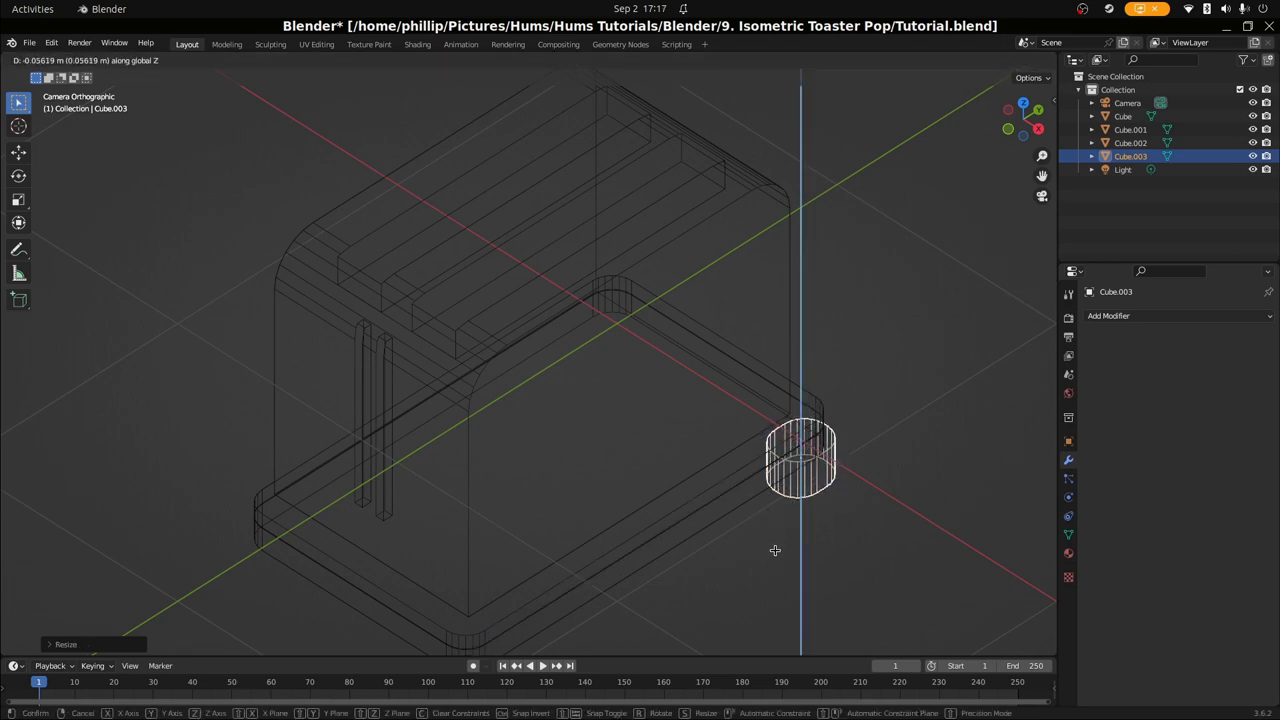
pyautogui.click(773, 551)
pyautogui.press('g')
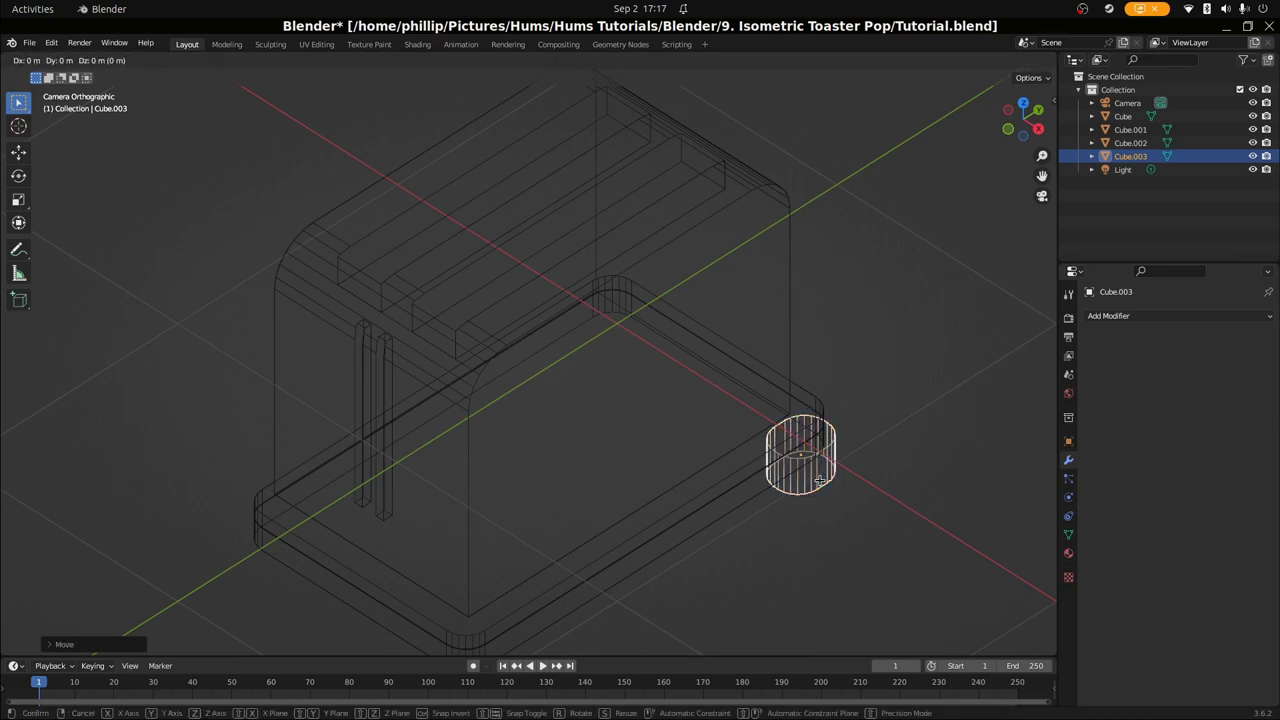
pyautogui.press('y')
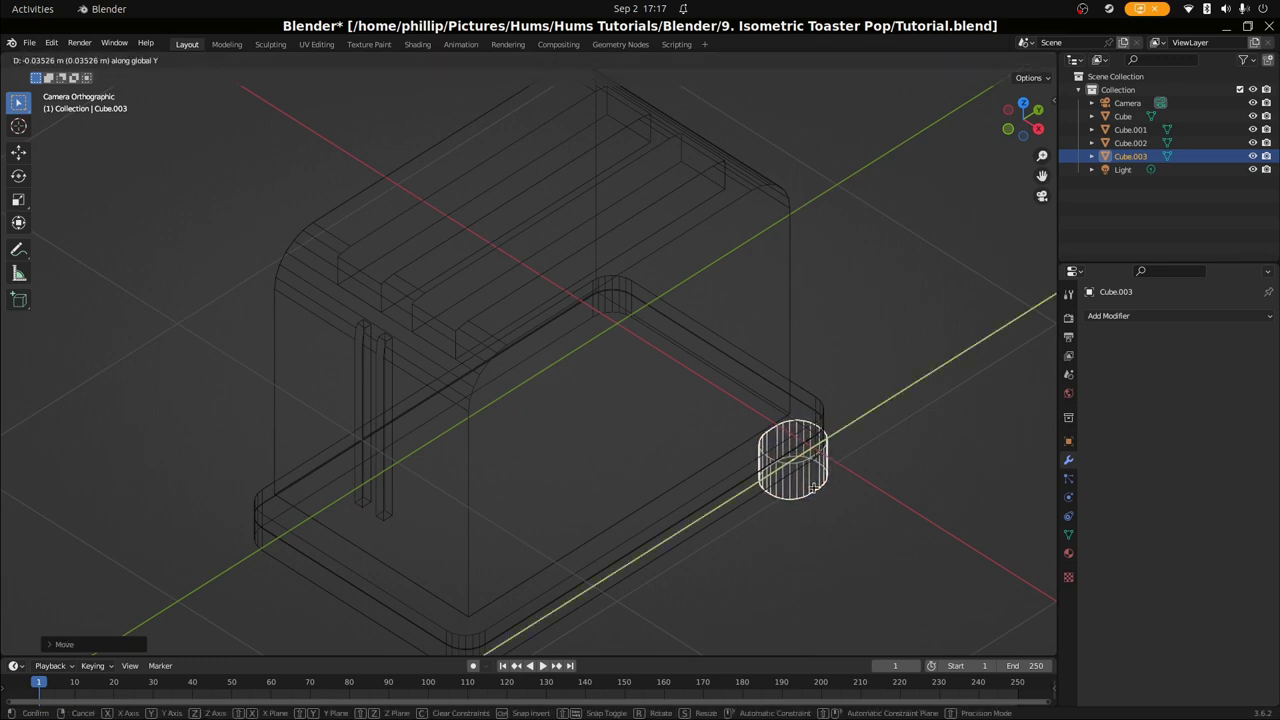
pyautogui.click(804, 492)
pyautogui.scroll(-2, 760, 476)
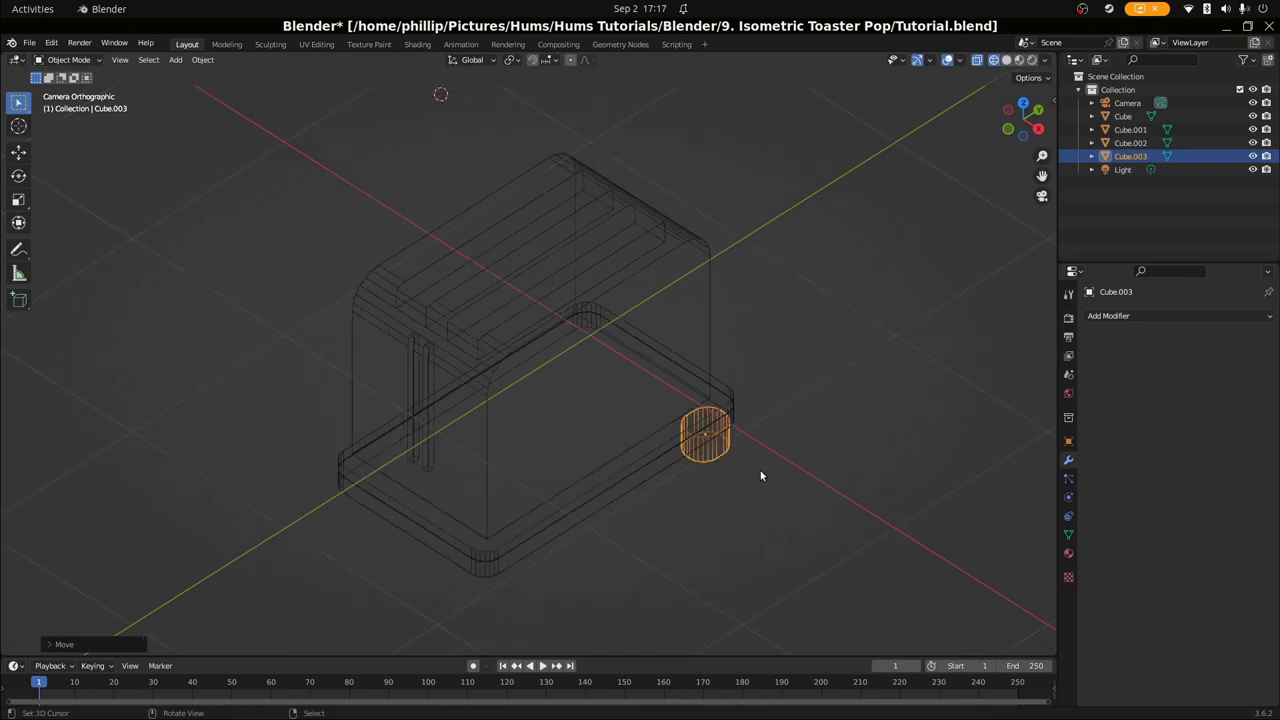
pyautogui.scroll(2, 664, 433)
# Switch to solid shading and shrink the foot to a smaller size
pyautogui.hotkey('shift', 'z')
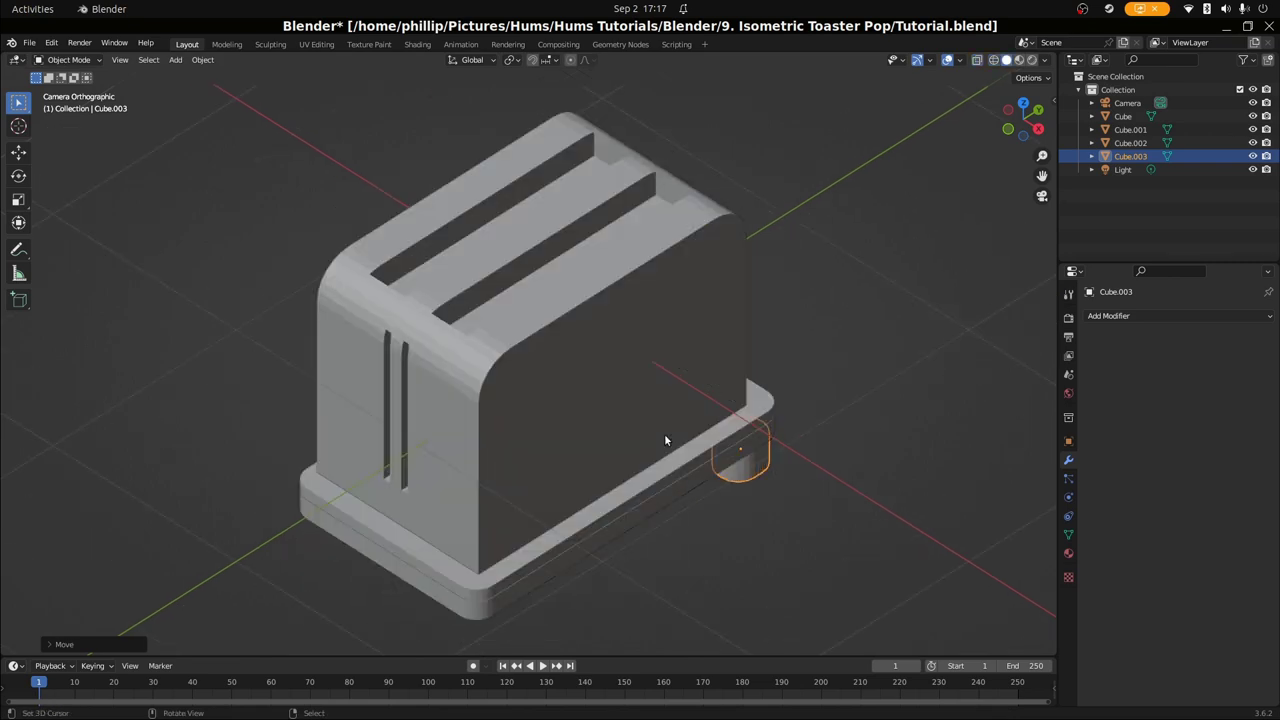
pyautogui.click(797, 514)
pyautogui.click(733, 481)
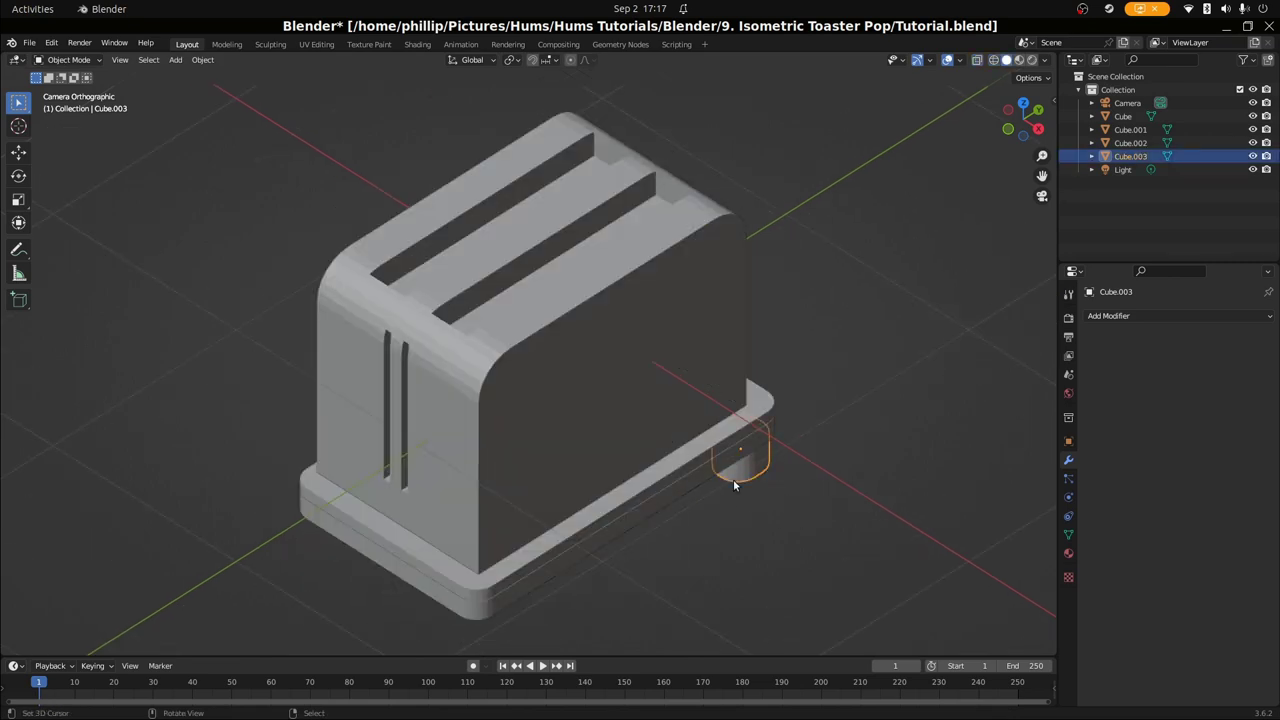
pyautogui.press('s')
pyautogui.click(838, 508)
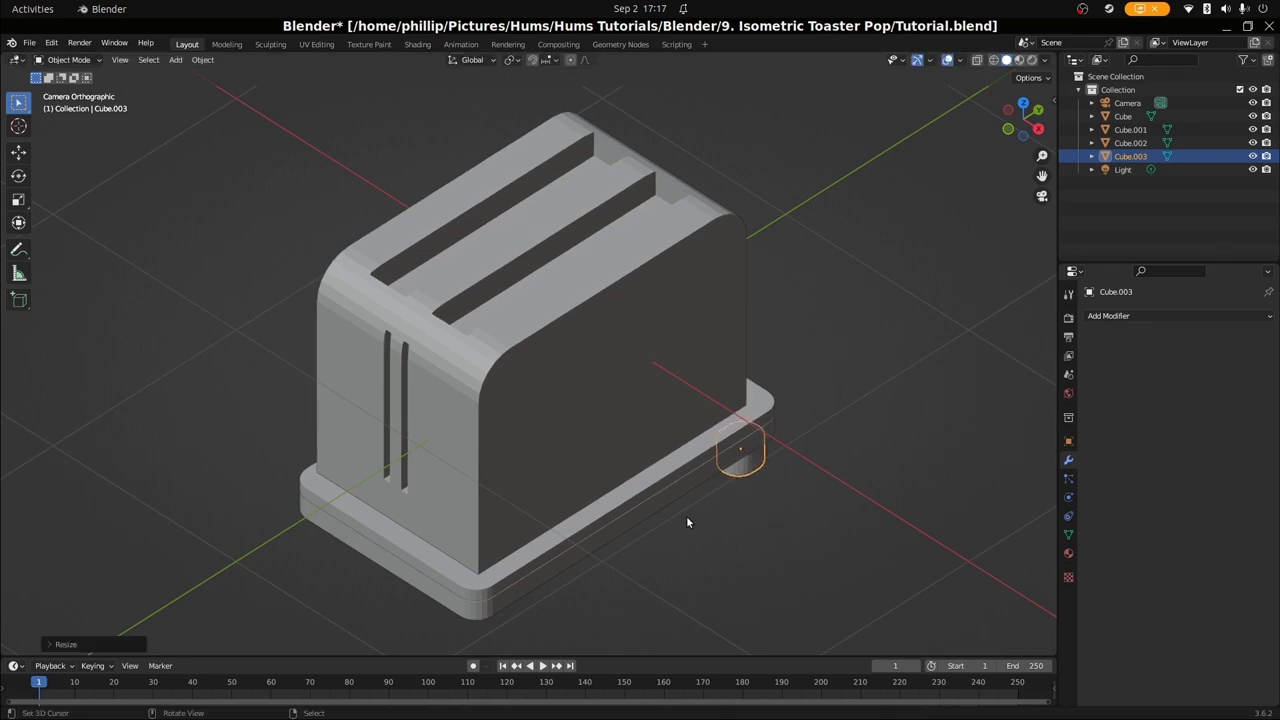
# Lower the foot under the base, then copy it along Y to the front corner
pyautogui.press('g')
pyautogui.press('z')
pyautogui.click(716, 512)
pyautogui.hotkey('shift', 'd')
pyautogui.press('x')
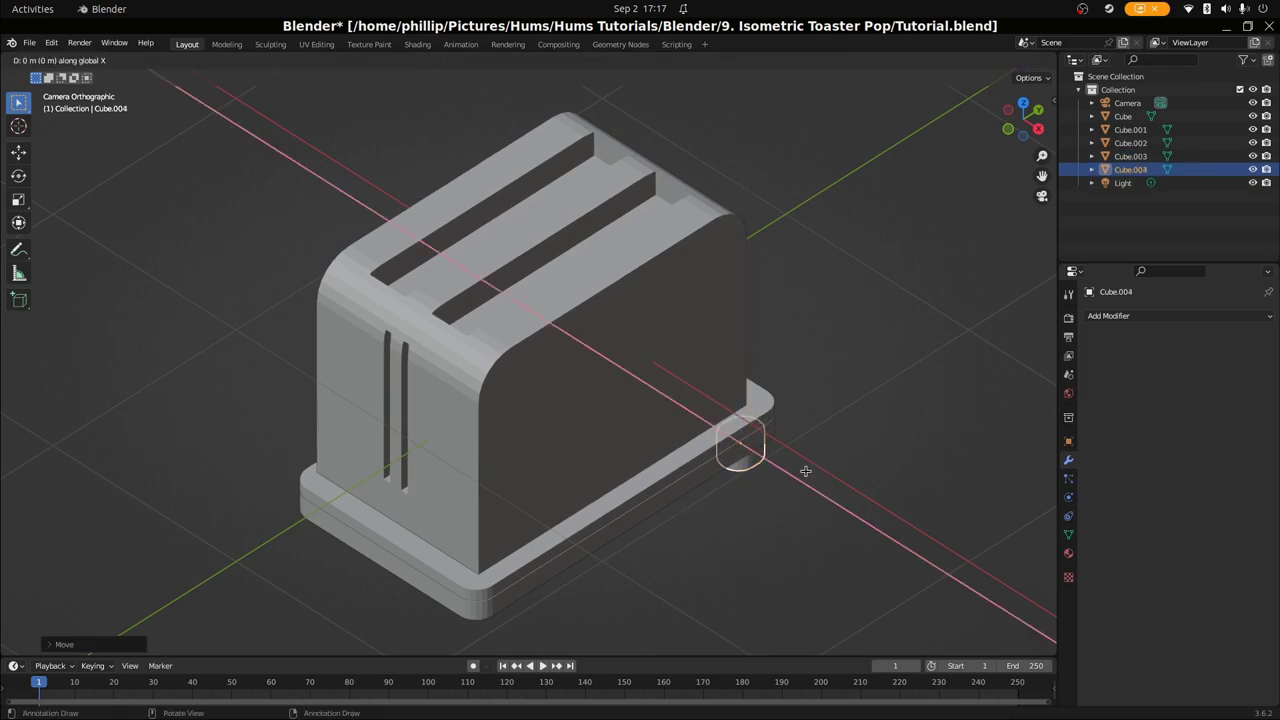
pyautogui.press('y')
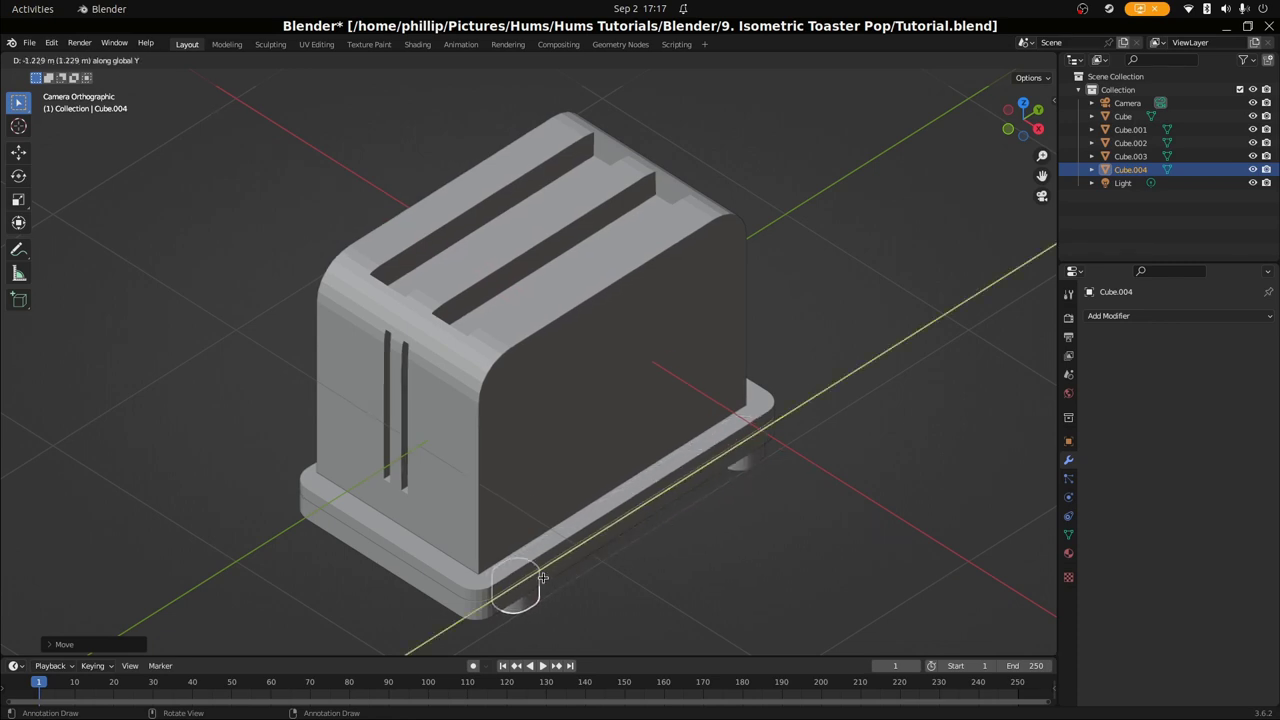
pyautogui.click(523, 588)
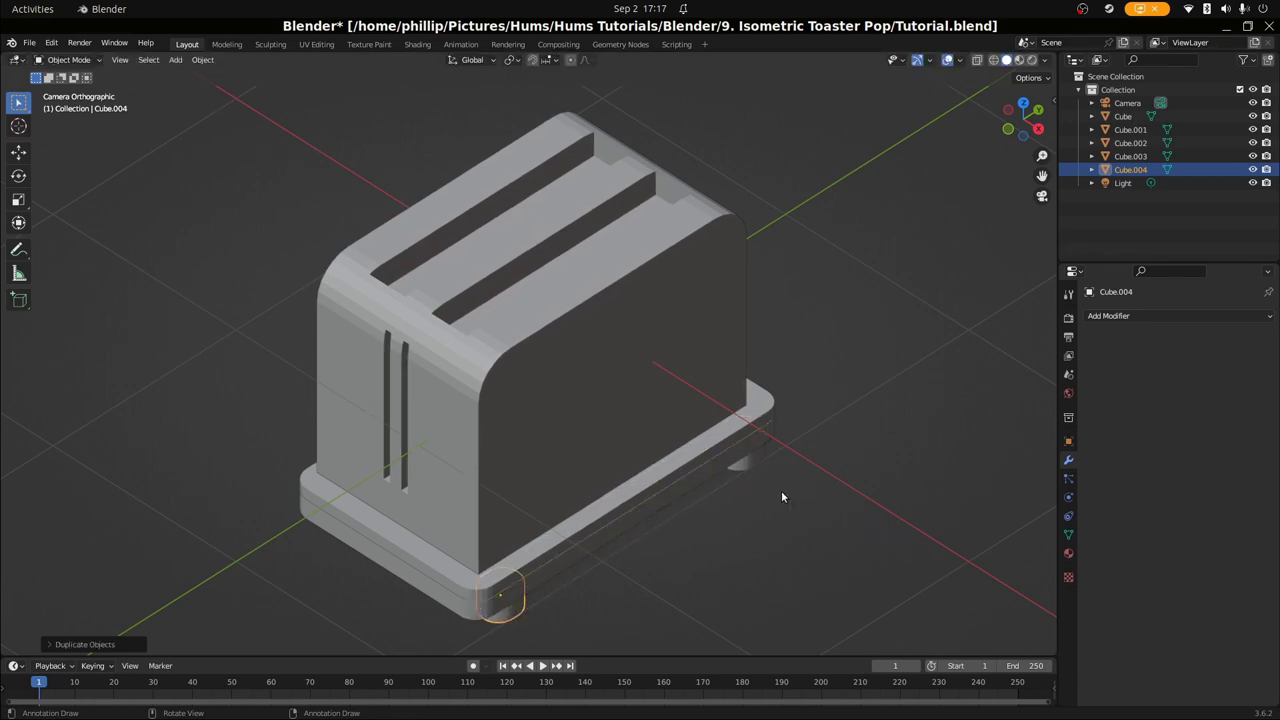
# Set the copied front foot's height to match, then deselect it
pyautogui.press('g')
pyautogui.press('x')
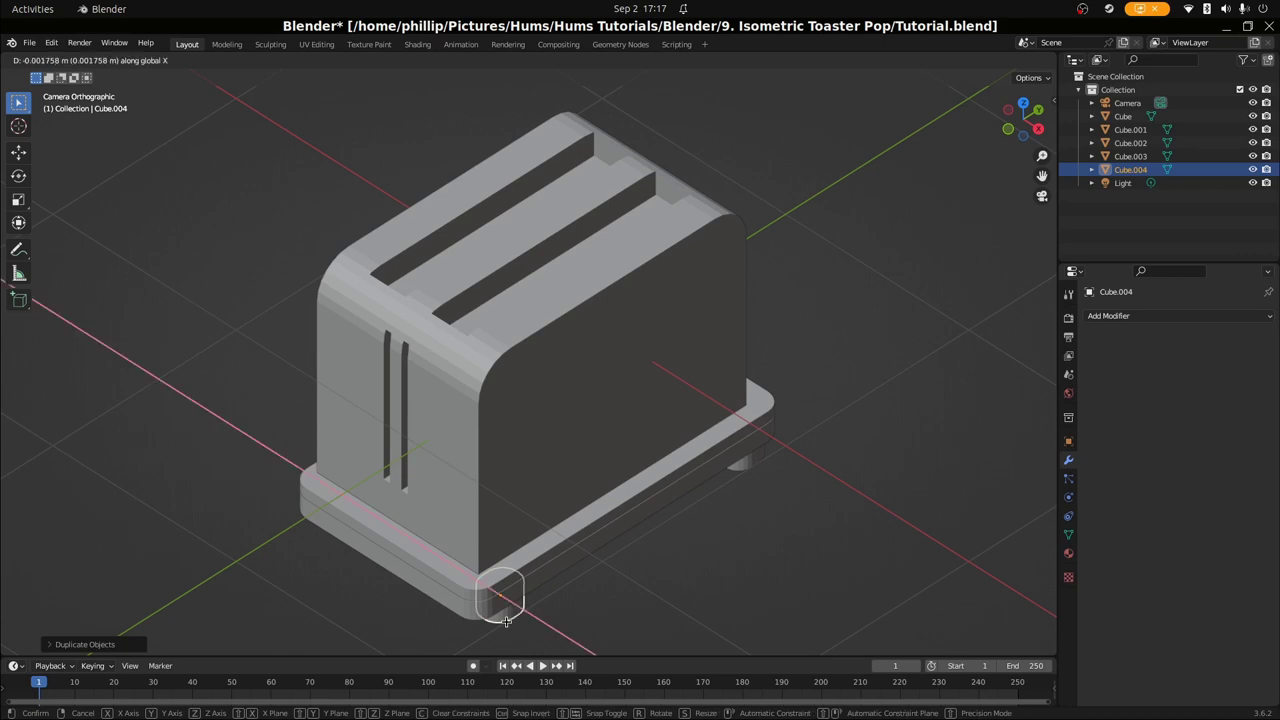
pyautogui.press('z')
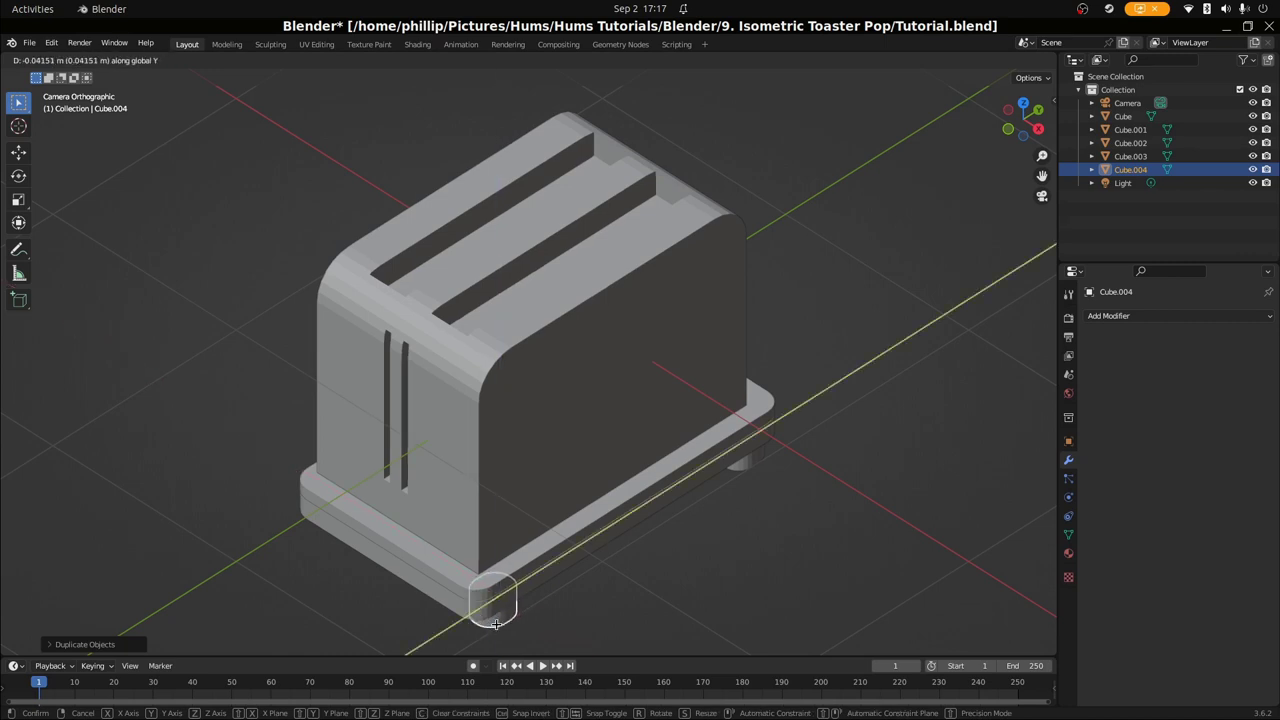
pyautogui.click(503, 628)
pyautogui.scroll(-1, 777, 526)
pyautogui.scroll(-1, 777, 526)
pyautogui.click(671, 516)
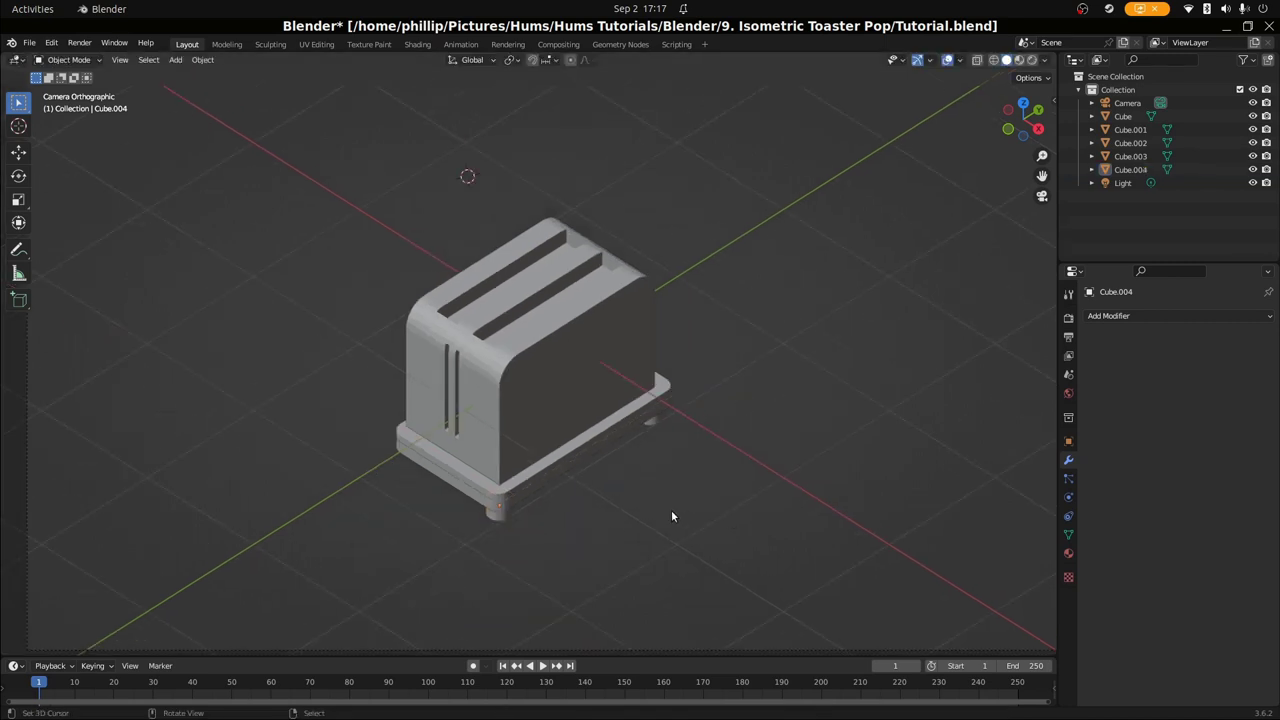
# In wireframe, duplicate both feet along X to the base's other side
pyautogui.moveTo(655, 421); pyautogui.dragTo(622, 467)
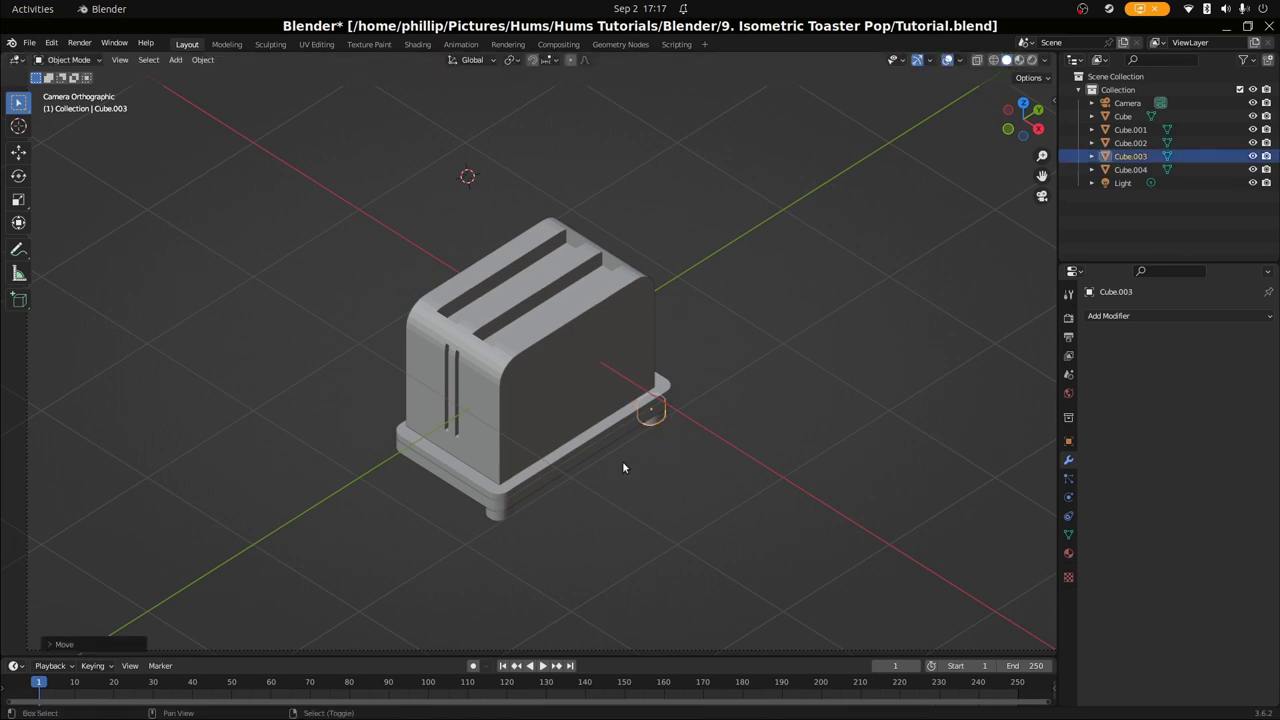
pyautogui.keyDown('shift'); pyautogui.click(502, 523); pyautogui.keyUp('shift')
pyautogui.hotkey('shift', 'z')
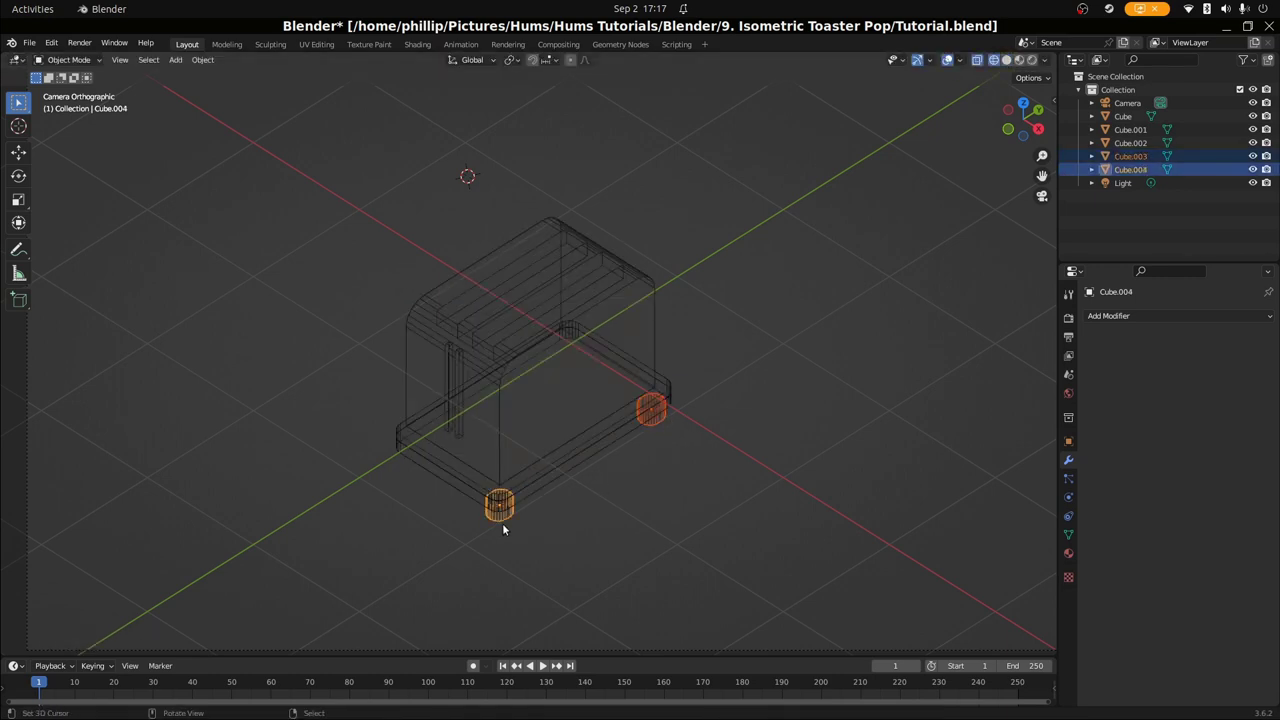
pyautogui.hotkey('shift', 'd')
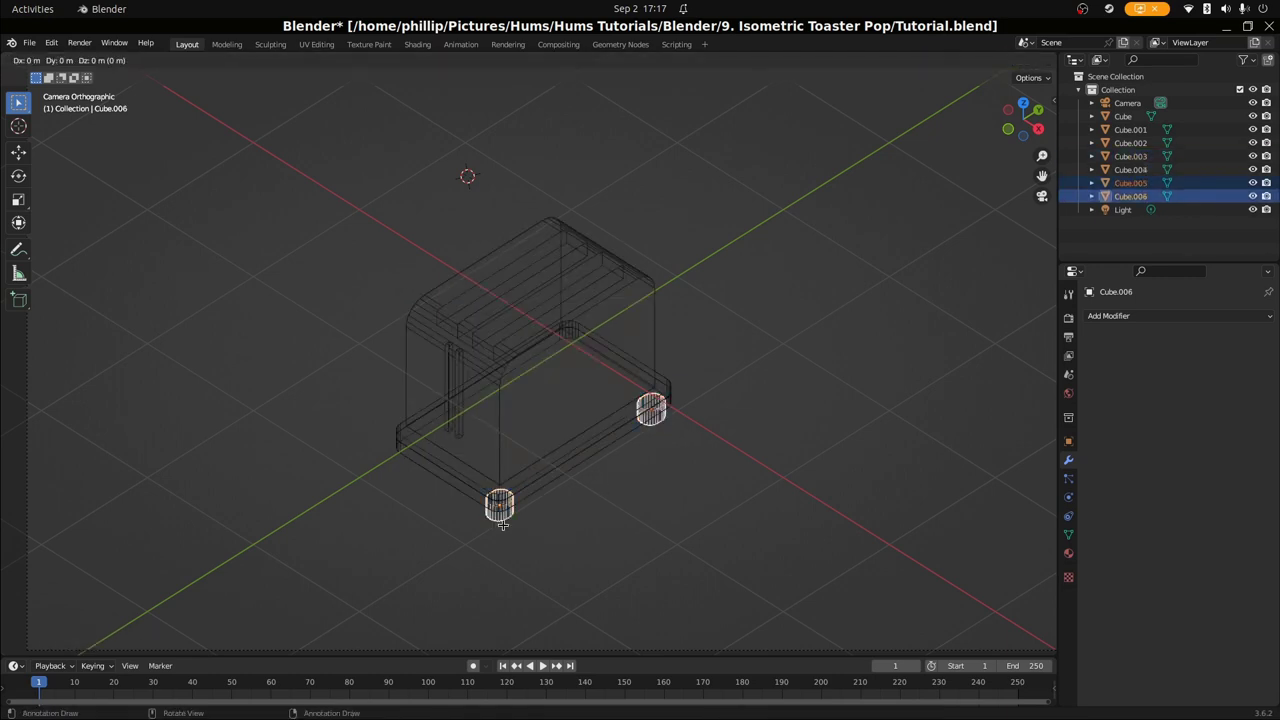
pyautogui.press('x')
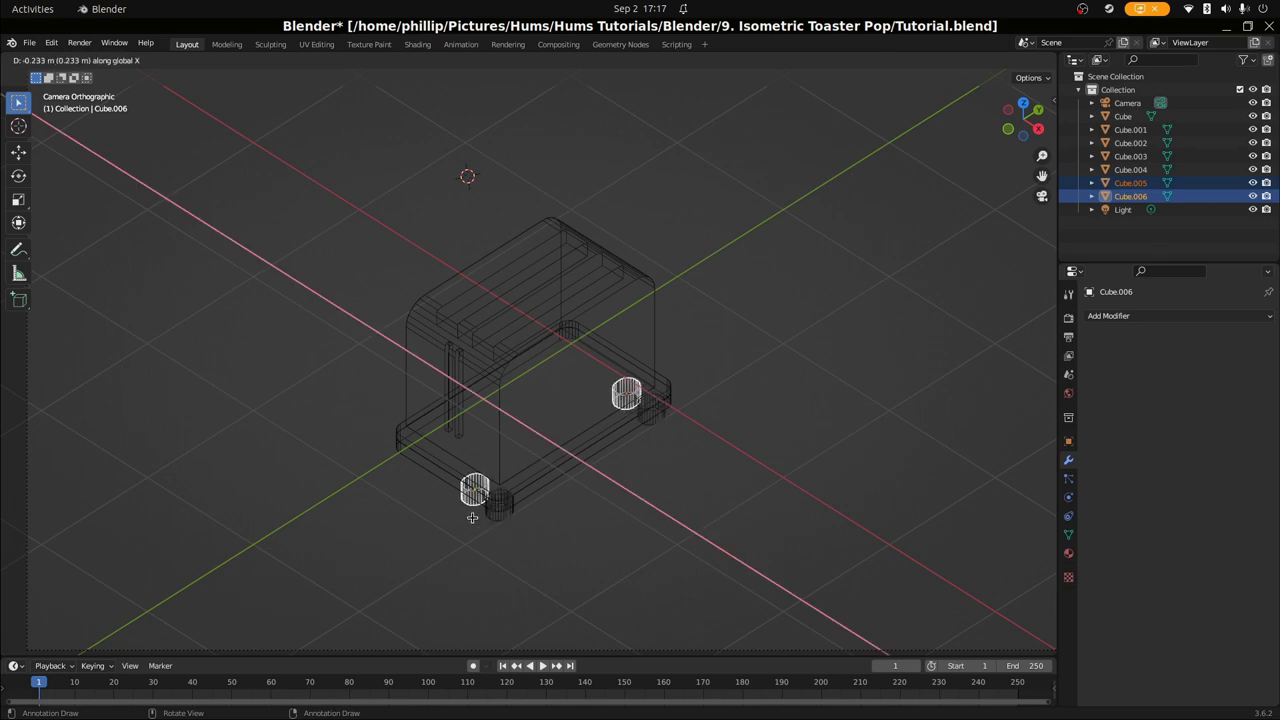
pyautogui.click(410, 478)
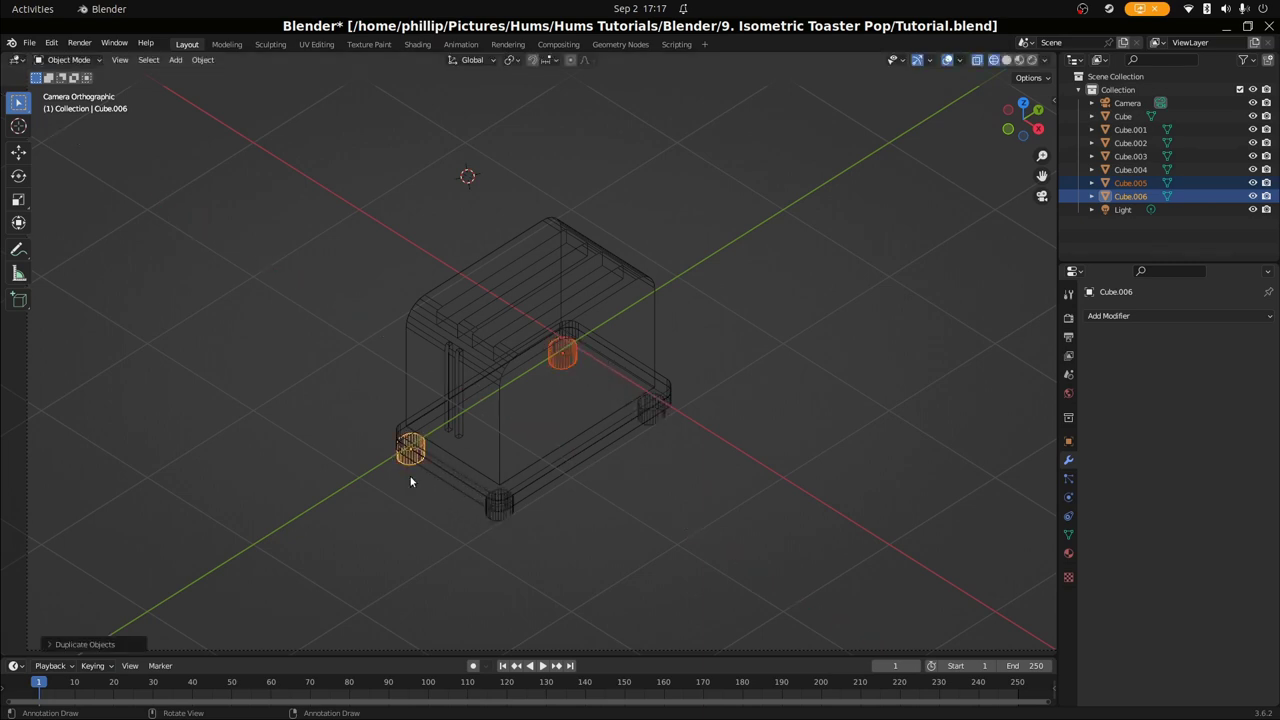
pyautogui.keyDown('shift'); pyautogui.click(506, 514); pyautogui.keyUp('shift')
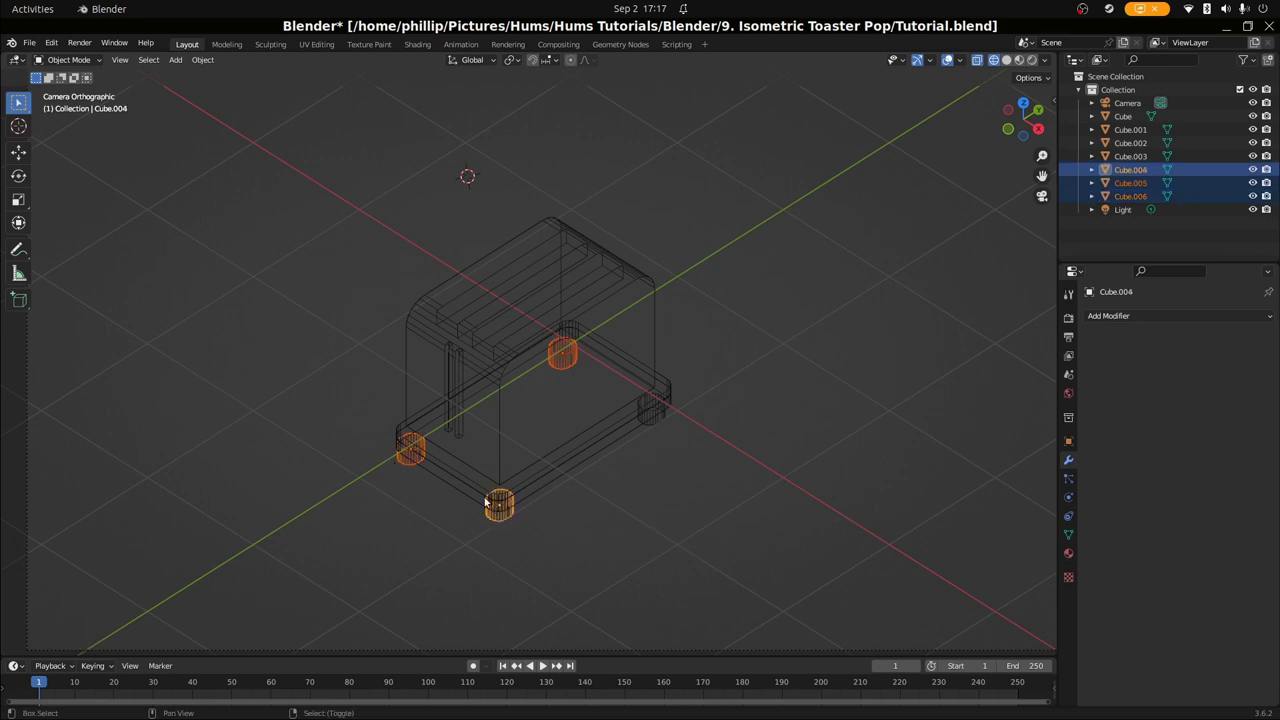
pyautogui.keyDown('shift'); pyautogui.click(497, 510); pyautogui.keyUp('shift')
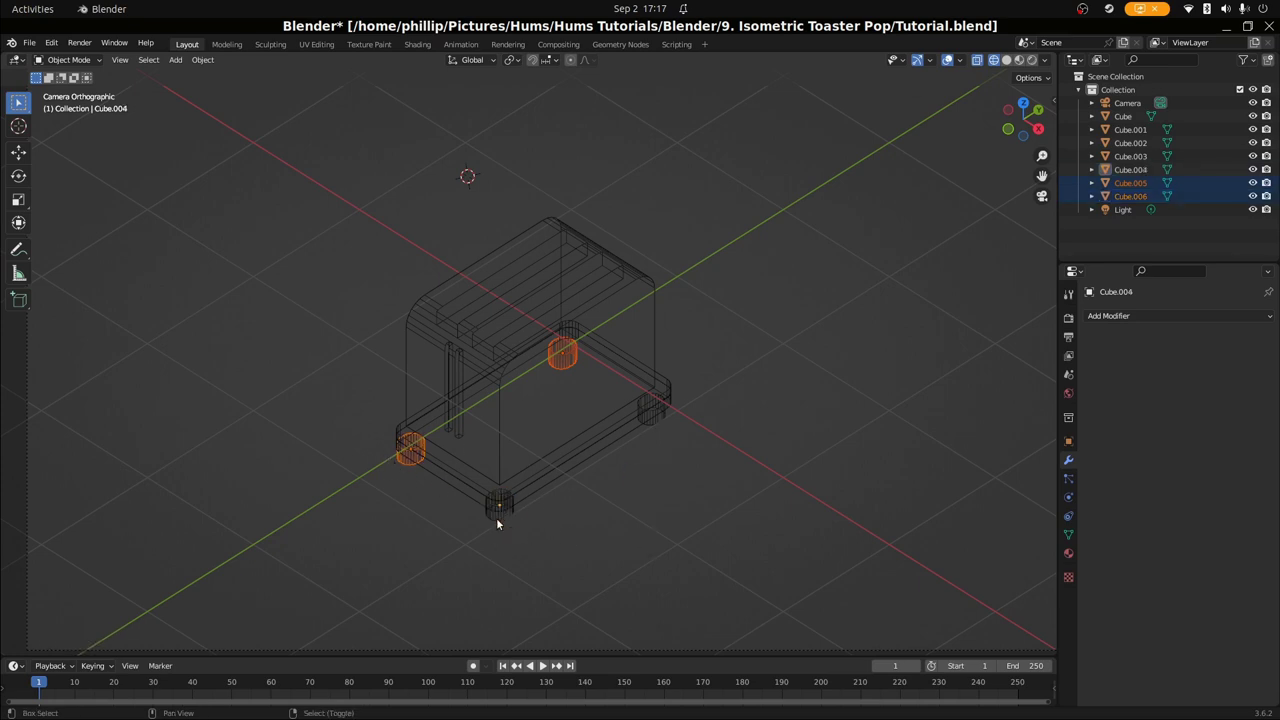
# Start moving the two new feet, then cancel the move
pyautogui.press('g')
pyautogui.press('z')
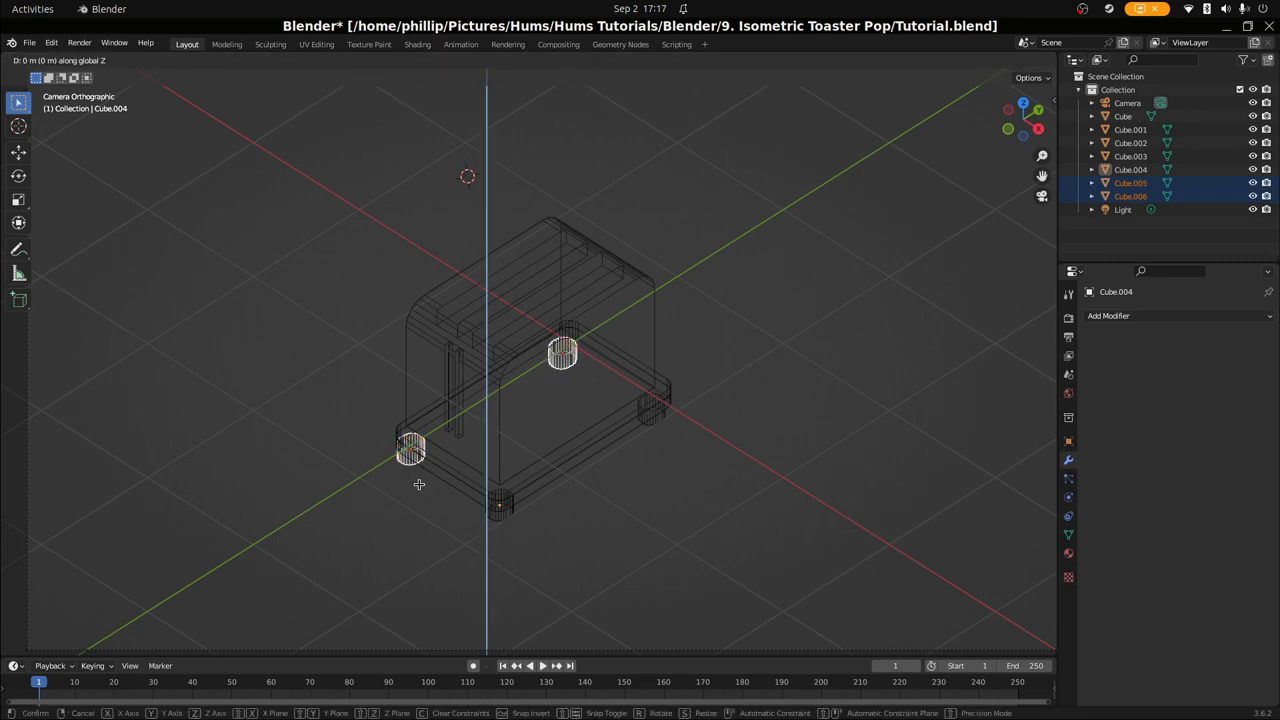
pyautogui.press('x')
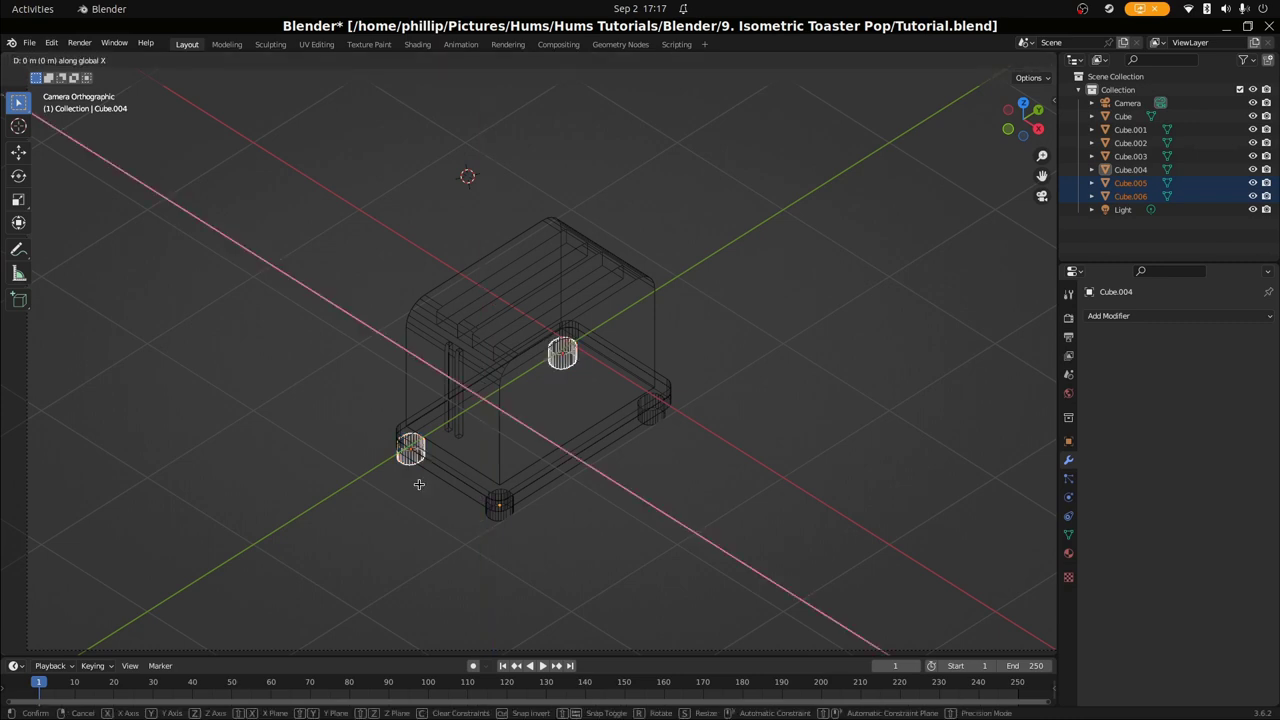
pyautogui.rightClick(411, 484)
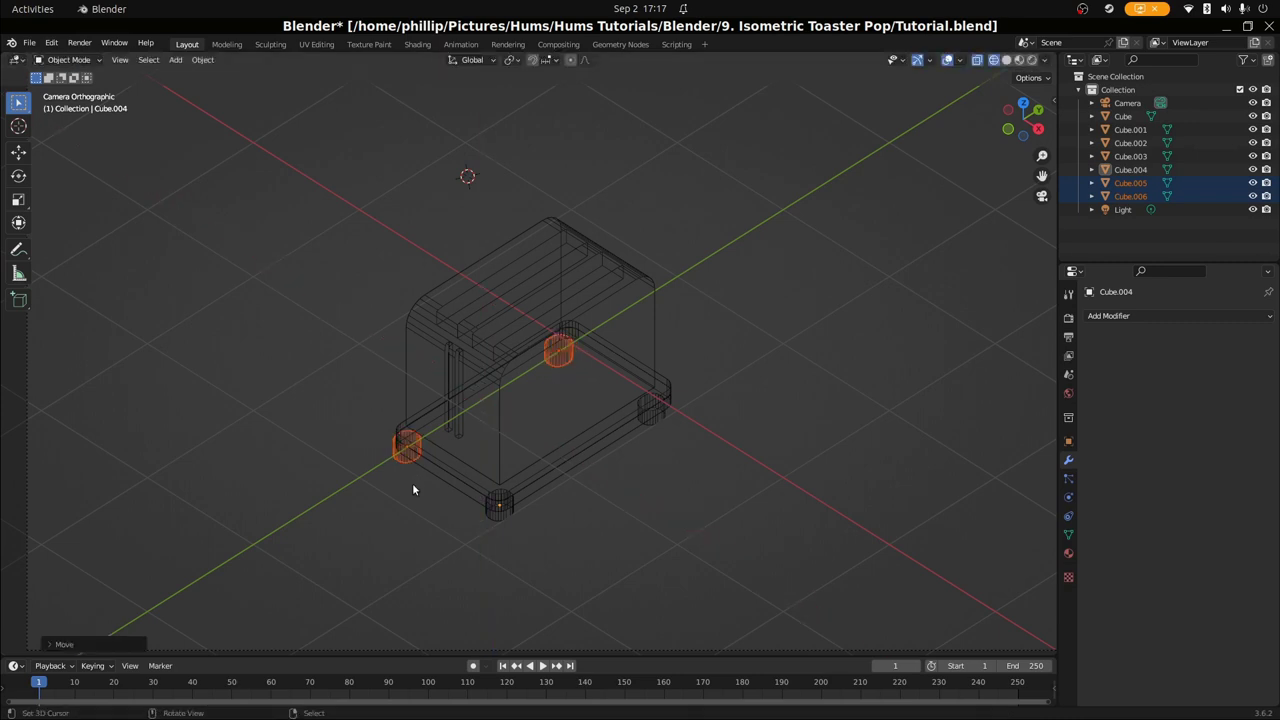
# Join all four feet into one object with Ctrl+J, deselect, and return to solid shading
pyautogui.keyDown('shift'); pyautogui.click(520, 512); pyautogui.keyUp('shift')
pyautogui.keyDown('shift'); pyautogui.click(658, 422); pyautogui.keyUp('shift')
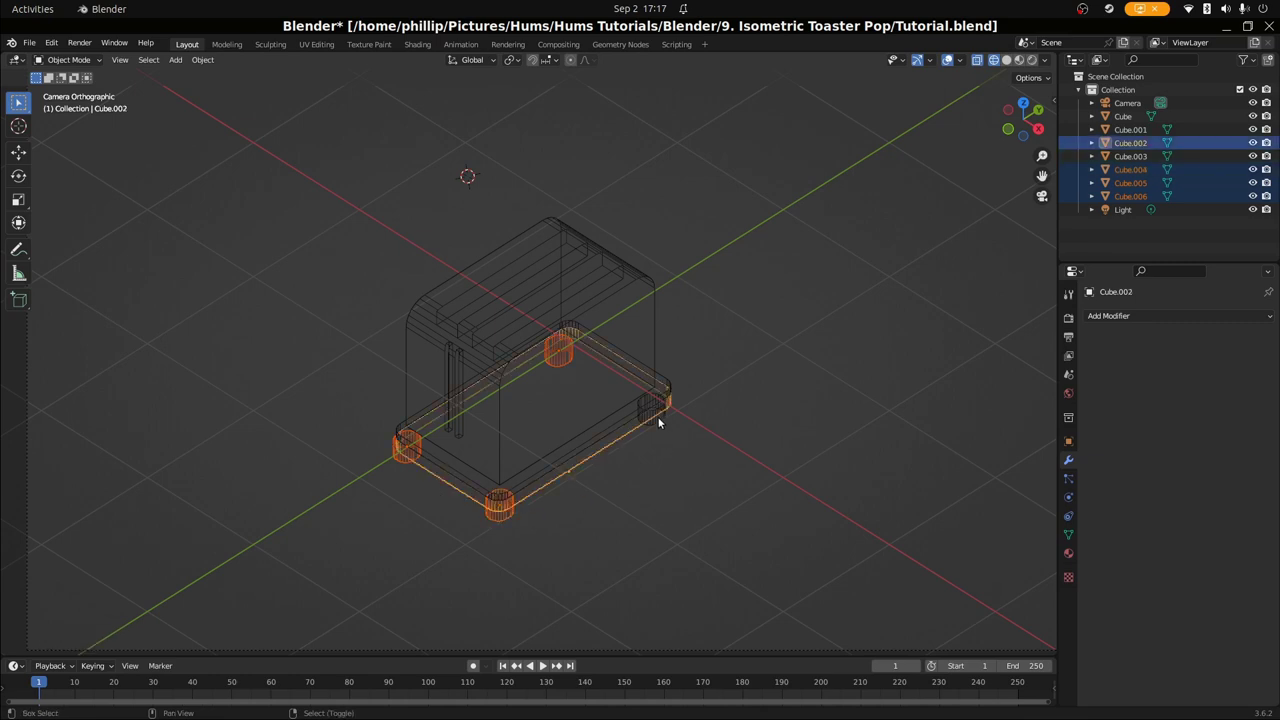
pyautogui.click(656, 423)
pyautogui.keyDown('shift'); pyautogui.click(499, 505); pyautogui.keyUp('shift')
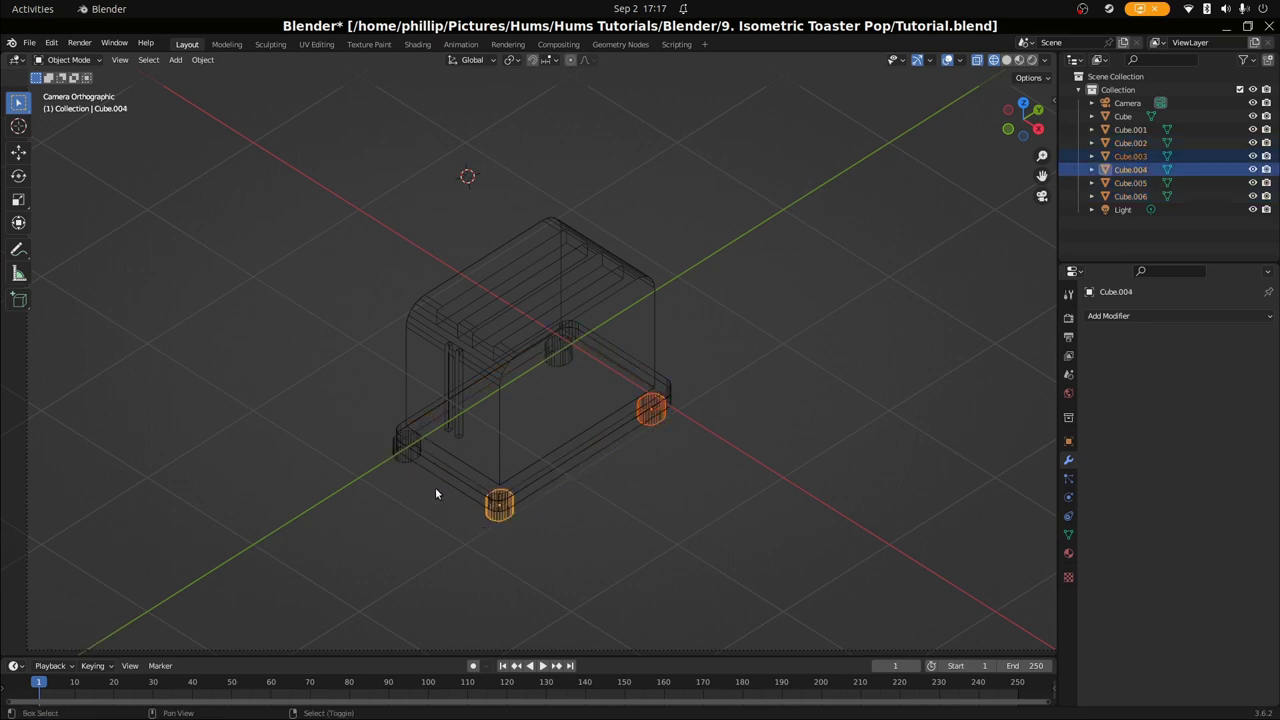
pyautogui.keyDown('shift'); pyautogui.click(406, 450); pyautogui.keyUp('shift')
pyautogui.keyDown('shift'); pyautogui.click(569, 366); pyautogui.keyUp('shift')
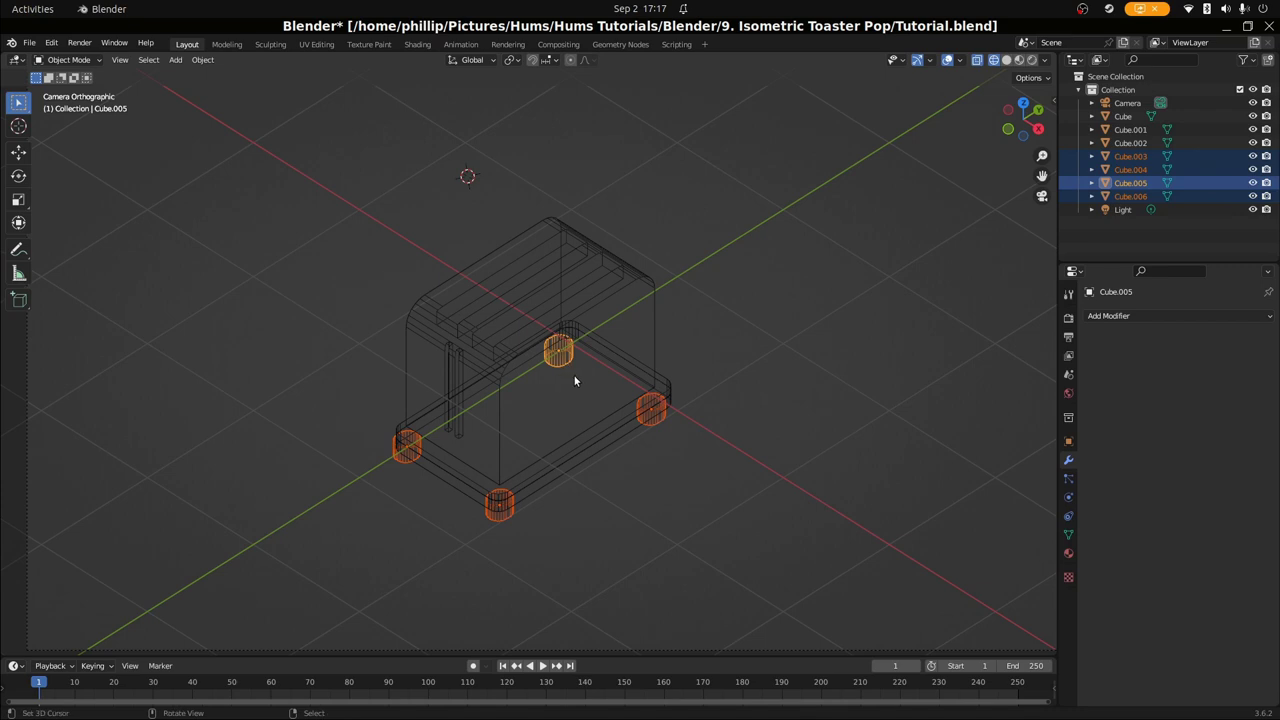
pyautogui.hotkey('ctrl', 'j')
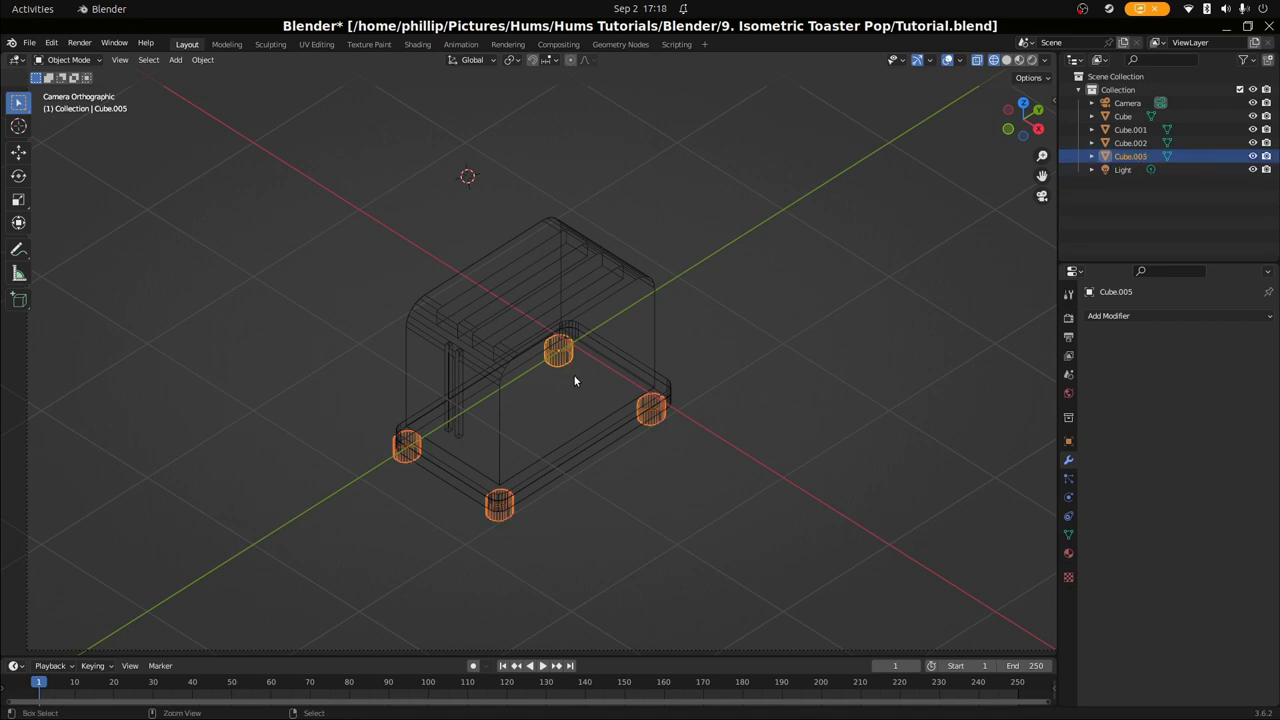
pyautogui.hotkey('alt', 'a')
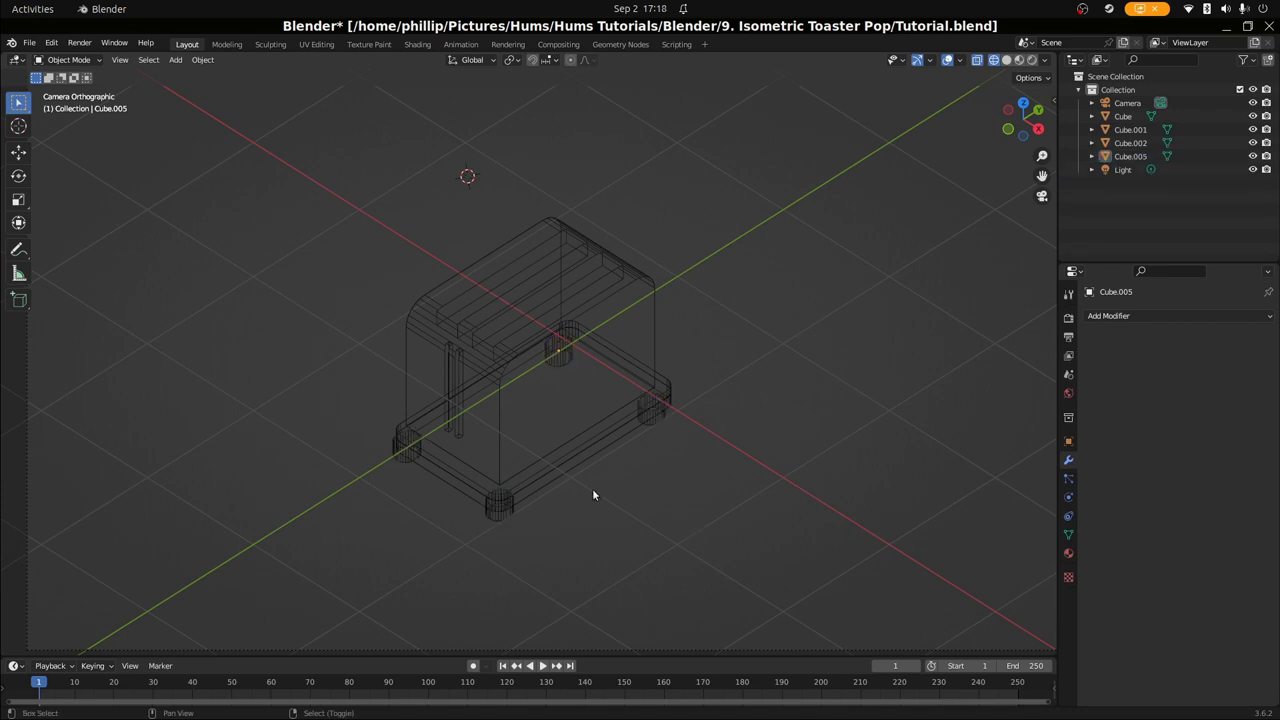
pyautogui.hotkey('shift', 'z')
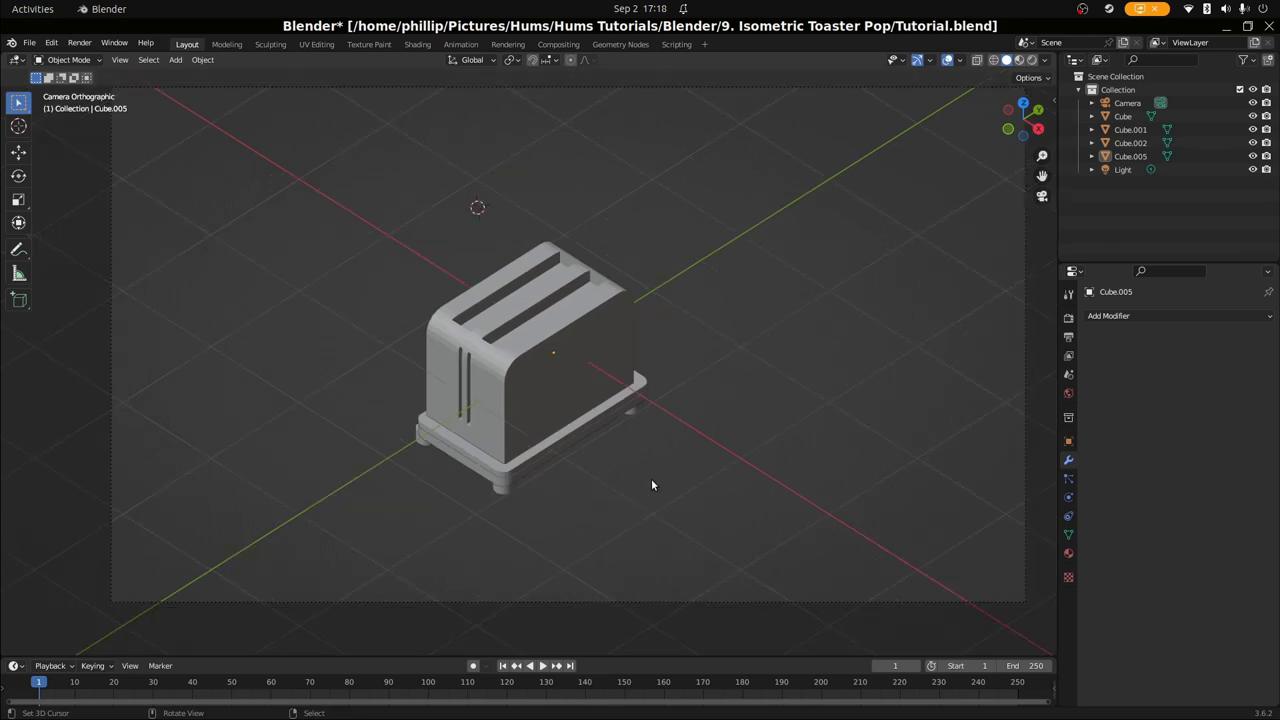
# In Edit Mode with wireframe, box-select the front-left and back-left feet
pyautogui.click(392, 458)
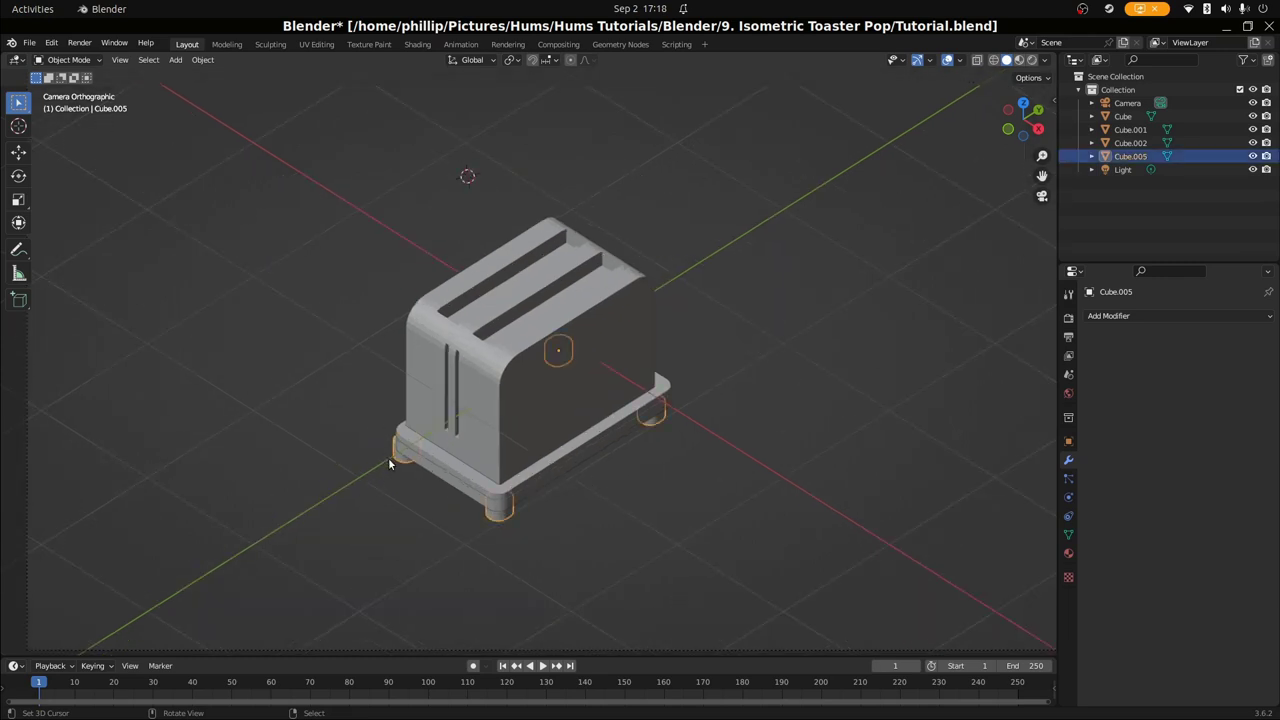
pyautogui.press('Tab')
pyautogui.hotkey('alt', 'a')
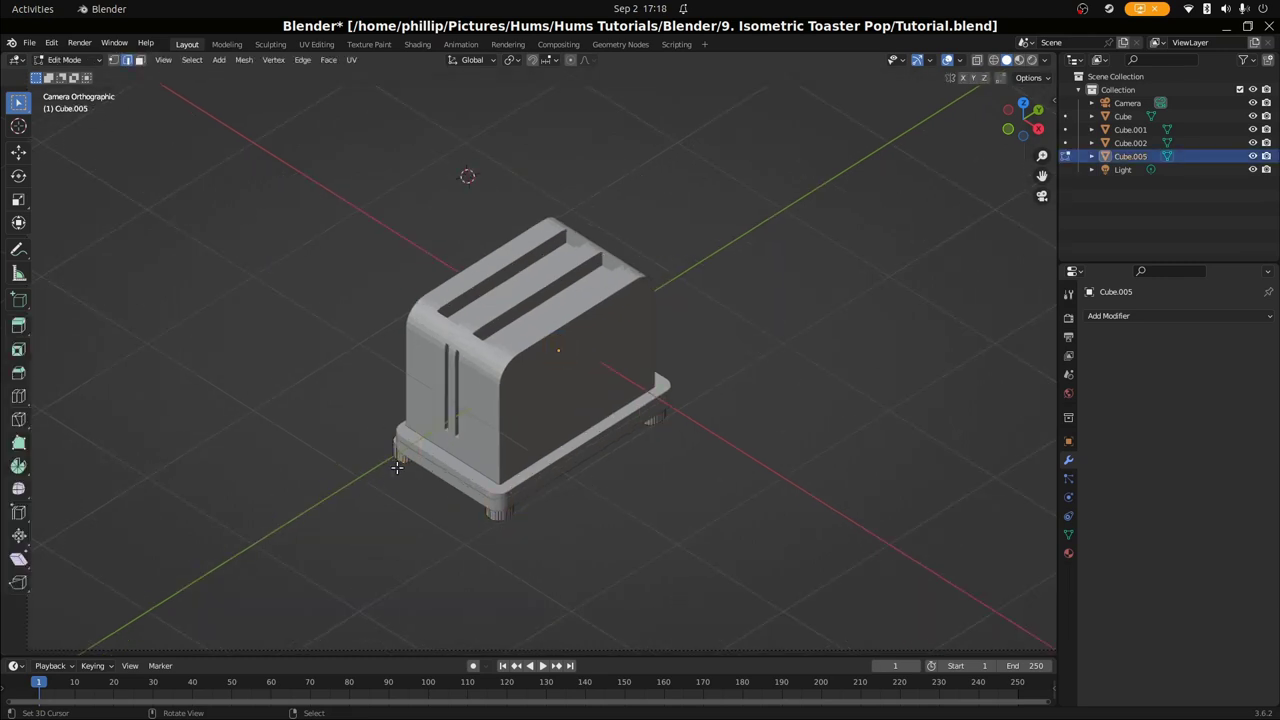
pyautogui.hotkey('shift', 'z')
pyautogui.press('b')
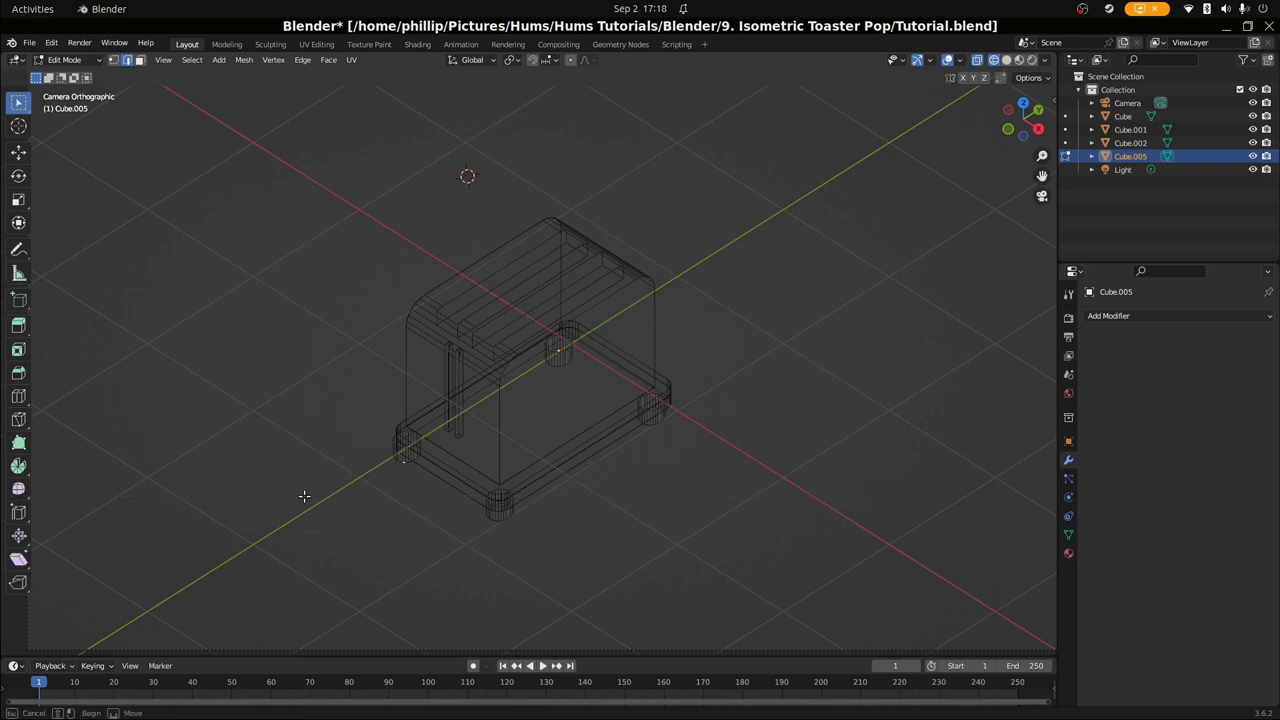
pyautogui.moveTo(303, 497); pyautogui.dragTo(466, 380)
pyautogui.press('b')
pyautogui.moveTo(516, 283); pyautogui.dragTo(592, 390)
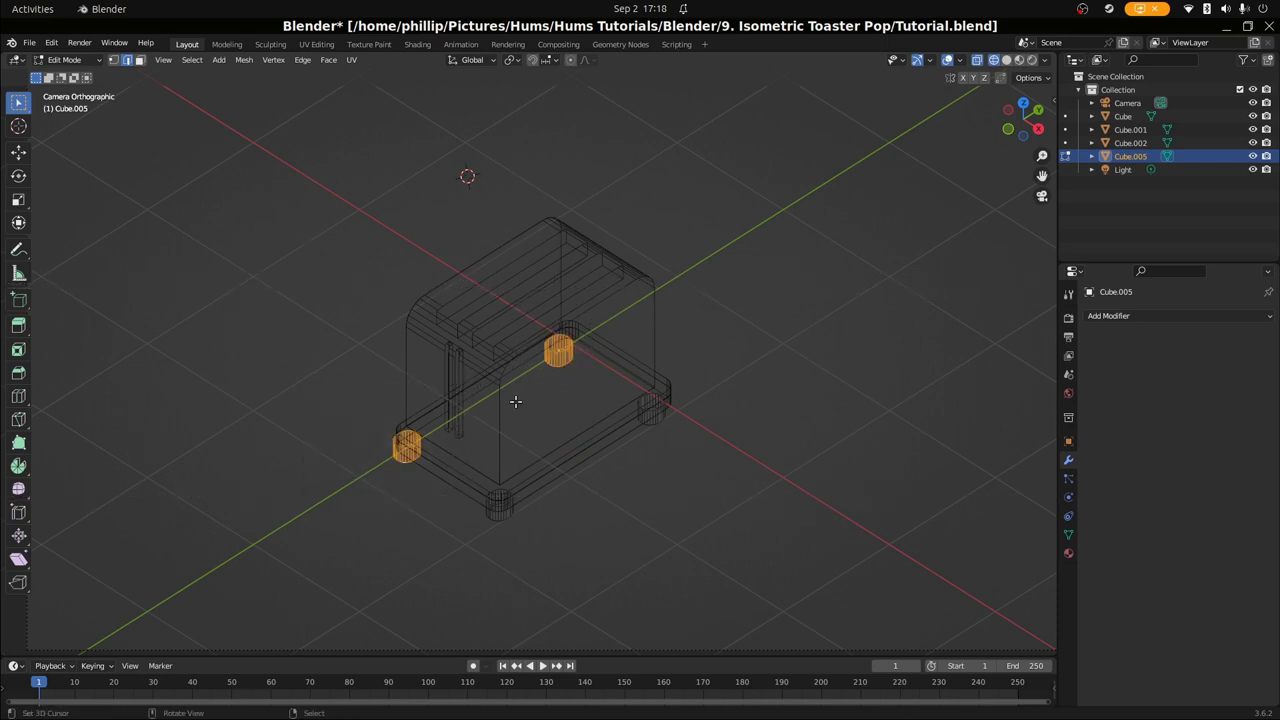
# Shift those two feet slightly along X, exit Edit Mode, and save Tutorial.blend
pyautogui.press('g')
pyautogui.press('z')
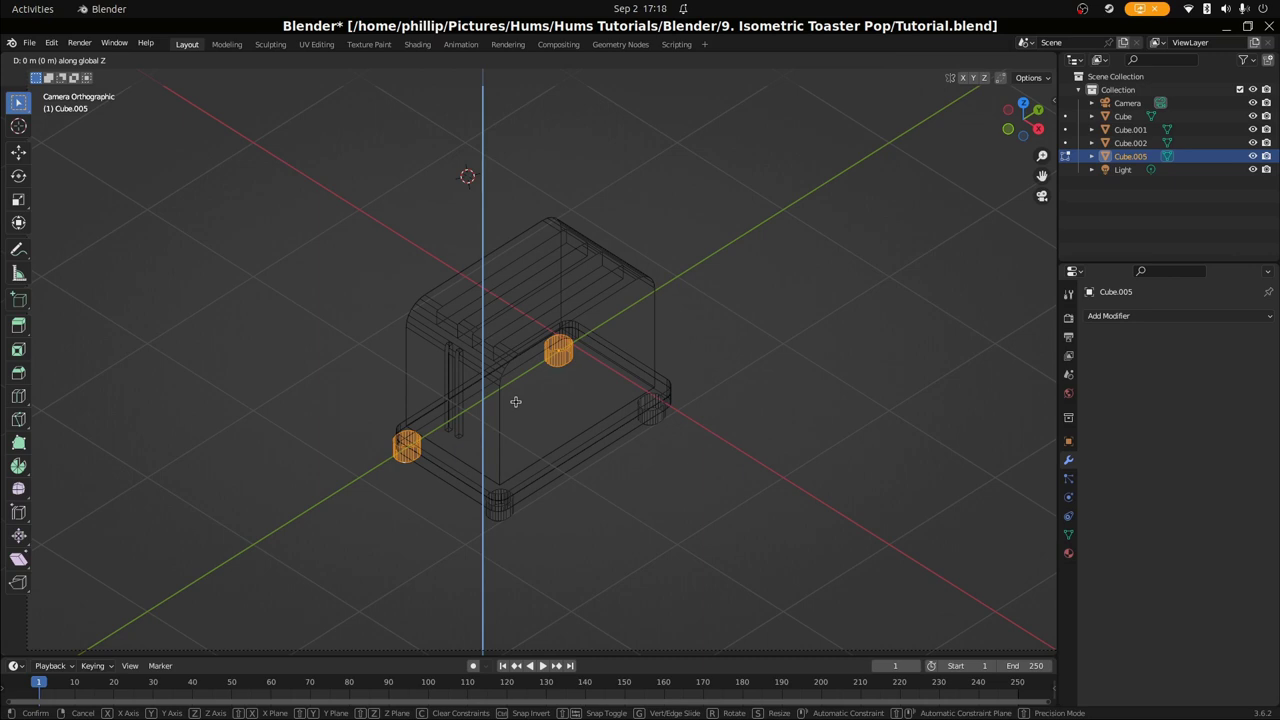
pyautogui.press('y')
pyautogui.press('x')
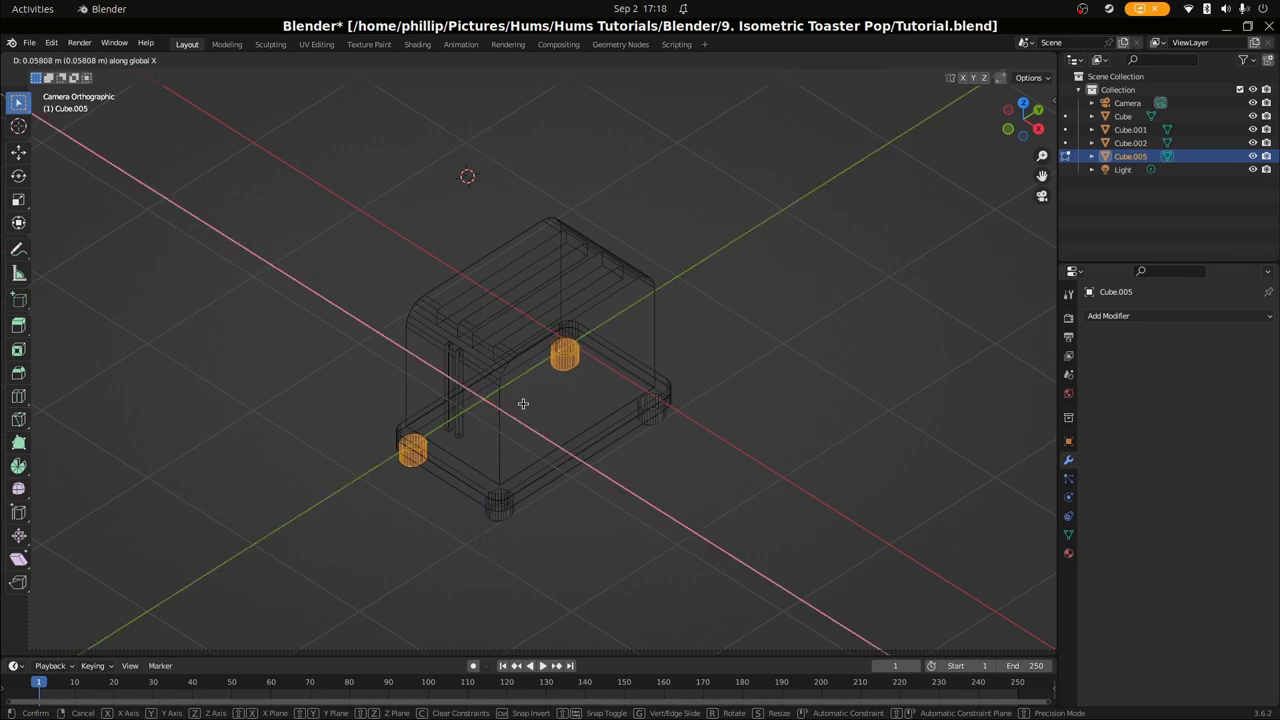
pyautogui.click(524, 408)
pyautogui.press('Tab')
pyautogui.click(590, 520)
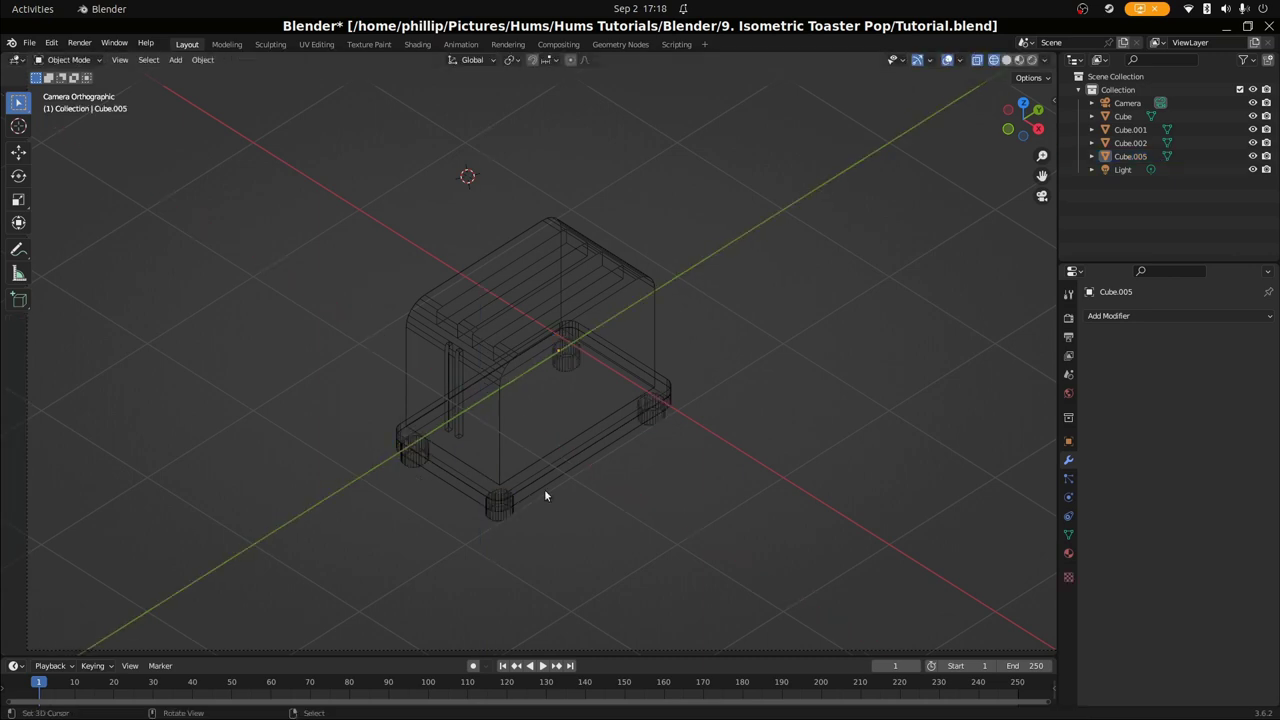
pyautogui.hotkey('ctrl', 's')
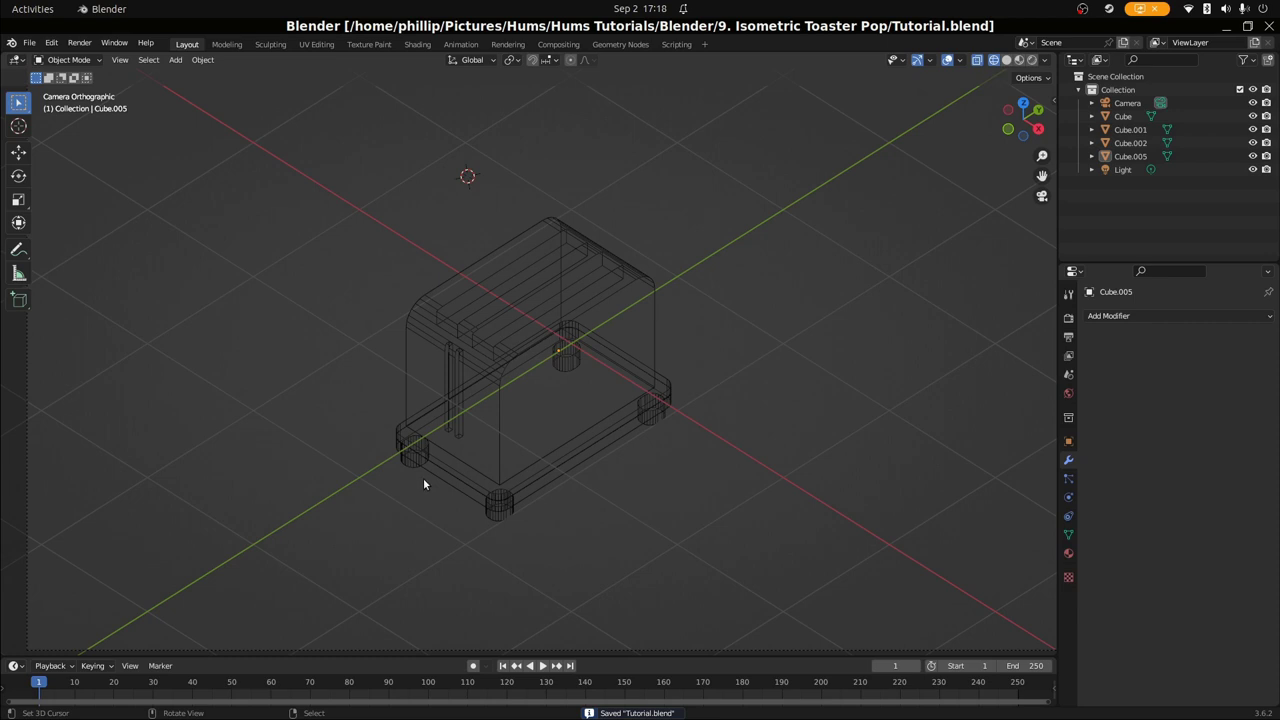
pyautogui.hotkey('shift', 'z')
# Move the feet along X, then adjust their height from a front-on view
pyautogui.click(496, 524)
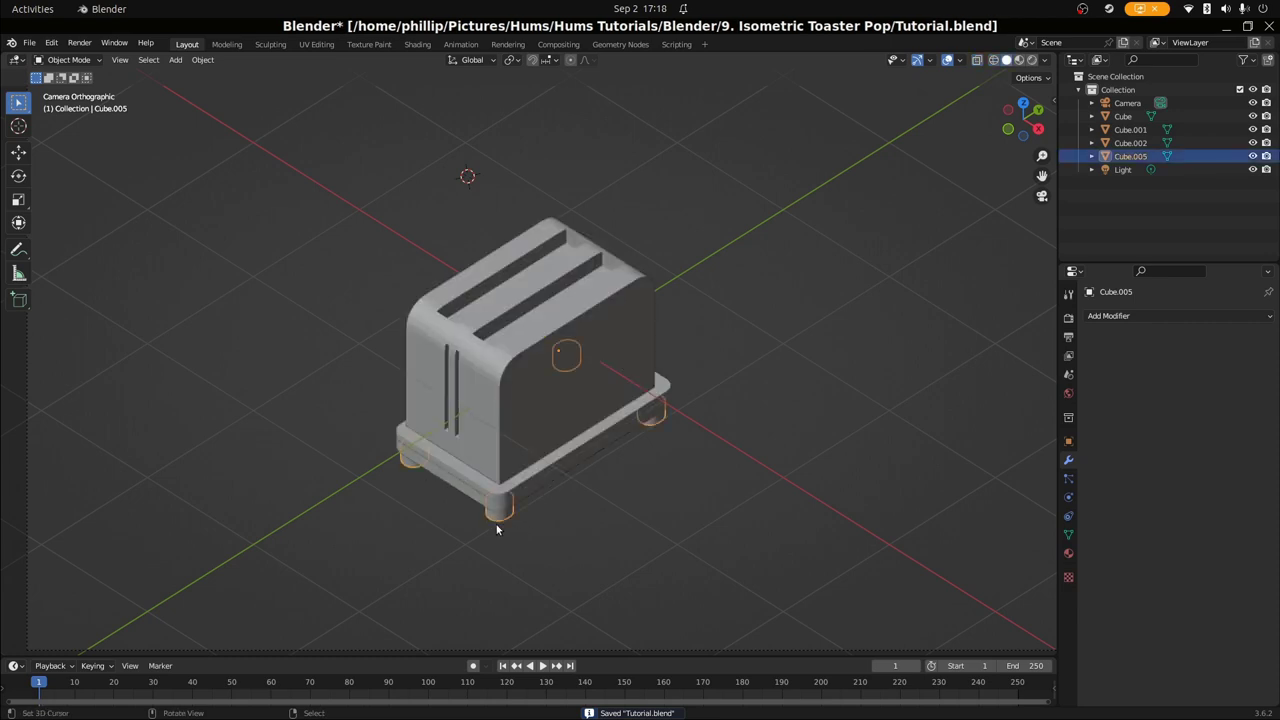
pyautogui.press('g')
pyautogui.press('x')
pyautogui.click(496, 524)
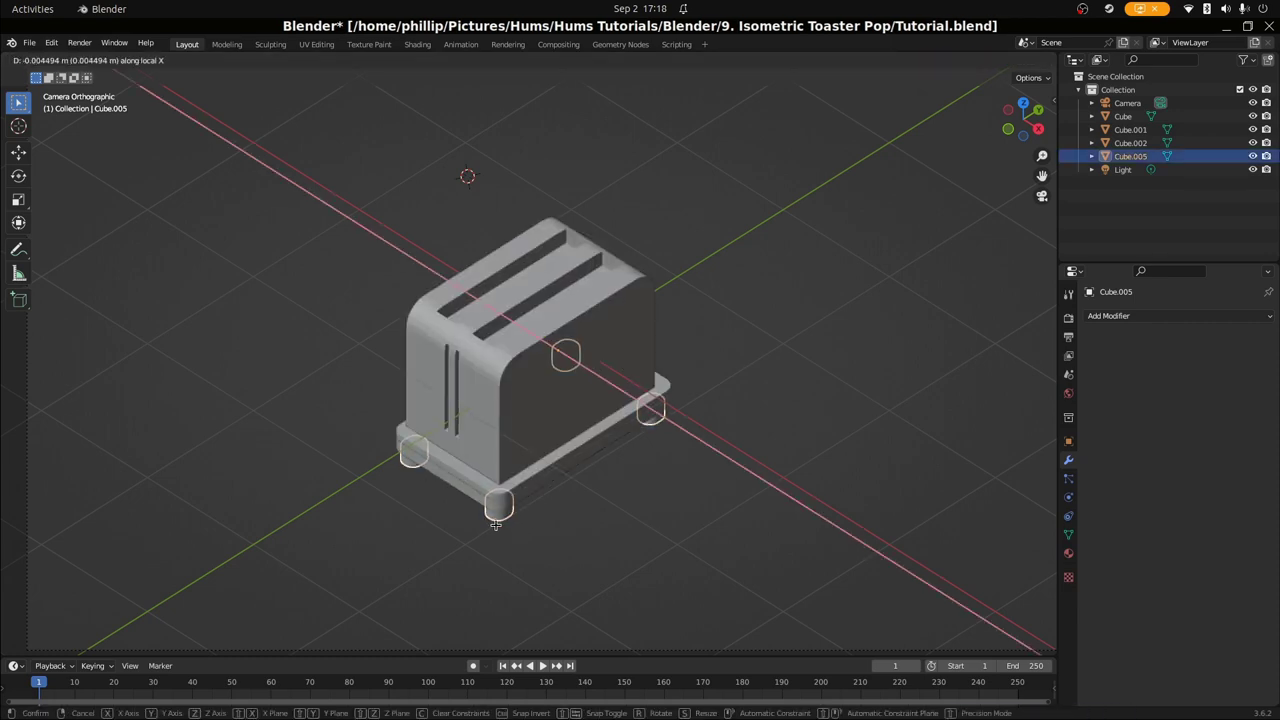
pyautogui.moveTo(494, 521); pyautogui.dragTo(608, 449, button='middle')
pyautogui.press('g')
pyautogui.press('z')
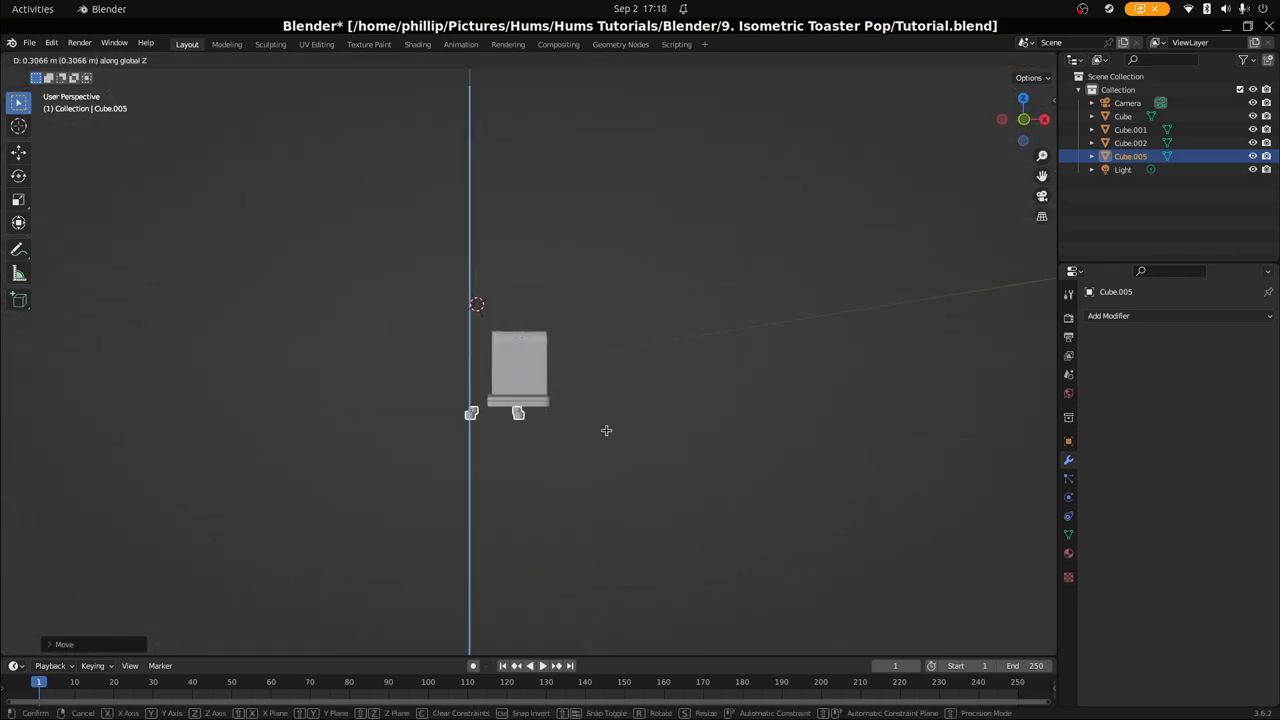
pyautogui.click(606, 424)
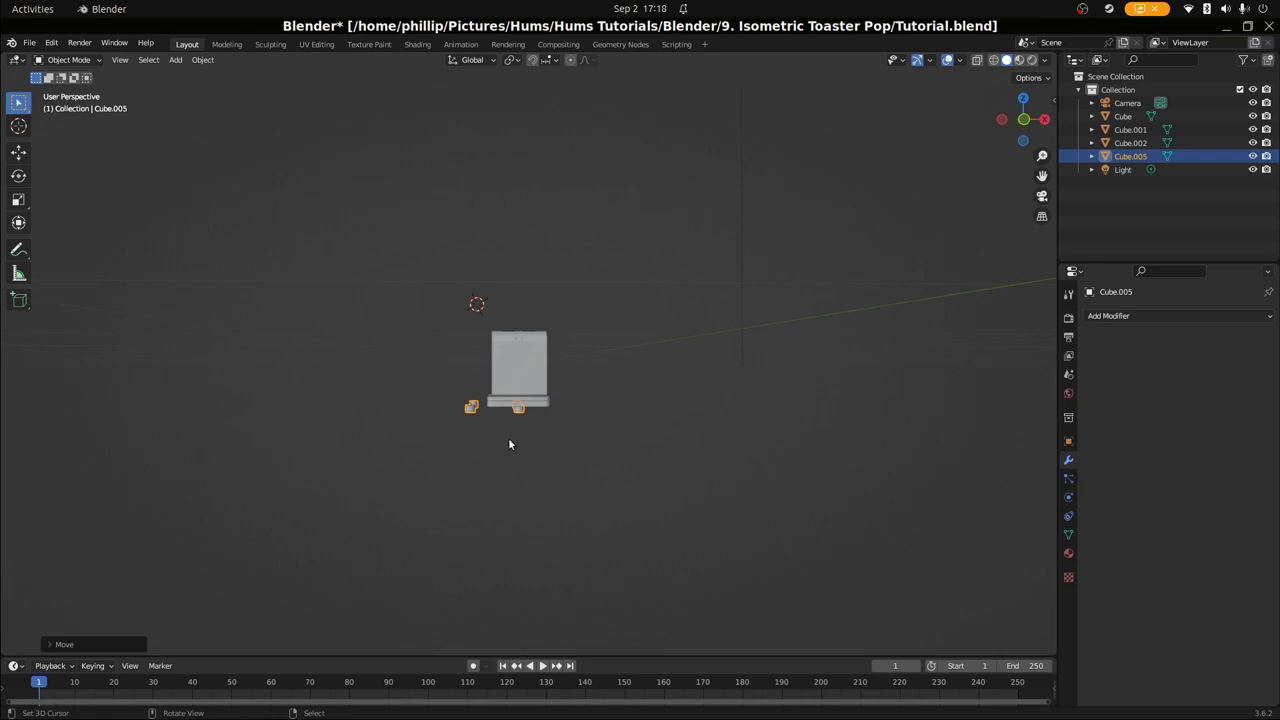
# Refine the feet's X position, then their Y position in camera view
pyautogui.press('g')
pyautogui.press('x')
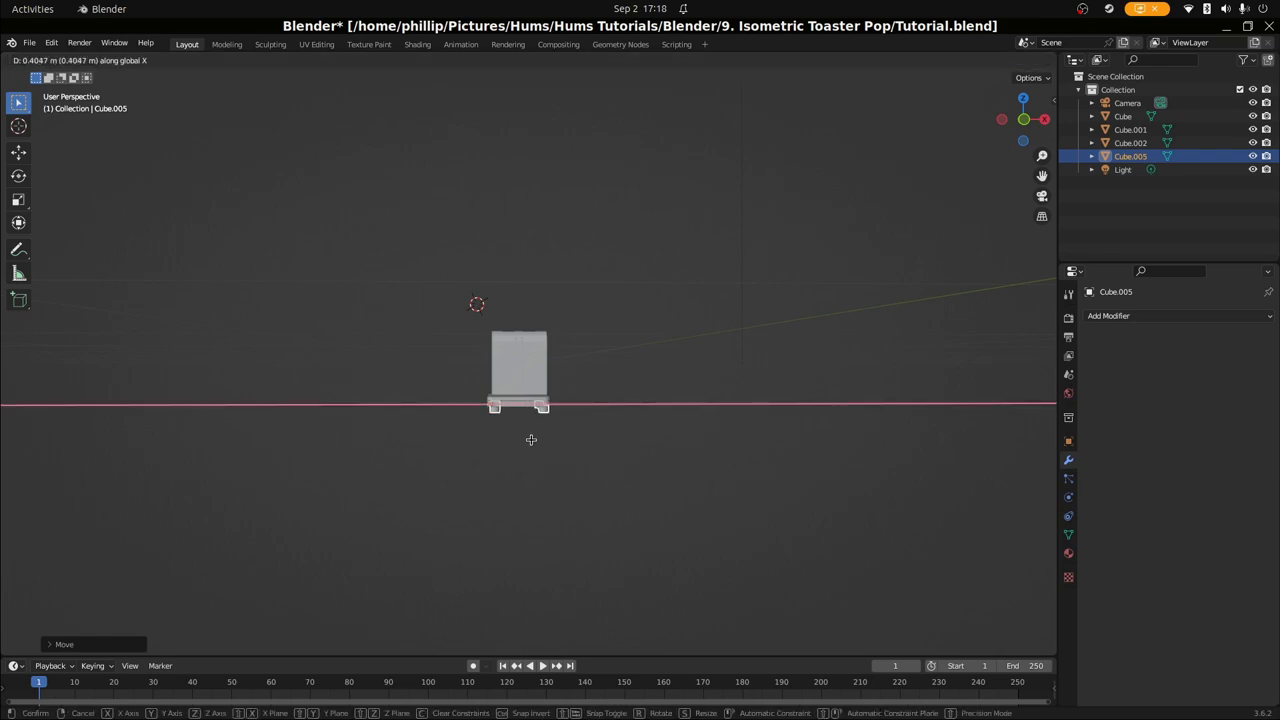
pyautogui.click(530, 442)
pyautogui.press('KP_0')
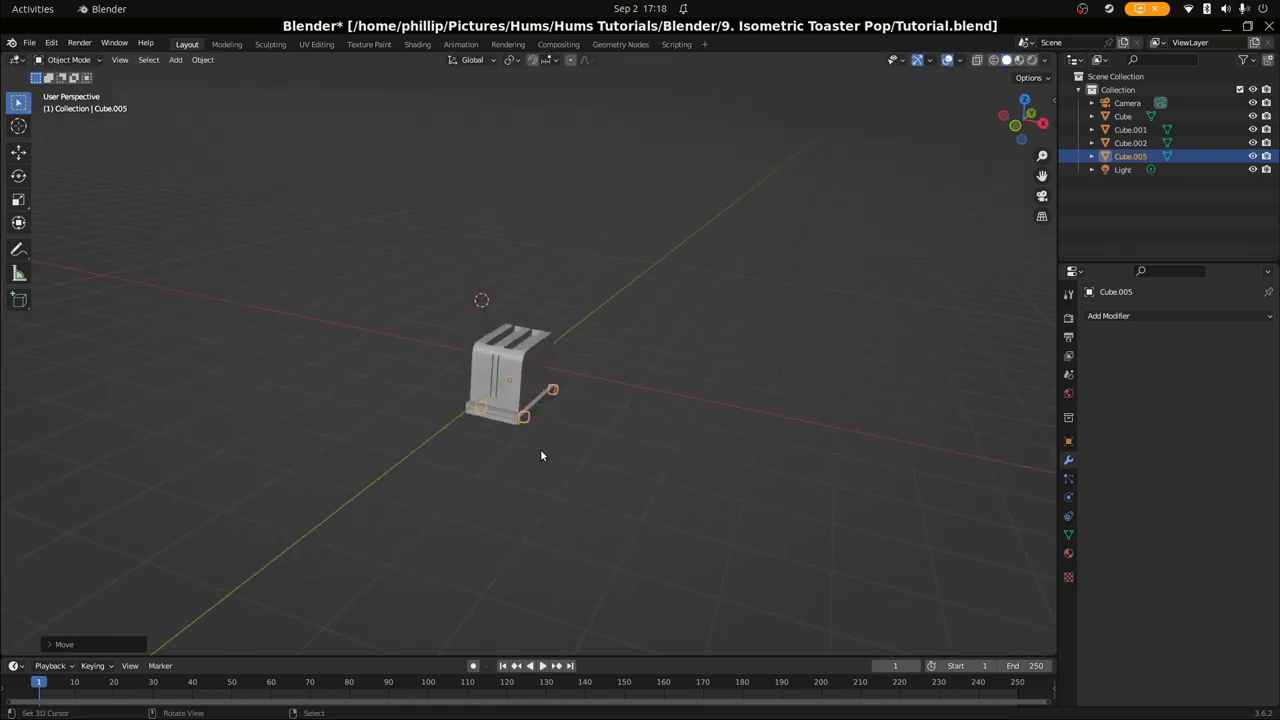
pyautogui.press('g')
pyautogui.press('y')
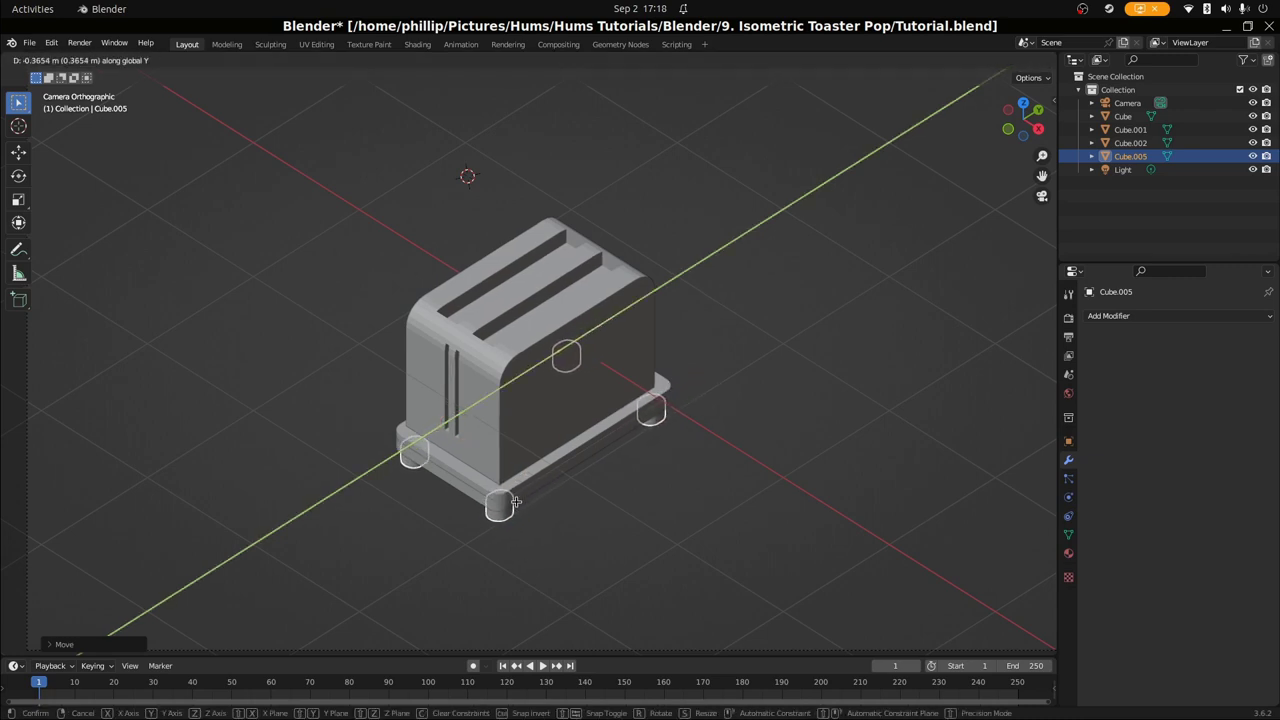
pyautogui.click(513, 505)
pyautogui.click(617, 554)
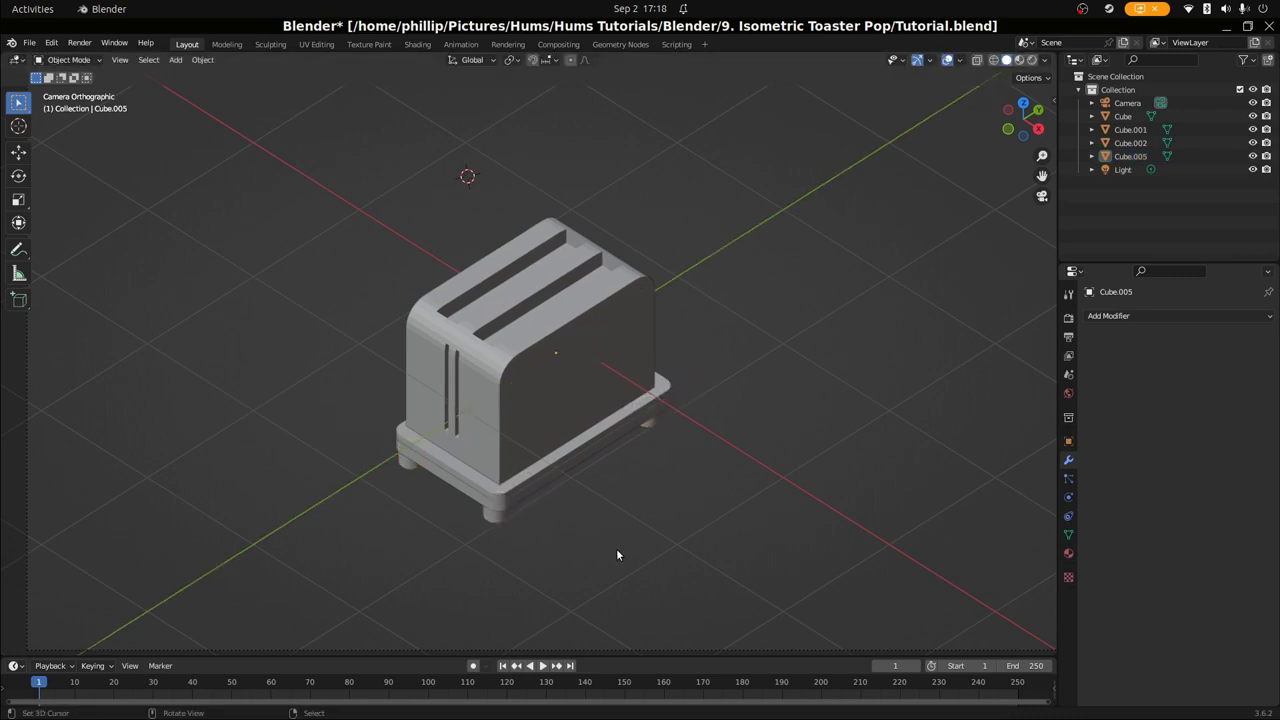
# Inspect the toaster from camera view and reselect the feet object
pyautogui.moveTo(602, 546); pyautogui.dragTo(626, 482, button='middle')
pyautogui.press('KP_0')
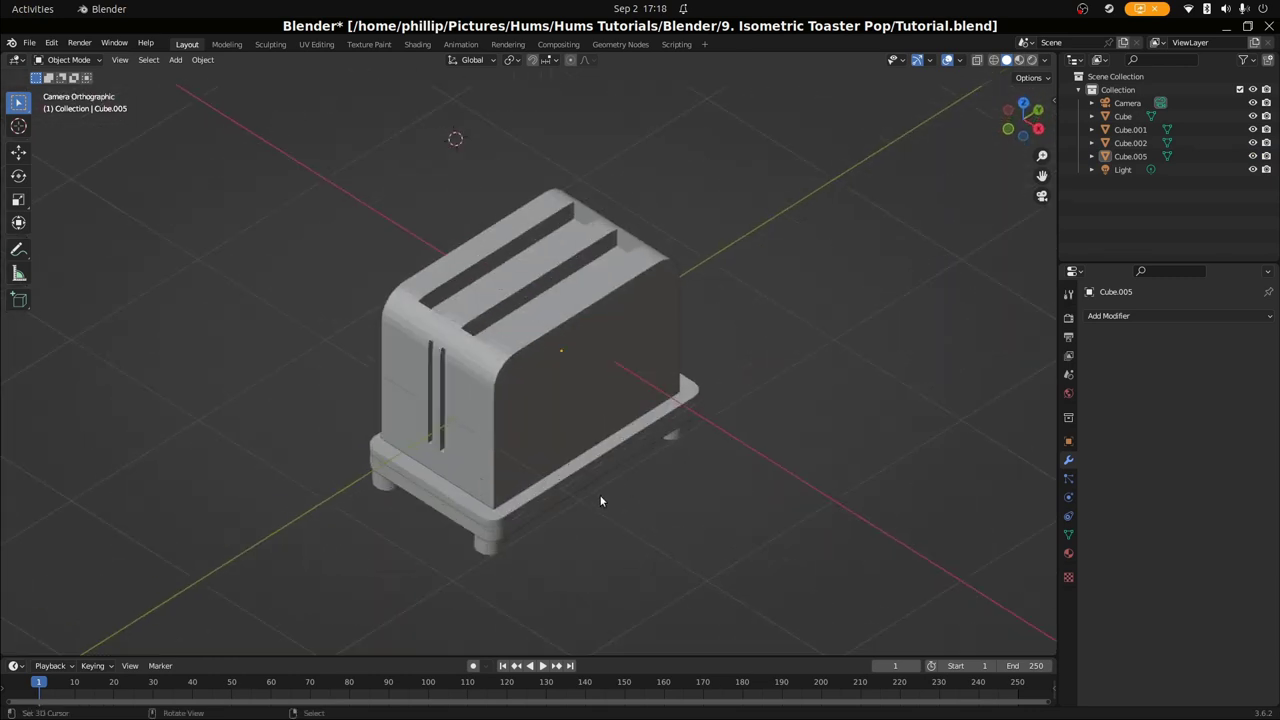
pyautogui.click(410, 412)
pyautogui.click(389, 533)
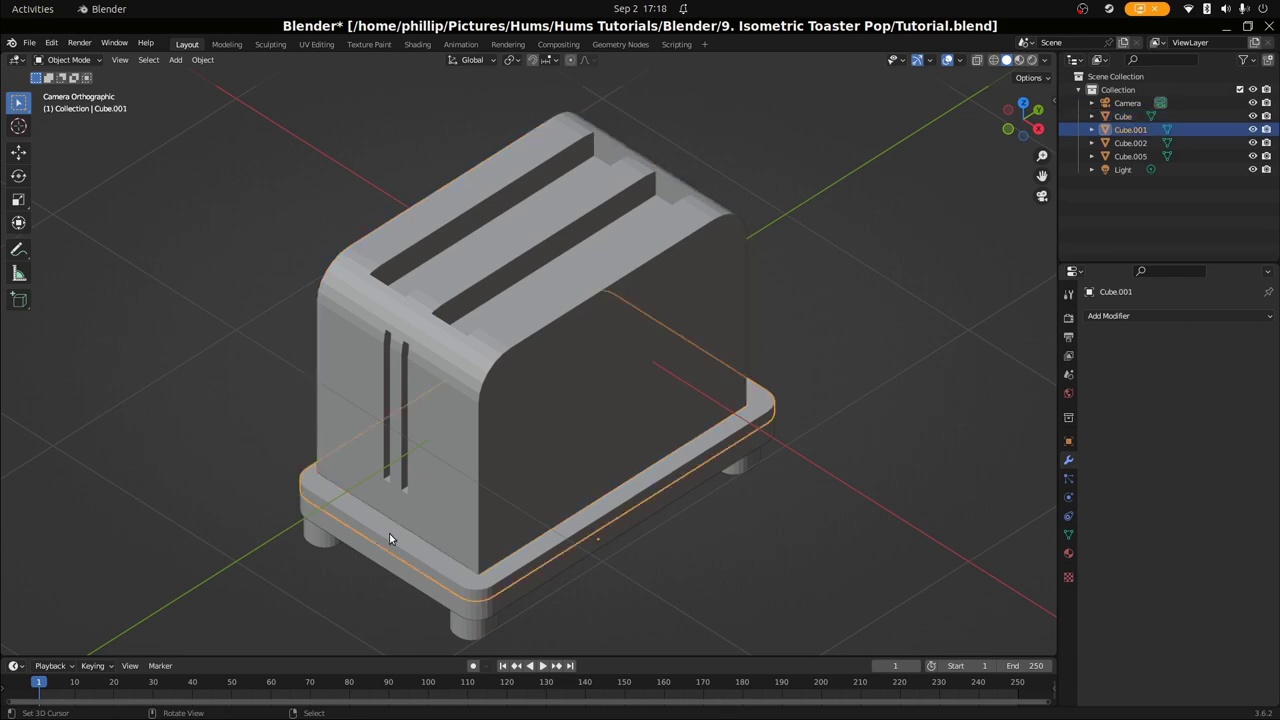
pyautogui.click(454, 594)
pyautogui.click(450, 636)
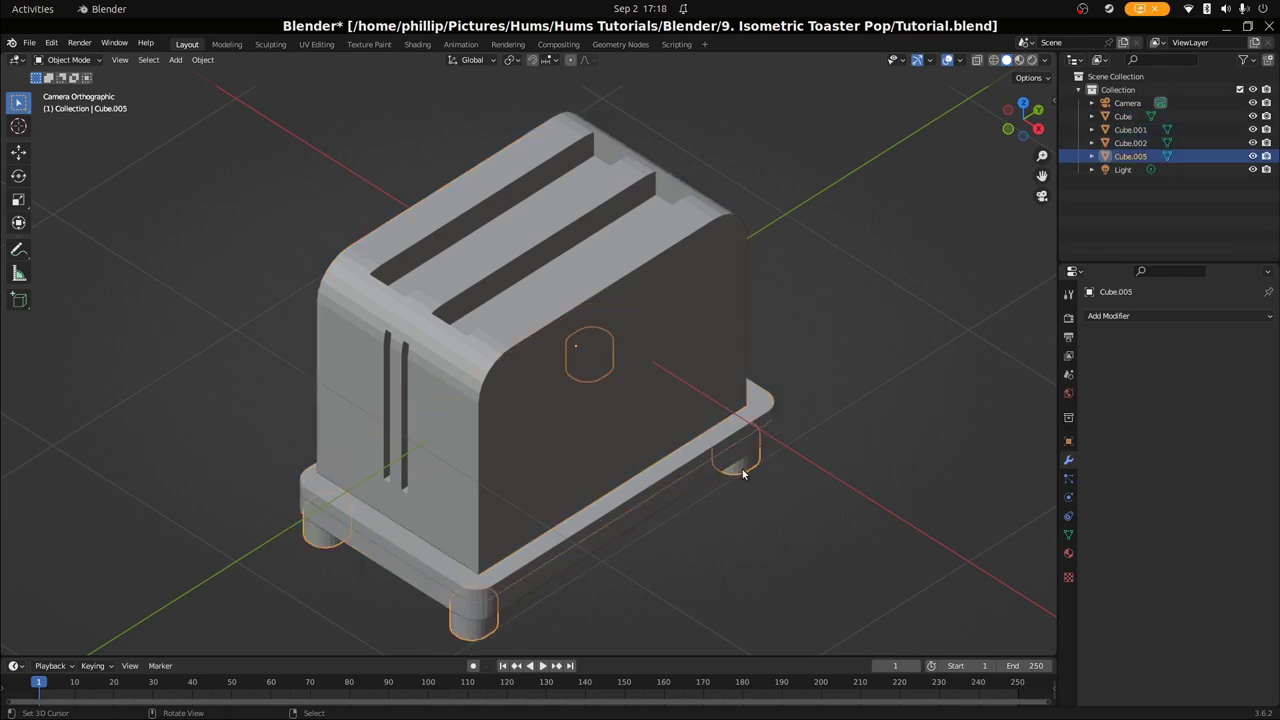
pyautogui.scroll(-2, 566, 503)
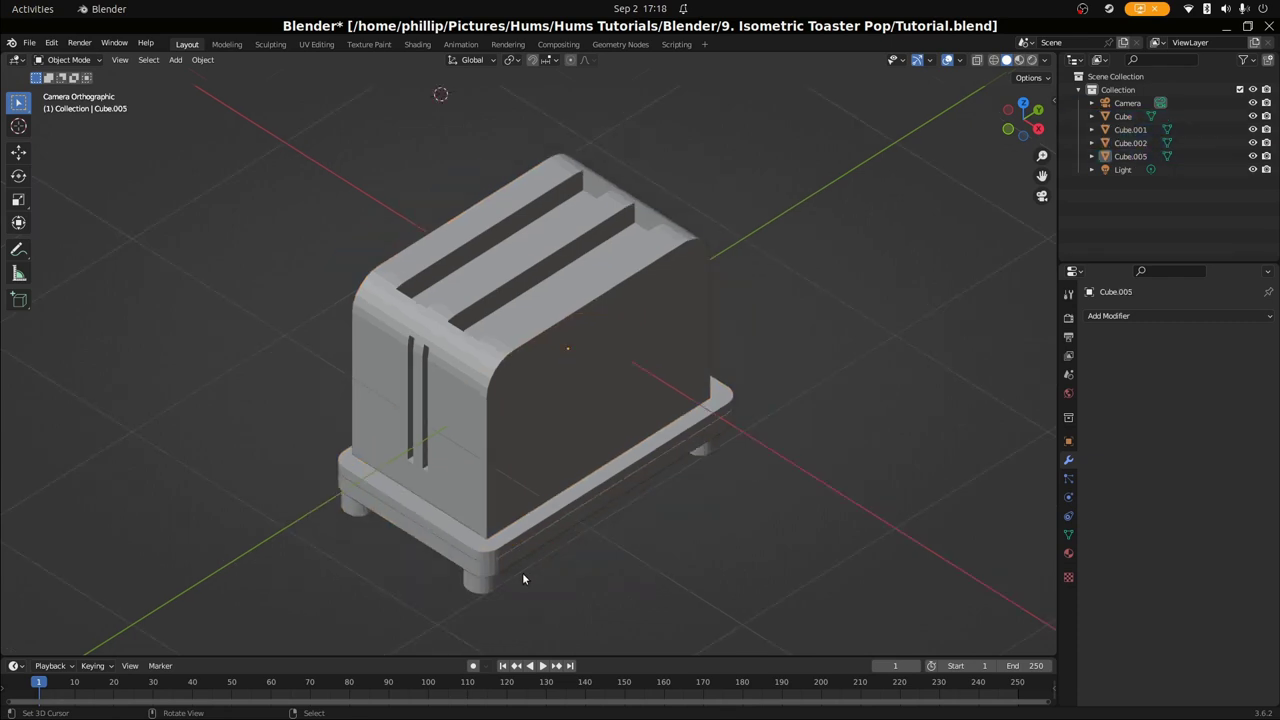
# Move the feet along Y to center them under the base
pyautogui.press('g')
pyautogui.press('x')
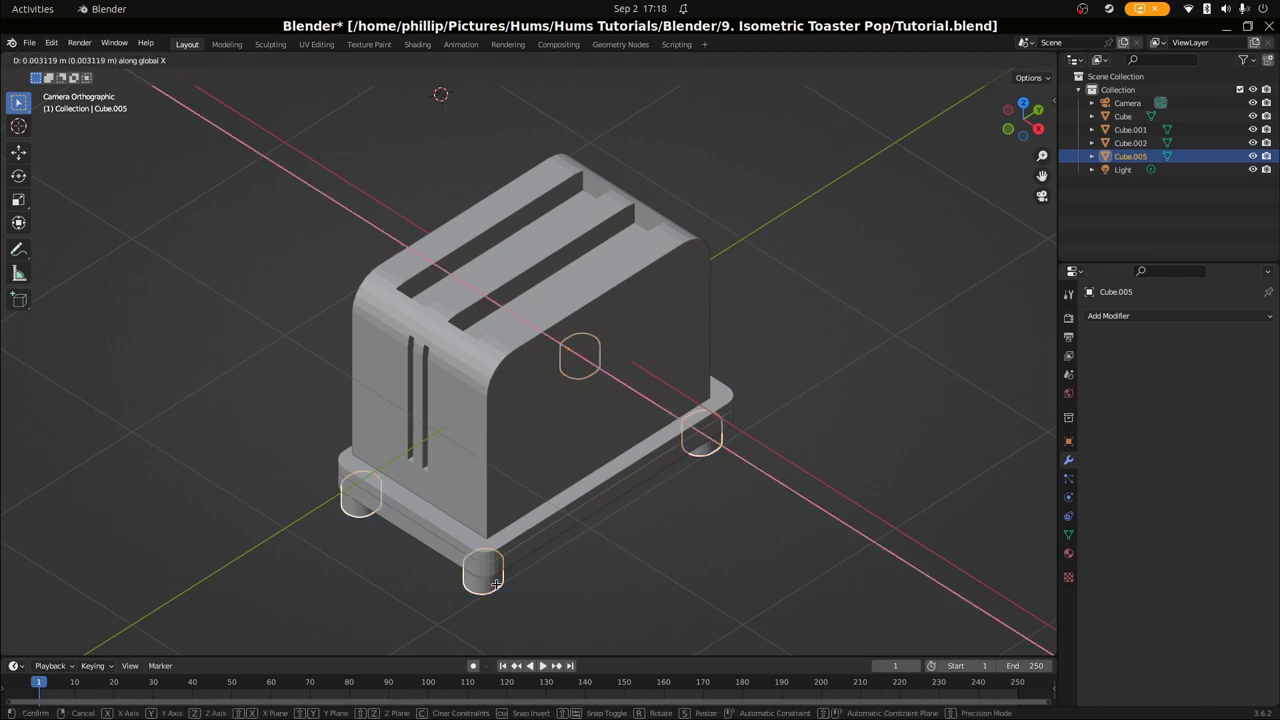
pyautogui.press('y')
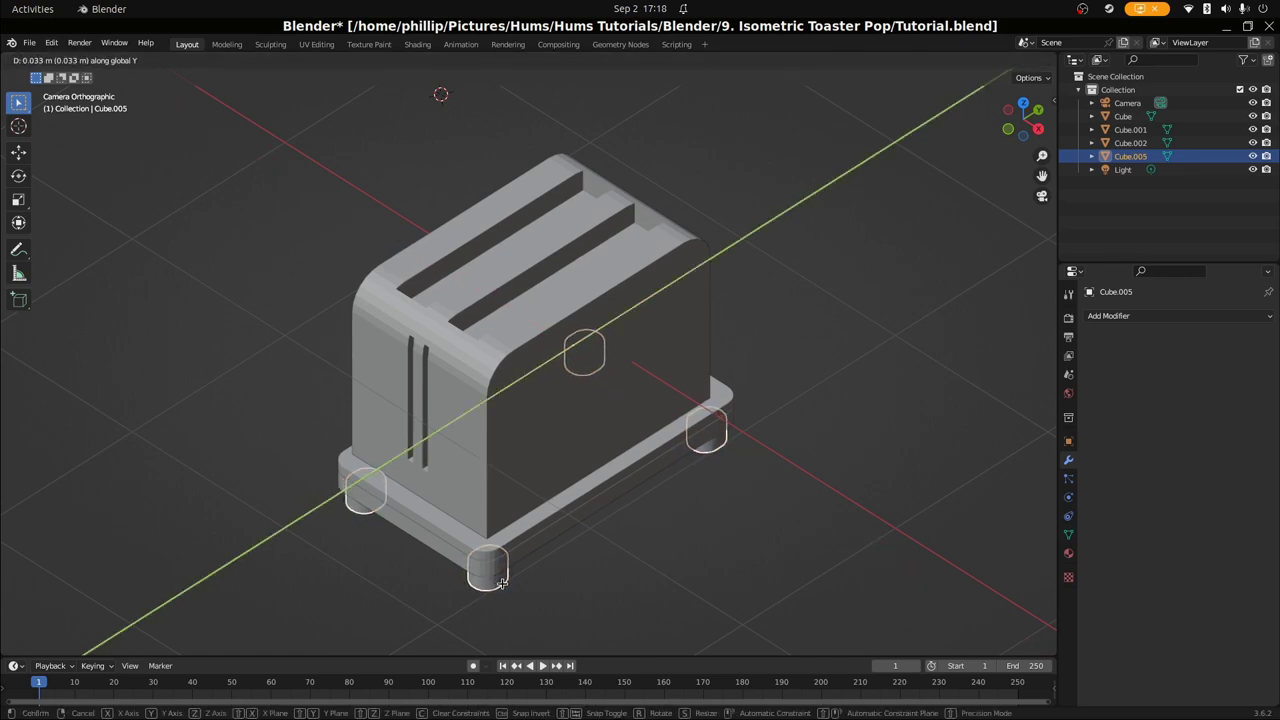
pyautogui.click(505, 583)
pyautogui.click(558, 563)
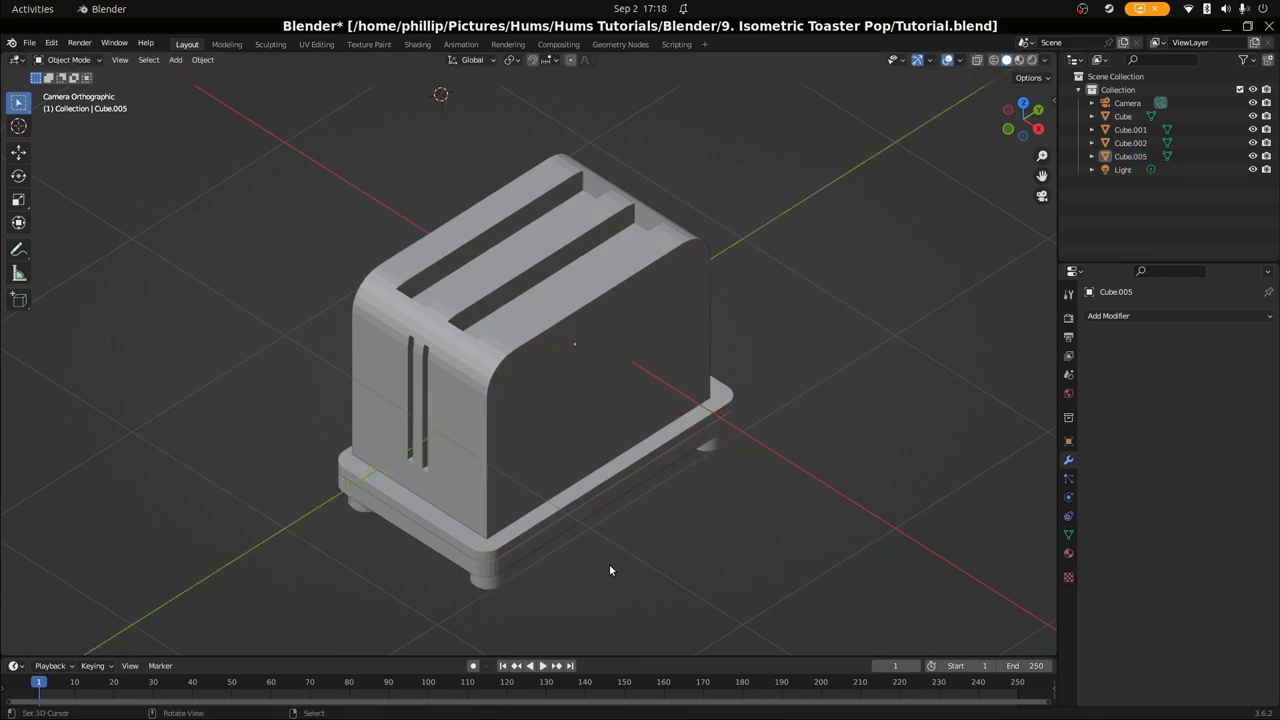
# Fine-tune the feet's Y position once more, then bring up the window overview
pyautogui.click(494, 584)
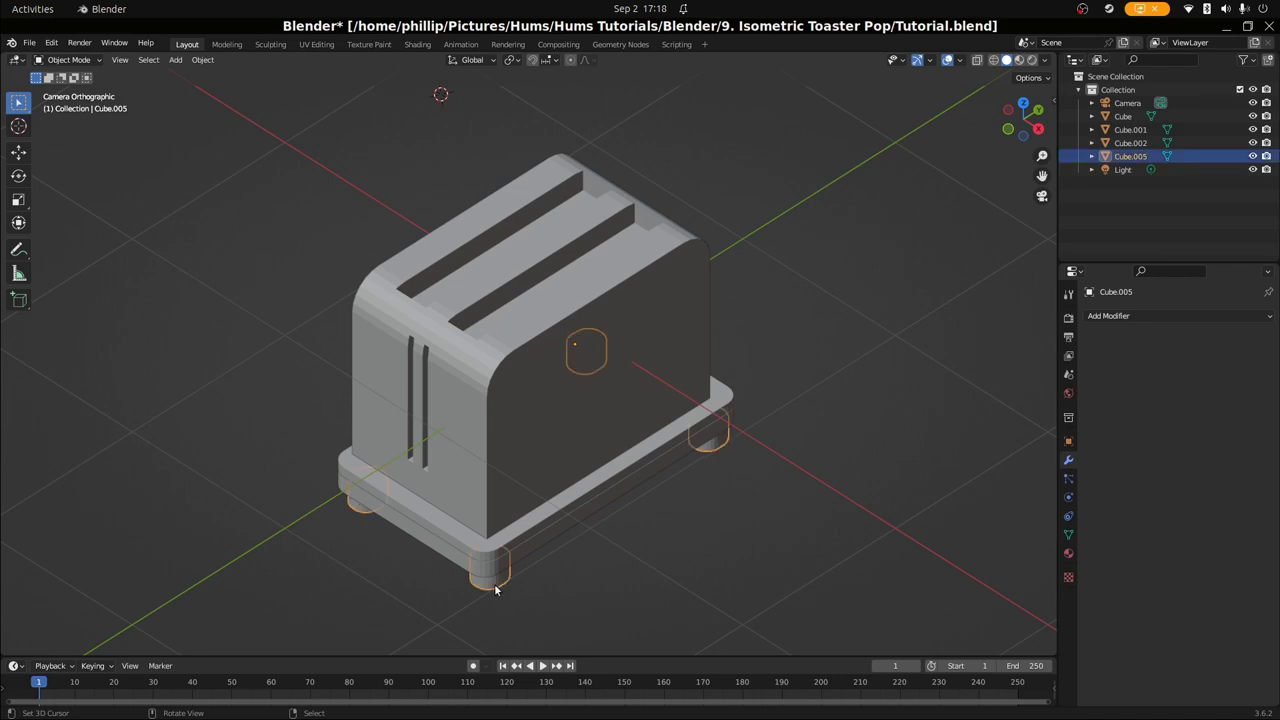
pyautogui.press('g')
pyautogui.press('x')
pyautogui.press('x')
pyautogui.press('x')
pyautogui.press('y')
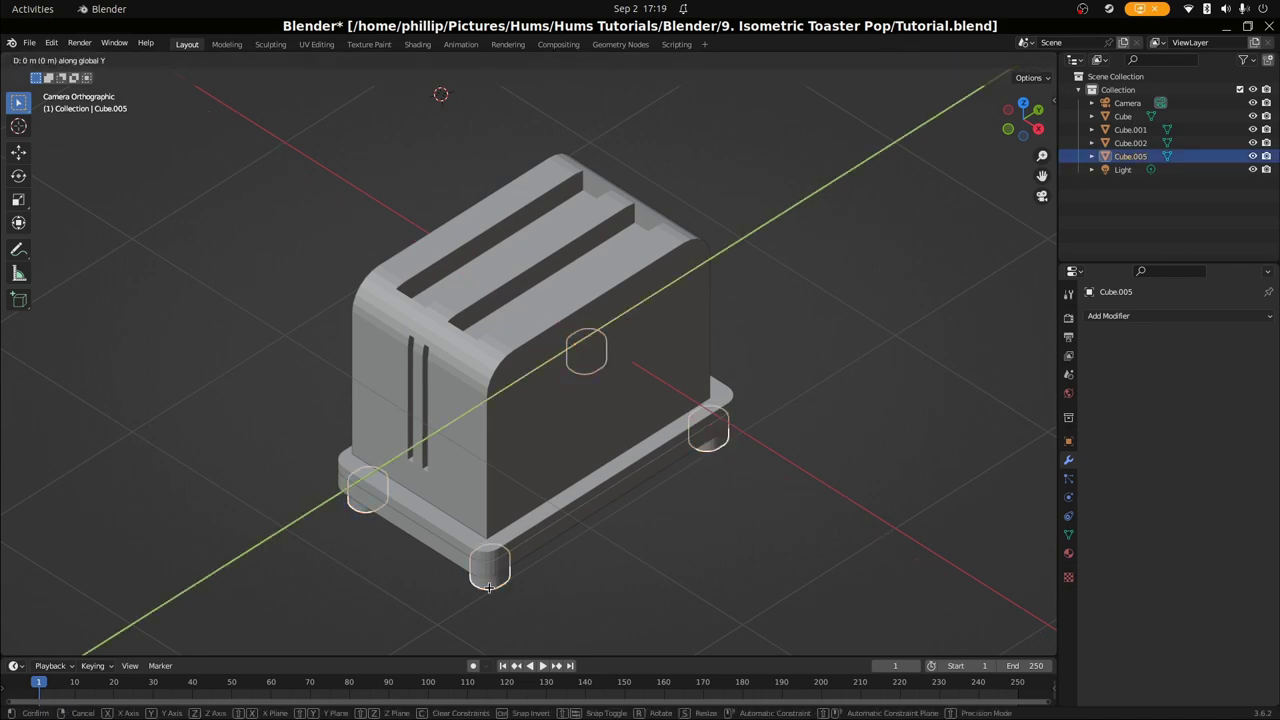
pyautogui.click(488, 589)
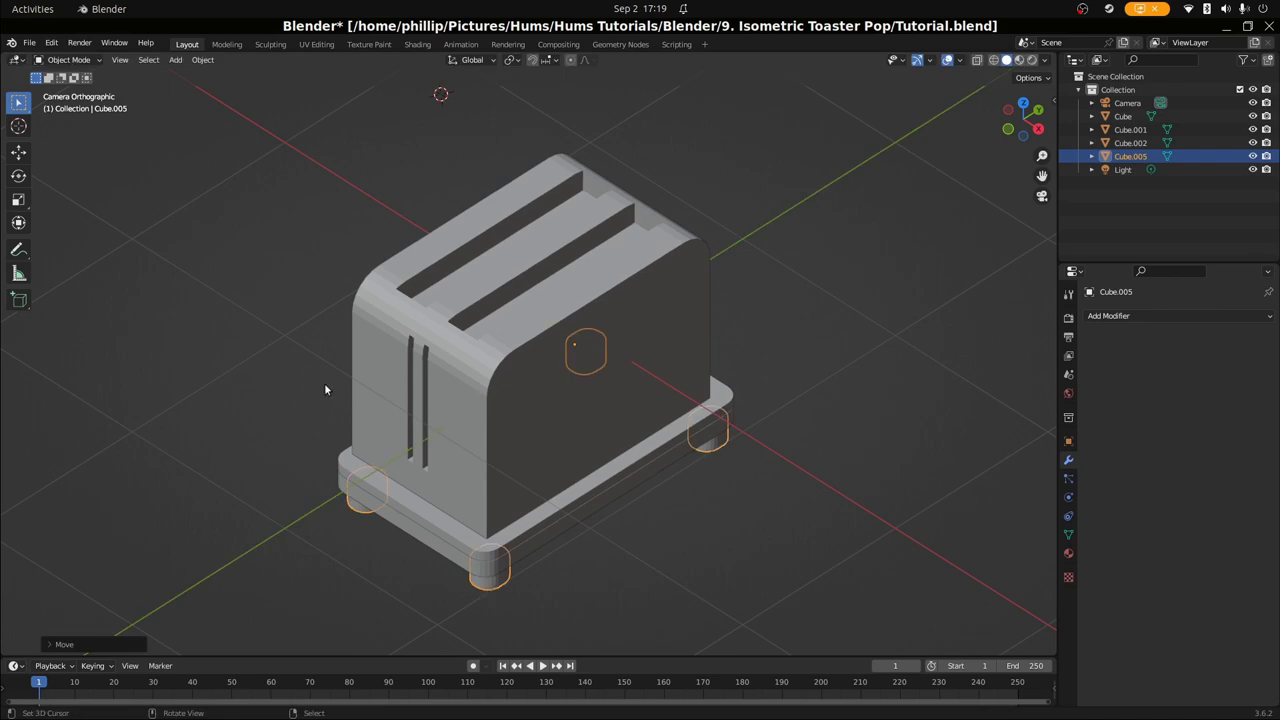
pyautogui.press('super')
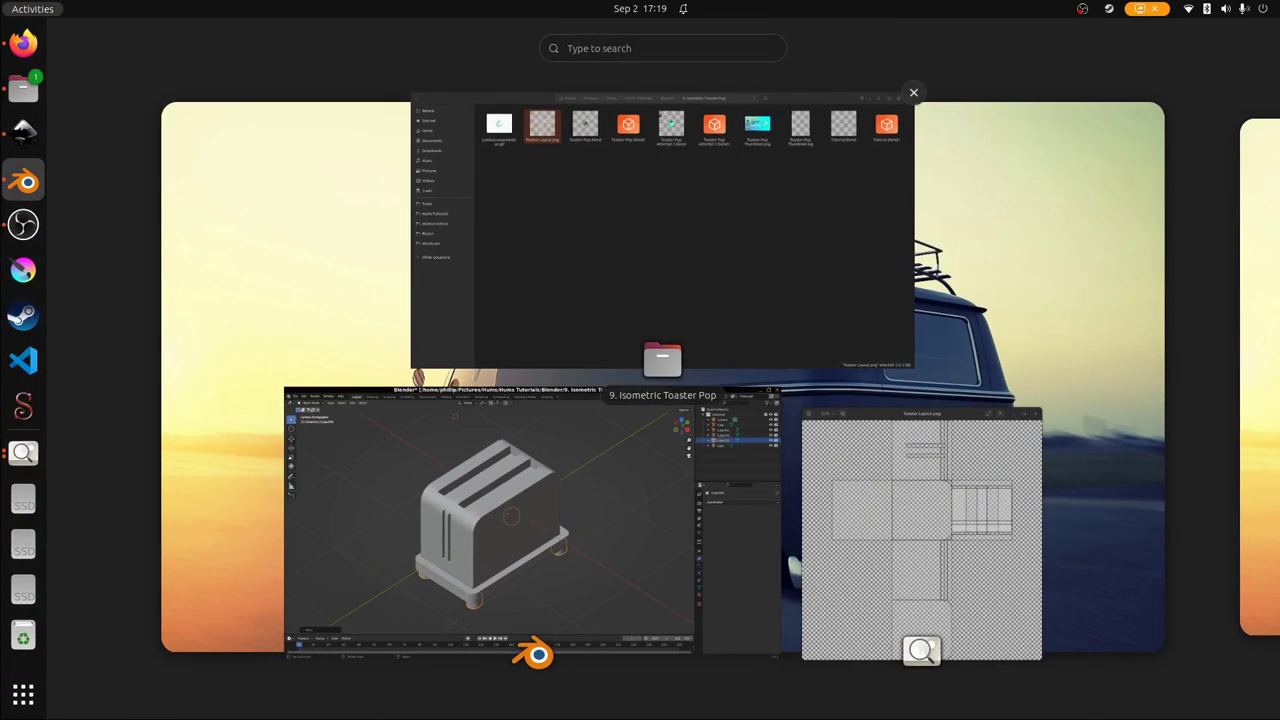
# Return to Blender, deselect the feet, and look down onto the toaster top
pyautogui.click(490, 470)
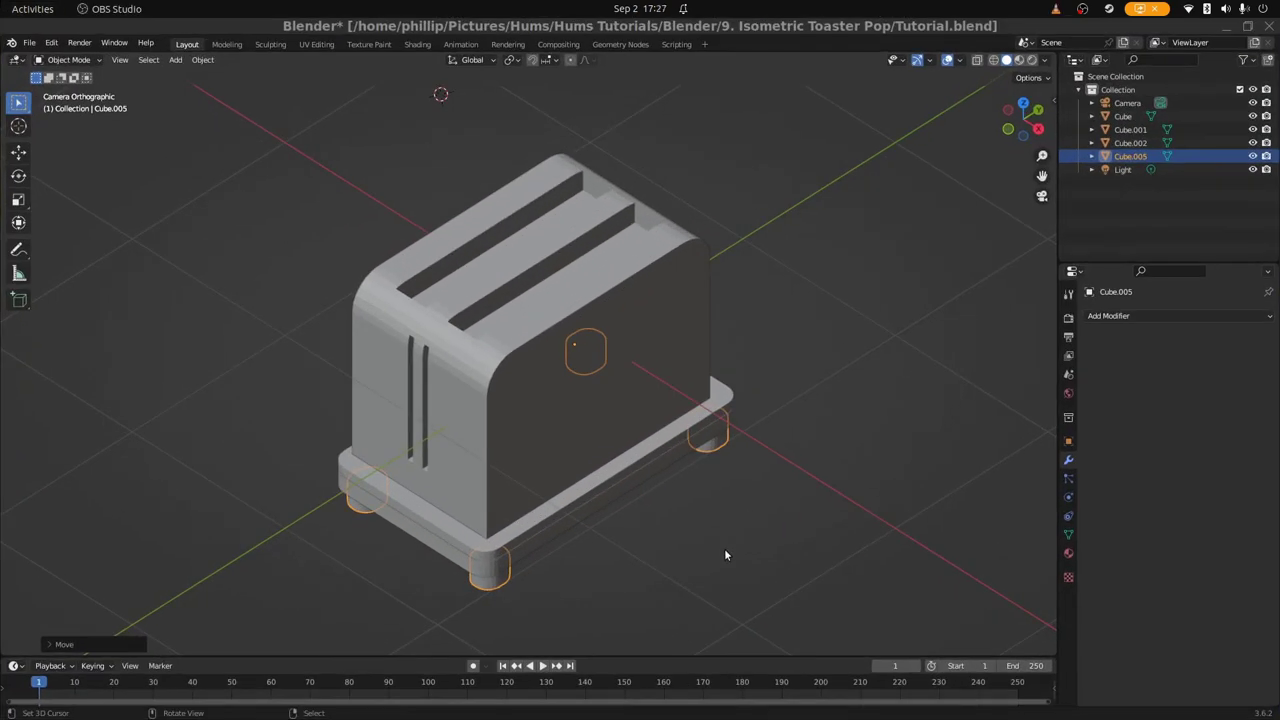
pyautogui.click(705, 564)
pyautogui.rightClick(680, 562)
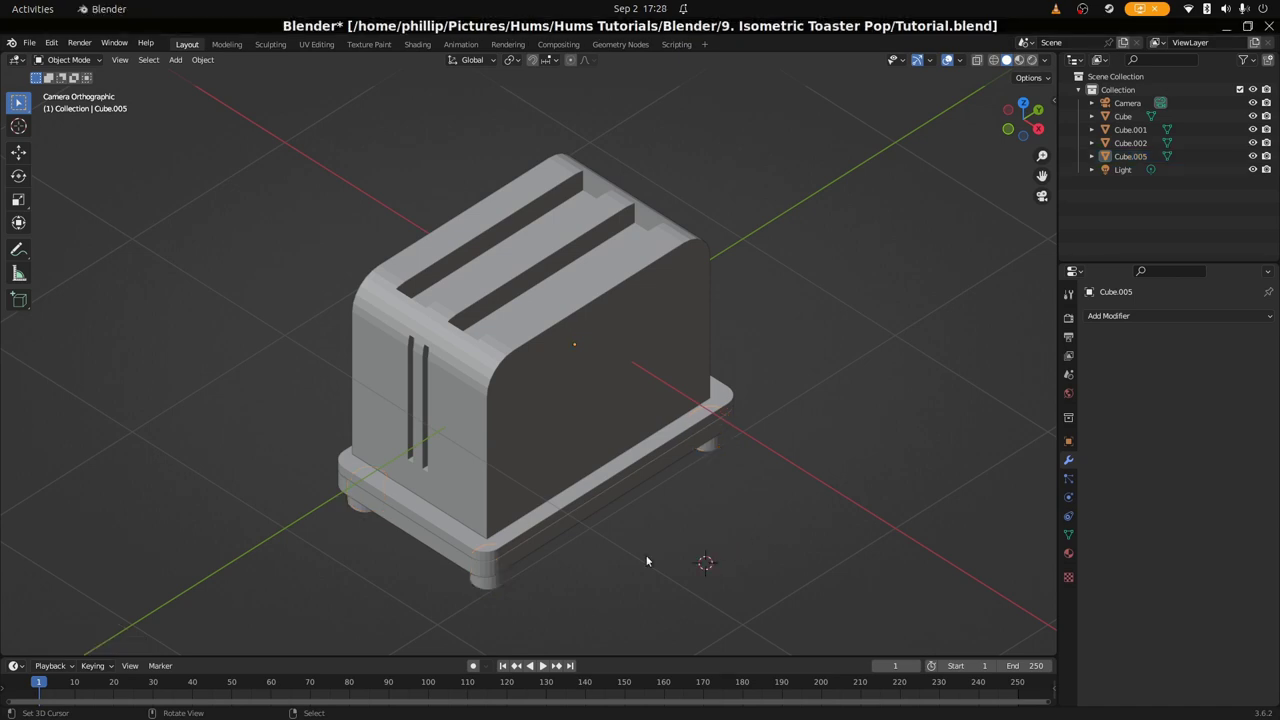
pyautogui.scroll(-5, 551, 508)
pyautogui.moveTo(477, 491); pyautogui.dragTo(489, 391, button='middle')
pyautogui.scroll(3, 524, 464)
pyautogui.scroll(3, 524, 464)
# Put the toaster body (Cube) into Edit Mode and select edges on its top
pyautogui.click(464, 385)
pyautogui.press('Tab')
pyautogui.click(457, 400)
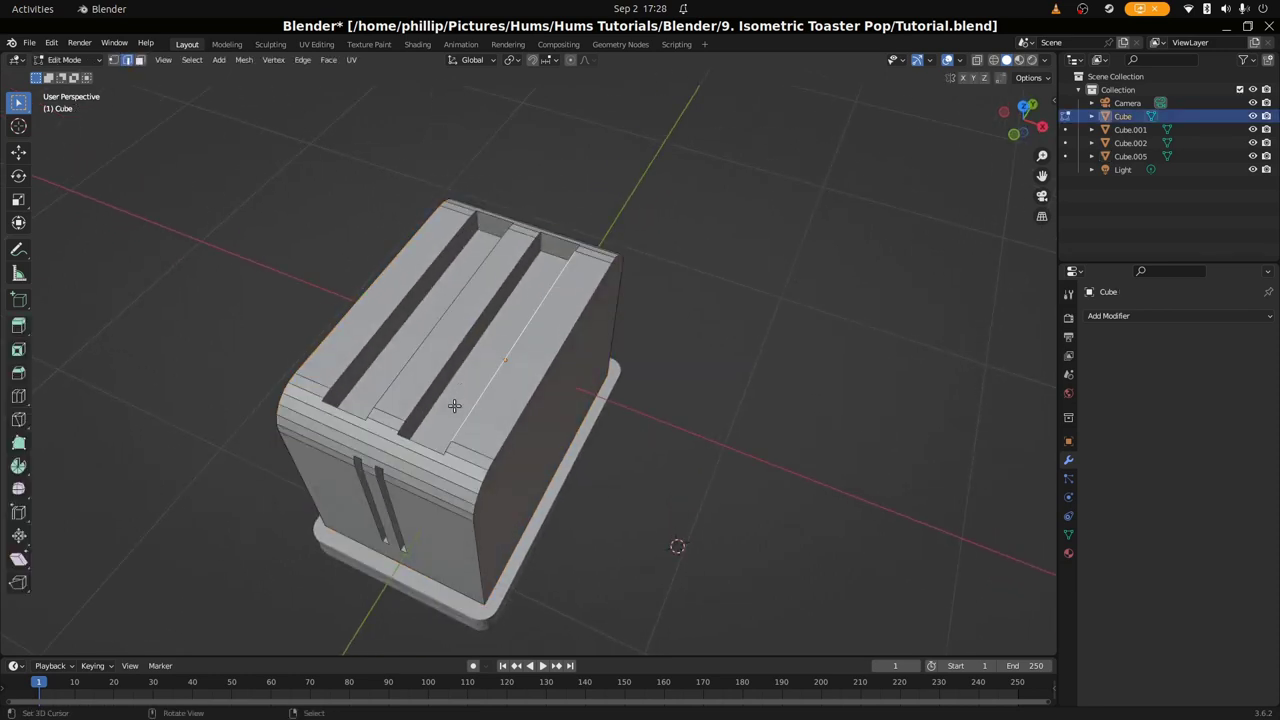
pyautogui.click(446, 388)
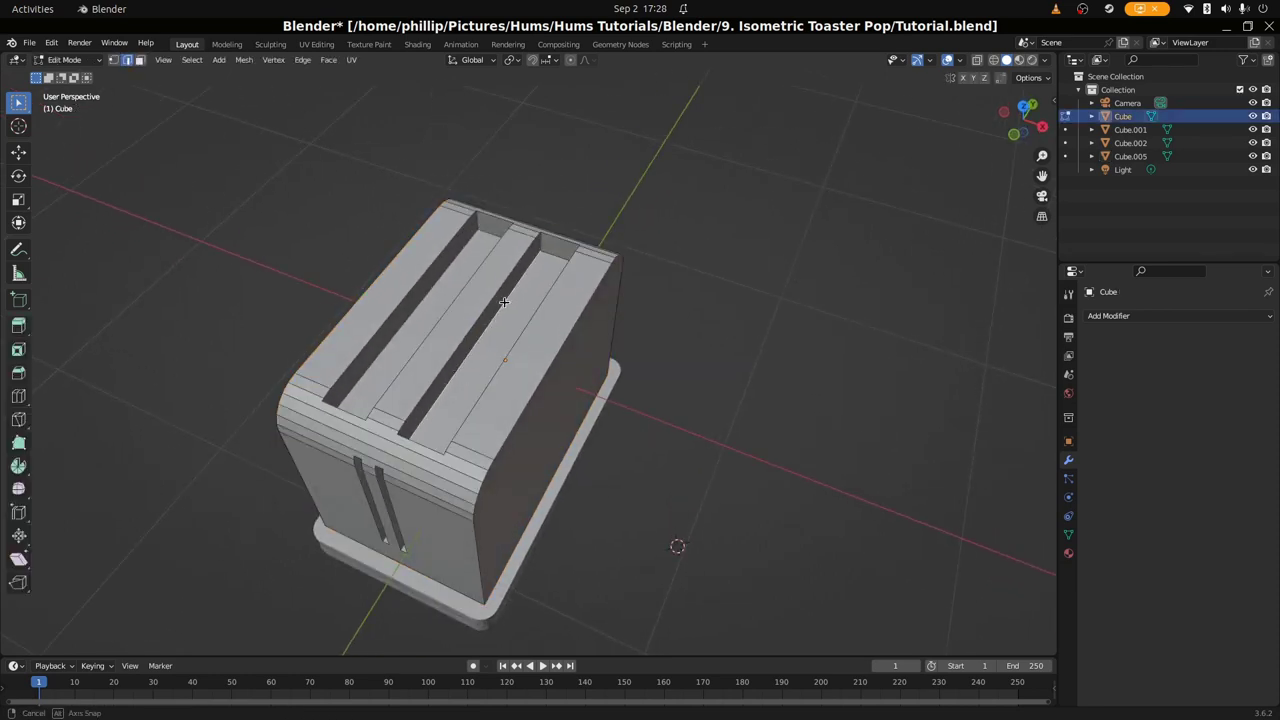
# Select the floor face of one toast slot, viewed from front-top
pyautogui.moveTo(480, 351); pyautogui.dragTo(323, 385, button='middle')
pyautogui.scroll(3, 551, 315)
pyautogui.click(273, 444)
pyautogui.moveTo(537, 282); pyautogui.dragTo(366, 464, button='middle')
pyautogui.moveTo(506, 449); pyautogui.dragTo(494, 421, button='middle')
pyautogui.scroll(-2, 494, 421)
# Duplicate the slot floor face, raise the copy along Z and shrink it into a toast outline
pyautogui.press('KP_0')
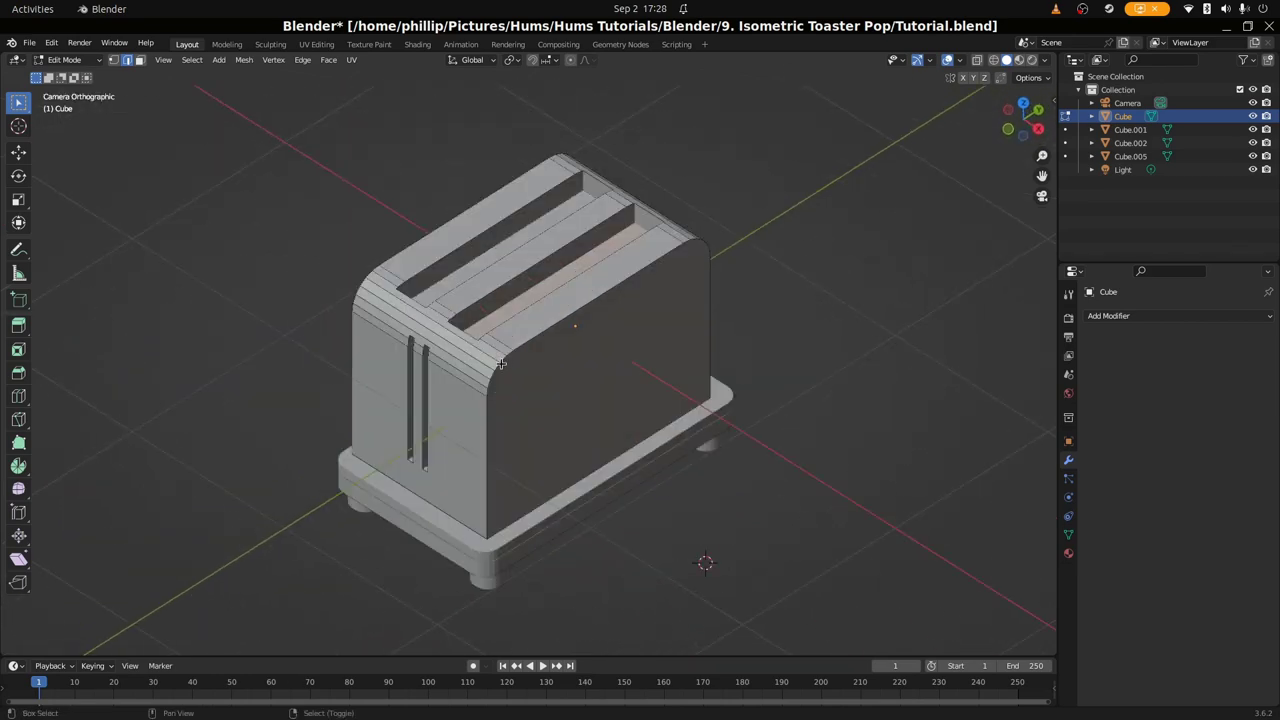
pyautogui.press('g')
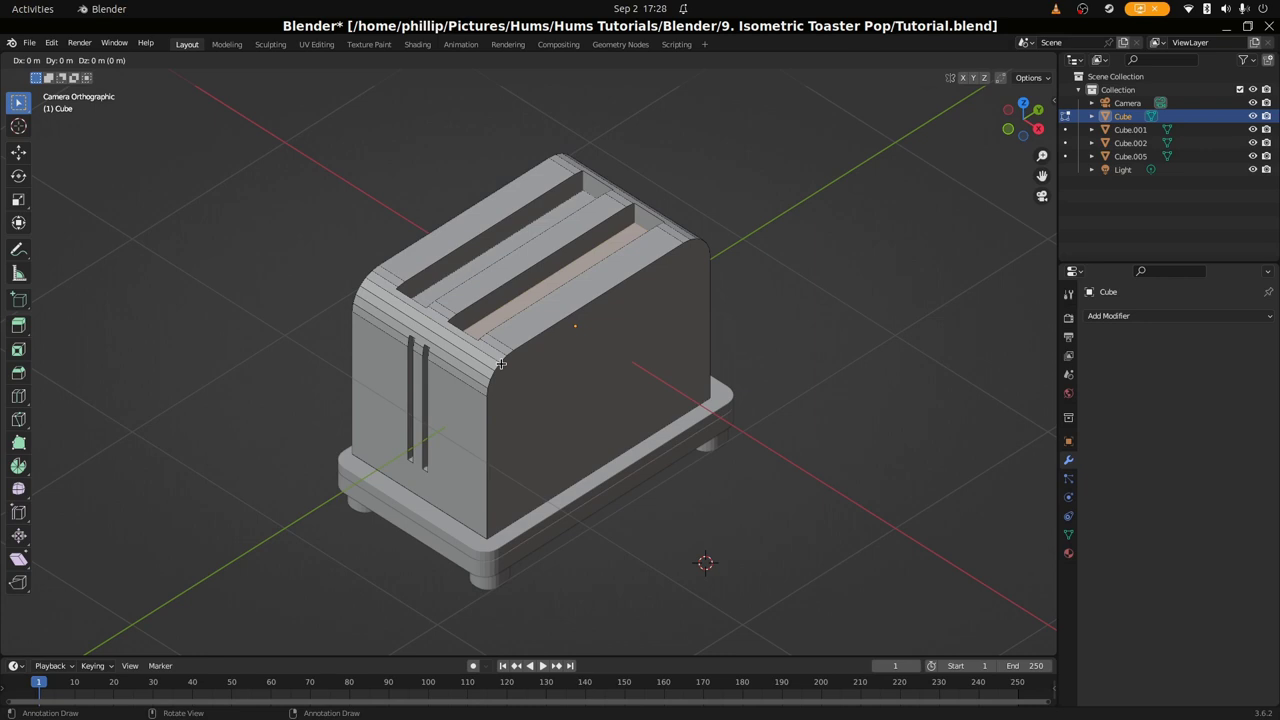
pyautogui.press('g')
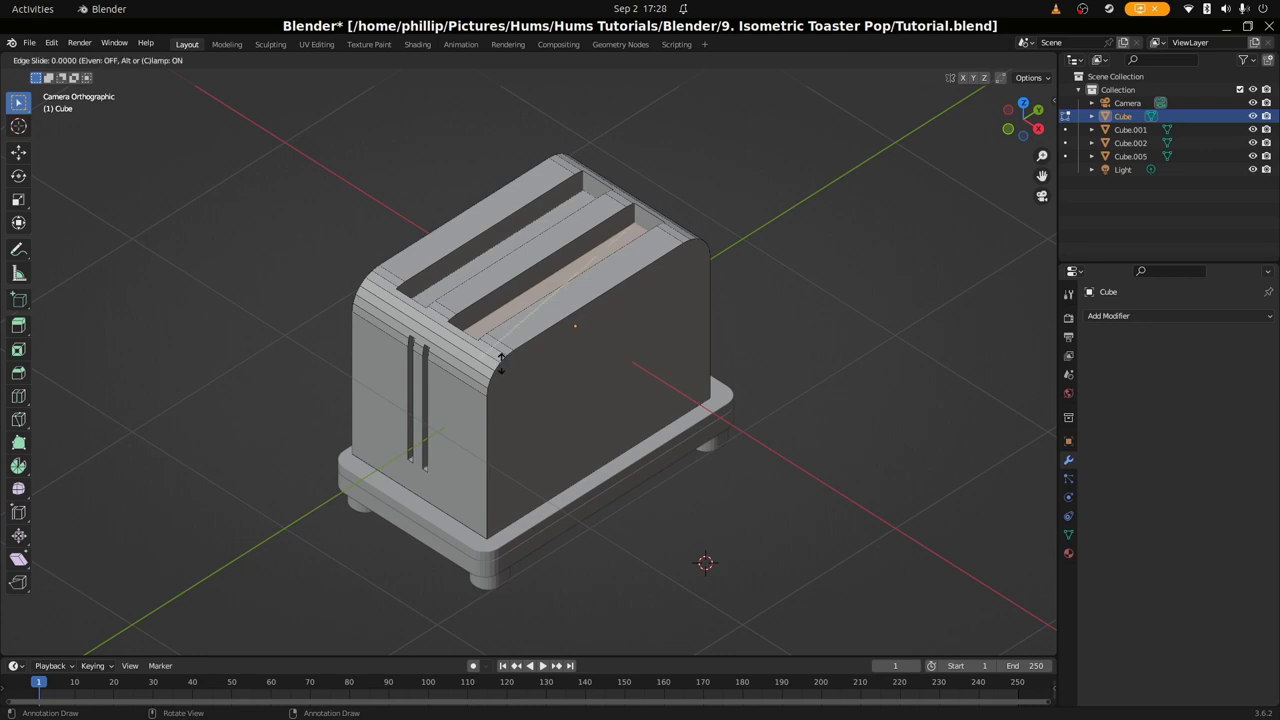
pyautogui.press('Escape')
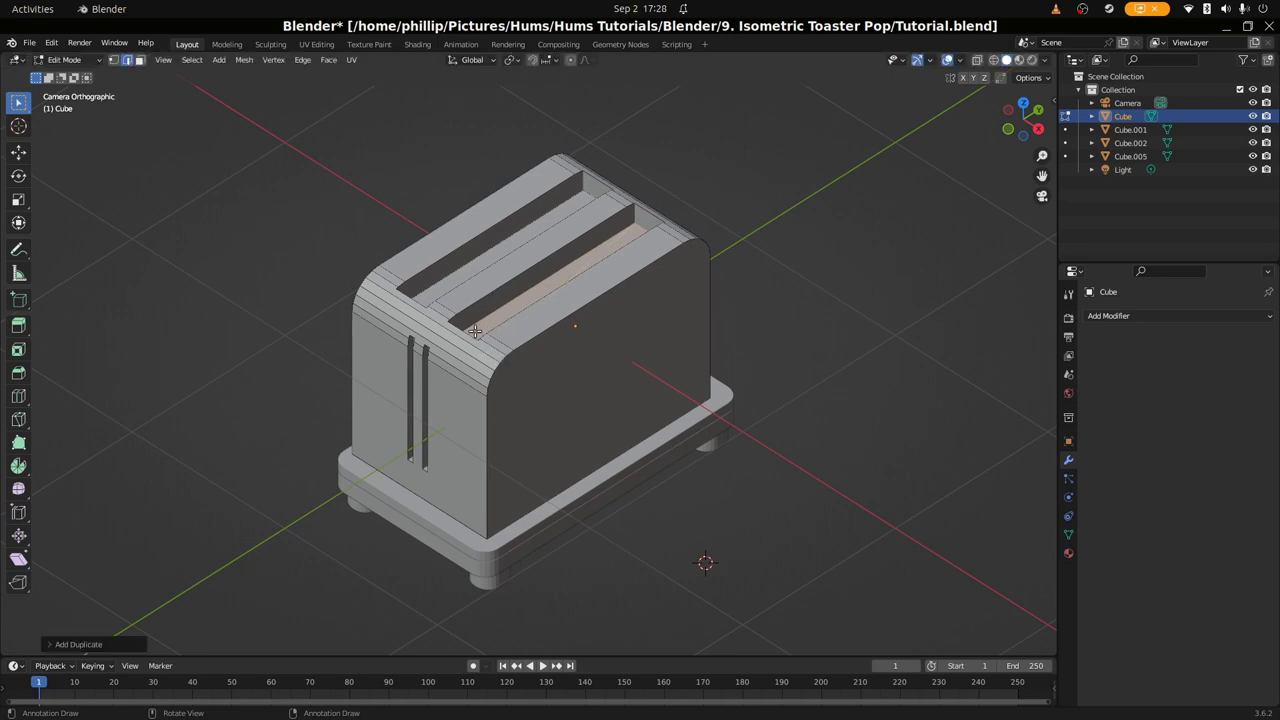
pyautogui.press('g')
pyautogui.press('z')
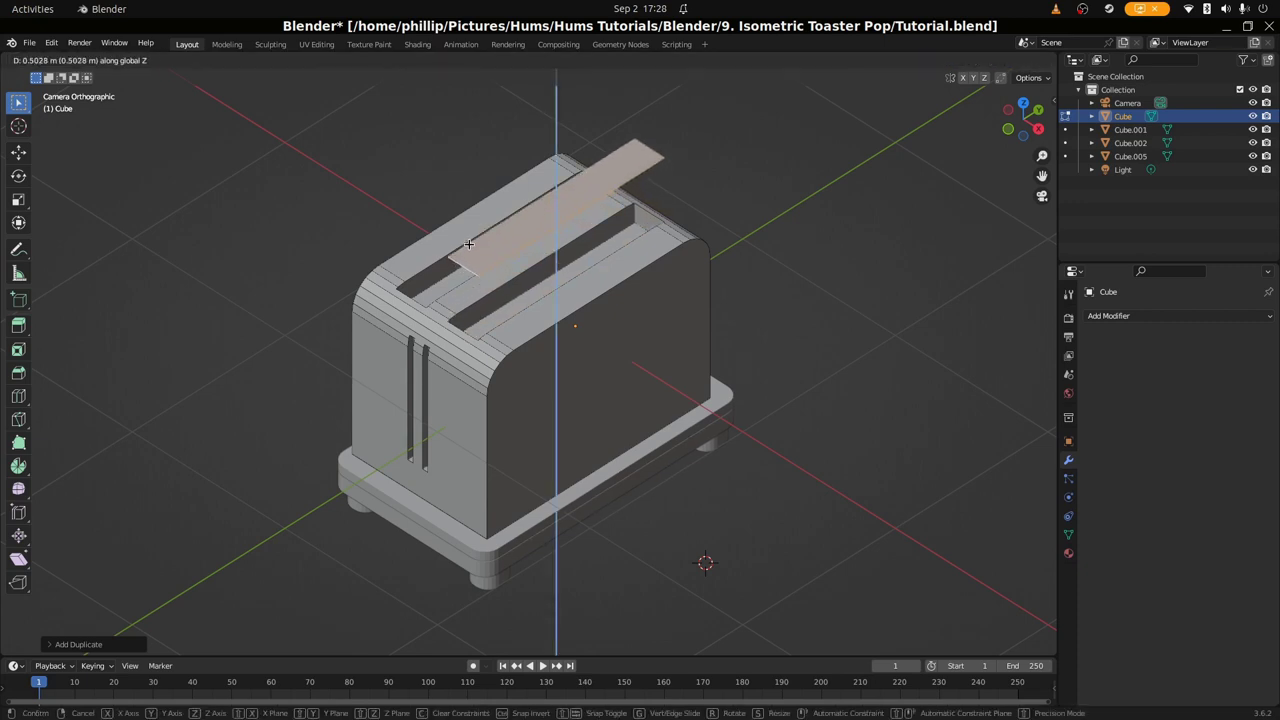
pyautogui.click(471, 215)
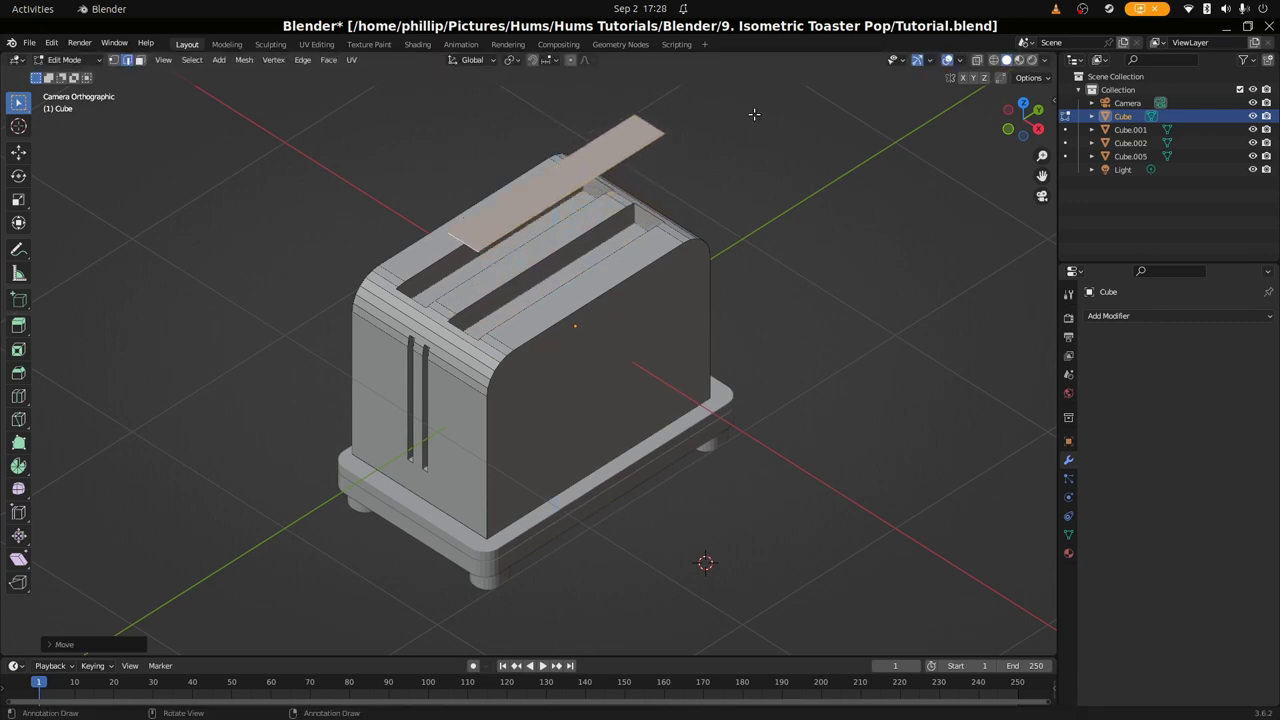
pyautogui.press('s')
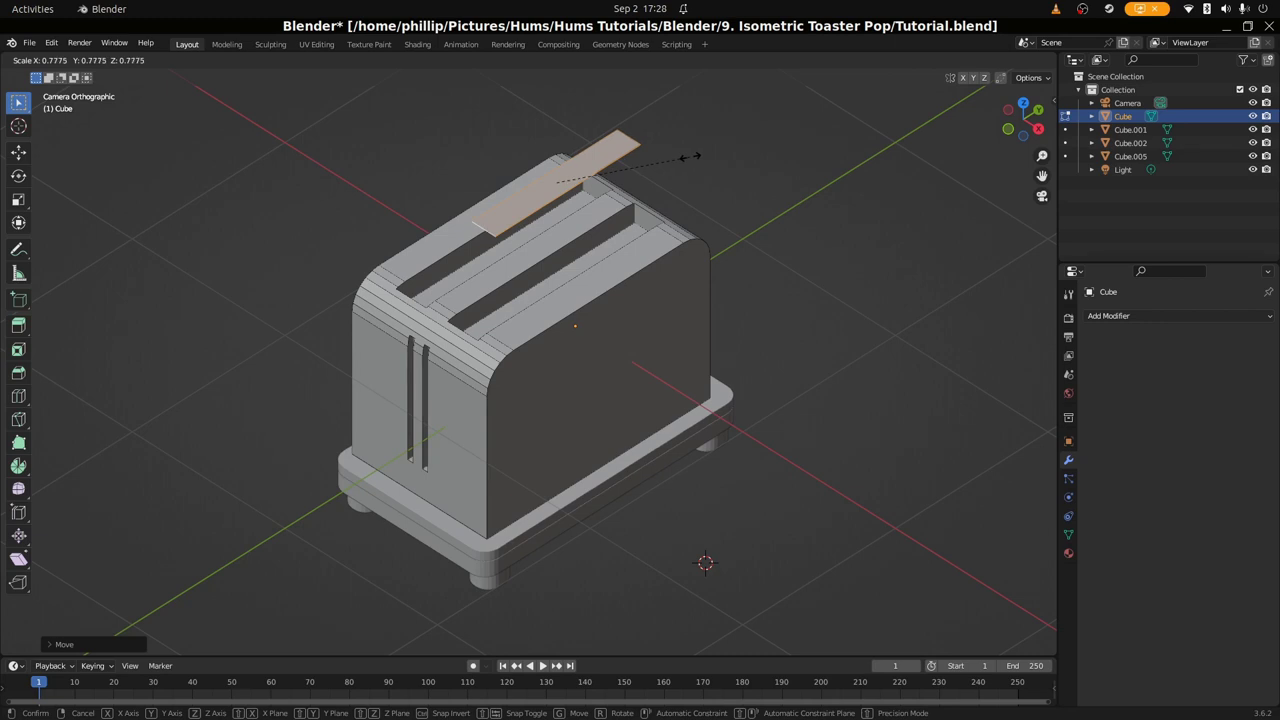
pyautogui.click(664, 162)
pyautogui.press('KP_0')
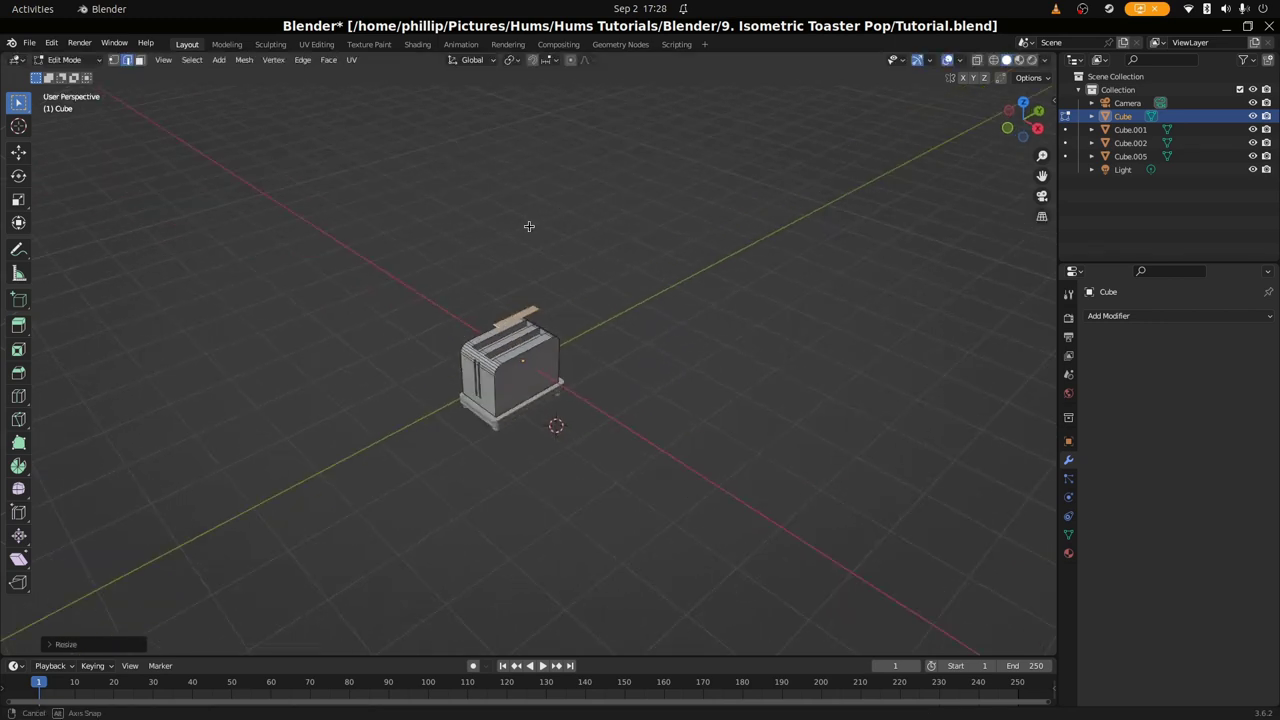
pyautogui.press('KP_0')
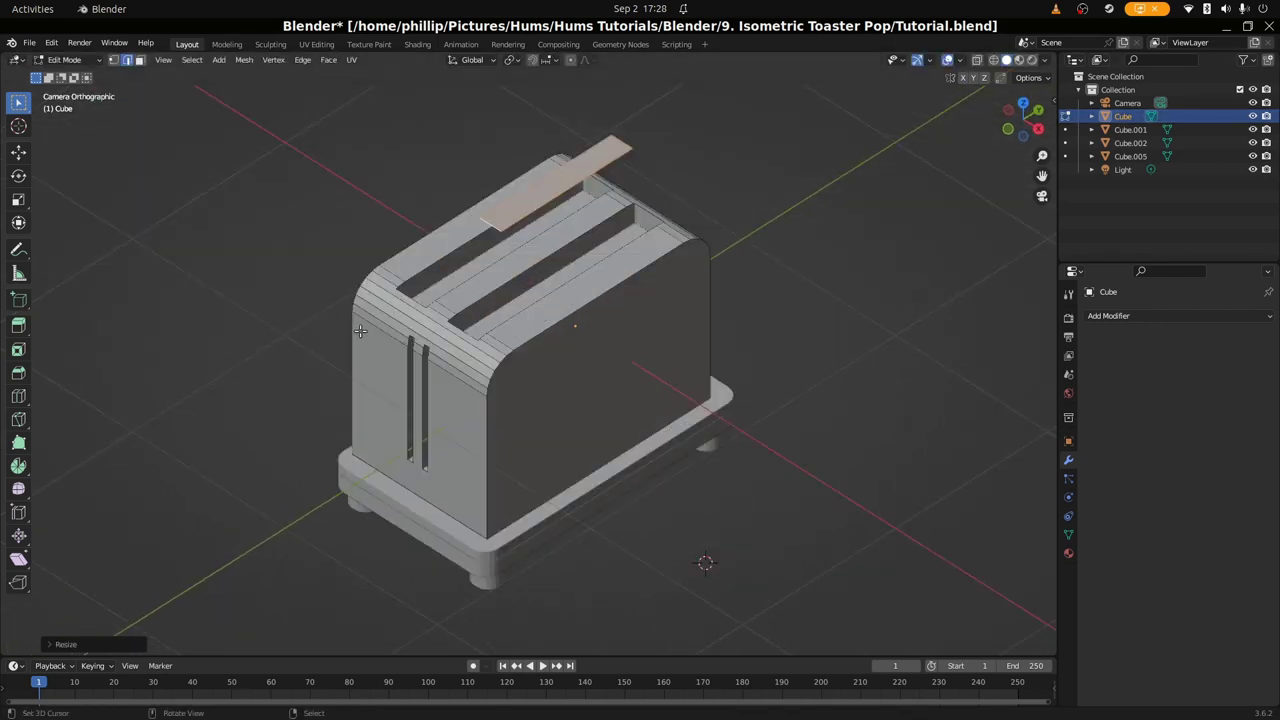
# Move the toast face up along Z to set the slab height
pyautogui.hotkey('alt', 'Tab')
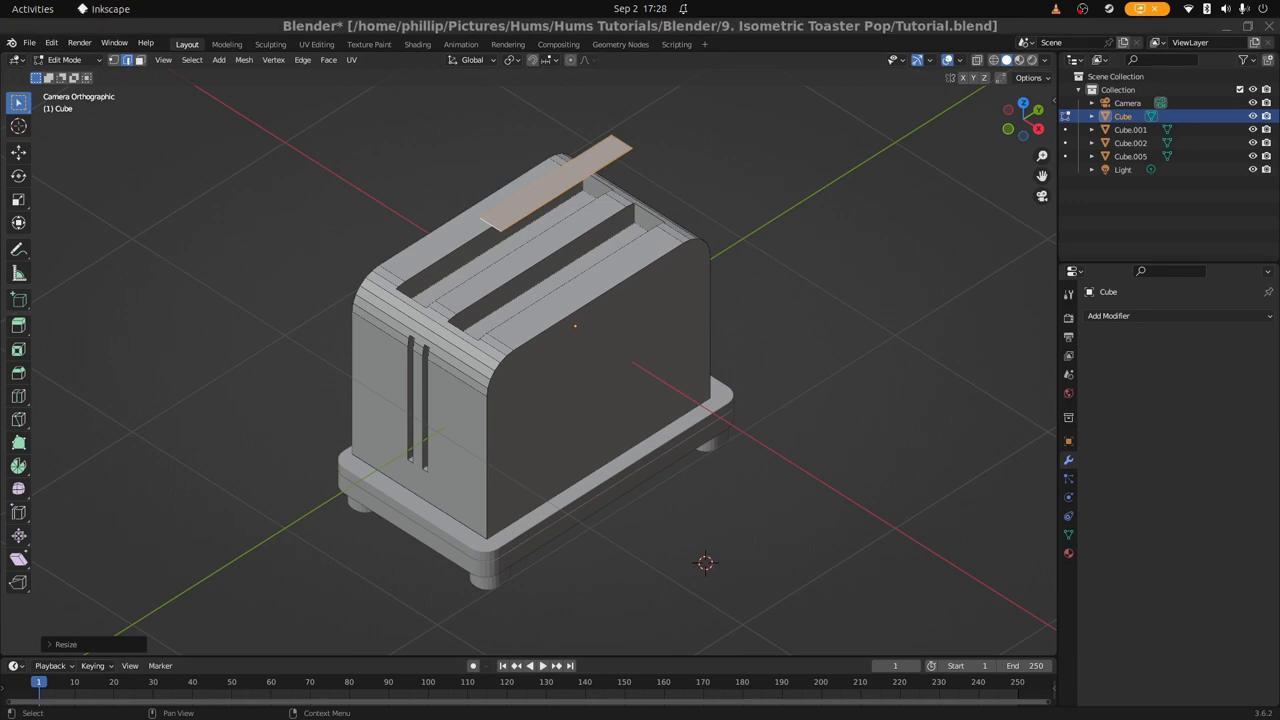
pyautogui.click(507, 250)
pyautogui.click(494, 228)
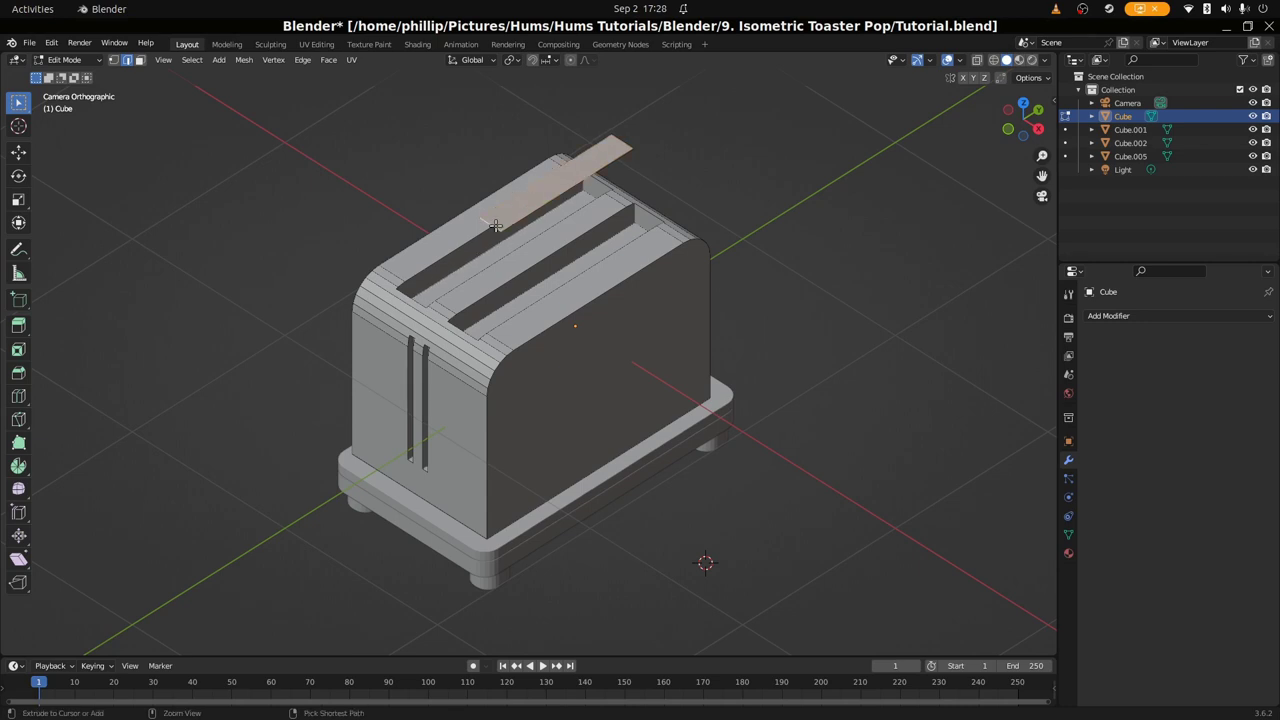
pyautogui.press('g')
pyautogui.press('z')
pyautogui.press('z')
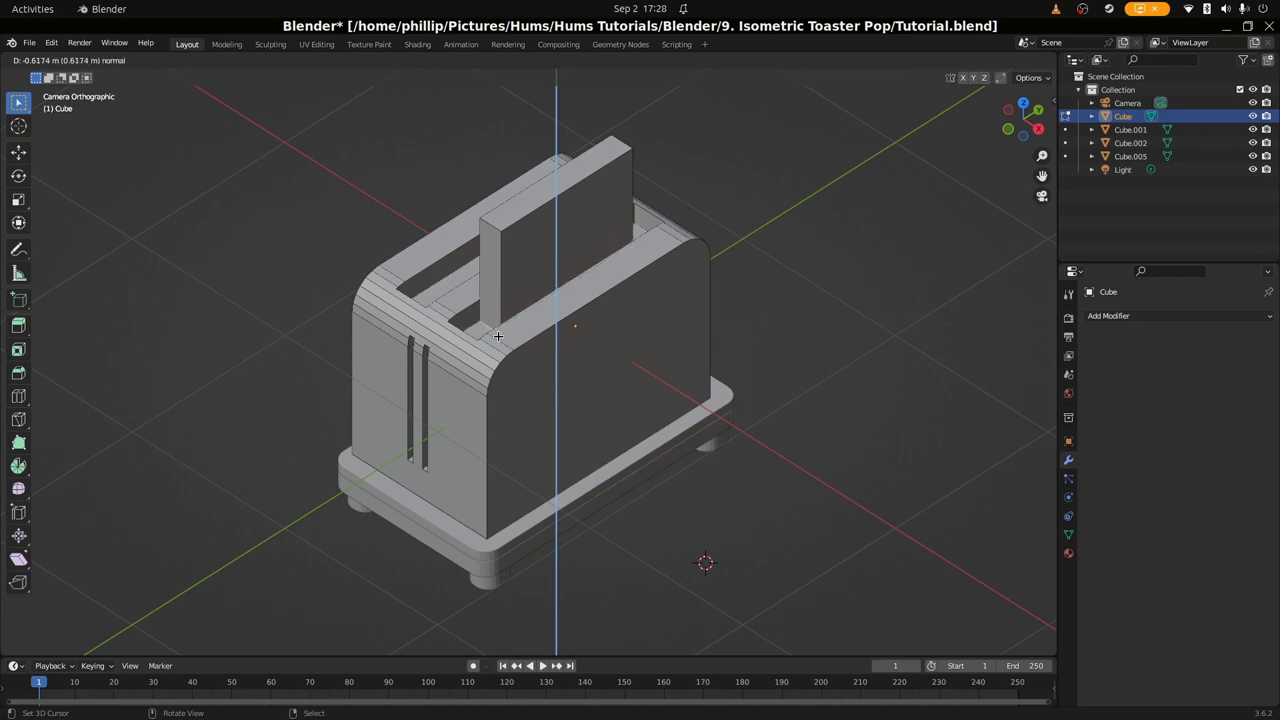
pyautogui.click(498, 336)
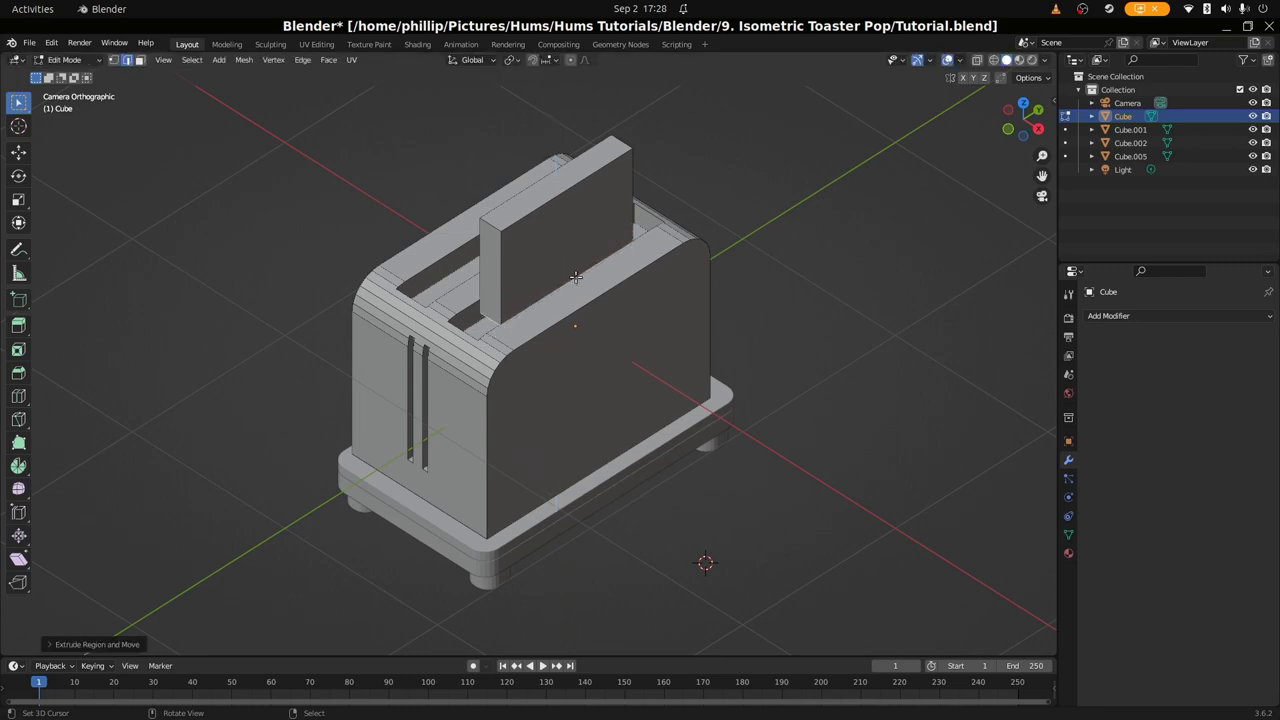
# Undo the stray move, then extrude the toast face again and shrink it
pyautogui.press('g')
pyautogui.press('Escape')
pyautogui.hotkey('ctrl', 'z')
pyautogui.scroll(-2, 635, 177)
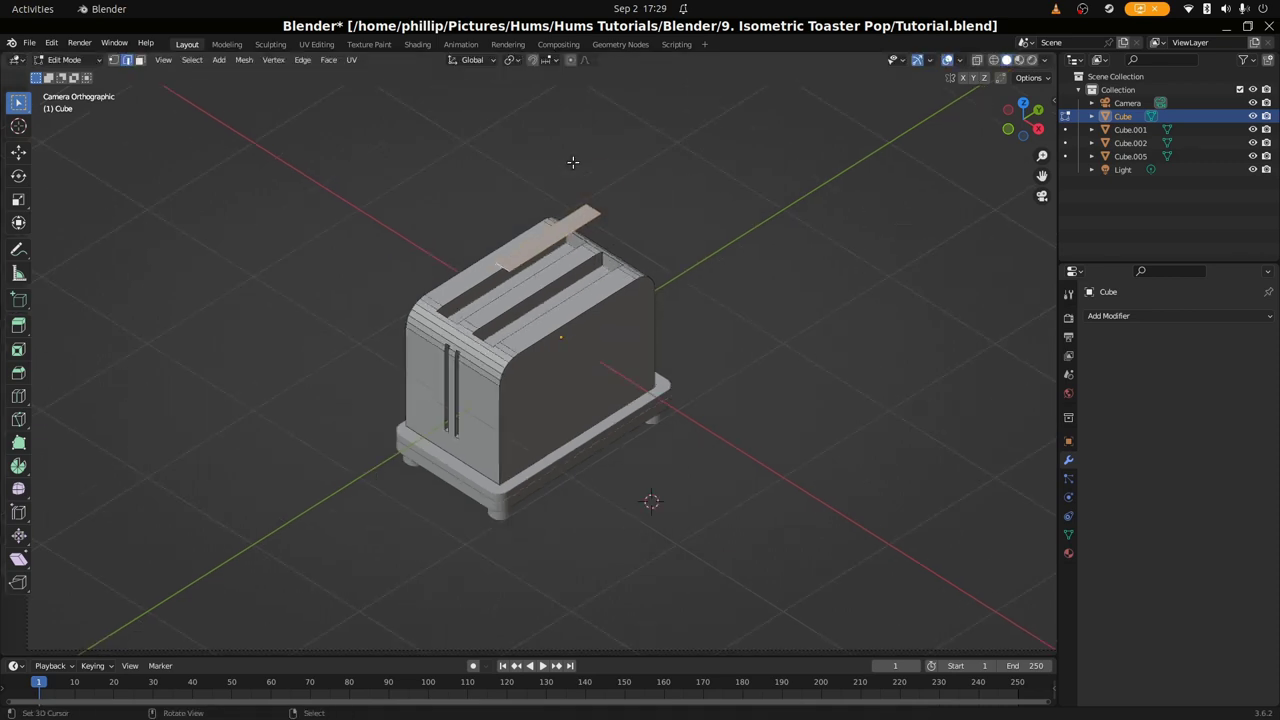
pyautogui.press('e')
pyautogui.rightClick(562, 200)
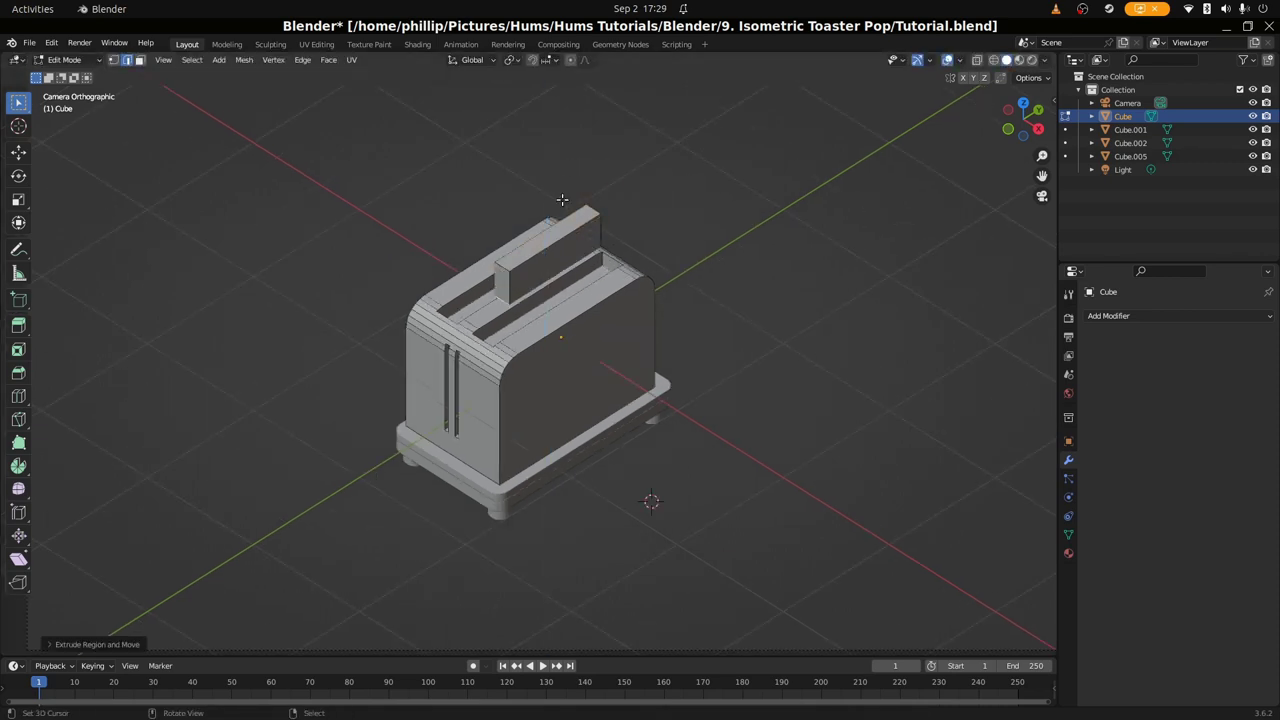
pyautogui.press('s')
pyautogui.click(664, 210)
# Turn on X-ray and box-select the whole toast slice
pyautogui.moveTo(657, 209); pyautogui.dragTo(684, 175, button='middle')
pyautogui.scroll(4, 580, 229)
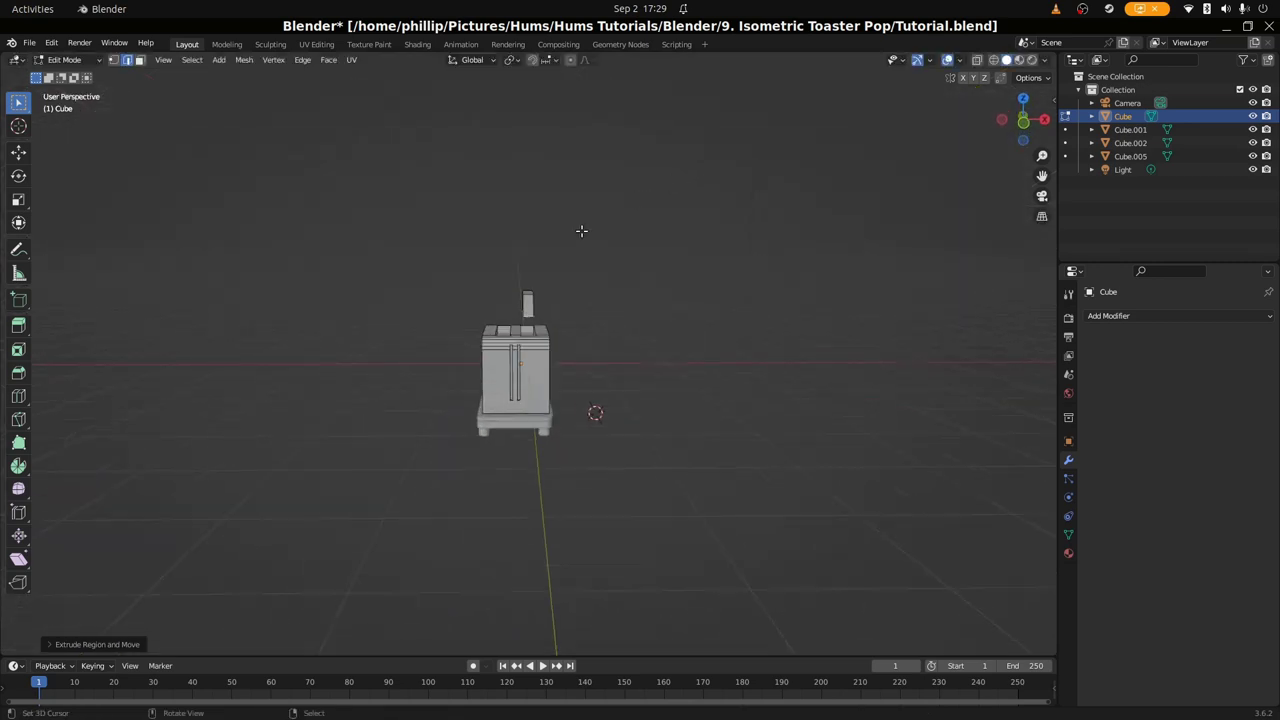
pyautogui.press('KP_0')
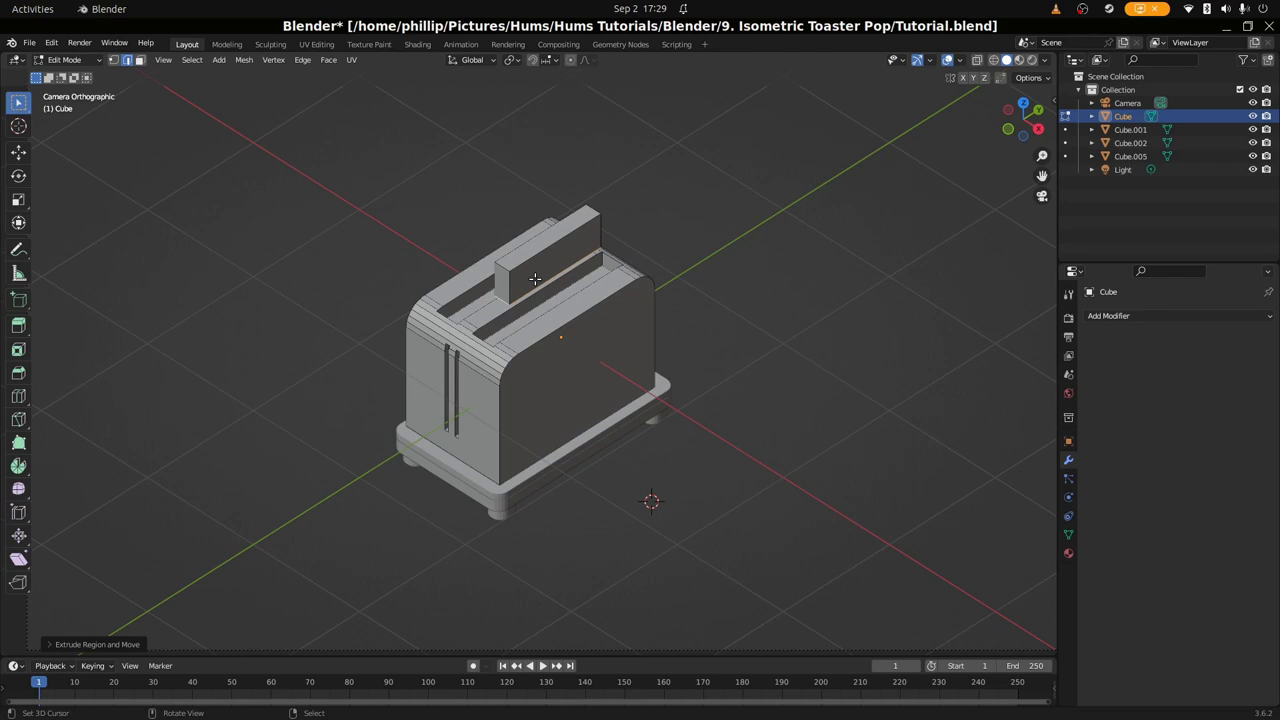
pyautogui.hotkey('alt', 'z')
pyautogui.scroll(3, 493, 241)
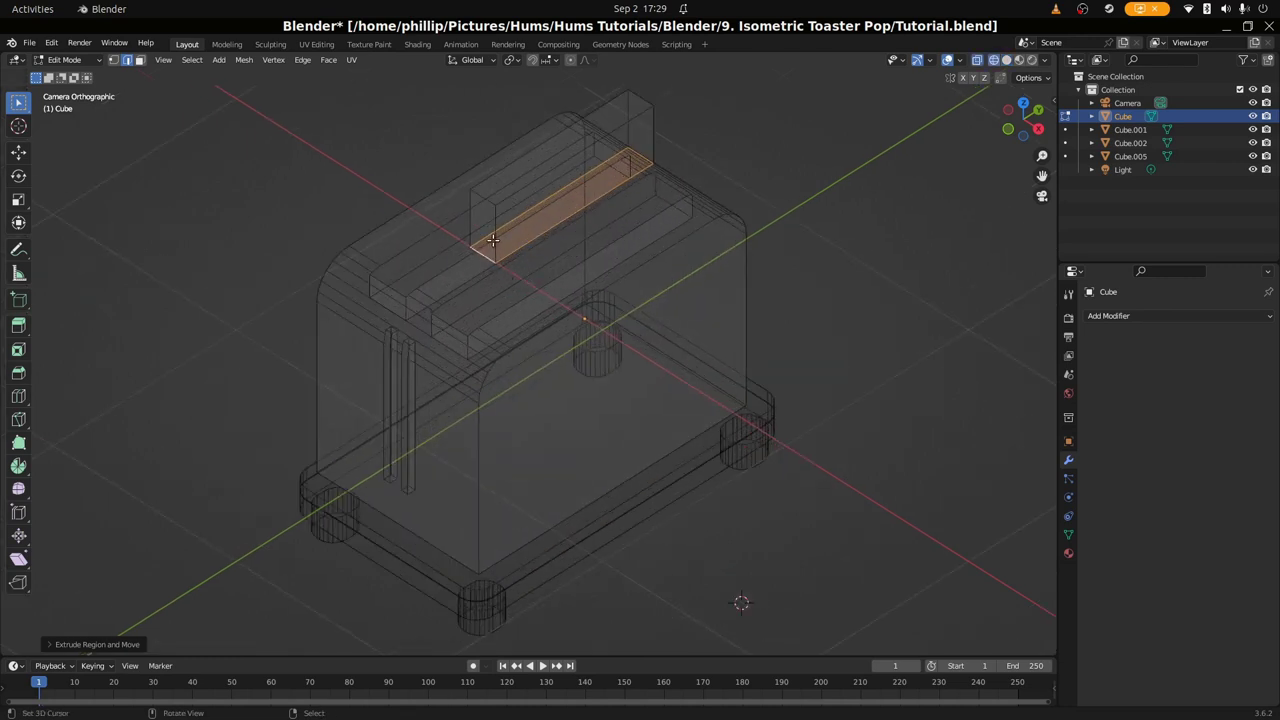
pyautogui.click(471, 217)
pyautogui.scroll(-6, 511, 251)
pyautogui.moveTo(511, 251); pyautogui.dragTo(582, 207, button='middle')
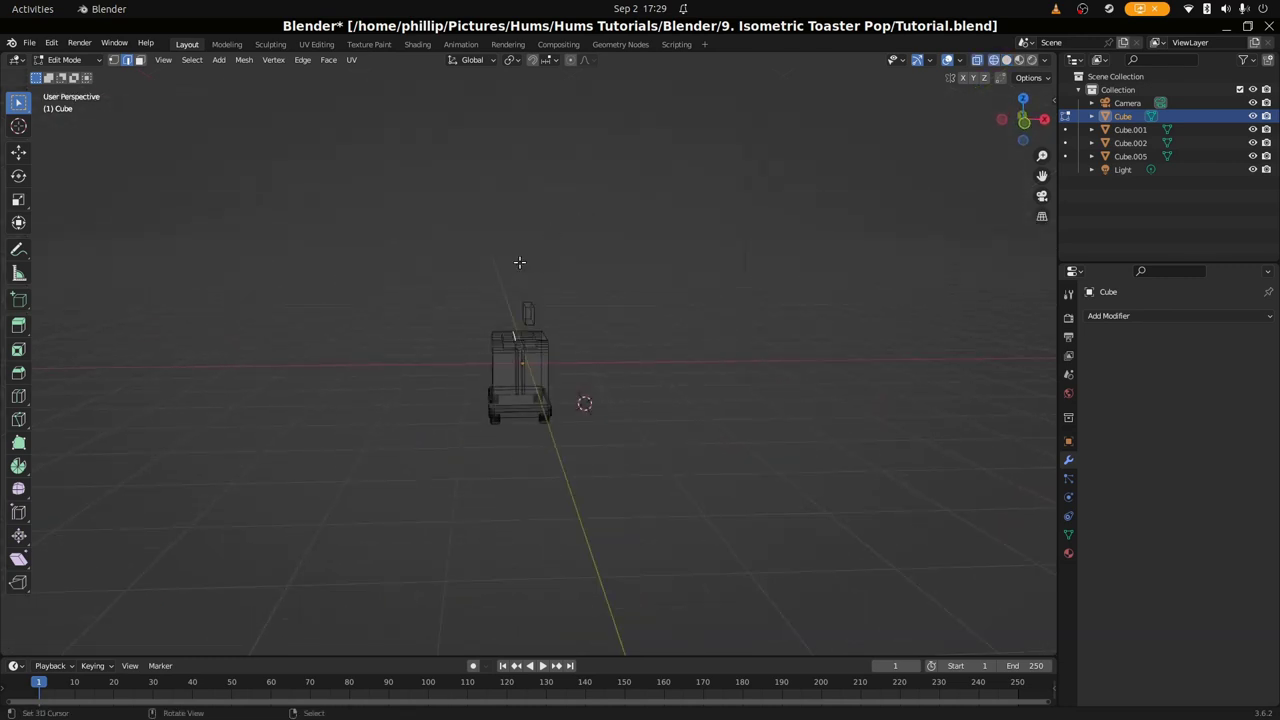
pyautogui.press('b')
pyautogui.moveTo(500, 242); pyautogui.dragTo(568, 320)
pyautogui.press('b')
pyautogui.moveTo(506, 288); pyautogui.dragTo(581, 325)
pyautogui.press('KP_0')
# Separate the toast slice into its own object, Cube.003, and select it
pyautogui.press('p')
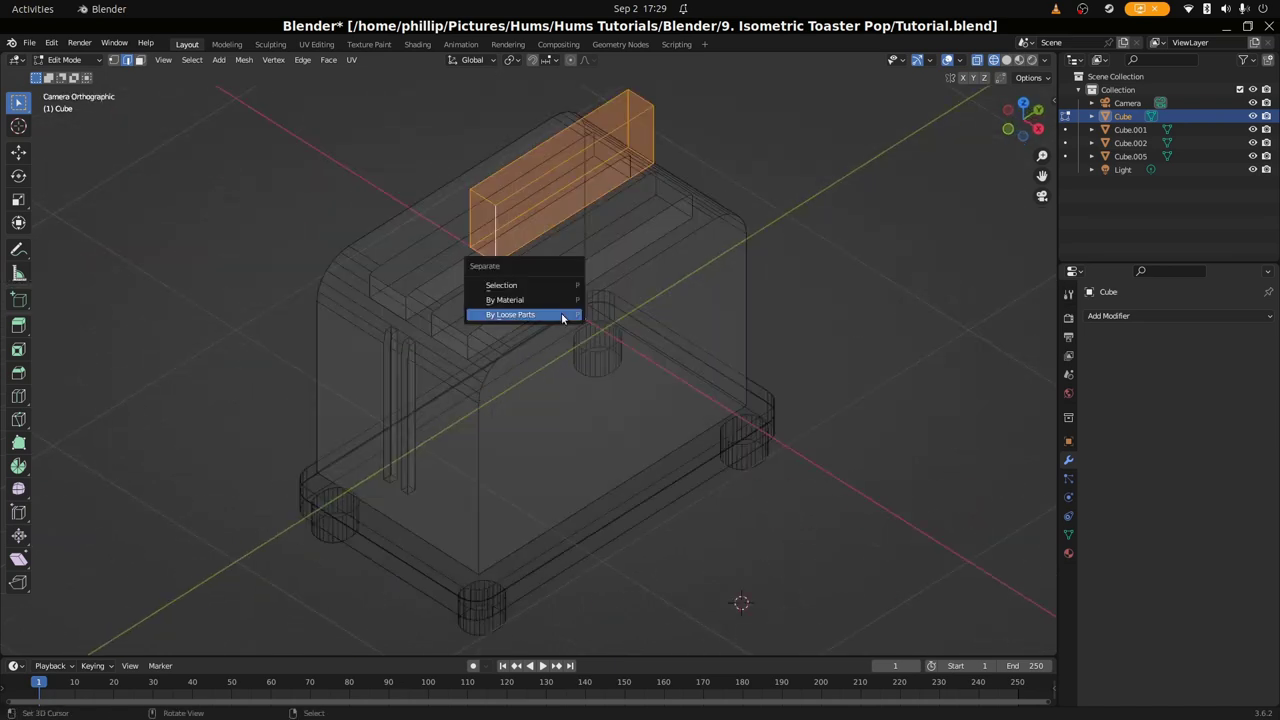
pyautogui.click(561, 314)
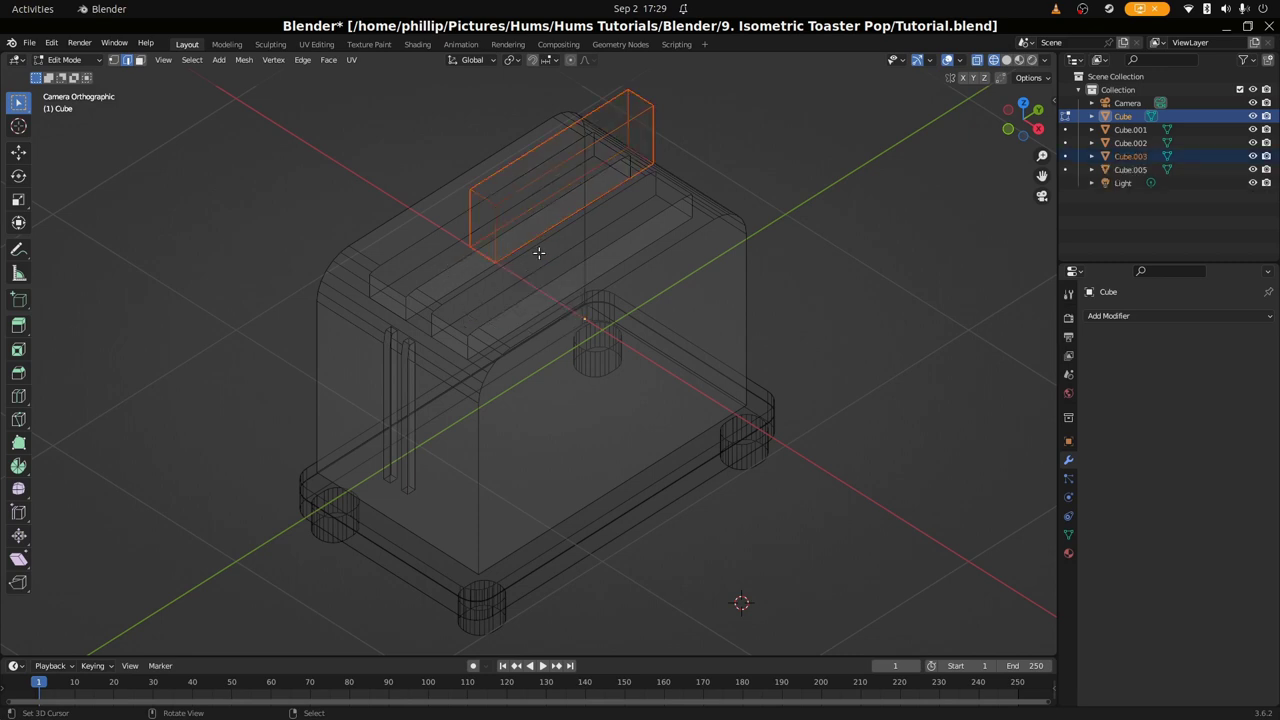
pyautogui.press('Tab')
pyautogui.press('Tab')
pyautogui.press('KP_0')
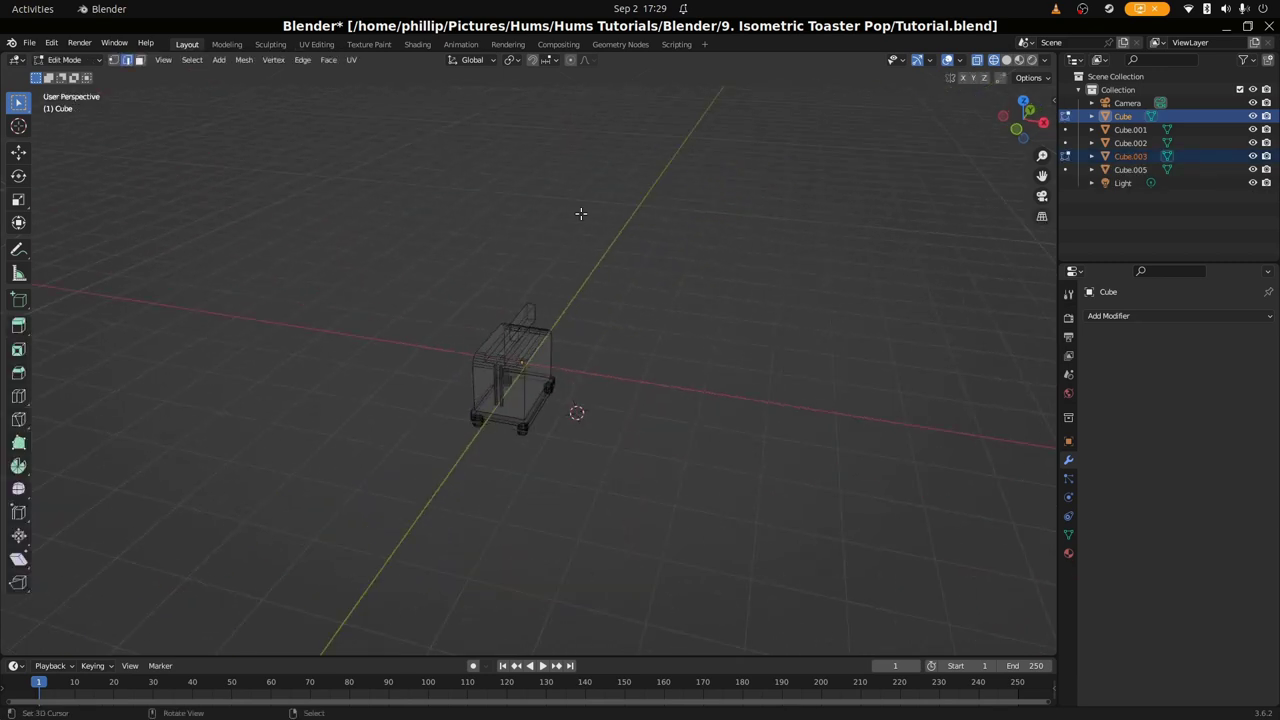
pyautogui.press('Tab')
pyautogui.click(511, 322)
pyautogui.press('KP_0')
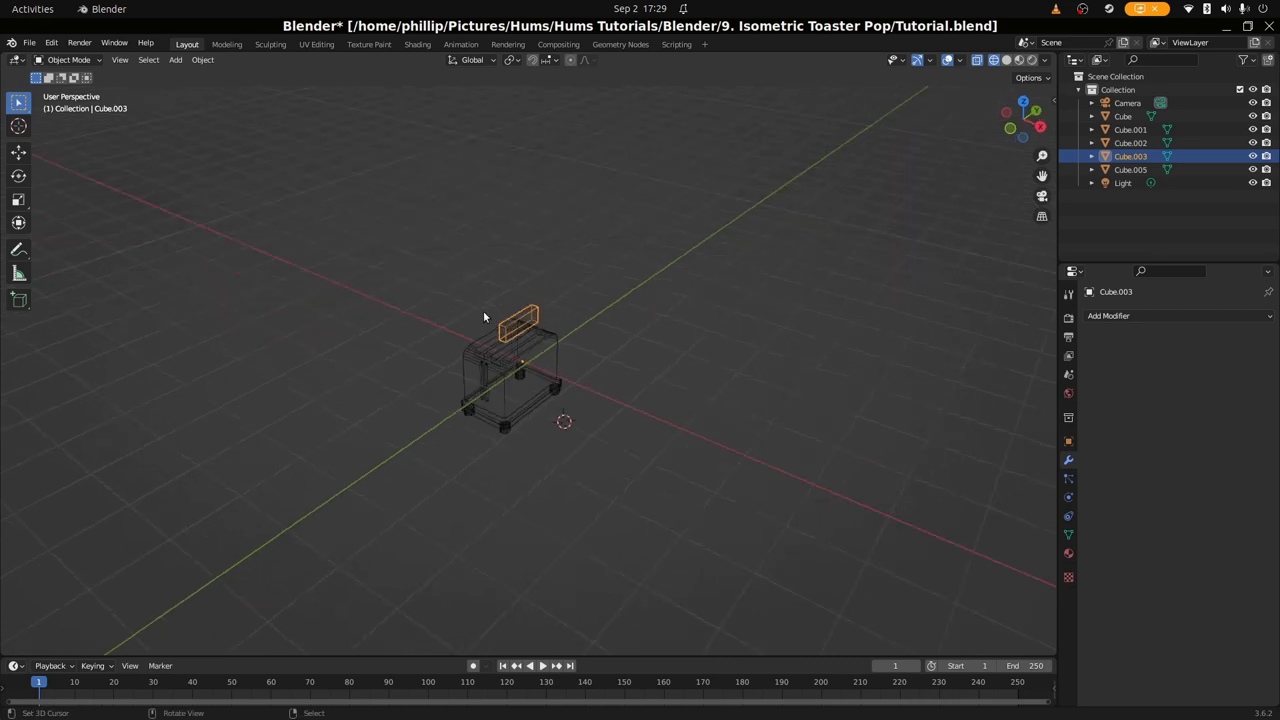
# Extrude the slice's top face upward into a block and shrink it slightly
pyautogui.press('Tab')
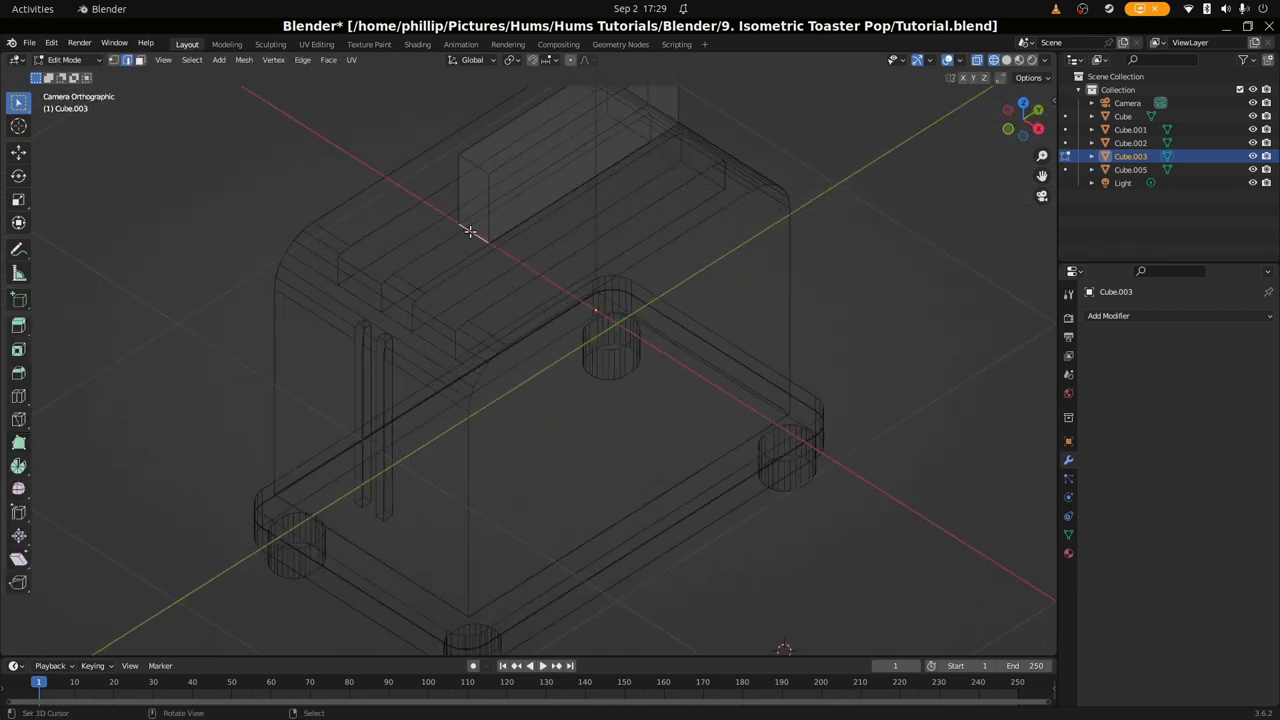
pyautogui.click(470, 212)
pyautogui.keyDown('shift'); pyautogui.click(541, 214); pyautogui.keyUp('shift')
pyautogui.keyDown('shift'); pyautogui.click(656, 116); pyautogui.keyUp('shift')
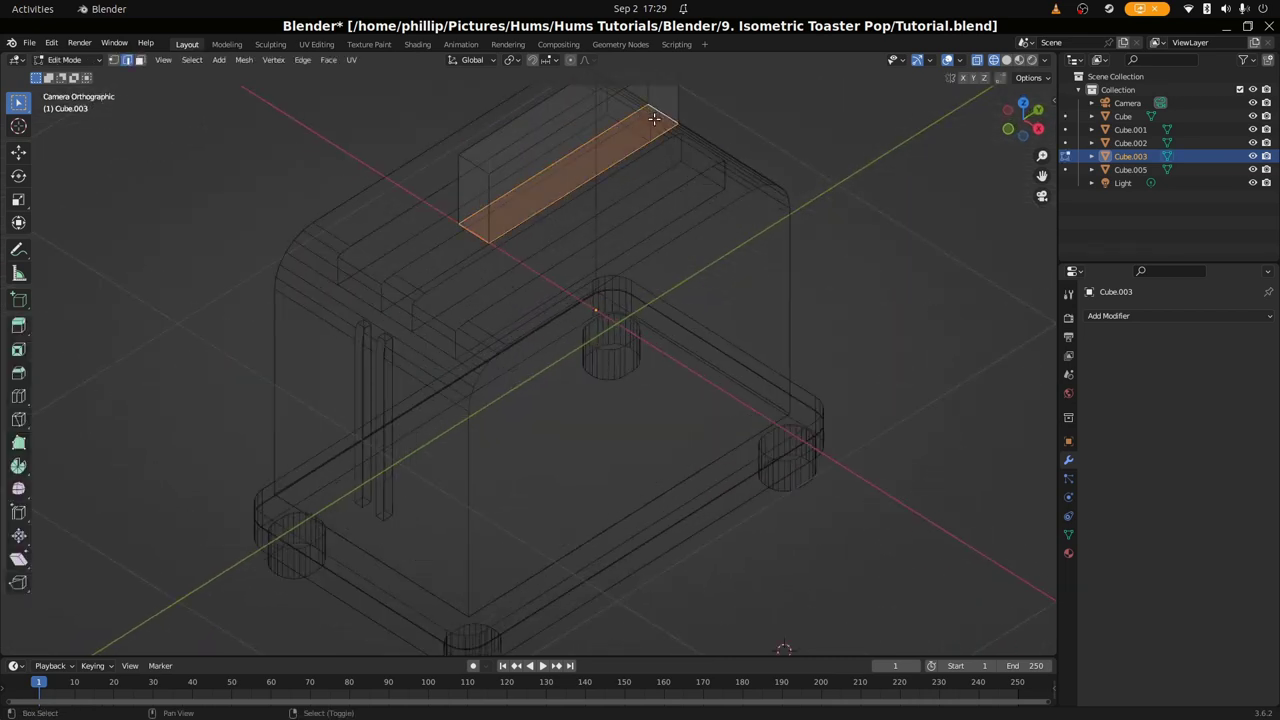
pyautogui.scroll(-3, 650, 120)
pyautogui.press('e')
pyautogui.click(598, 216)
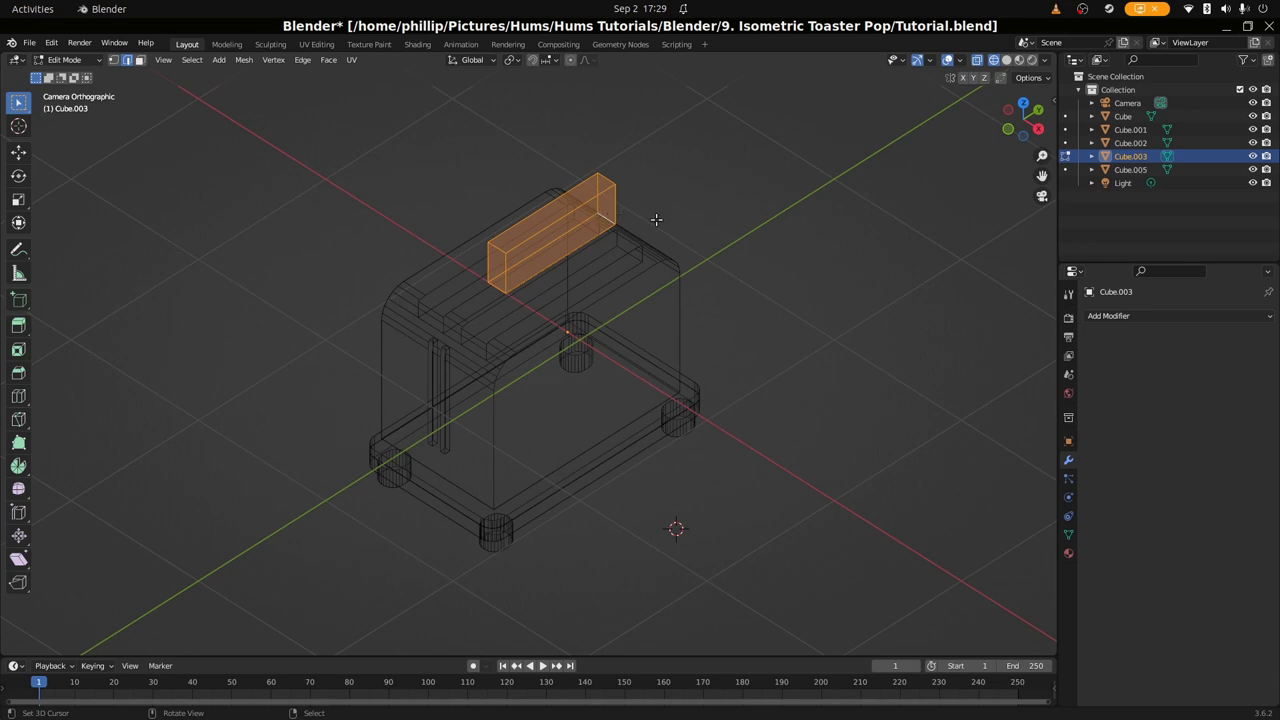
pyautogui.press('s')
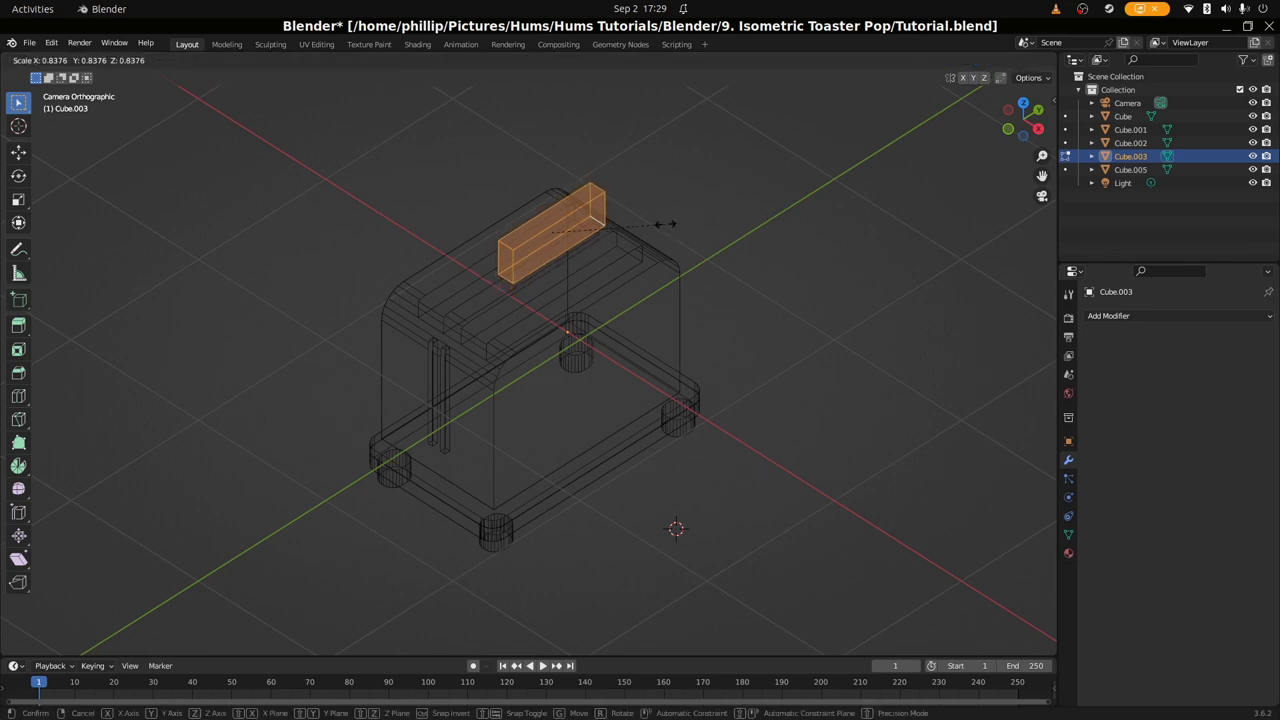
pyautogui.click(665, 223)
# Select the block's long side face
pyautogui.press('s')
pyautogui.press('x')
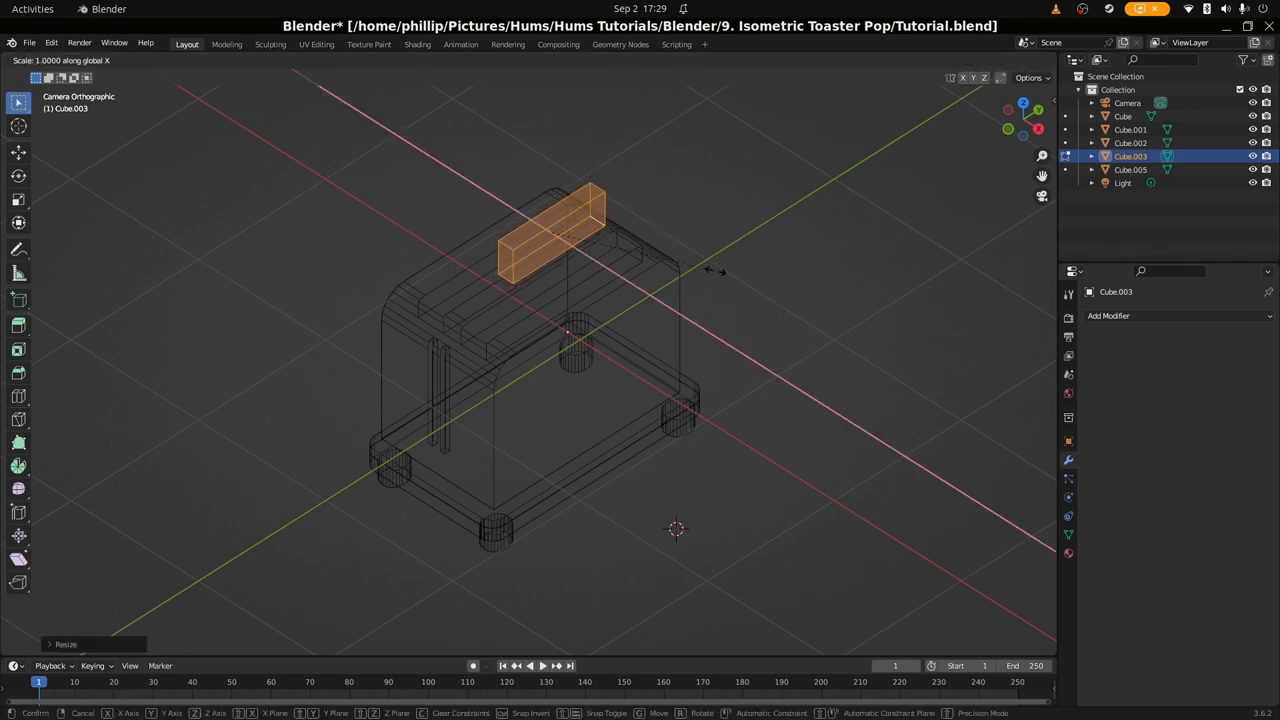
pyautogui.rightClick(715, 270)
pyautogui.click(571, 271)
pyautogui.keyDown('shift'); pyautogui.click(514, 263); pyautogui.keyUp('shift')
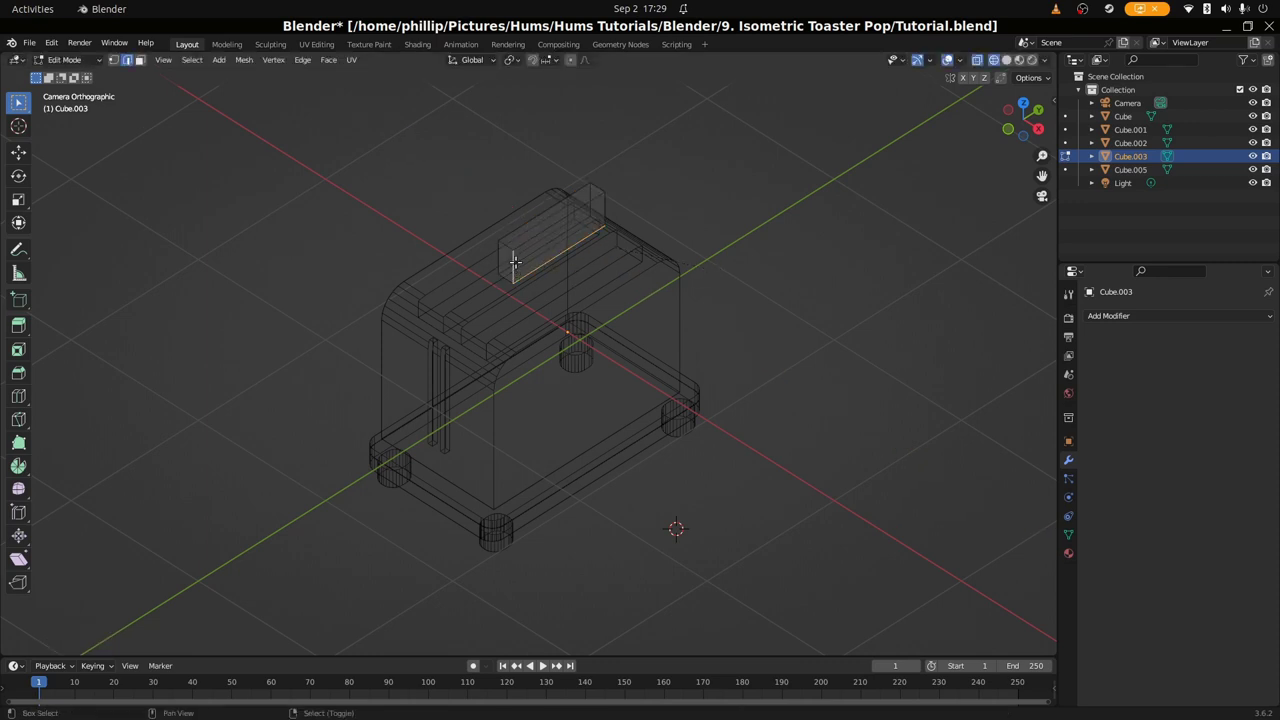
pyautogui.keyDown('shift'); pyautogui.click(560, 222); pyautogui.keyUp('shift')
pyautogui.keyDown('shift'); pyautogui.click(606, 216); pyautogui.keyUp('shift')
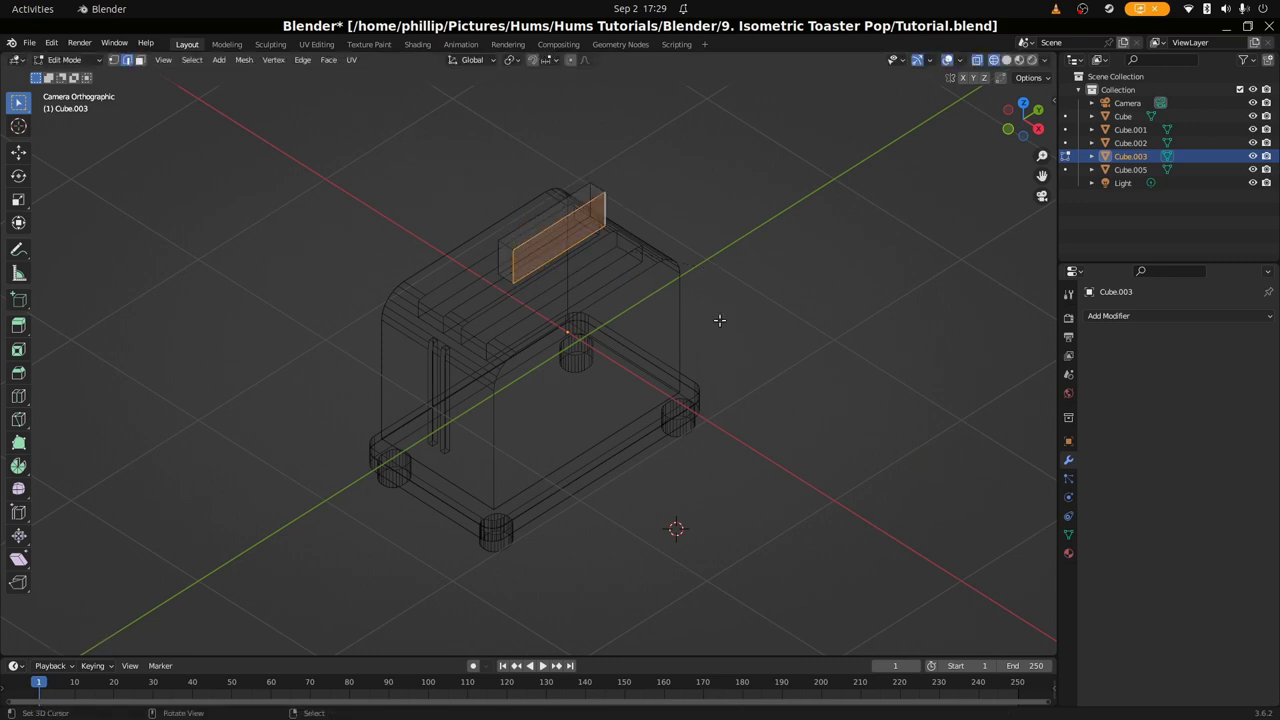
# Nudge the side face about -0.03 m along X to thin the block
pyautogui.press('s')
pyautogui.press('x')
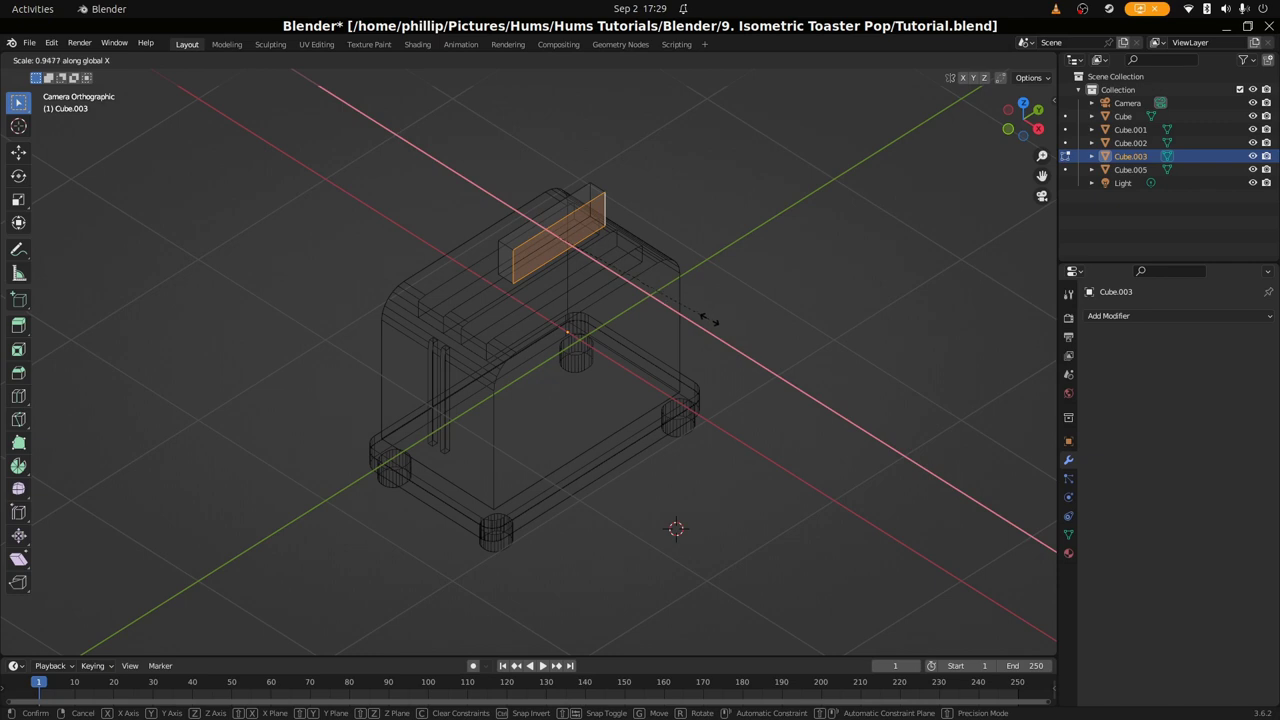
pyautogui.rightClick(708, 318)
pyautogui.press('g')
pyautogui.press('x')
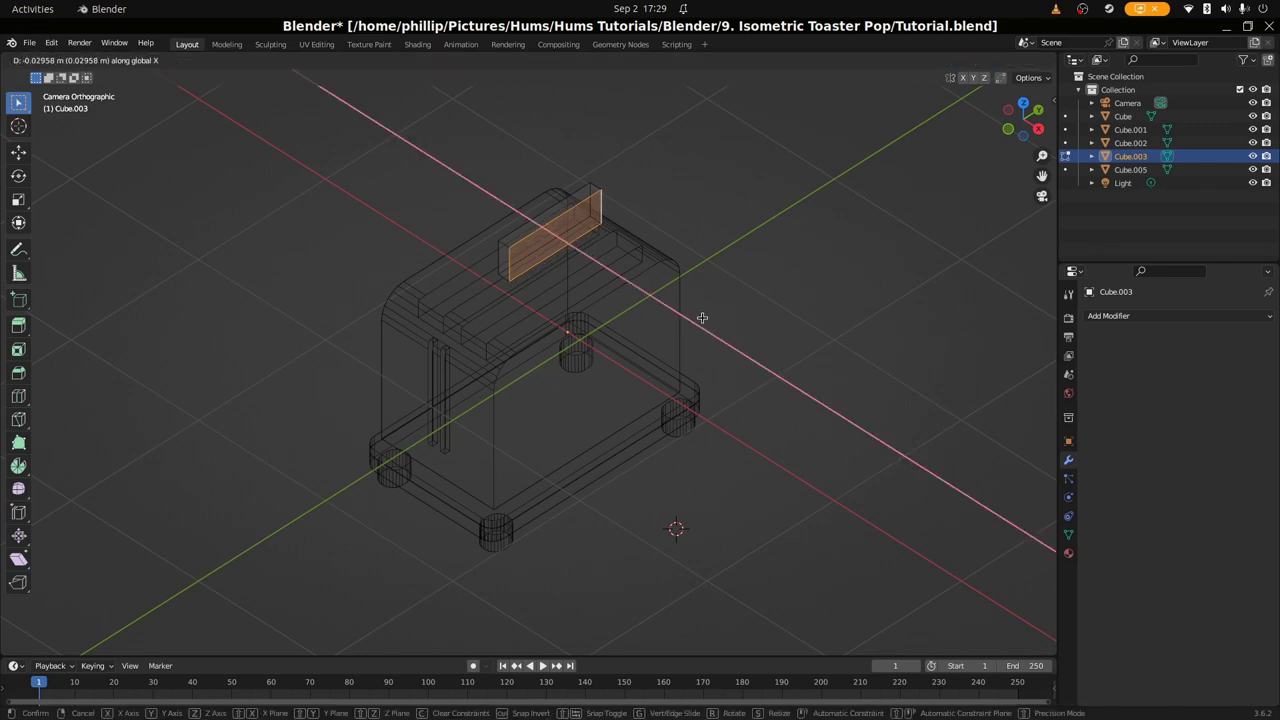
pyautogui.click(705, 317)
pyautogui.press('Tab')
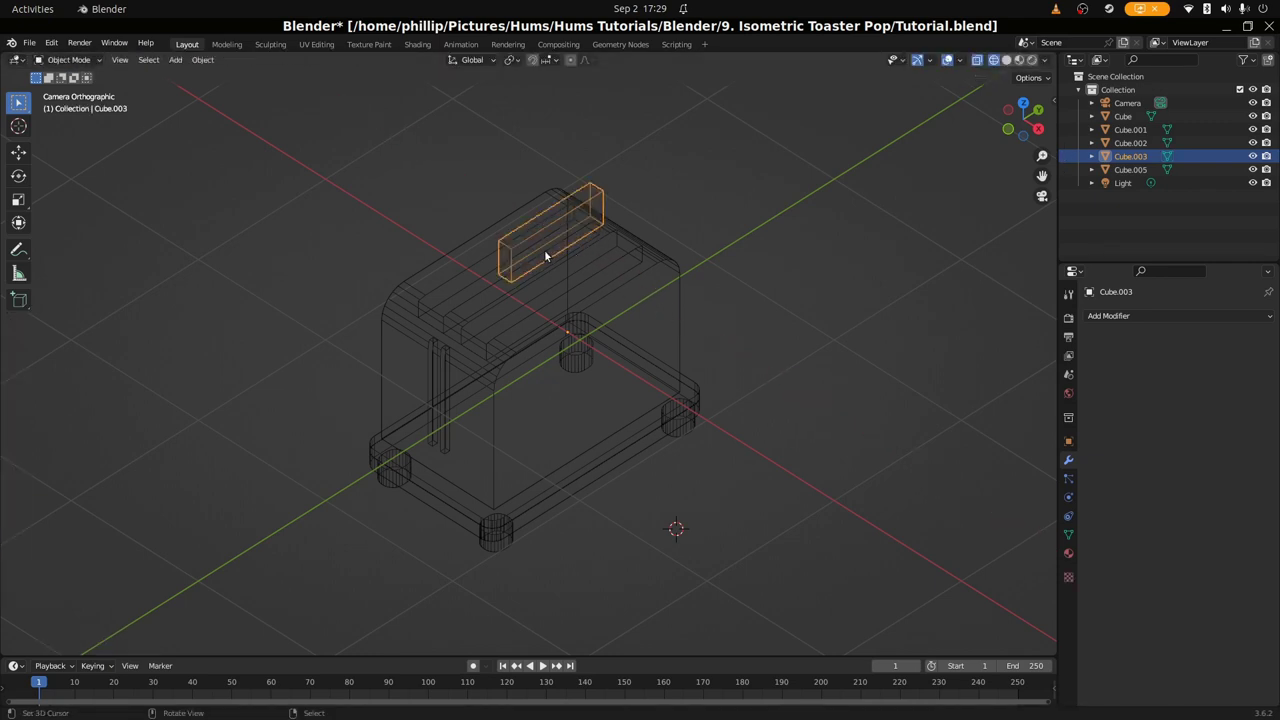
pyautogui.press('Tab')
# Extrude the block's long top face upward by 0.294 m
pyautogui.hotkey('alt', 'a')
pyautogui.scroll(1, 496, 228)
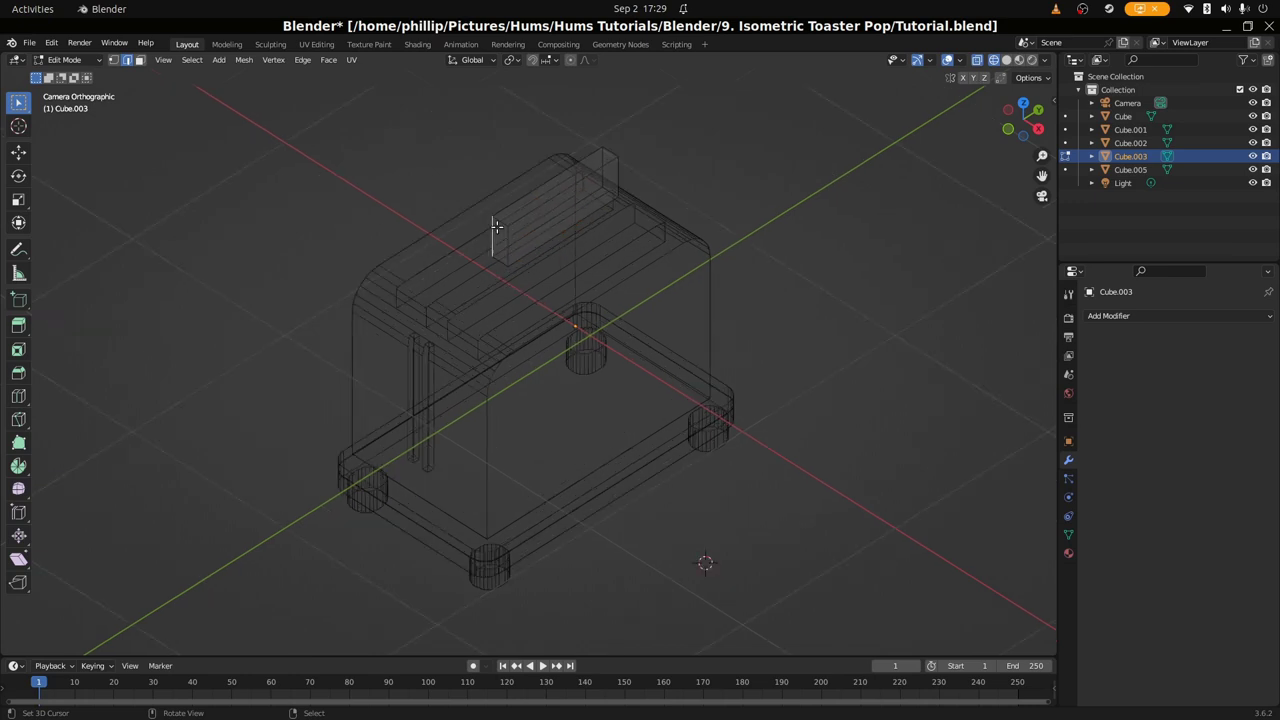
pyautogui.moveTo(494, 226); pyautogui.dragTo(604, 146)
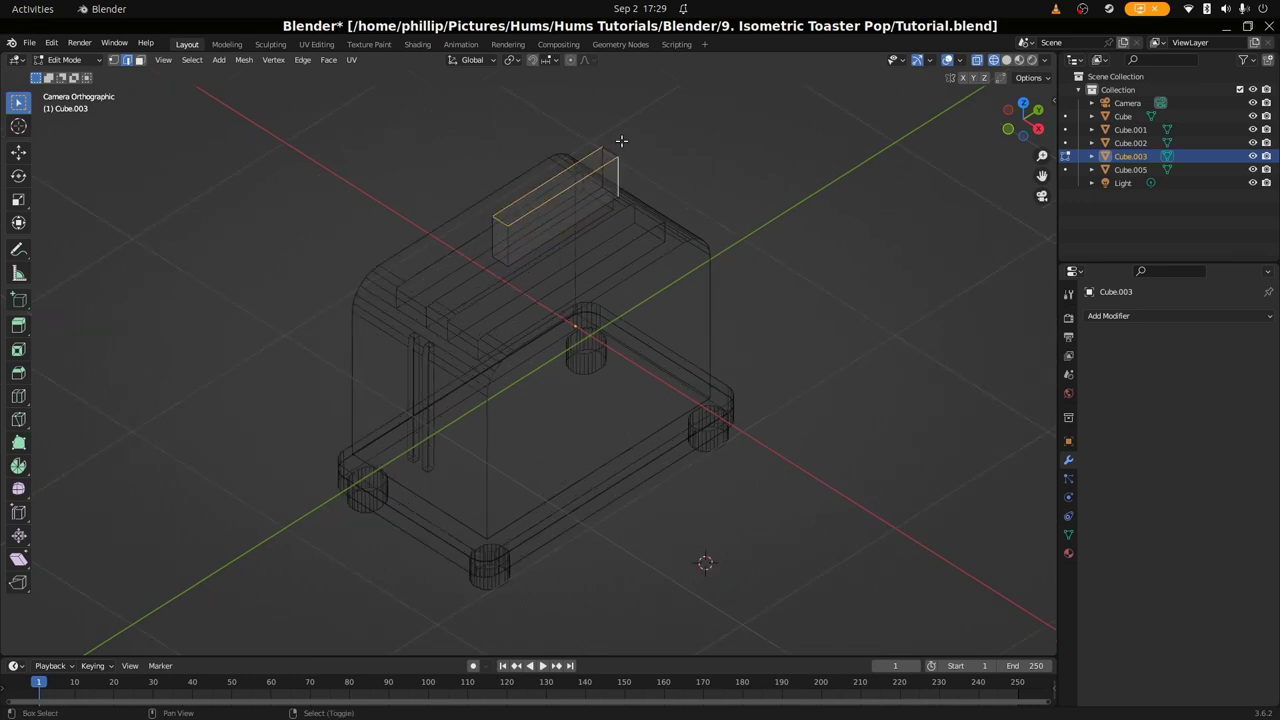
pyautogui.click(605, 162)
pyautogui.keyDown('shift'); pyautogui.click(504, 223); pyautogui.keyUp('shift')
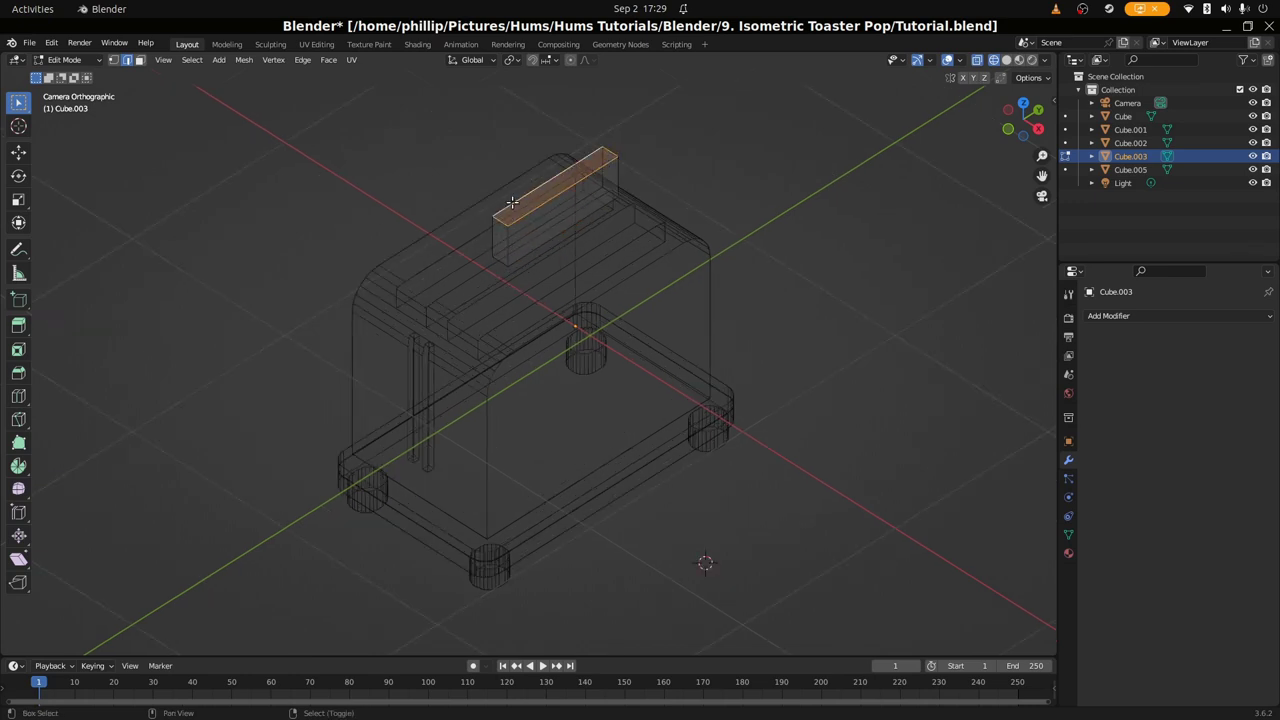
pyautogui.press('e')
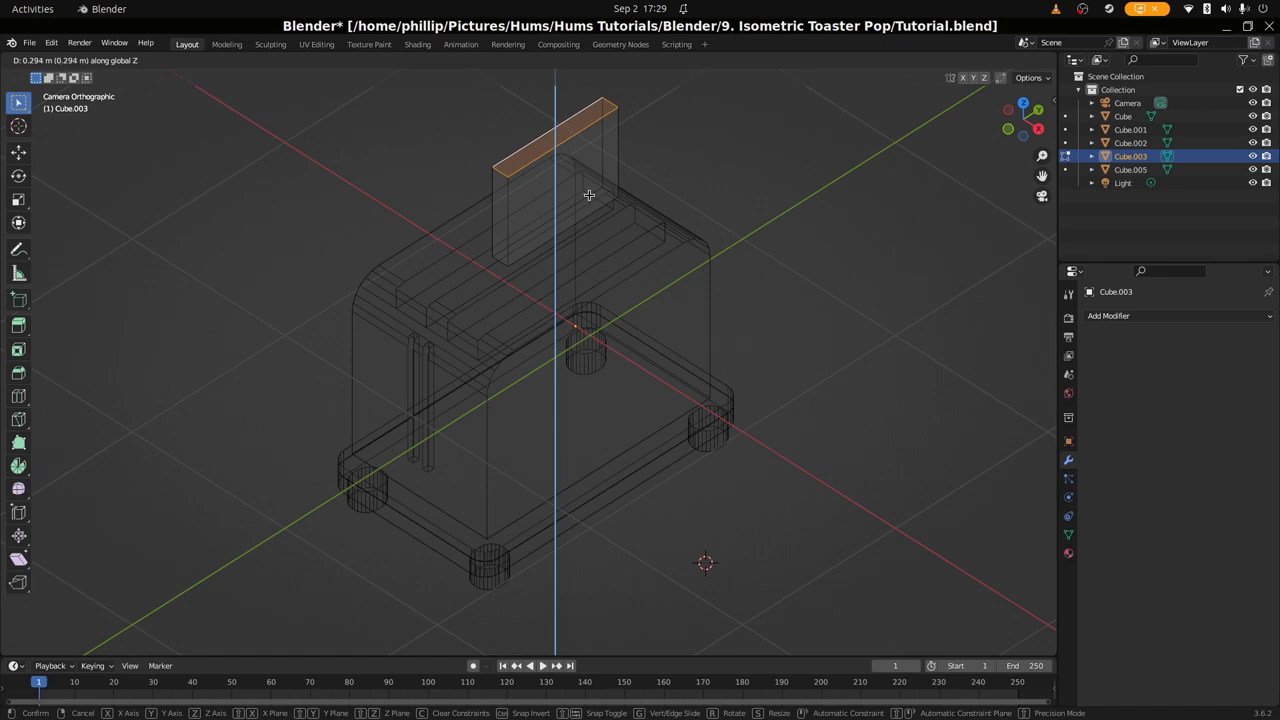
pyautogui.click(589, 195)
# Lower the slice along Z into the slot and switch to solid shading
pyautogui.press('Tab')
pyautogui.press('g')
pyautogui.press('z')
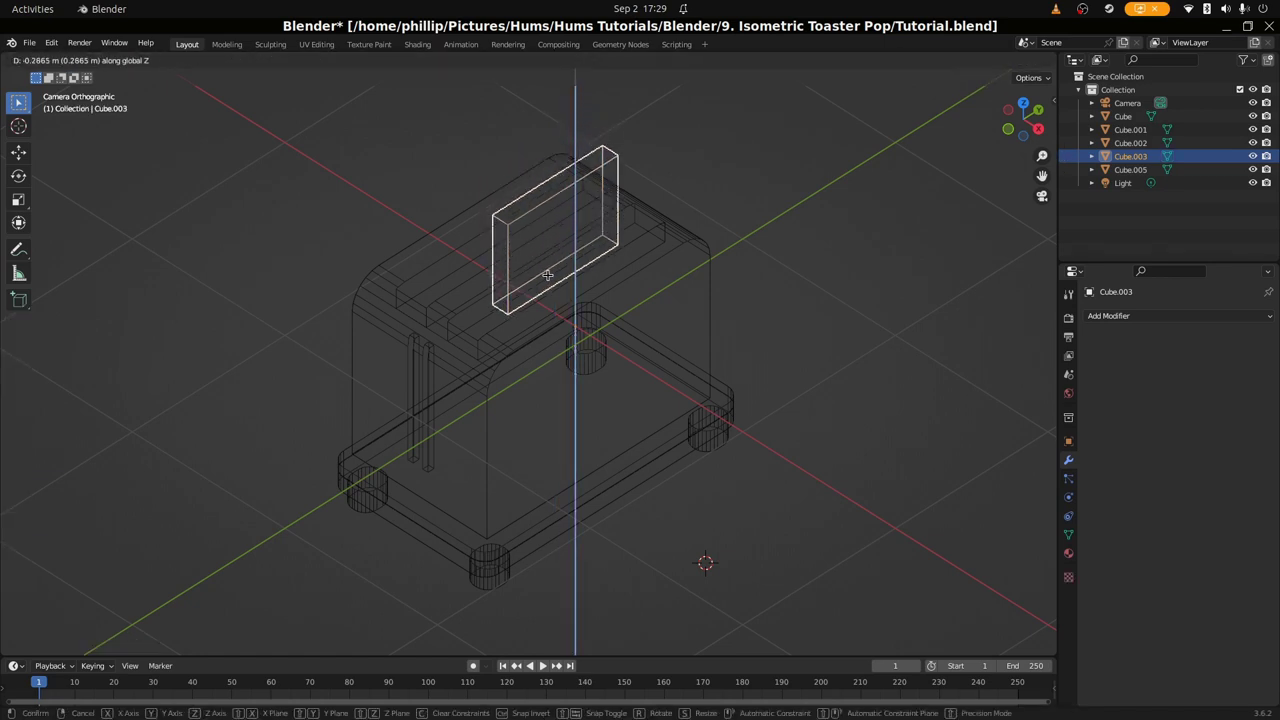
pyautogui.click(553, 308)
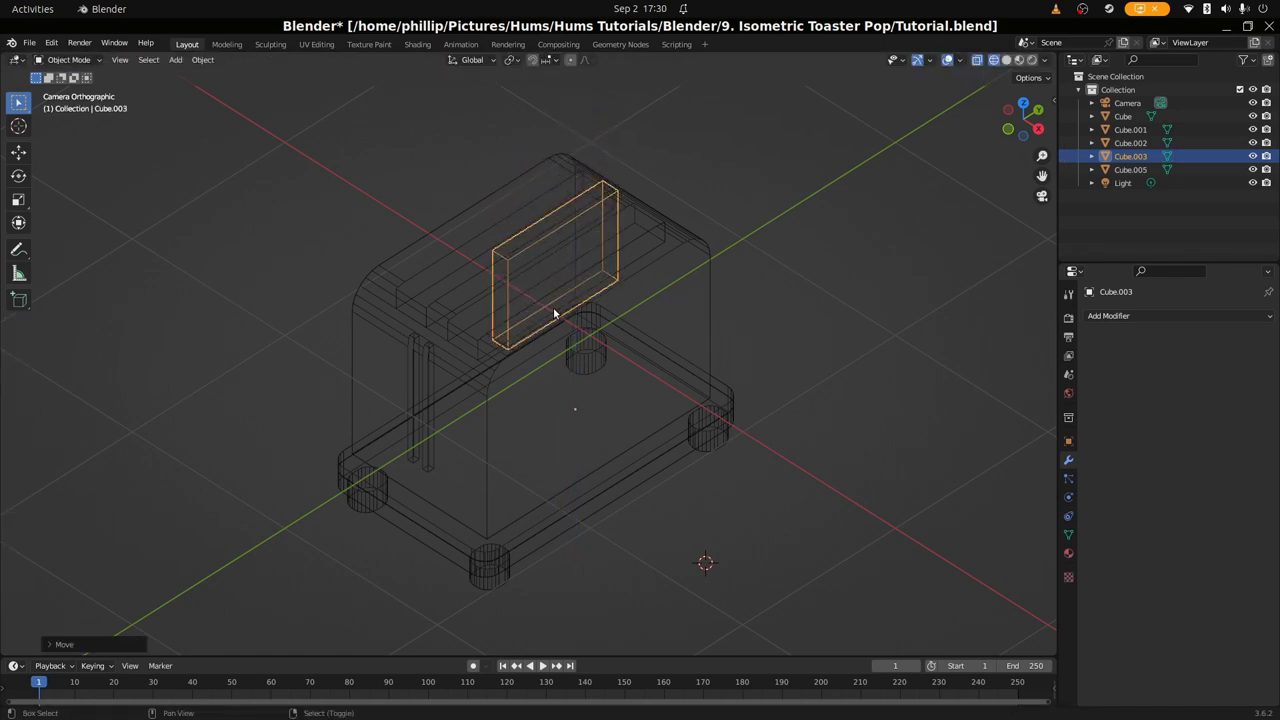
pyautogui.hotkey('shift', 'z')
pyautogui.click(611, 363)
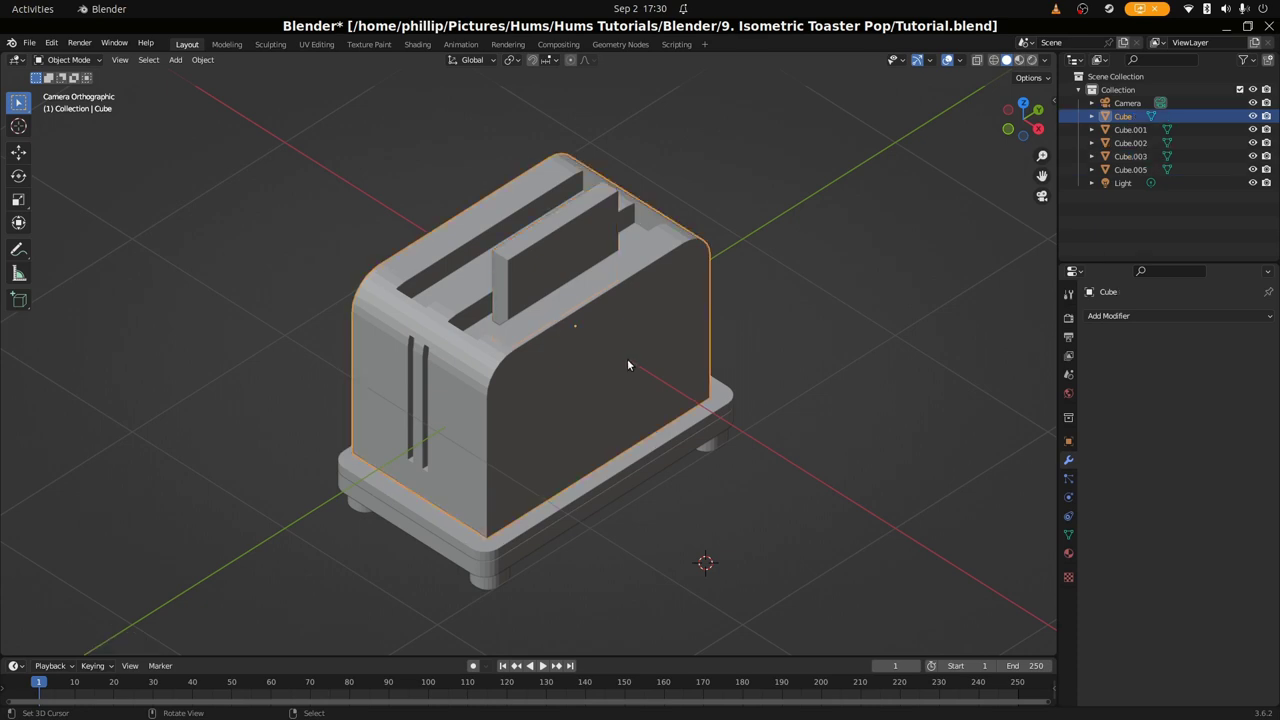
# Raise the toast slice slightly along Z
pyautogui.click(574, 231)
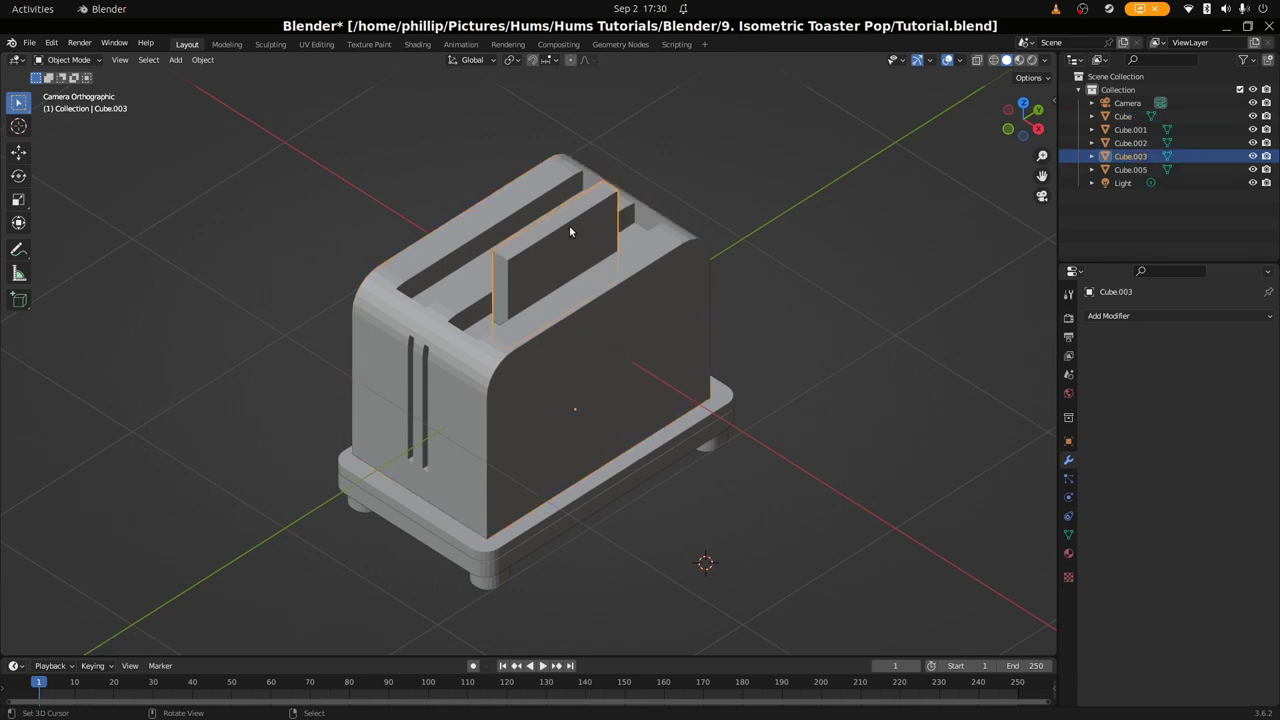
pyautogui.hotkey('shift', 'z')
pyautogui.press('g')
pyautogui.press('z')
pyautogui.click(563, 259)
pyautogui.hotkey('shift', 'z')
pyautogui.scroll(1, 563, 259)
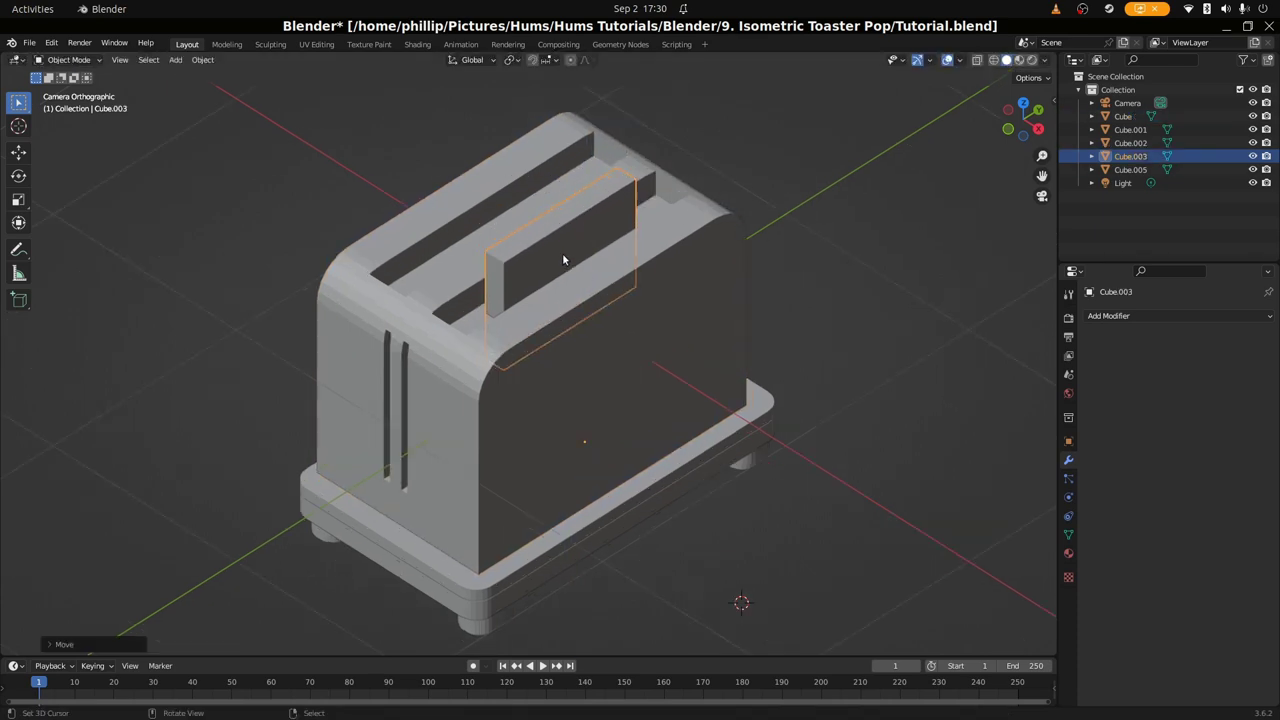
pyautogui.scroll(1, 563, 259)
# Extrude the slice's top face twice to add extra height
pyautogui.press('Tab')
pyautogui.click(505, 232)
pyautogui.press('e')
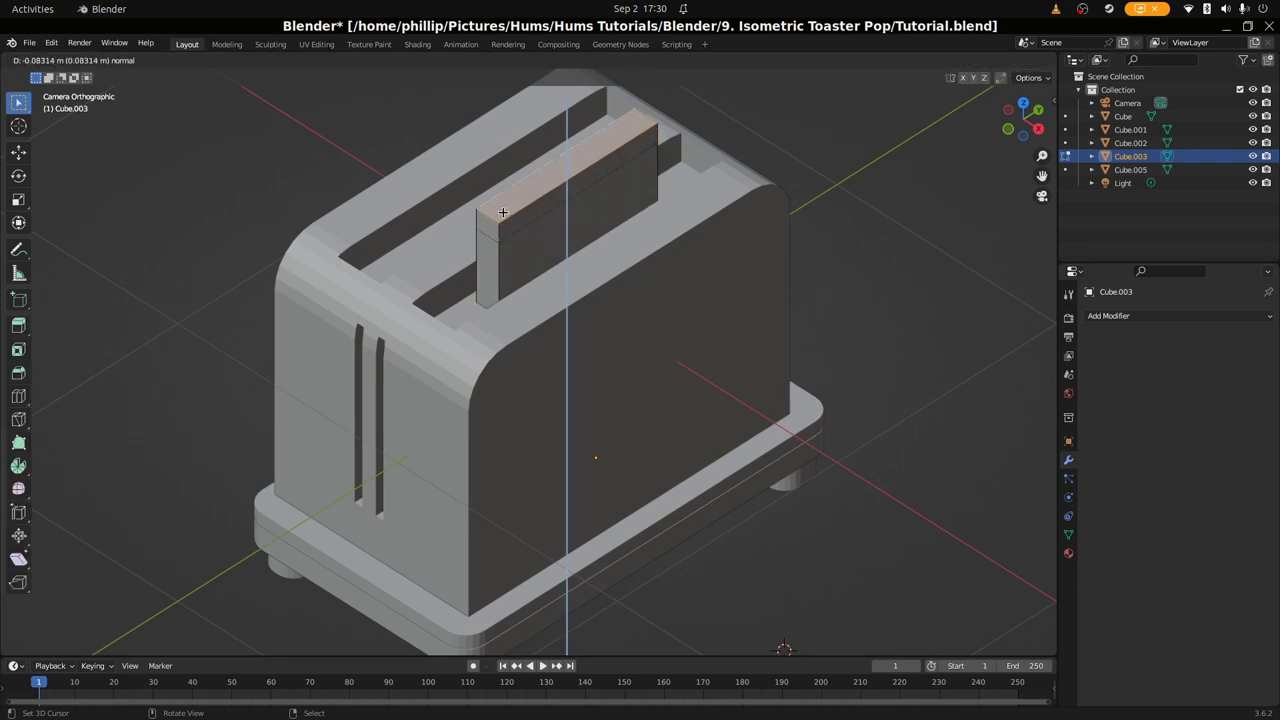
pyautogui.click(506, 216)
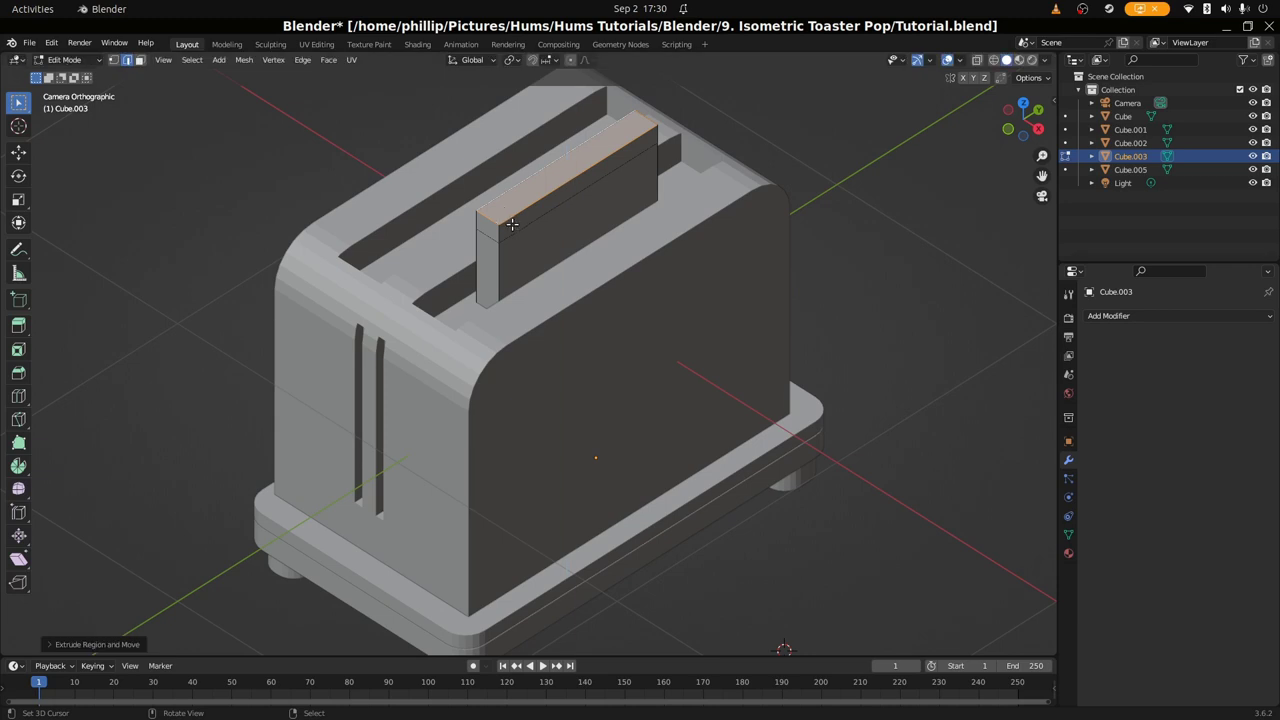
pyautogui.press('e')
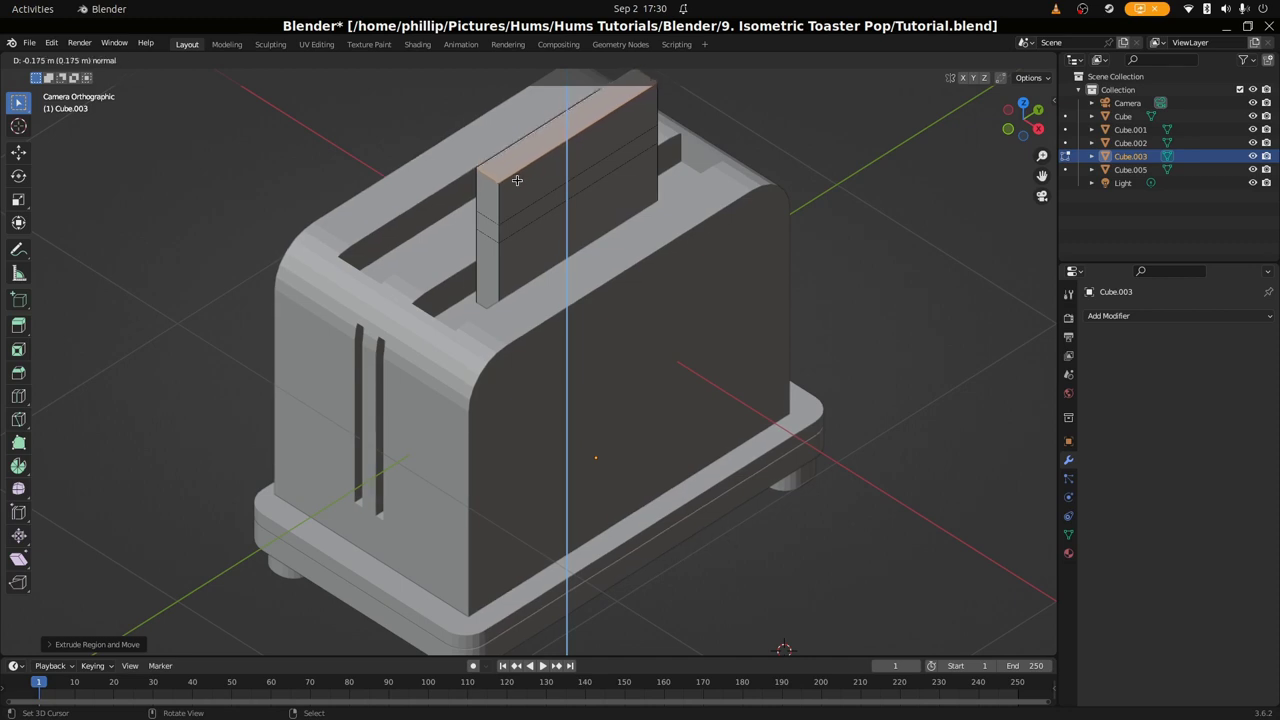
pyautogui.click(517, 180)
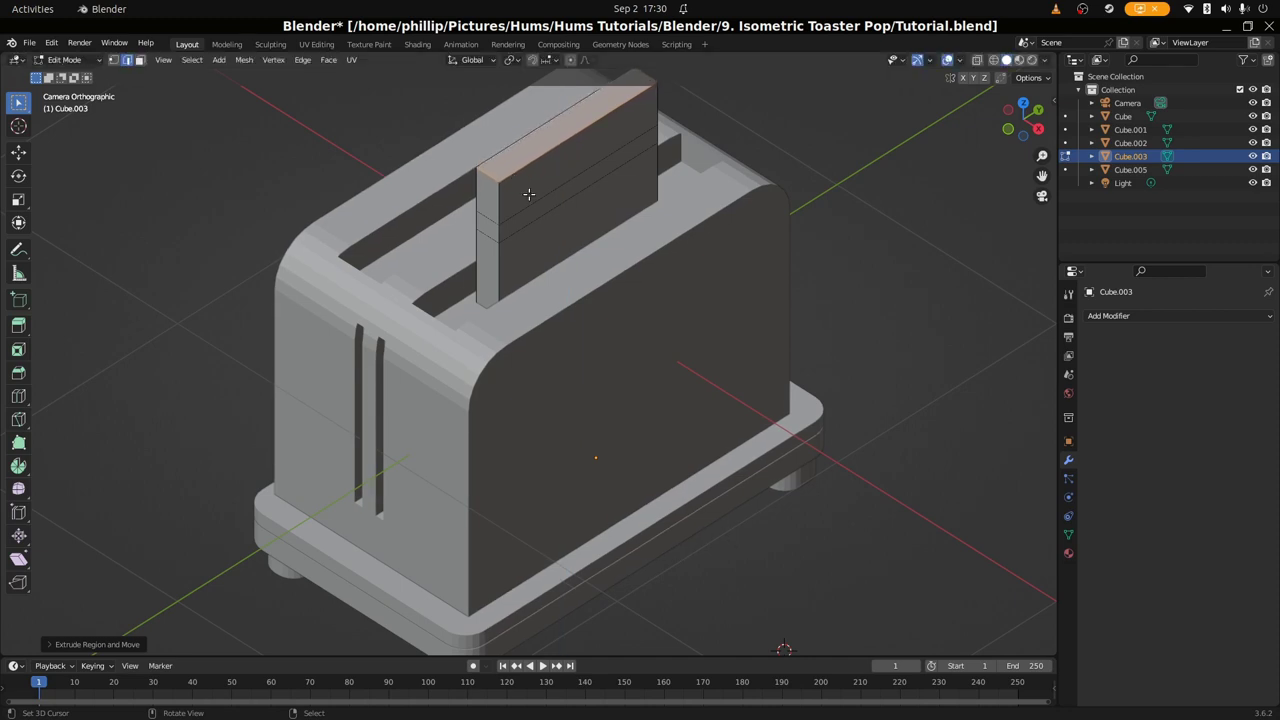
# Bevel the slice's top edges, currently 0.705 m wide with 5 segments
pyautogui.press('KP_0')
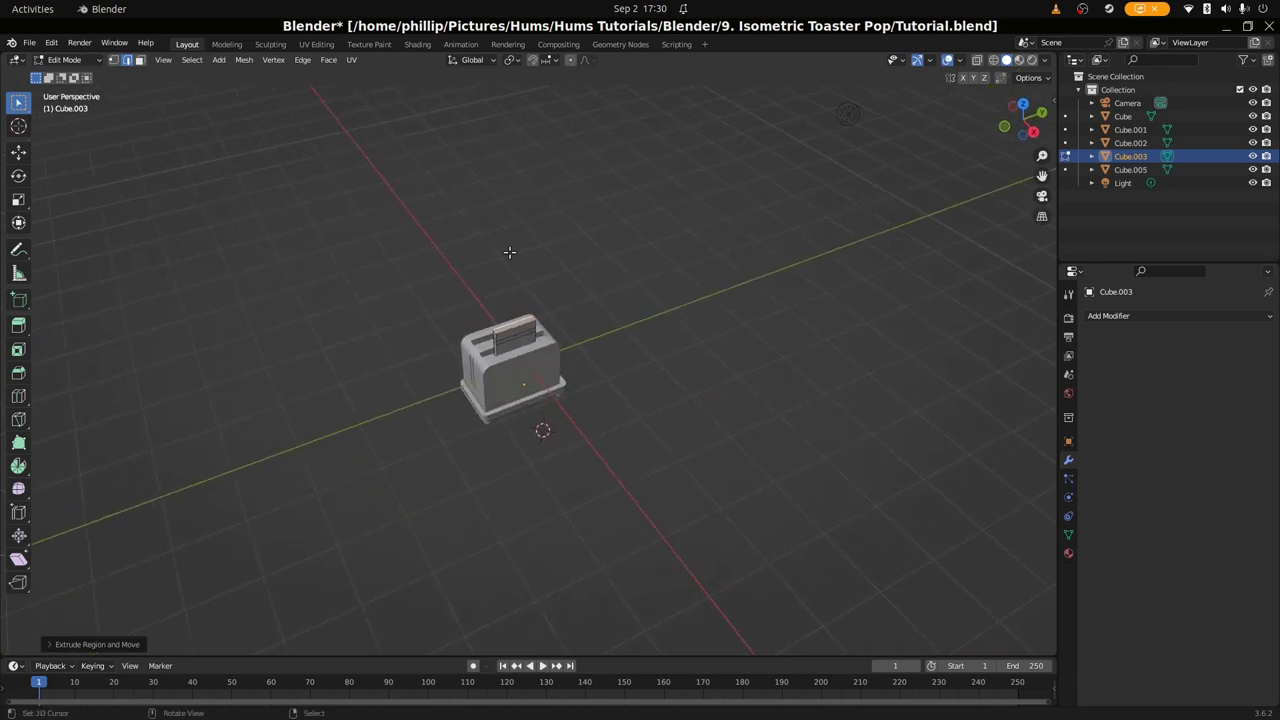
pyautogui.press('KP_0')
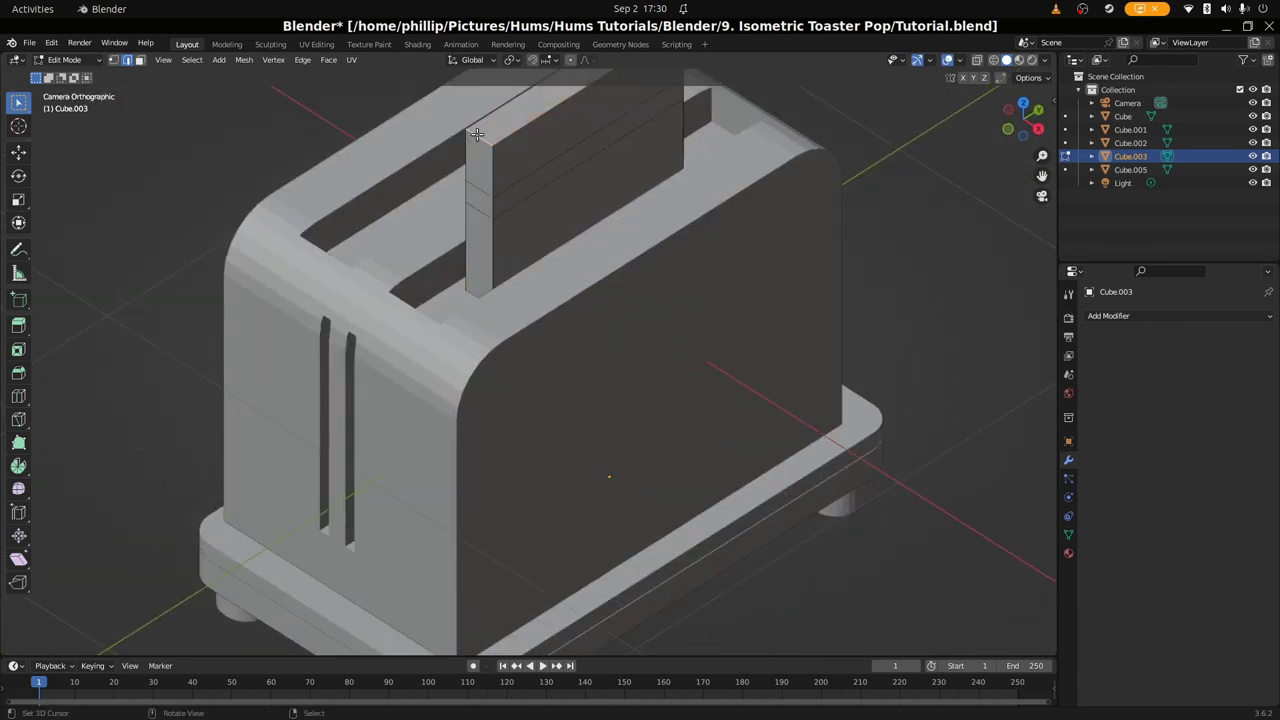
pyautogui.keyDown('shift'); pyautogui.moveTo(531, 245); pyautogui.dragTo(491, 276, button='middle'); pyautogui.keyUp('shift')
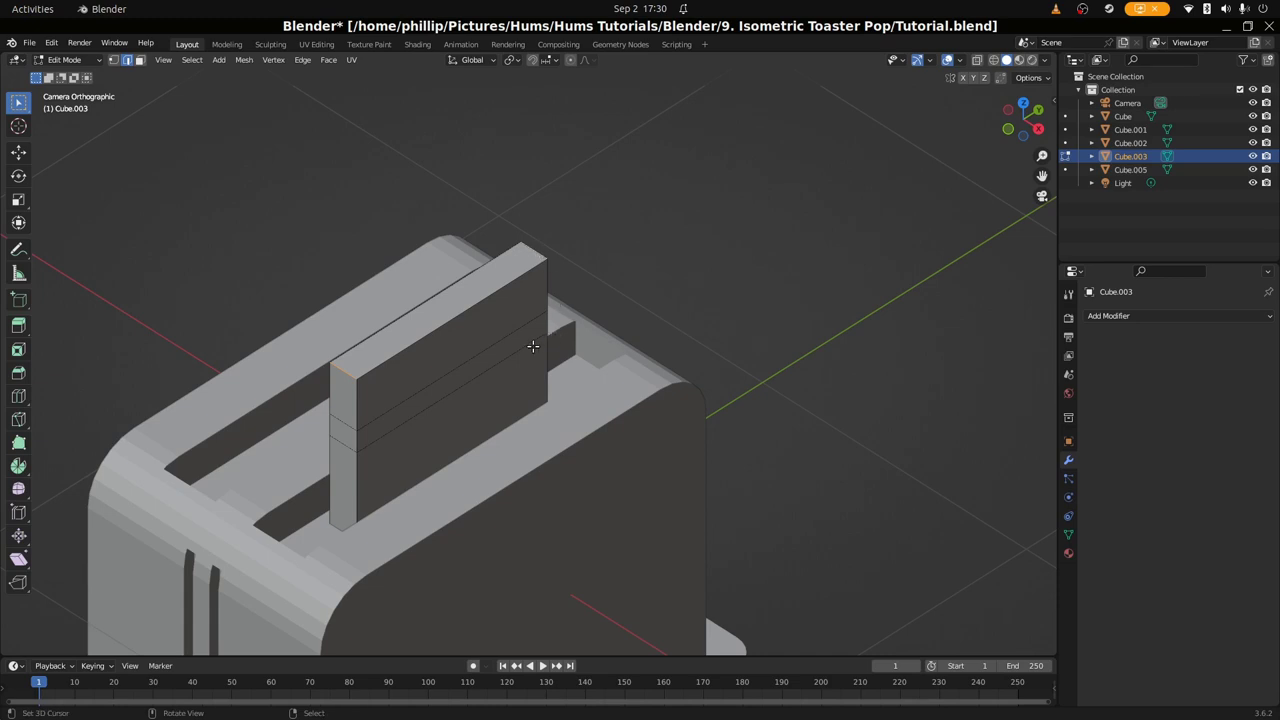
pyautogui.hotkey('ctrl', 'b')
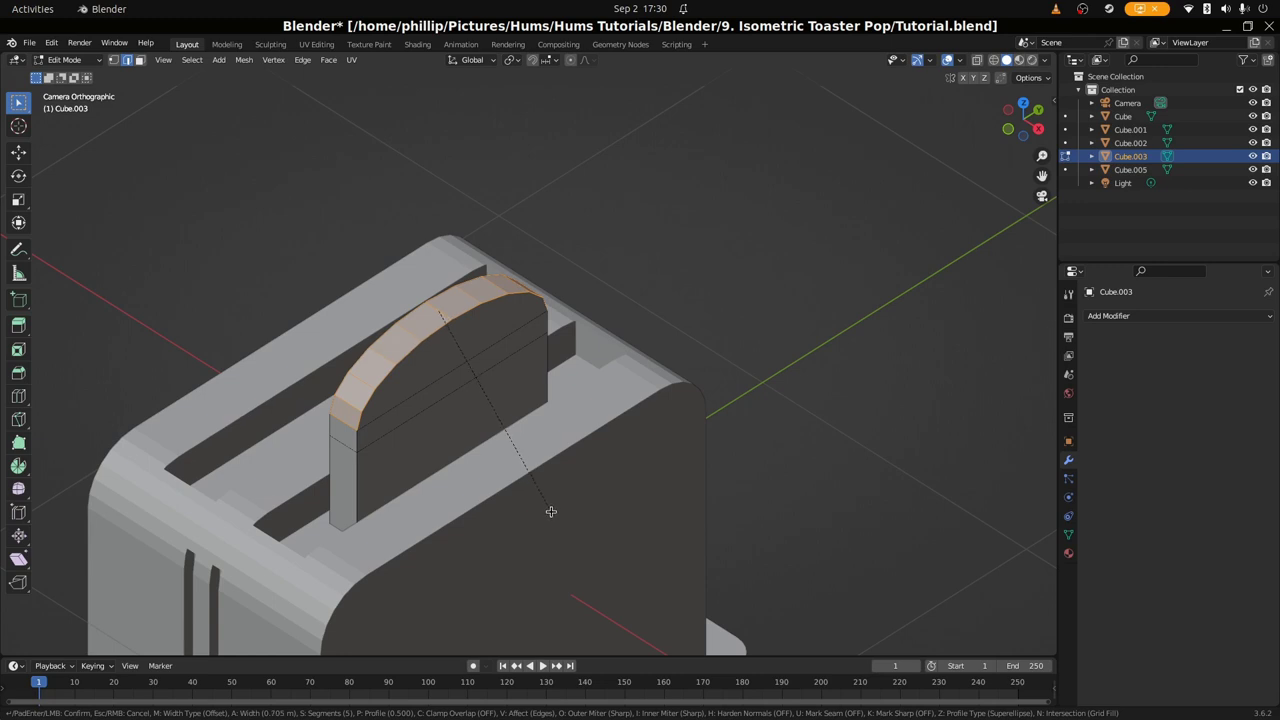
# Apply the 5-segment bevel on the slice top and check it from the front
pyautogui.click(551, 511)
pyautogui.press('KP_0')
pyautogui.scroll(4, 530, 324)
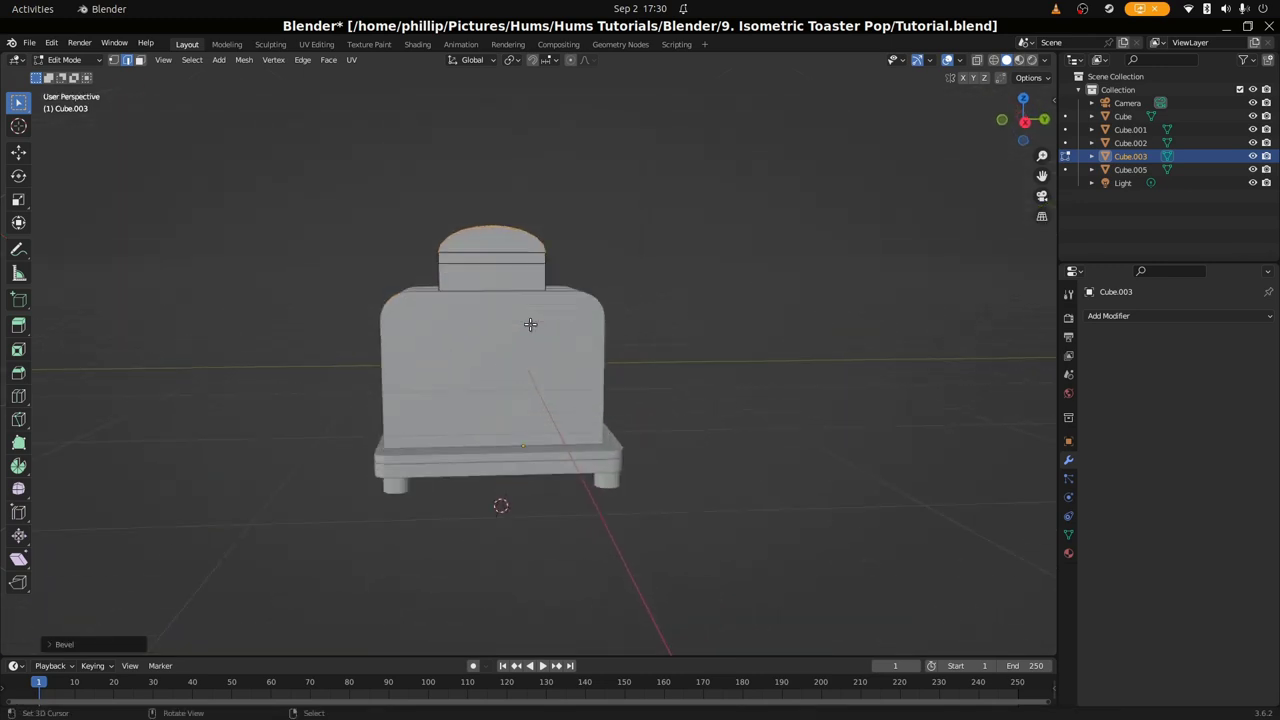
pyautogui.scroll(3, 515, 320)
# Deselect the slice's geometry and orbit around the toaster to inspect the rounded crust
pyautogui.press('Tab')
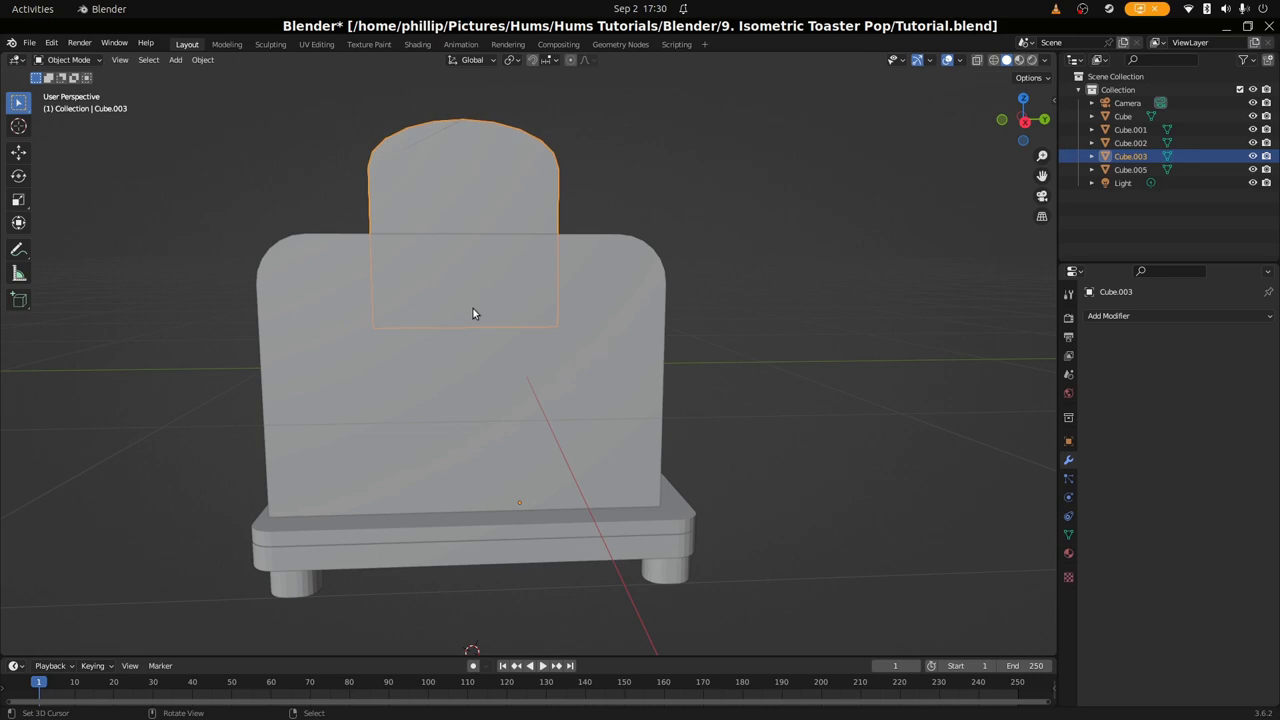
pyautogui.press('KP_0')
pyautogui.scroll(2, 401, 417)
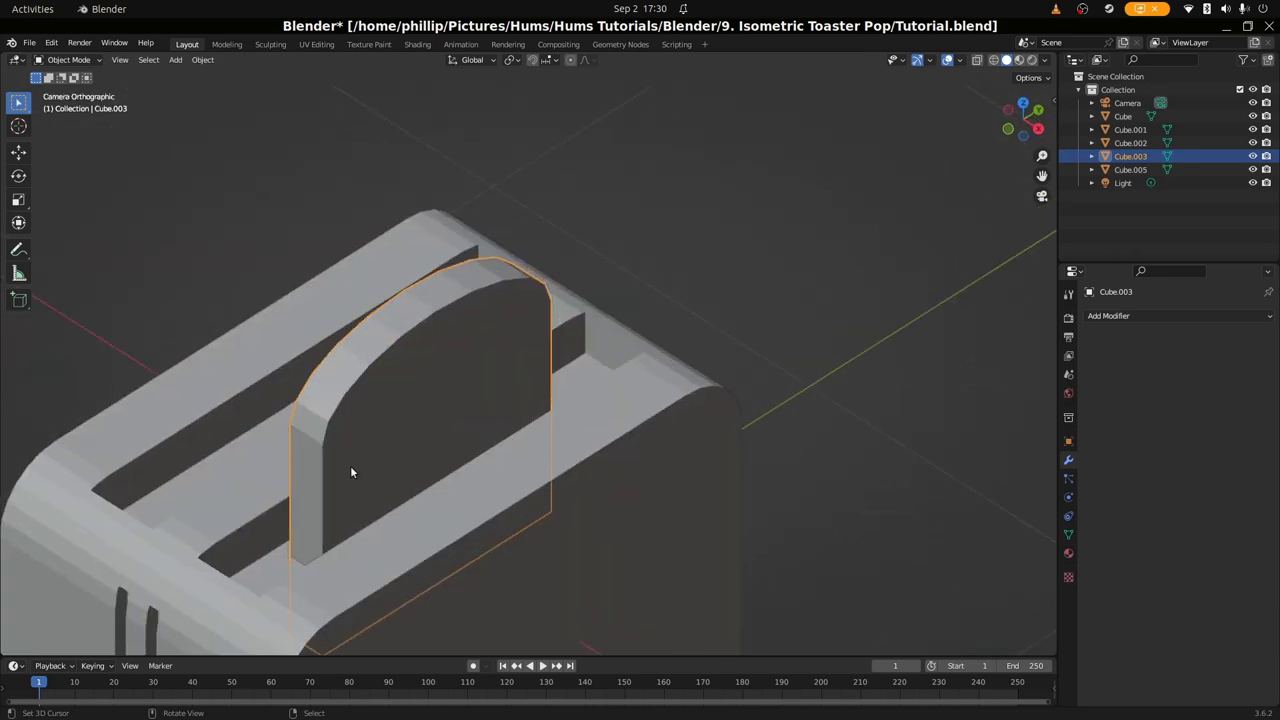
pyautogui.press('Tab')
pyautogui.hotkey('alt', 'a')
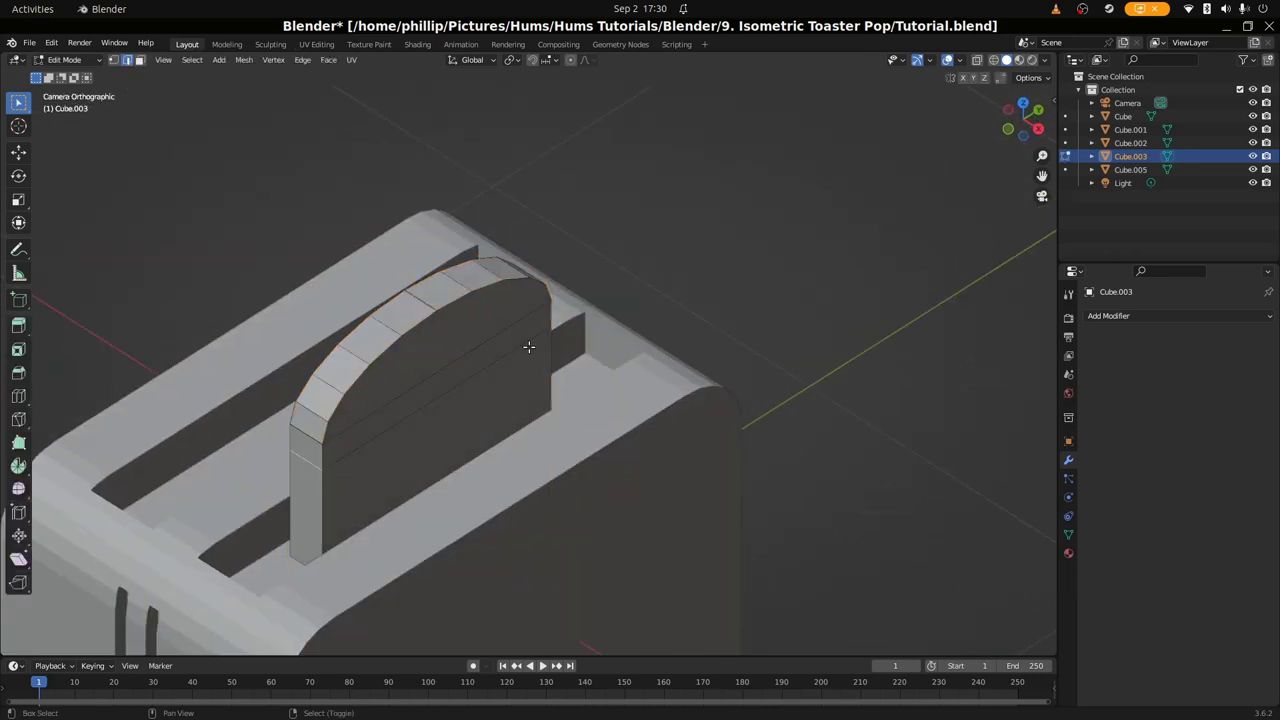
pyautogui.moveTo(540, 335); pyautogui.dragTo(354, 326, button='middle')
pyautogui.scroll(3, 543, 347)
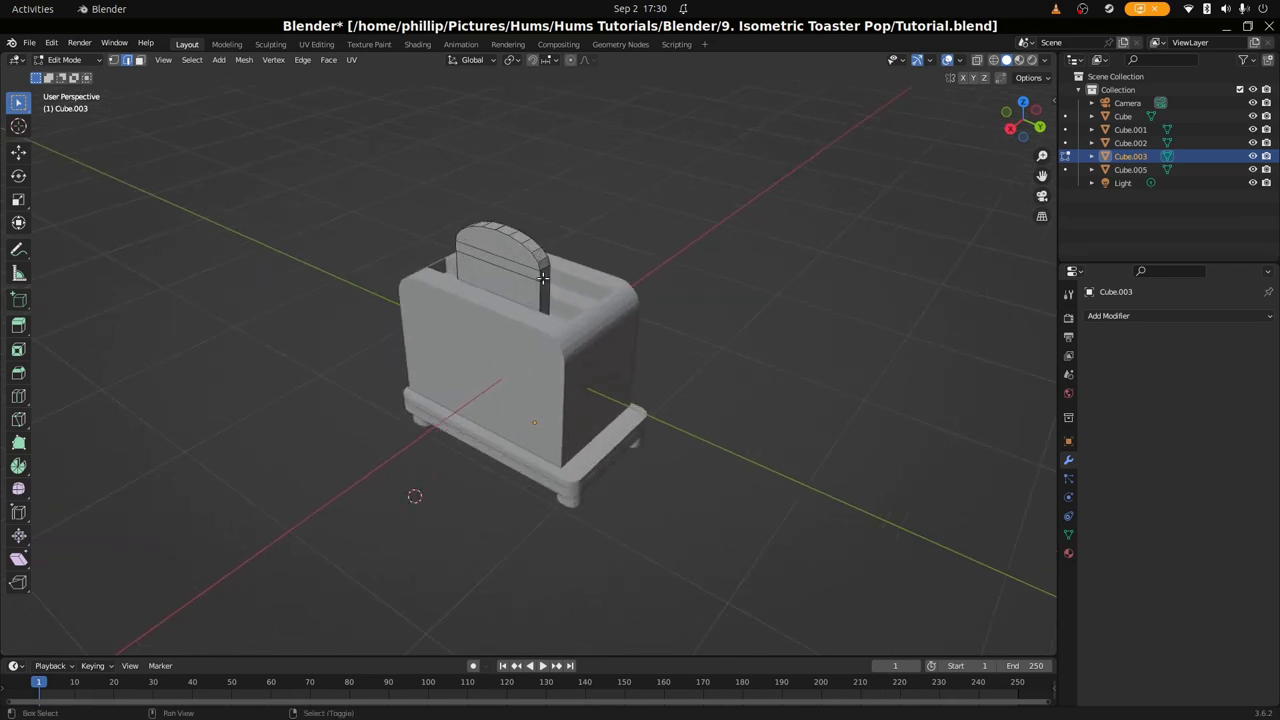
pyautogui.moveTo(542, 278); pyautogui.dragTo(612, 307, button='middle')
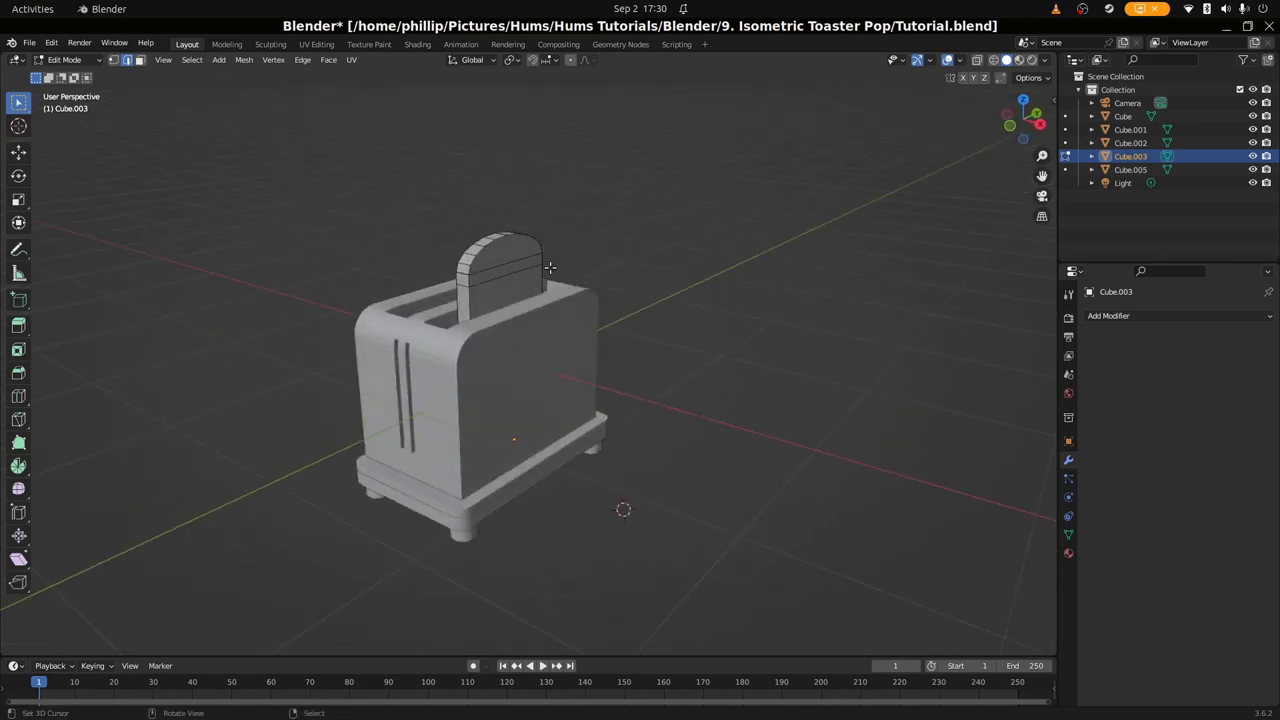
# Scale the toast slice to about 0.89 along Y so it fits inside the slot
pyautogui.press('KP_0')
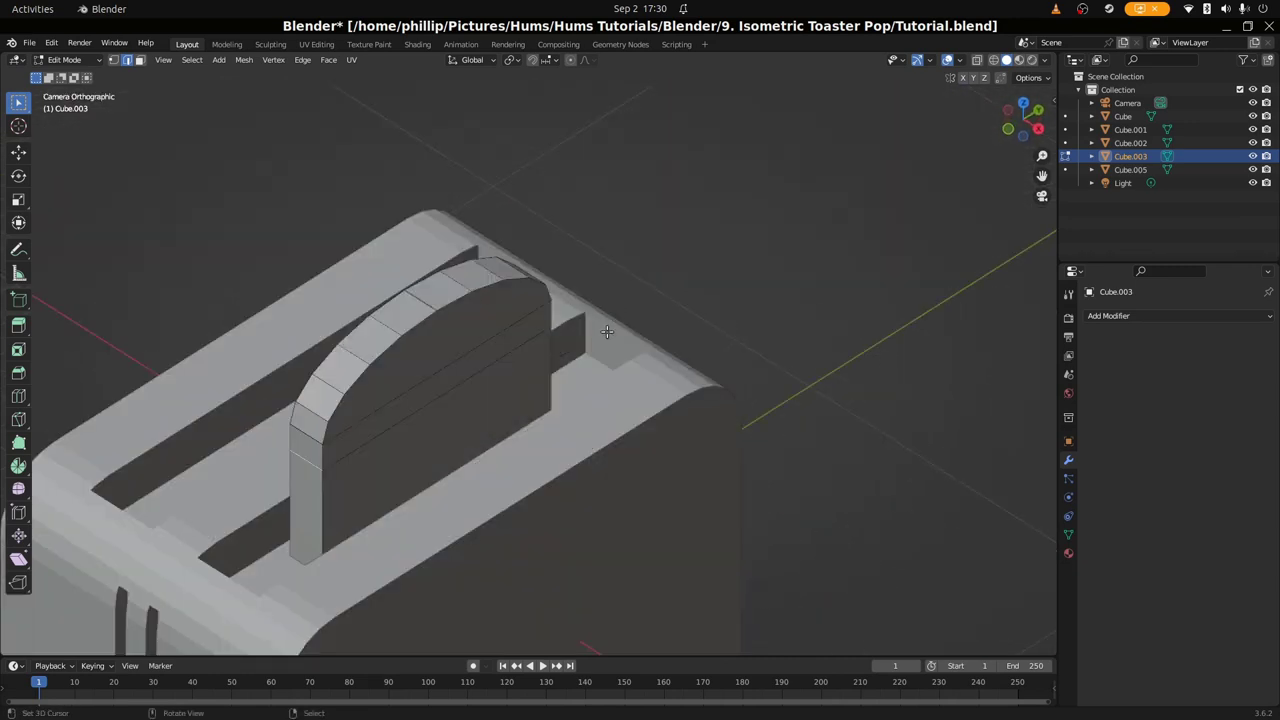
pyautogui.press('g')
pyautogui.press('z')
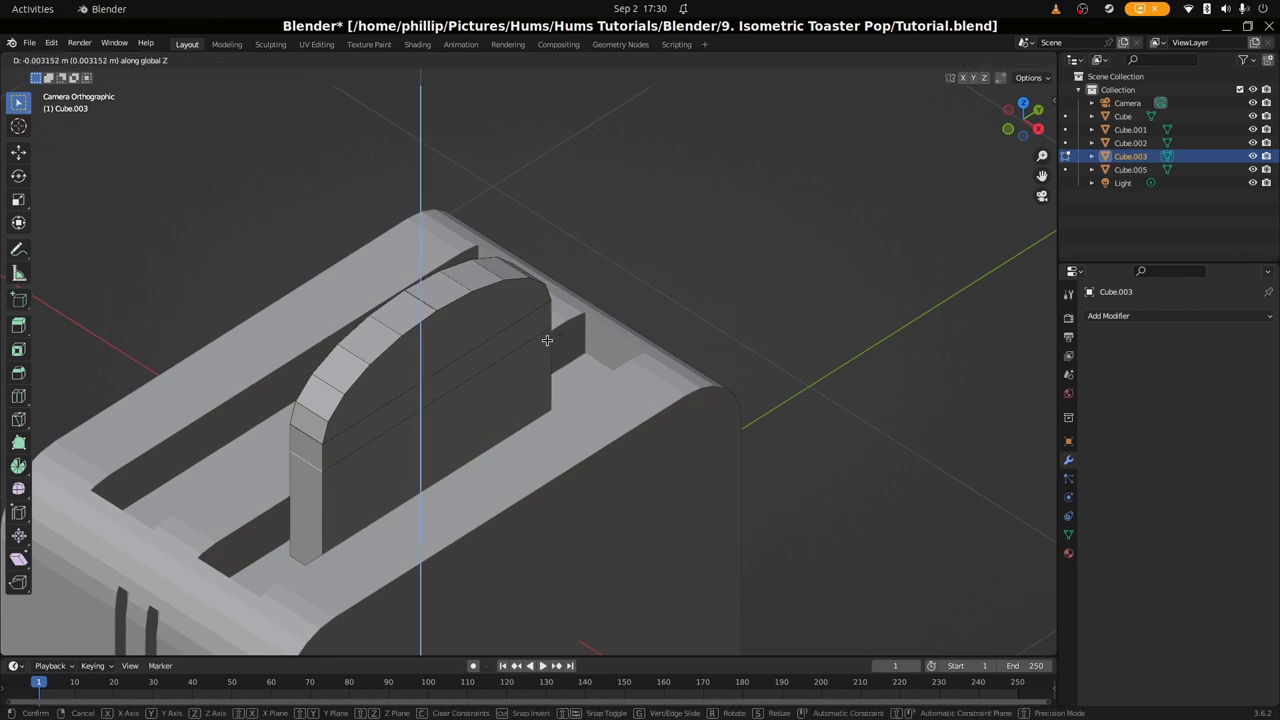
pyautogui.press('Escape')
pyautogui.press('g')
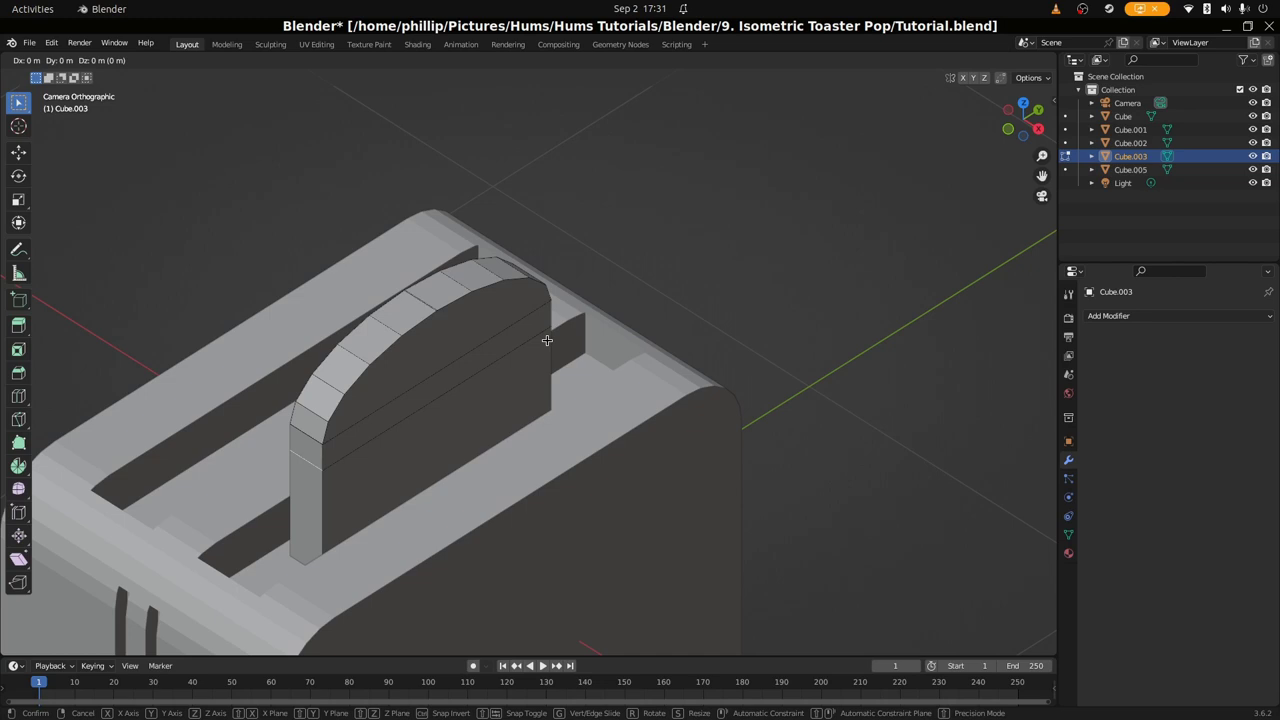
pyautogui.press('s')
pyautogui.press('z')
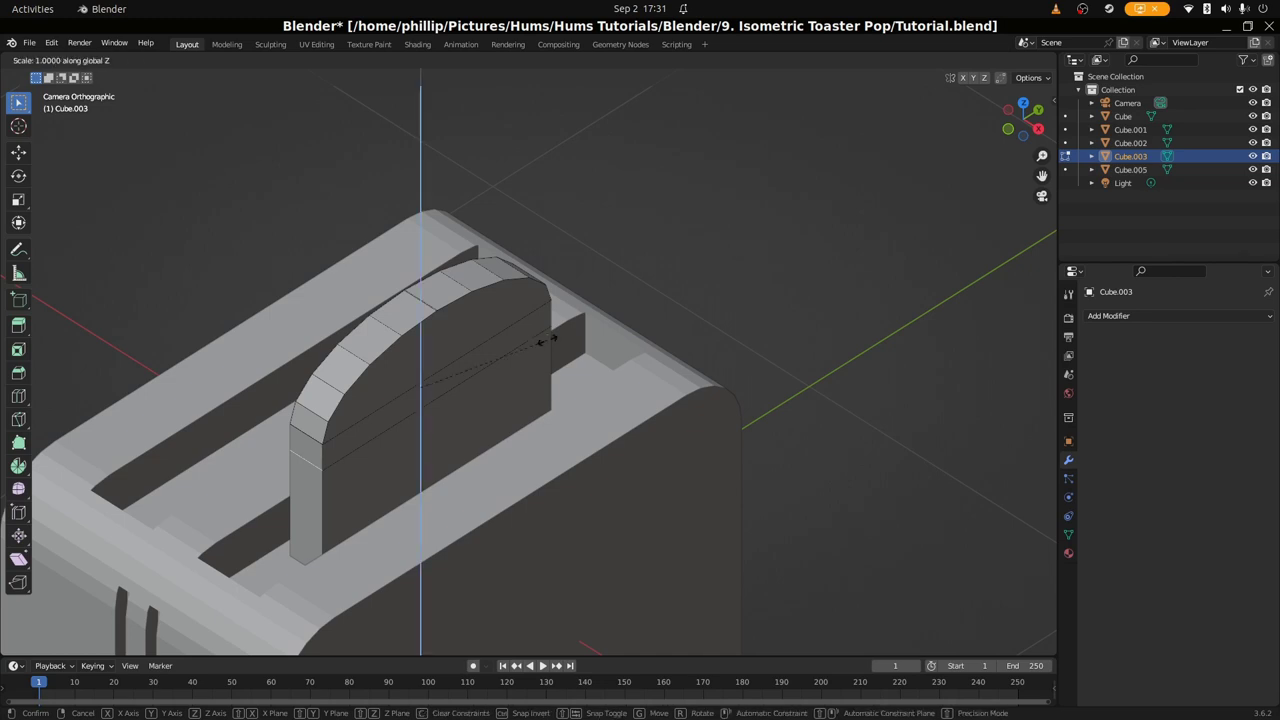
pyautogui.press('y')
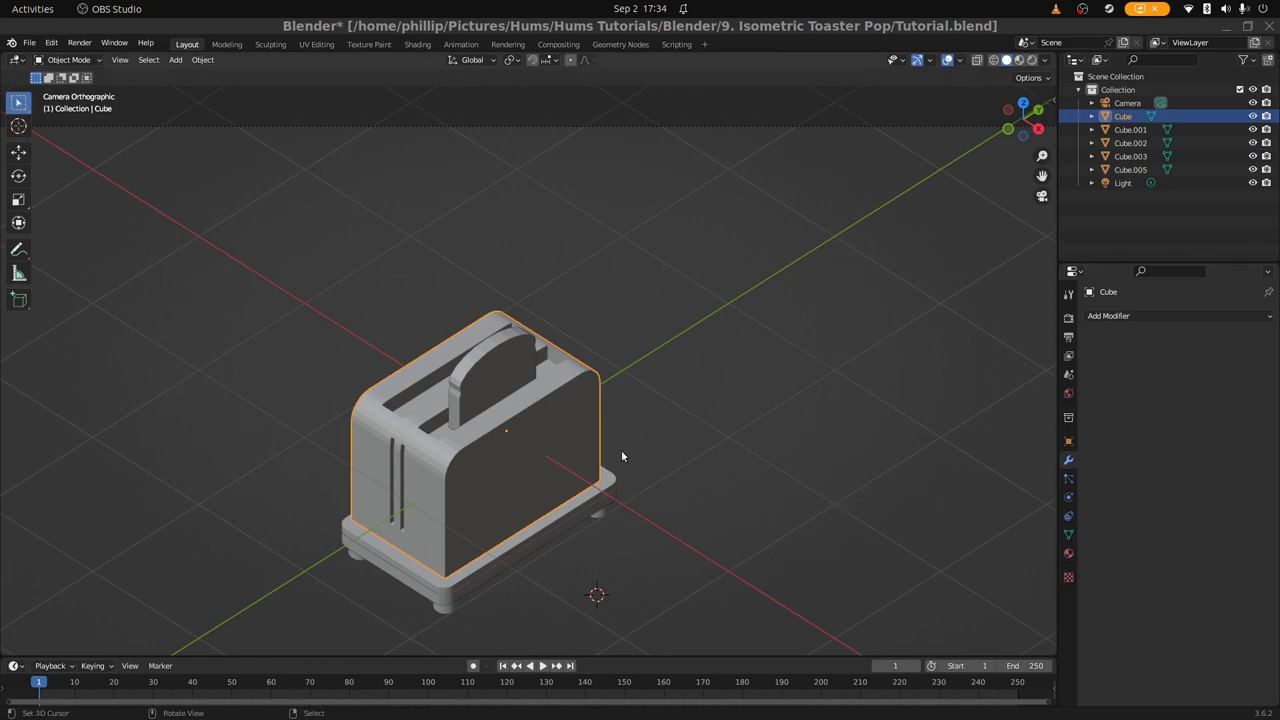
pyautogui.scroll(4, 621, 450)
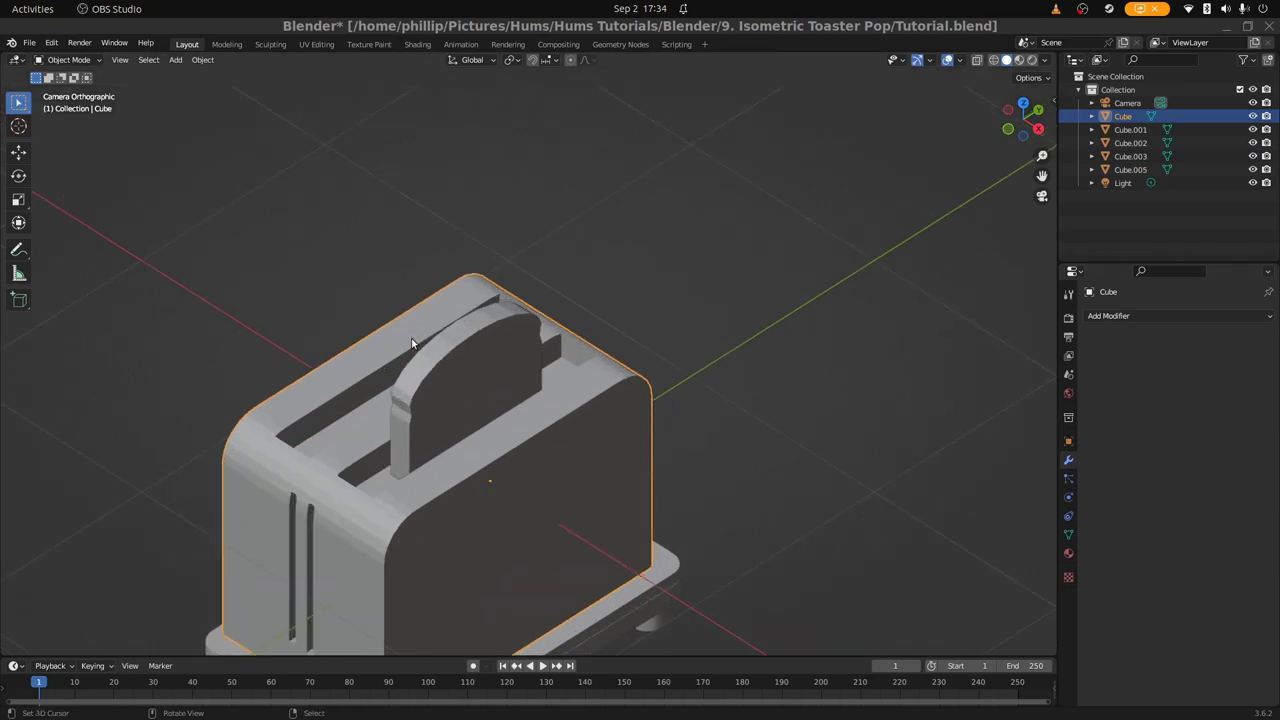
pyautogui.click(446, 378)
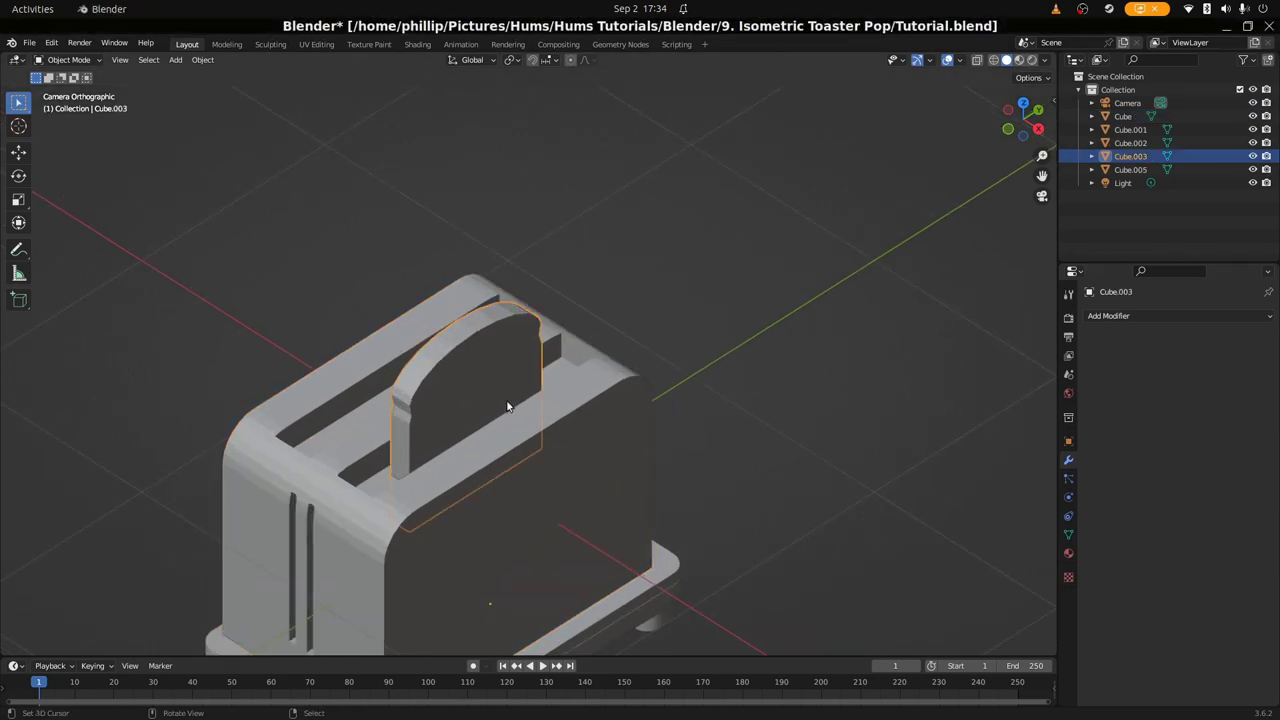
# Duplicate the toast slice as Cube.004, shifted about 0.33 m along X into the second slot
pyautogui.hotkey('shift', 'd')
pyautogui.press('x')
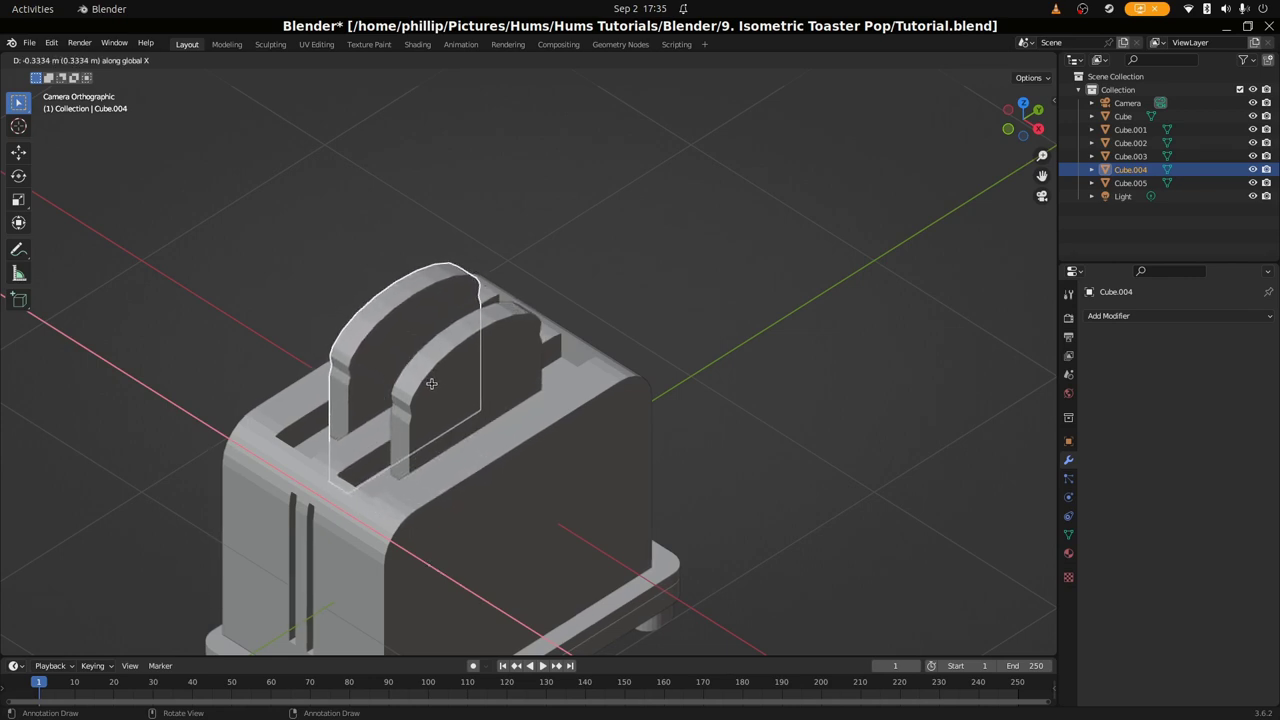
pyautogui.click(452, 410)
pyautogui.scroll(-2, 452, 410)
pyautogui.click(718, 433)
# Save the file and select the toaster body
pyautogui.scroll(2, 435, 437)
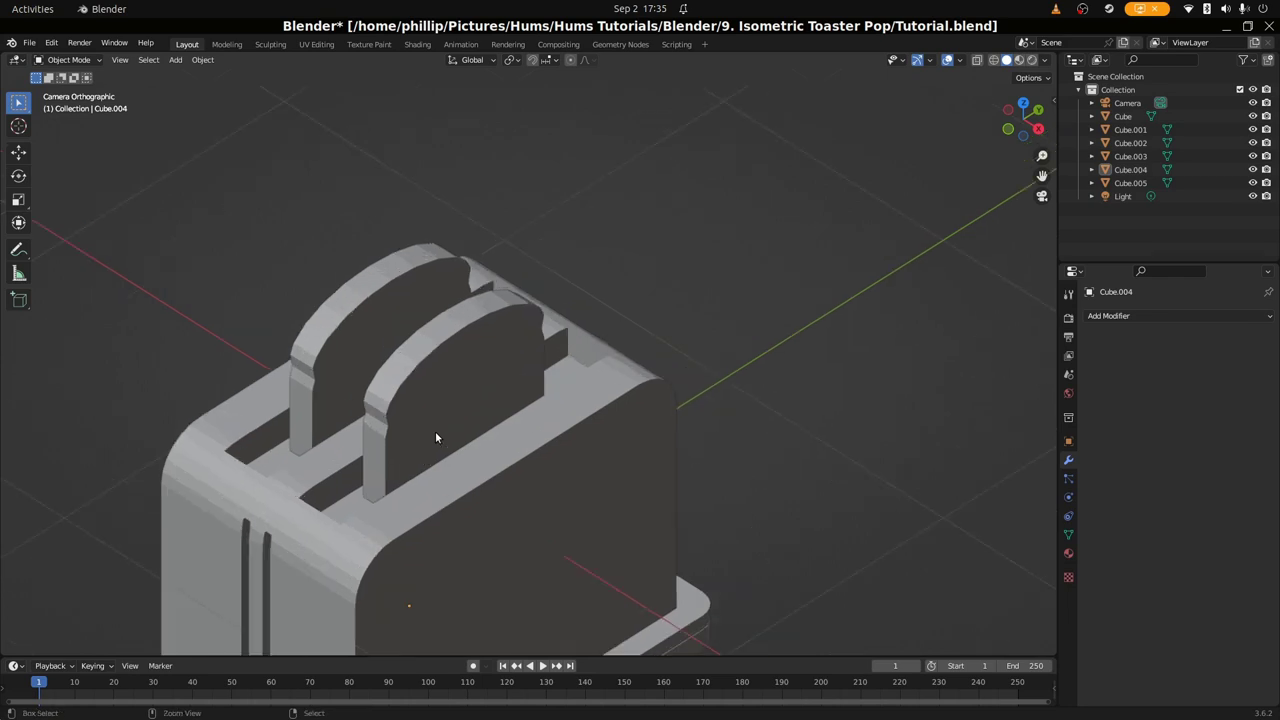
pyautogui.hotkey('ctrl', 's')
pyautogui.scroll(-3, 454, 437)
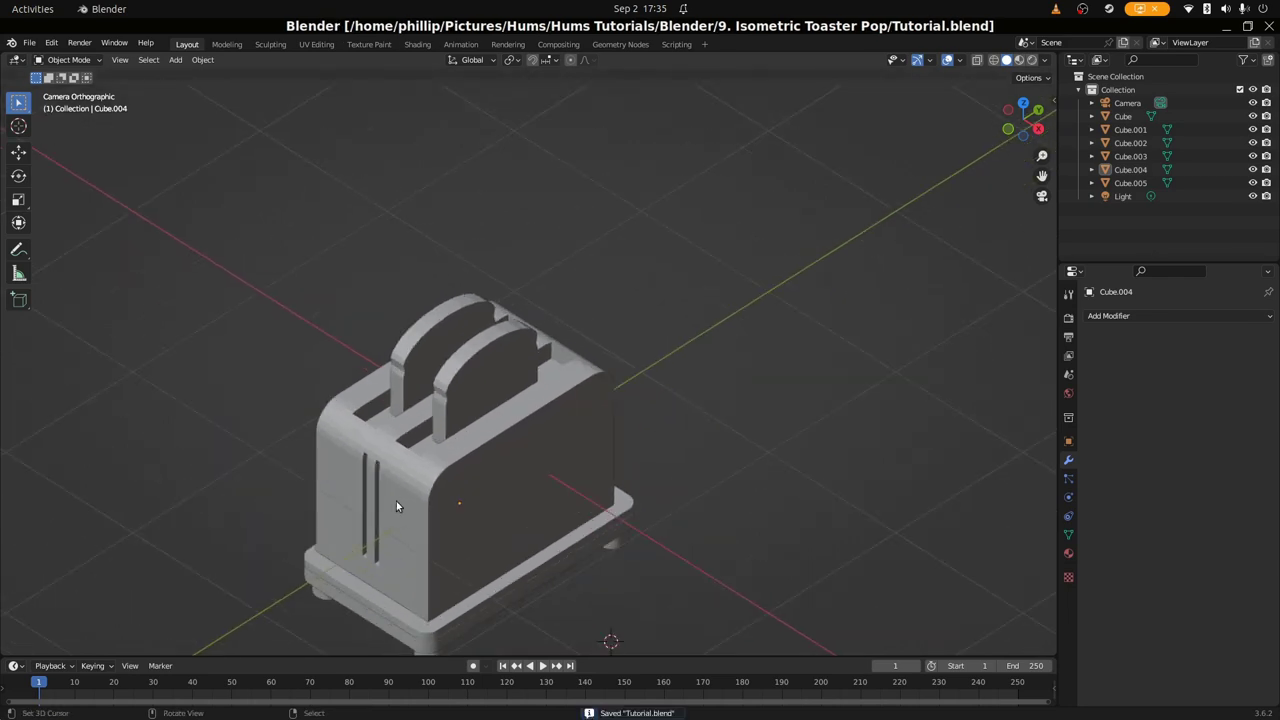
pyautogui.click(382, 532)
pyautogui.scroll(1, 369, 536)
pyautogui.press('Tab')
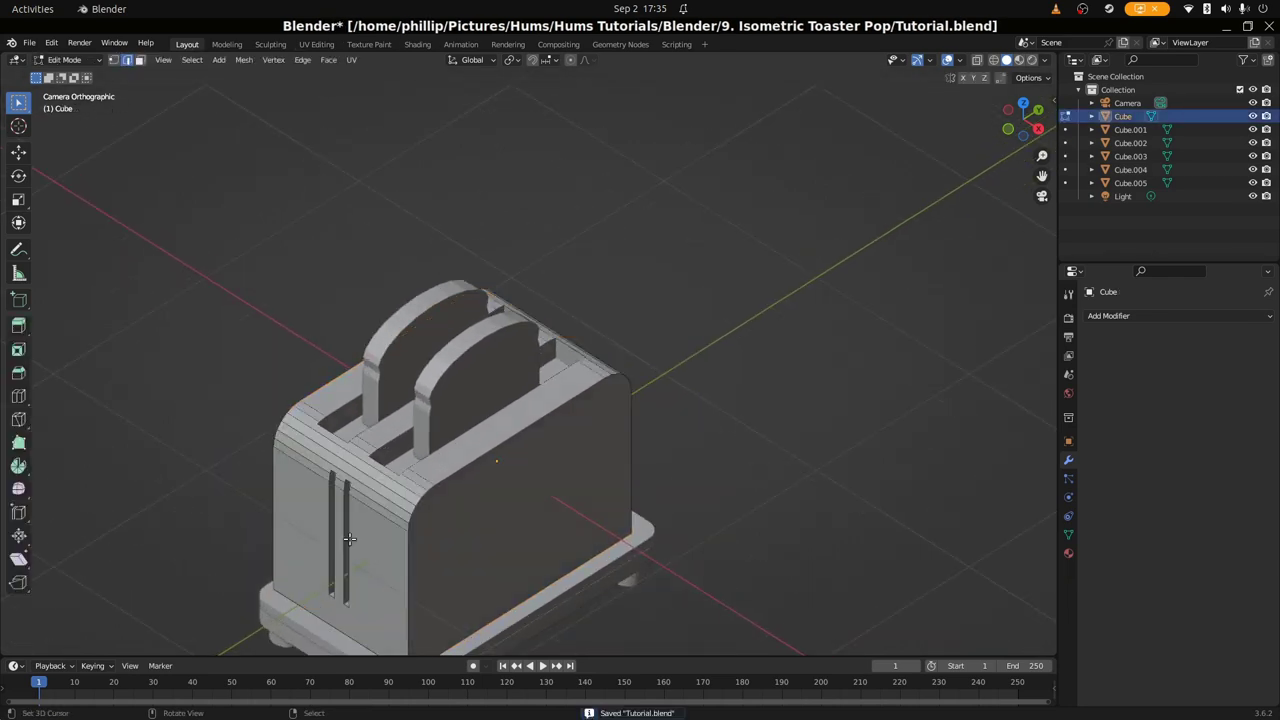
pyautogui.press('Tab')
pyautogui.press('Tab')
pyautogui.press('Tab')
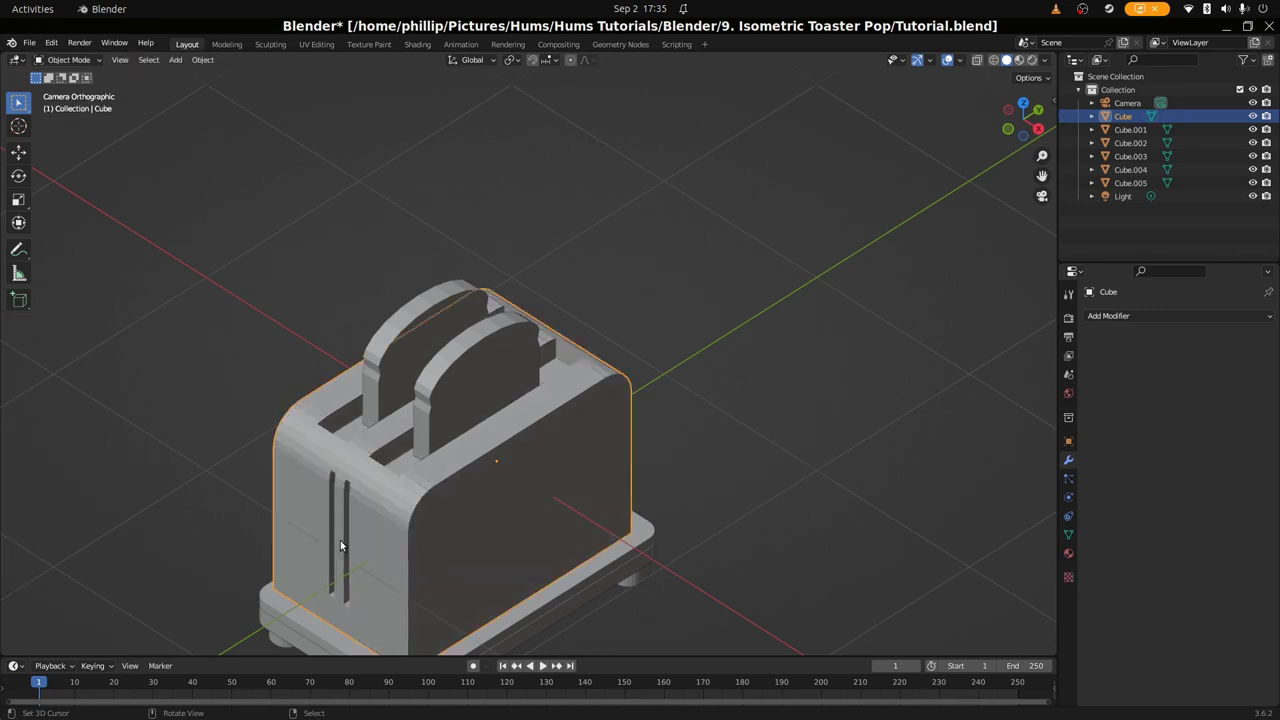
# In Edit Mode, select the edges of the vertical lever slot on the toaster's end
pyautogui.moveTo(342, 540); pyautogui.dragTo(540, 388, button='middle')
pyautogui.scroll(3, 540, 388)
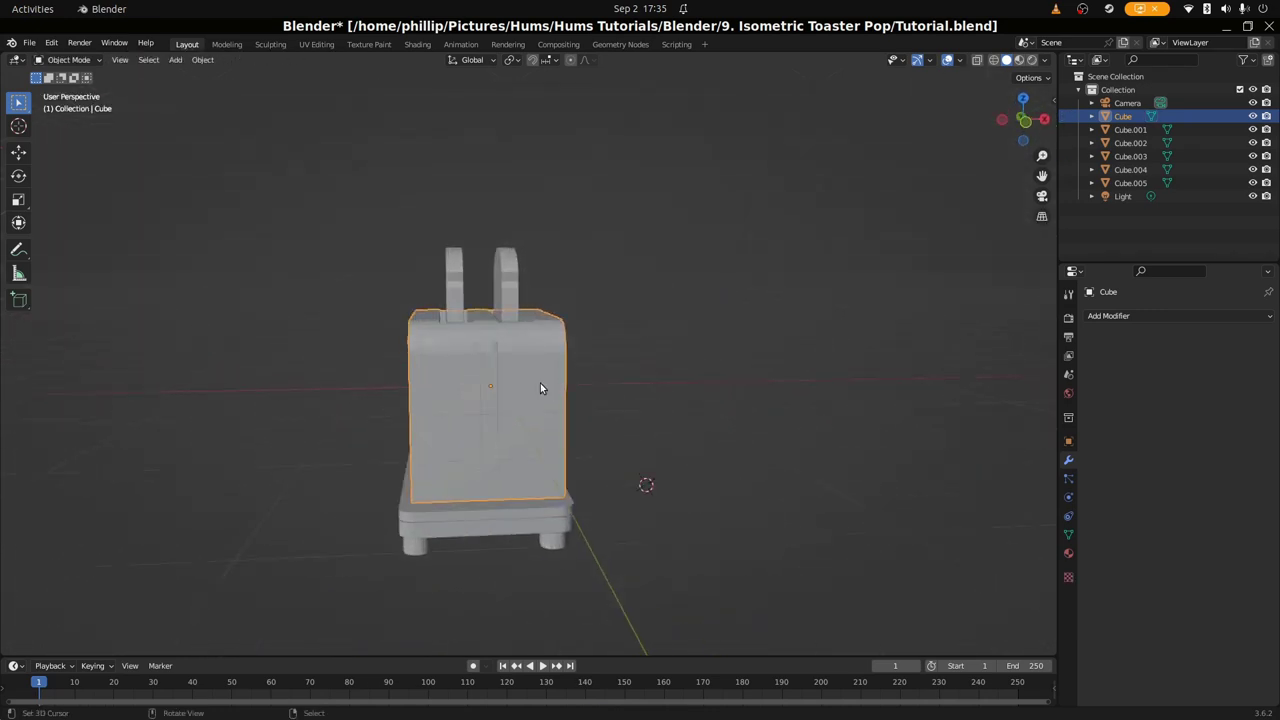
pyautogui.scroll(5, 540, 388)
pyautogui.moveTo(457, 420); pyautogui.dragTo(409, 400, button='middle')
pyautogui.press('Tab')
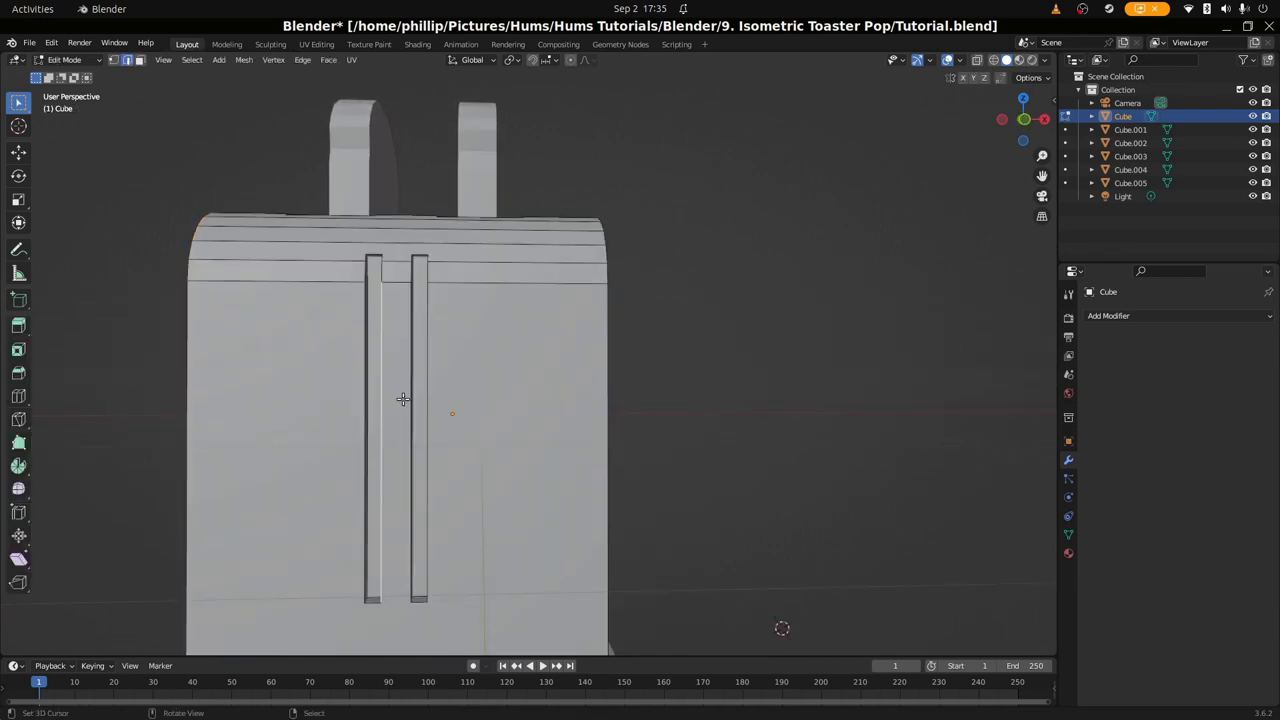
pyautogui.click(414, 424)
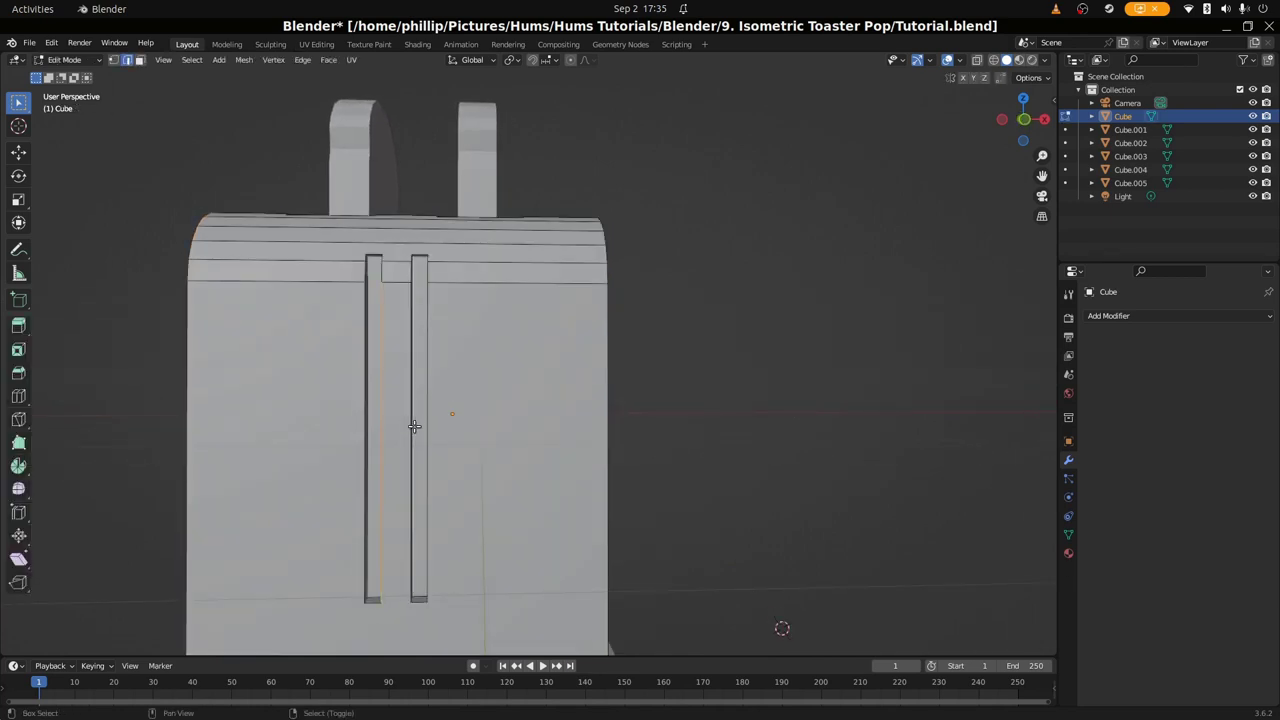
pyautogui.keyDown('shift'); pyautogui.click(404, 430); pyautogui.keyUp('shift')
# From the isometric camera view, snap the 3D cursor to the active slot edge
pyautogui.moveTo(385, 435); pyautogui.dragTo(467, 463, button='middle')
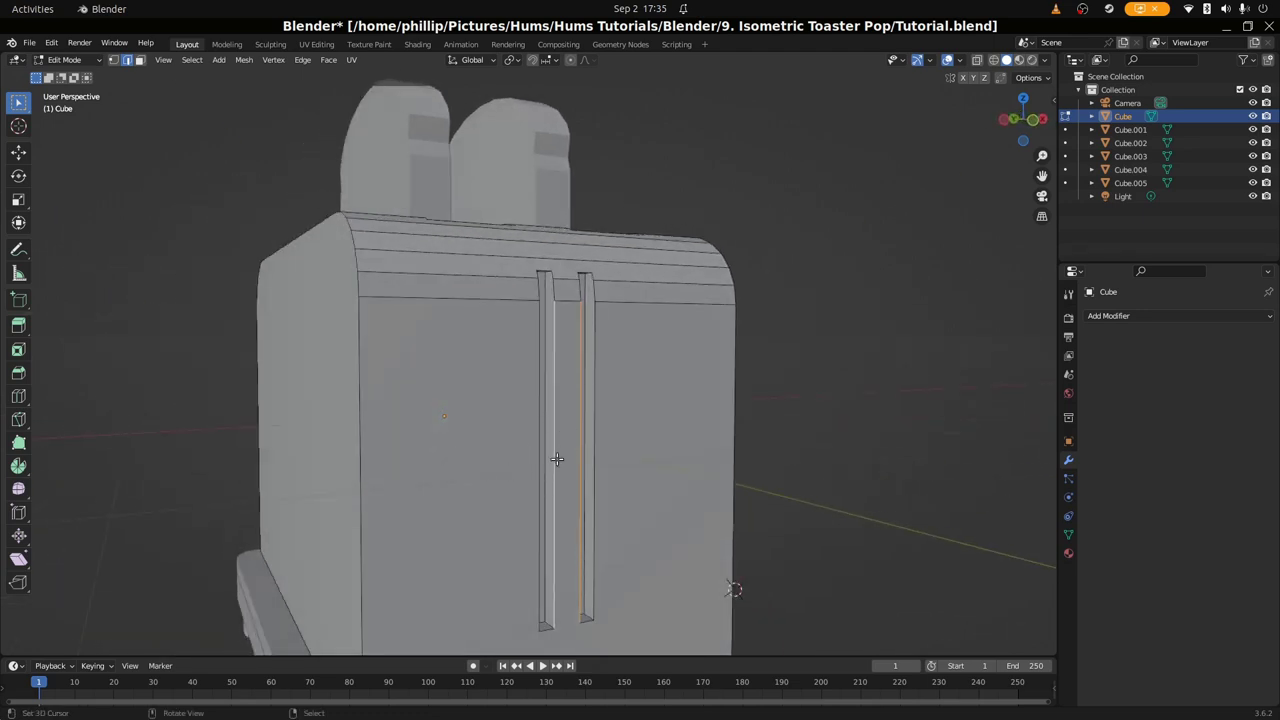
pyautogui.press('KP_0')
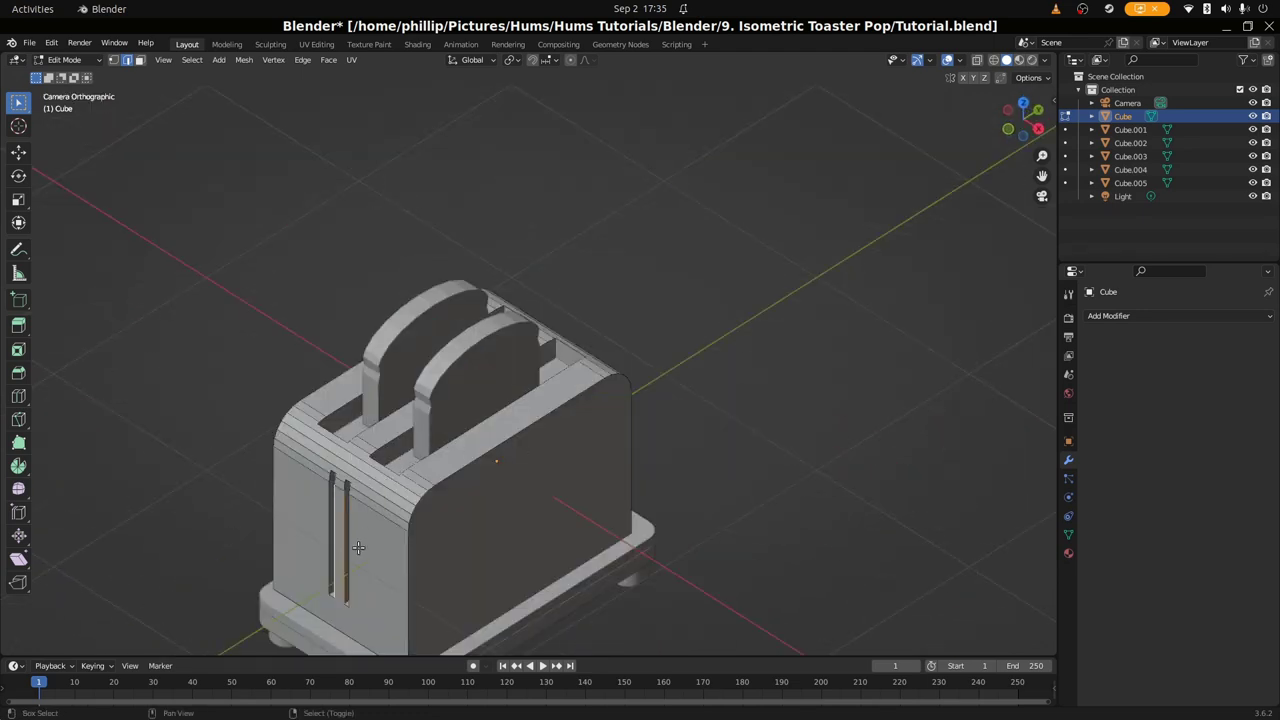
pyautogui.keyDown('shift'); pyautogui.moveTo(359, 548); pyautogui.dragTo(371, 479, button='middle'); pyautogui.keyUp('shift')
pyautogui.scroll(2, 371, 479)
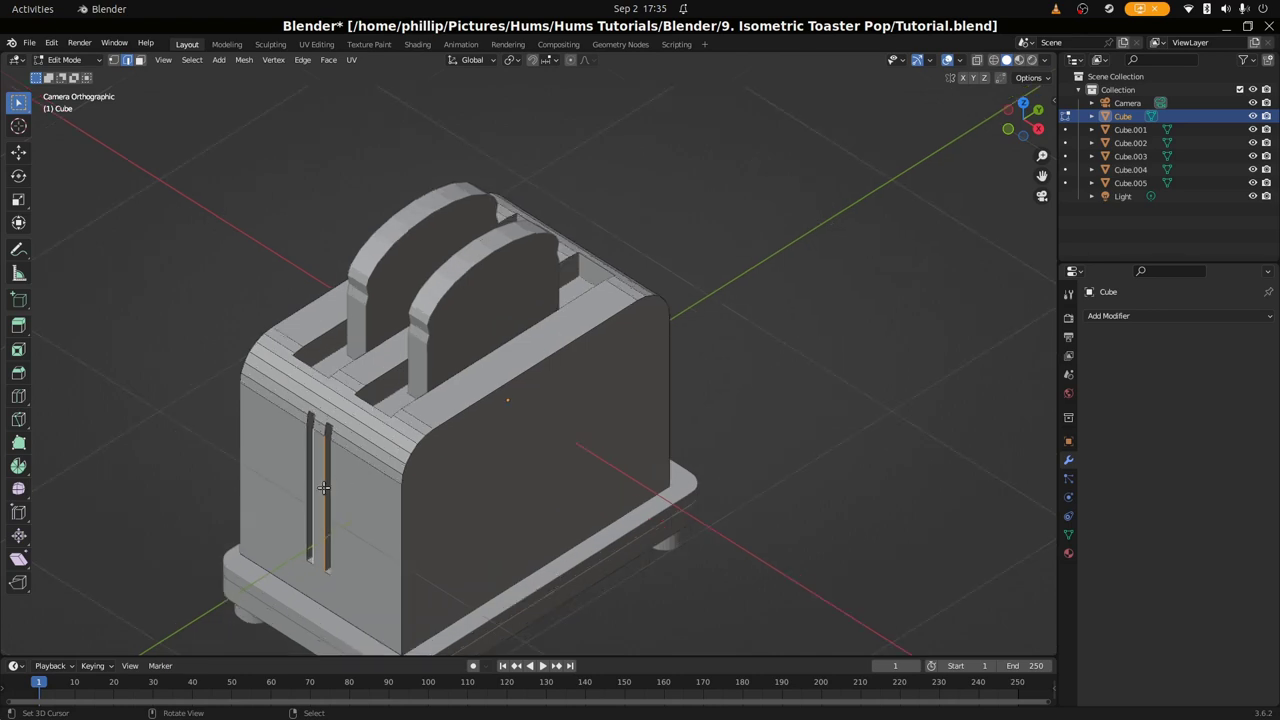
pyautogui.hotkey('shift', 's')
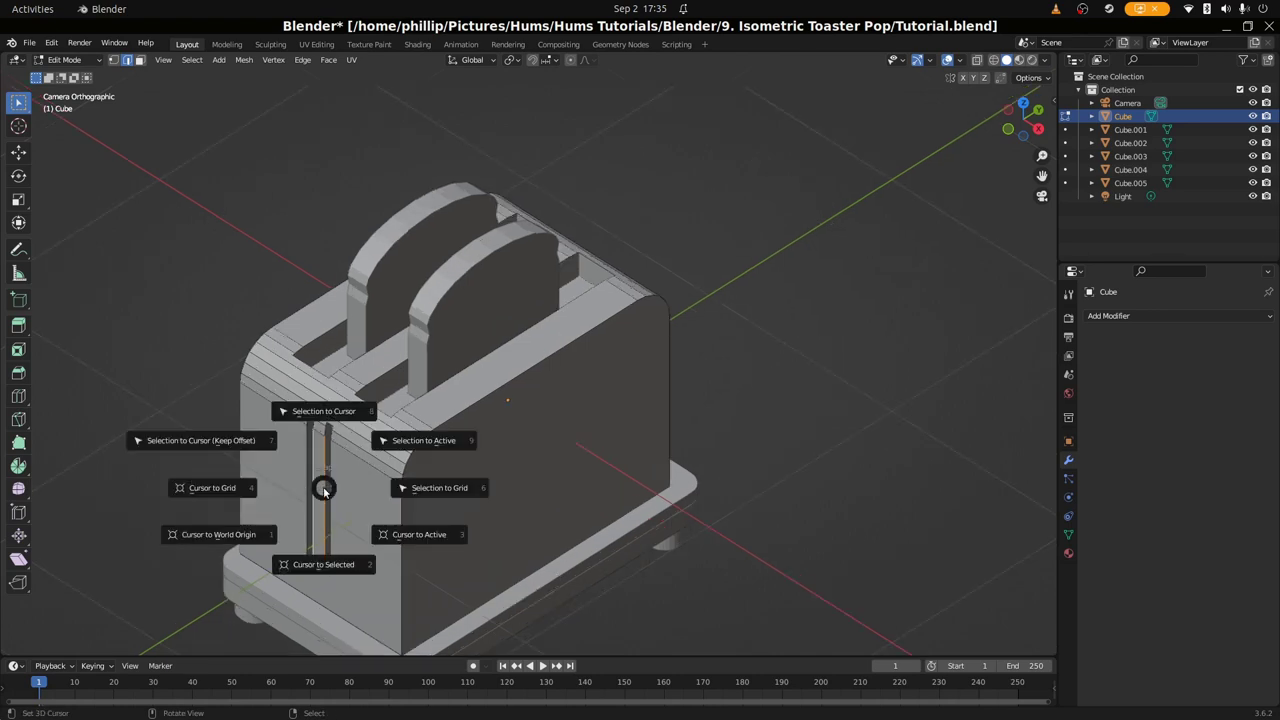
pyautogui.click(423, 540)
pyautogui.moveTo(423, 537); pyautogui.dragTo(423, 480, button='middle')
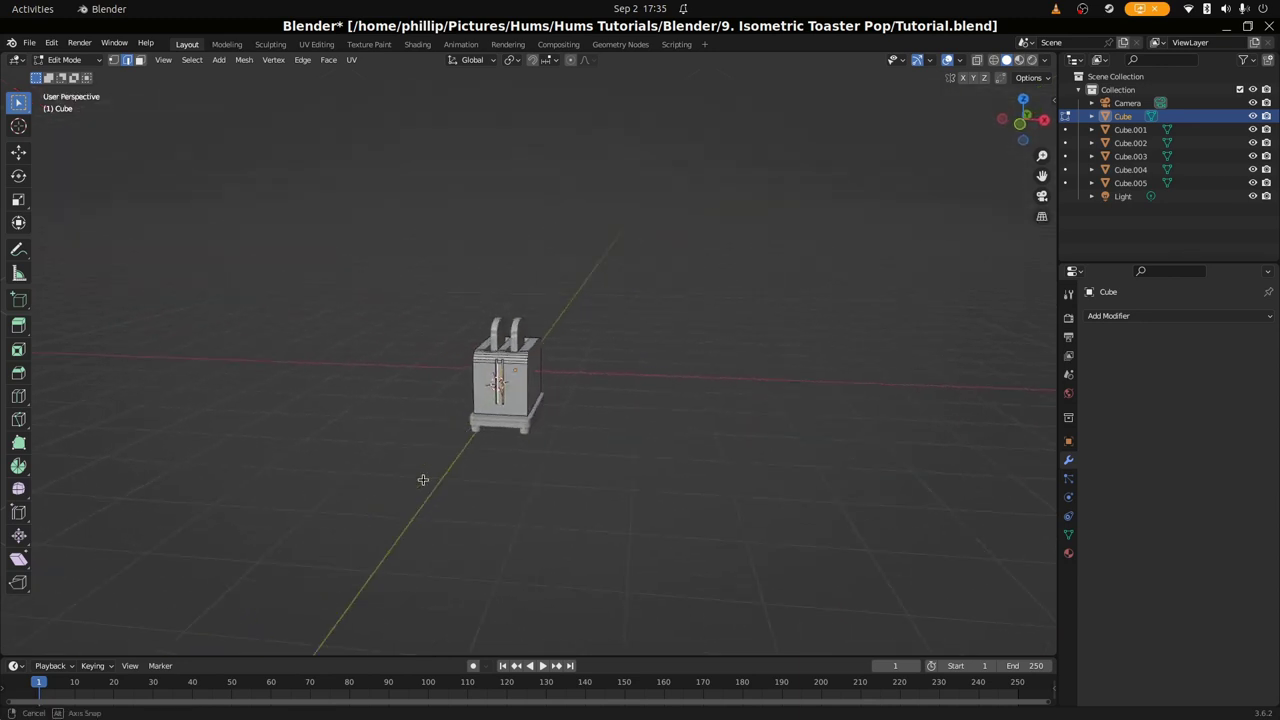
pyautogui.scroll(10, 423, 480)
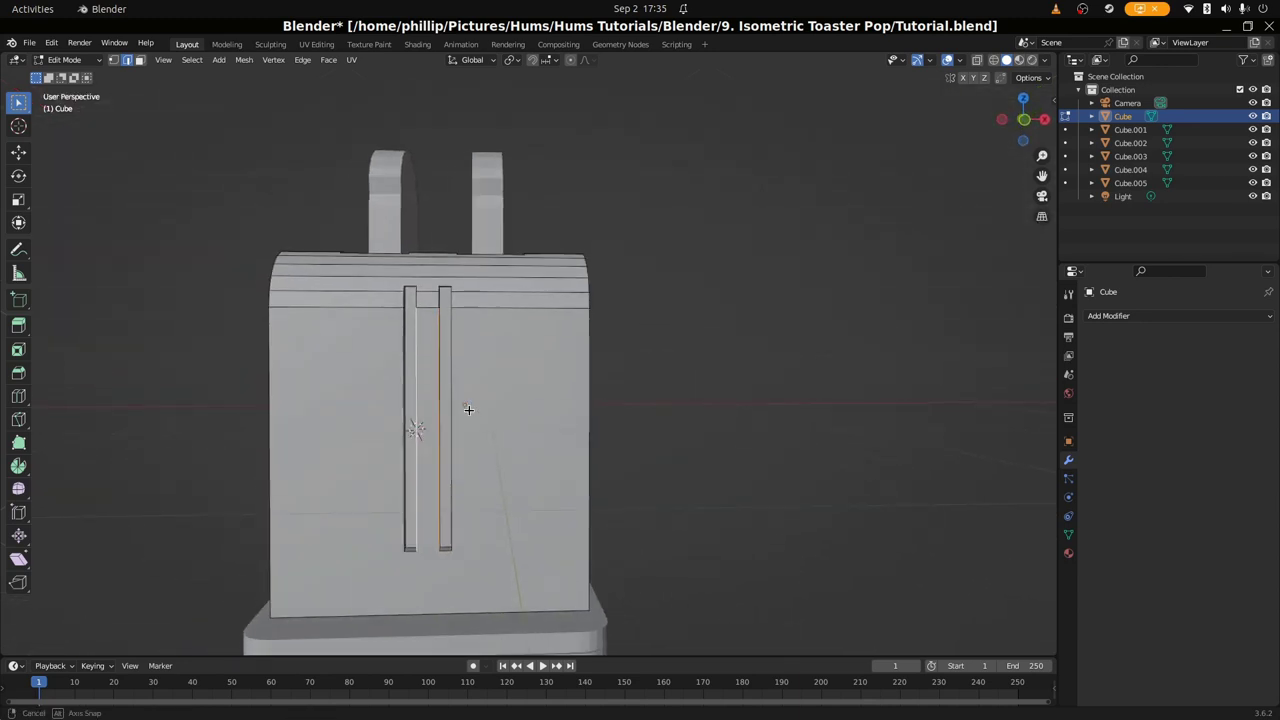
pyautogui.moveTo(466, 408); pyautogui.dragTo(457, 426, button='middle')
# Snap the 3D cursor onto the selected slot edge and return to Object Mode
pyautogui.hotkey('shift', 'a')
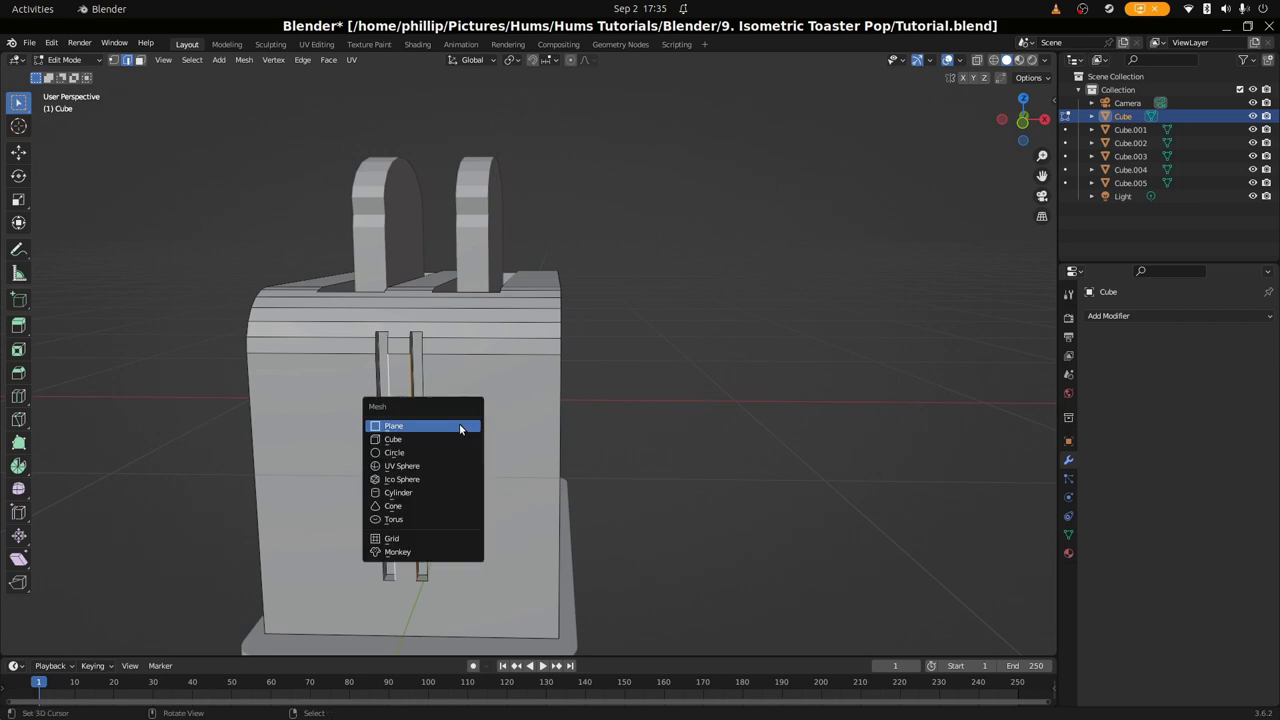
pyautogui.hotkey('shift', 'a')
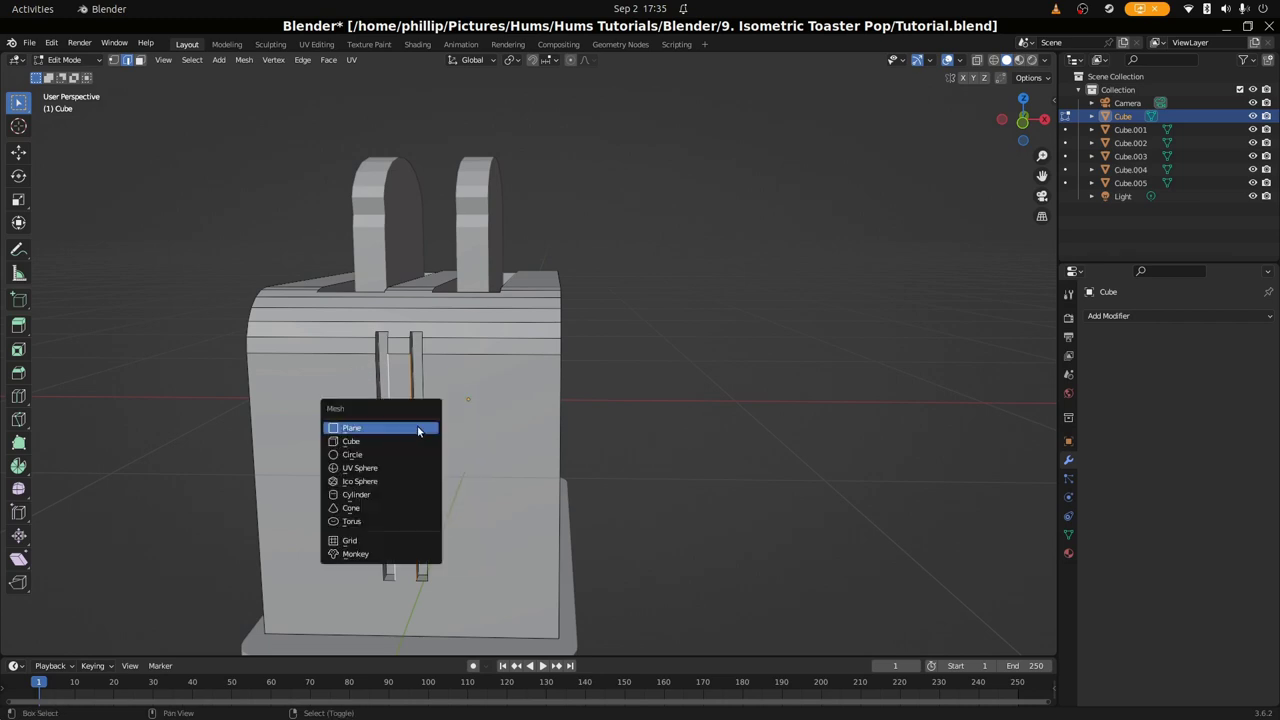
pyautogui.hotkey('shift', 's')
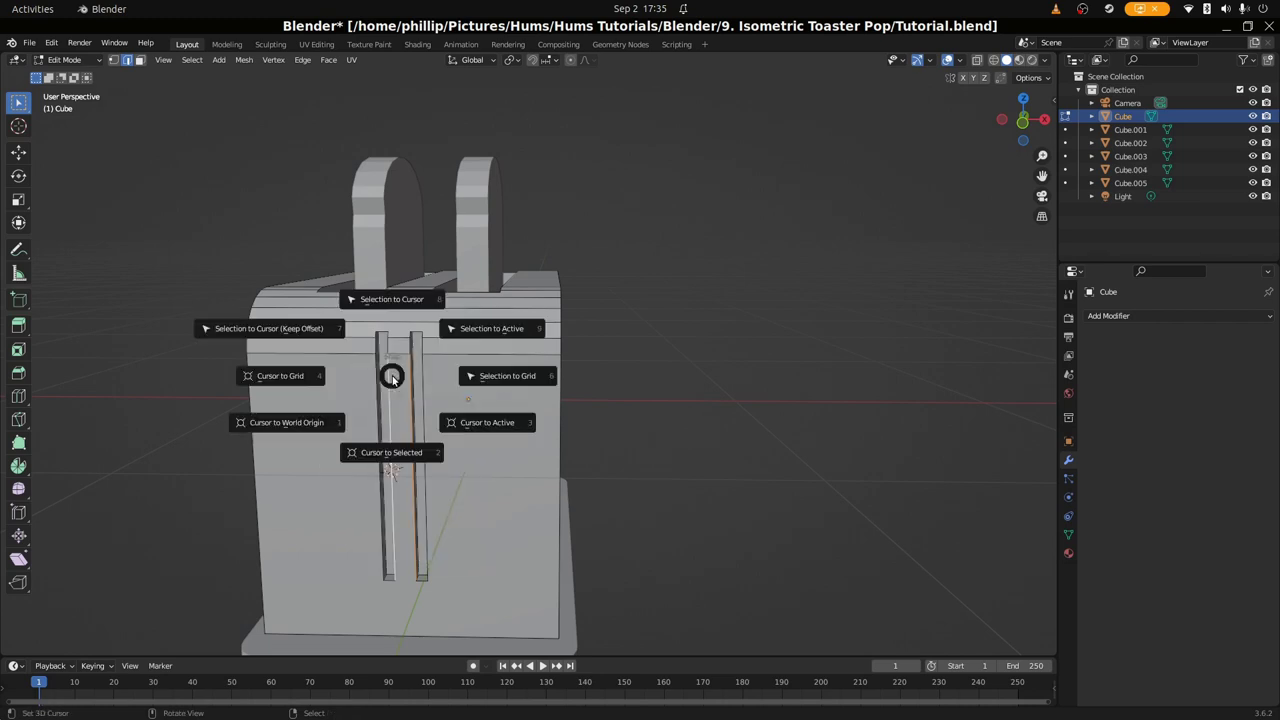
pyautogui.click(406, 455)
pyautogui.moveTo(455, 482); pyautogui.dragTo(386, 474, button='middle')
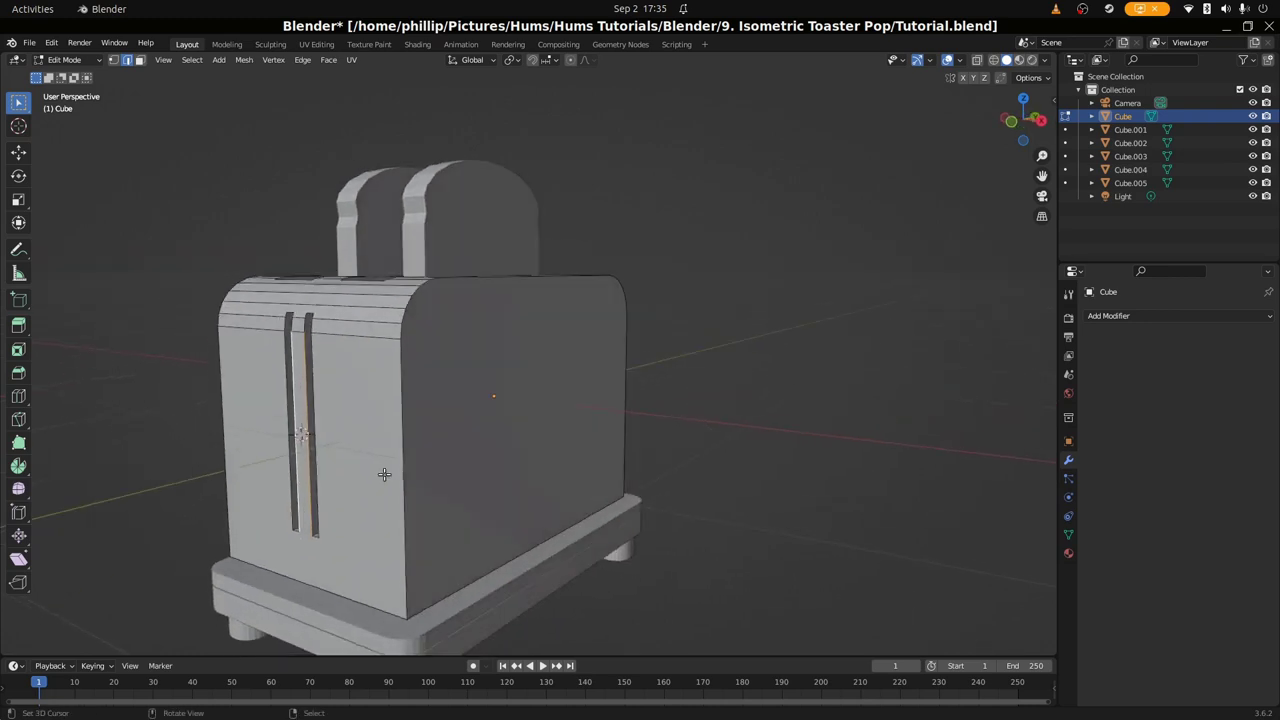
pyautogui.press('KP_0')
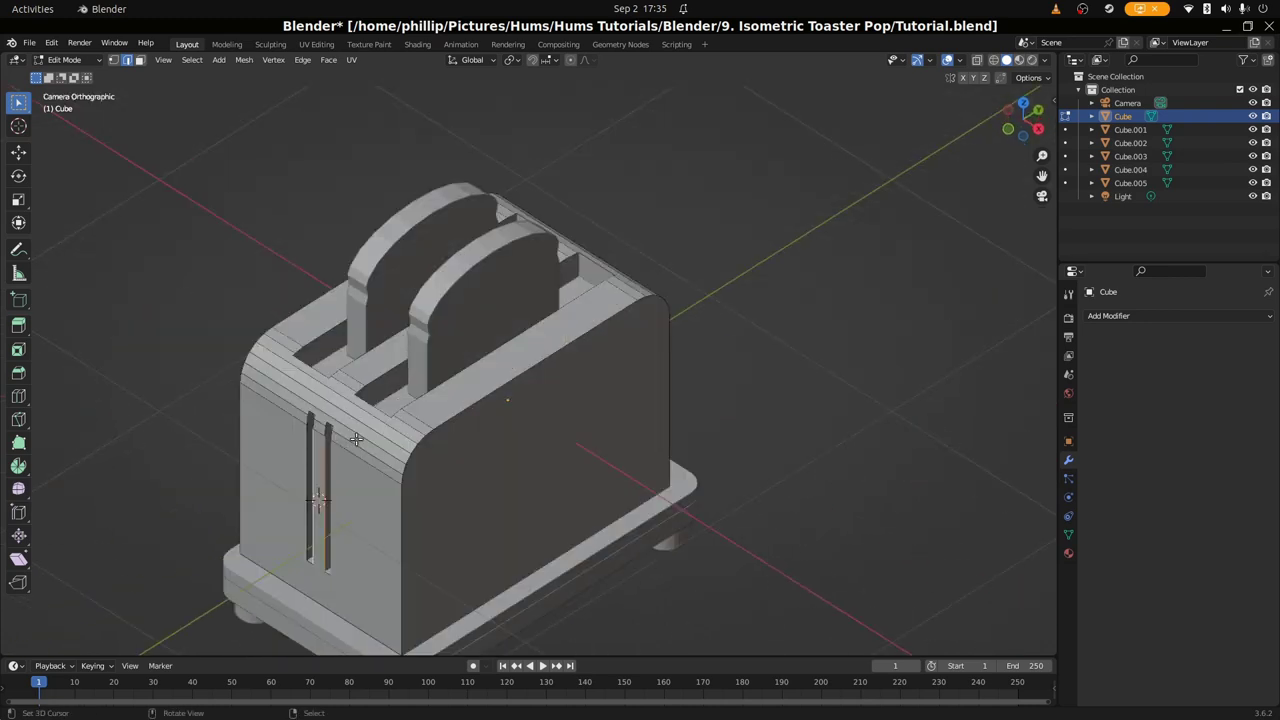
pyautogui.hotkey('shift', 's')
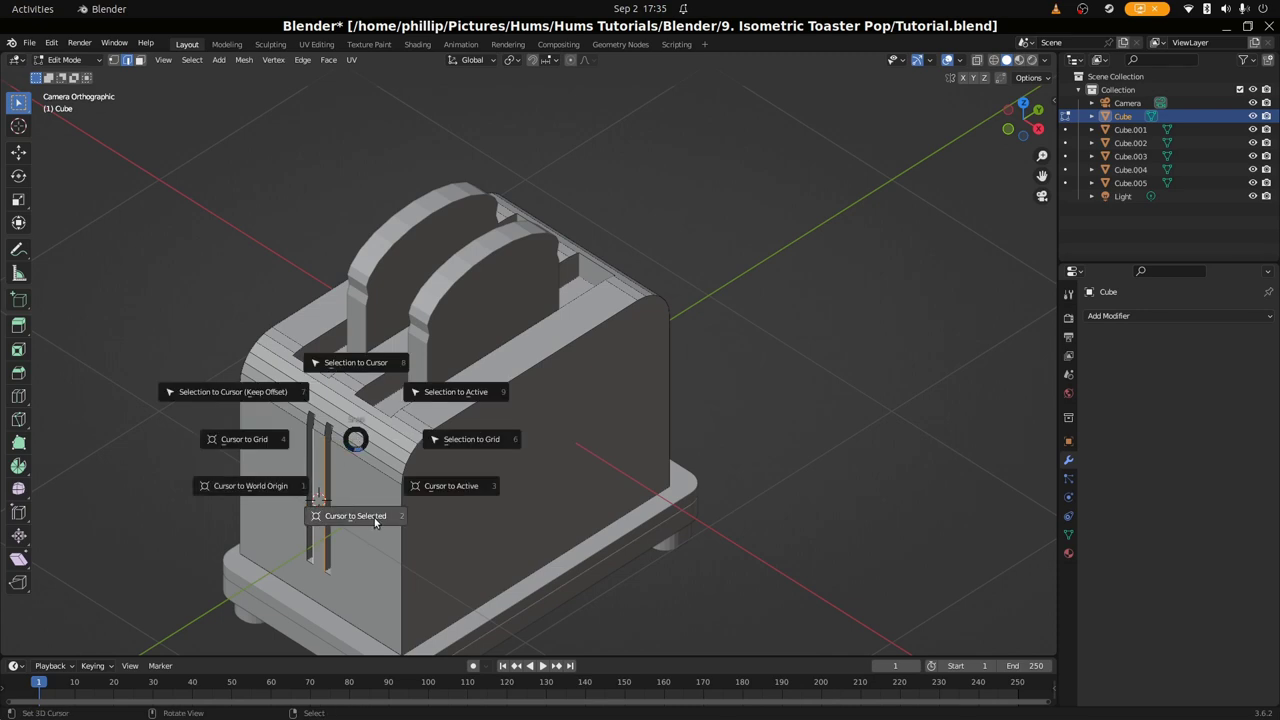
pyautogui.click(406, 602)
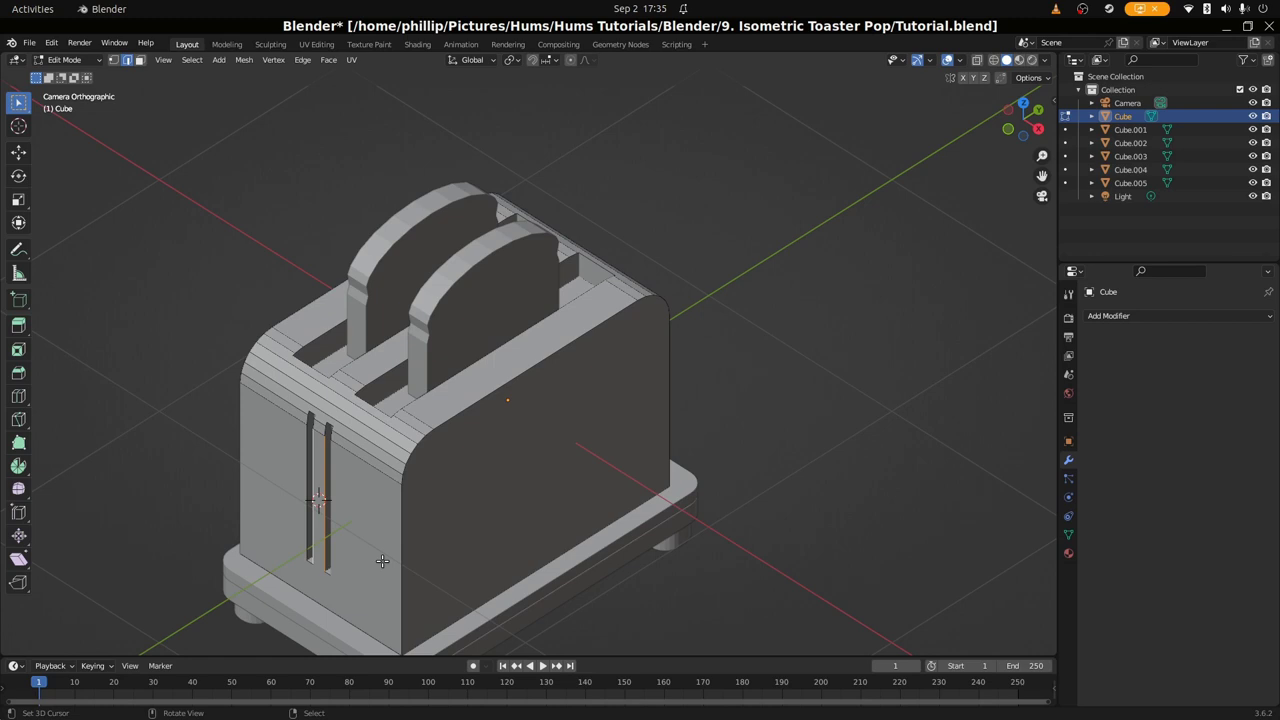
pyautogui.hotkey('shift', 'a')
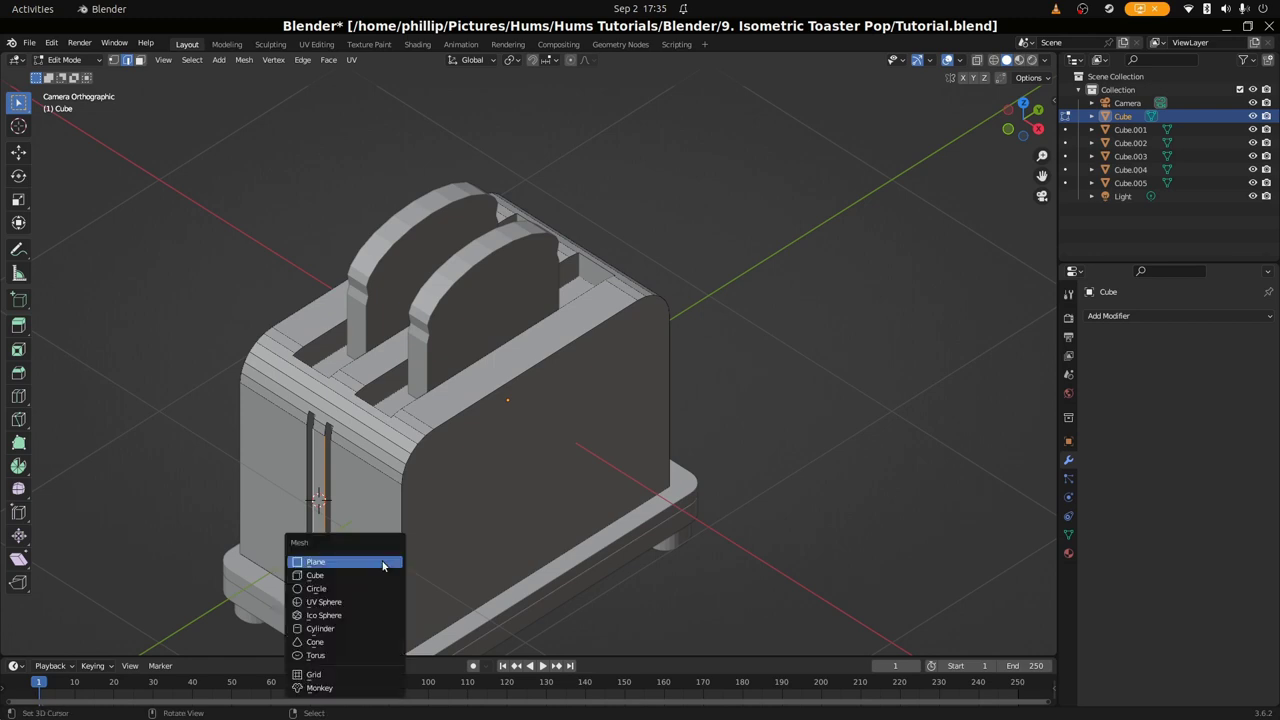
pyautogui.press('Tab')
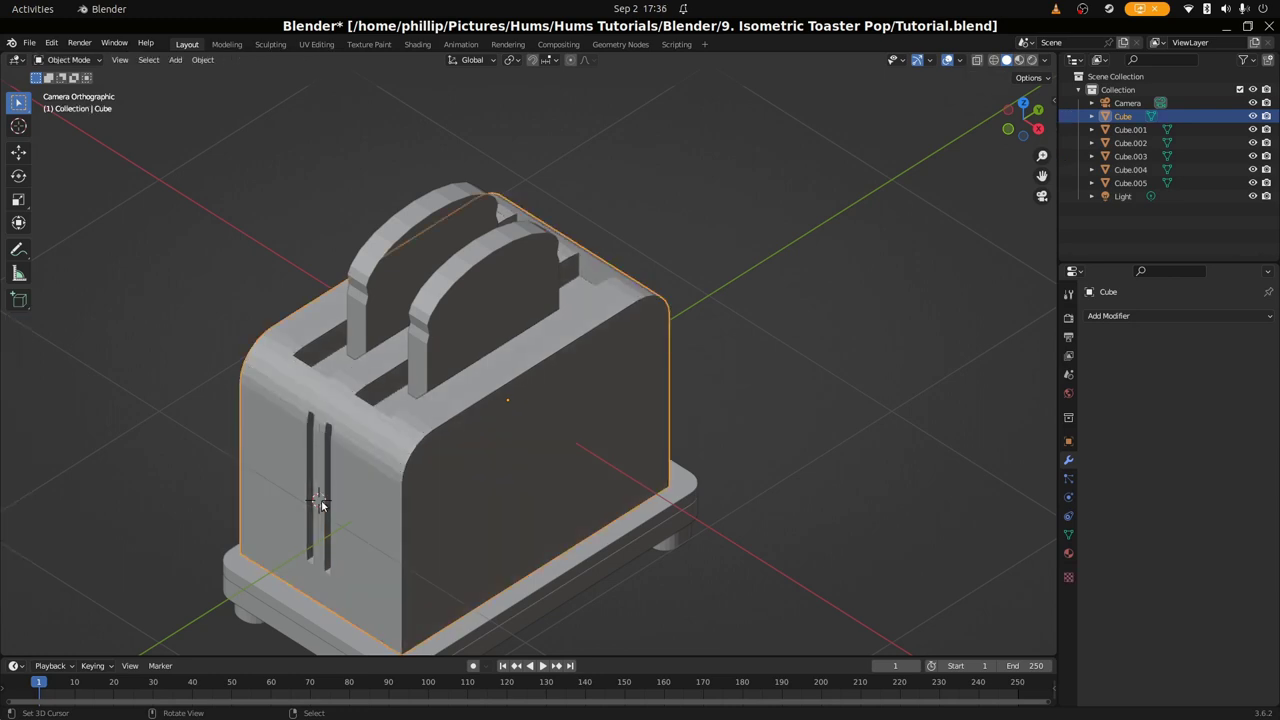
# Add a circle mesh at the slot and scale it down
pyautogui.hotkey('shift', 'a')
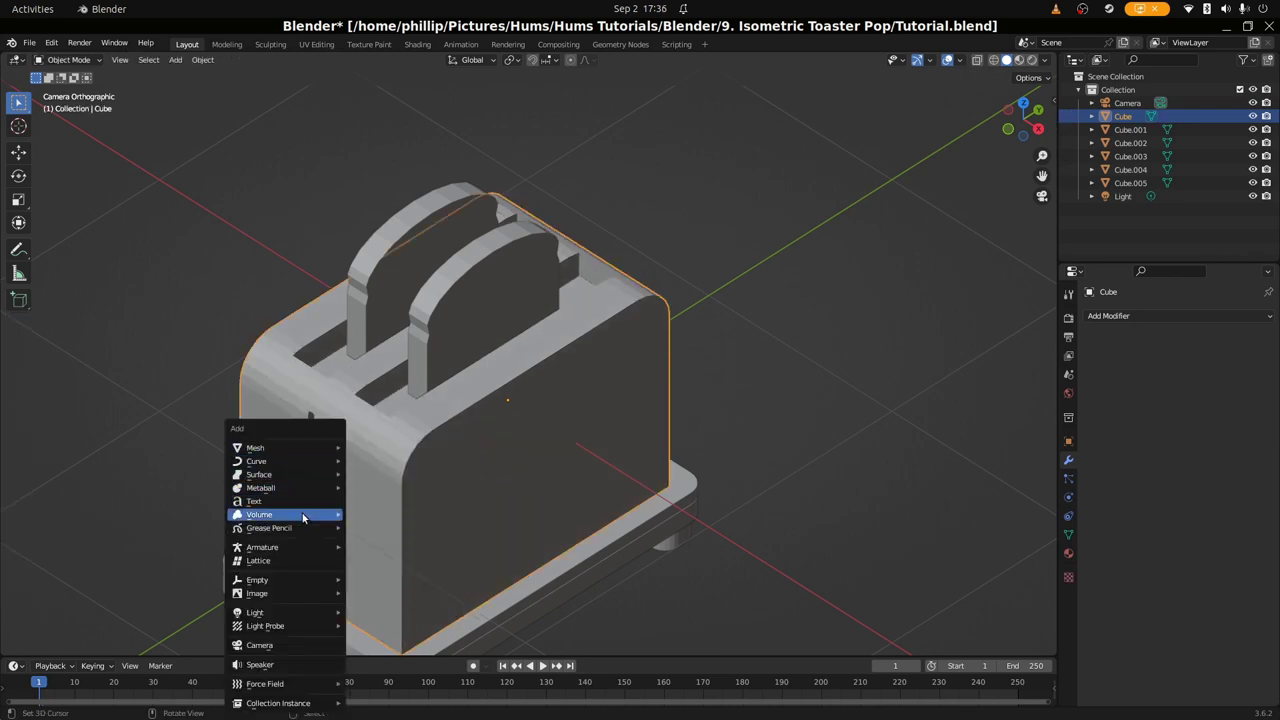
pyautogui.moveTo(297, 449)
pyautogui.click(385, 474)
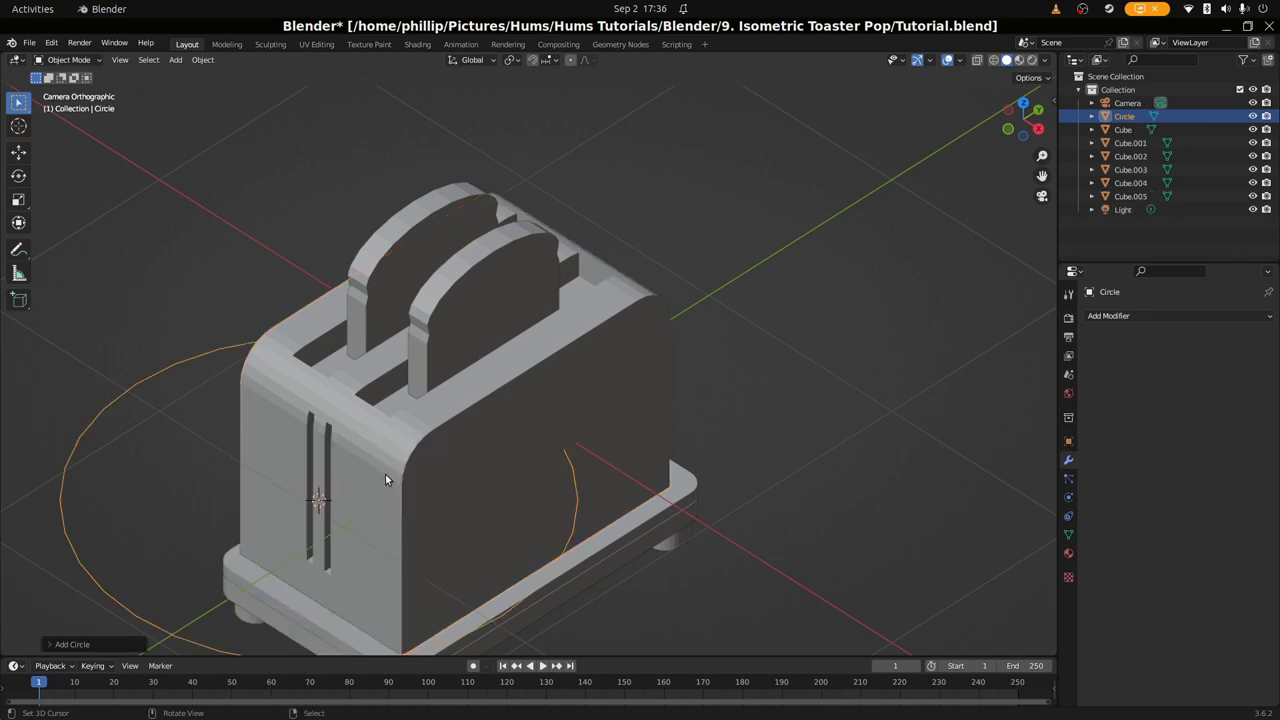
pyautogui.moveTo(385, 474); pyautogui.dragTo(502, 495, button='middle')
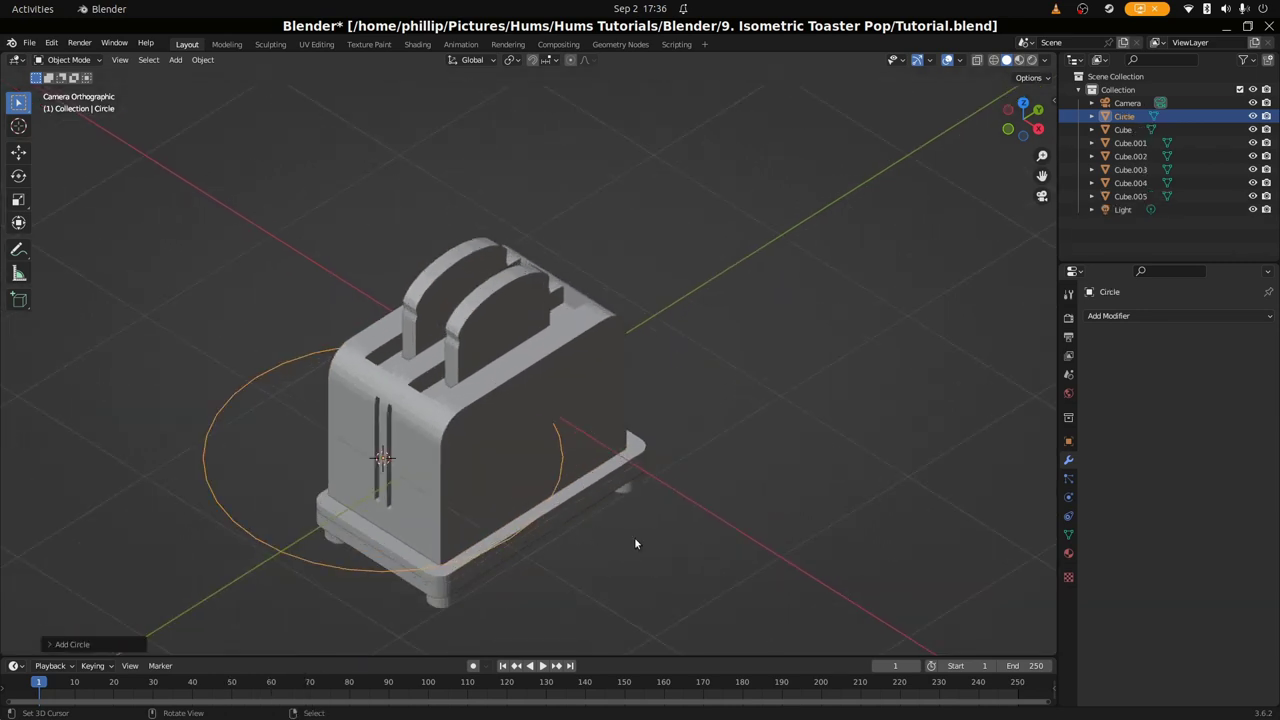
pyautogui.press('s')
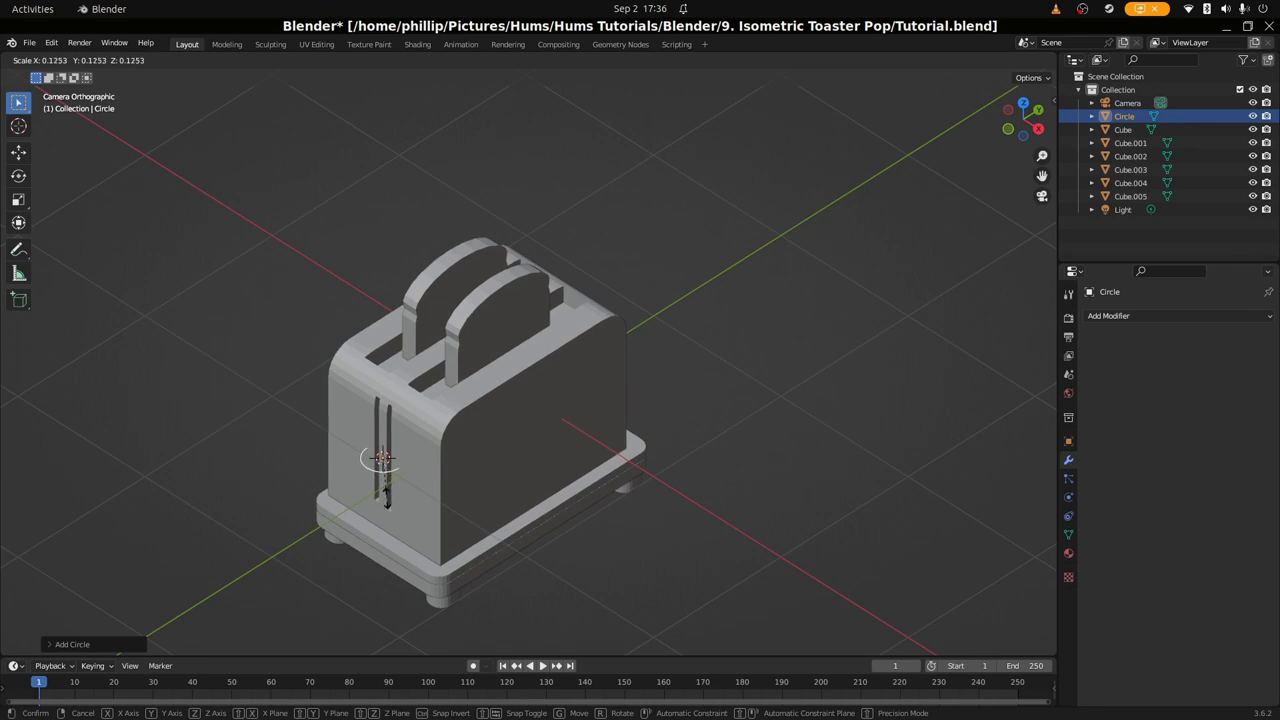
pyautogui.click(424, 471)
# Switch to wireframe and edit the circle in vertex mode with nothing selected
pyautogui.moveTo(424, 471); pyautogui.dragTo(457, 451, button='middle')
pyautogui.scroll(5, 520, 400)
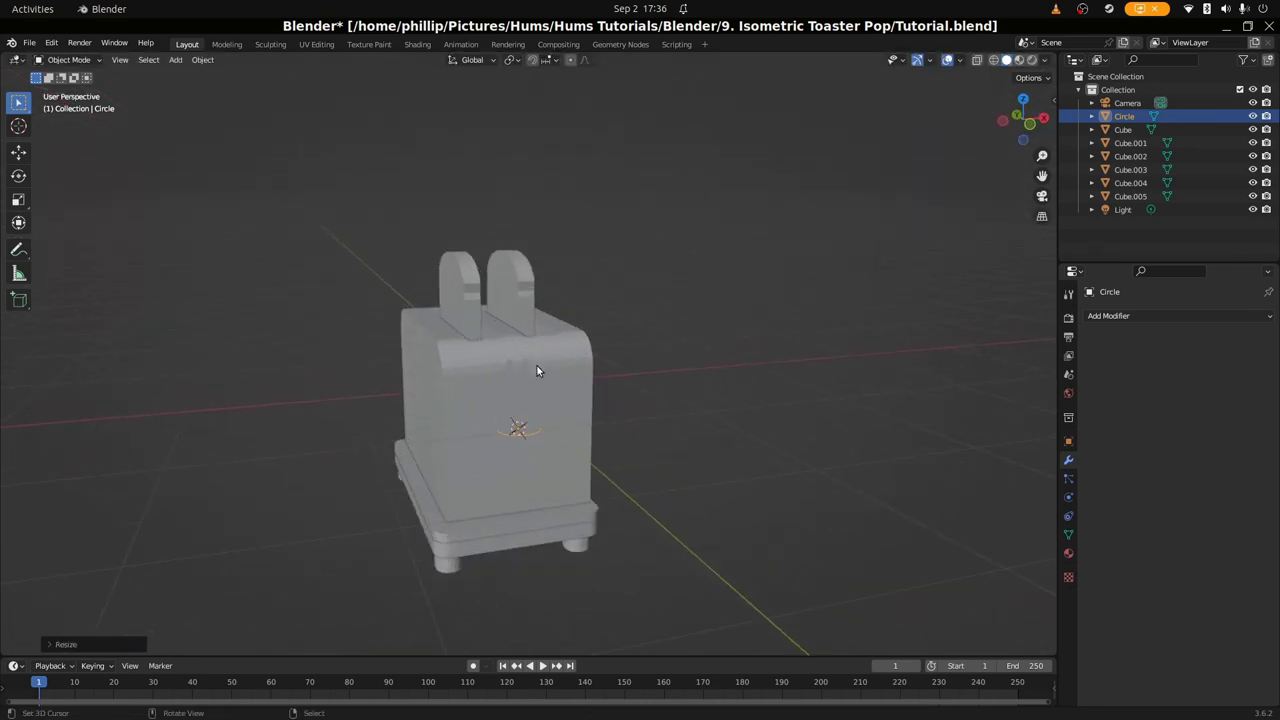
pyautogui.scroll(4, 560, 400)
pyautogui.moveTo(583, 440)
pyautogui.mouseDown(button='middle')
pyautogui.moveTo(677, 423)
pyautogui.moveTo(642, 435)
pyautogui.mouseUp(button='middle')
pyautogui.hotkey('shift', 'z')
pyautogui.press('Tab')
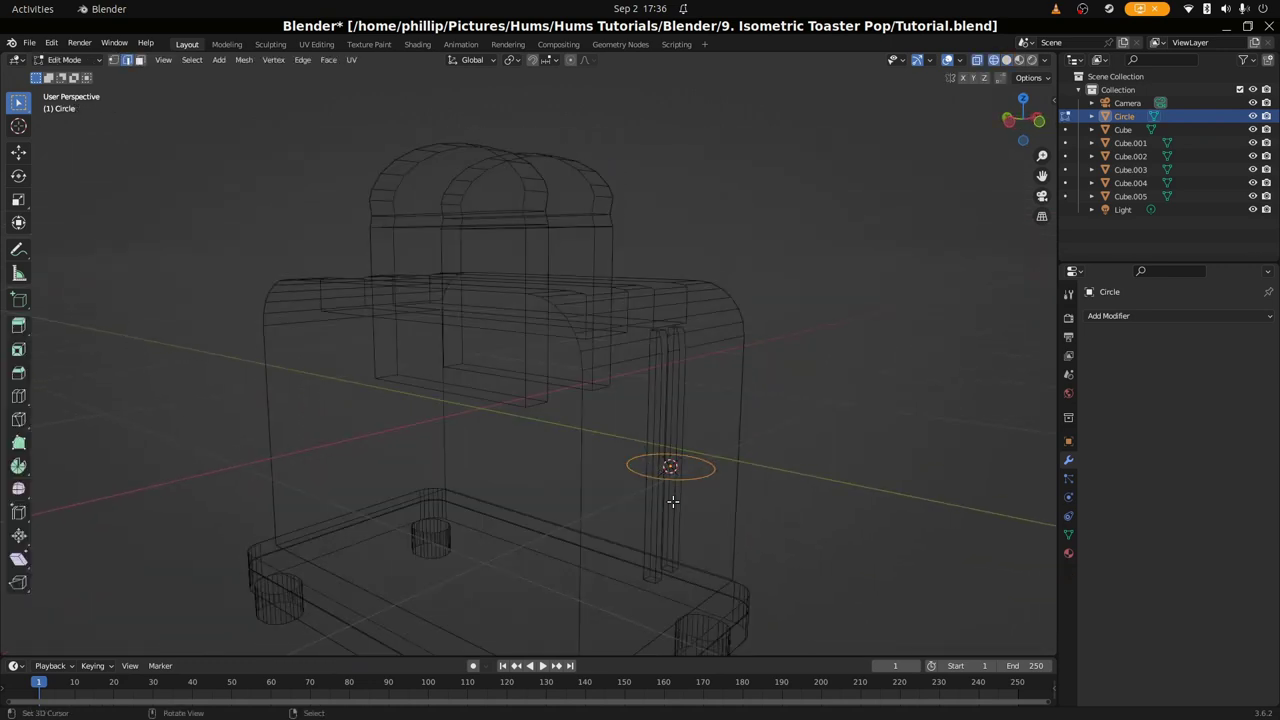
pyautogui.click(115, 61)
pyautogui.moveTo(634, 410); pyautogui.dragTo(550, 546, button='middle')
pyautogui.scroll(3, 367, 472)
pyautogui.moveTo(367, 472); pyautogui.dragTo(421, 484, button='middle')
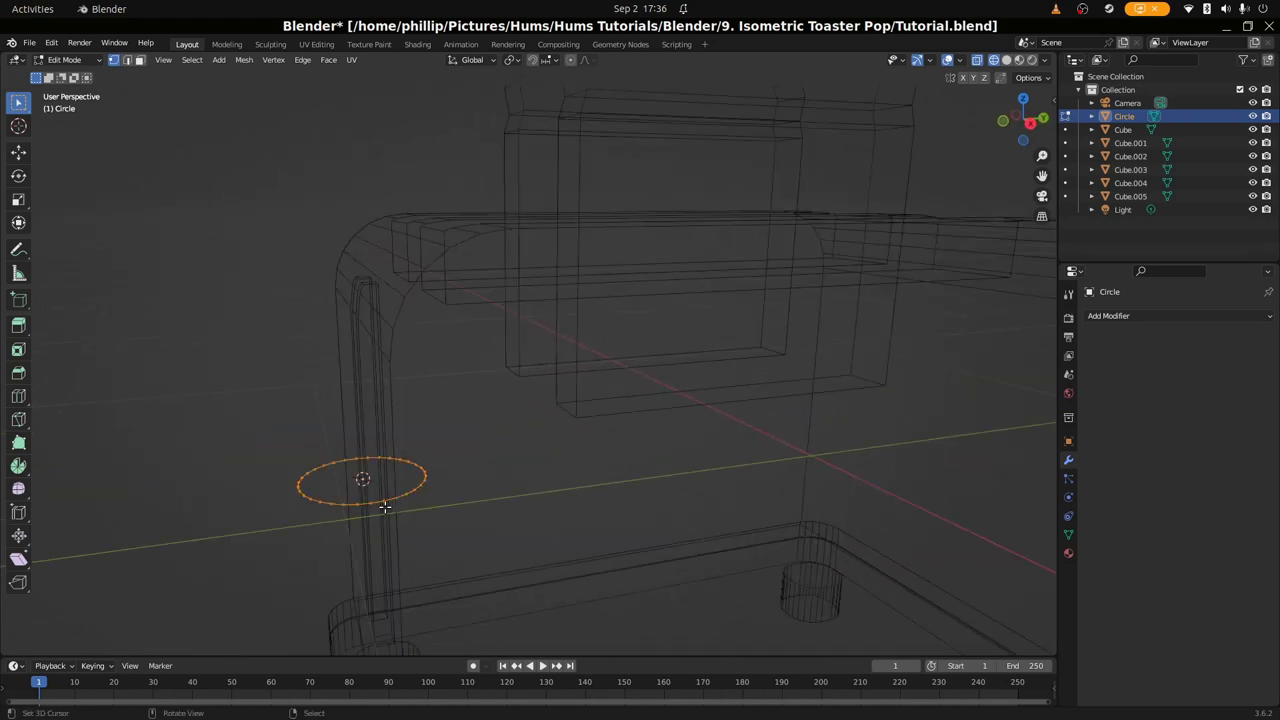
pyautogui.hotkey('alt', 'a')
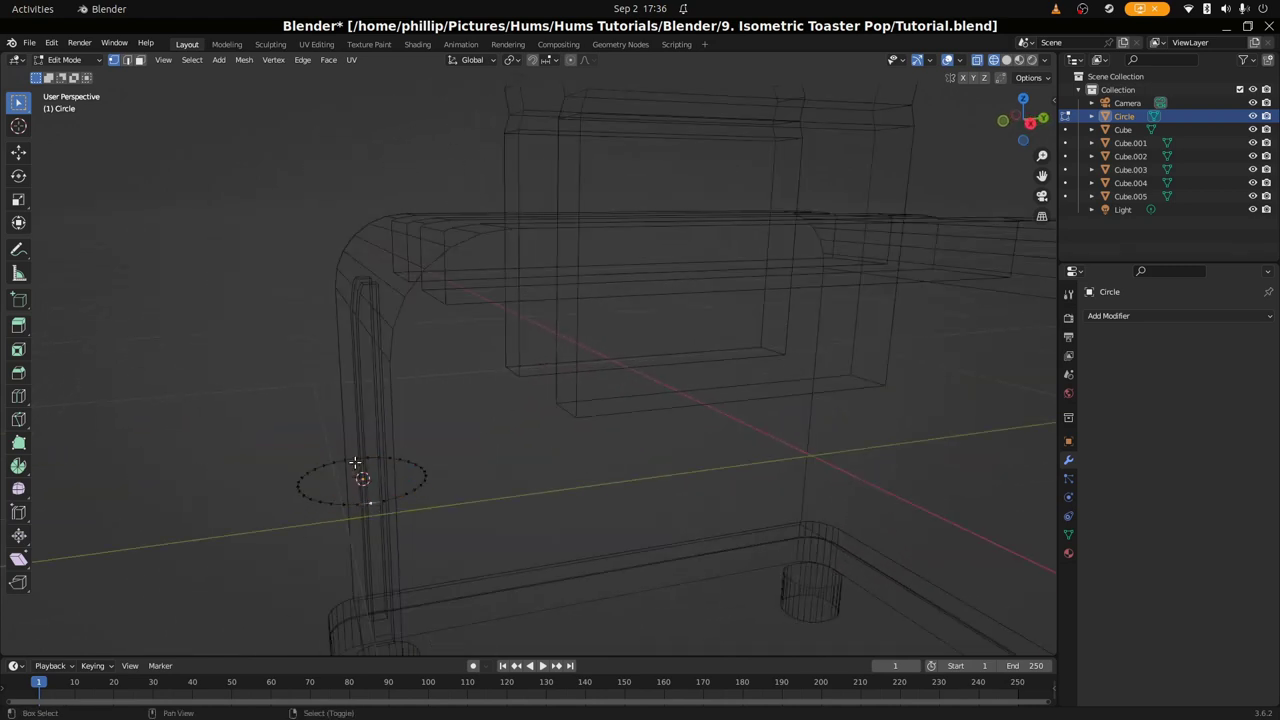
# Delete the circle's right-half vertices and close the remaining arc with an edge
pyautogui.press('b')
pyautogui.moveTo(487, 371); pyautogui.dragTo(367, 553)
pyautogui.keyDown('shift'); pyautogui.click(367, 459); pyautogui.keyUp('shift')
pyautogui.press('x')
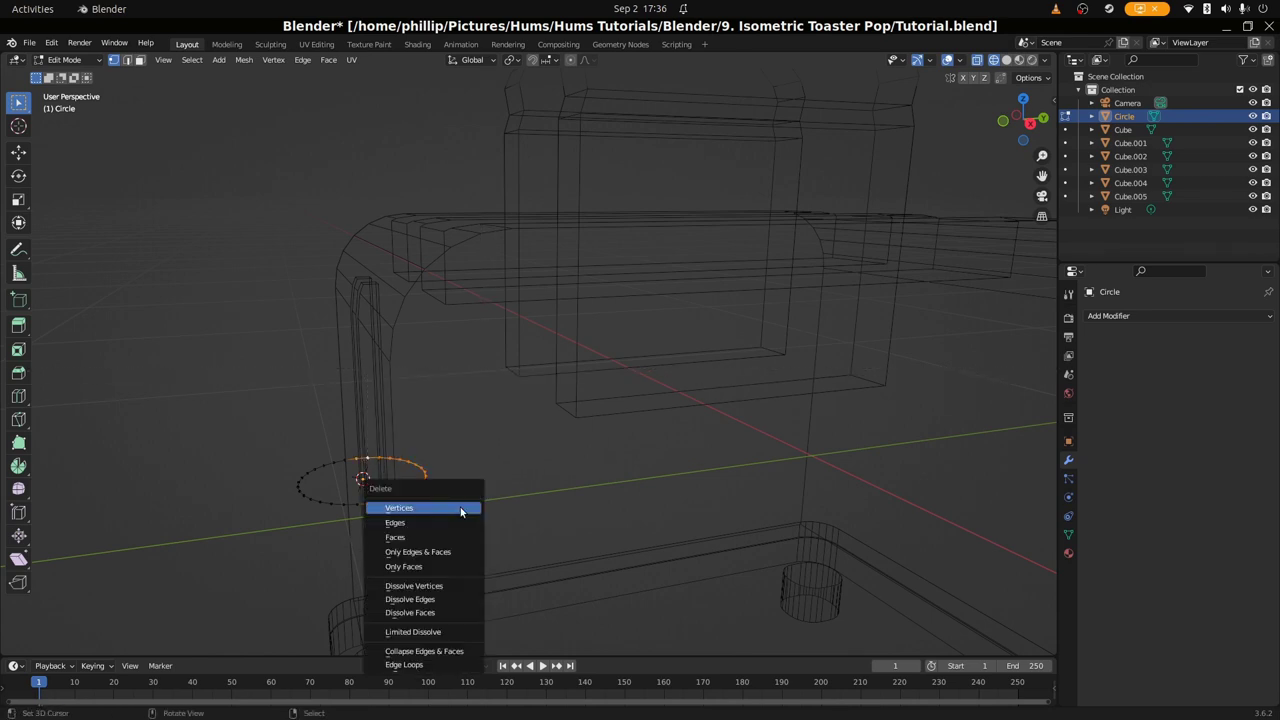
pyautogui.click(462, 508)
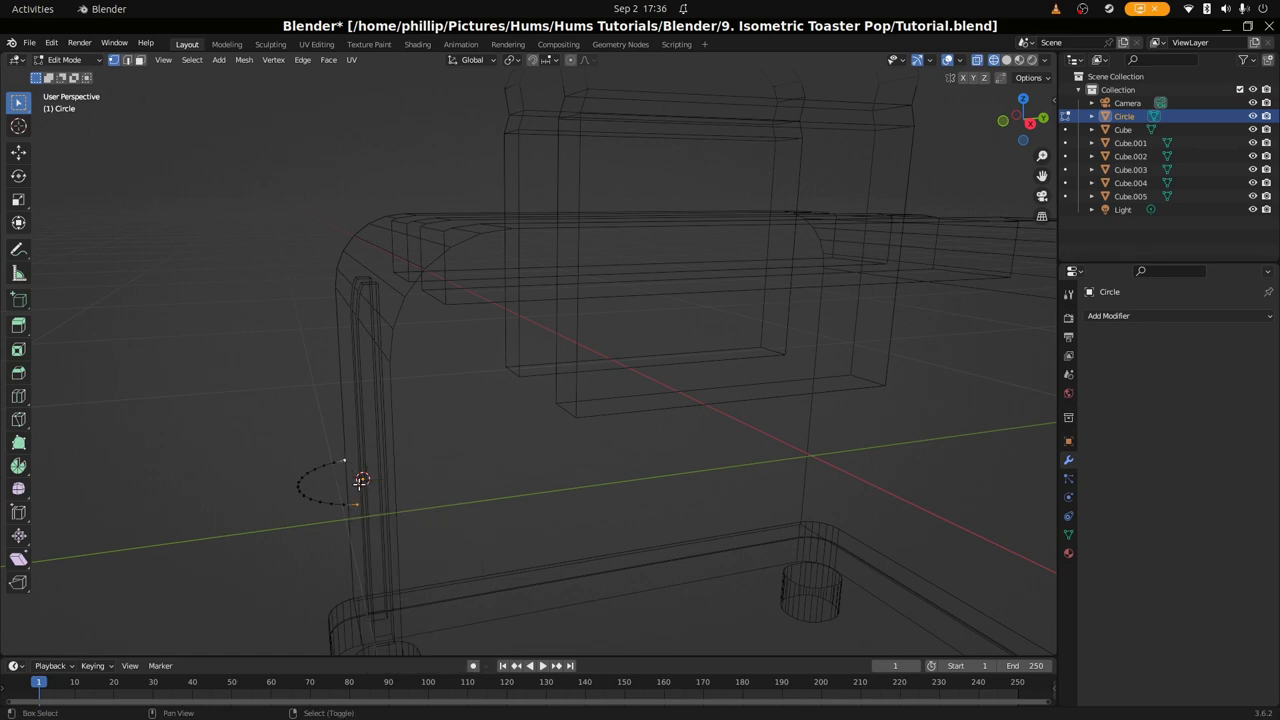
pyautogui.press('f')
pyautogui.press('Tab')
pyautogui.moveTo(317, 521)
pyautogui.mouseDown(button='middle')
pyautogui.moveTo(534, 506)
pyautogui.moveTo(609, 477)
pyautogui.moveTo(320, 522)
pyautogui.mouseUp(button='middle')
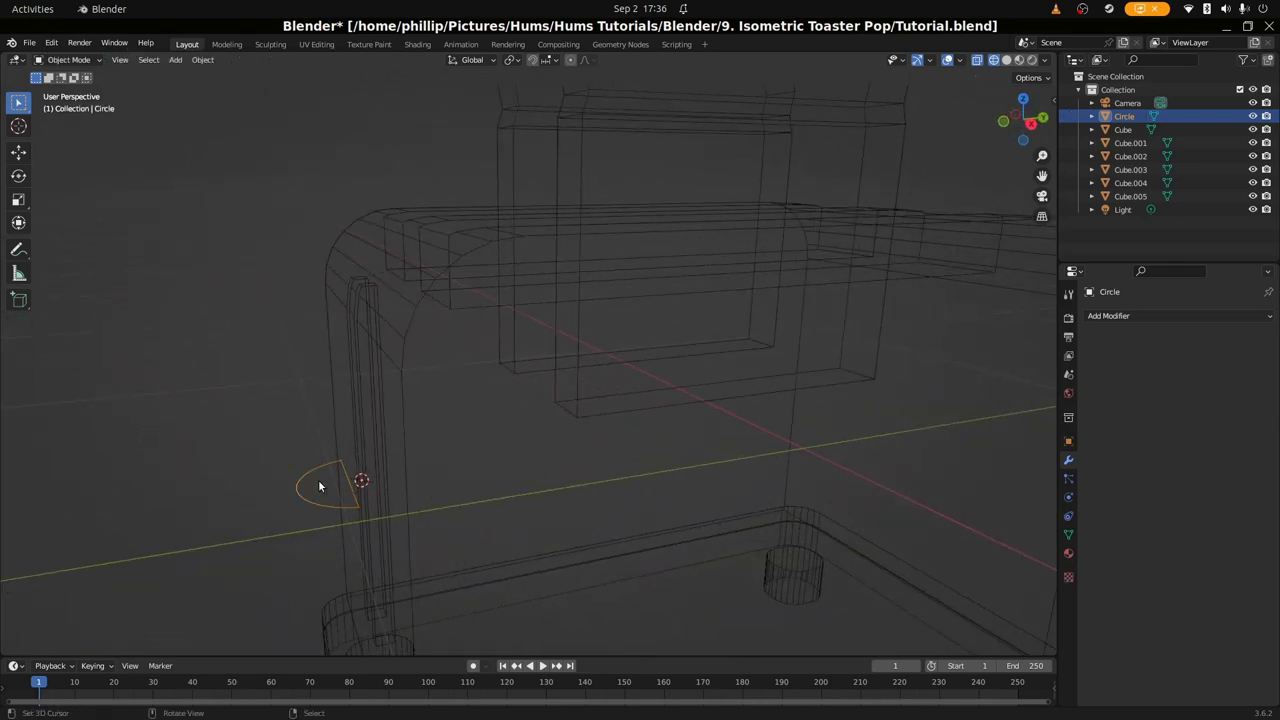
# Return to solid shading and move the half-circle along Y into the slot
pyautogui.hotkey('shift', 'z')
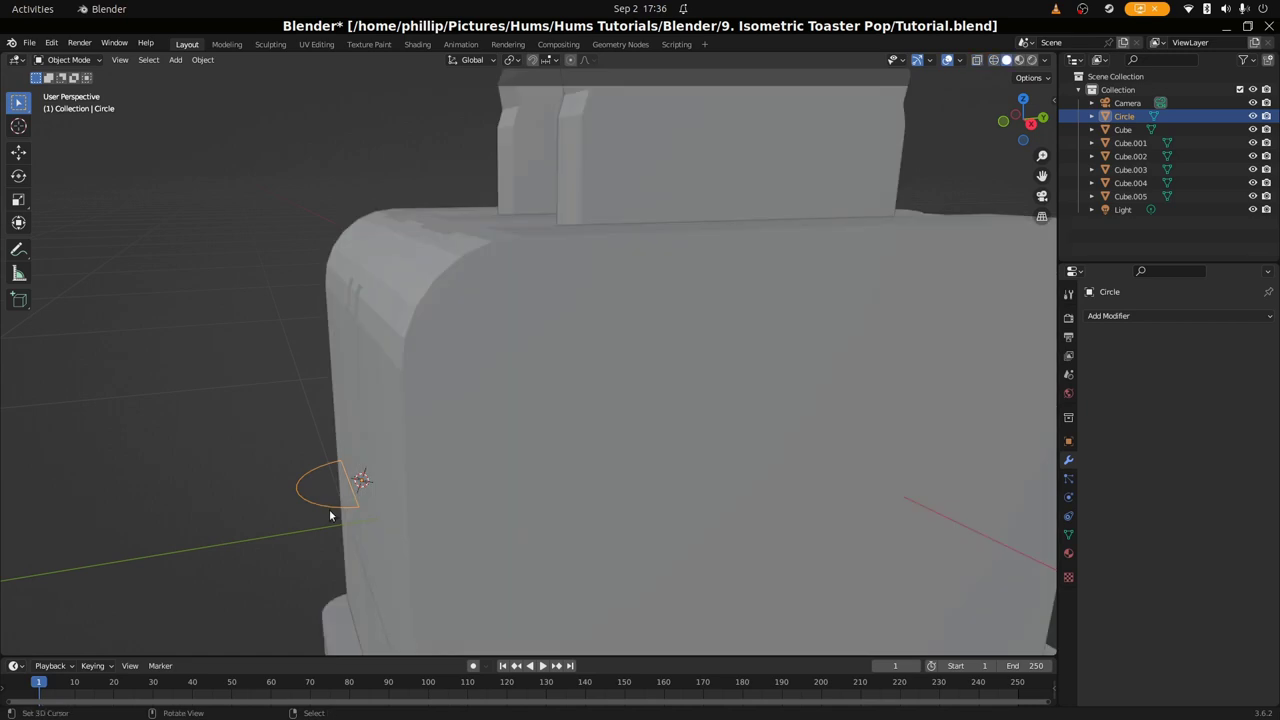
pyautogui.press('g')
pyautogui.press('z')
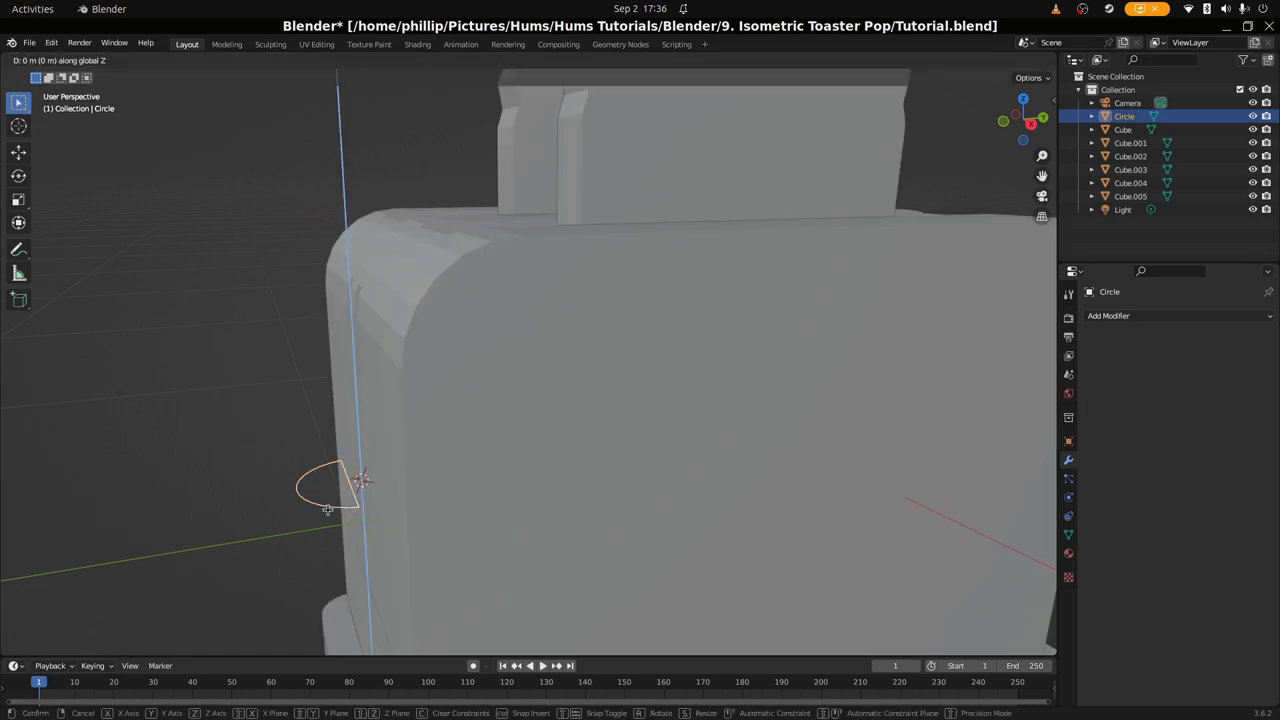
pyautogui.press('x')
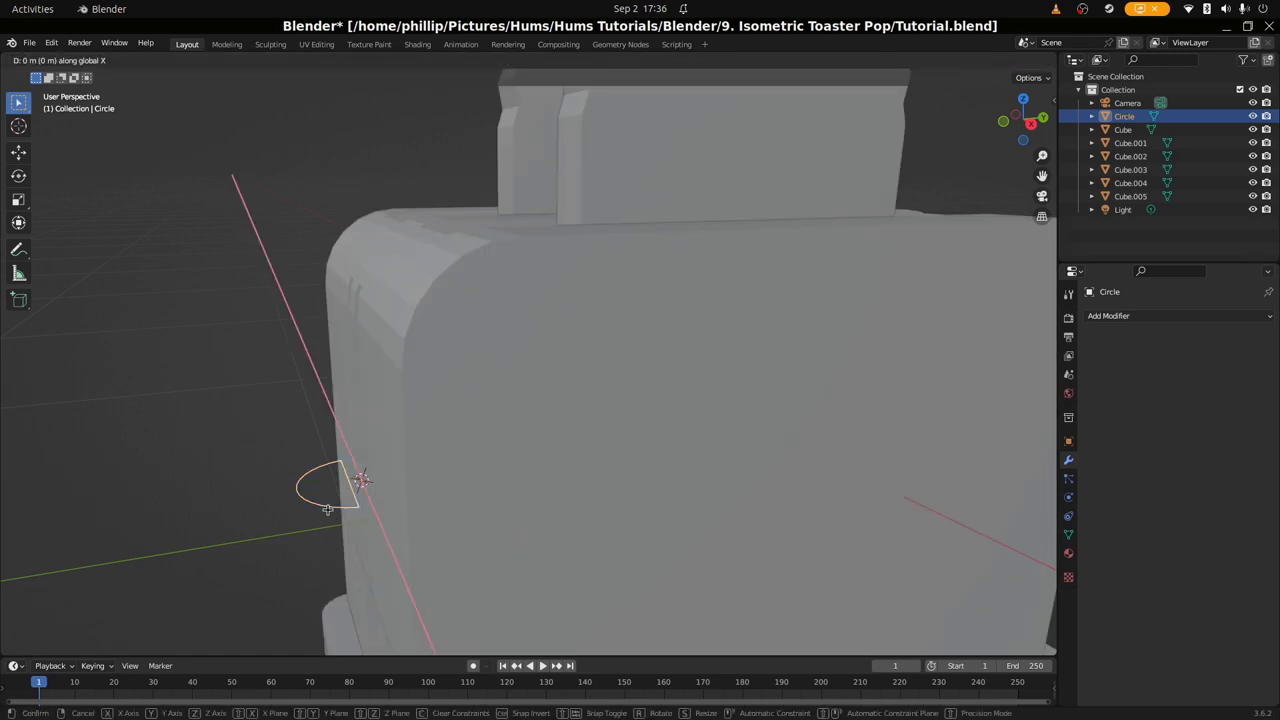
pyautogui.press('y')
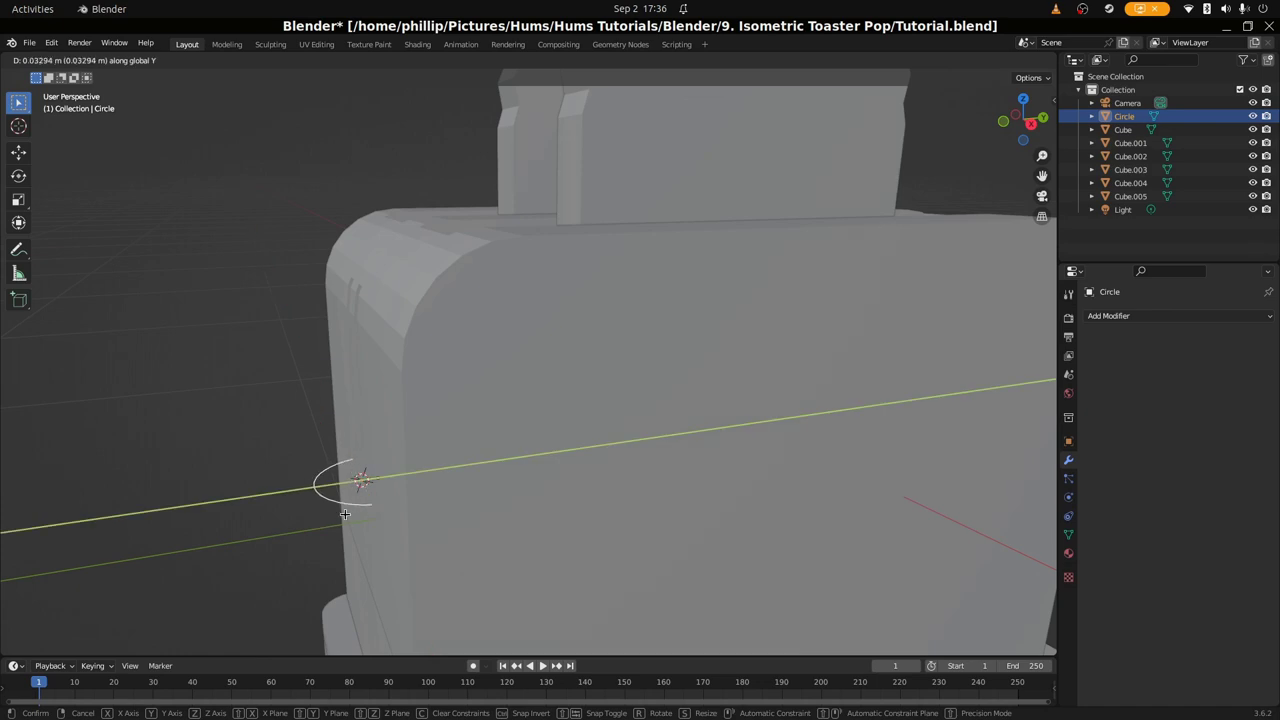
pyautogui.click(341, 514)
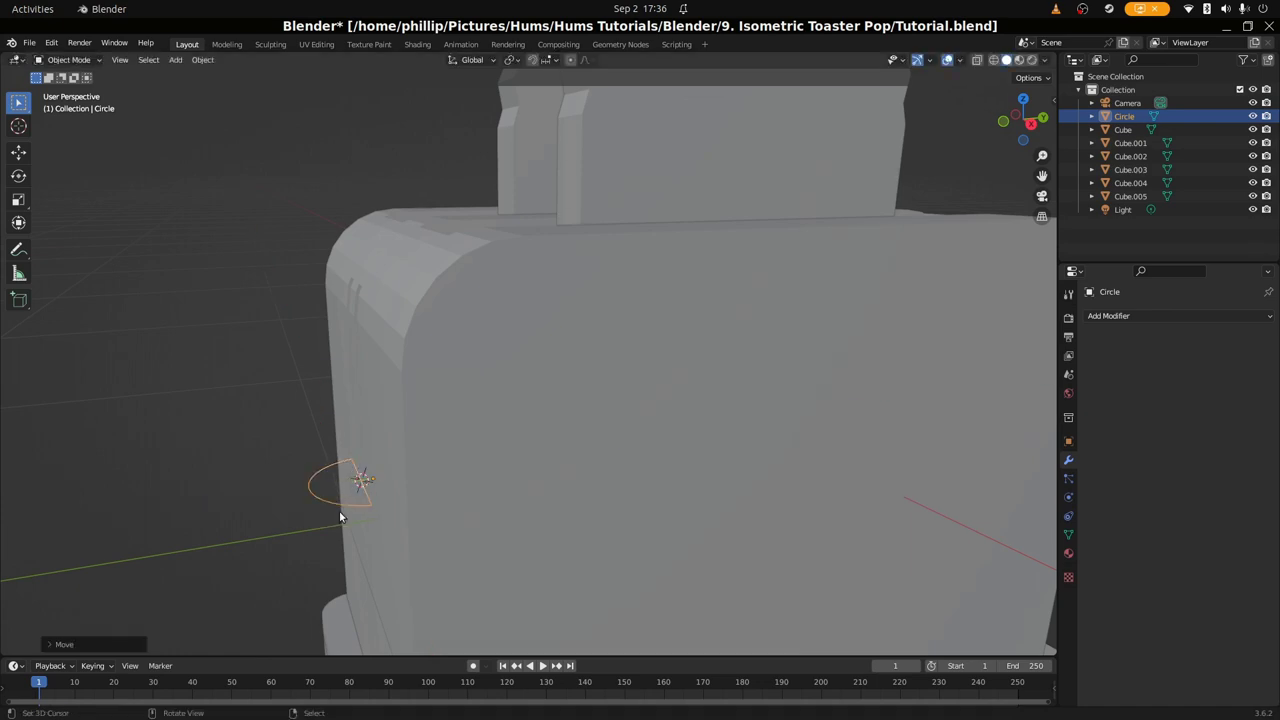
# Fill the half-circle with a face and extrude it about 0.036 m thick
pyautogui.press('Tab')
pyautogui.press('a')
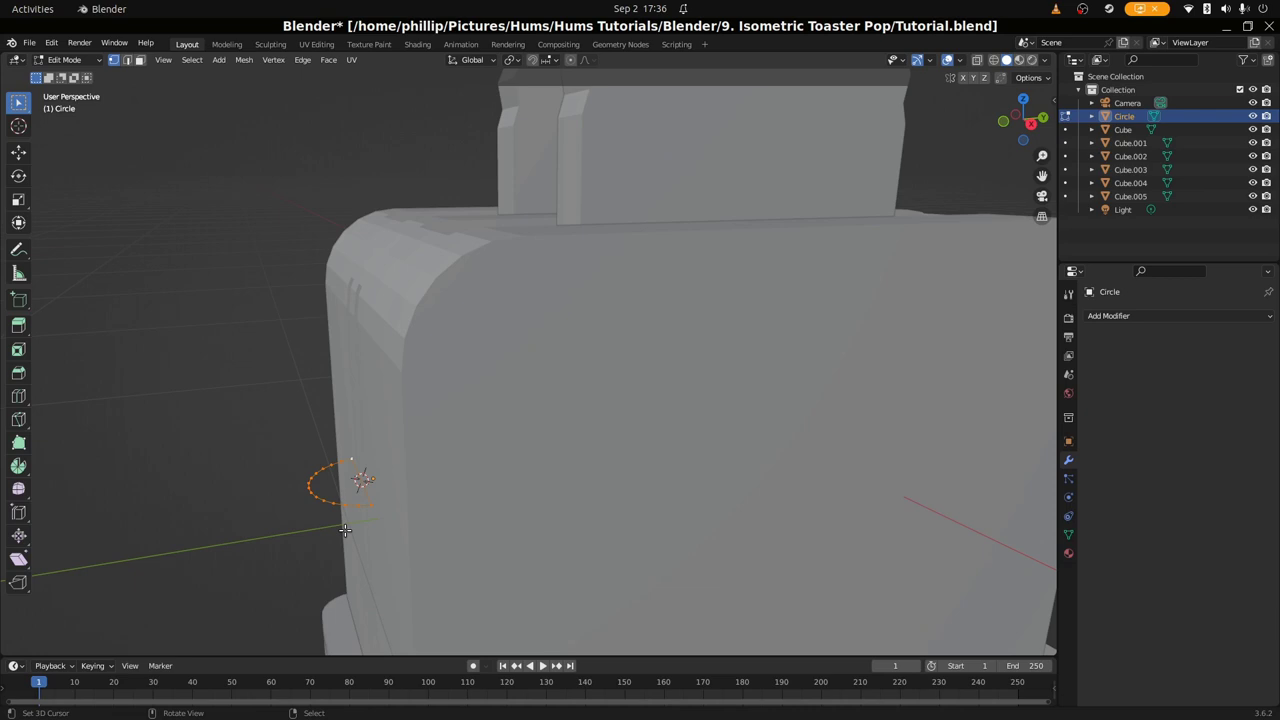
pyautogui.press('f')
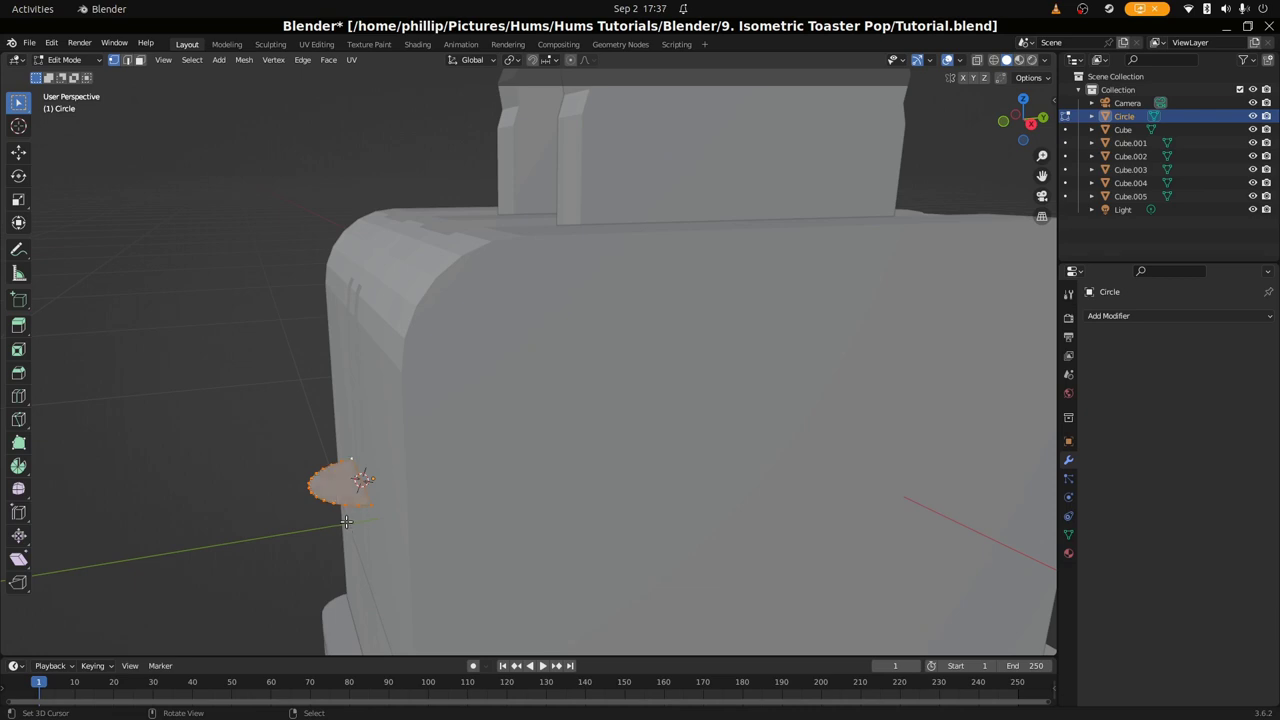
pyautogui.moveTo(345, 522); pyautogui.dragTo(336, 490, button='middle')
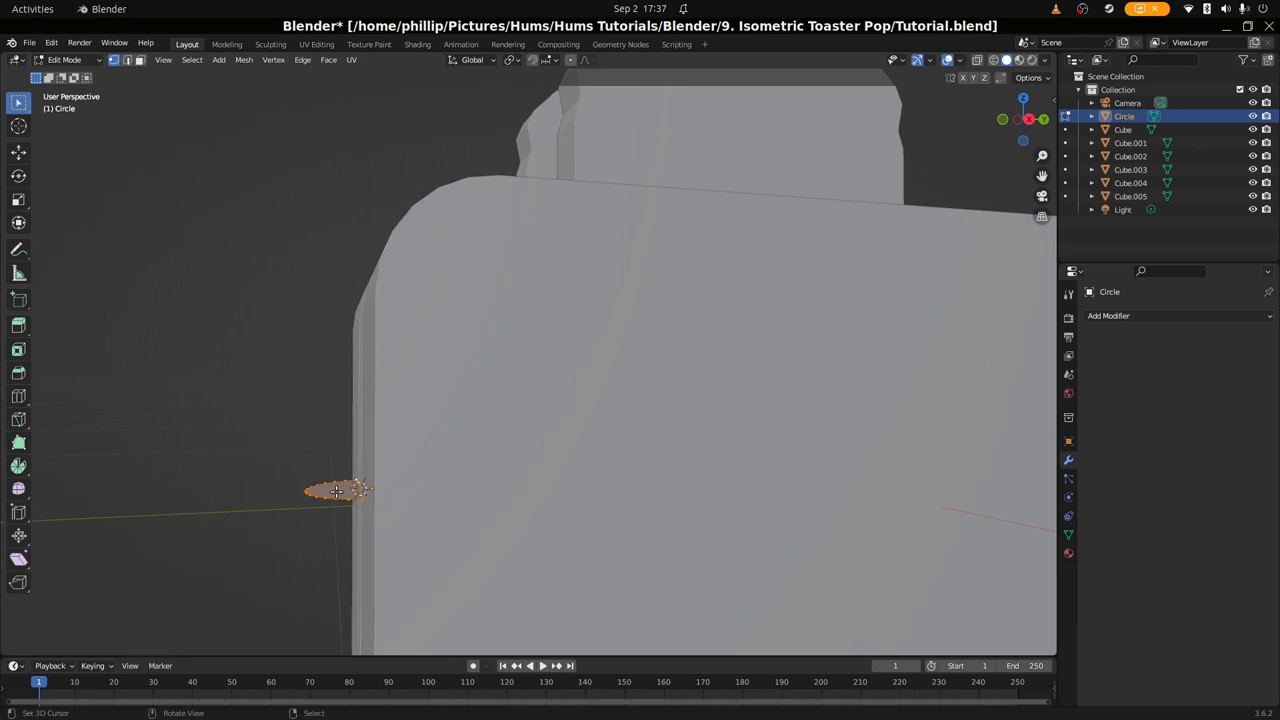
pyautogui.press('e')
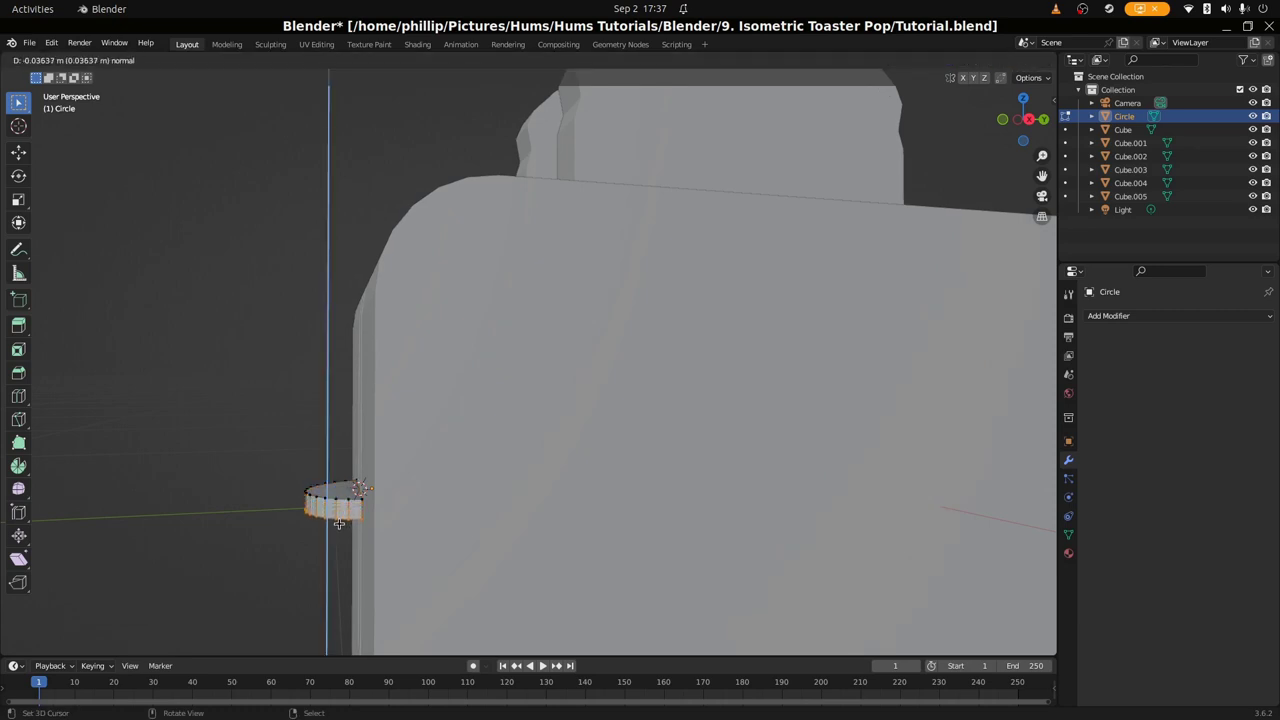
pyautogui.click(339, 523)
pyautogui.moveTo(339, 523); pyautogui.dragTo(404, 510, button='middle')
pyautogui.press('KP_0')
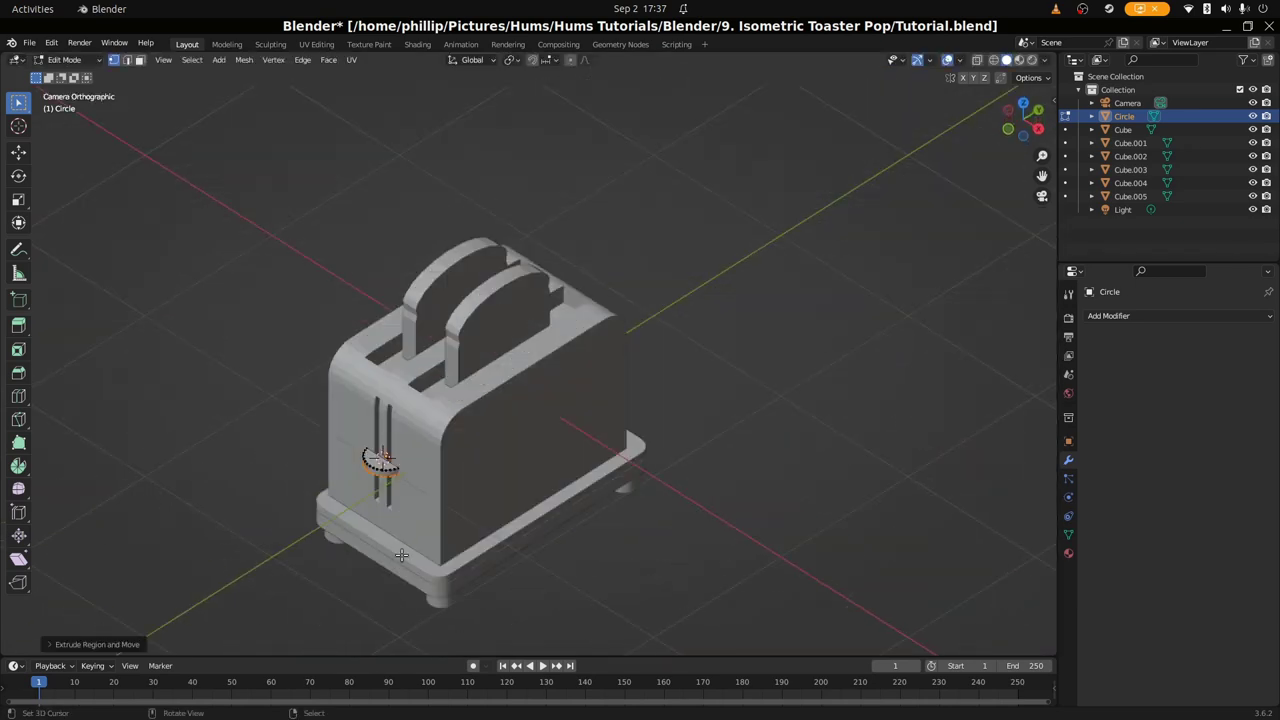
pyautogui.press('Tab')
# Check the result by selecting the toaster body, then the lever knob
pyautogui.scroll(3, 370, 493)
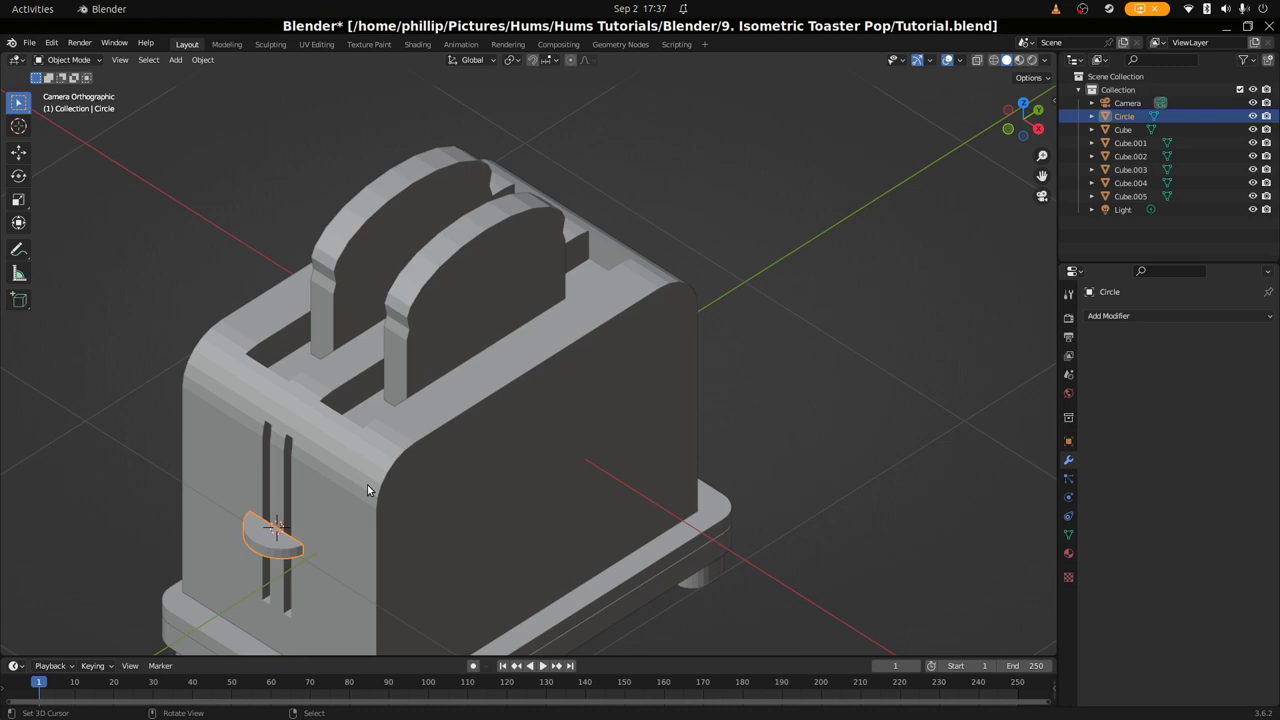
pyautogui.scroll(-2, 367, 489)
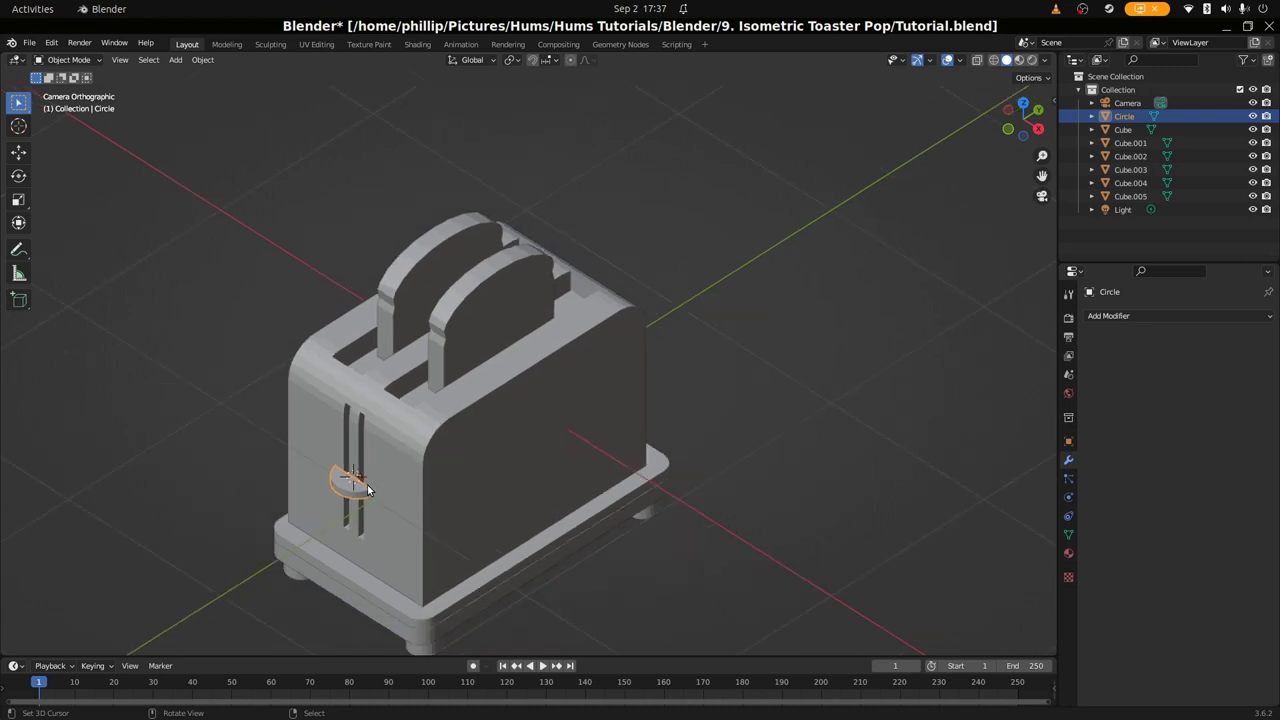
pyautogui.press('Tab')
pyautogui.press('Tab')
pyautogui.click(358, 533)
pyautogui.scroll(2, 358, 529)
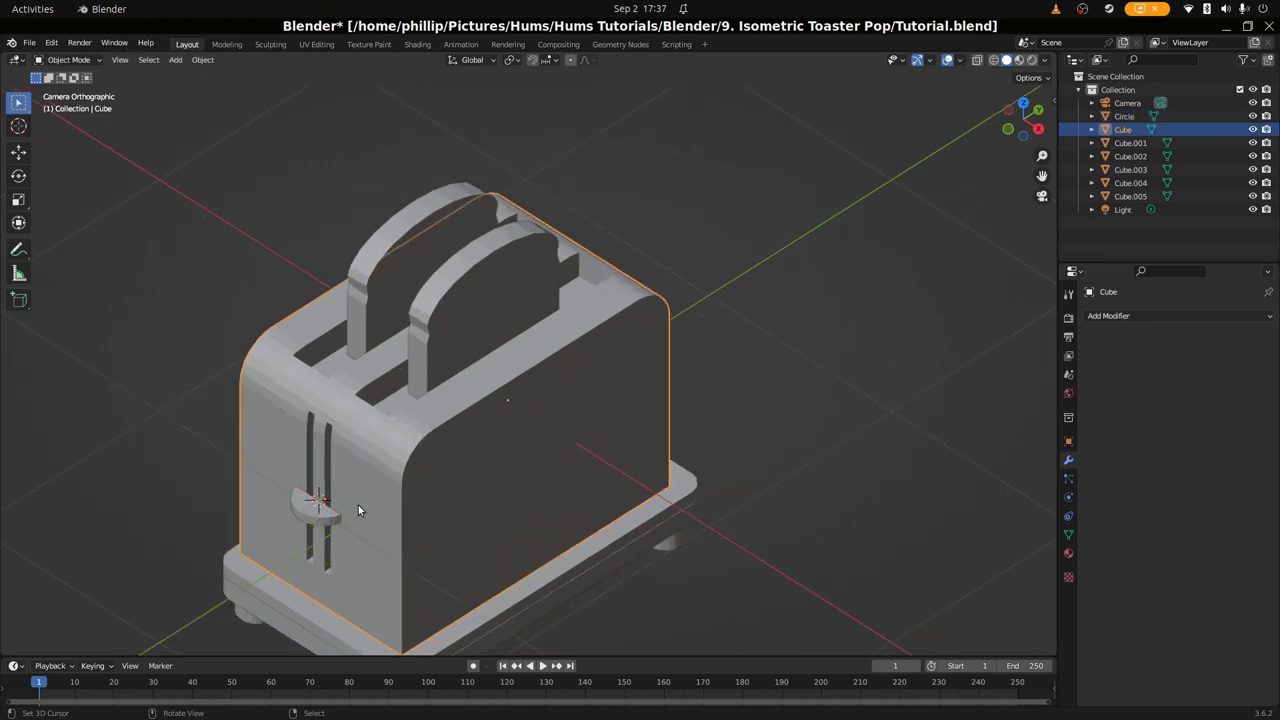
pyautogui.click(340, 523)
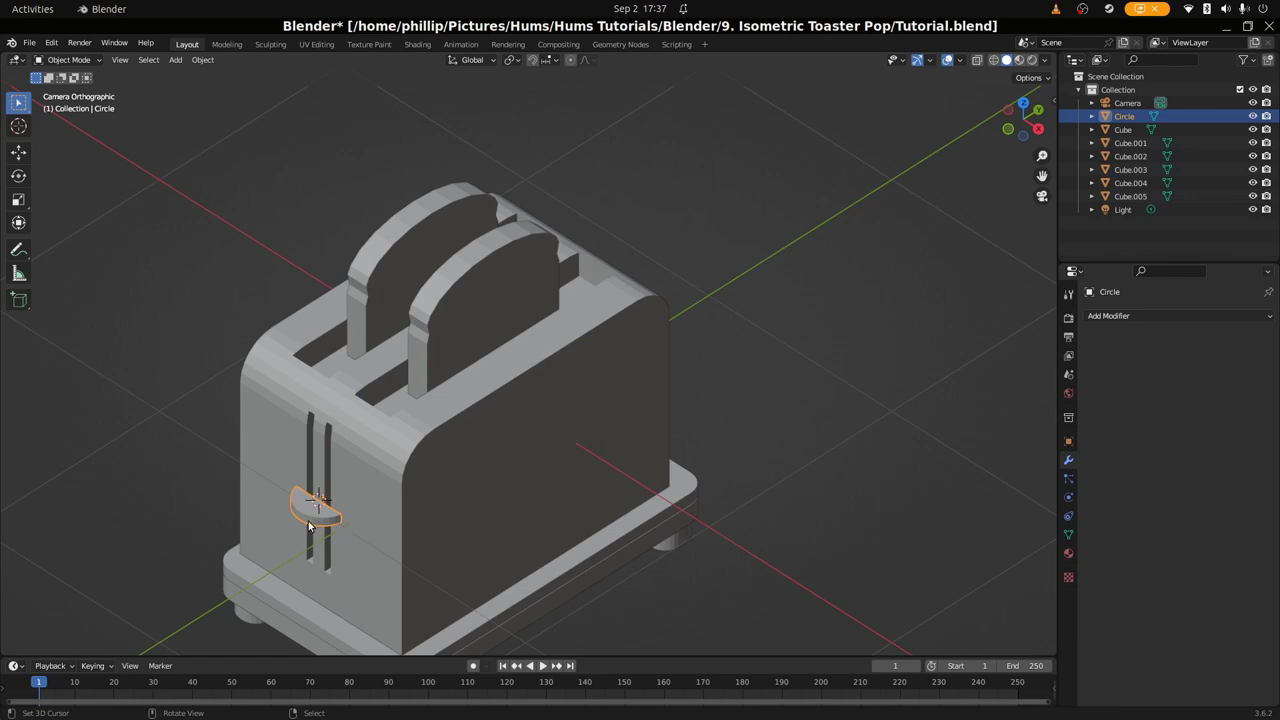
pyautogui.scroll(-1, 385, 532)
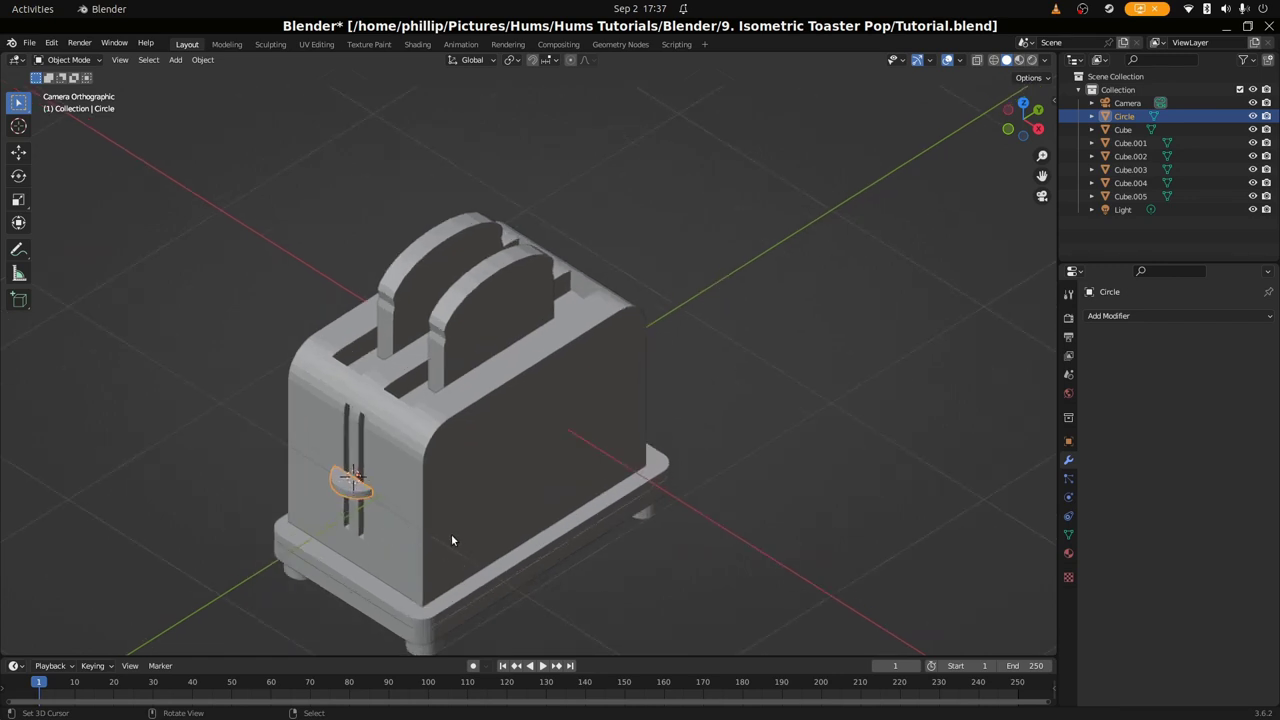
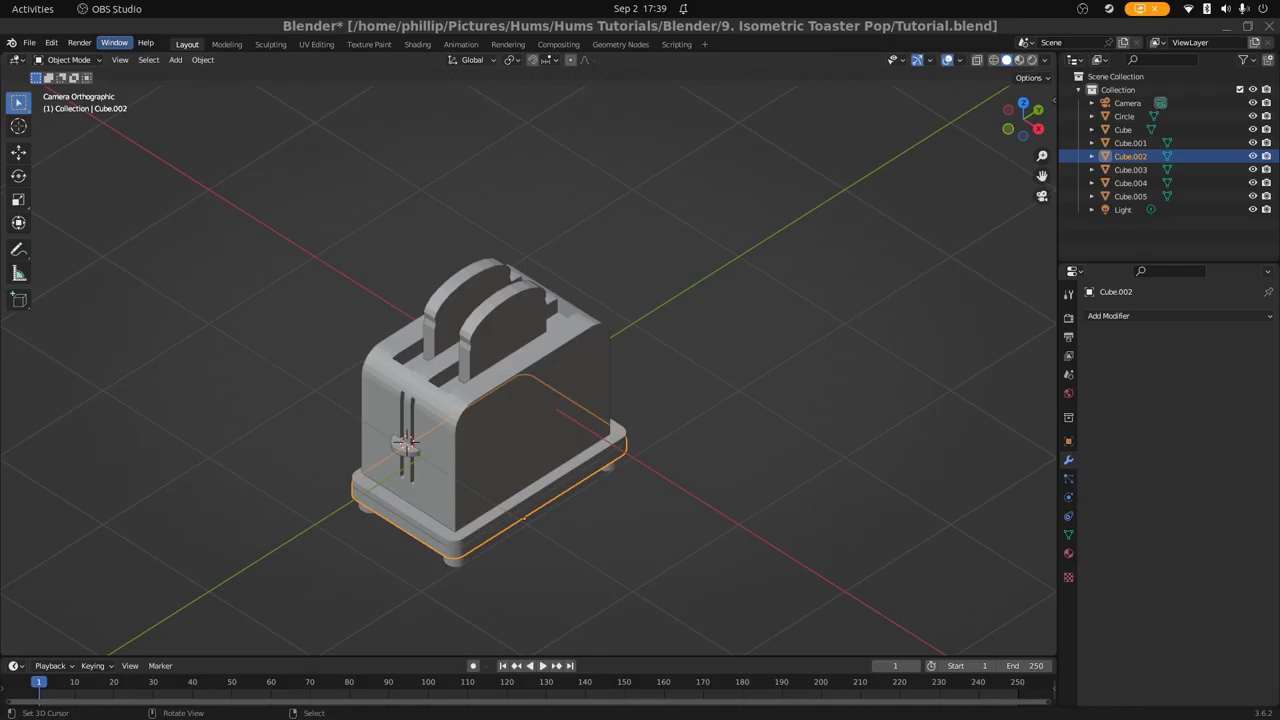
# Deselect the base, select the toaster body Cube, and enter Edit Mode on it
pyautogui.click(294, 491)
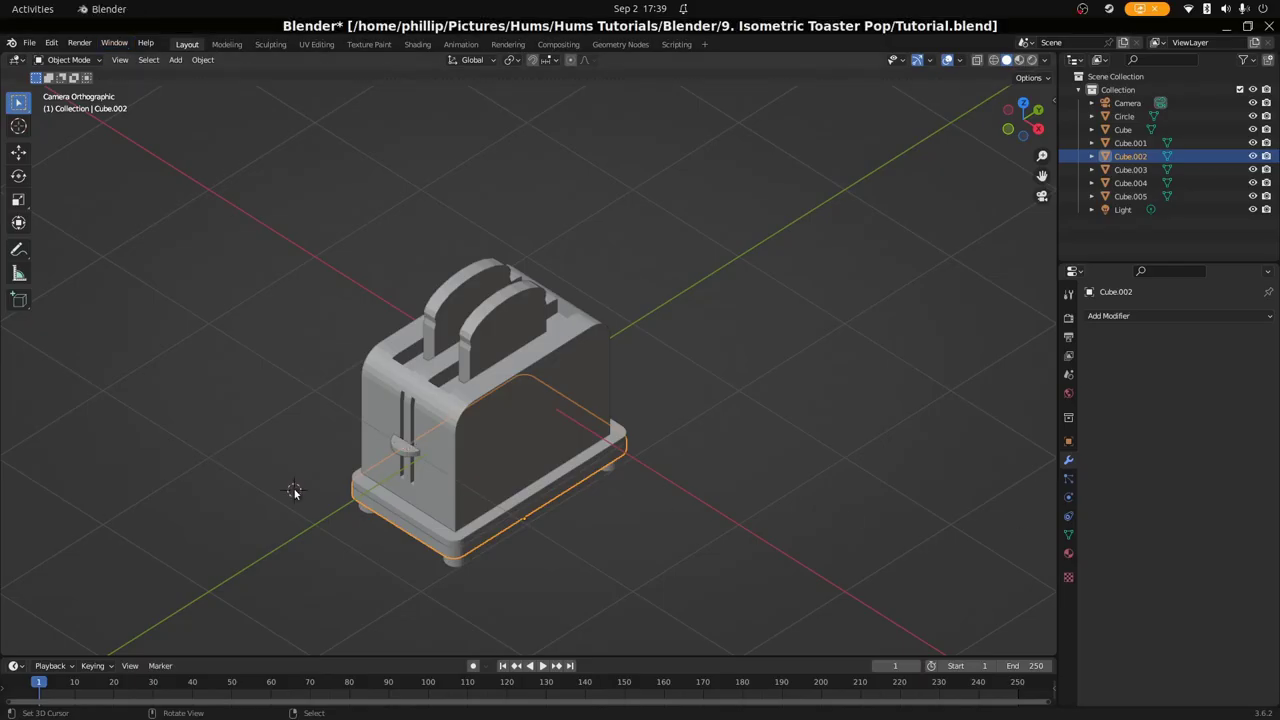
pyautogui.hotkey('alt', 'a')
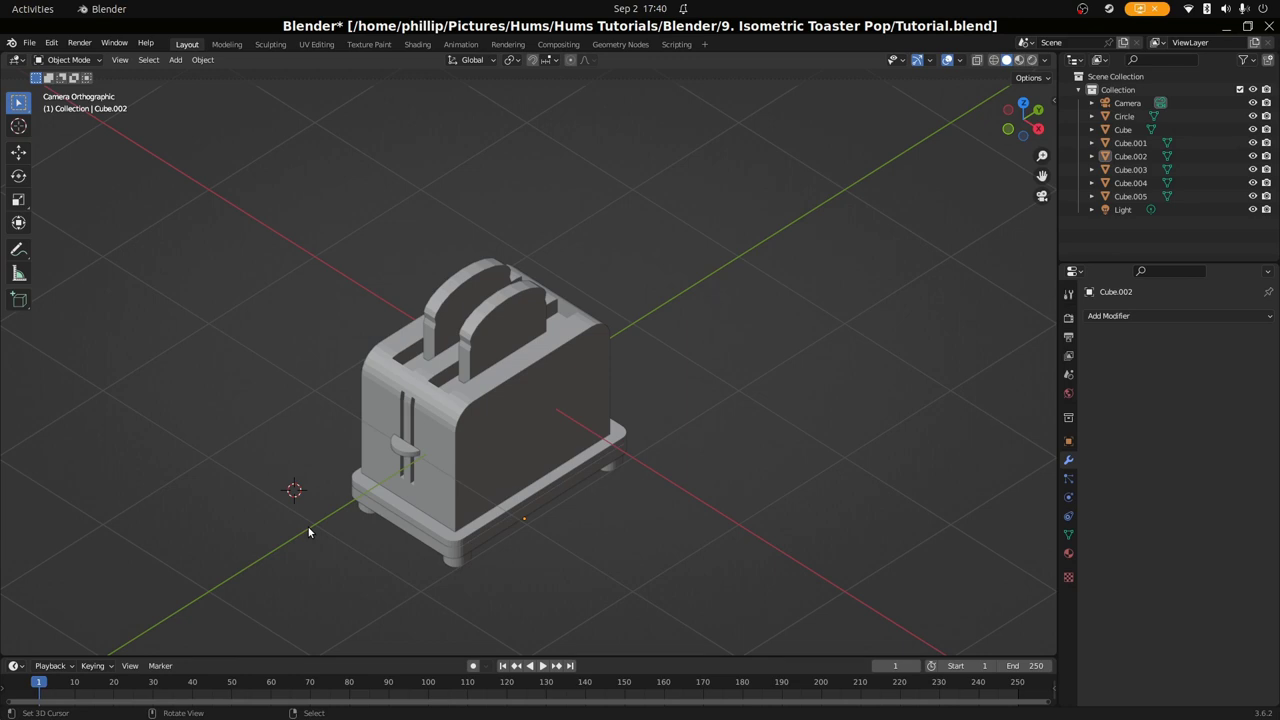
pyautogui.click(455, 446)
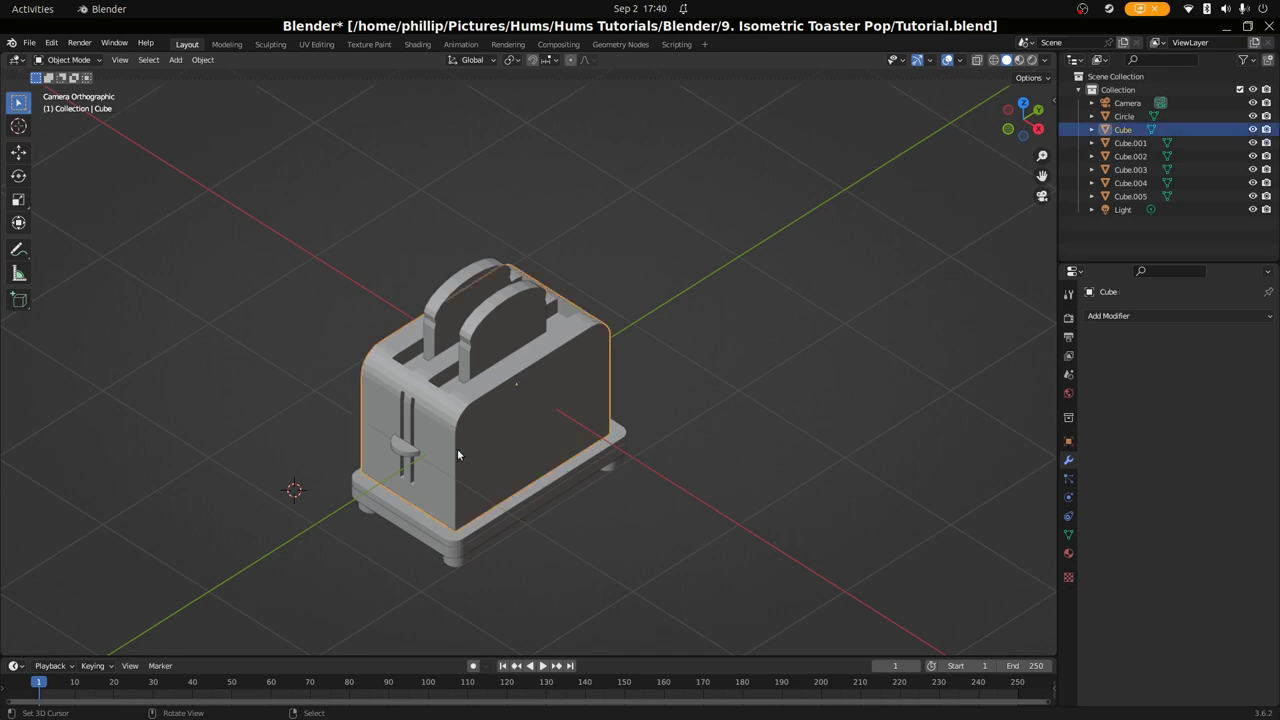
pyautogui.scroll(2, 460, 490)
pyautogui.scroll(-1, 459, 488)
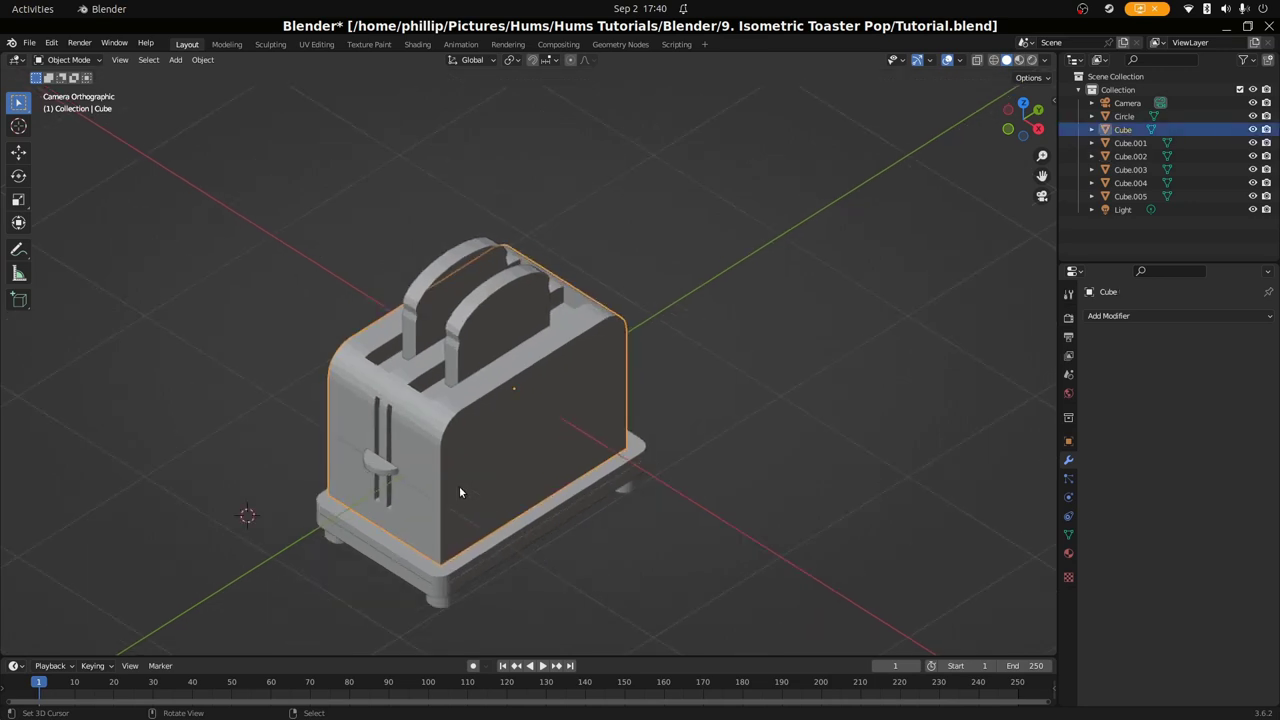
pyautogui.press('Tab')
# Switch to Edge select mode and loop-select the edges outlining the side panel
pyautogui.scroll(3, 443, 517)
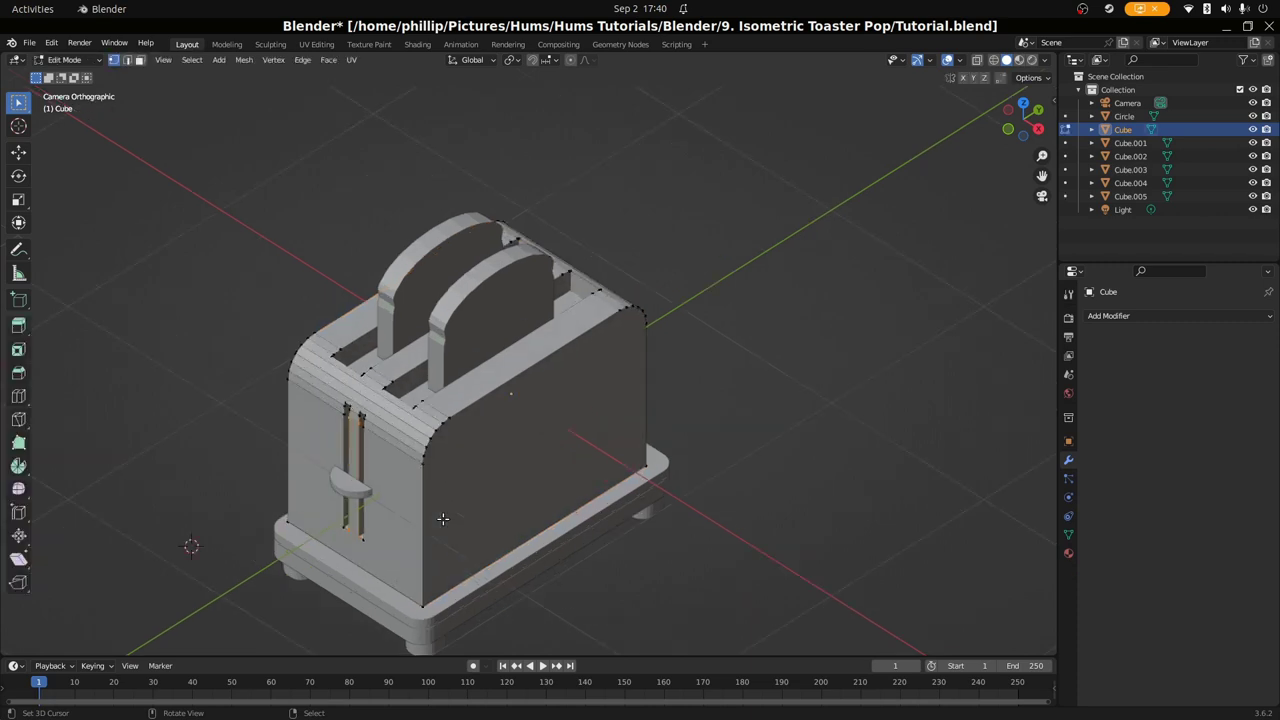
pyautogui.scroll(-1, 442, 518)
pyautogui.keyDown('shift'); pyautogui.moveTo(437, 517); pyautogui.dragTo(466, 423, button='middle'); pyautogui.keyUp('shift')
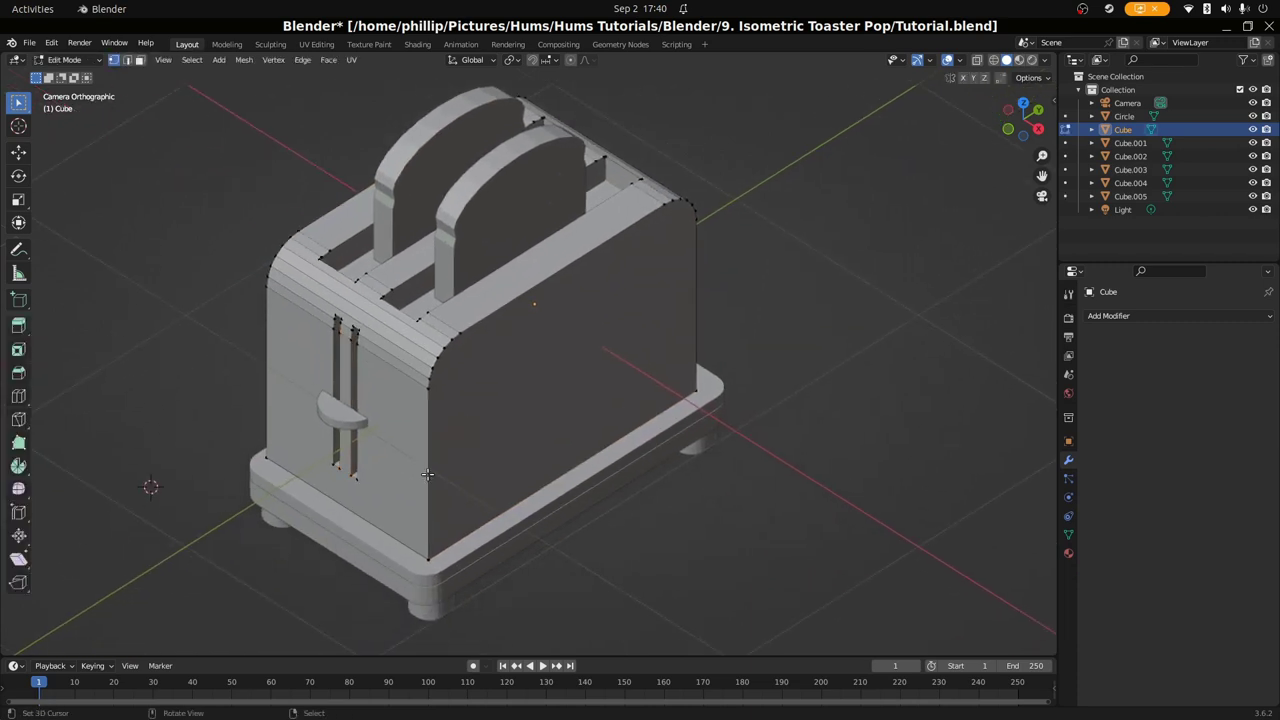
pyautogui.scroll(3, 419, 364)
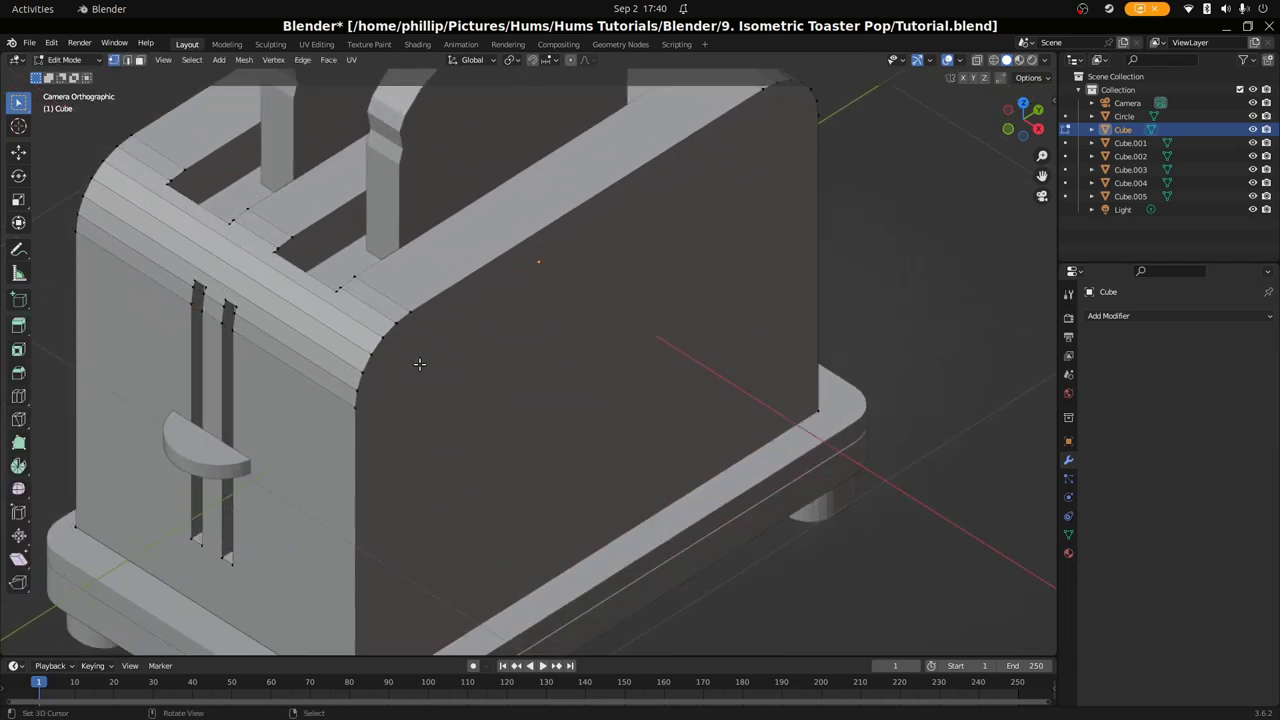
pyautogui.click(127, 60)
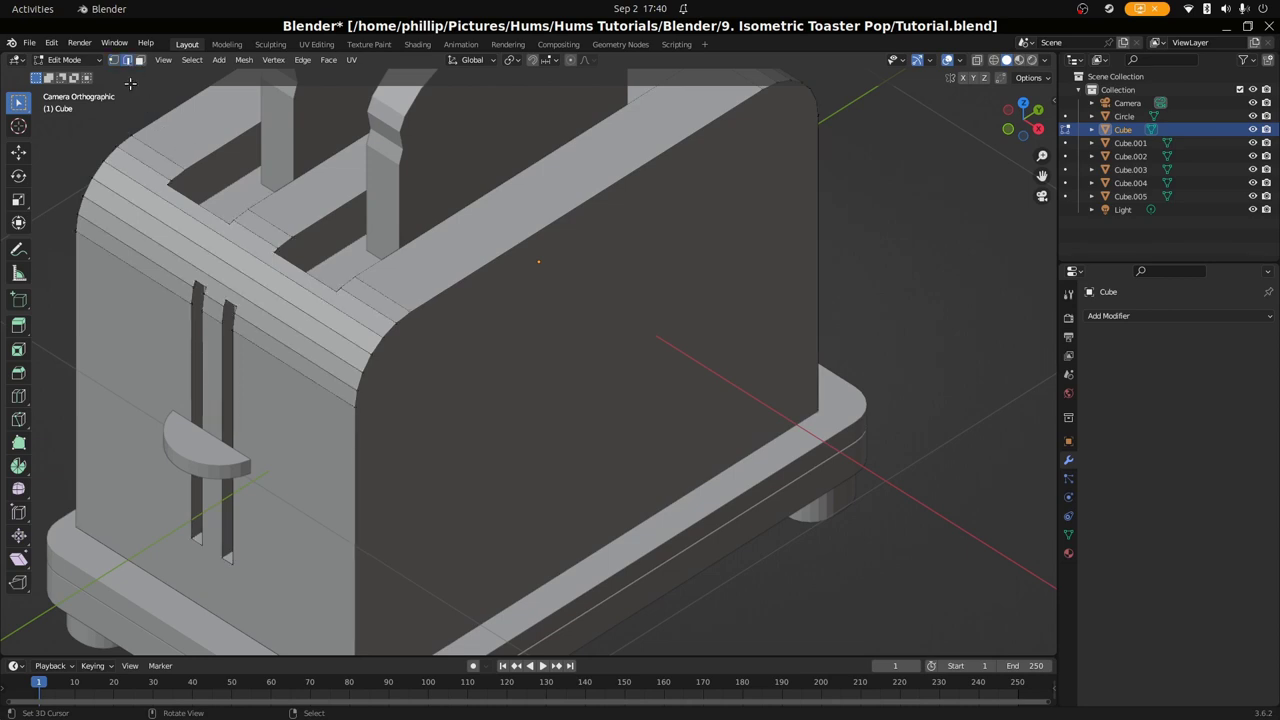
pyautogui.keyDown('alt'); pyautogui.click(380, 344); pyautogui.keyUp('alt')
# Orbit to inspect the side panel selection, then return to the framed camera view
pyautogui.scroll(-4, 380, 344)
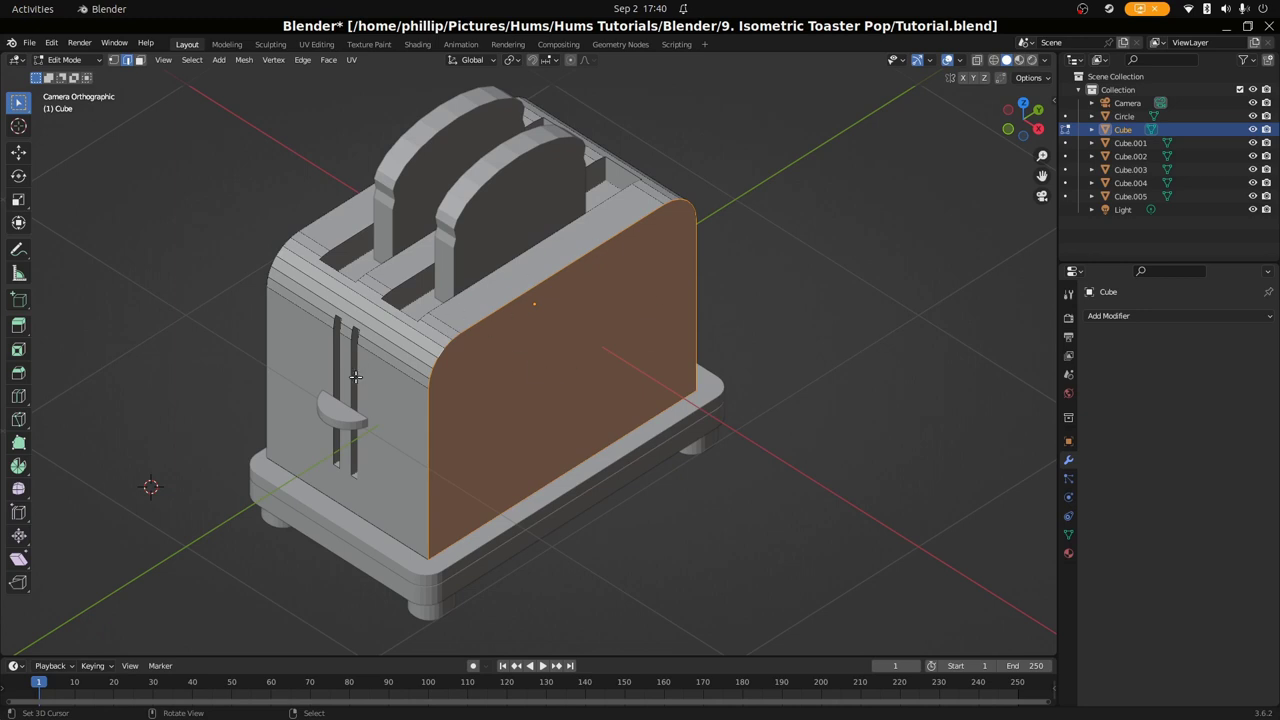
pyautogui.scroll(-8, 340, 372)
pyautogui.moveTo(343, 371); pyautogui.dragTo(586, 429, button='middle')
pyautogui.scroll(6, 640, 490)
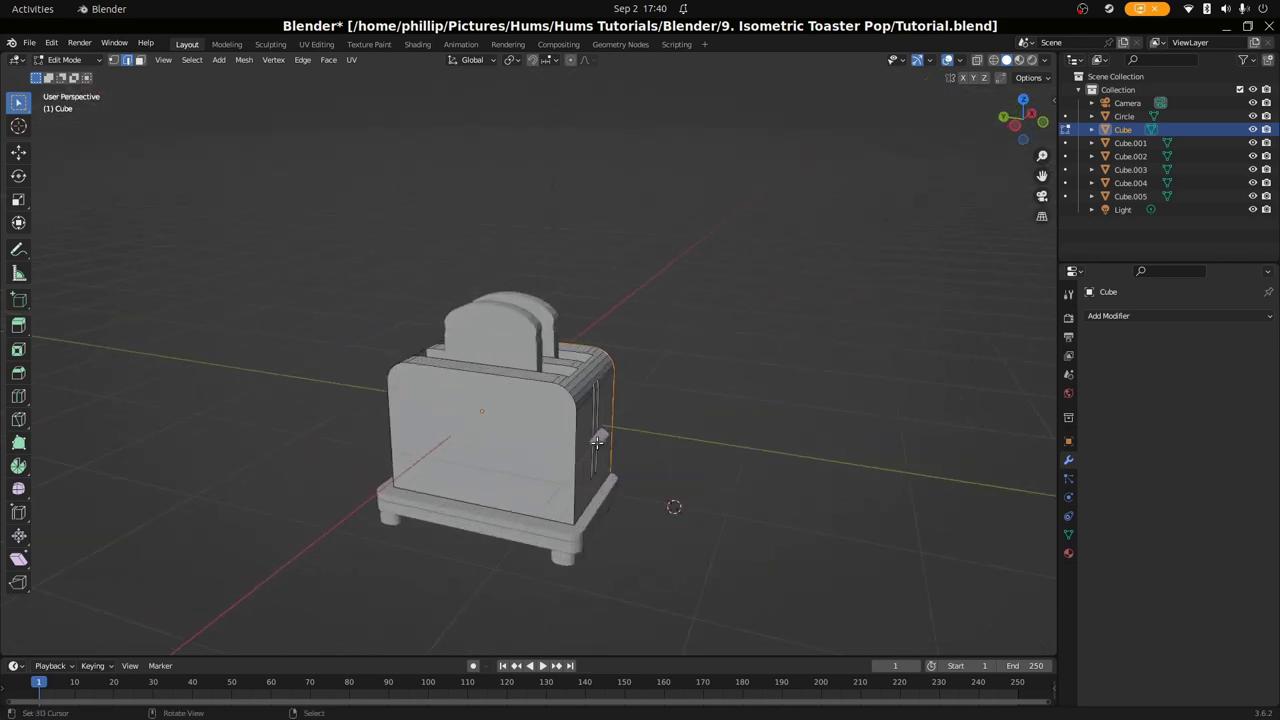
pyautogui.moveTo(630, 495); pyautogui.dragTo(360, 509, button='middle')
pyautogui.press('KP_0')
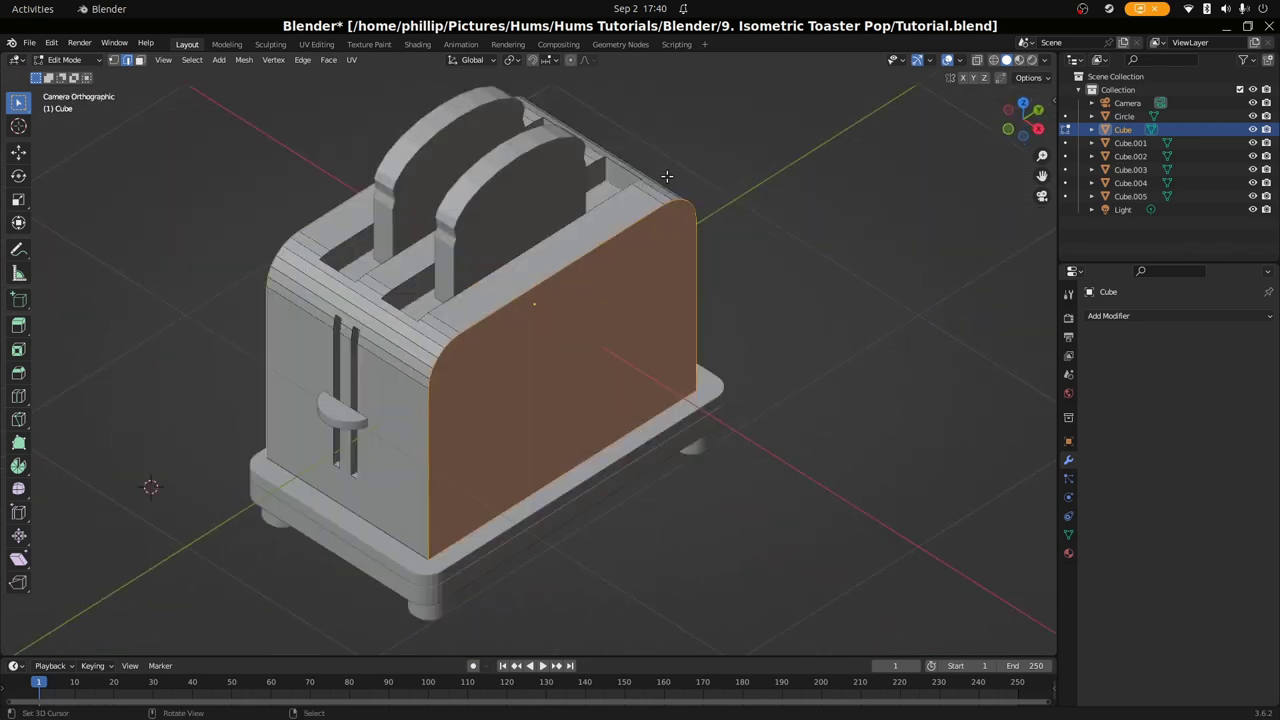
pyautogui.scroll(8, 690, 188)
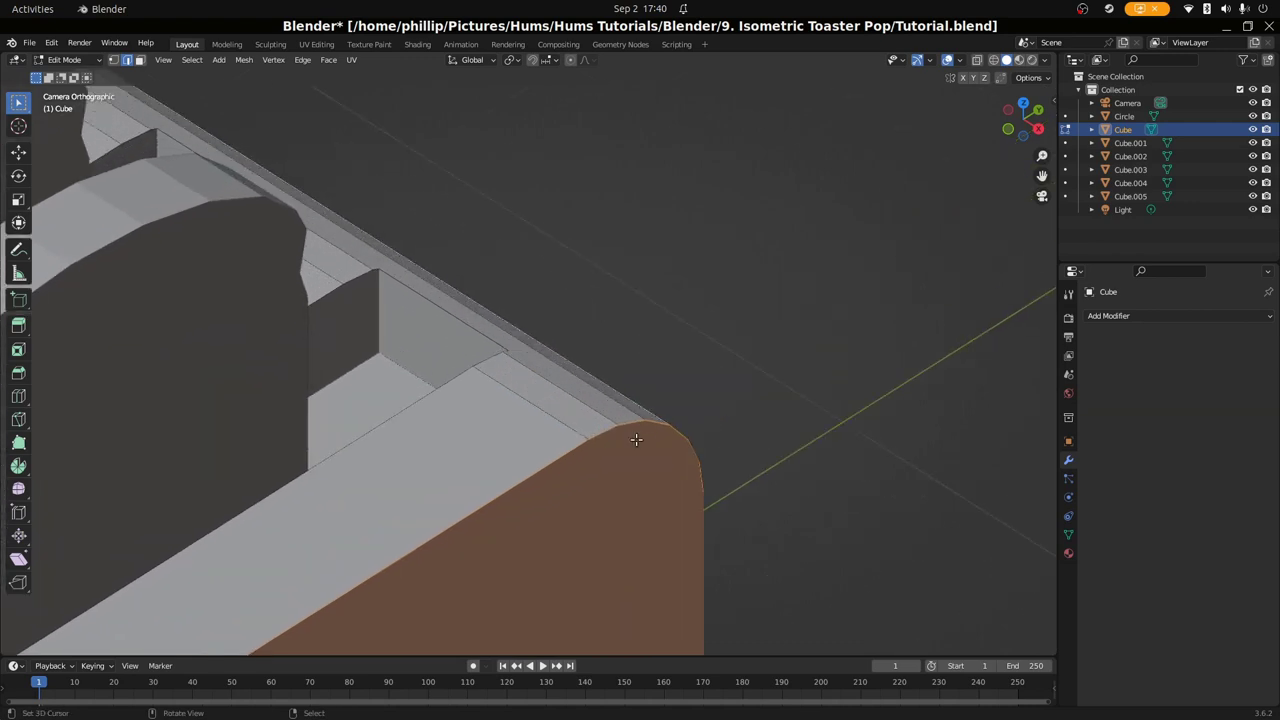
pyautogui.hotkey('shift', 'c')
pyautogui.keyDown('shift'); pyautogui.moveTo(429, 500); pyautogui.dragTo(537, 430, button='middle'); pyautogui.keyUp('shift')
pyautogui.scroll(3, 537, 430)
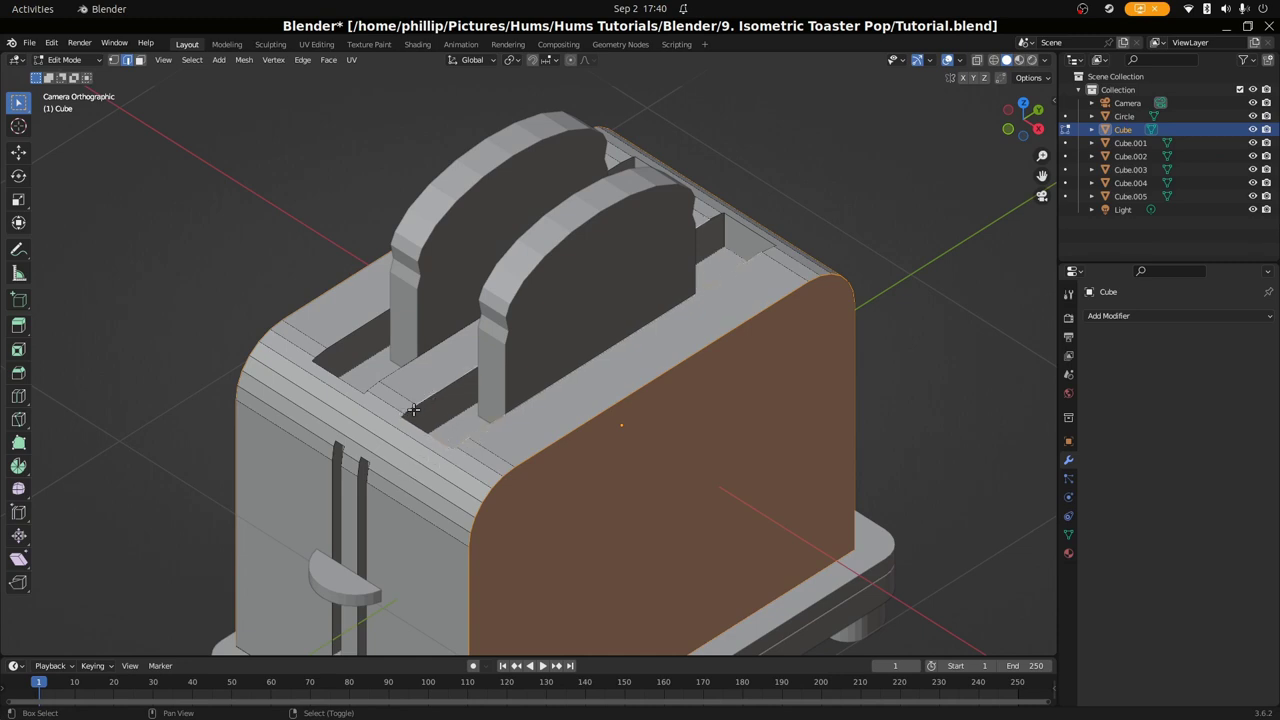
# Add the edge between the bread slots, the divider outline and the left slot's edges
pyautogui.scroll(-8, 413, 410)
pyautogui.moveTo(560, 315); pyautogui.dragTo(575, 300, button='middle')
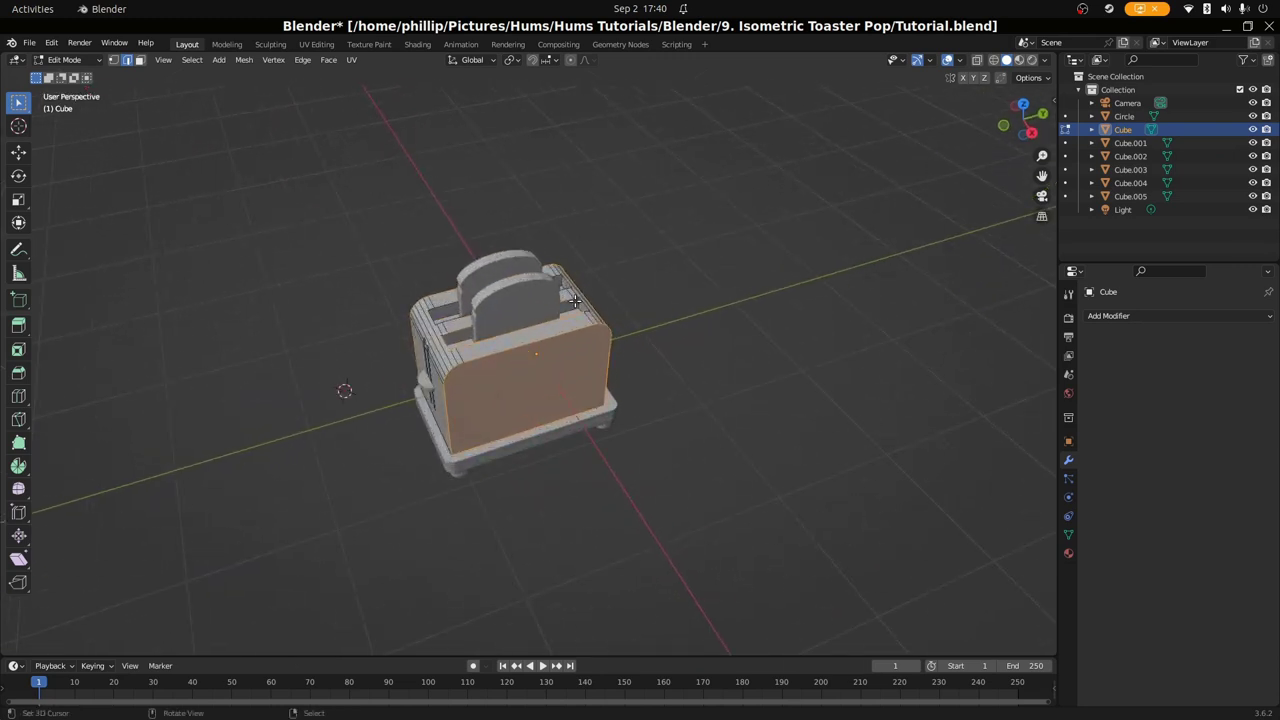
pyautogui.scroll(3, 590, 290)
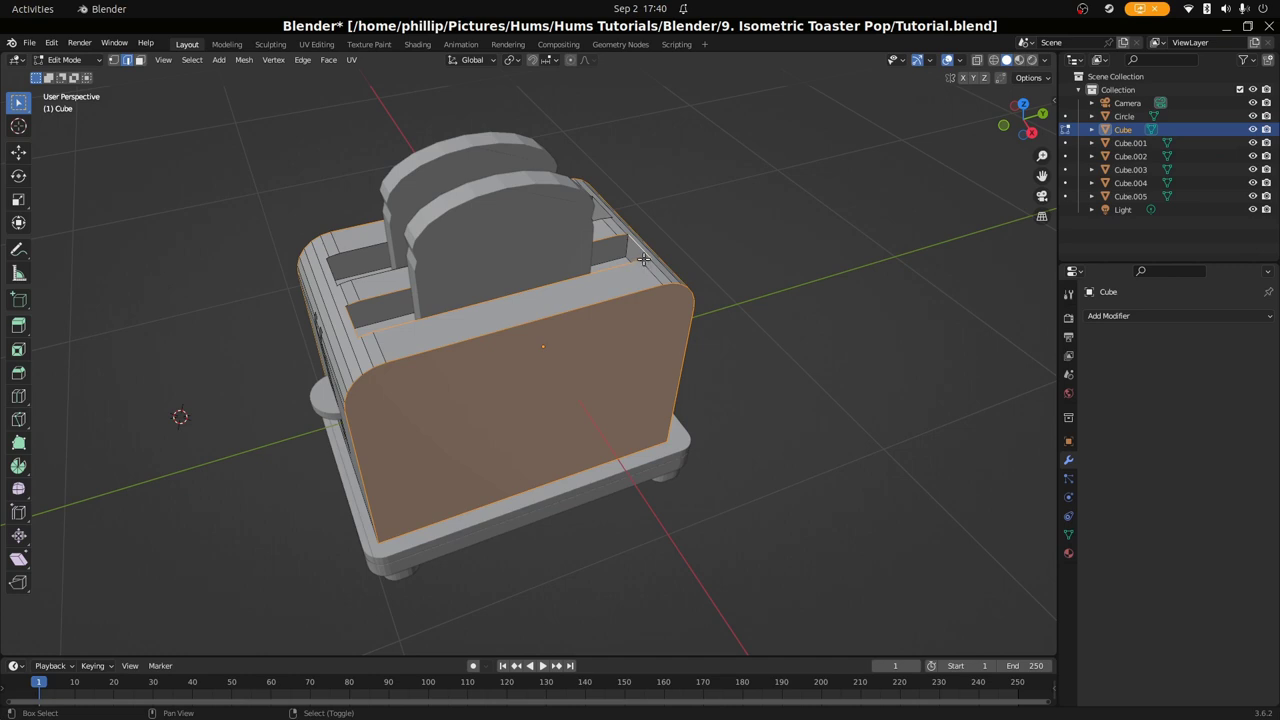
pyautogui.moveTo(643, 260); pyautogui.dragTo(541, 334, button='middle')
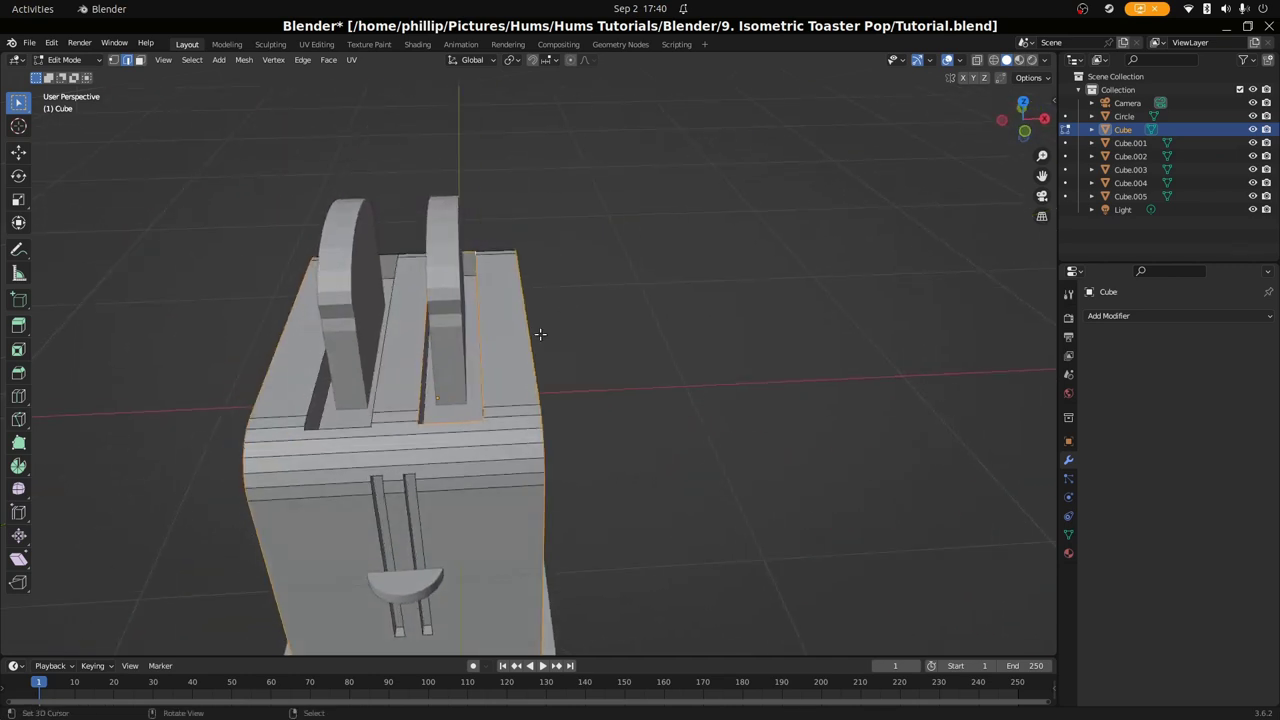
pyautogui.keyDown('shift'); pyautogui.click(388, 385); pyautogui.keyUp('shift')
pyautogui.keyDown('shift'); pyautogui.click(376, 414); pyautogui.keyUp('shift')
pyautogui.keyDown('shift'); pyautogui.click(315, 400); pyautogui.keyUp('shift')
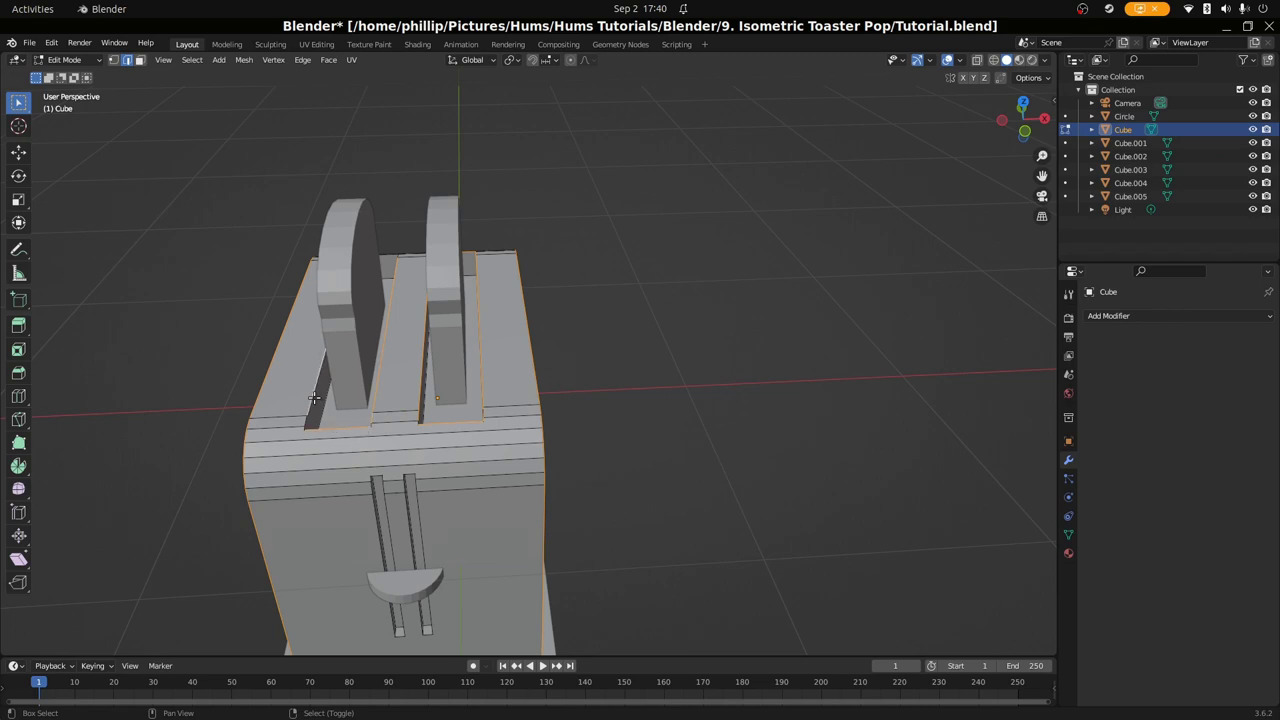
pyautogui.keyDown('shift'); pyautogui.click(308, 428); pyautogui.keyUp('shift')
pyautogui.keyDown('shift'); pyautogui.click(298, 430); pyautogui.keyUp('shift')
# Drop the edge beside the slot, add the slot's front-corner edges, and return to camera view
pyautogui.moveTo(302, 431); pyautogui.dragTo(366, 423, button='middle')
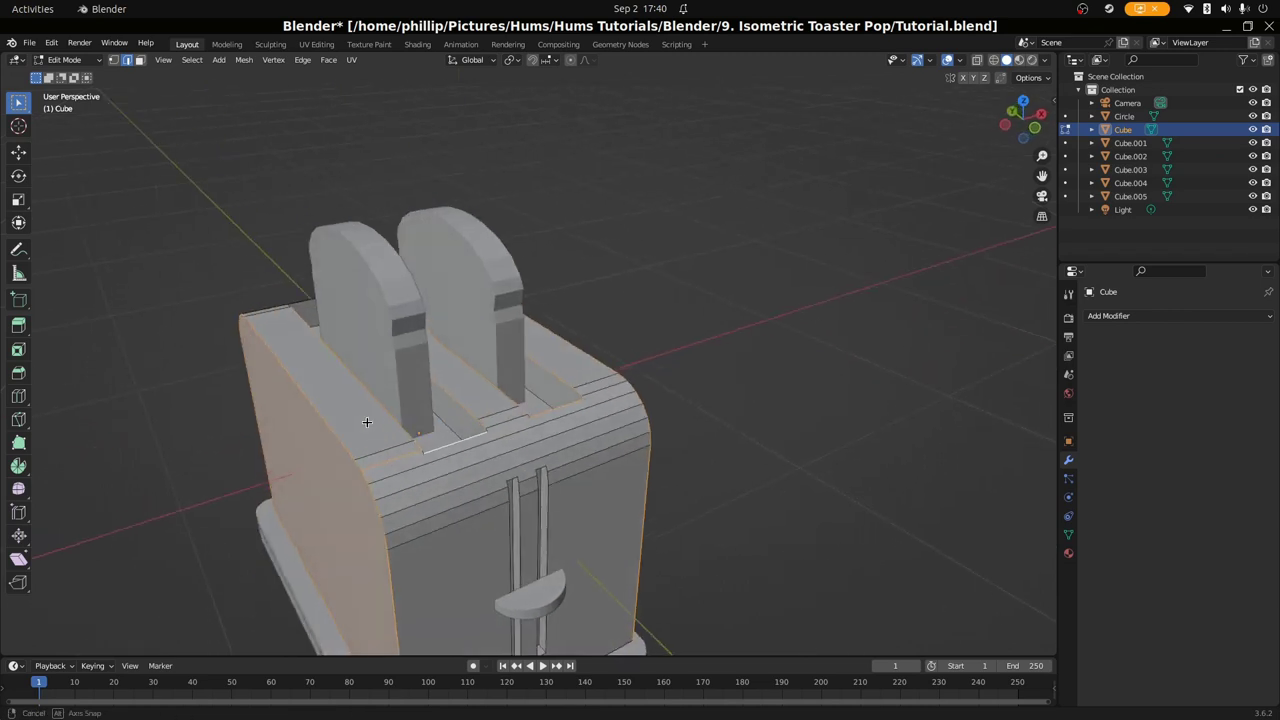
pyautogui.scroll(3, 366, 423)
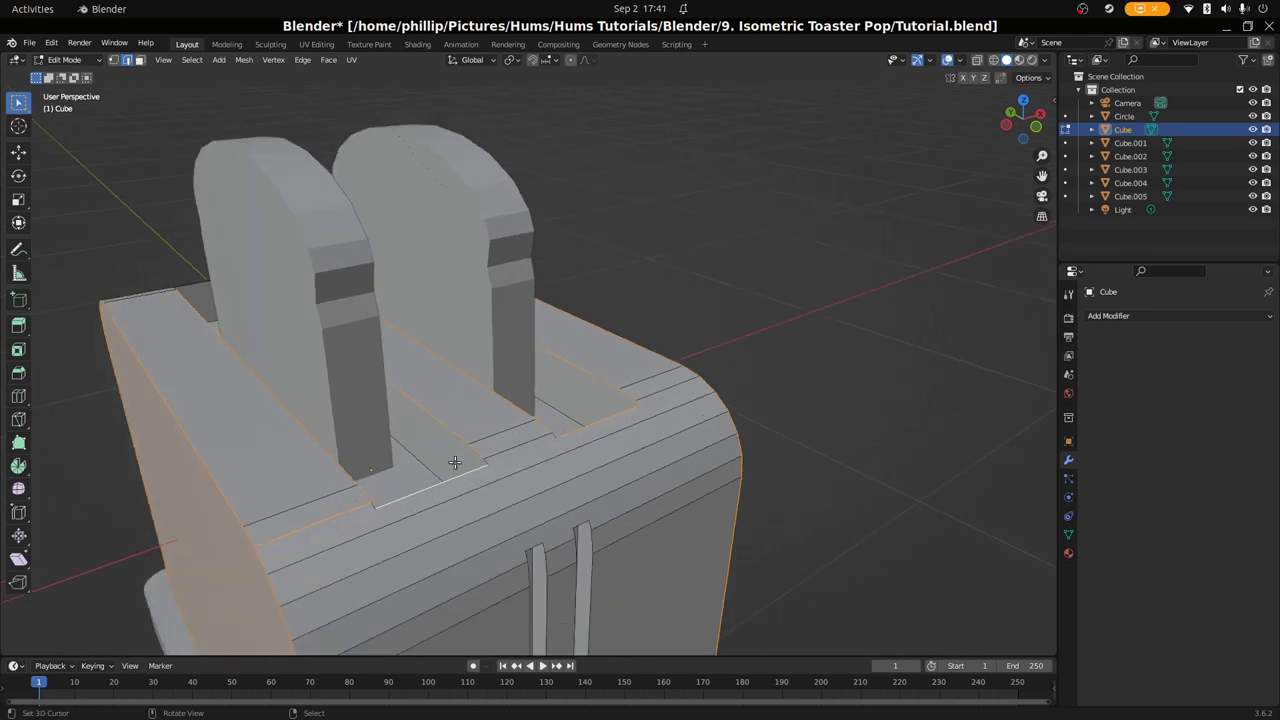
pyautogui.keyDown('shift'); pyautogui.click(372, 506); pyautogui.keyUp('shift')
pyautogui.moveTo(367, 470); pyautogui.dragTo(424, 418, button='middle')
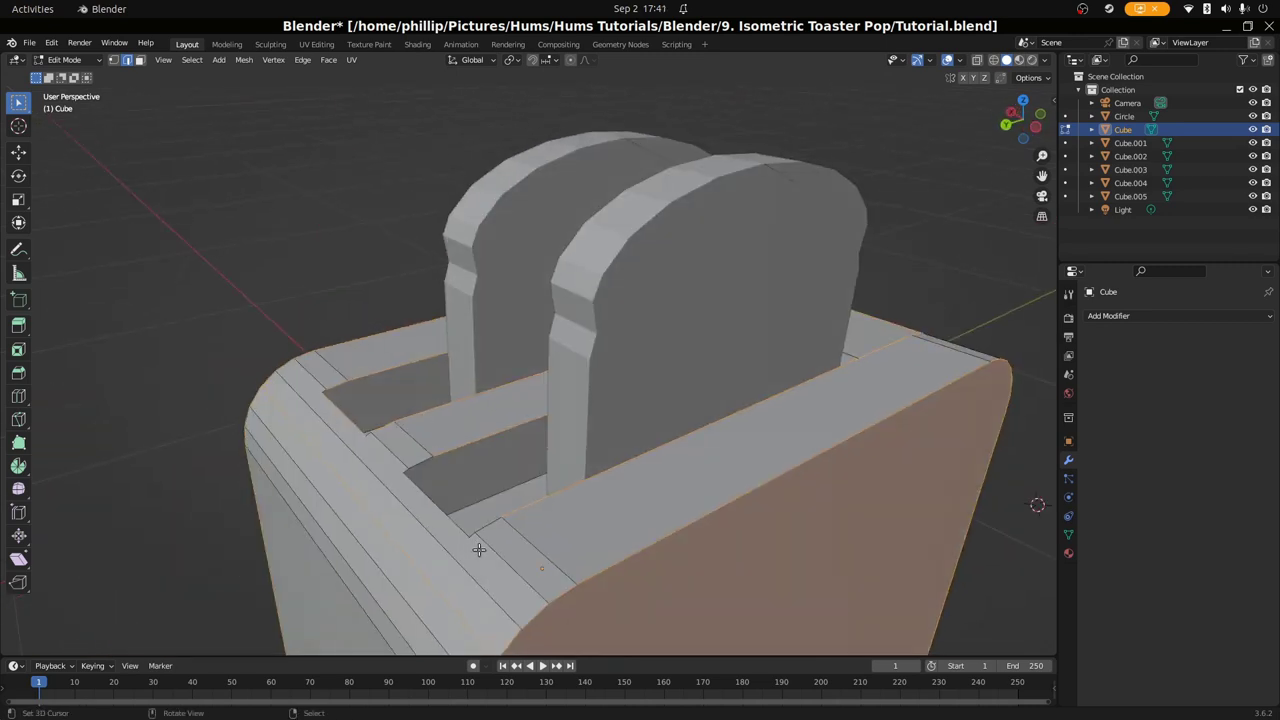
pyautogui.scroll(2, 479, 549)
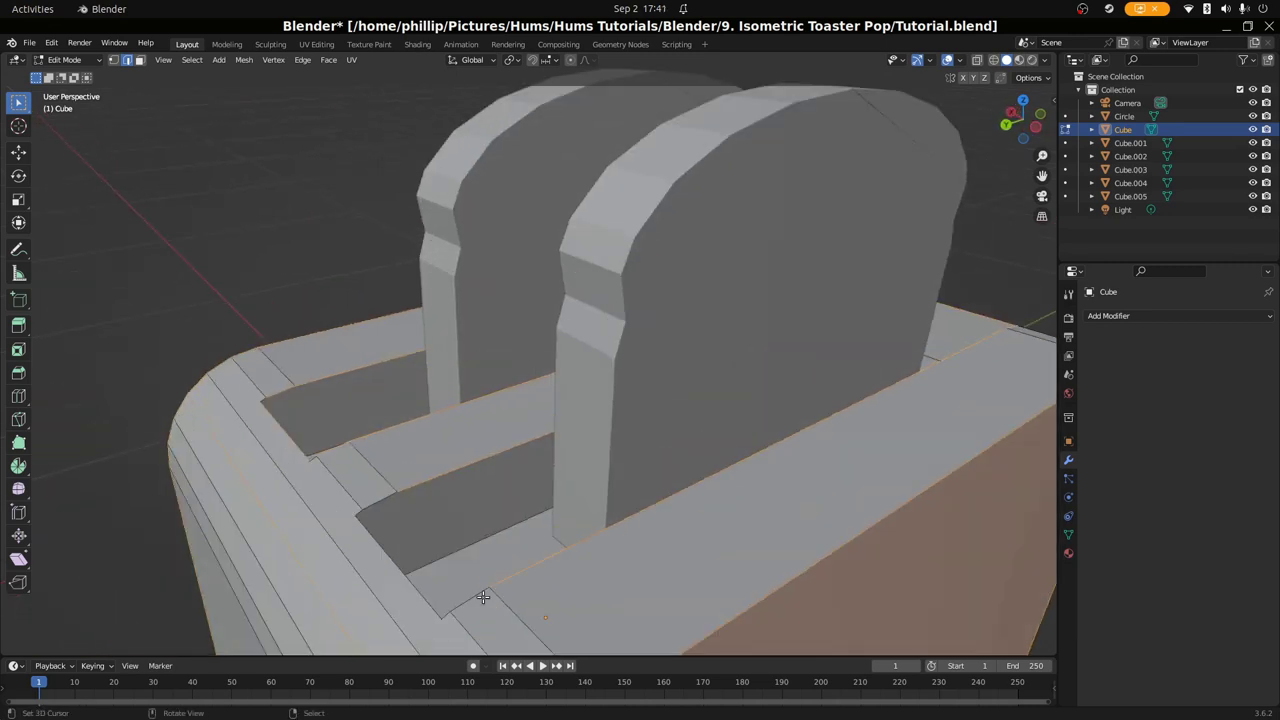
pyautogui.keyDown('shift'); pyautogui.click(435, 615); pyautogui.keyUp('shift')
pyautogui.keyDown('shift'); pyautogui.click(355, 514); pyautogui.keyUp('shift')
pyautogui.press('KP_0')
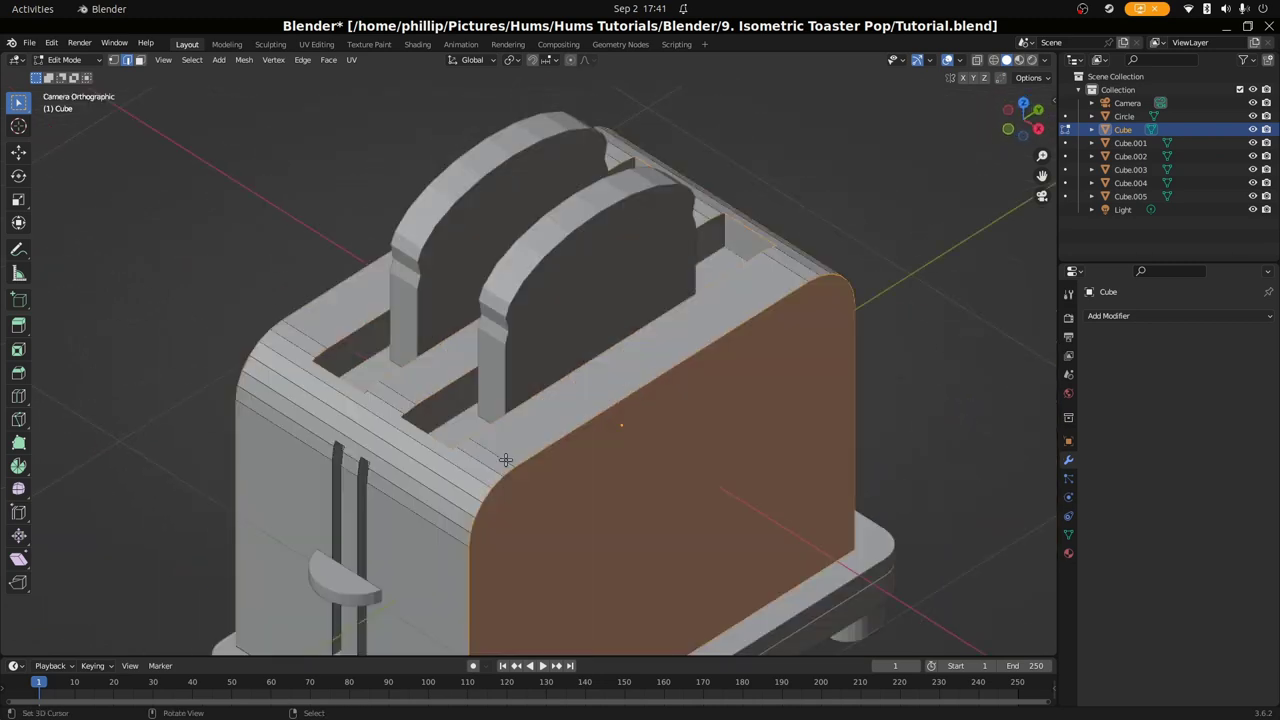
pyautogui.scroll(2, 505, 459)
pyautogui.scroll(-4, 505, 459)
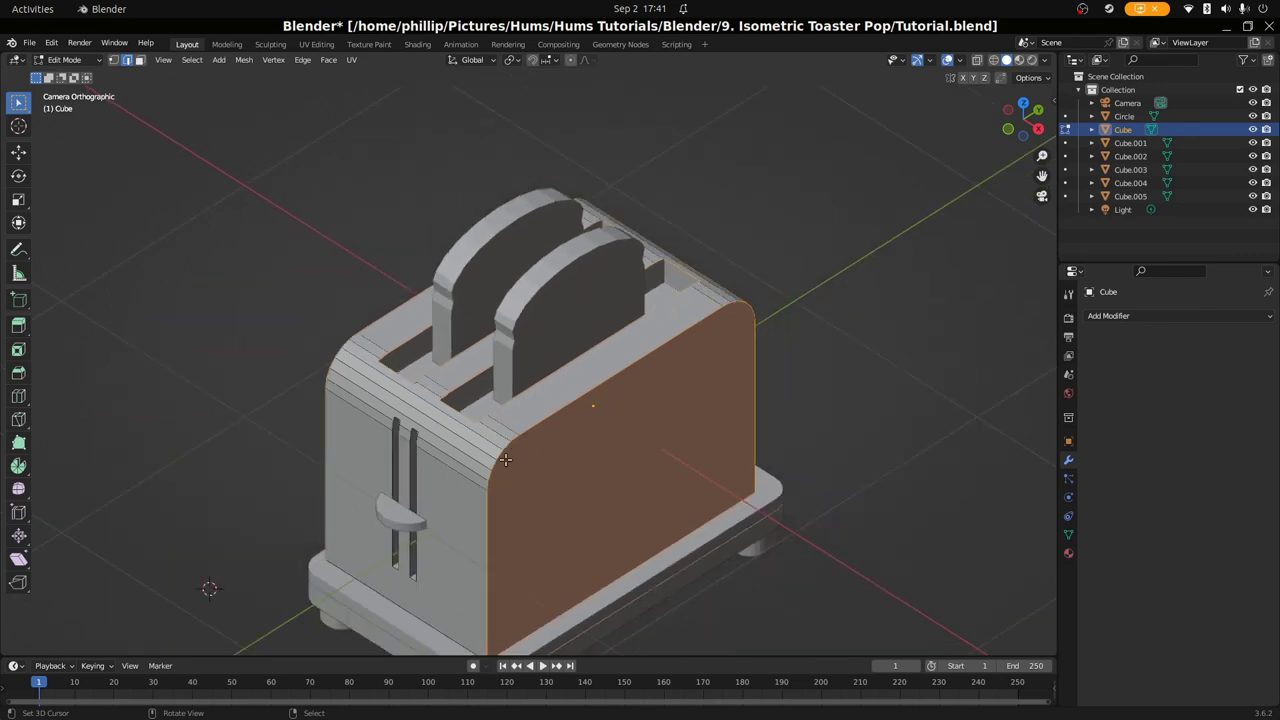
pyautogui.scroll(4, 505, 459)
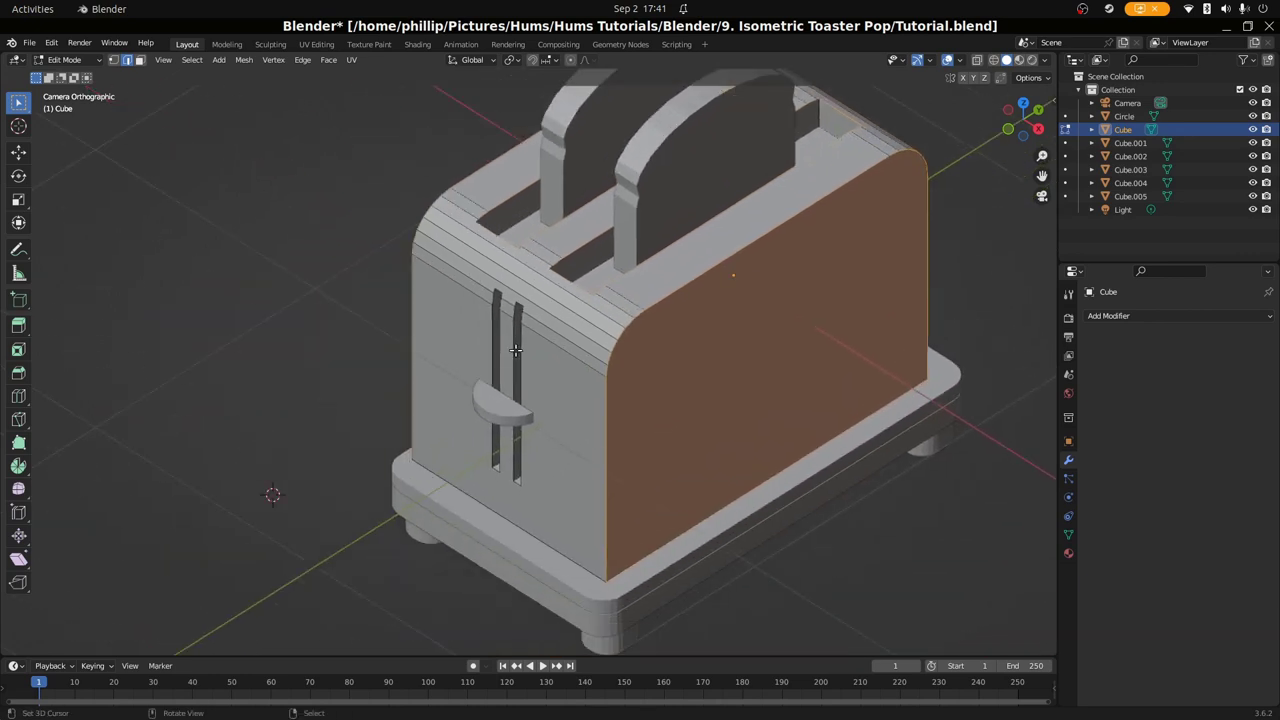
pyautogui.scroll(3, 508, 374)
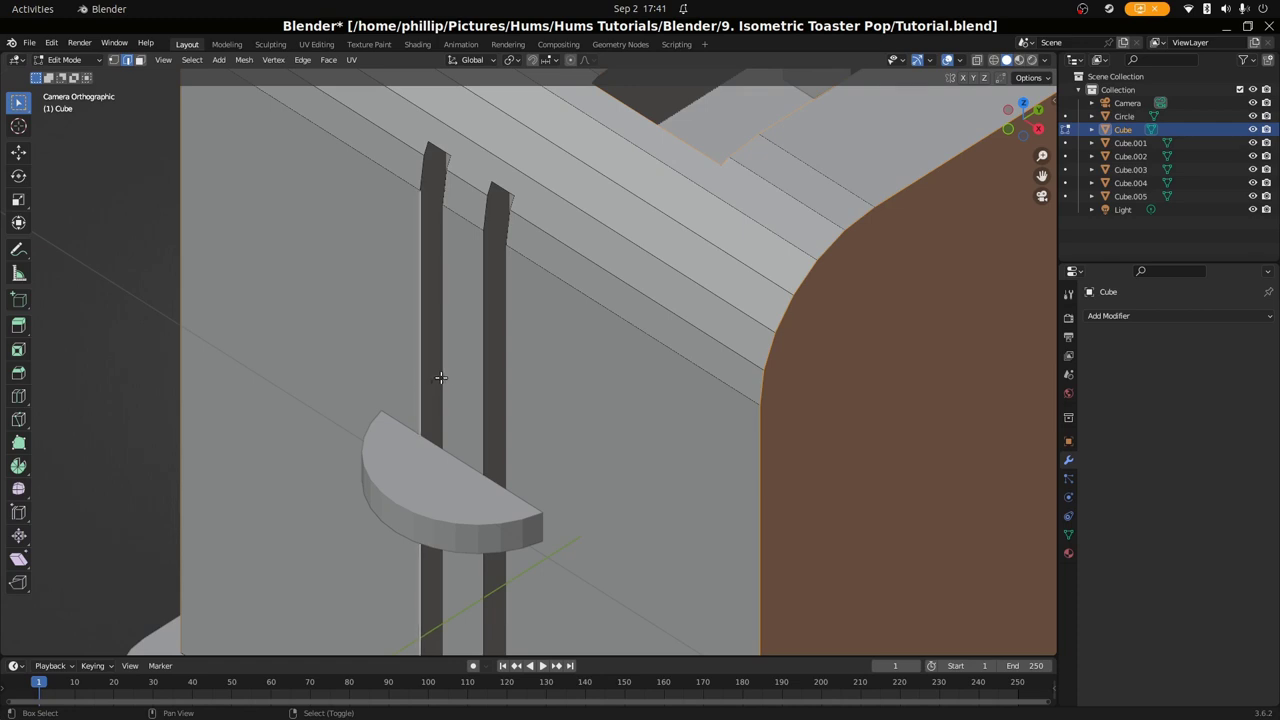
pyautogui.press('KP_0')
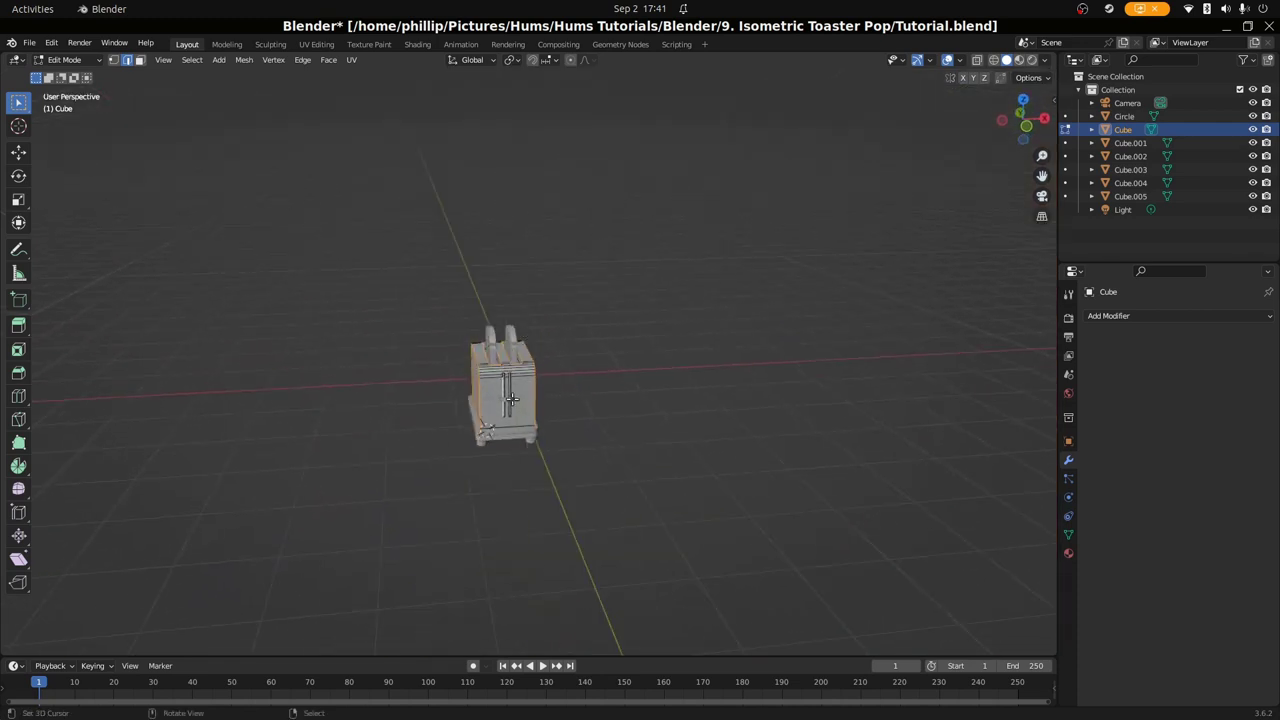
pyautogui.scroll(8, 510, 399)
pyautogui.moveTo(364, 530); pyautogui.dragTo(396, 497, button='middle')
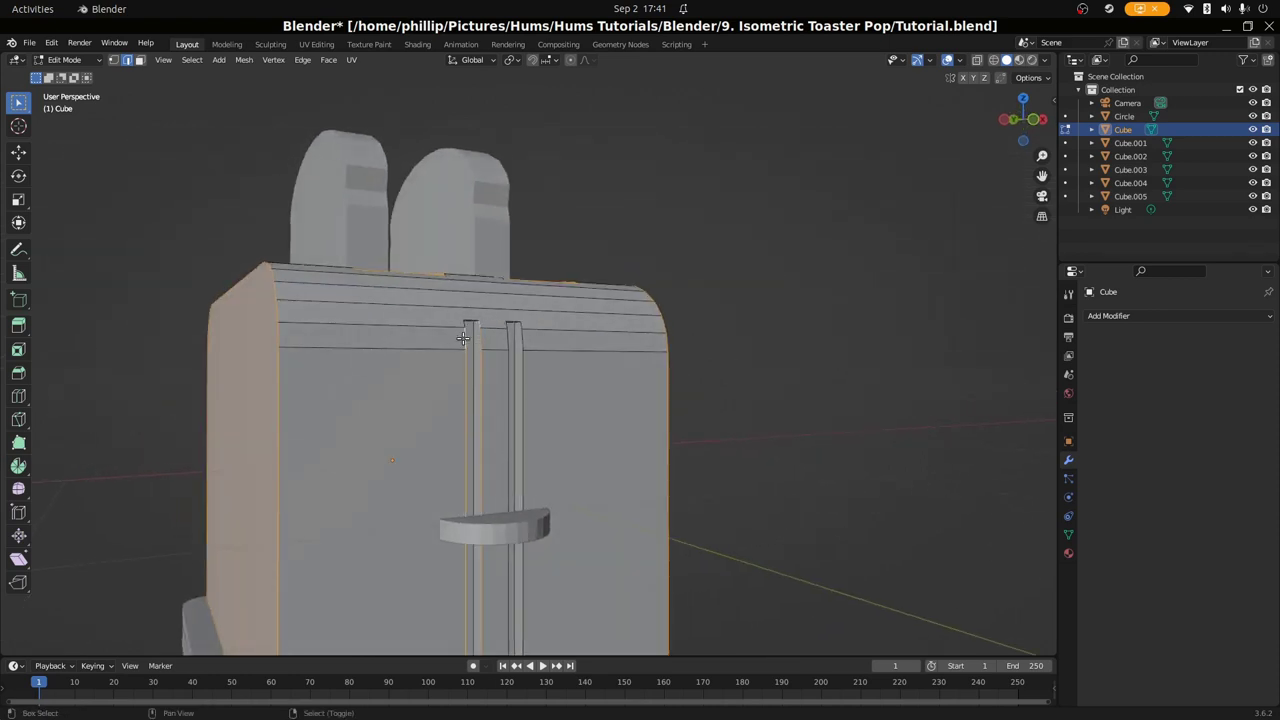
pyautogui.keyDown('shift'); pyautogui.click(507, 386); pyautogui.keyUp('shift')
pyautogui.keyDown('shift'); pyautogui.click(511, 340); pyautogui.keyUp('shift')
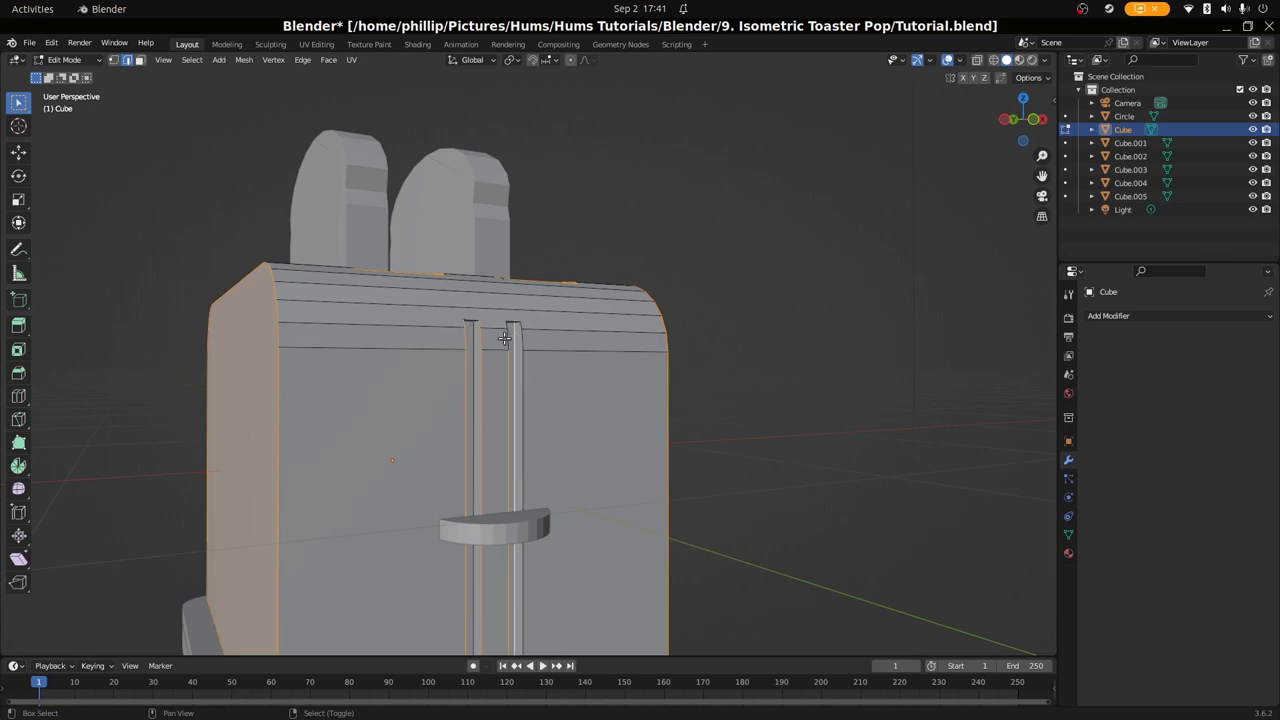
pyautogui.keyDown('shift'); pyautogui.click(513, 342); pyautogui.keyUp('shift')
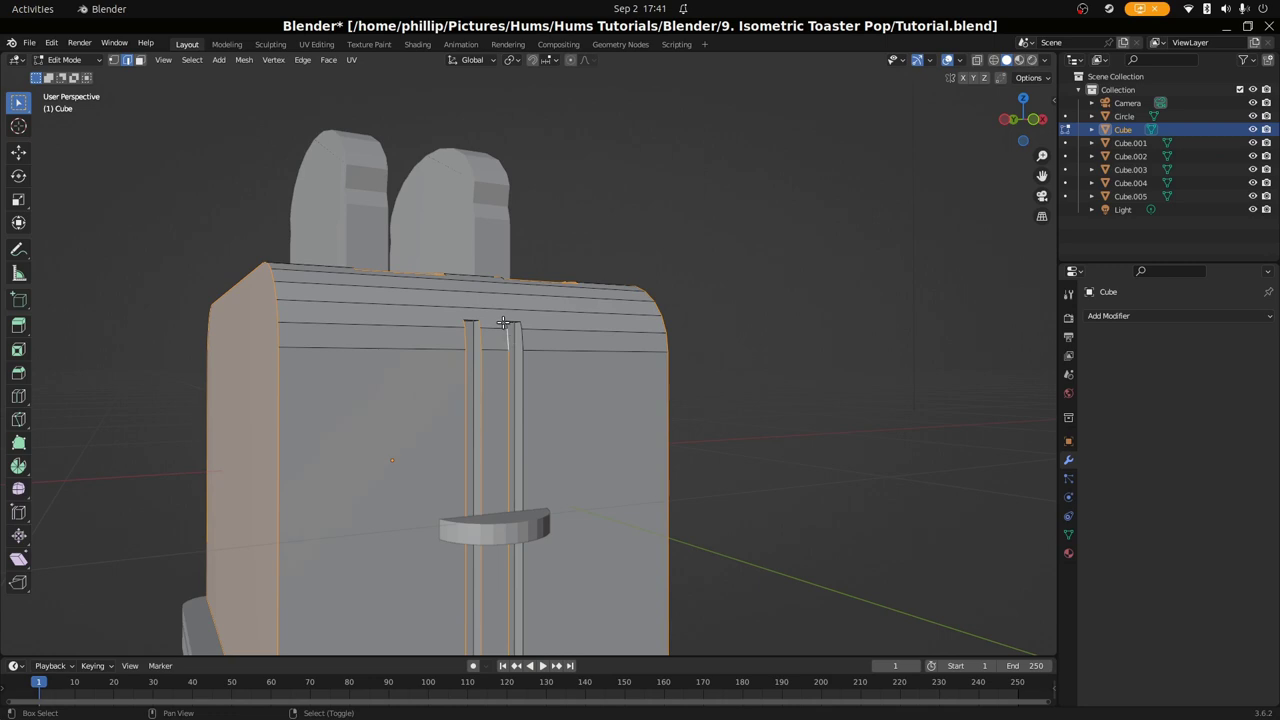
pyautogui.keyDown('shift'); pyautogui.click(526, 348); pyautogui.keyUp('shift')
pyautogui.keyDown('shift'); pyautogui.click(526, 343); pyautogui.keyUp('shift')
pyautogui.keyDown('shift'); pyautogui.scroll(-5, 566, 420); pyautogui.keyUp('shift')
pyautogui.scroll(5, 458, 489)
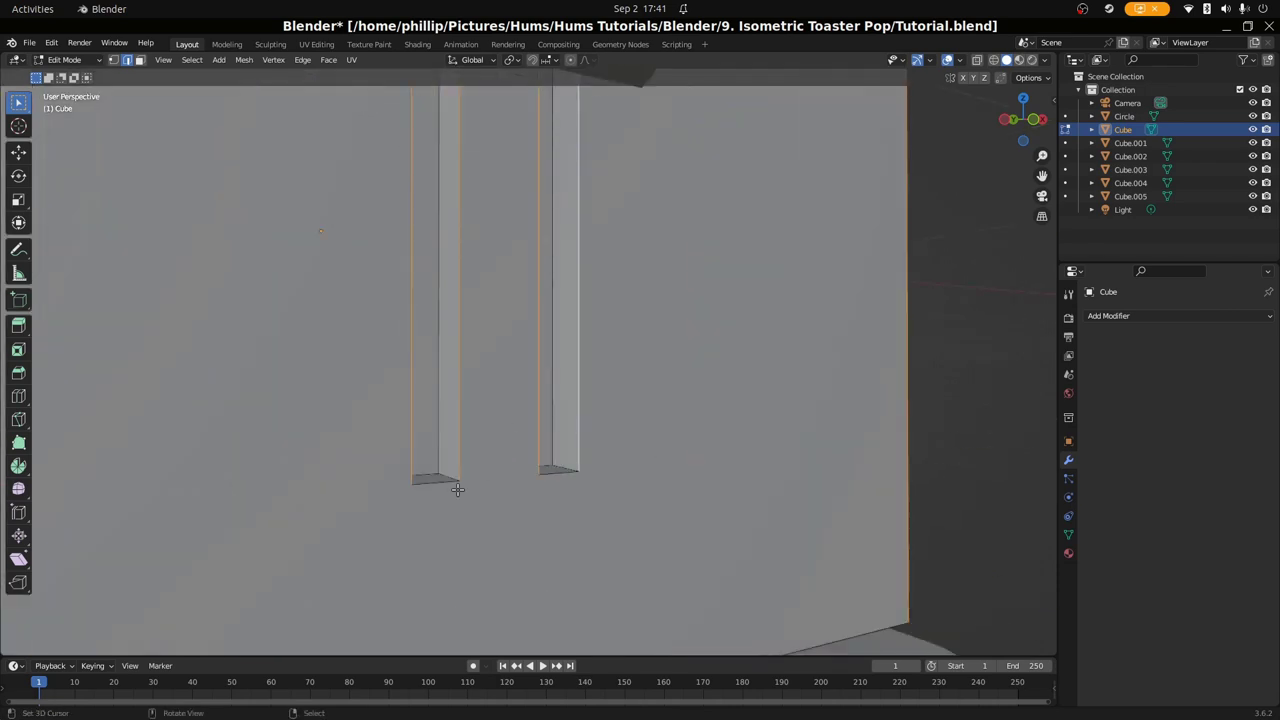
pyautogui.scroll(-6, 458, 489)
pyautogui.keyDown('shift'); pyautogui.scroll(4, 495, 540); pyautogui.keyUp('shift')
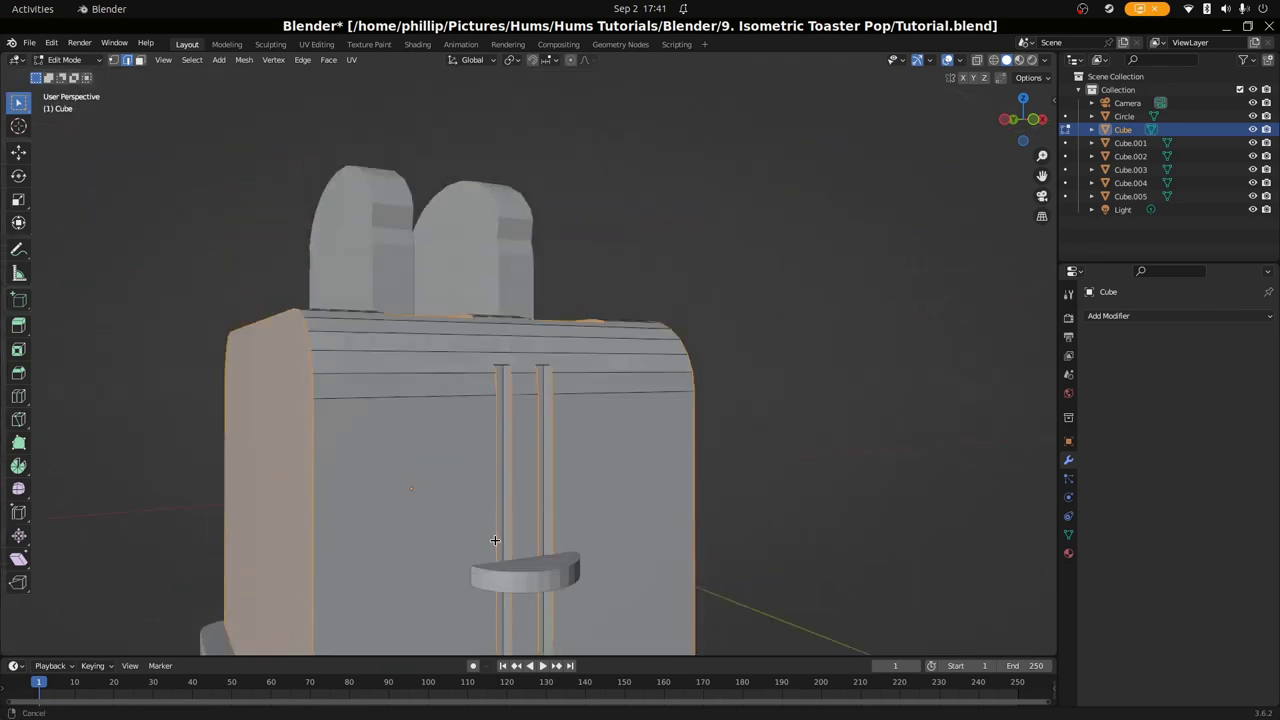
pyautogui.scroll(8, 486, 406)
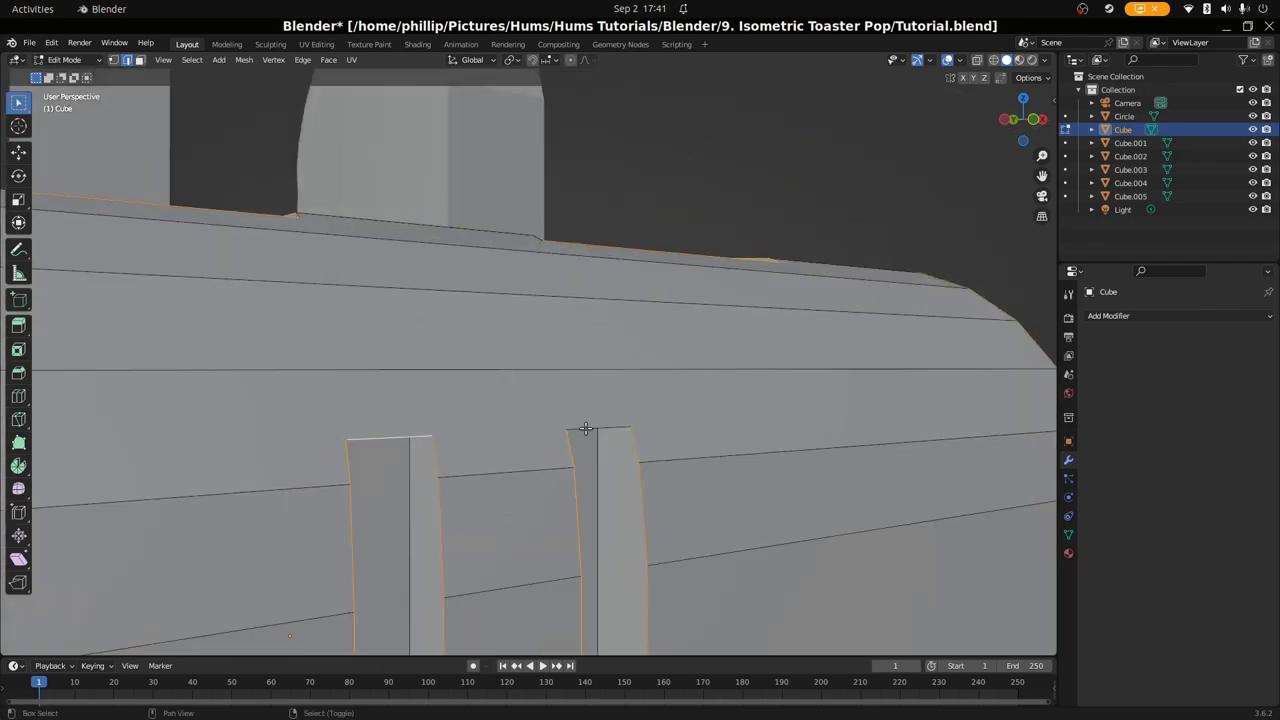
pyautogui.scroll(-8, 586, 428)
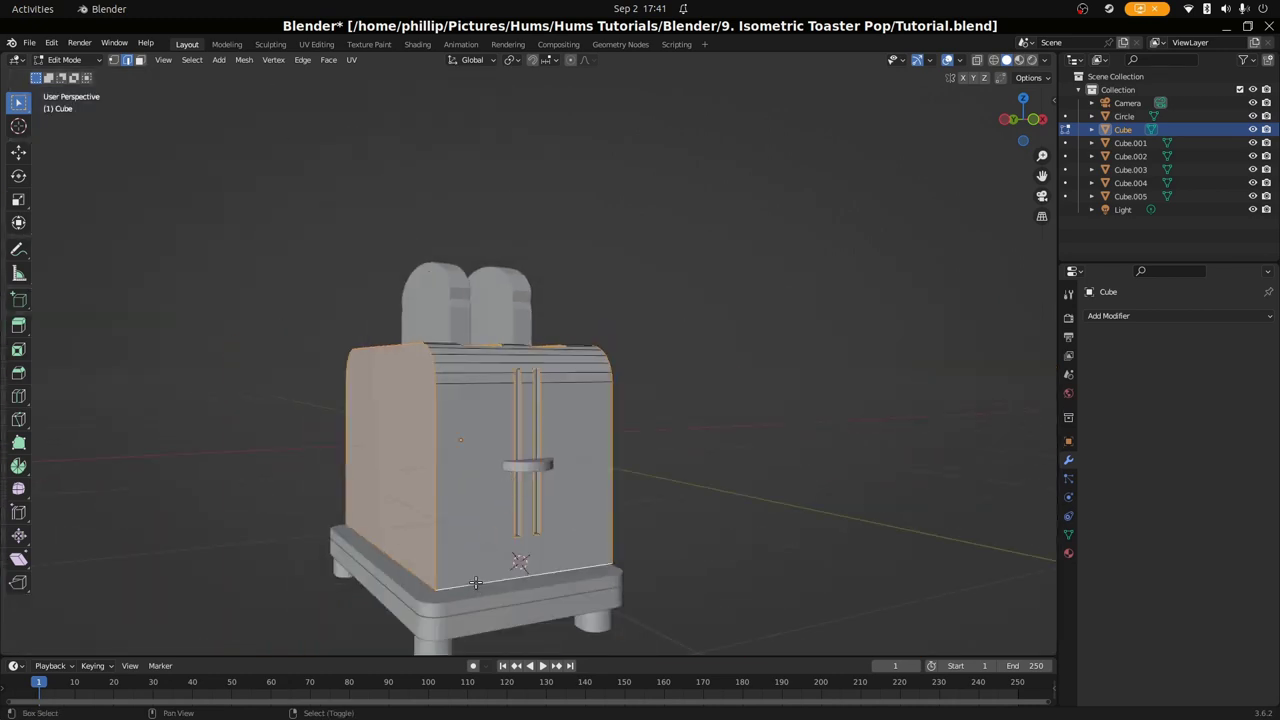
# Mark the selected toaster body outline edges as seams with Ctrl+E > Mark Seam
pyautogui.moveTo(475, 582); pyautogui.dragTo(448, 577, button='middle')
pyautogui.press('KP_0')
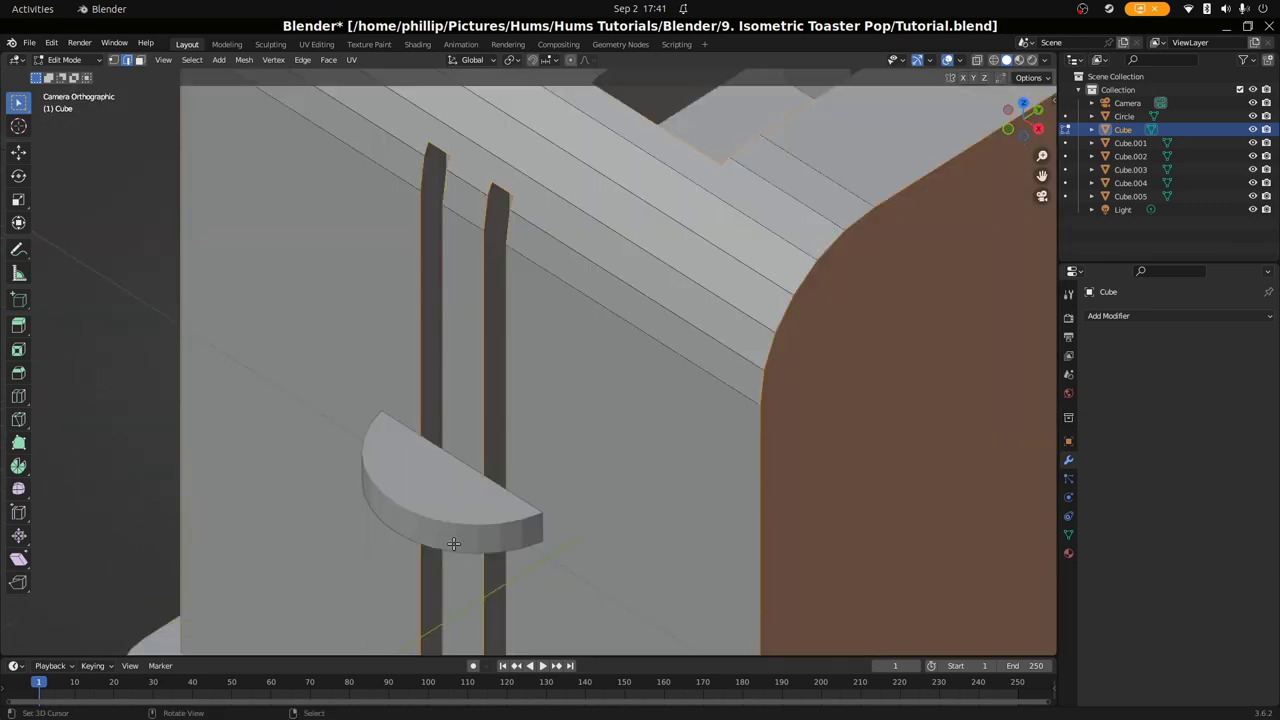
pyautogui.scroll(-4, 483, 478)
pyautogui.scroll(1, 505, 470)
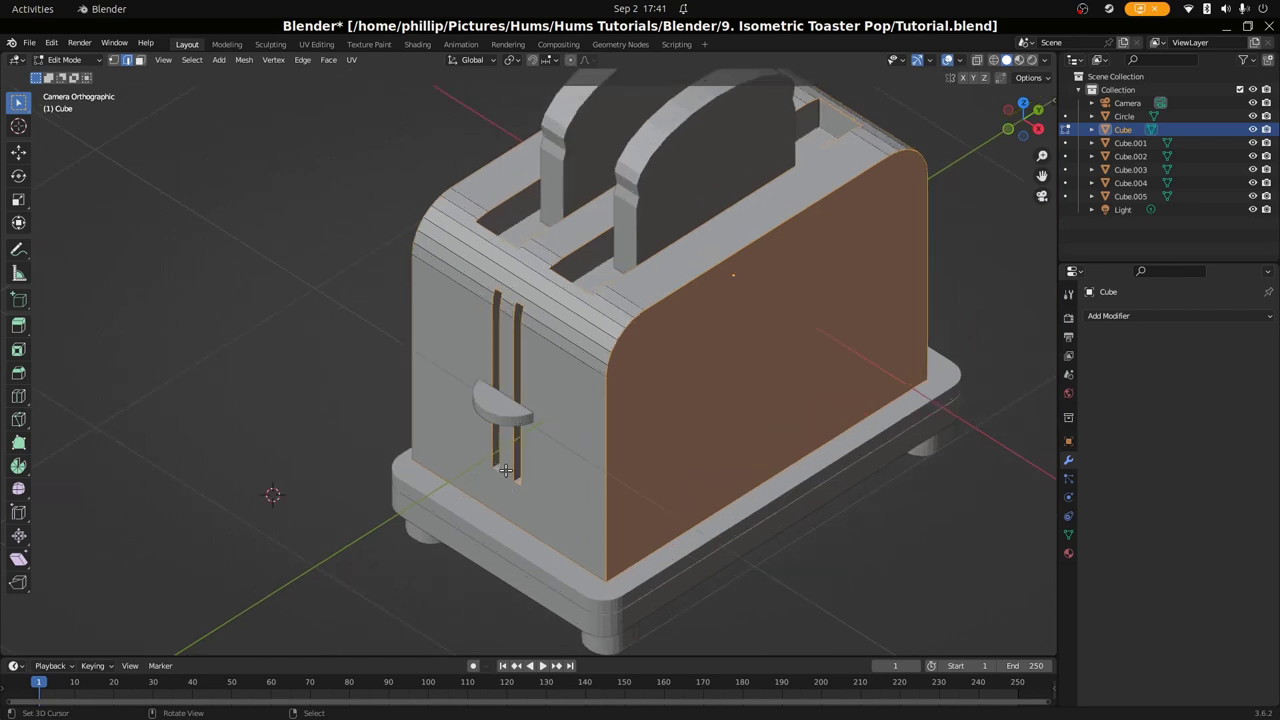
pyautogui.keyDown('ctrl'); pyautogui.moveTo(505, 470); pyautogui.dragTo(634, 491, button='middle'); pyautogui.keyUp('ctrl')
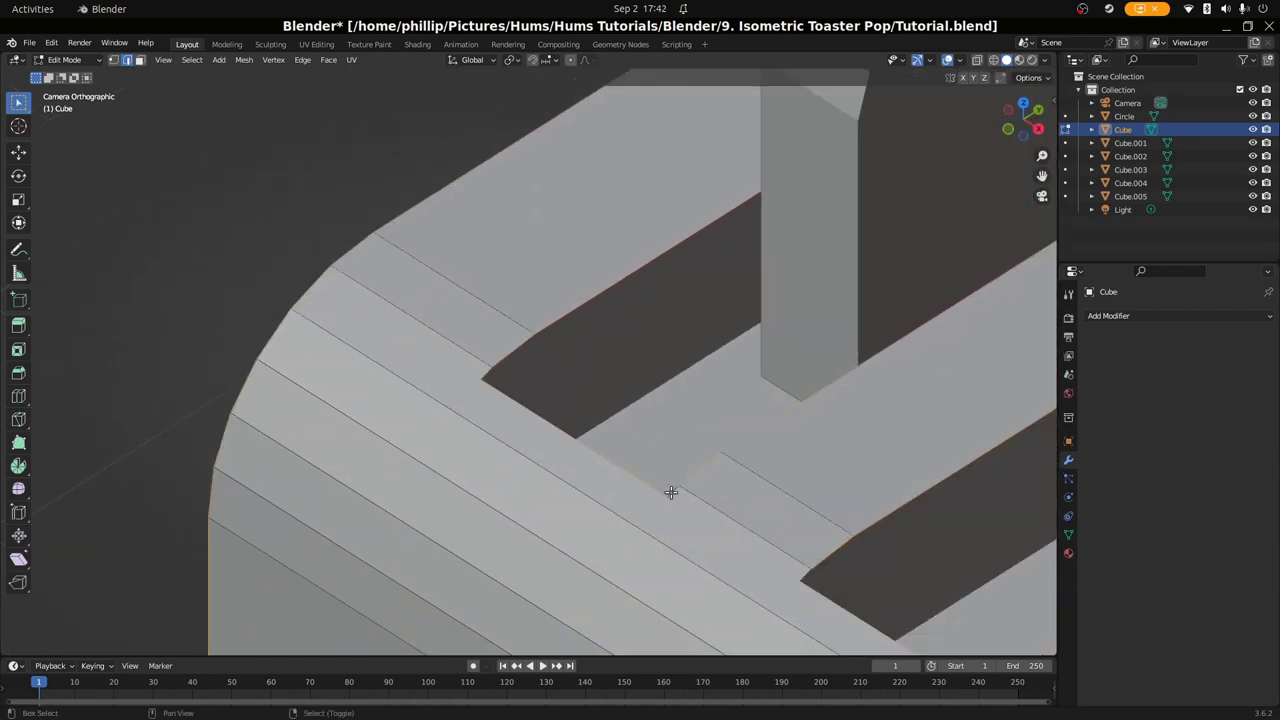
pyautogui.scroll(-10, 514, 474)
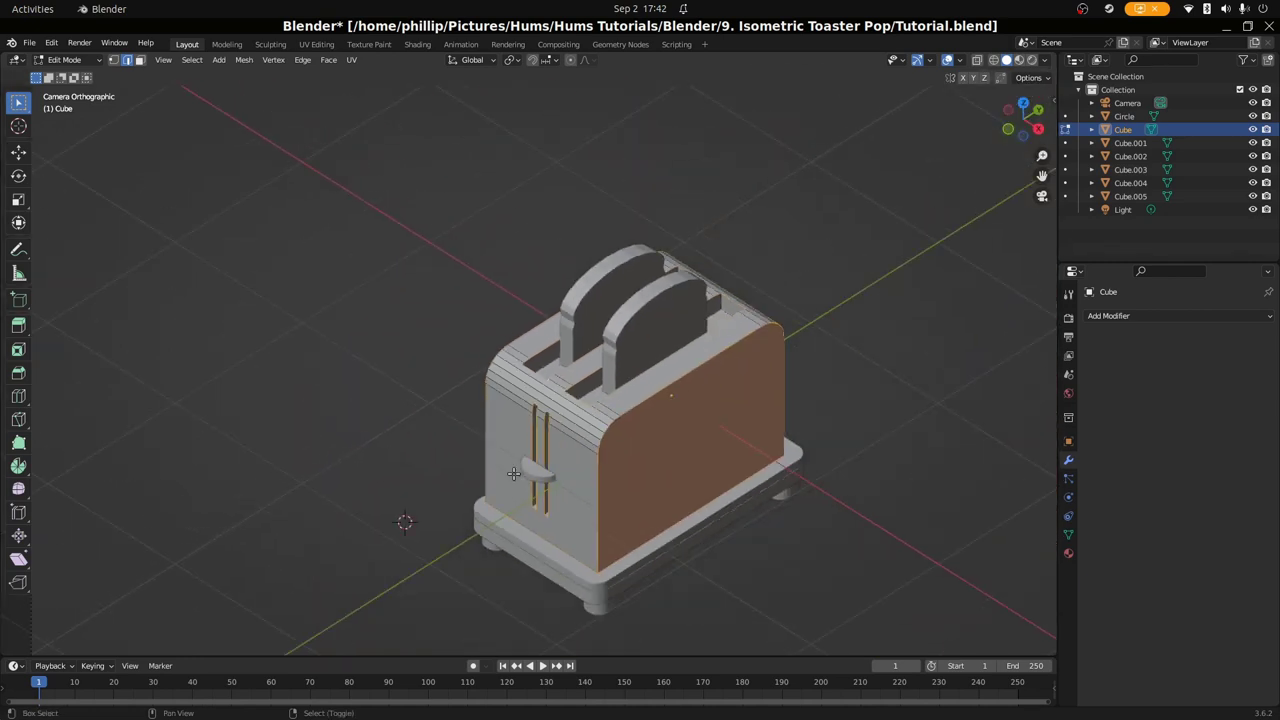
pyautogui.hotkey('shift', 'e')
pyautogui.press('Escape')
pyautogui.hotkey('ctrl', 'e')
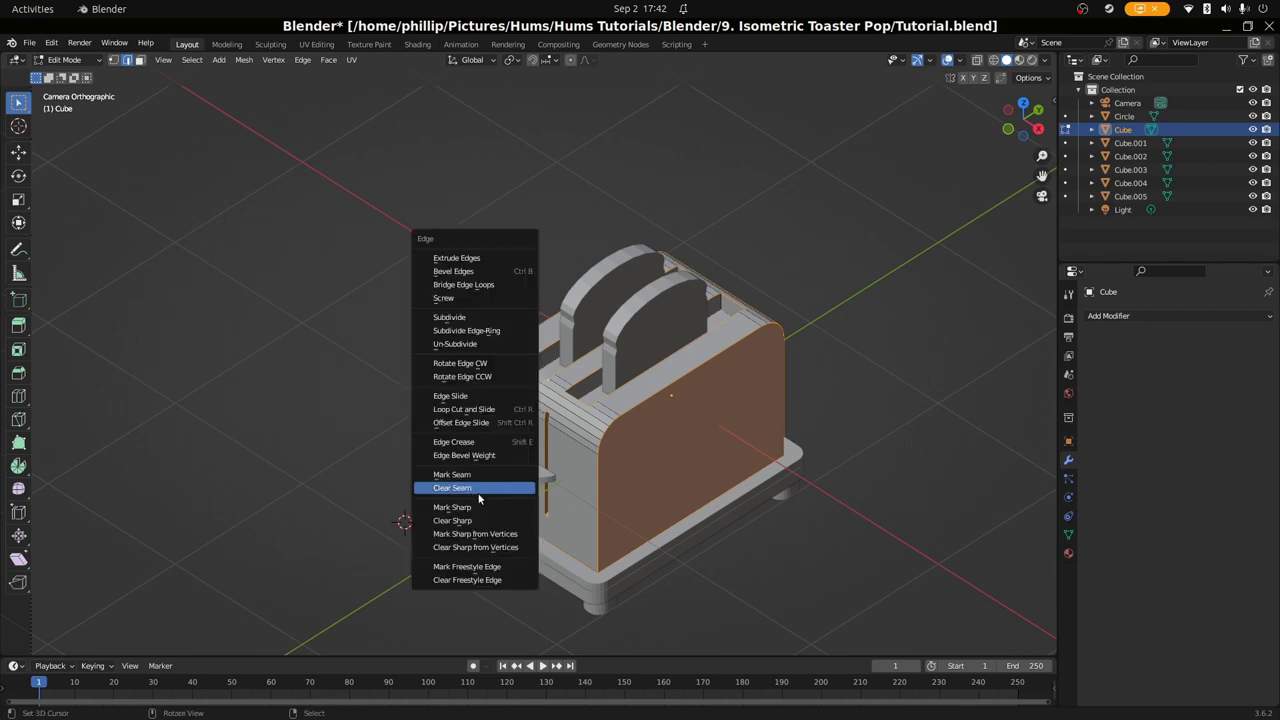
pyautogui.click(469, 477)
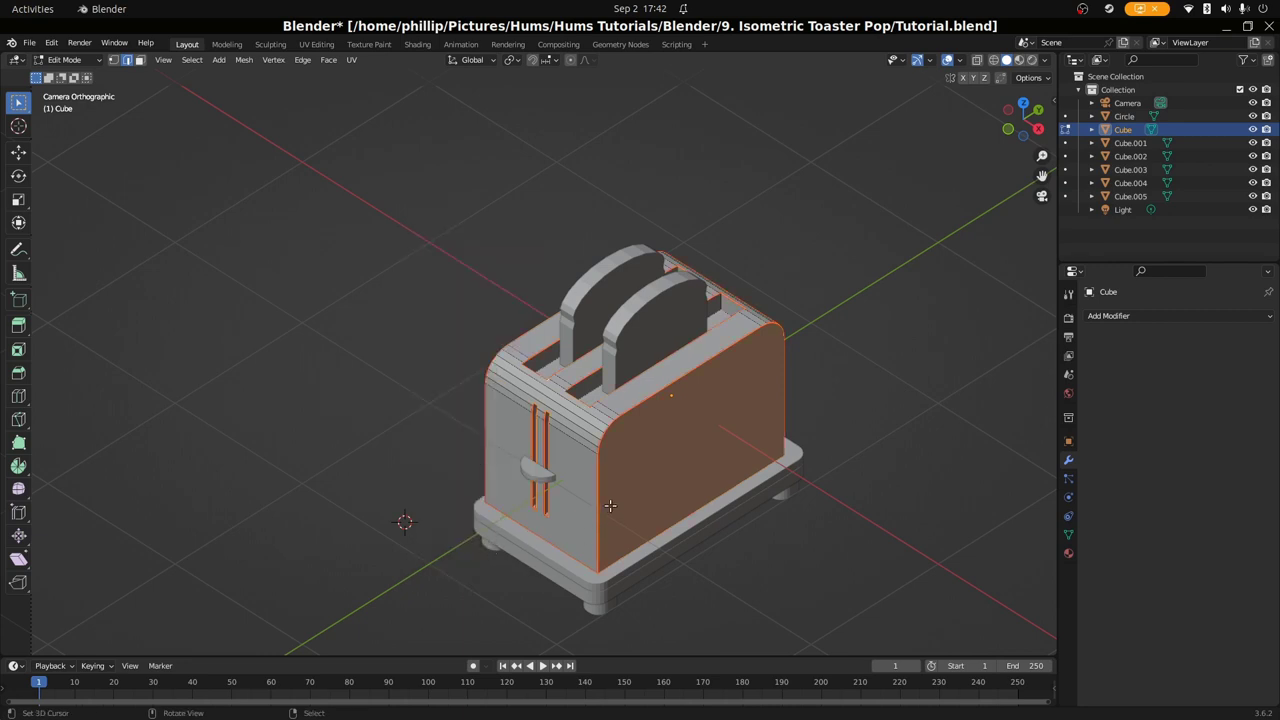
pyautogui.scroll(1, 595, 512)
# Return to Object Mode and convert the toaster body to Grease Pencil via Object > Convert
pyautogui.press('Tab')
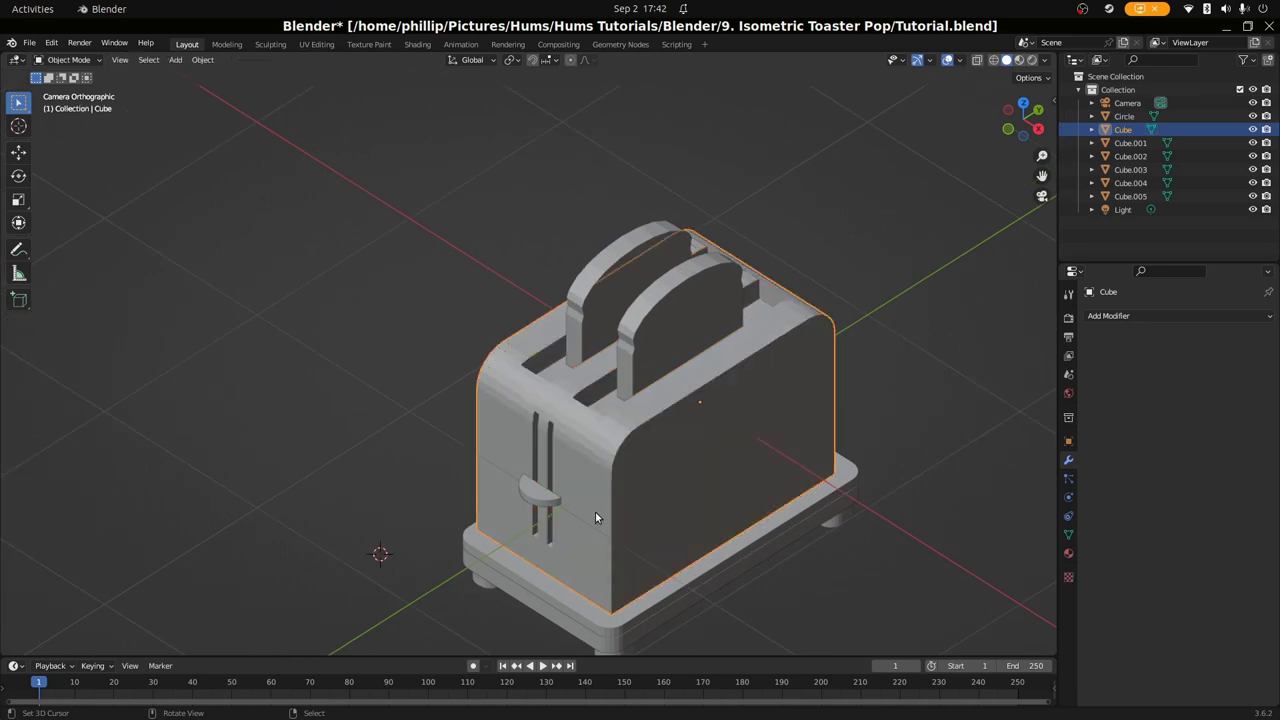
pyautogui.press('Tab')
pyautogui.press('Tab')
pyautogui.scroll(-2, 564, 425)
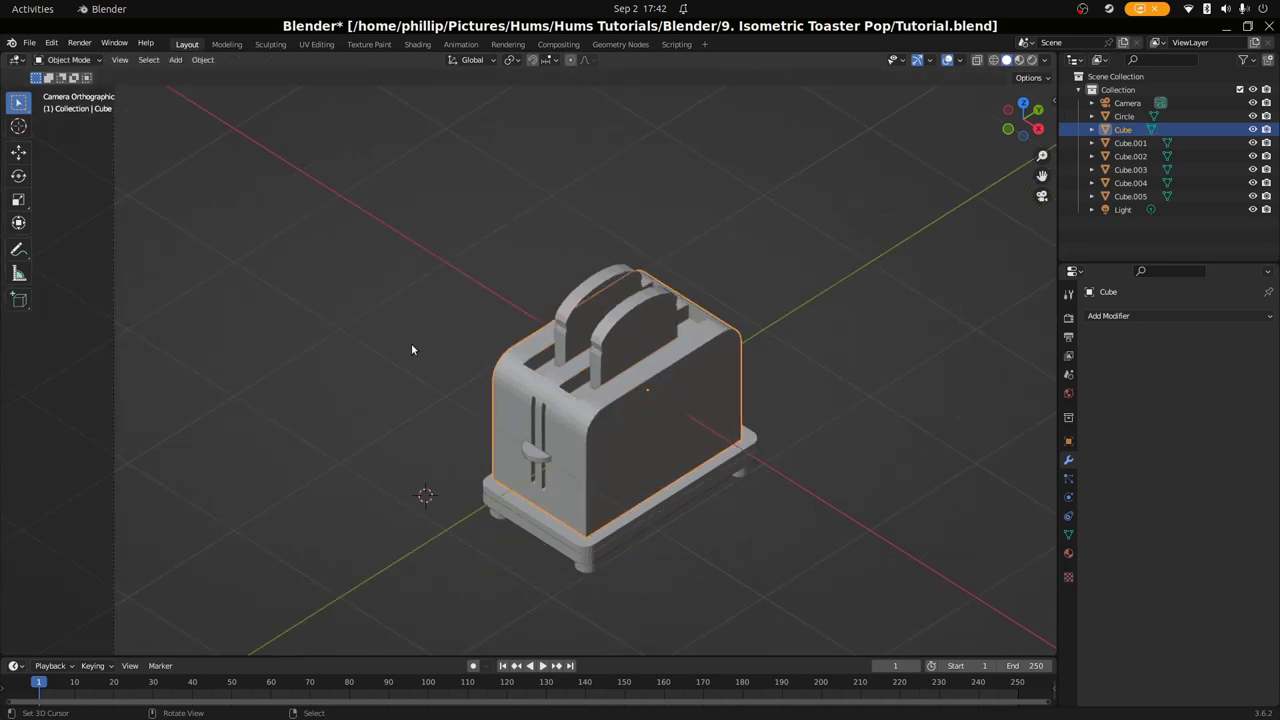
pyautogui.click(202, 59)
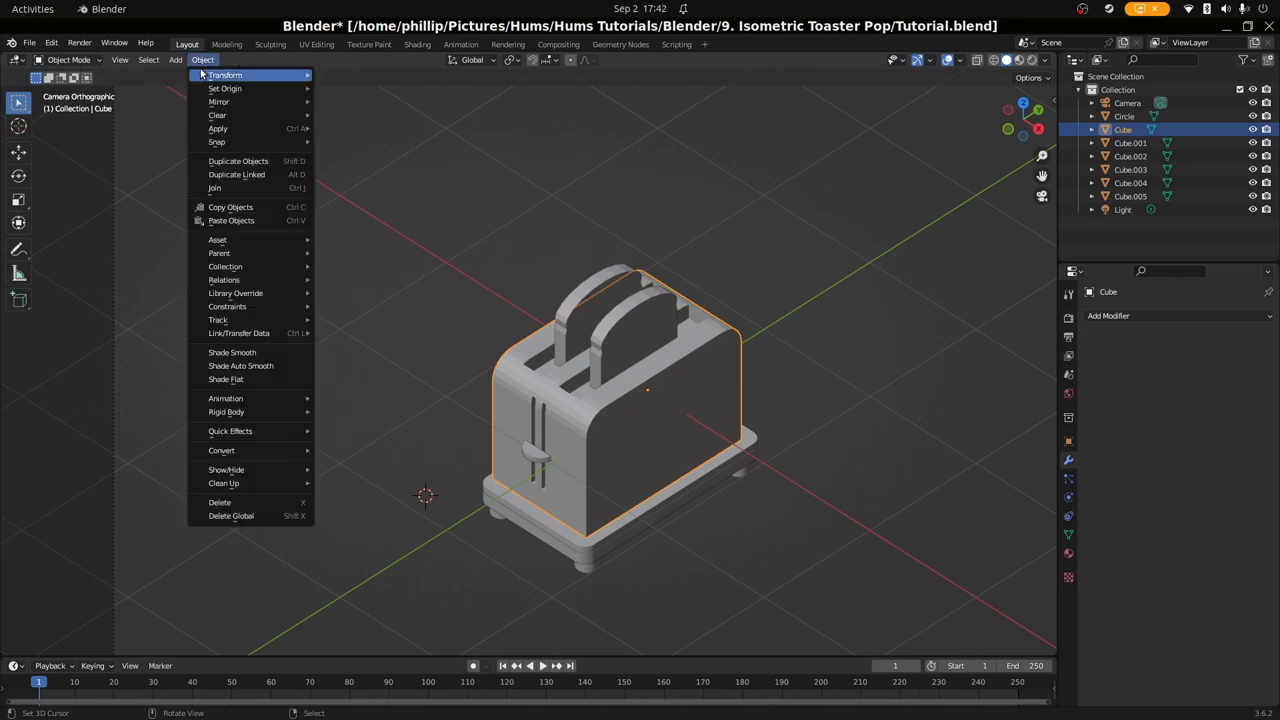
pyautogui.moveTo(247, 417)
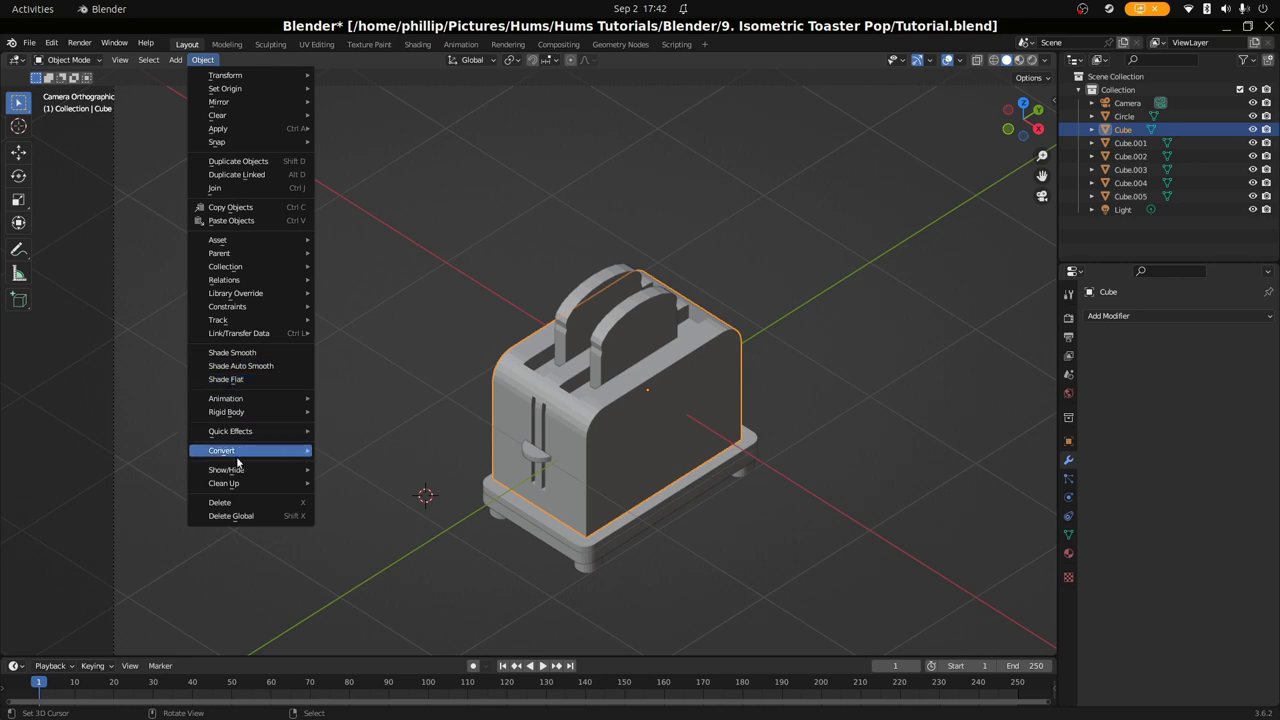
pyautogui.moveTo(240, 451)
pyautogui.click(361, 481)
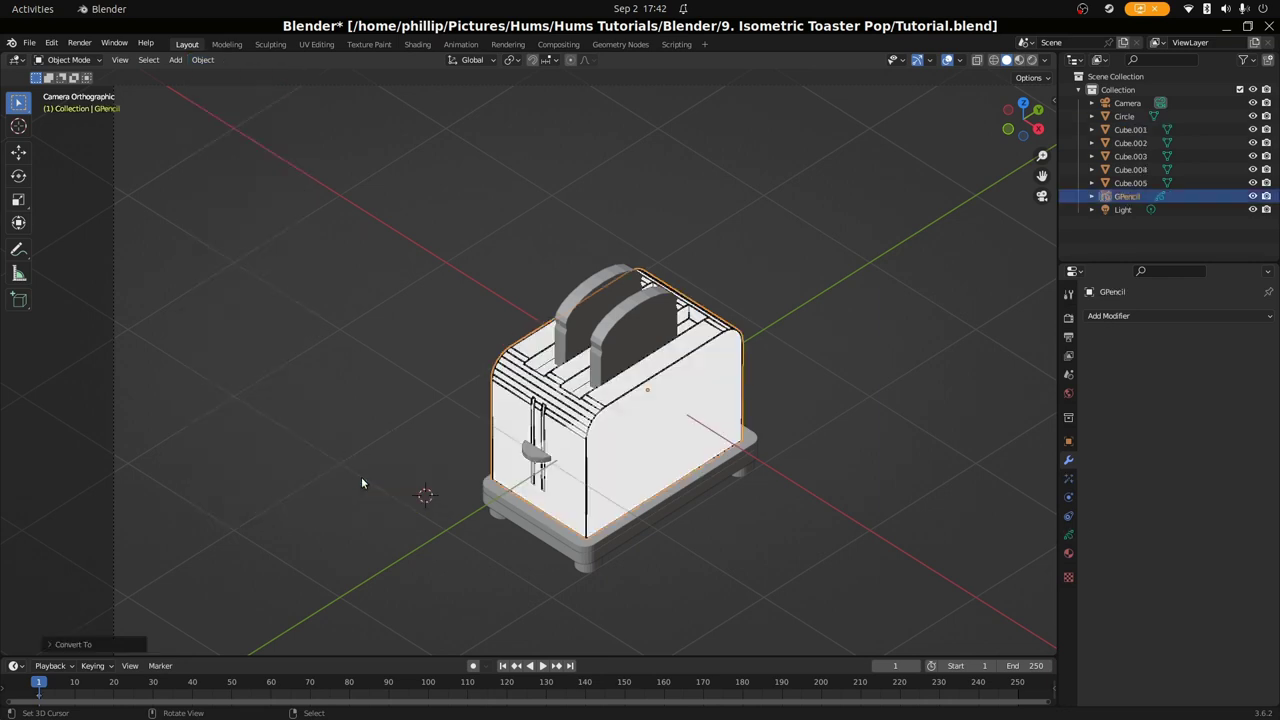
pyautogui.scroll(4, 571, 470)
pyautogui.scroll(-4, 629, 463)
pyautogui.scroll(4, 688, 418)
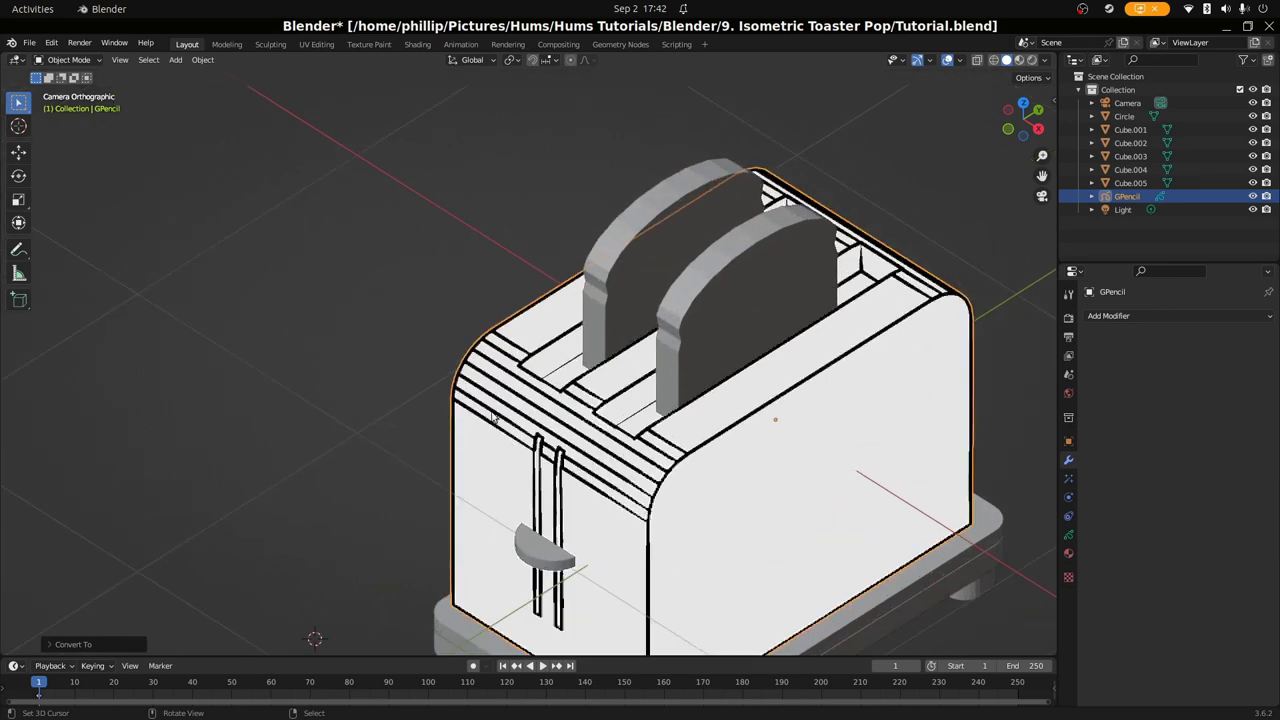
pyautogui.scroll(-2, 617, 496)
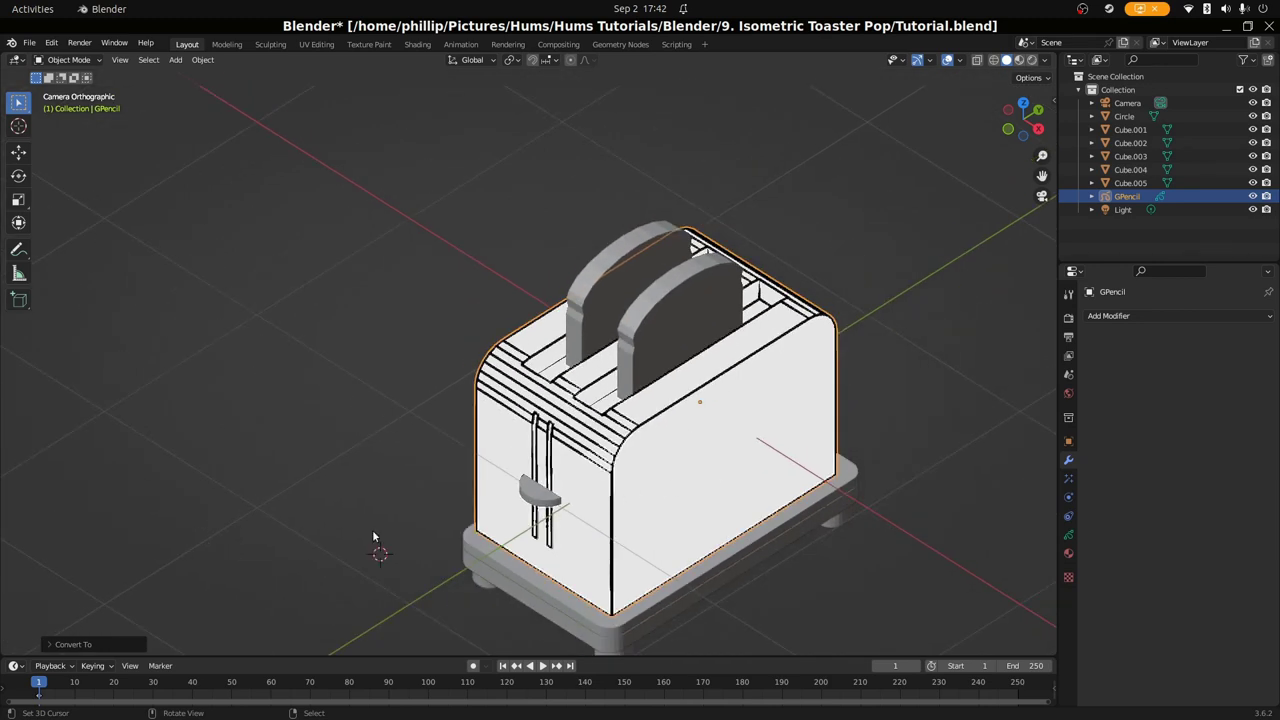
# Enable Only Seam Edges in the Convert To settings
pyautogui.click(51, 646)
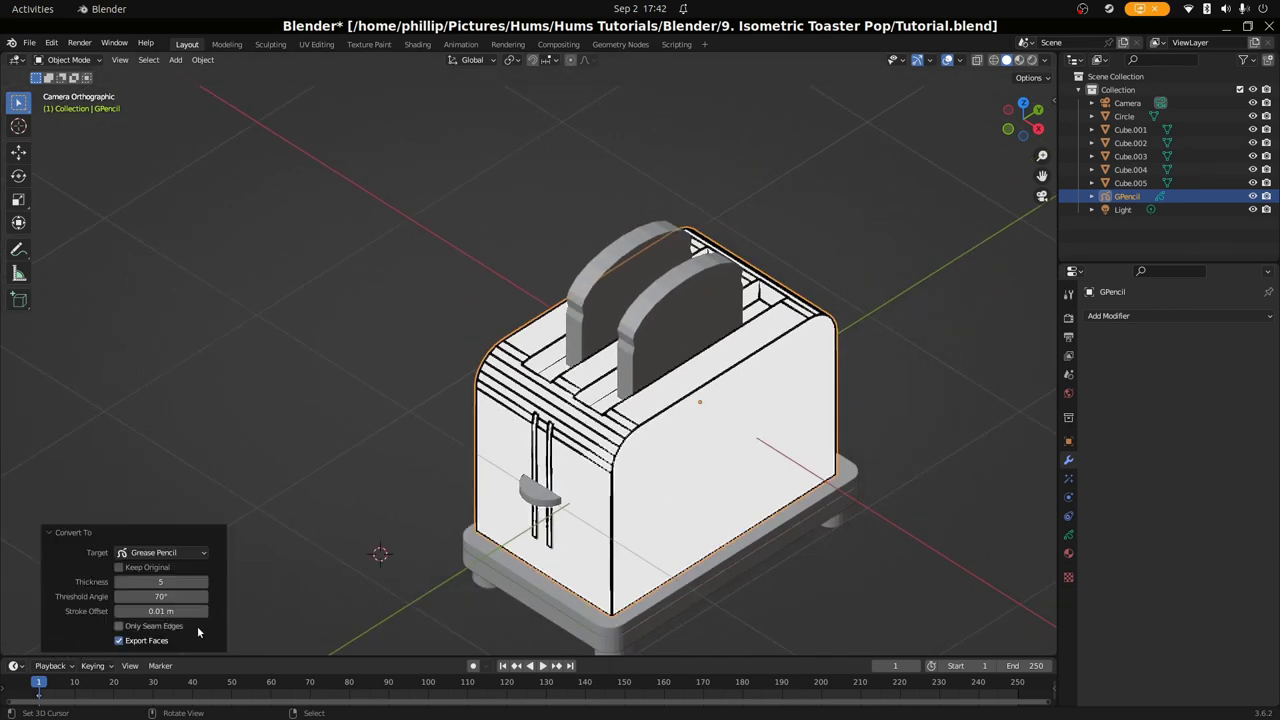
pyautogui.click(120, 628)
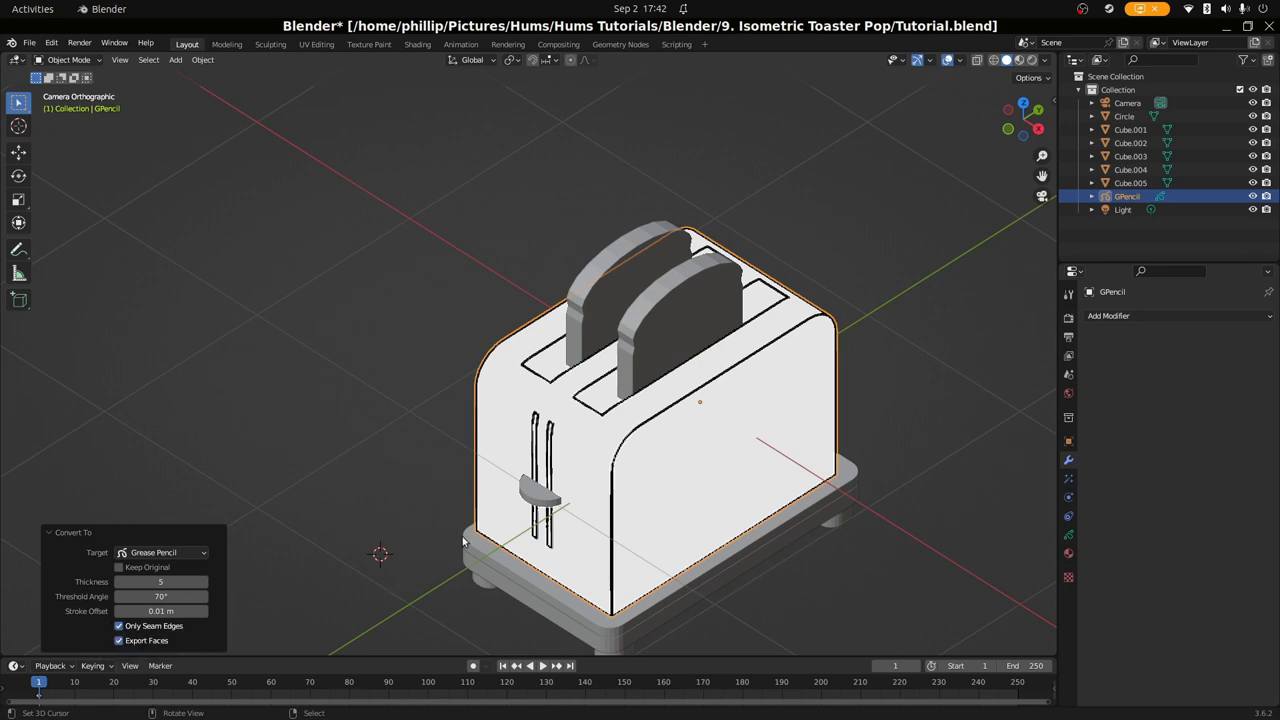
pyautogui.scroll(5, 637, 446)
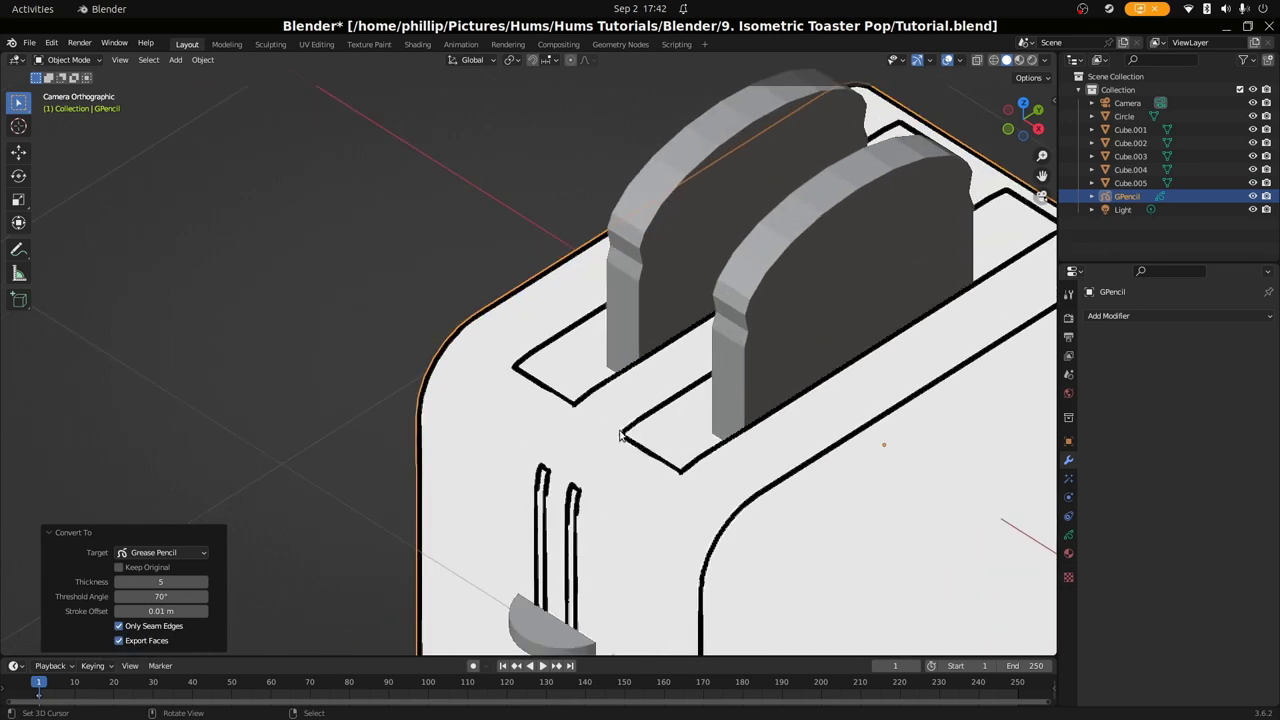
pyautogui.scroll(-4, 600, 430)
pyautogui.scroll(6, 680, 460)
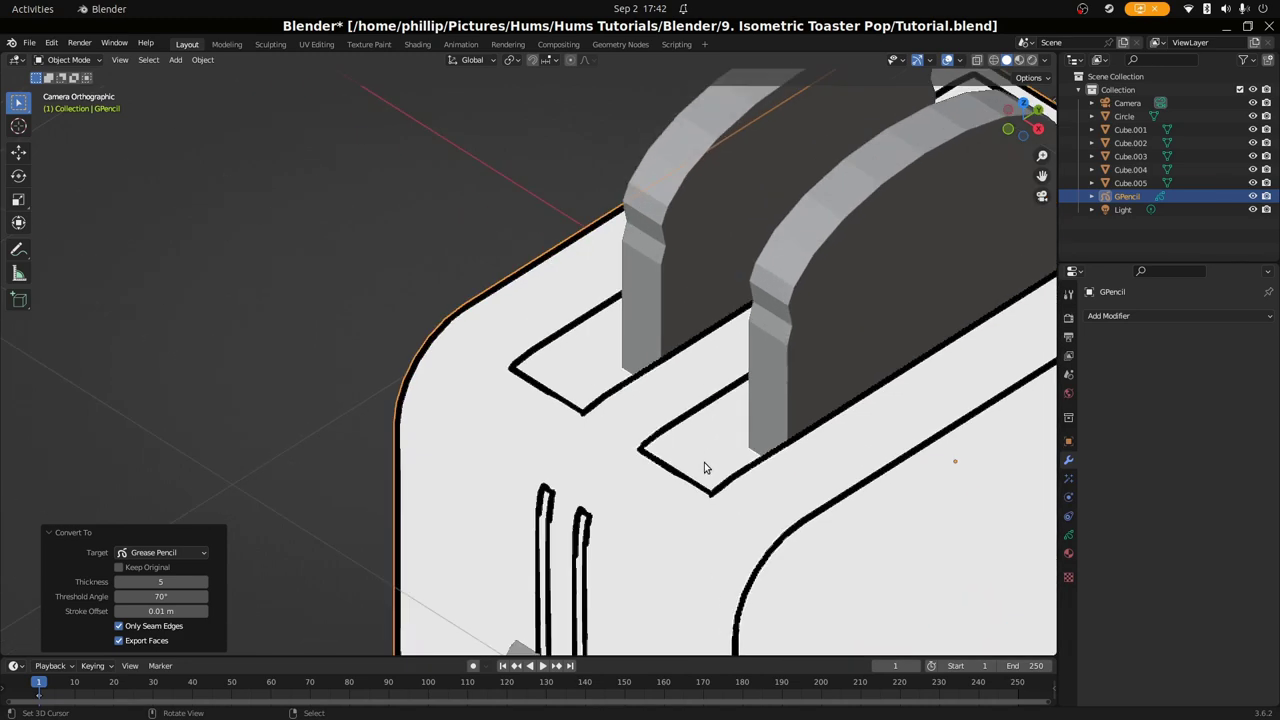
pyautogui.scroll(-5, 591, 474)
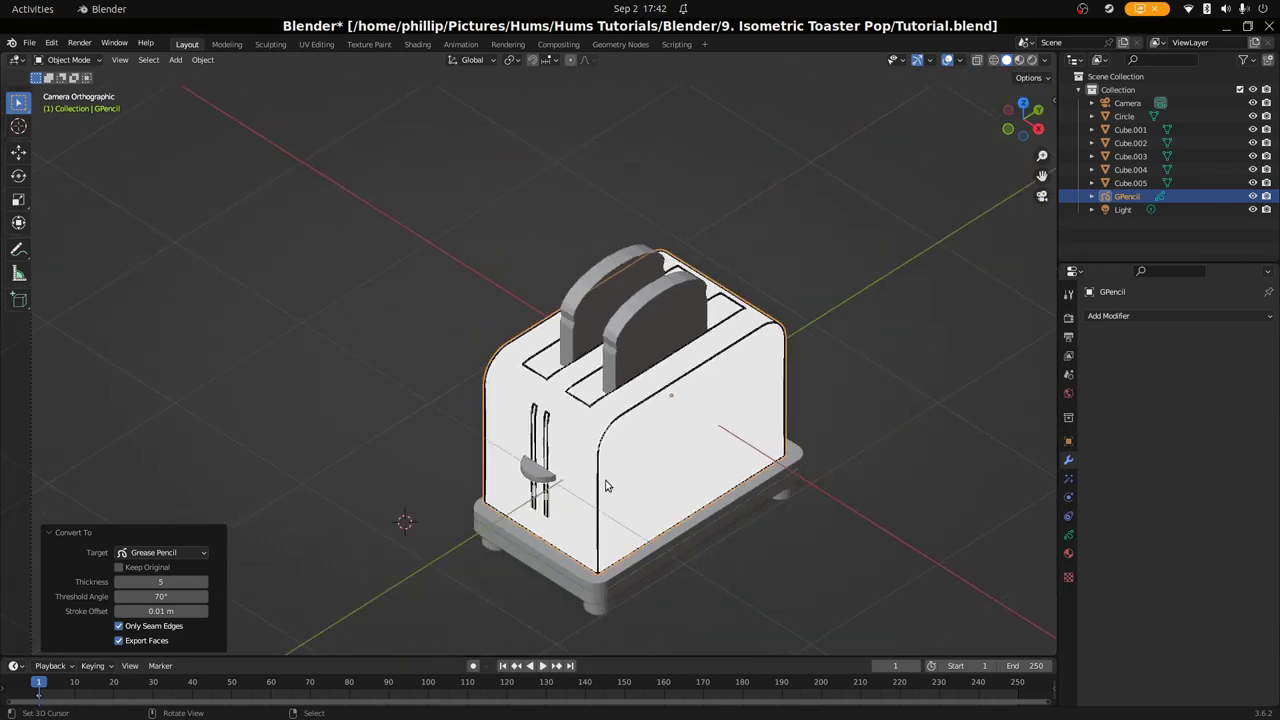
pyautogui.scroll(2, 605, 486)
pyautogui.scroll(-2, 605, 486)
pyautogui.scroll(6, 555, 584)
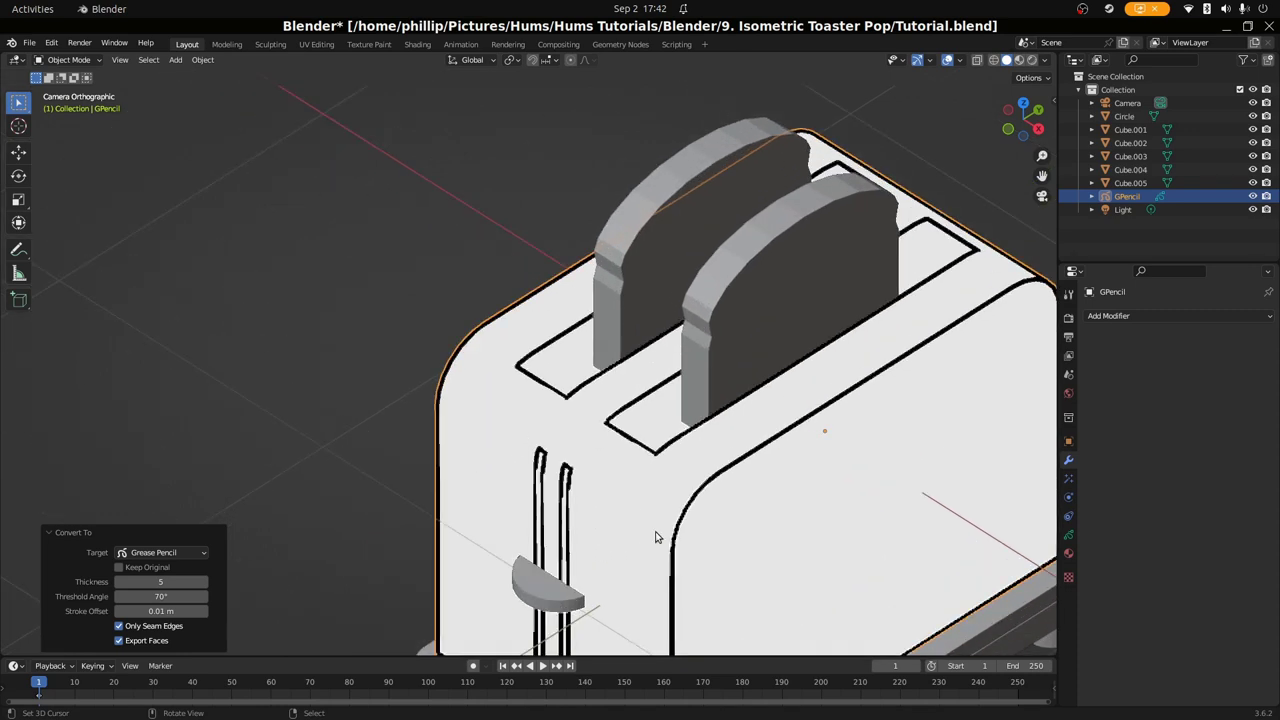
# Orbit around the converted toaster to check its outlines, then return to the camera view
pyautogui.keyDown('shift'); pyautogui.moveTo(555, 495); pyautogui.dragTo(825, 460, button='middle'); pyautogui.keyUp('shift')
pyautogui.press('KP_0')
pyautogui.scroll(5, 563, 417)
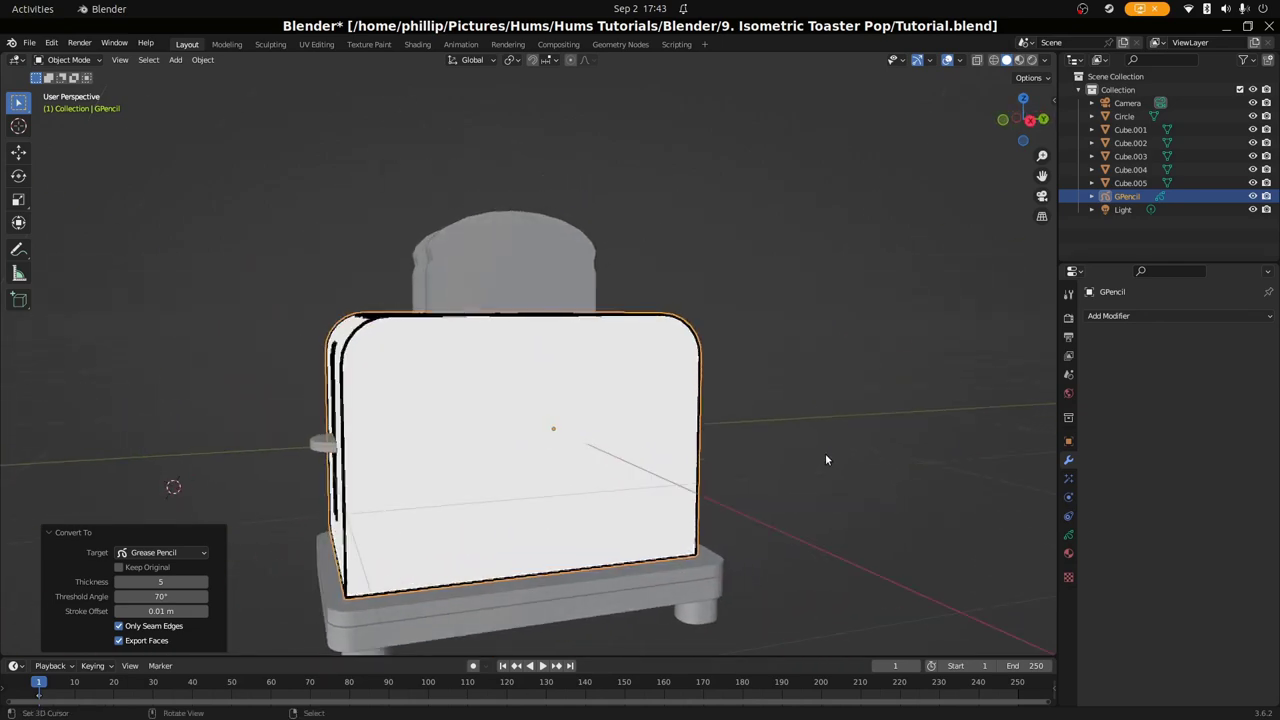
pyautogui.press('KP_0')
pyautogui.scroll(-3, 760, 391)
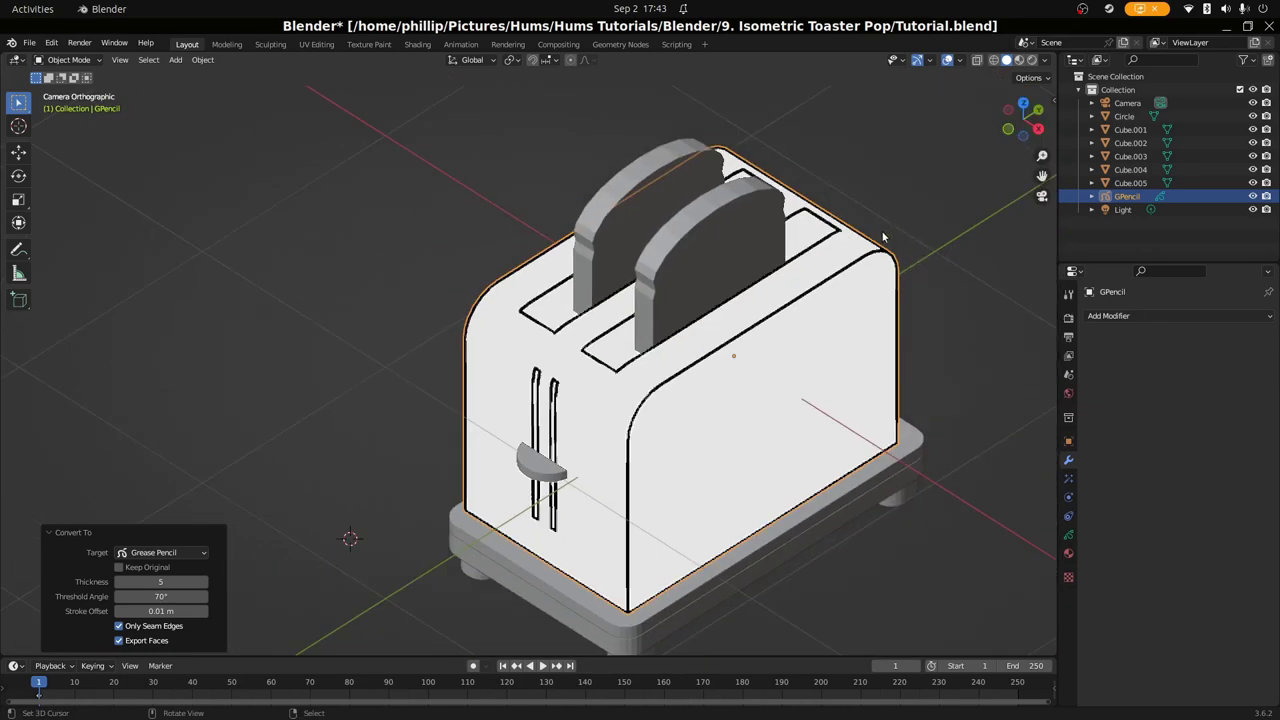
pyautogui.scroll(4, 591, 429)
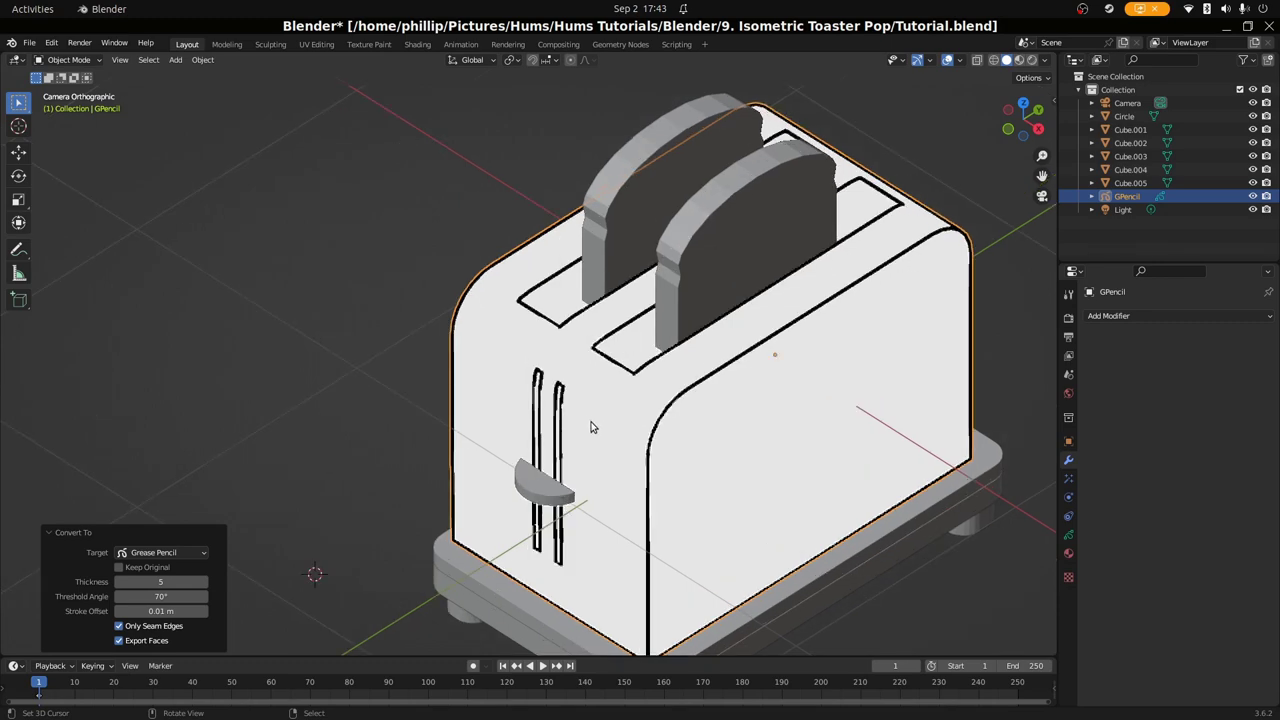
pyautogui.scroll(-2, 620, 431)
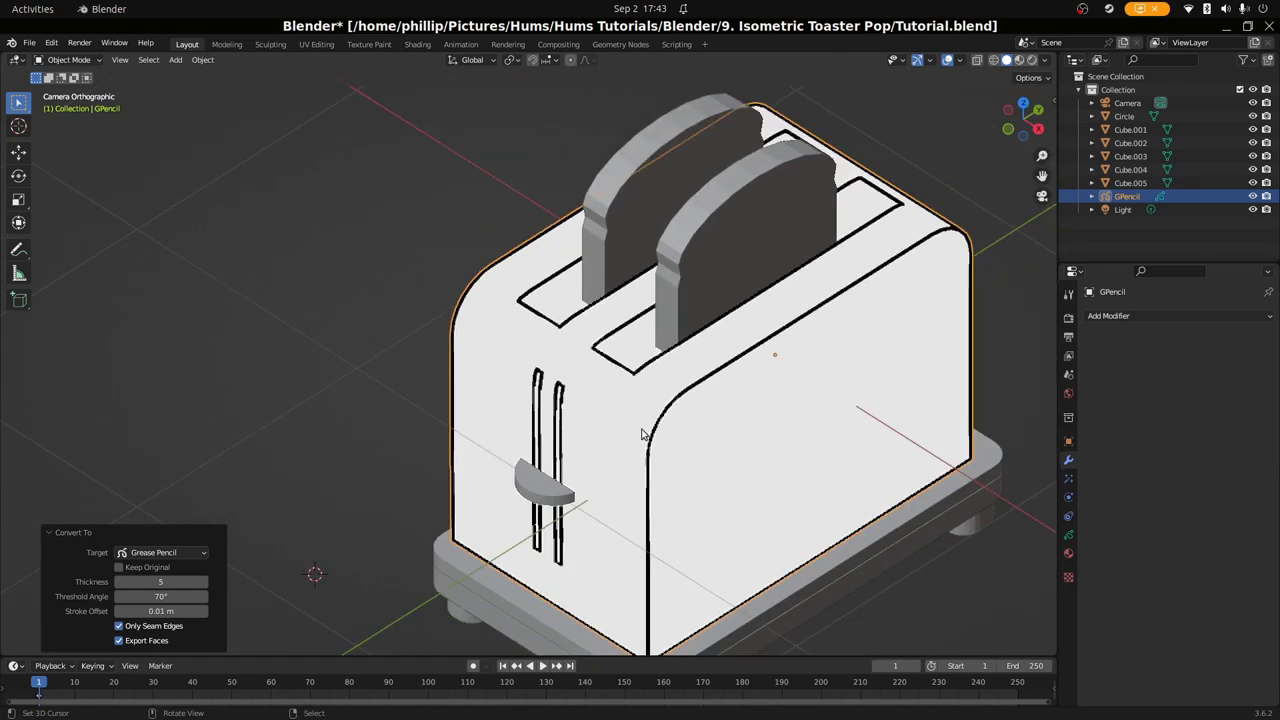
pyautogui.moveTo(923, 297); pyautogui.dragTo(745, 274, button='middle')
pyautogui.press('KP_0')
pyautogui.scroll(3, 574, 564)
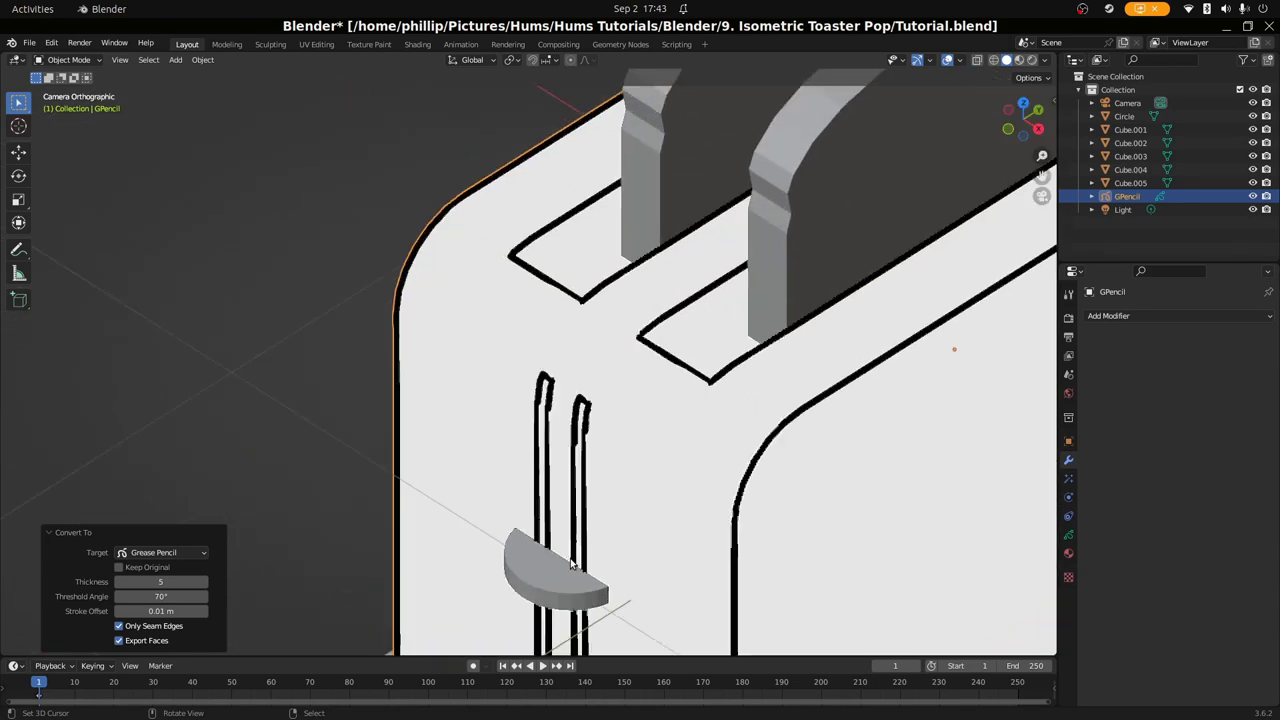
pyautogui.click(160, 611)
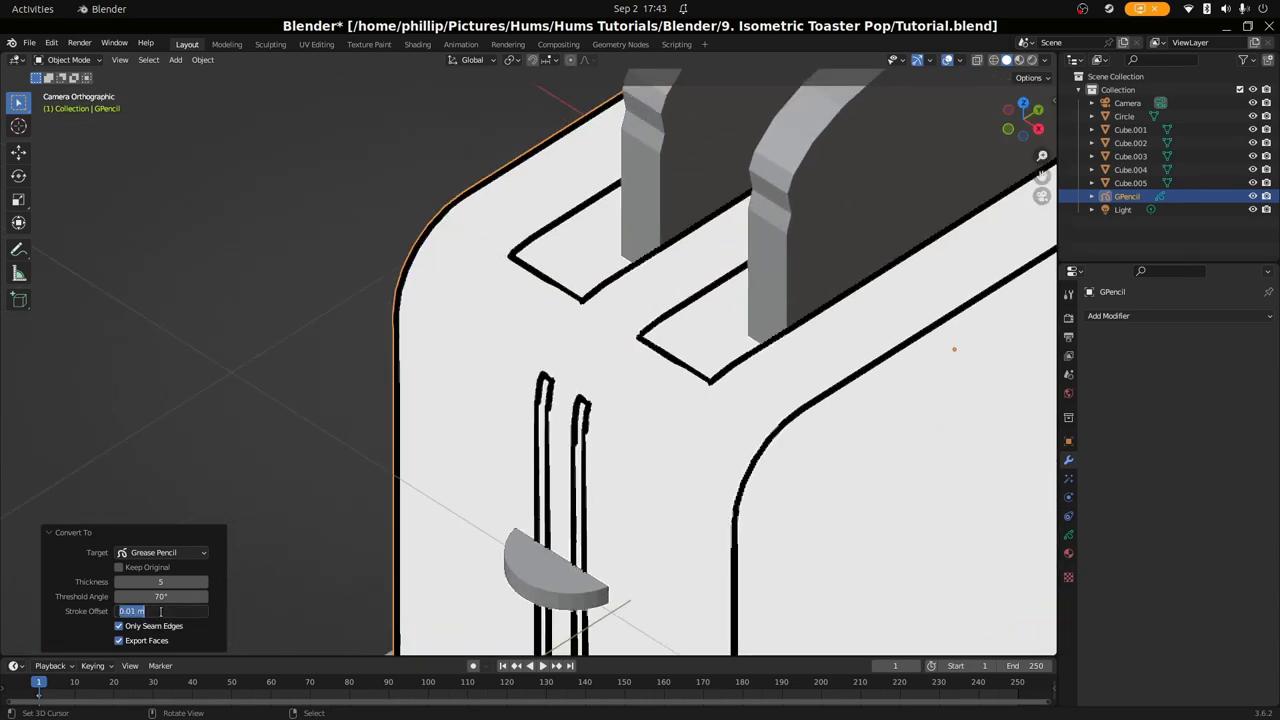
pyautogui.click(136, 611)
pyautogui.write('5')
pyautogui.press('Return')
pyautogui.scroll(-3, 347, 538)
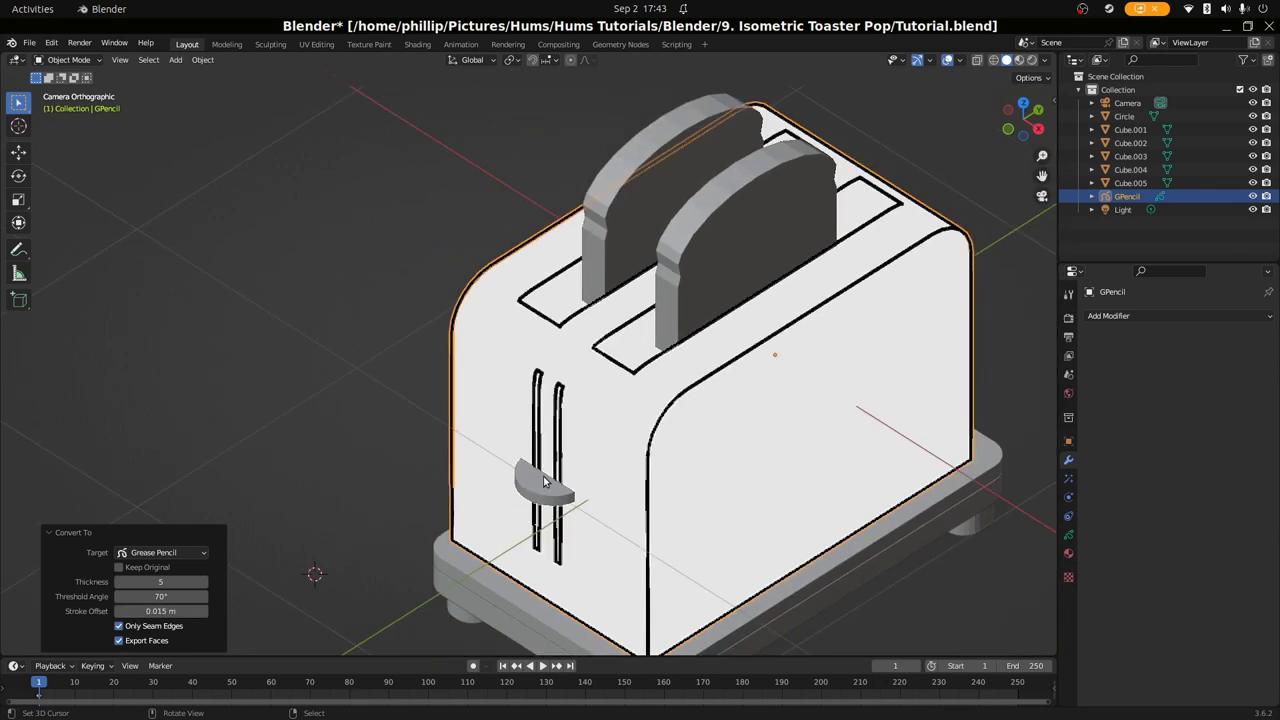
pyautogui.scroll(3, 543, 476)
pyautogui.scroll(-2, 620, 449)
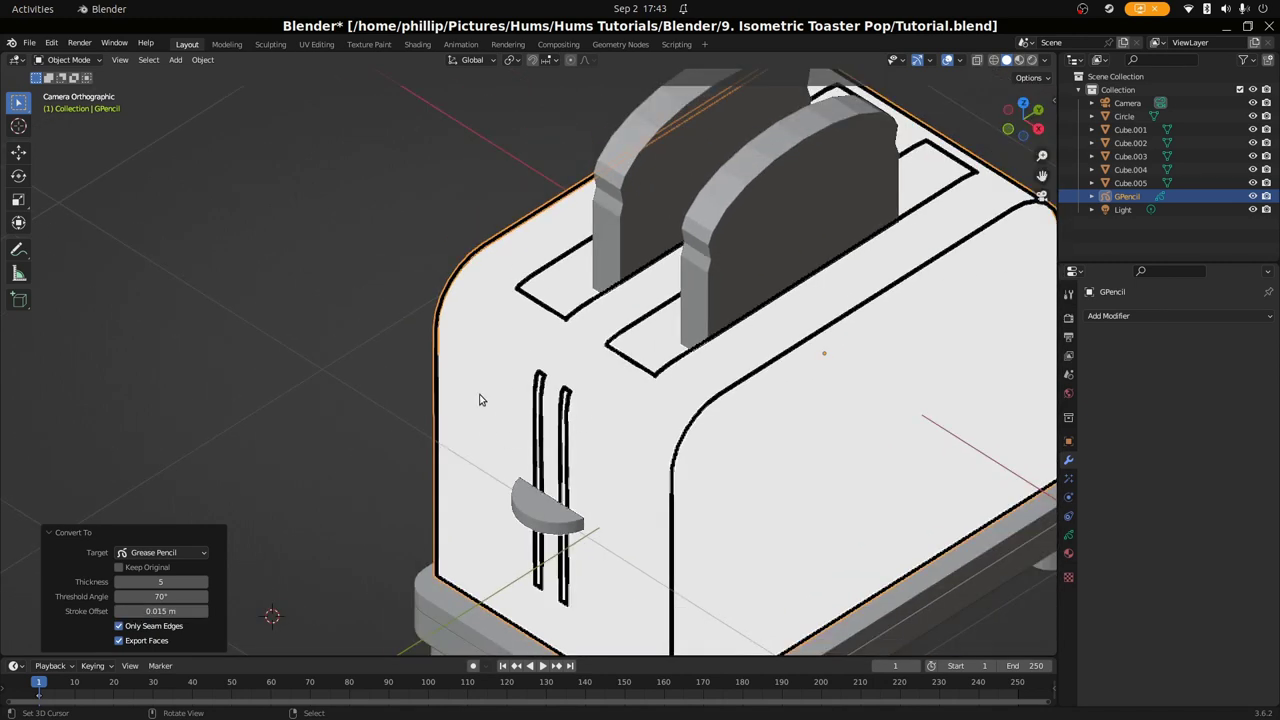
pyautogui.scroll(2, 646, 471)
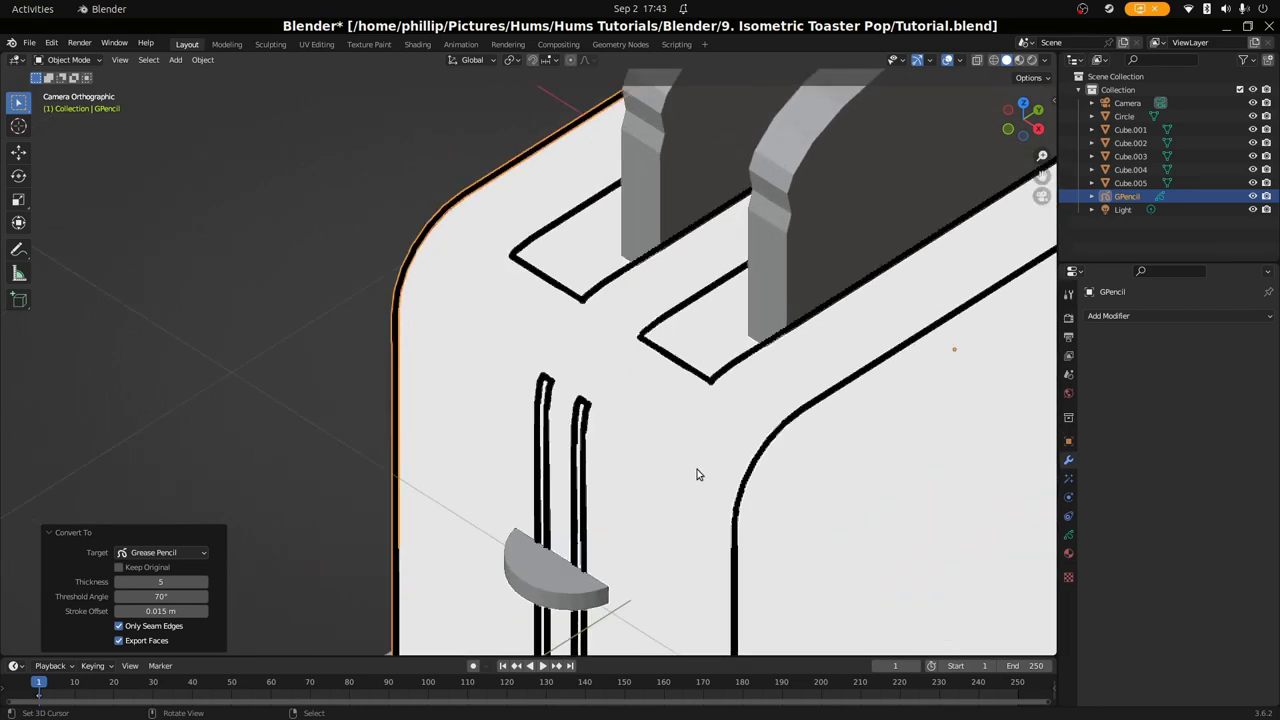
pyautogui.scroll(2, 660, 336)
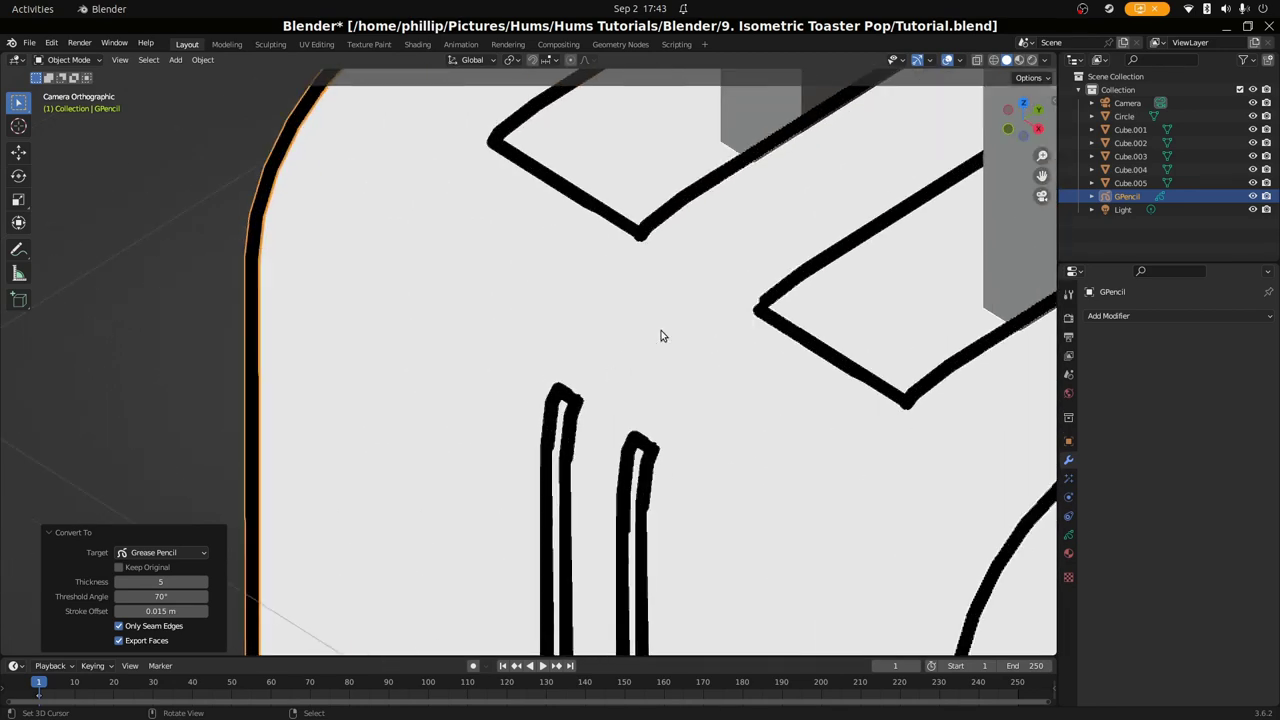
pyautogui.scroll(-5, 660, 336)
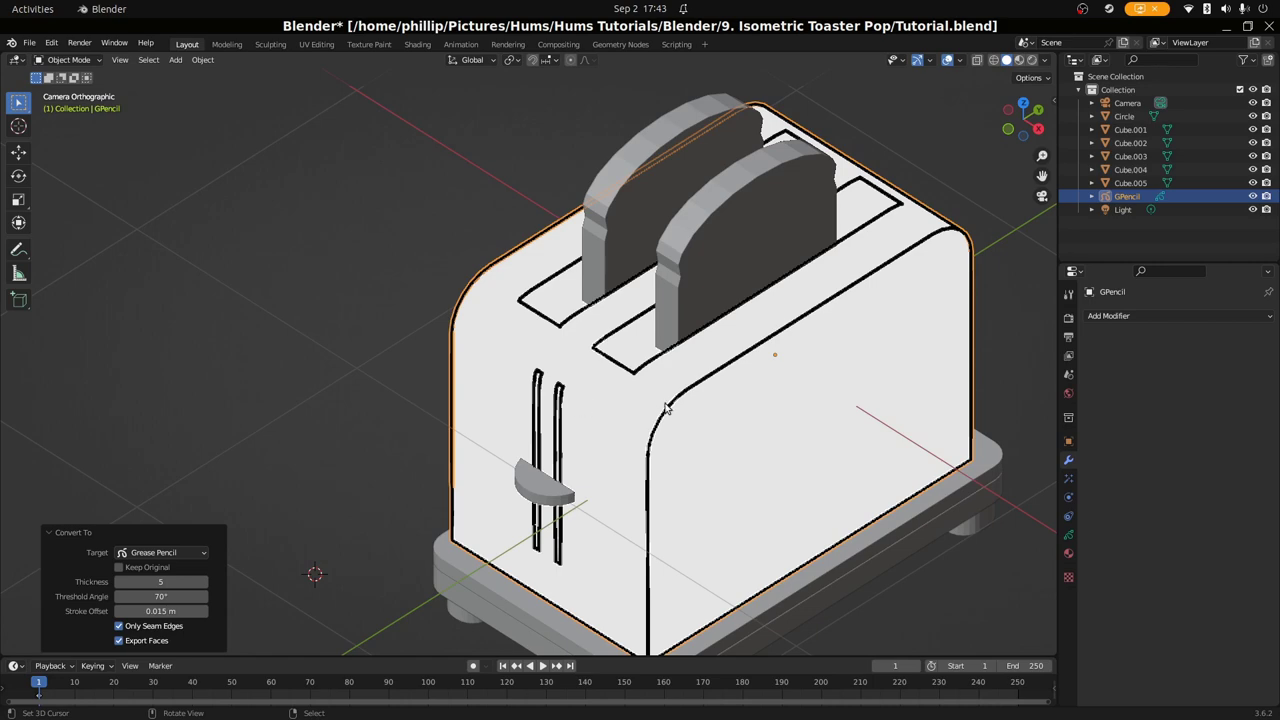
pyautogui.scroll(2, 667, 407)
pyautogui.scroll(-5, 669, 409)
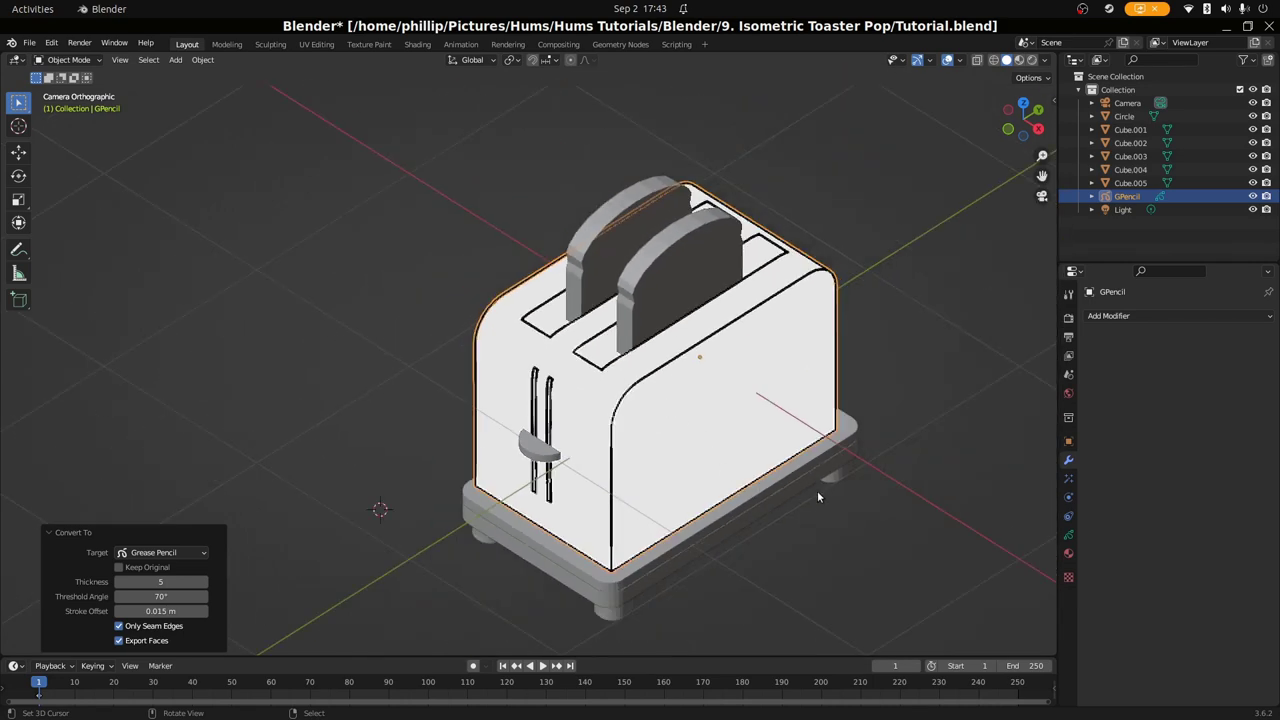
pyautogui.click(766, 500)
pyautogui.scroll(2, 640, 522)
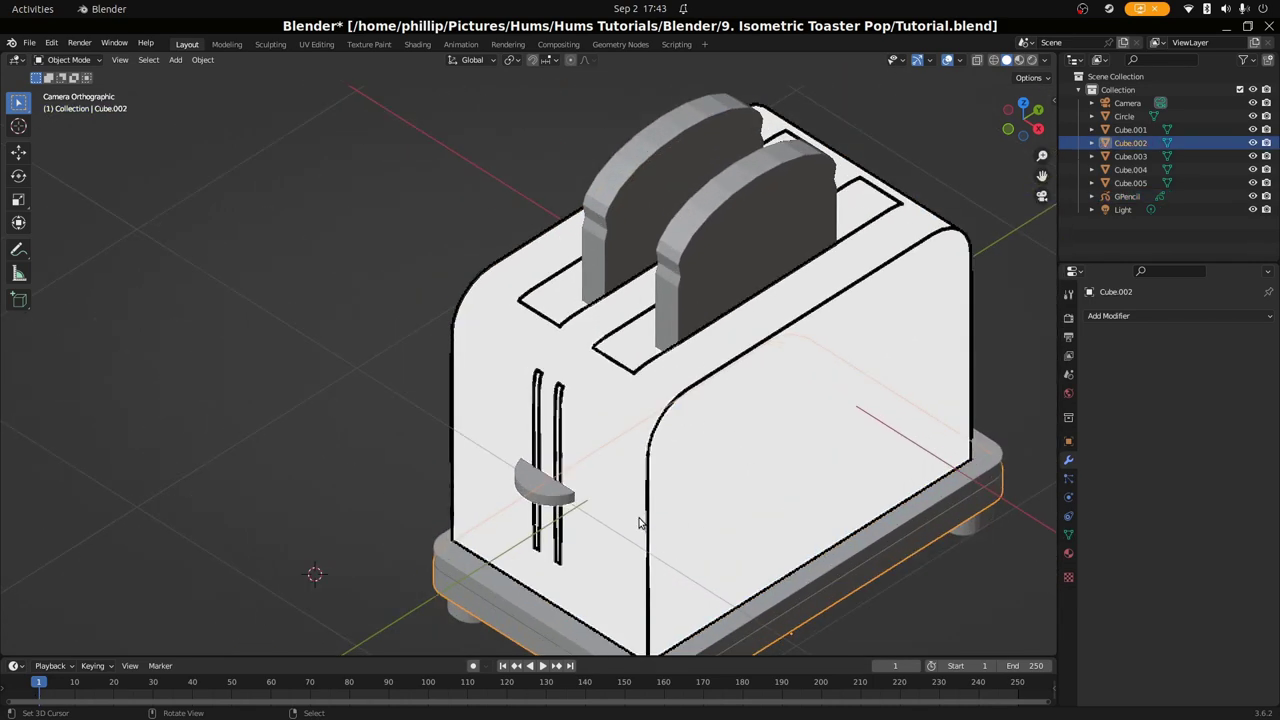
pyautogui.click(640, 522)
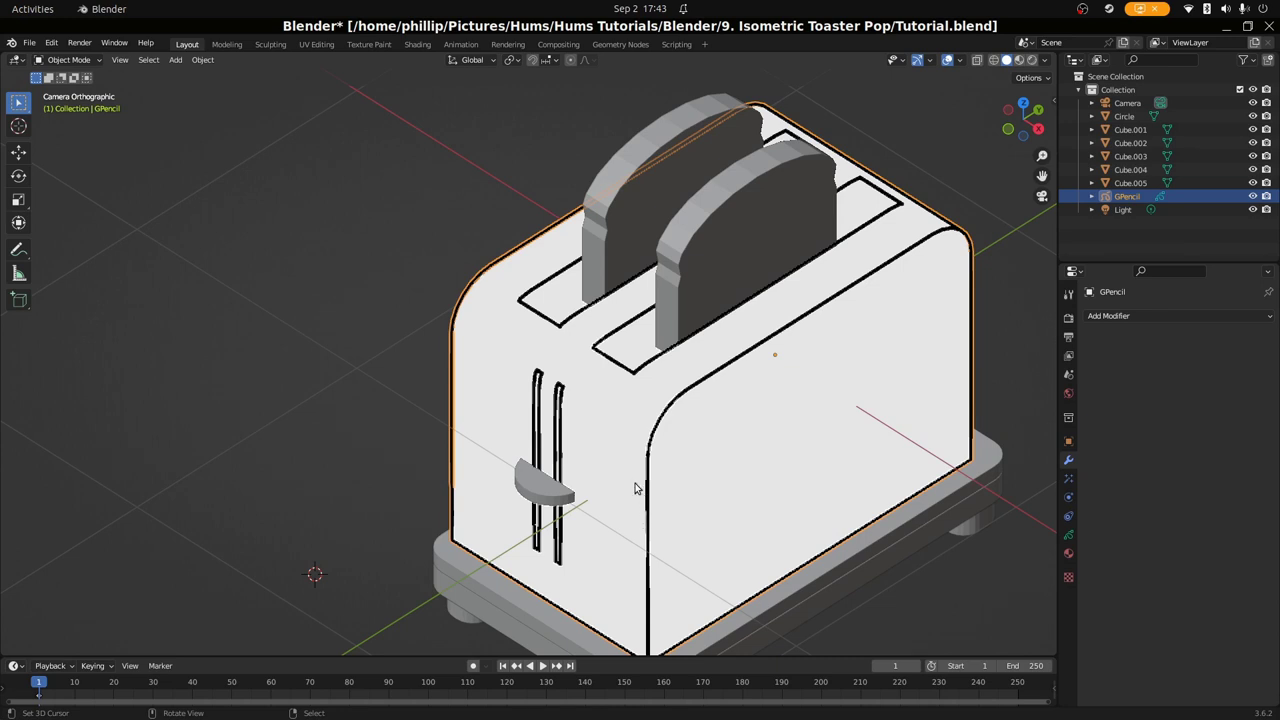
pyautogui.scroll(4, 597, 420)
pyautogui.scroll(-2, 590, 425)
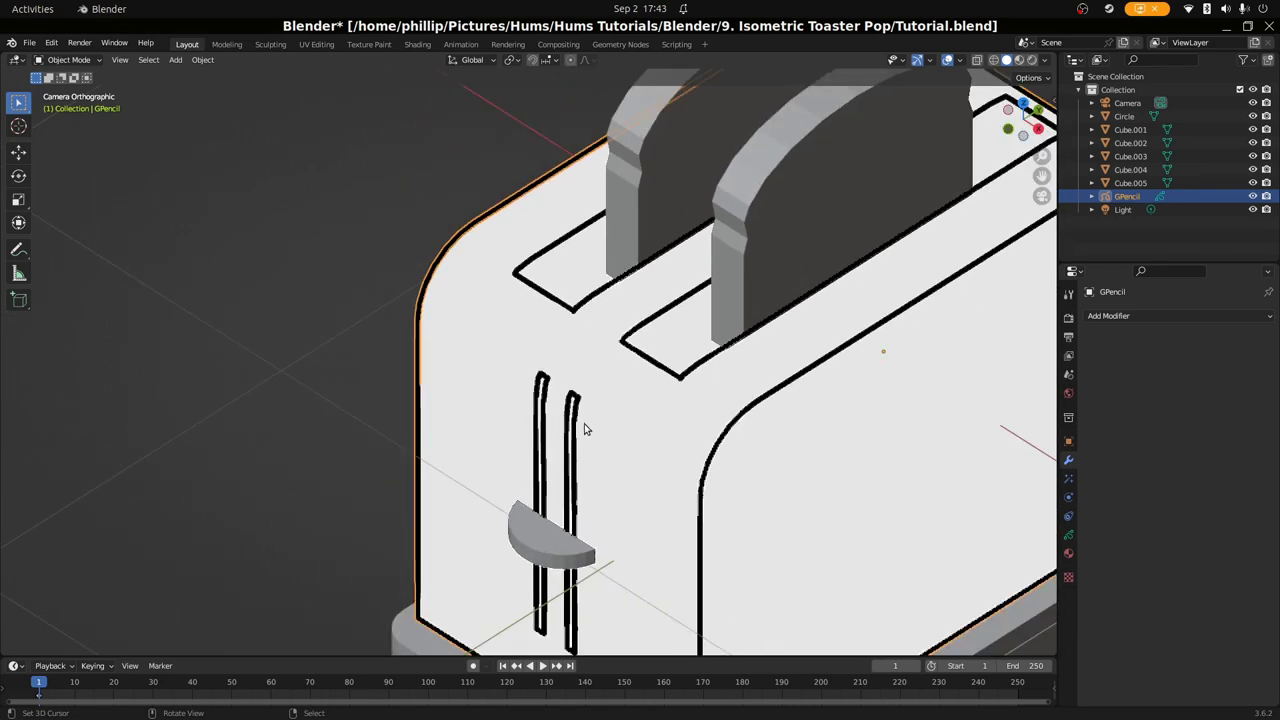
pyautogui.scroll(1, 585, 428)
pyautogui.press('Tab')
pyautogui.scroll(2, 520, 416)
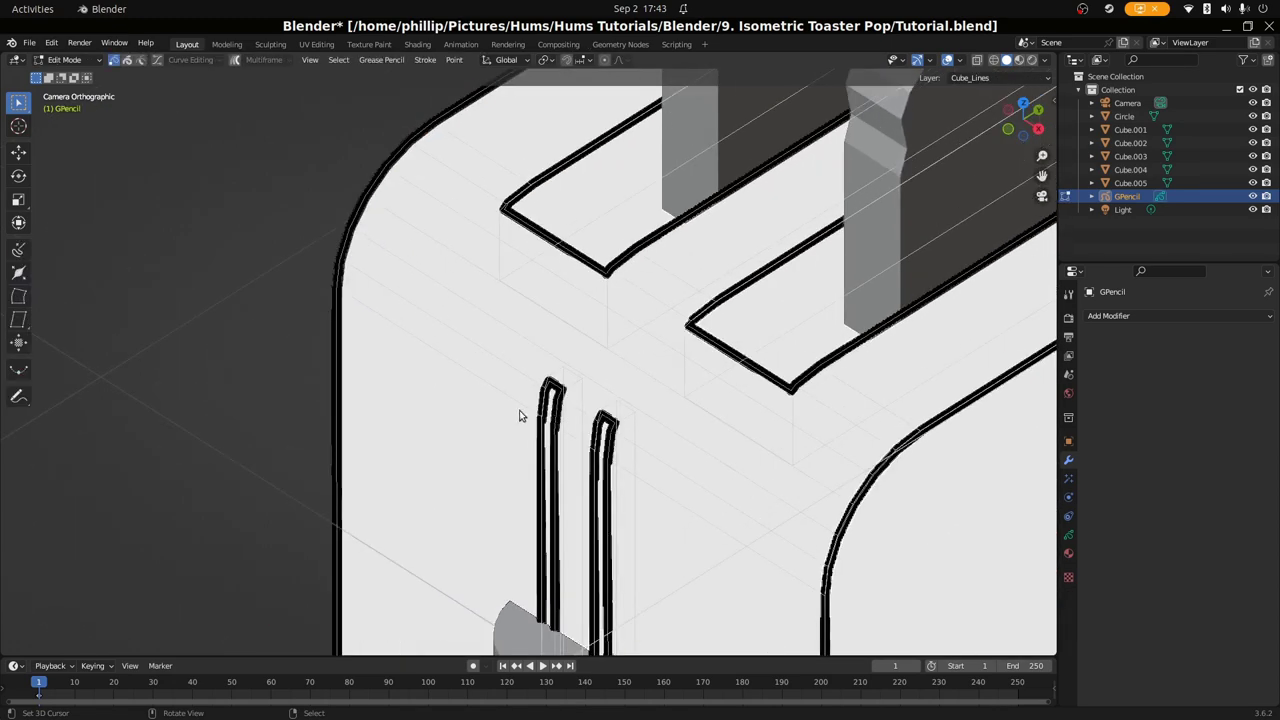
pyautogui.click(526, 376)
pyautogui.scroll(-8, 594, 438)
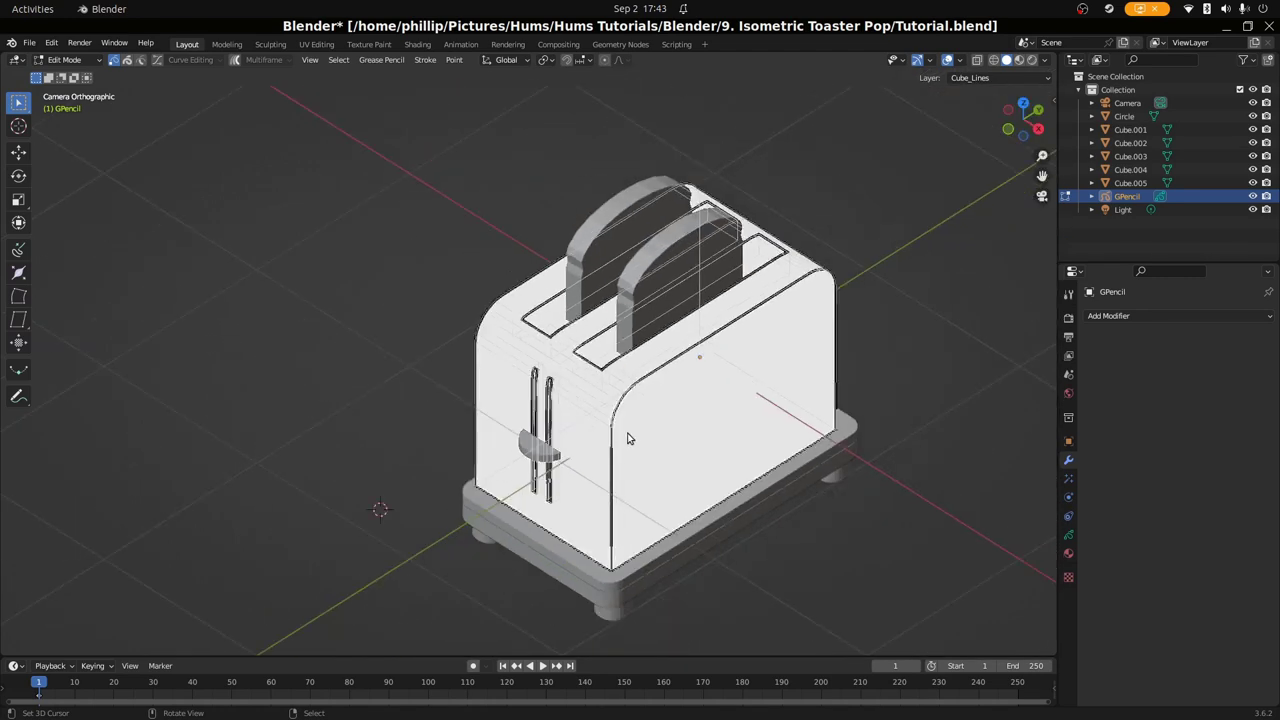
pyautogui.click(661, 371)
pyautogui.press('Tab')
pyautogui.scroll(5, 628, 584)
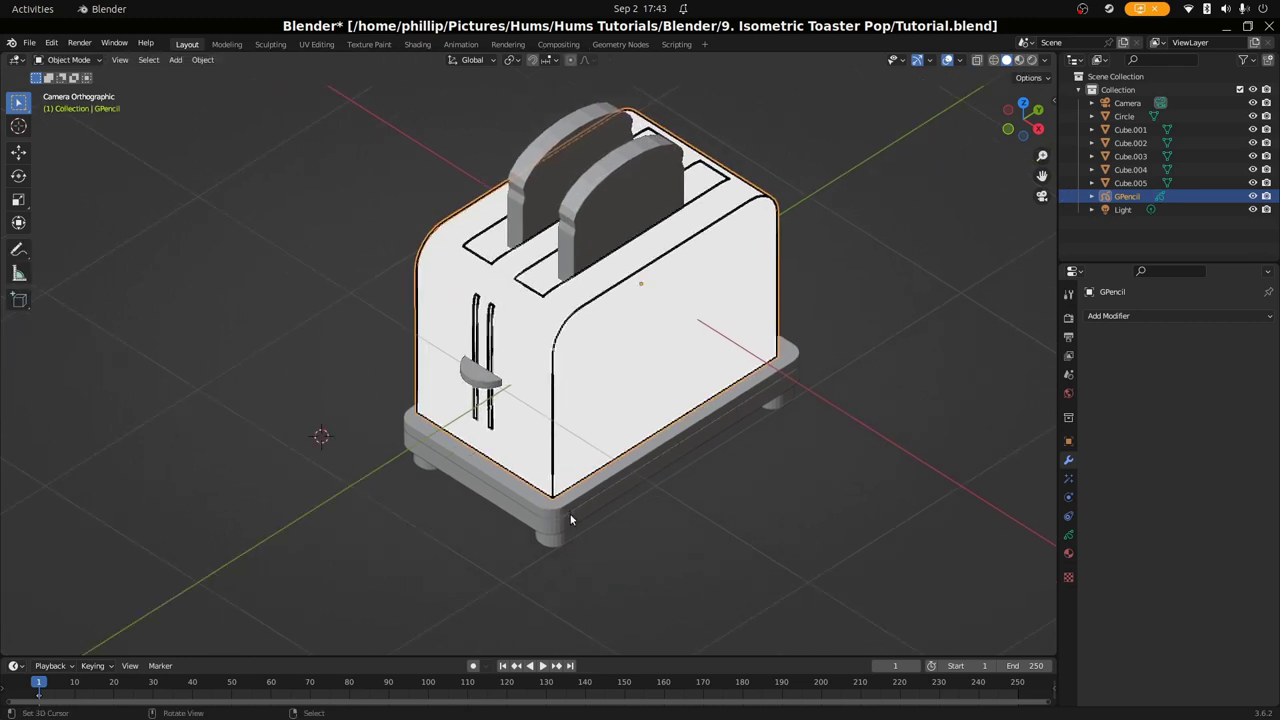
pyautogui.click(600, 614)
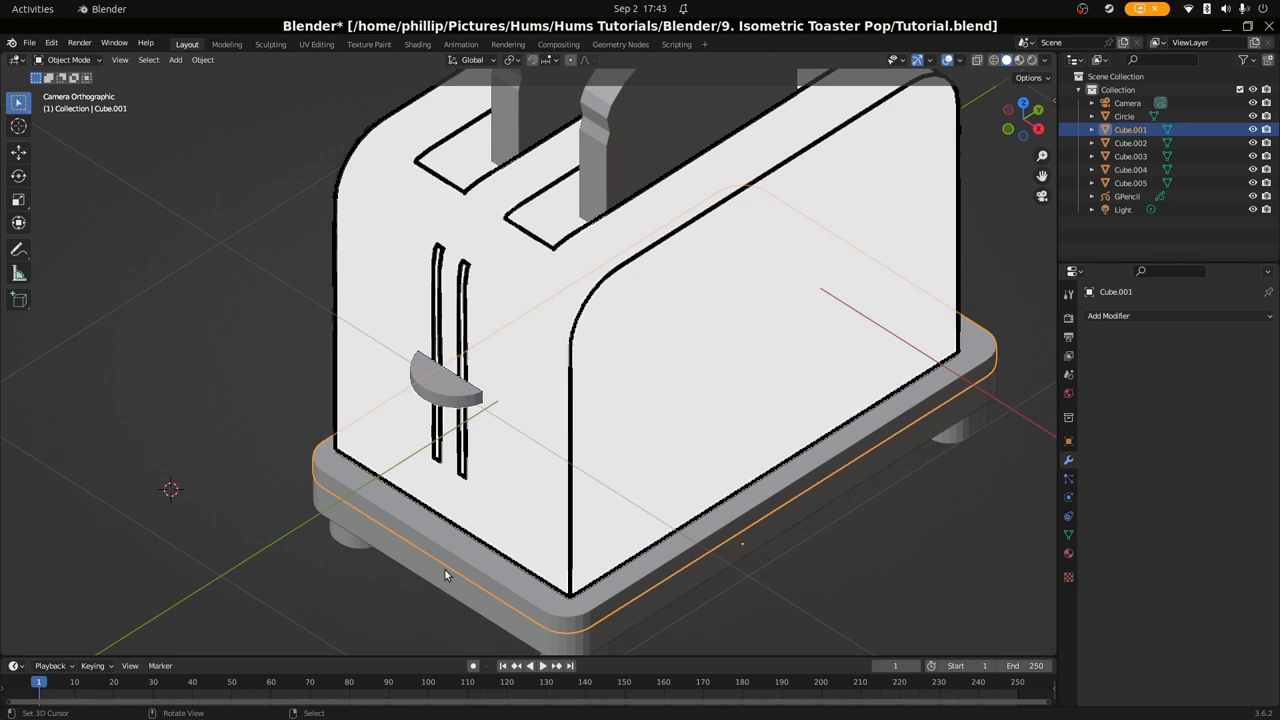
# Enter Edit Mode on the base and loop-select its edge loops, including the upper bevel loop
pyautogui.scroll(-2, 506, 558)
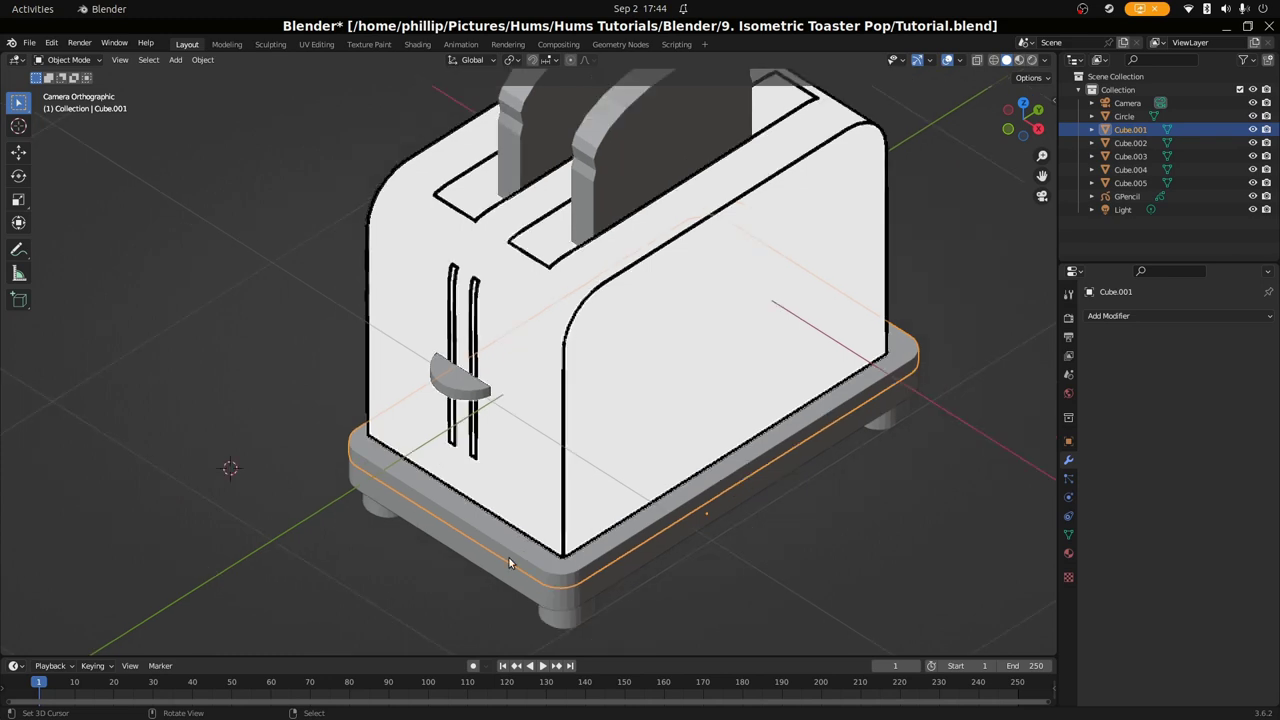
pyautogui.press('Tab')
pyautogui.scroll(3, 552, 579)
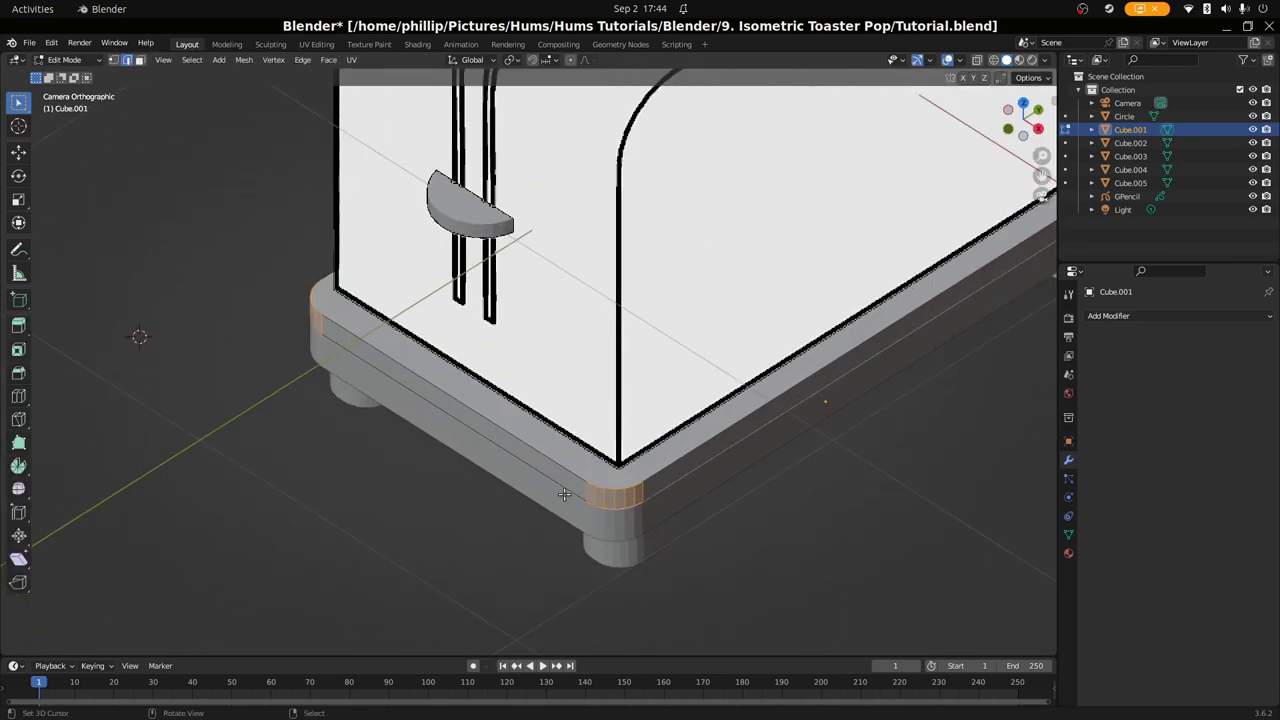
pyautogui.click(574, 481)
pyautogui.keyDown('alt'); pyautogui.click(574, 500); pyautogui.keyUp('alt')
pyautogui.keyDown('alt'); pyautogui.click(576, 470); pyautogui.keyUp('alt')
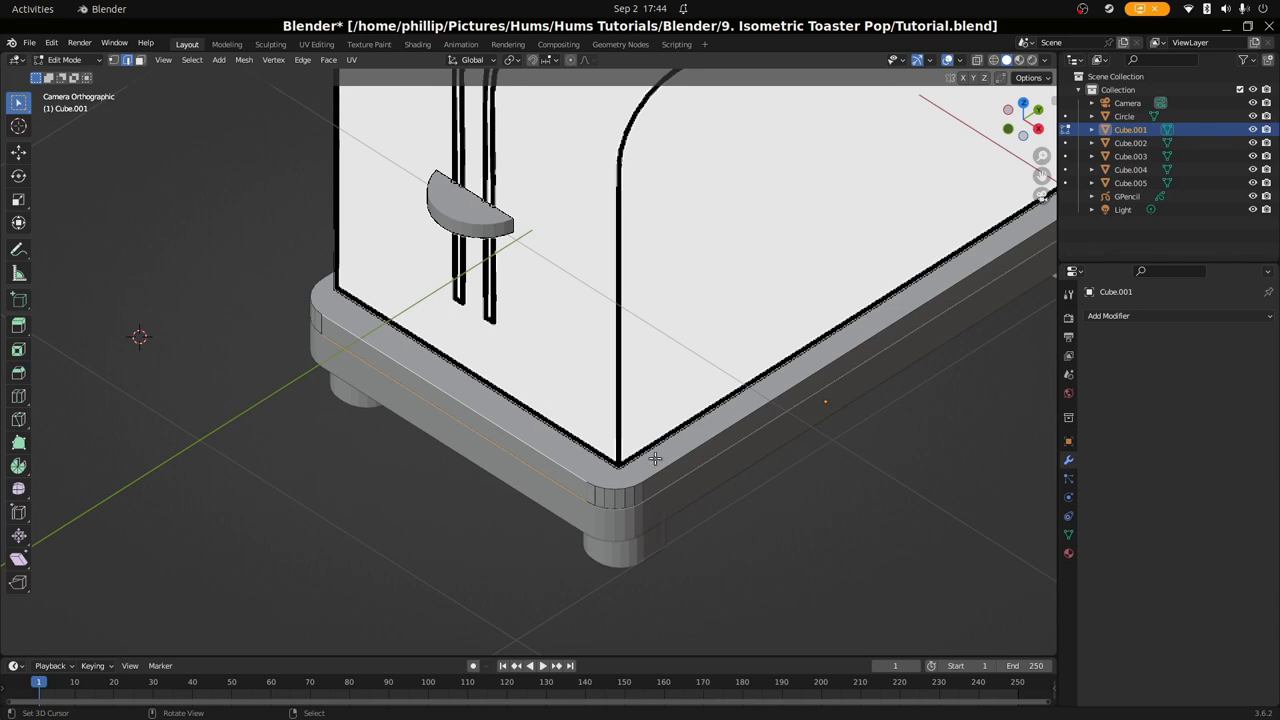
pyautogui.scroll(3, 650, 455)
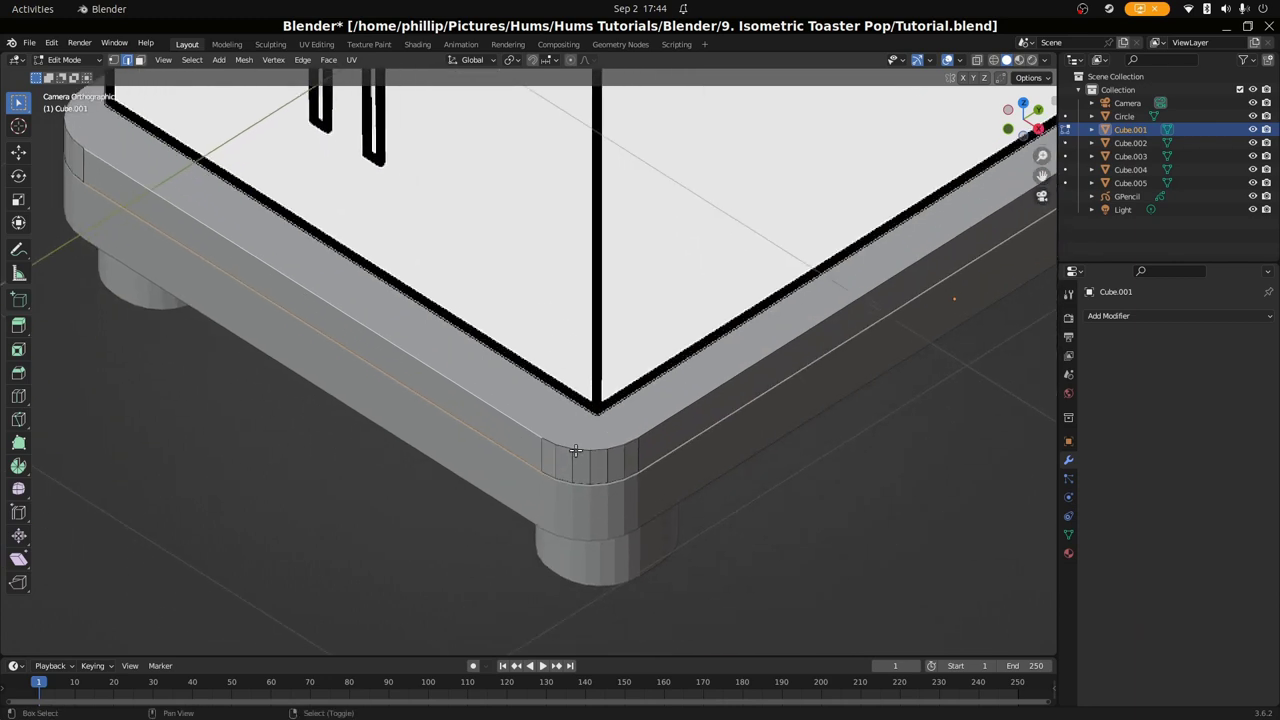
pyautogui.keyDown('alt'); pyautogui.keyDown('shift'); pyautogui.click(575, 451); pyautogui.keyUp('shift'); pyautogui.keyUp('alt')
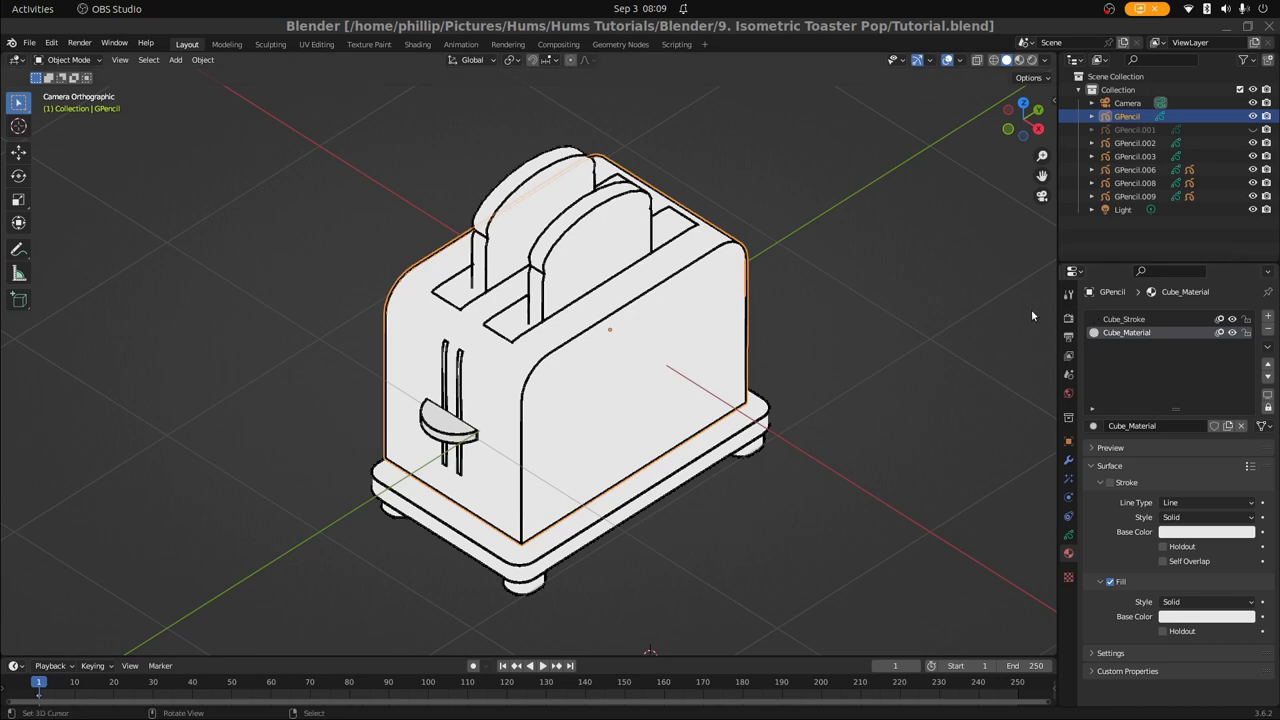
# Open the Activities overview and return to Blender
pyautogui.click(32, 9)
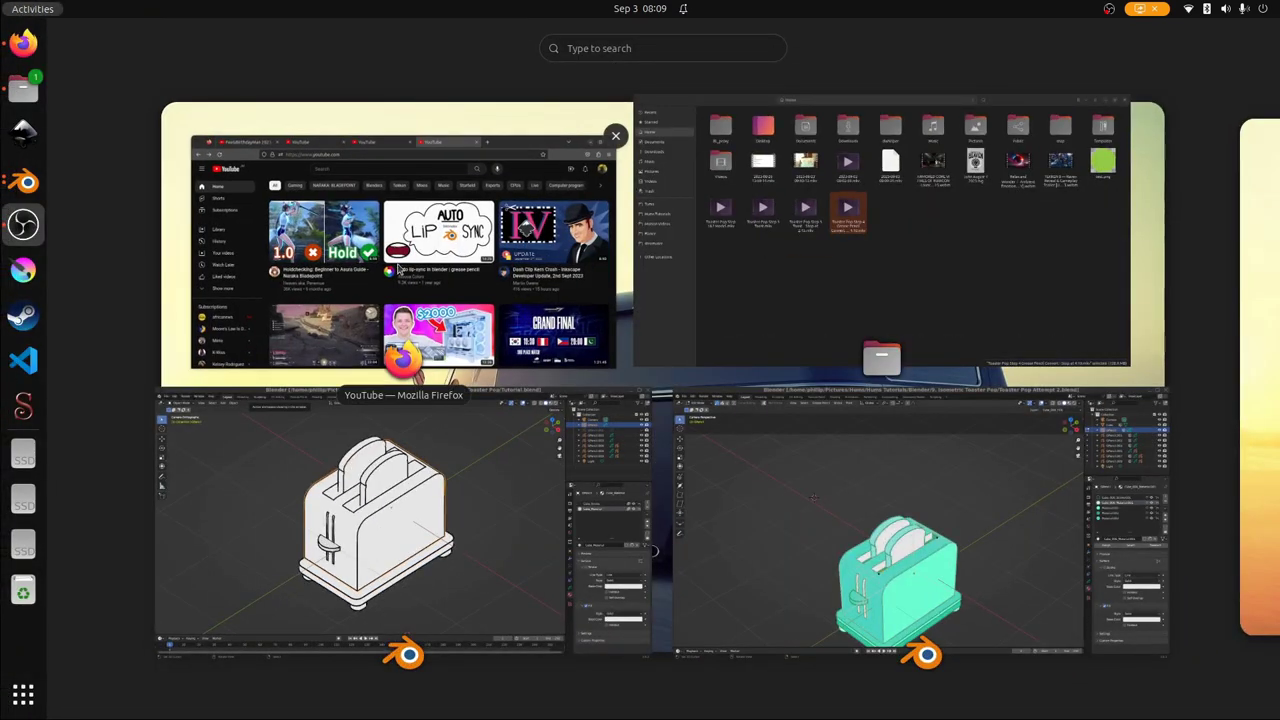
pyautogui.press('Escape')
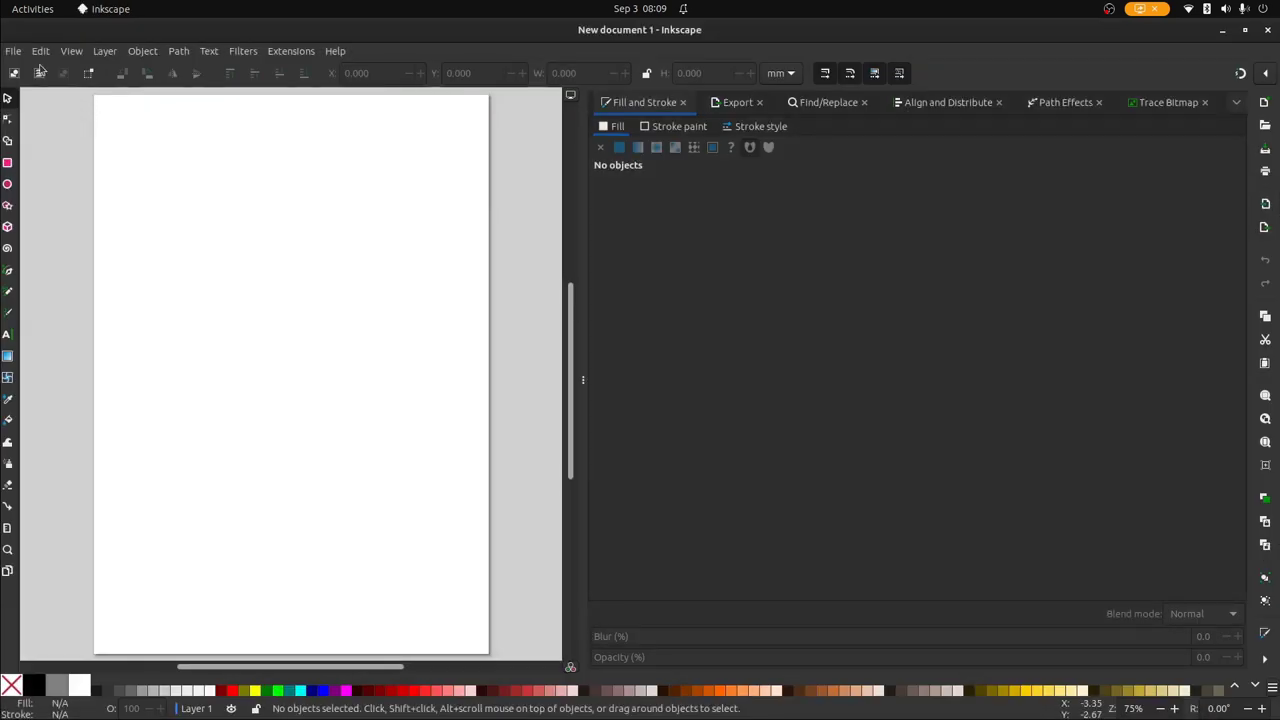
# Open Inkscape's File > Open Recent list and close it without opening a file
pyautogui.click(13, 50)
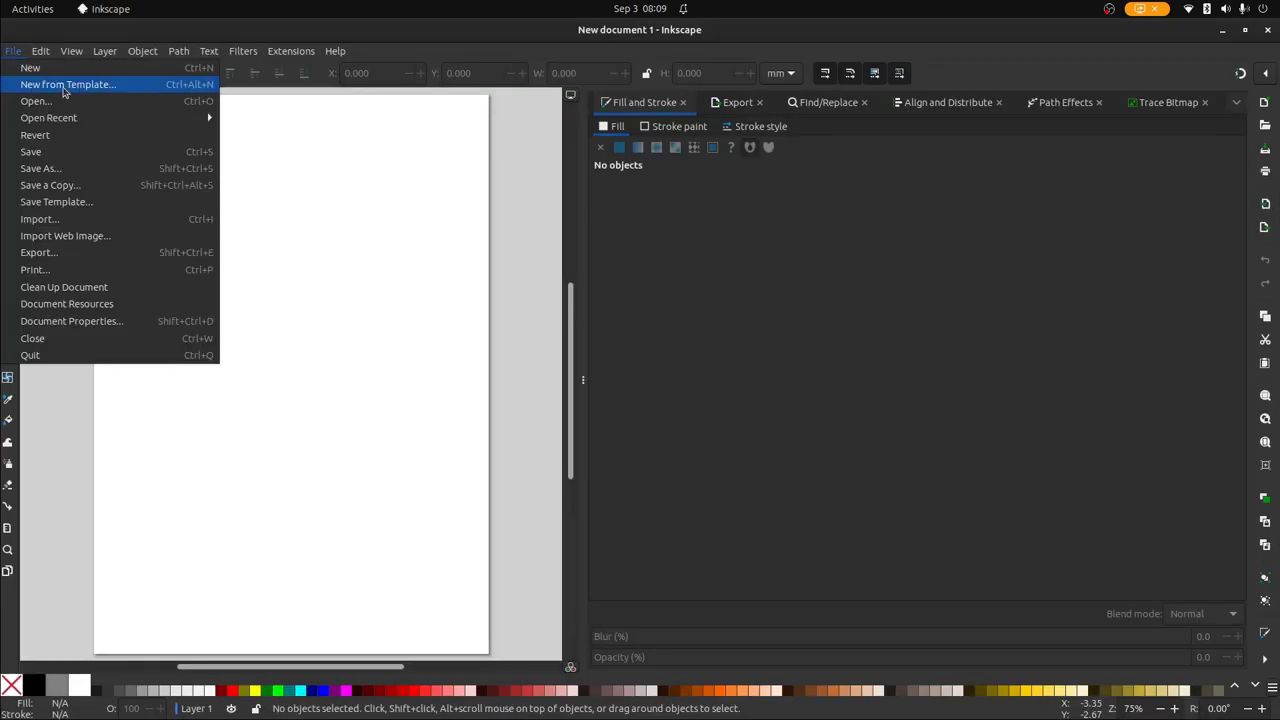
pyautogui.moveTo(108, 118)
pyautogui.click(362, 122)
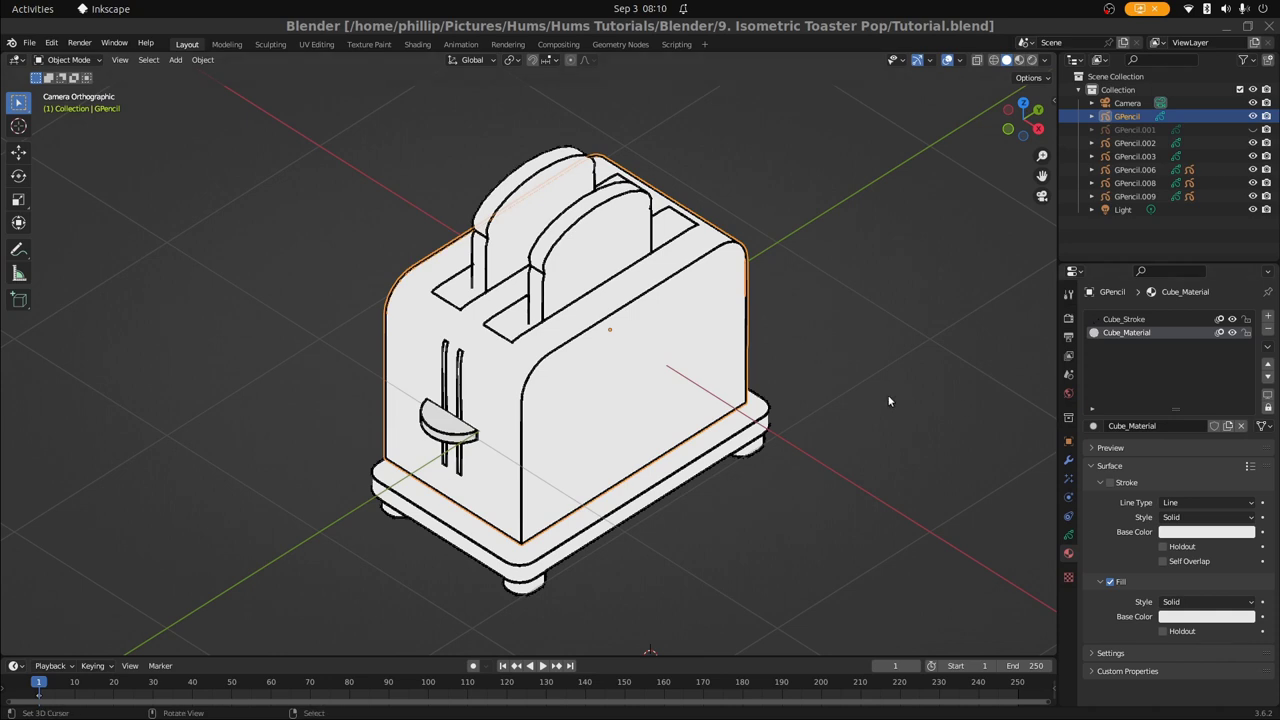
# Select base GPencil.002 and feet GPencil.003 and raise them 0.111 m along Z
pyautogui.click(650, 395)
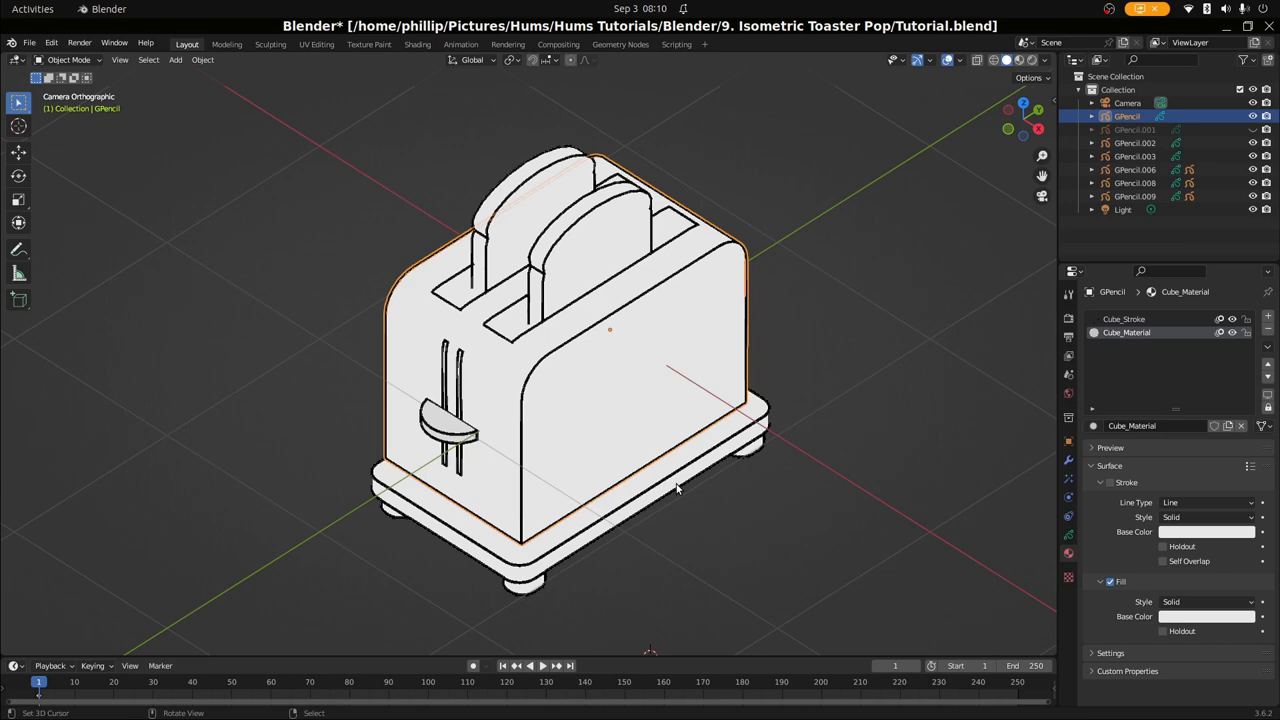
pyautogui.moveTo(705, 468); pyautogui.dragTo(516, 430, button='middle')
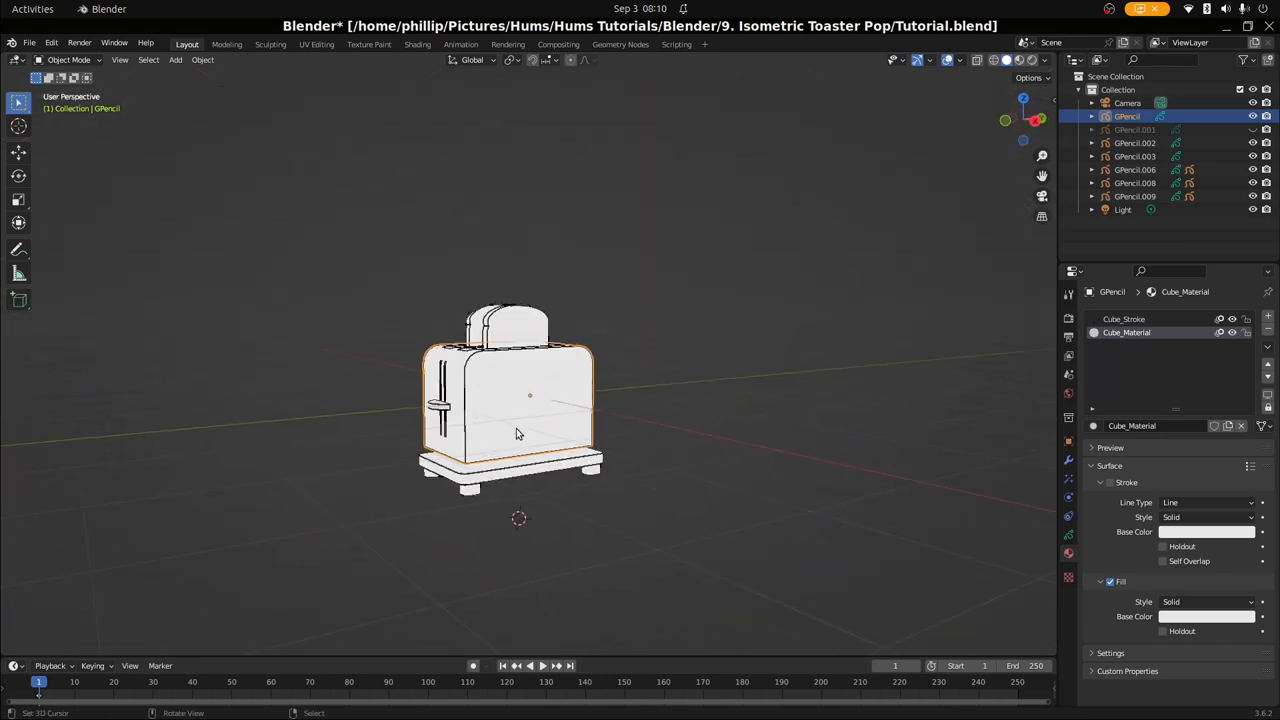
pyautogui.scroll(2, 510, 432)
pyautogui.click(421, 562)
pyautogui.moveTo(412, 575); pyautogui.dragTo(372, 570, button='middle')
pyautogui.keyDown('shift'); pyautogui.click(370, 587); pyautogui.keyUp('shift')
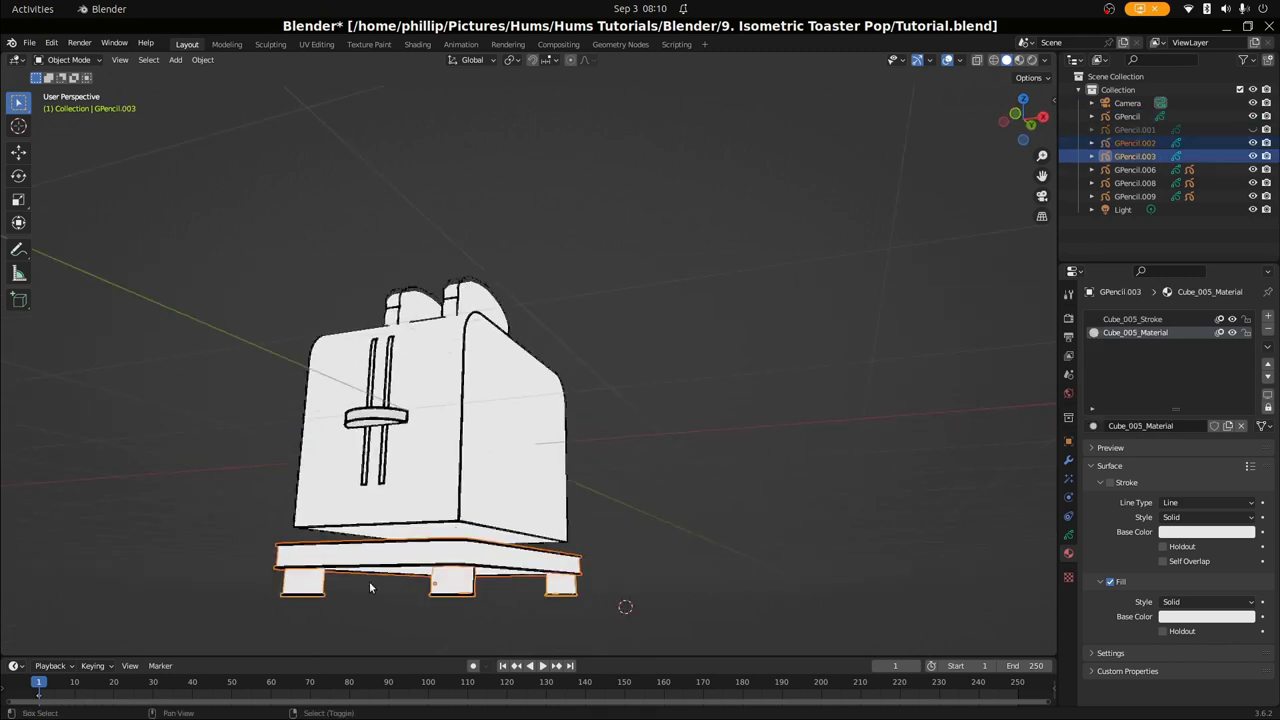
pyautogui.press('g')
pyautogui.press('z')
pyautogui.click(466, 566)
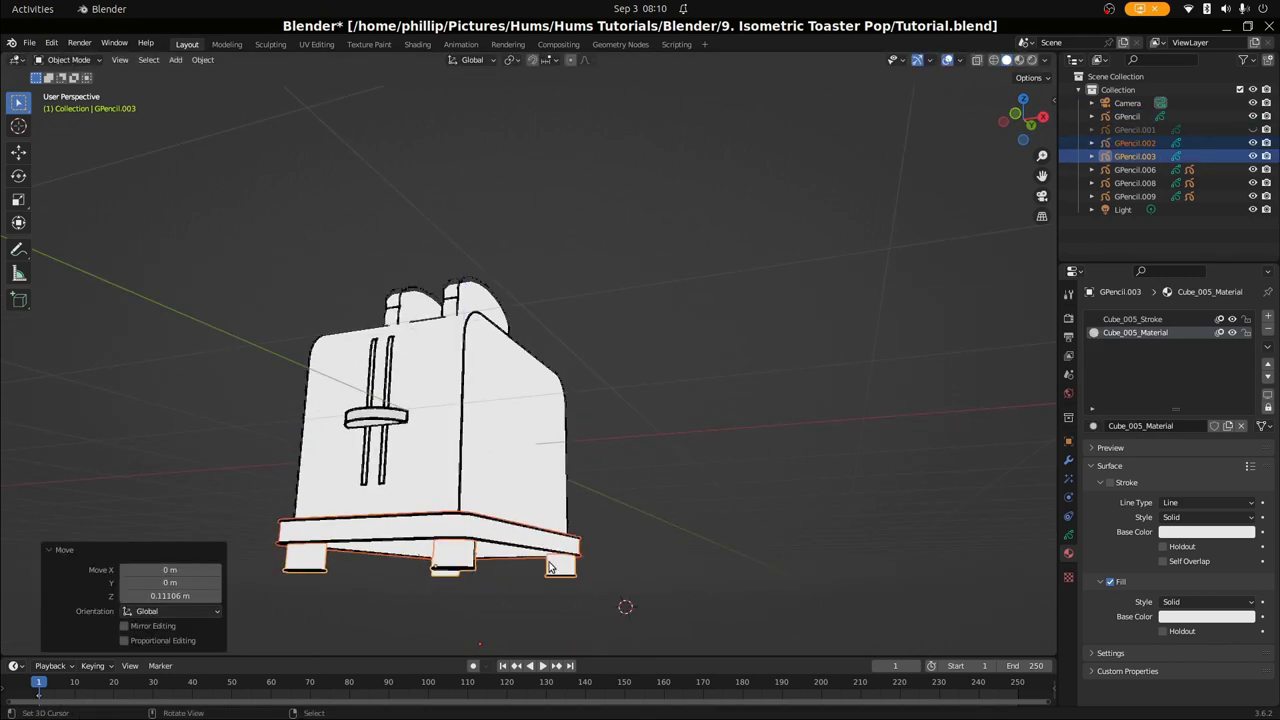
# In camera view, reselect the base and feet and lower them about 0.041 m along Z
pyautogui.moveTo(470, 565); pyautogui.dragTo(572, 568, button='middle')
pyautogui.scroll(-2, 572, 568)
pyautogui.press('KP_0')
pyautogui.click(714, 544)
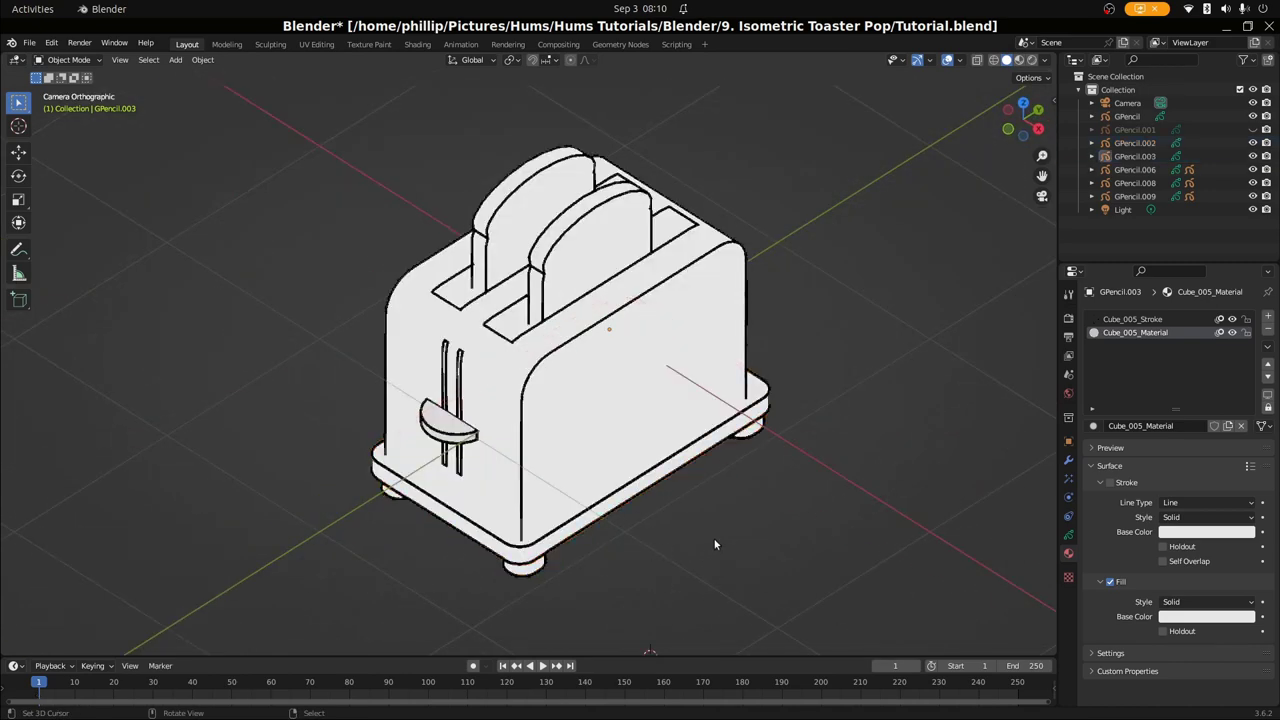
pyautogui.click(523, 558)
pyautogui.keyDown('shift'); pyautogui.click(521, 580); pyautogui.keyUp('shift')
pyautogui.press('g')
pyautogui.press('z')
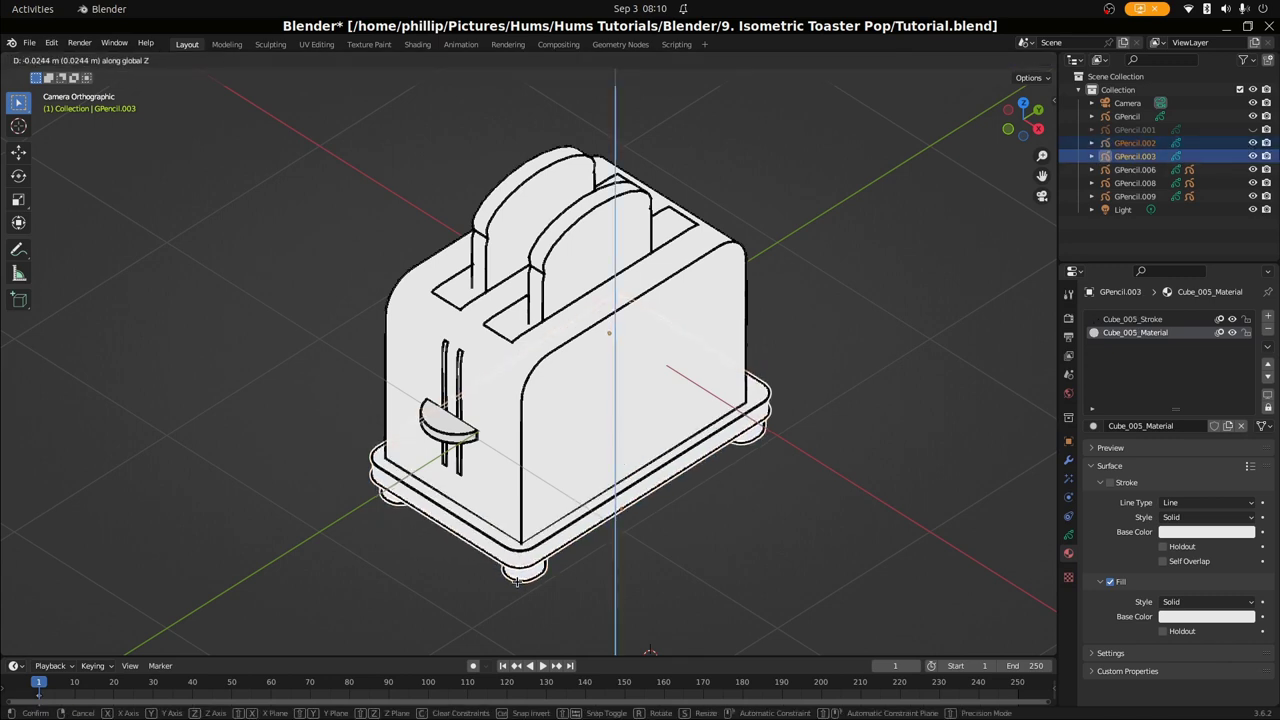
pyautogui.click(517, 585)
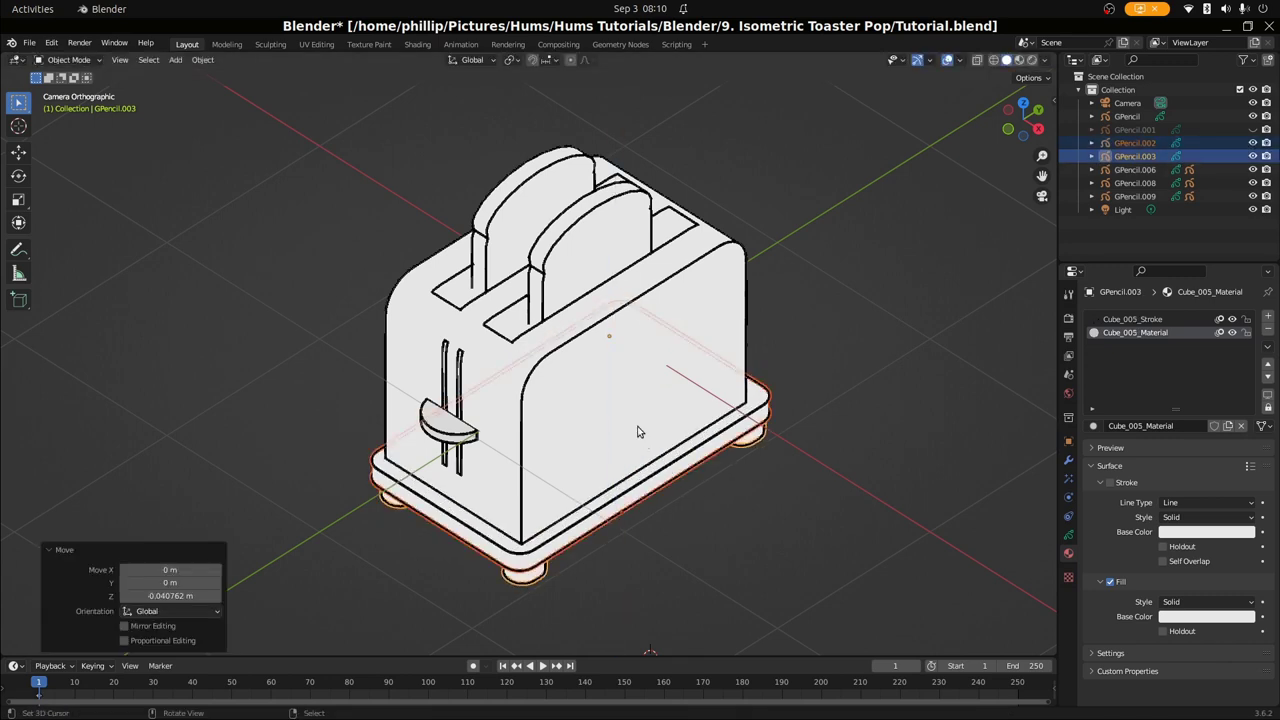
# Select the toaster body outline object GPencil and enter Edit Mode
pyautogui.click(609, 394)
pyautogui.scroll(1, 609, 403)
pyautogui.press('Tab')
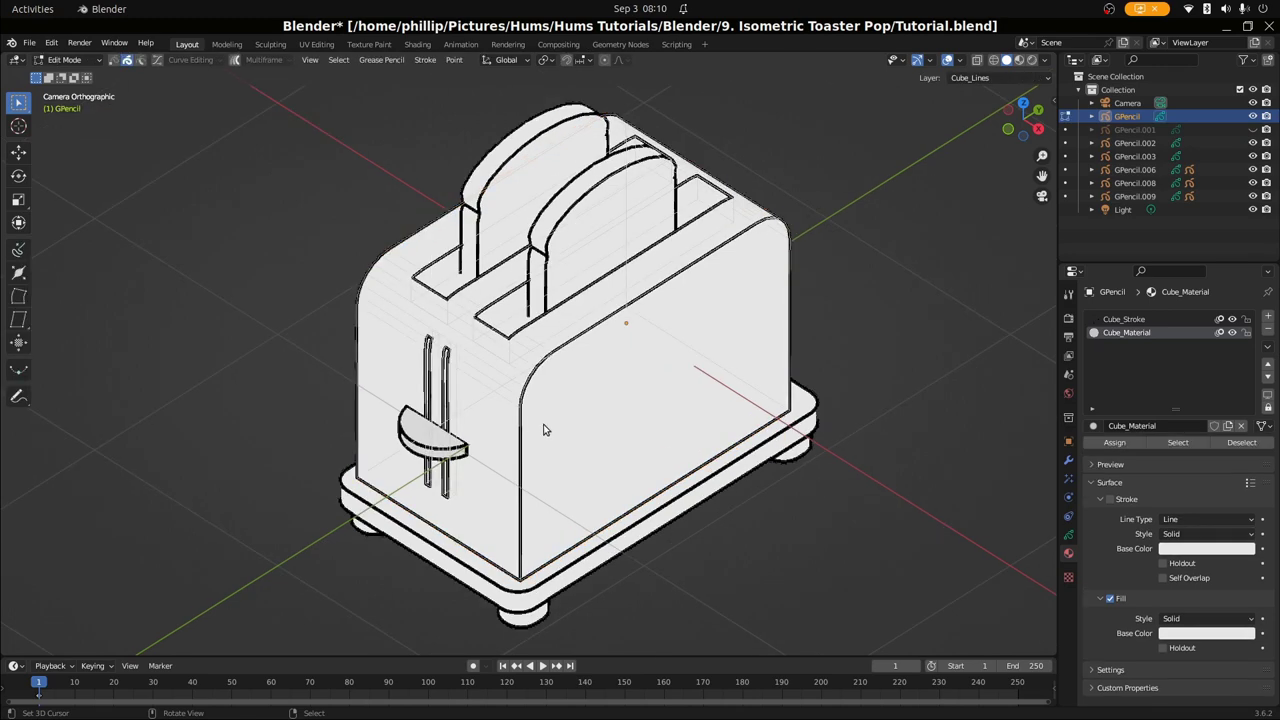
# Undo an accidental stroke change and hide the Cube_Stroke outline material
pyautogui.scroll(3, 523, 417)
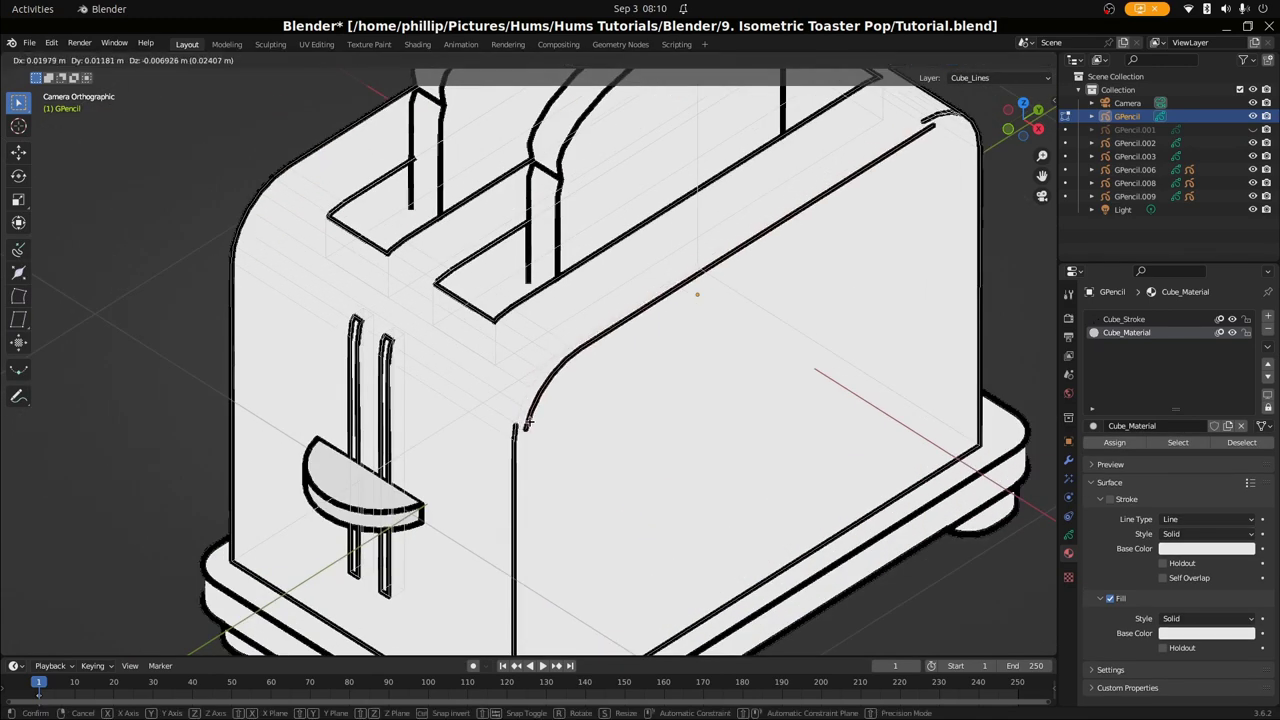
pyautogui.click(520, 418)
pyautogui.hotkey('ctrl', 'z')
pyautogui.scroll(-5, 593, 429)
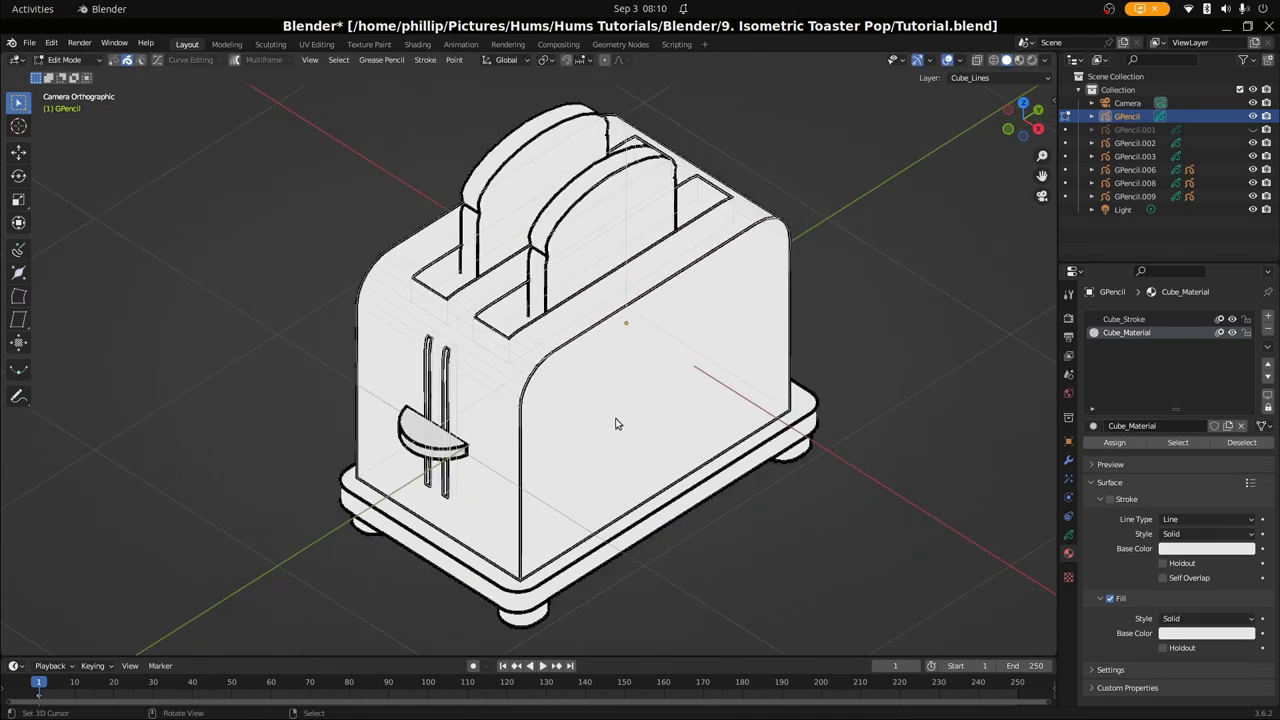
pyautogui.click(1233, 319)
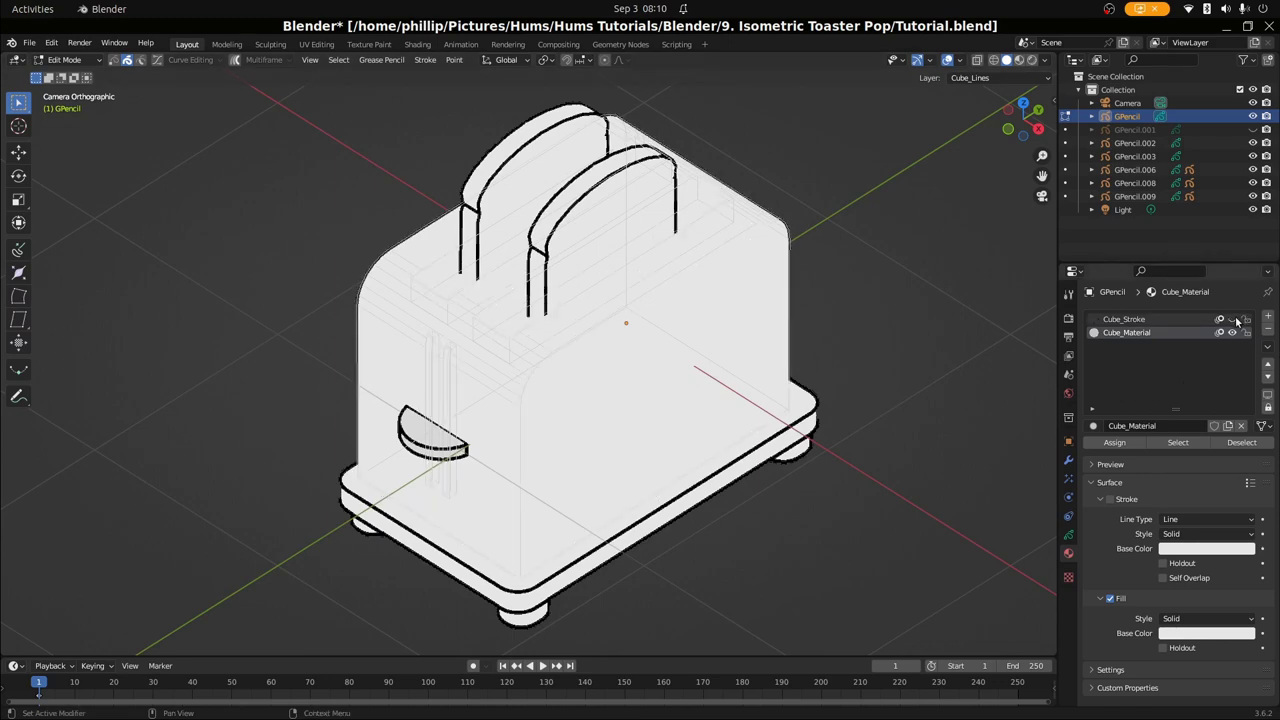
pyautogui.click(1233, 319)
pyautogui.click(1233, 319)
pyautogui.scroll(3, 516, 472)
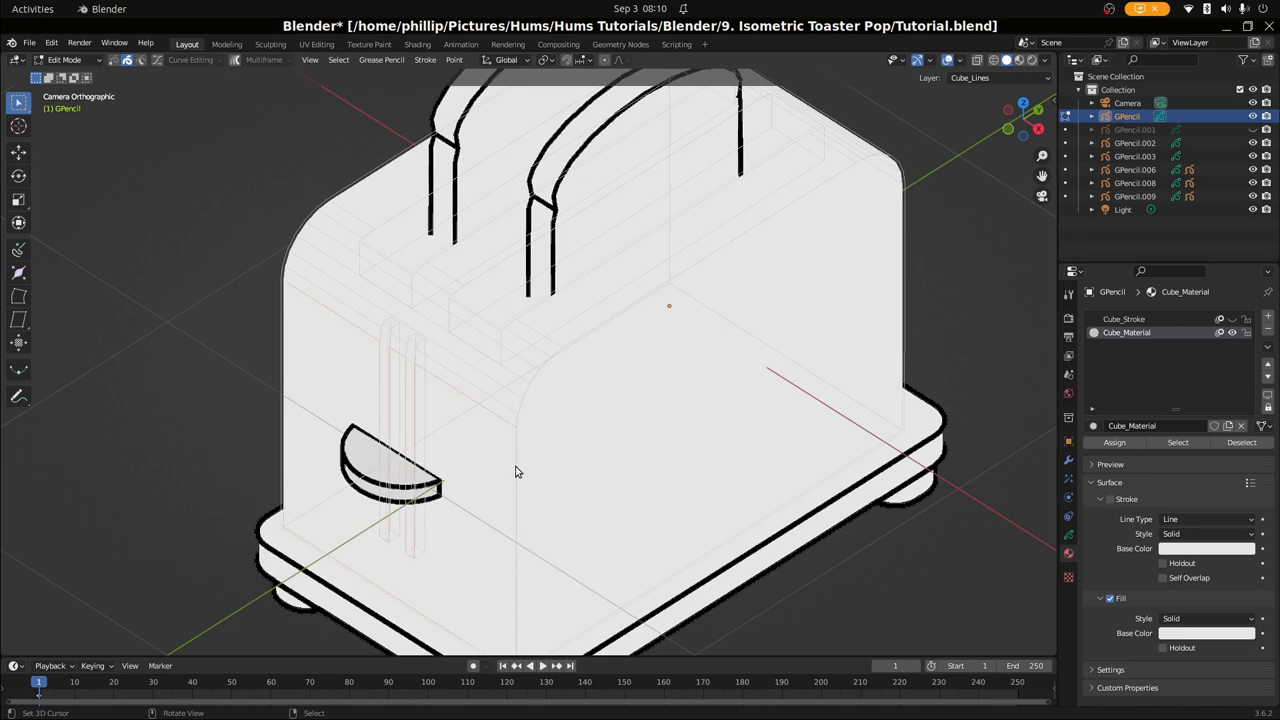
# Select the front side panel stroke, cancelling two trial moves so it stays in place
pyautogui.click(518, 426)
pyautogui.scroll(2, 528, 392)
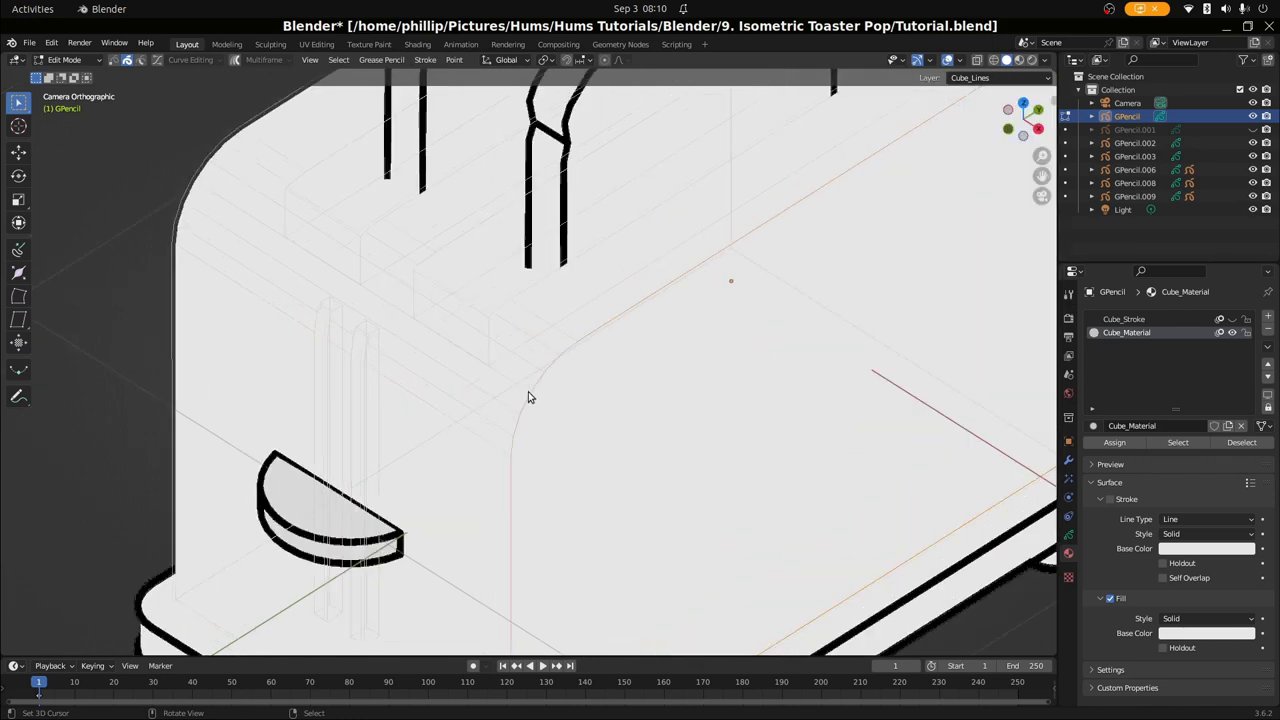
pyautogui.press('g')
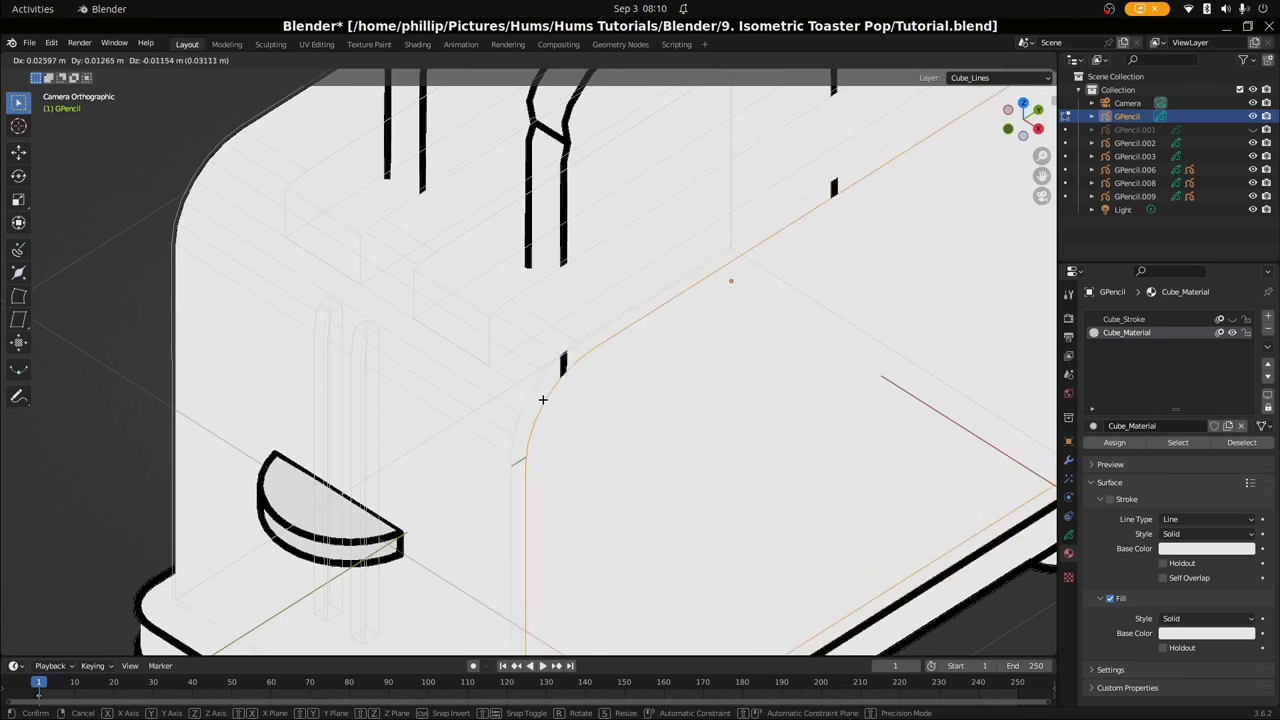
pyautogui.rightClick(540, 398)
pyautogui.press('g')
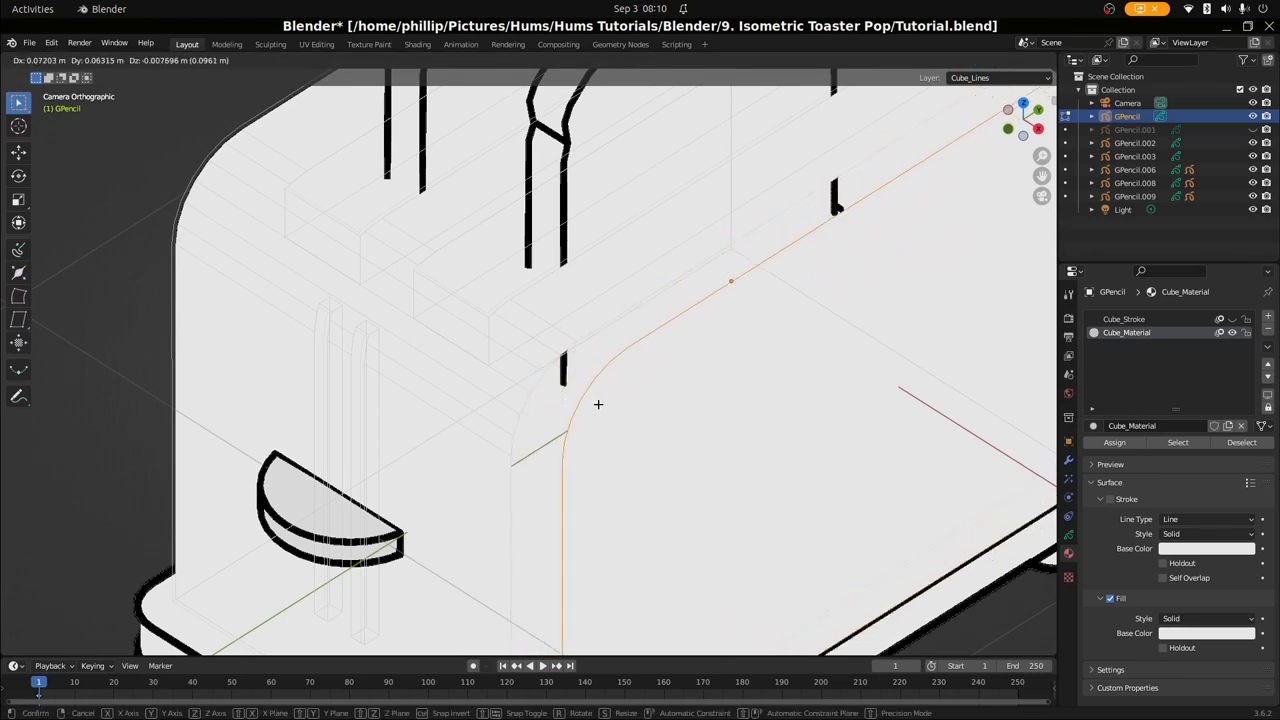
pyautogui.rightClick(575, 408)
# Glance at Inkscape, then return to Blender and go back to Object Mode
pyautogui.scroll(-5, 573, 409)
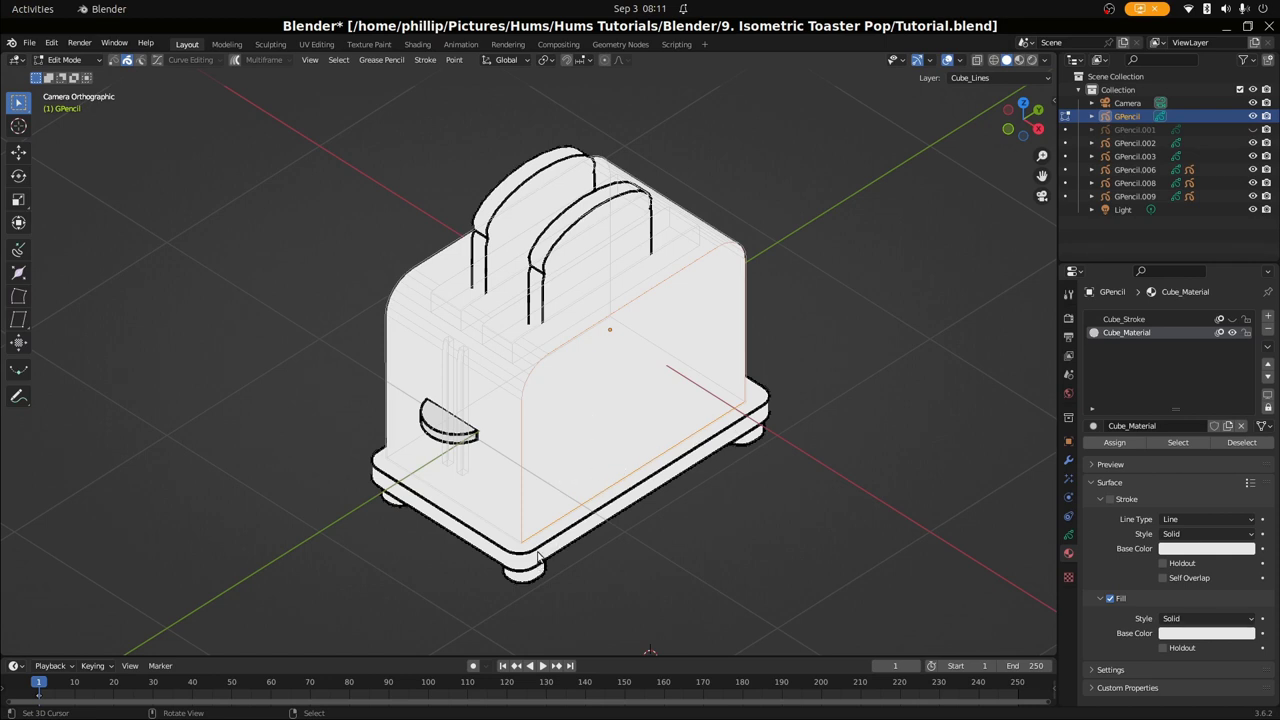
pyautogui.hotkey('alt', 'Tab')
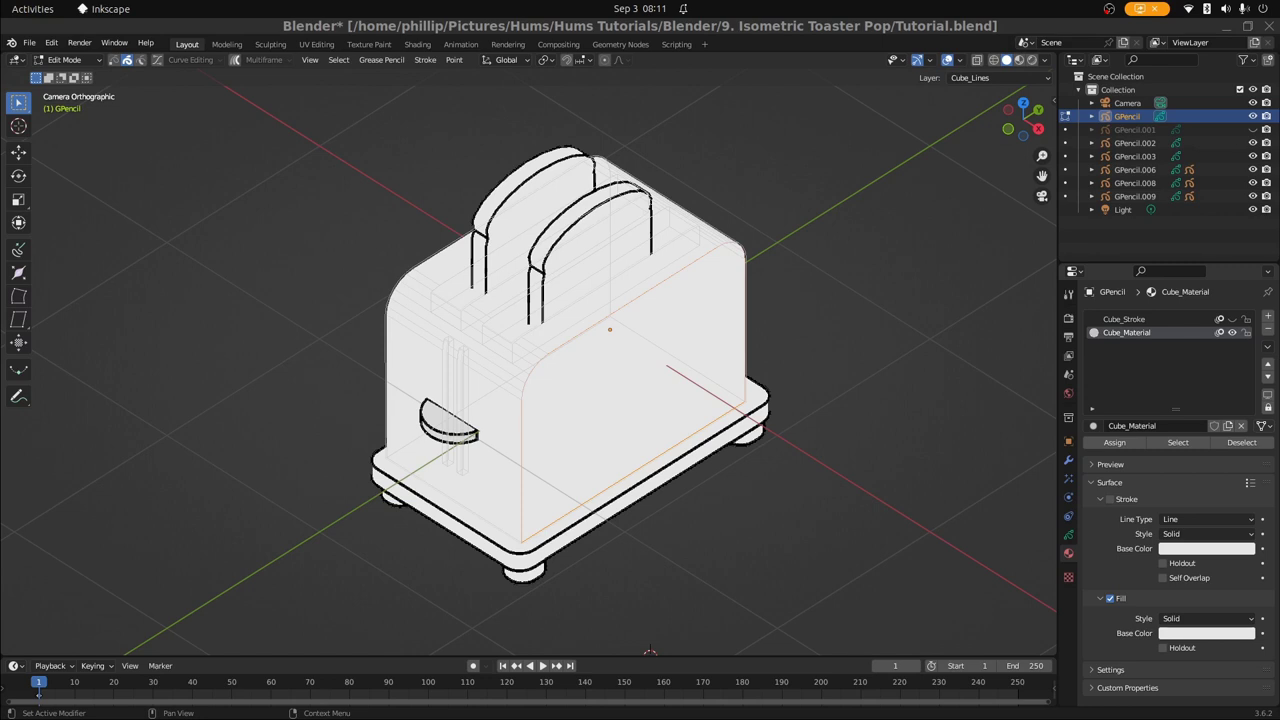
pyautogui.click(604, 405)
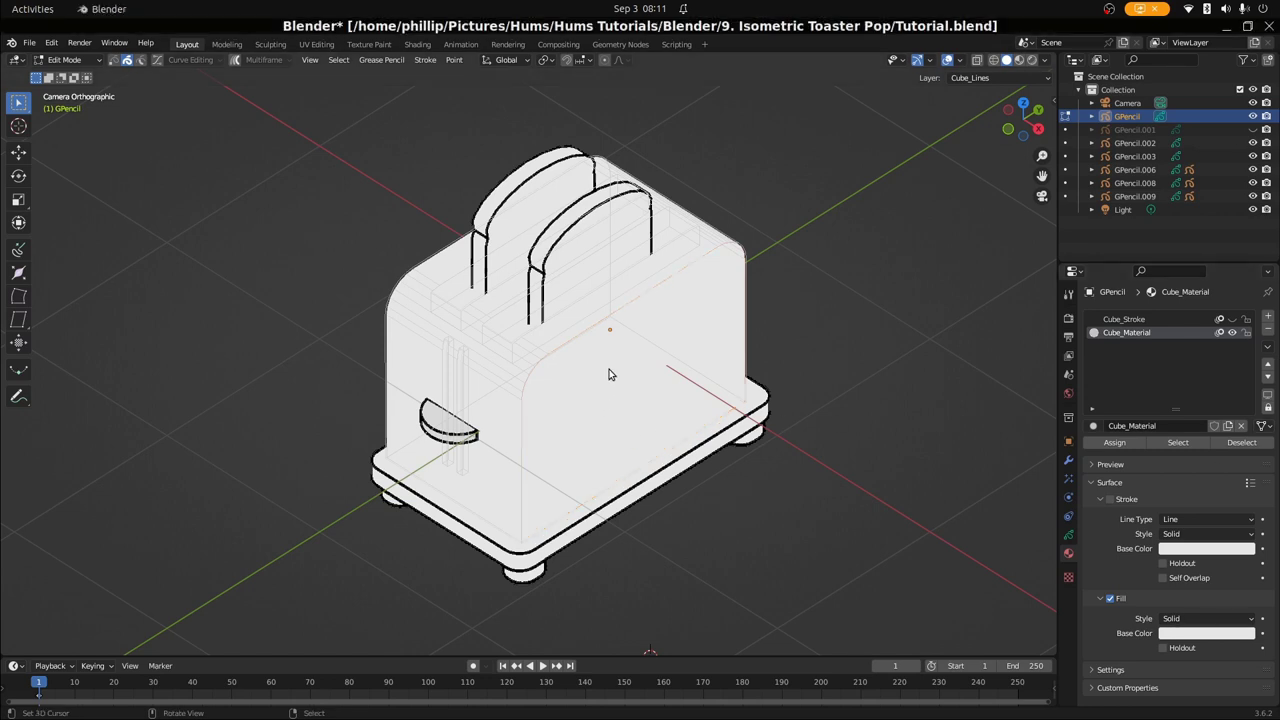
pyautogui.press('Tab')
pyautogui.press('Tab')
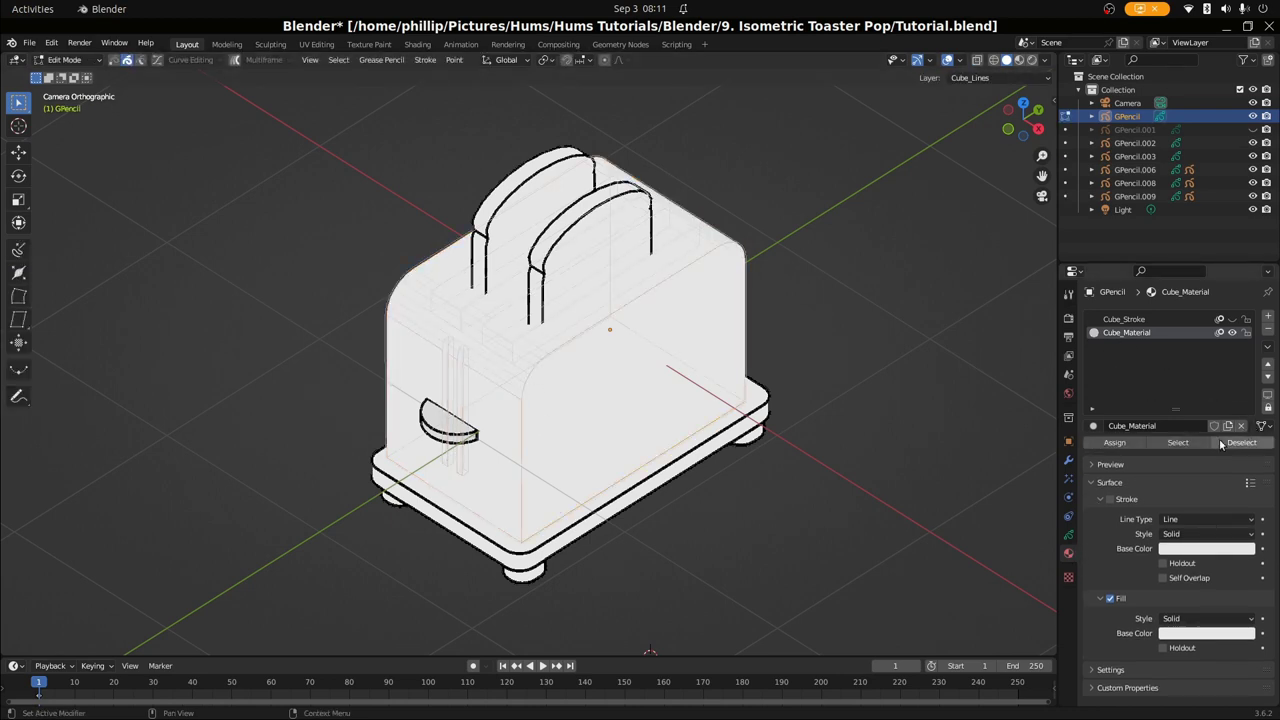
# Create a new material in a fresh slot with Fill enabled and fill colour hex 6CFFD3
pyautogui.click(1268, 316)
pyautogui.click(1215, 425)
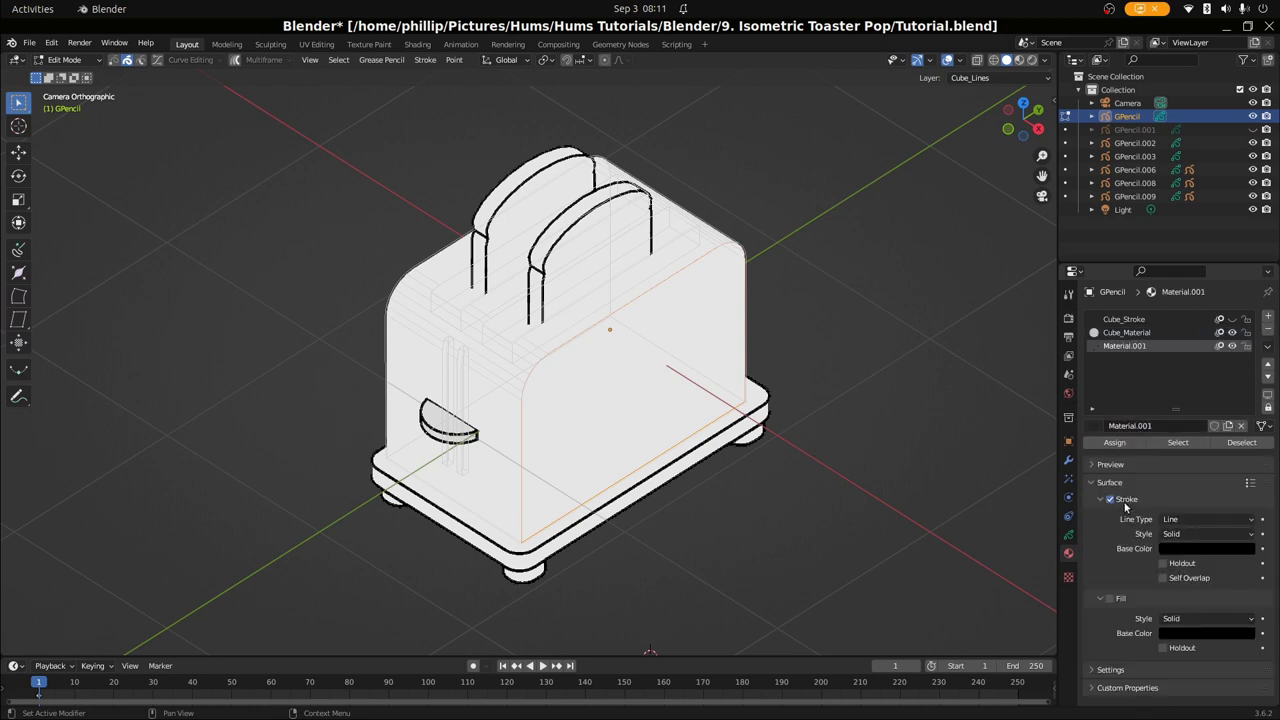
pyautogui.click(1110, 598)
pyautogui.click(1230, 634)
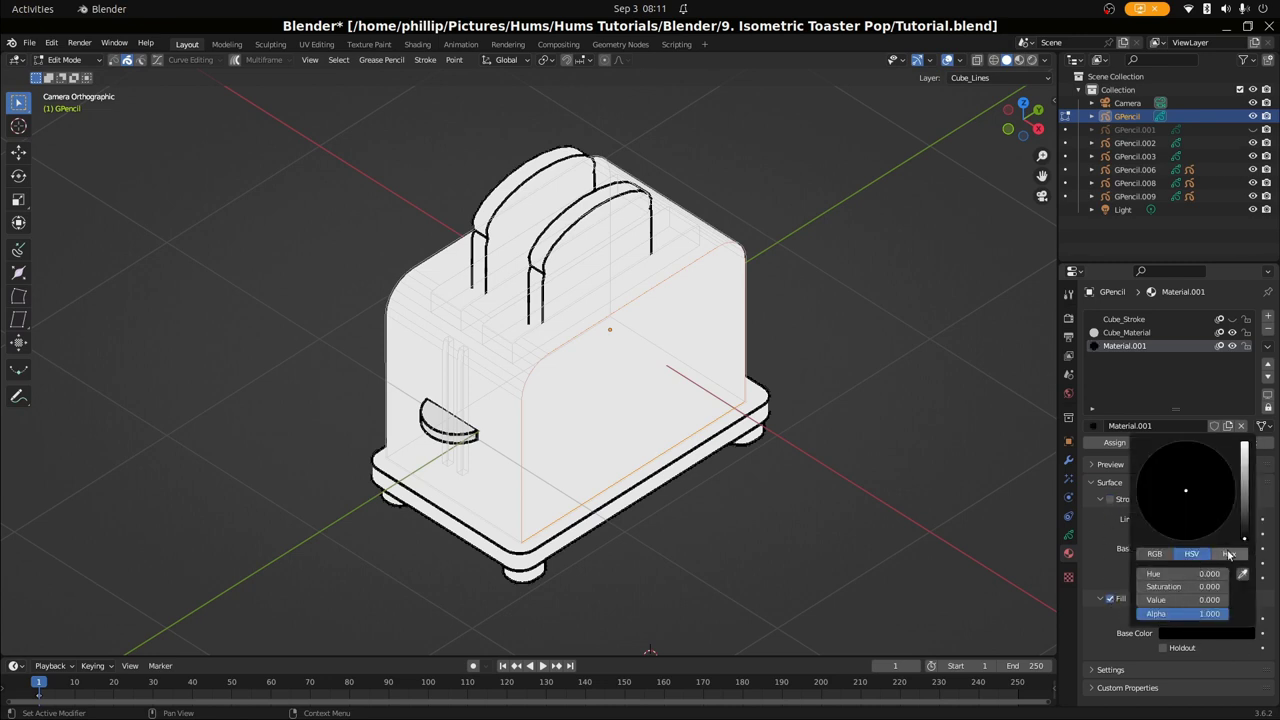
pyautogui.click(1229, 555)
pyautogui.click(1191, 577)
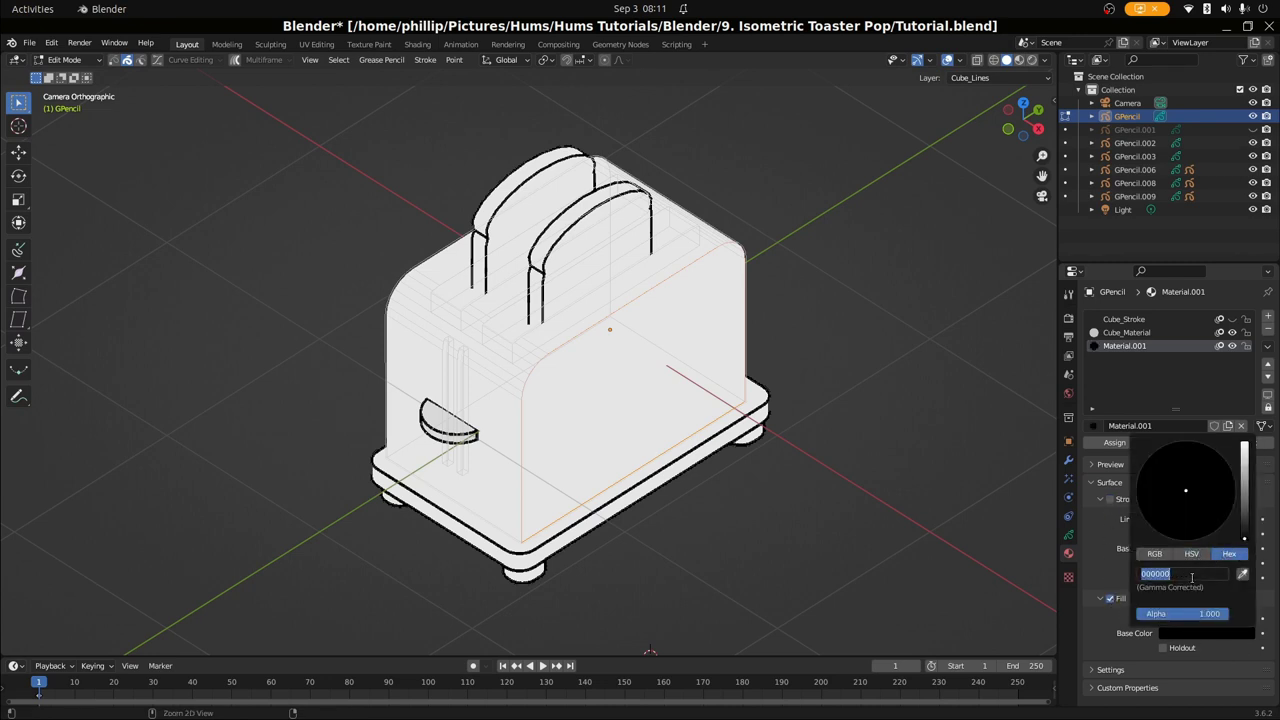
pyautogui.write('6cffd3')
pyautogui.press('Return')
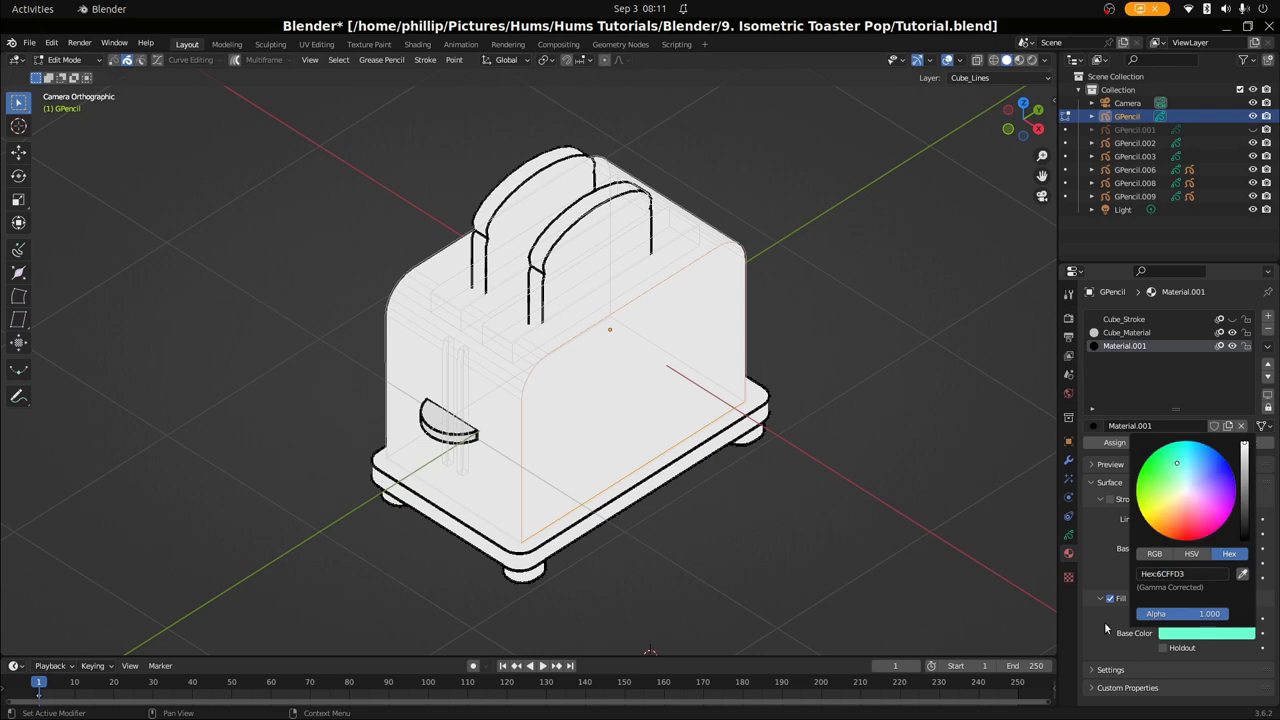
# Assign the mint Material.001 to the selected side panel and return to Object Mode
pyautogui.click(1113, 444)
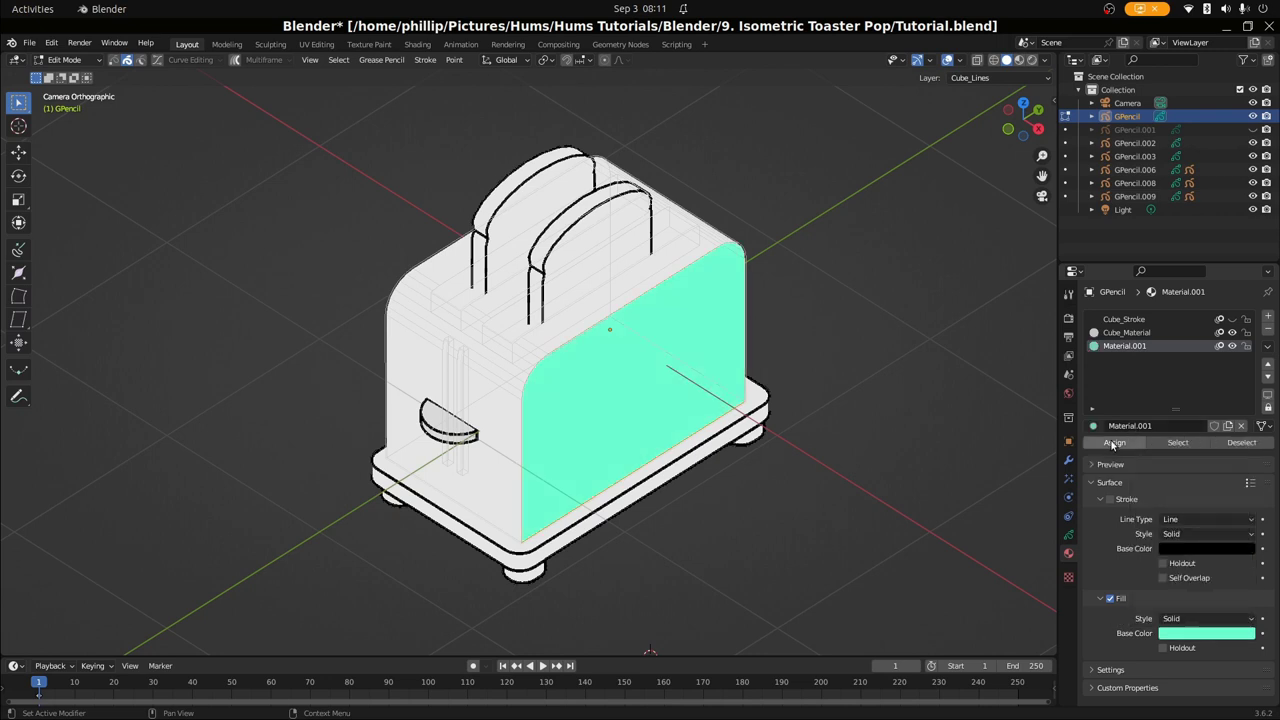
pyautogui.scroll(2, 564, 385)
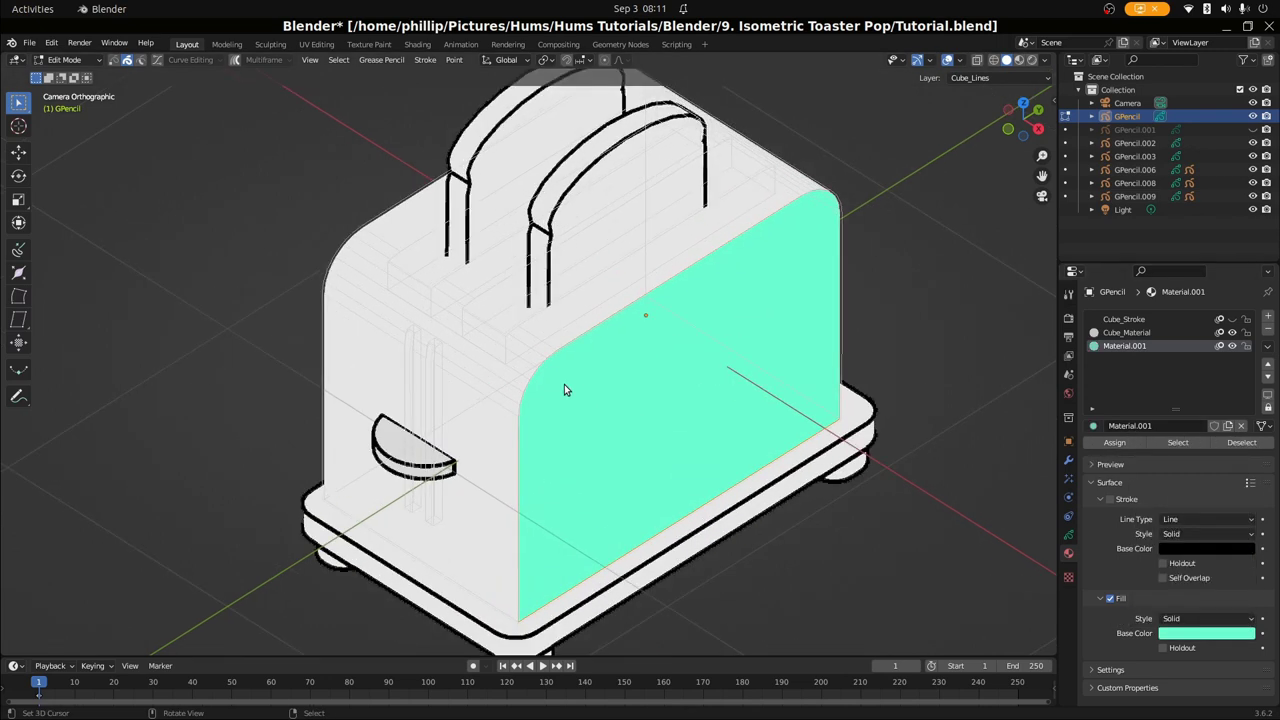
pyautogui.scroll(-4, 564, 387)
pyautogui.press('Tab')
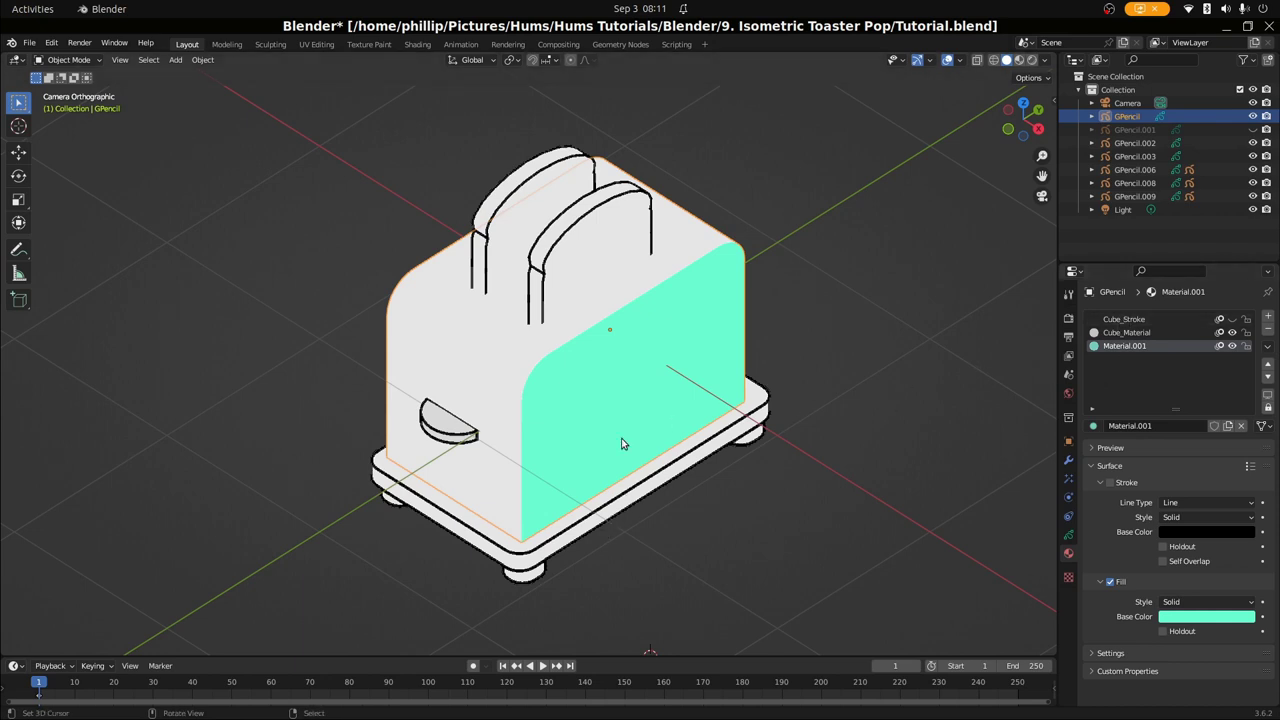
# Re-enter Edit Mode on the toaster strokes with Cube_Stroke as the active material
pyautogui.keyDown('shift'); pyautogui.click(578, 486); pyautogui.keyUp('shift')
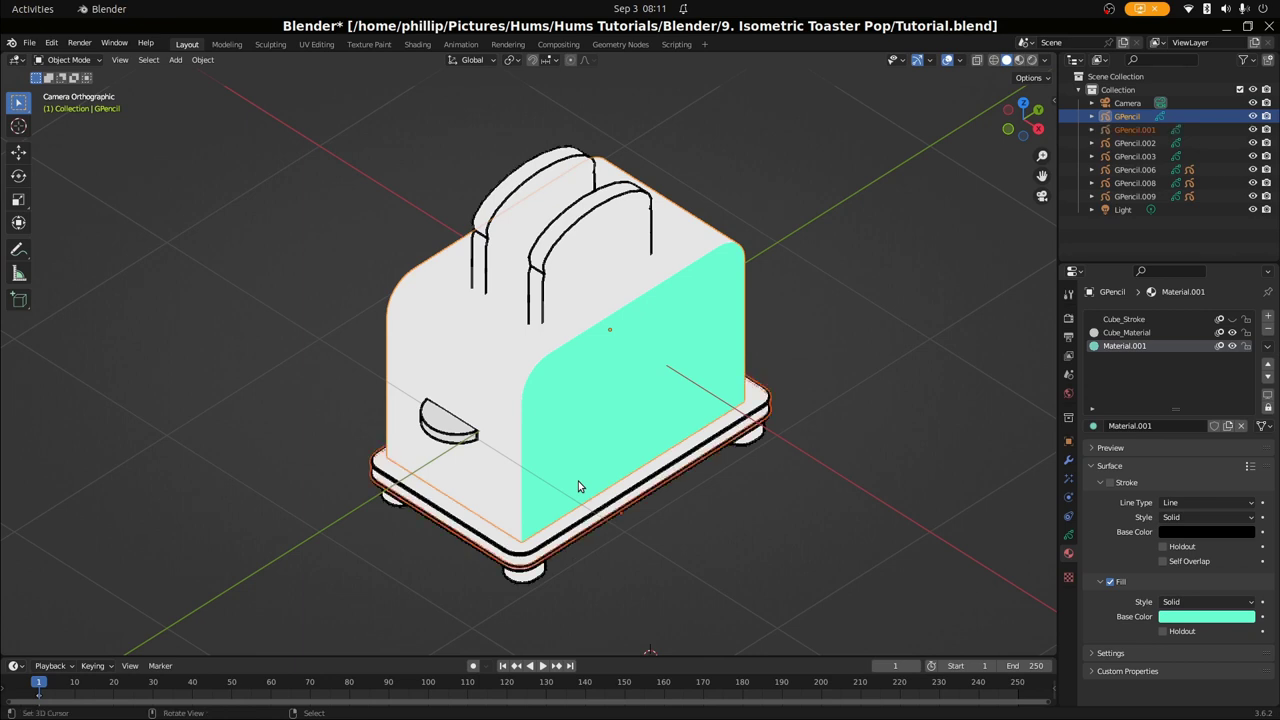
pyautogui.keyDown('shift'); pyautogui.click(578, 486); pyautogui.keyUp('shift')
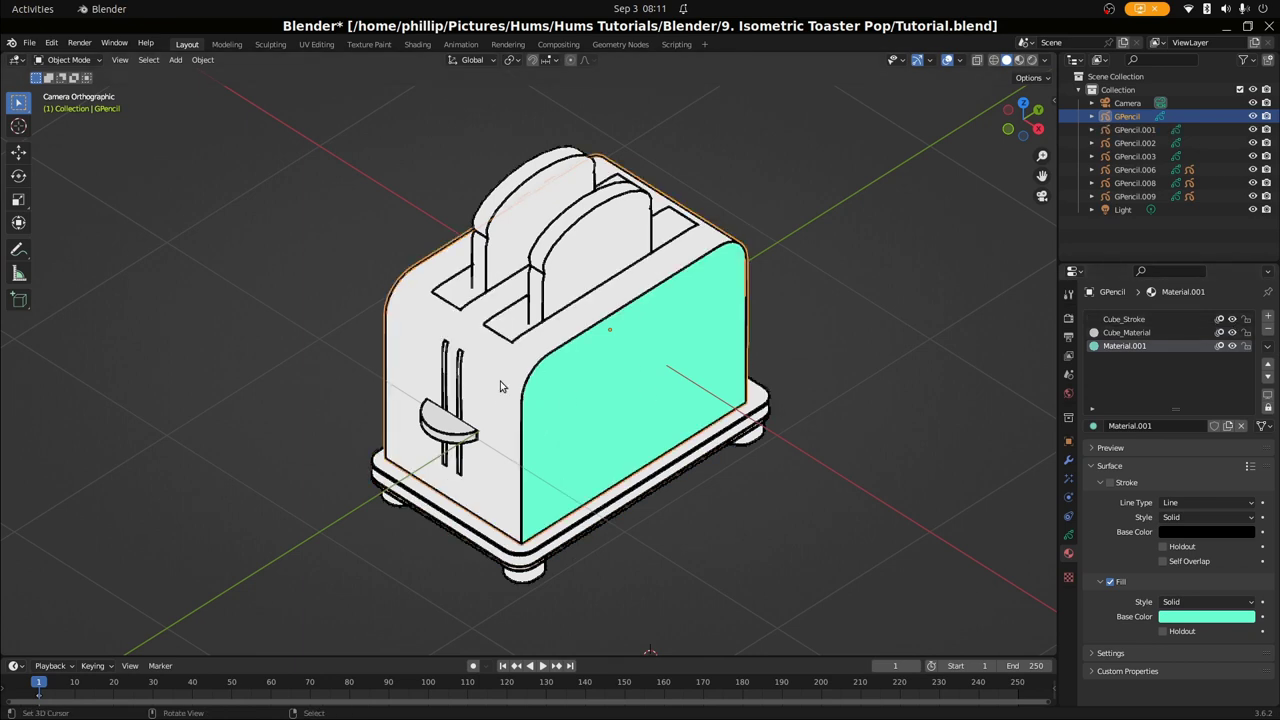
pyautogui.scroll(2, 520, 455)
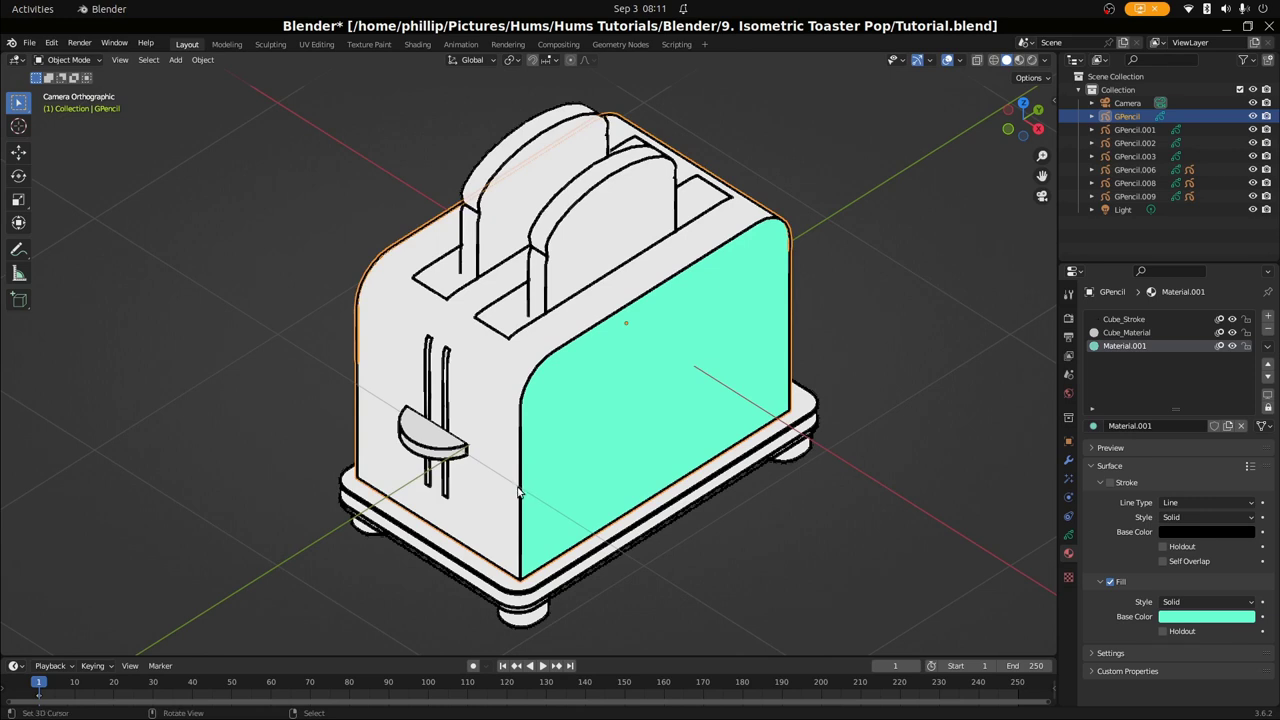
pyautogui.press('Tab')
pyautogui.press('Tab')
pyautogui.press('Tab')
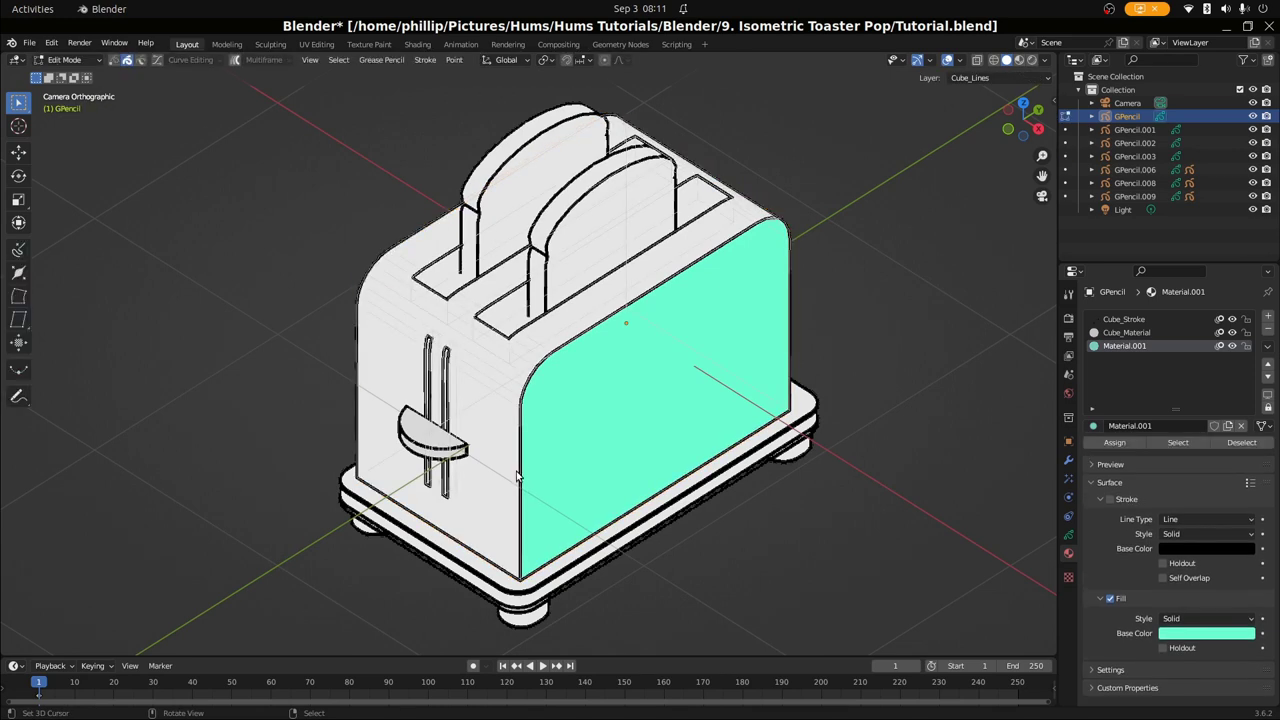
pyautogui.click(1165, 319)
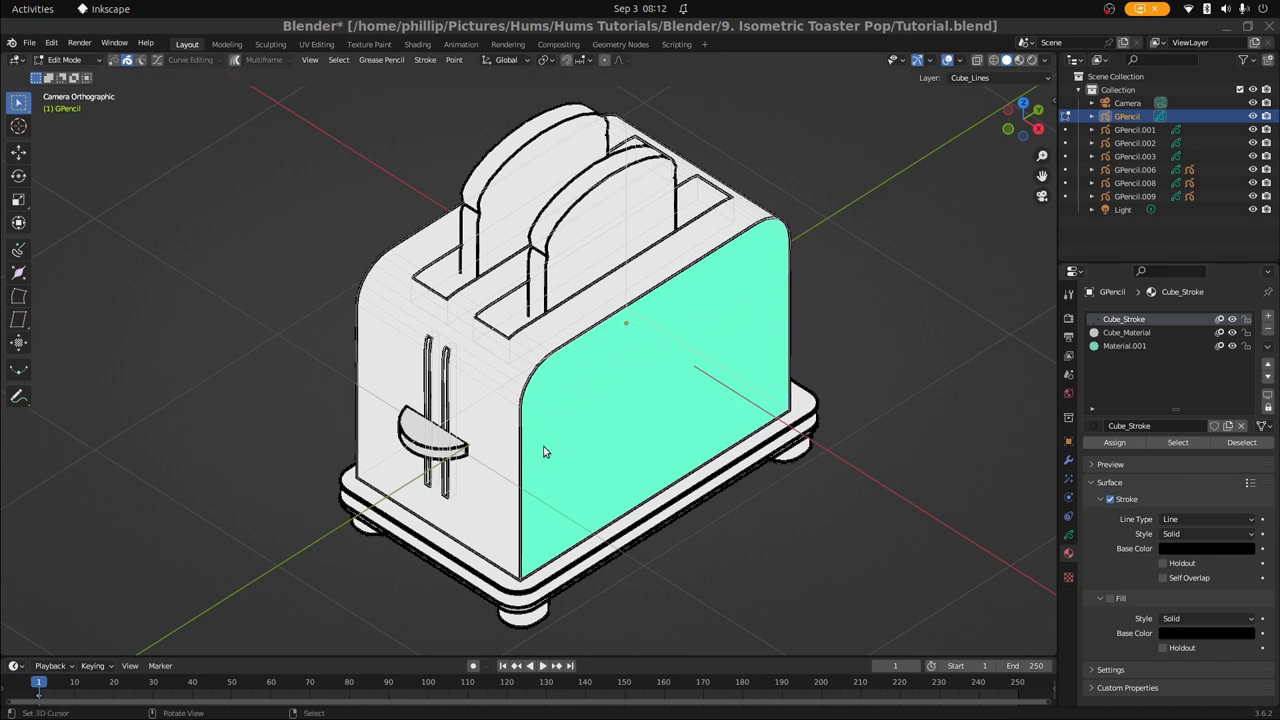
# Set the Cube_Stroke line colour to green hex 3BA570, leaving alpha unchanged
pyautogui.click(1194, 549)
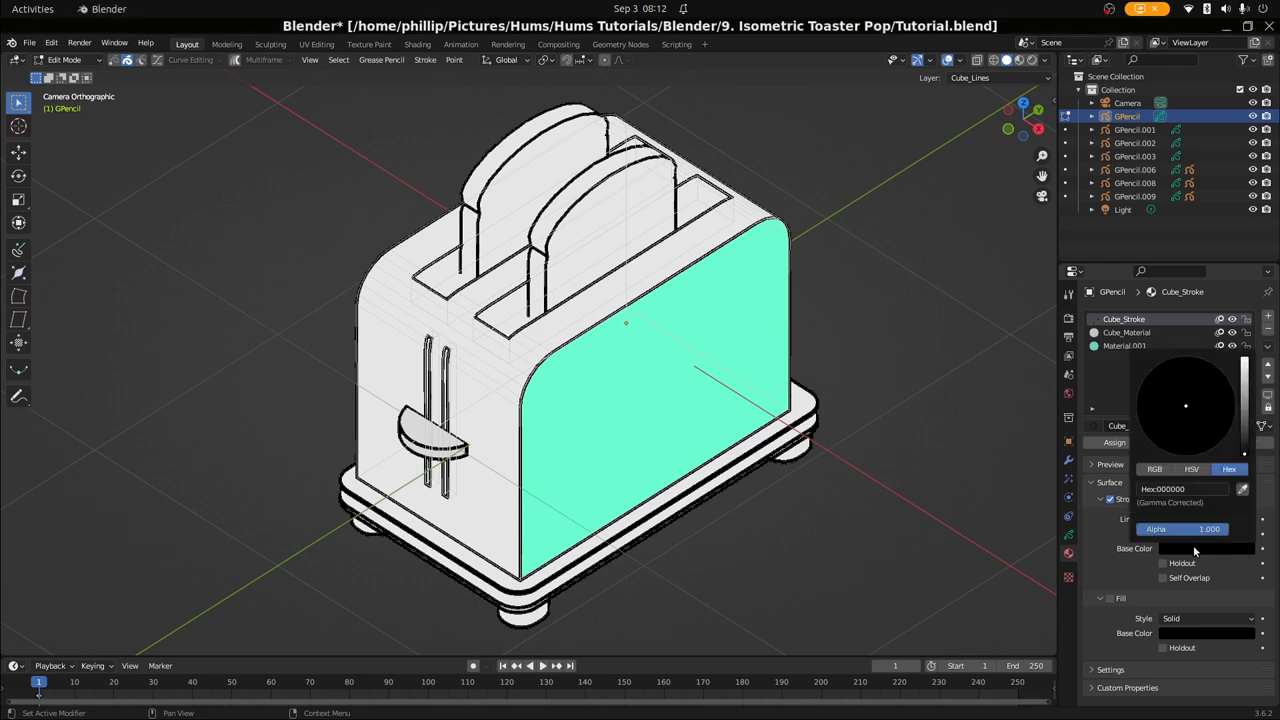
pyautogui.click(1189, 529)
pyautogui.press('Escape')
pyautogui.click(1216, 490)
pyautogui.write('3ba570')
pyautogui.press('Return')
# Orbit around the toaster to check the green outlines, then return to the camera view
pyautogui.scroll(3, 598, 472)
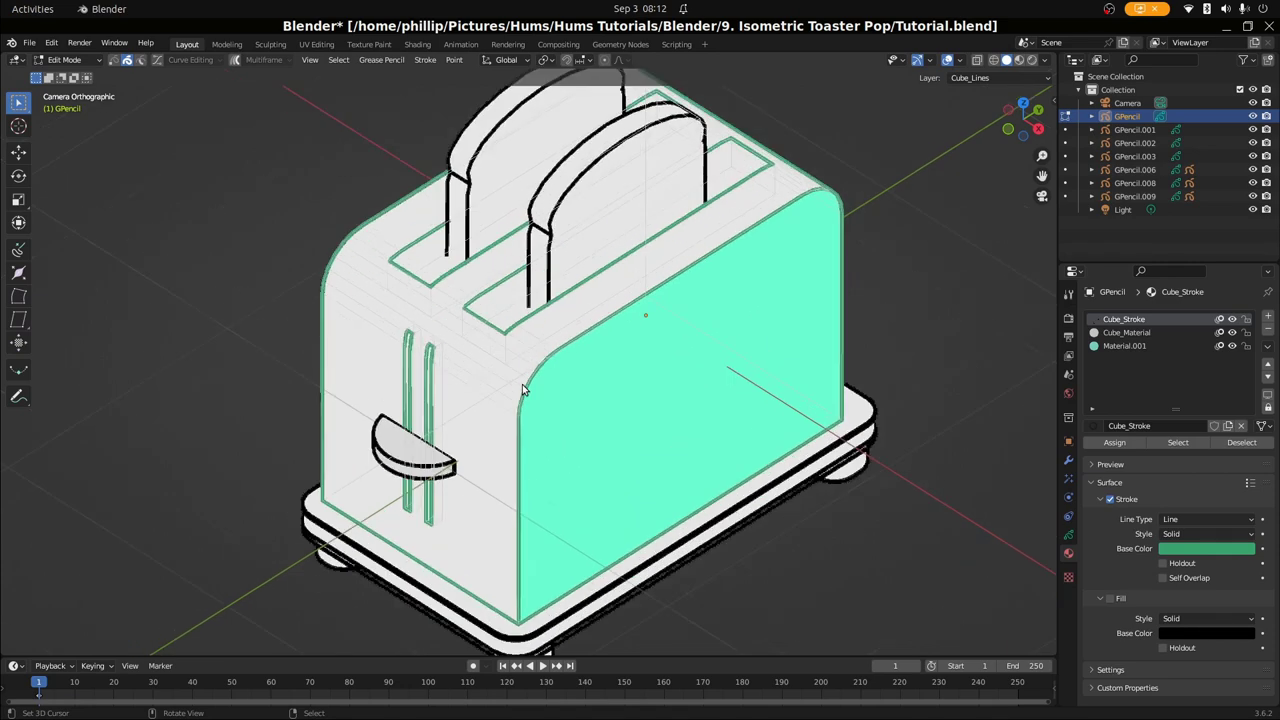
pyautogui.scroll(-5, 653, 337)
pyautogui.moveTo(653, 337); pyautogui.dragTo(575, 405, button='middle')
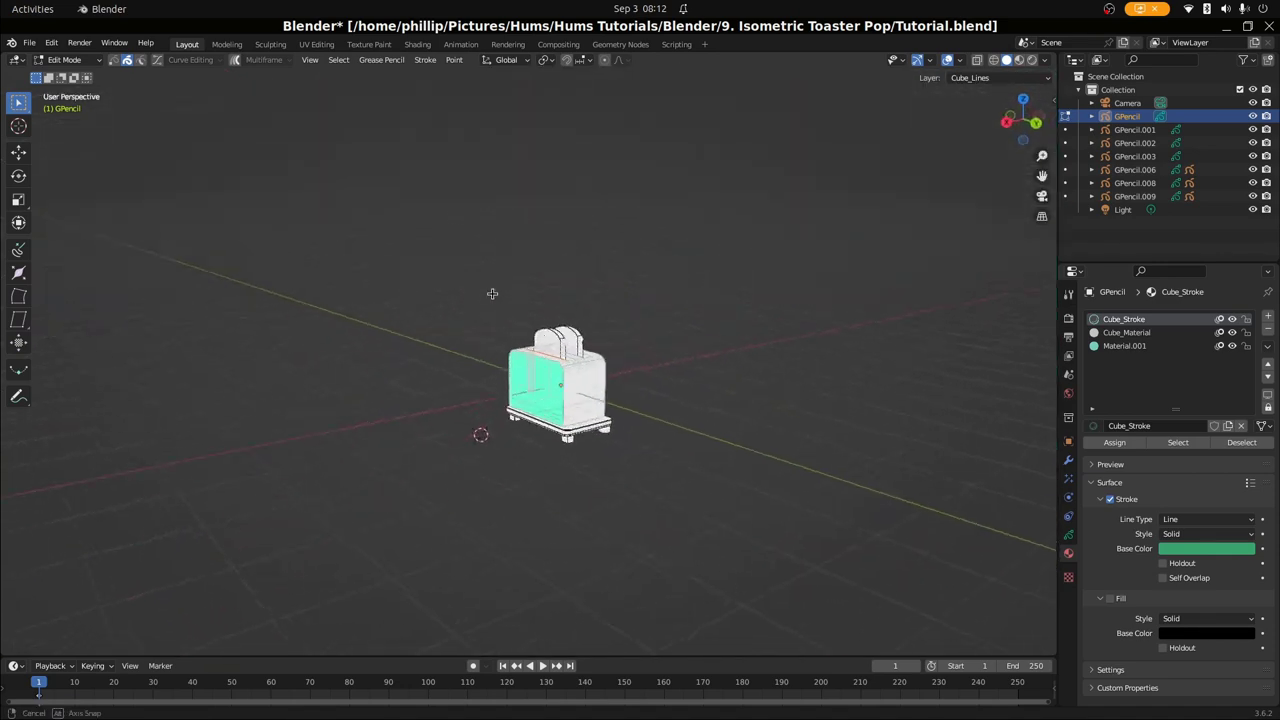
pyautogui.scroll(5, 575, 405)
pyautogui.moveTo(643, 355); pyautogui.dragTo(783, 354, button='middle')
pyautogui.scroll(-2, 783, 354)
pyautogui.moveTo(437, 414); pyautogui.dragTo(408, 457, button='middle')
pyautogui.press('KP_0')
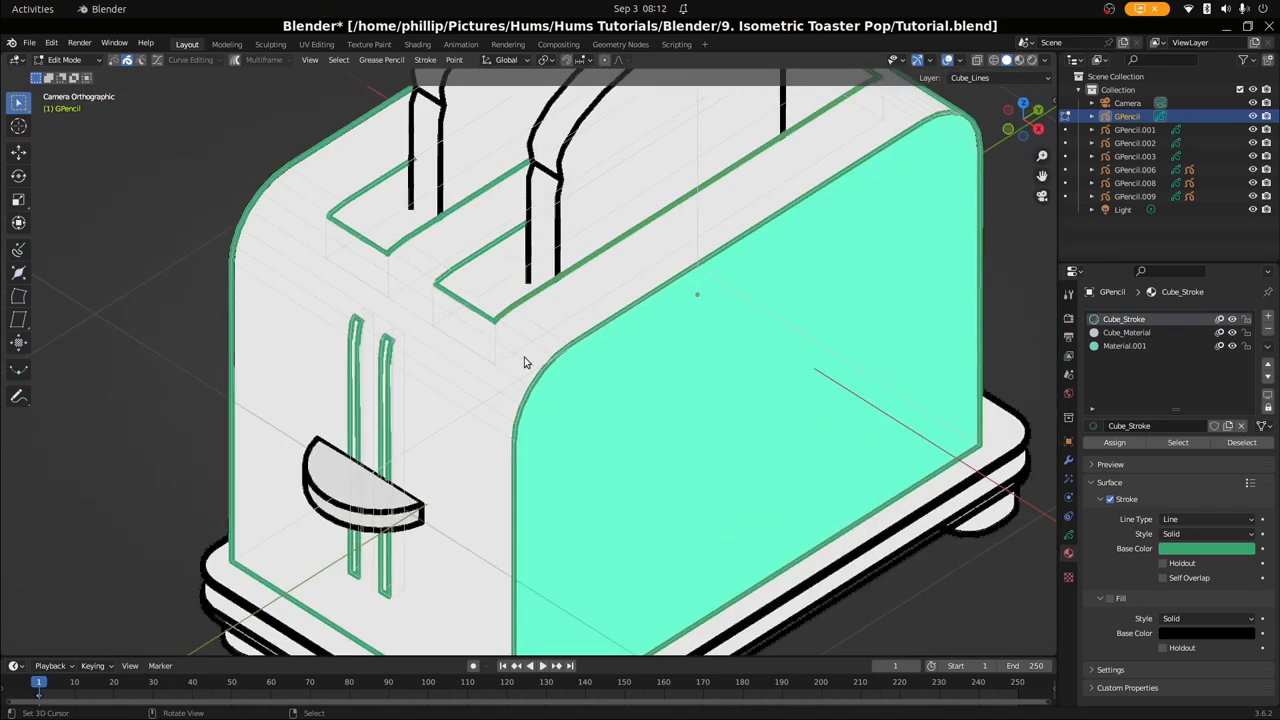
pyautogui.scroll(1, 504, 352)
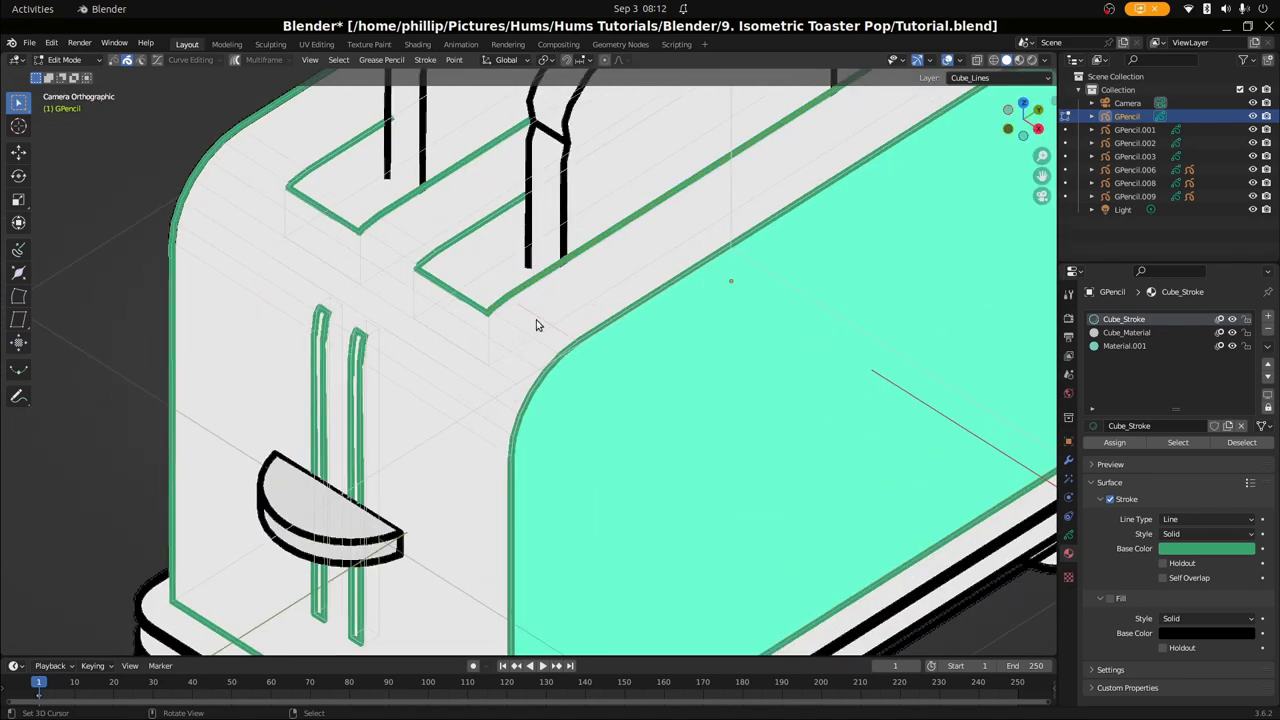
pyautogui.scroll(2, 536, 325)
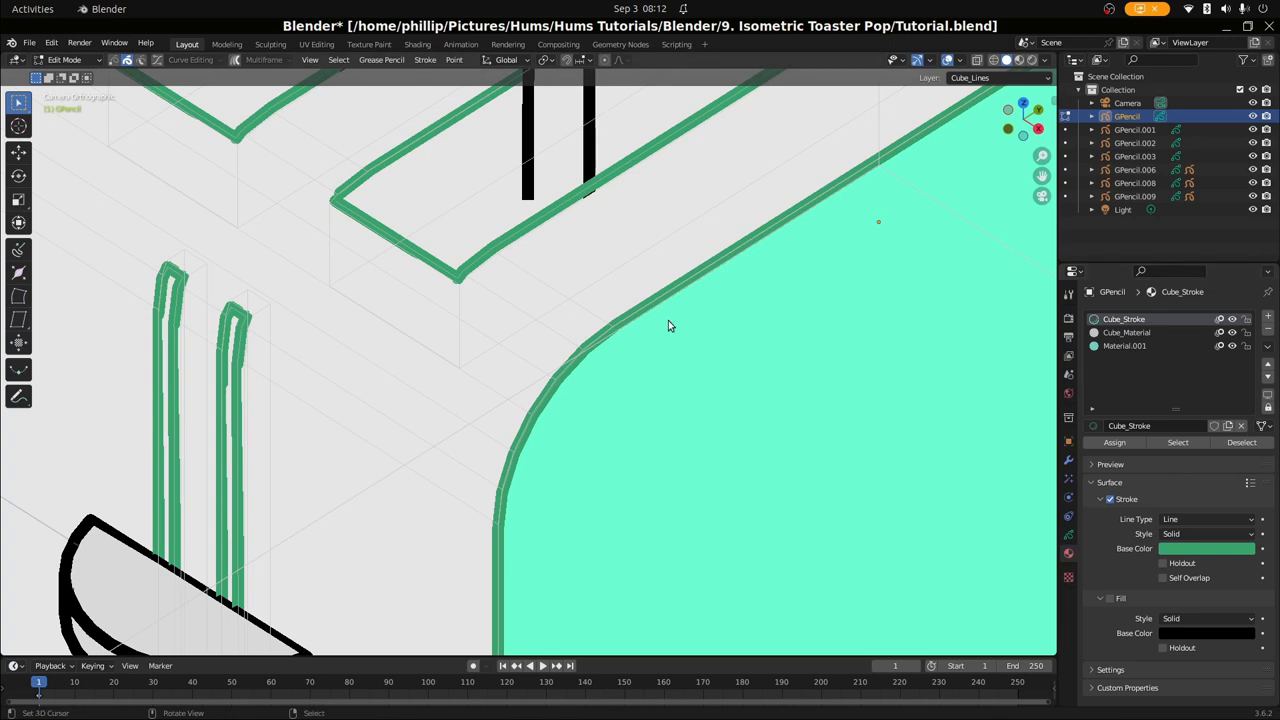
# Stay in Grease Pencil stroke Edit Mode with point selection enabled
pyautogui.scroll(3, 668, 323)
pyautogui.scroll(-1, 486, 291)
pyautogui.scroll(2, 546, 353)
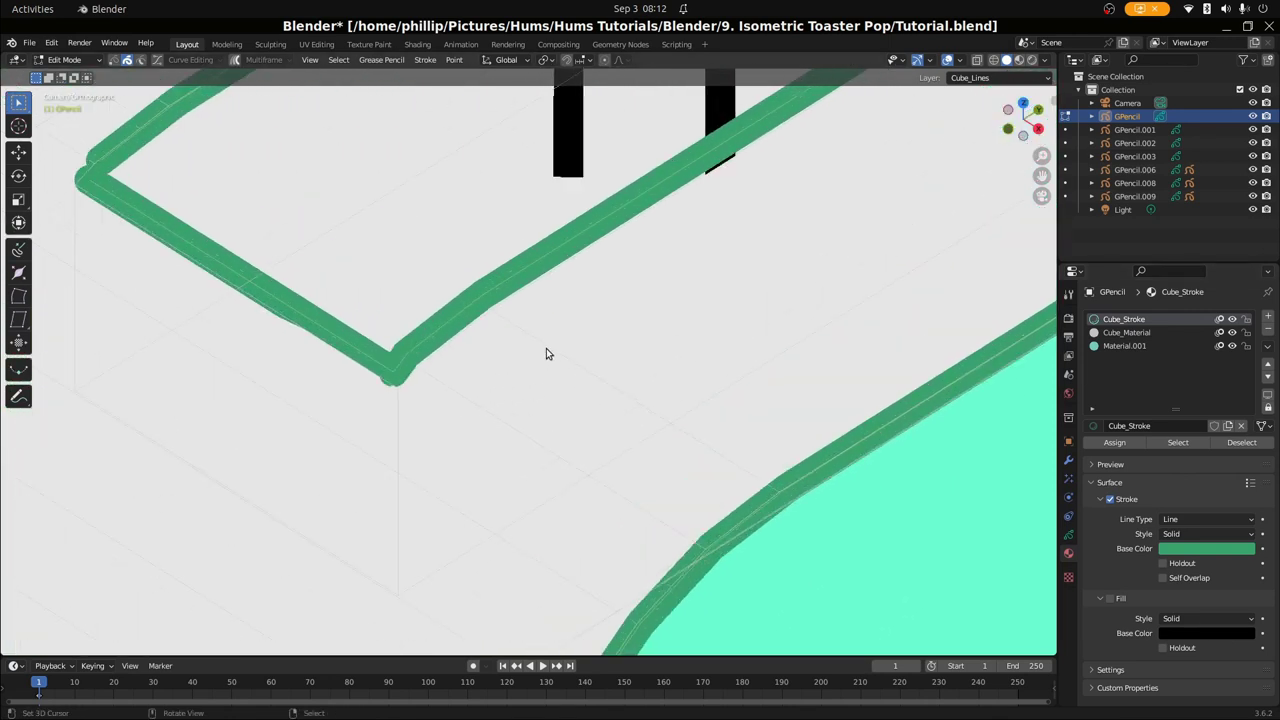
pyautogui.click(64, 59)
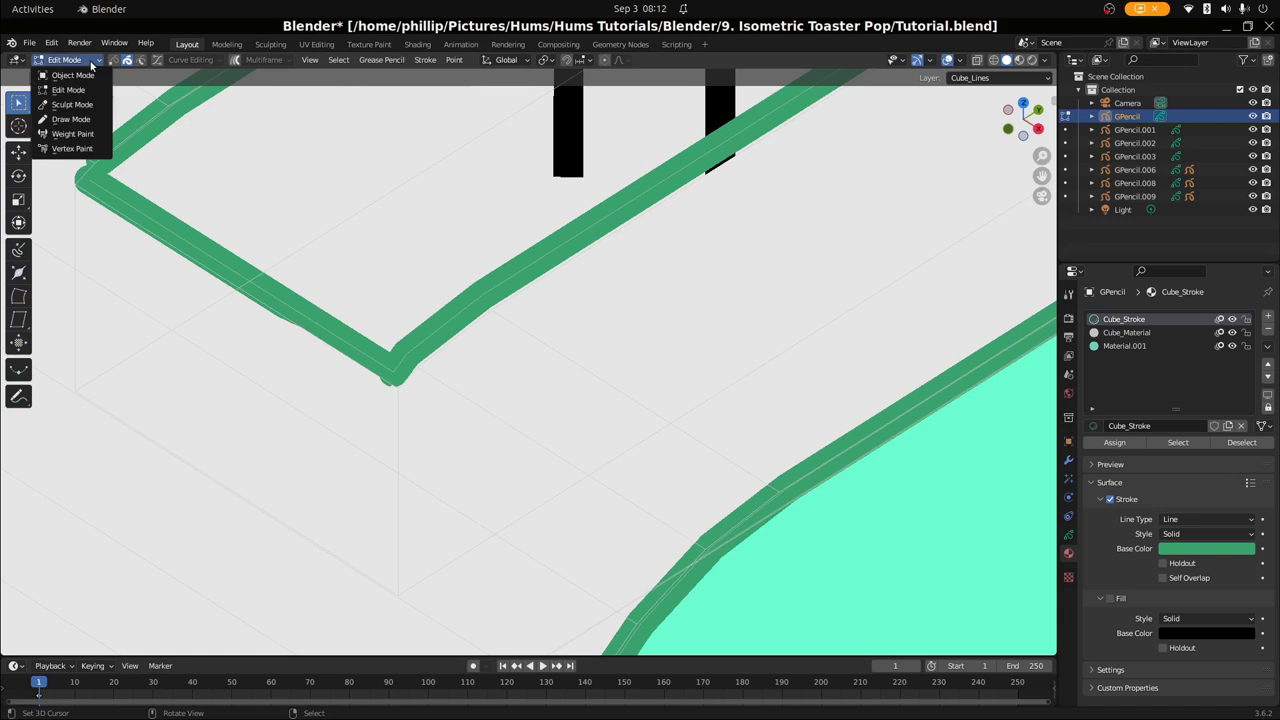
pyautogui.click(78, 92)
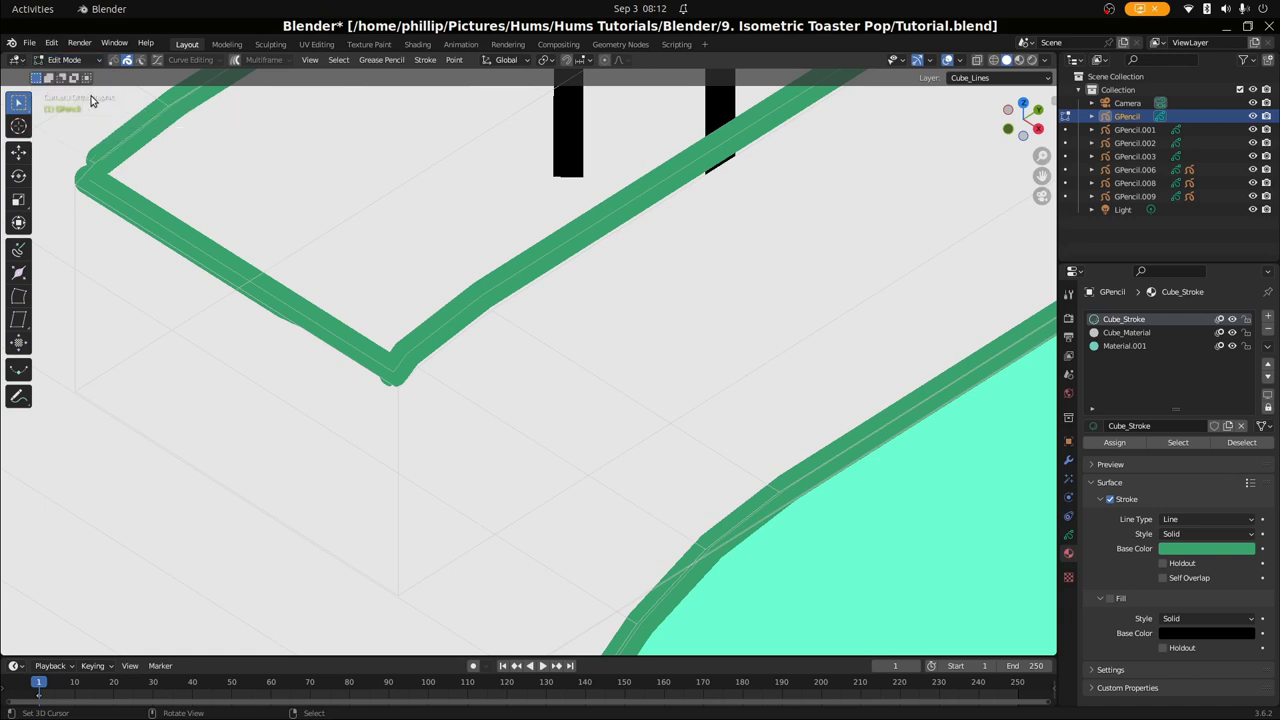
pyautogui.scroll(1, 509, 330)
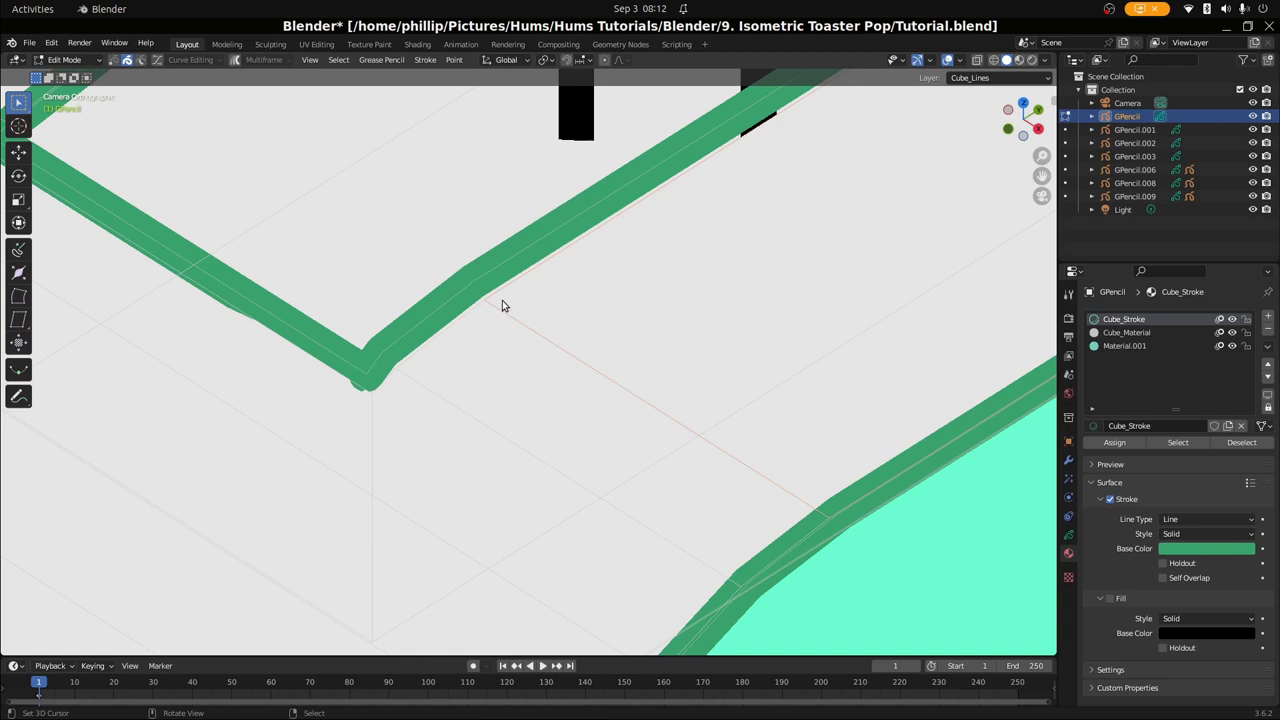
pyautogui.click(113, 59)
# Select the overlapping corner points of the stroke and move them to a new position
pyautogui.click(403, 374)
pyautogui.scroll(4, 486, 306)
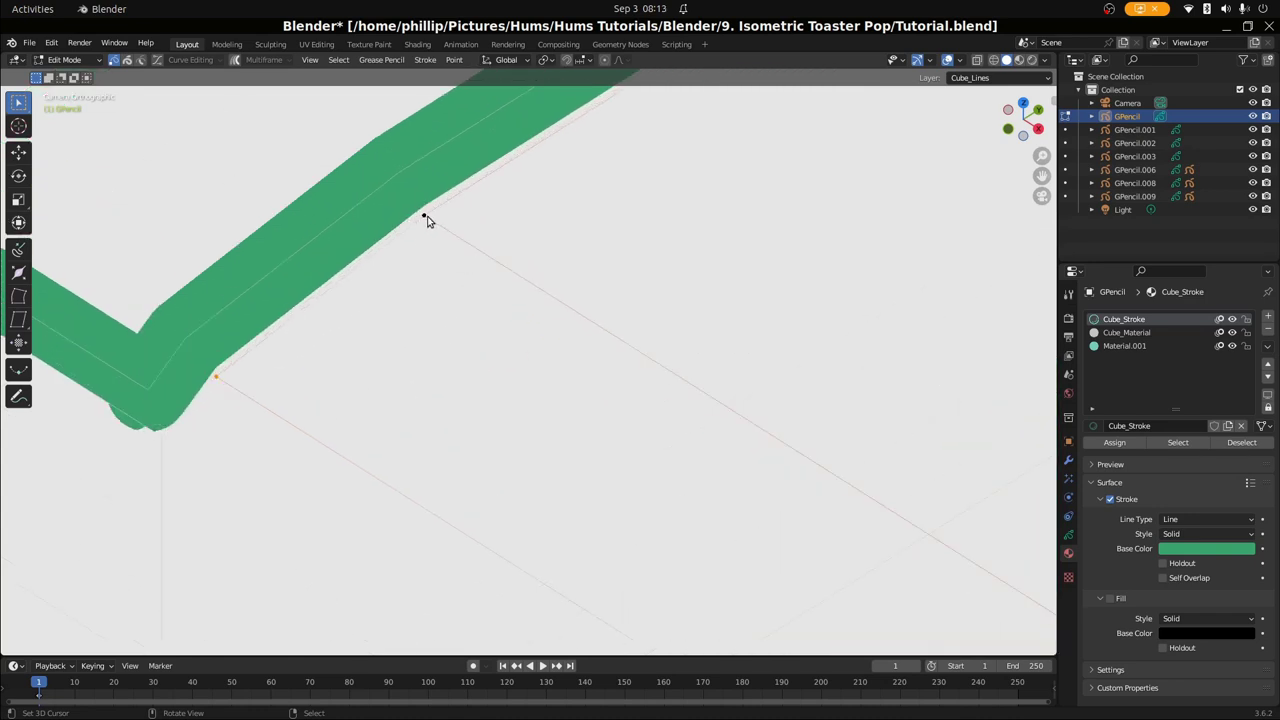
pyautogui.click(426, 218)
pyautogui.keyDown('shift'); pyautogui.rightClick(428, 214); pyautogui.keyUp('shift')
pyautogui.press('g')
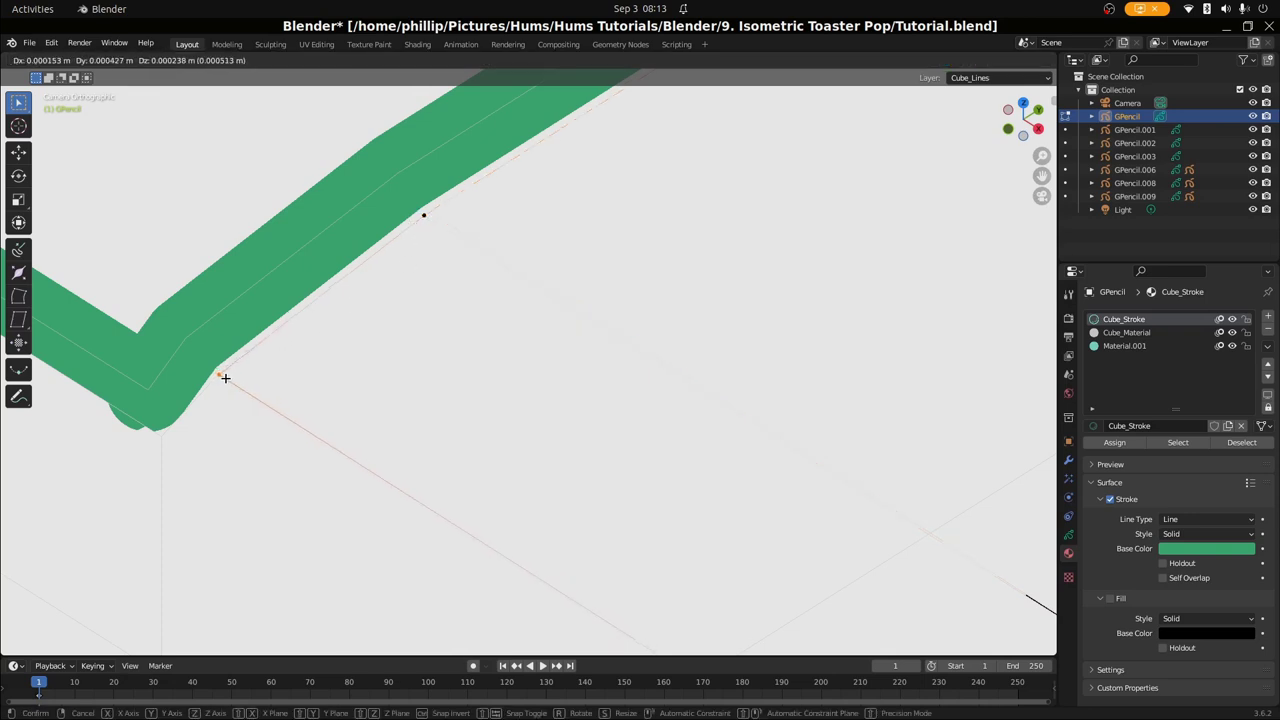
pyautogui.click(222, 373)
# Select another stroke point near the lower right and adjust its position twice
pyautogui.scroll(-4, 437, 394)
pyautogui.rightClick(768, 615)
pyautogui.press('g')
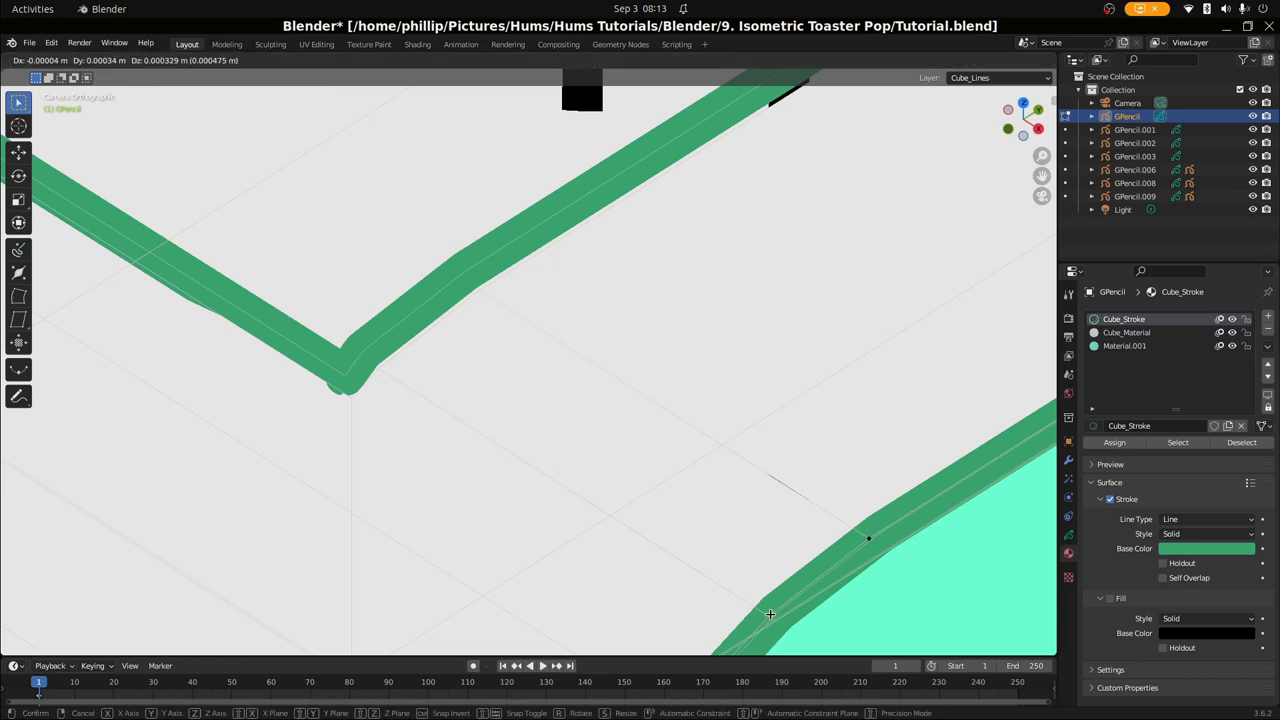
pyautogui.click(770, 616)
pyautogui.press('g')
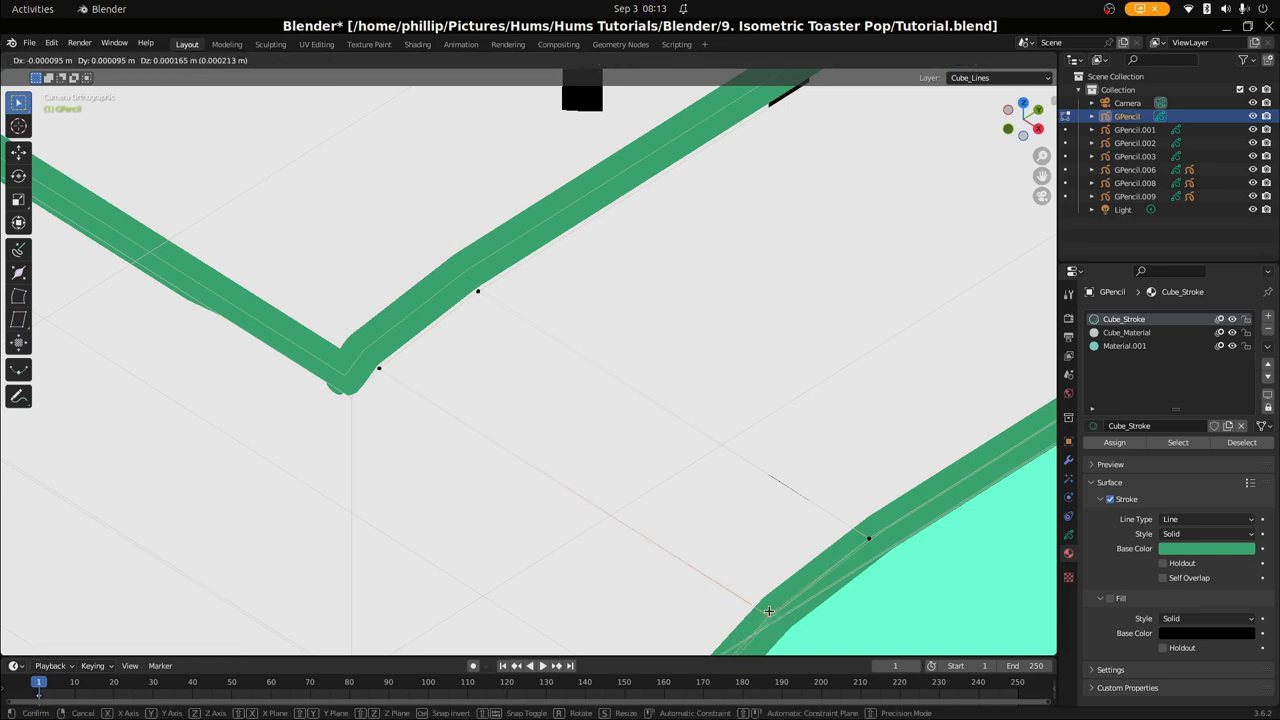
pyautogui.click(770, 609)
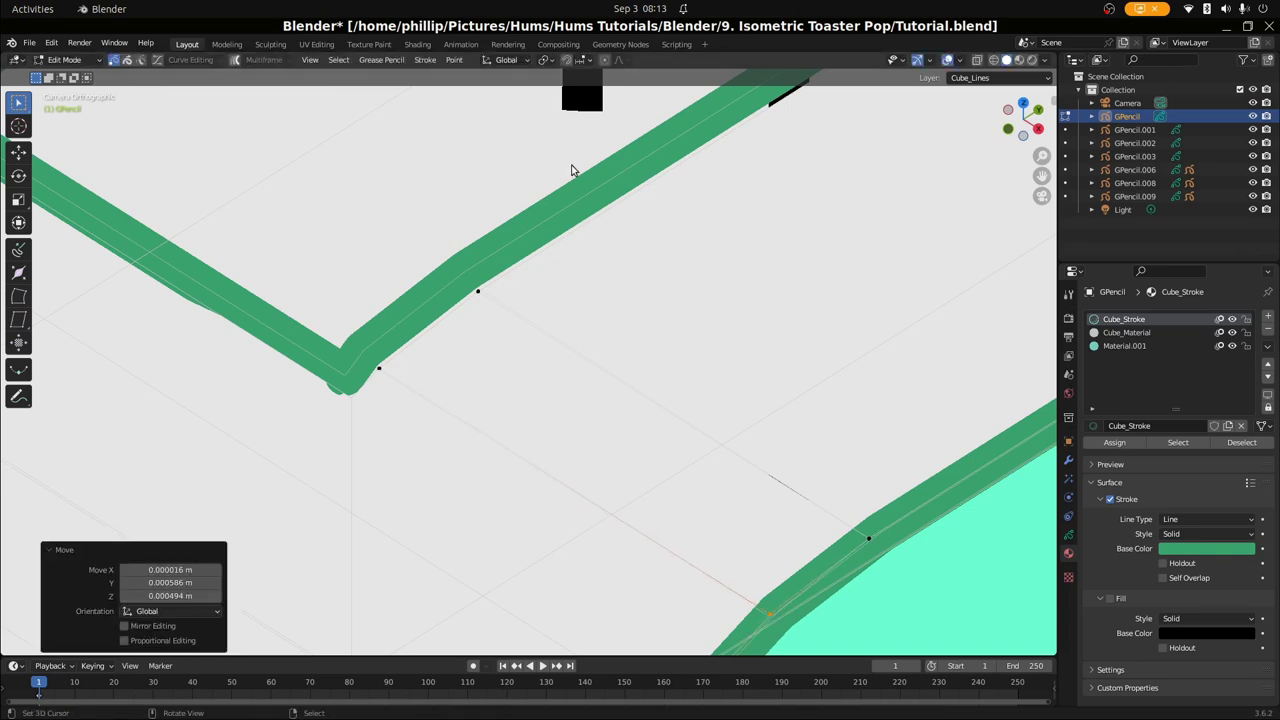
# Turn on snapping and select the stroke's corner point plus a second point
pyautogui.click(566, 60)
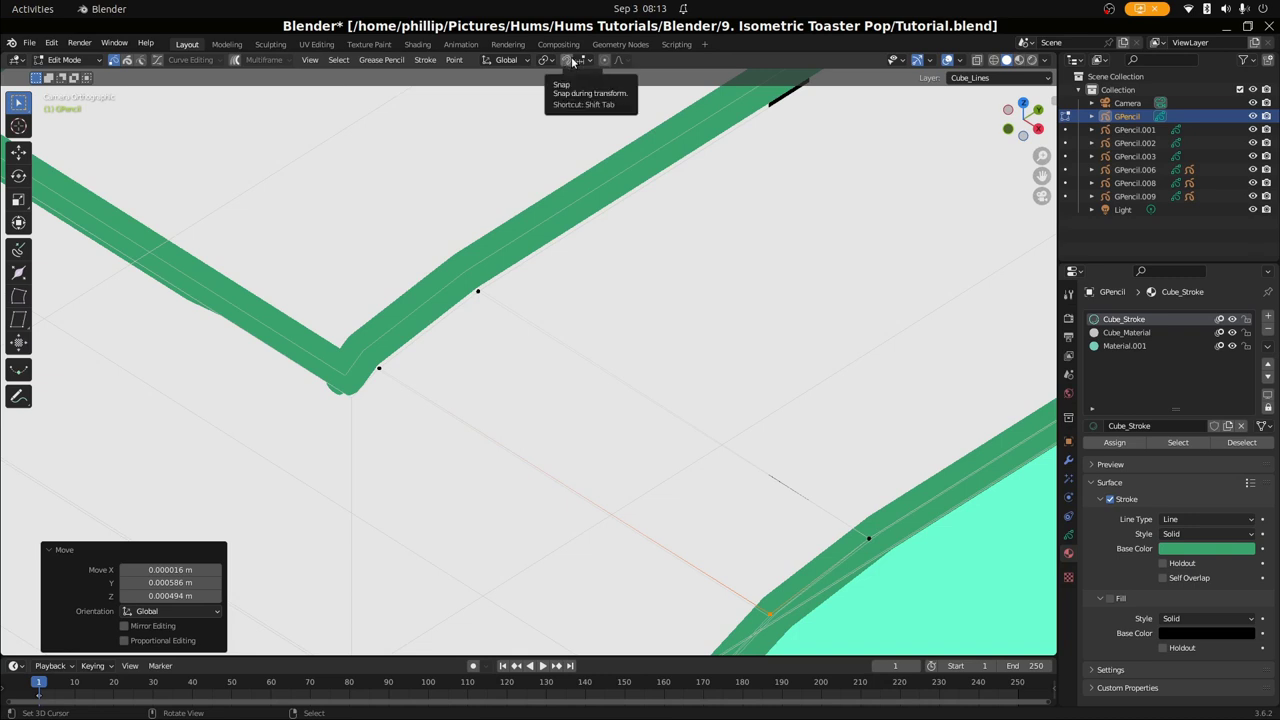
pyautogui.scroll(4, 366, 358)
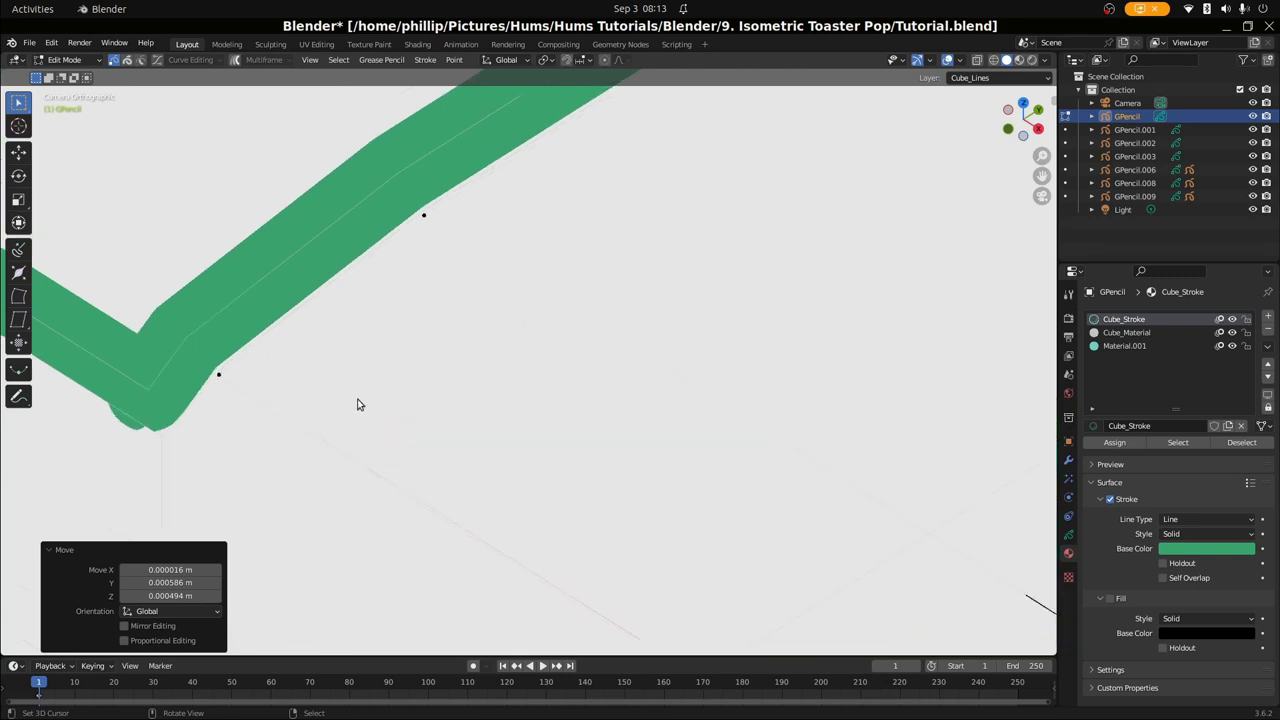
pyautogui.click(219, 378)
pyautogui.scroll(-2, 221, 382)
pyautogui.scroll(1, 423, 309)
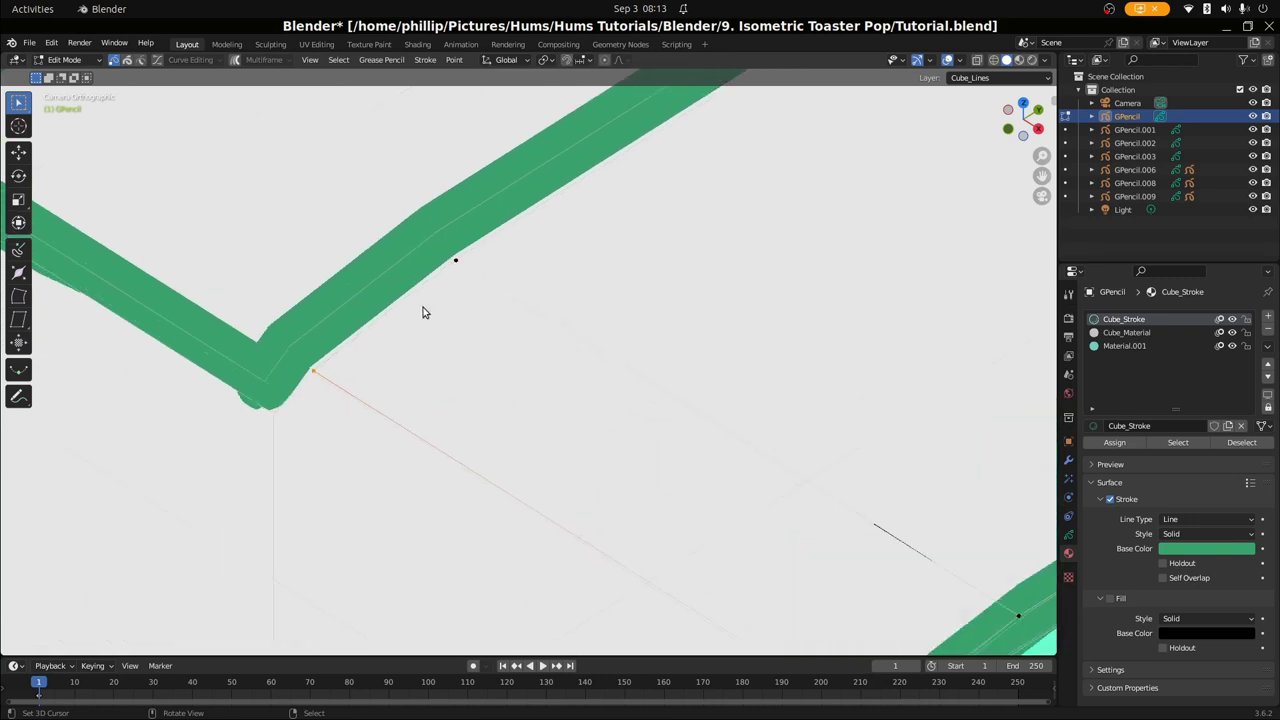
pyautogui.keyDown('shift'); pyautogui.click(454, 262); pyautogui.keyUp('shift')
pyautogui.scroll(-1, 591, 383)
pyautogui.scroll(-1, 591, 383)
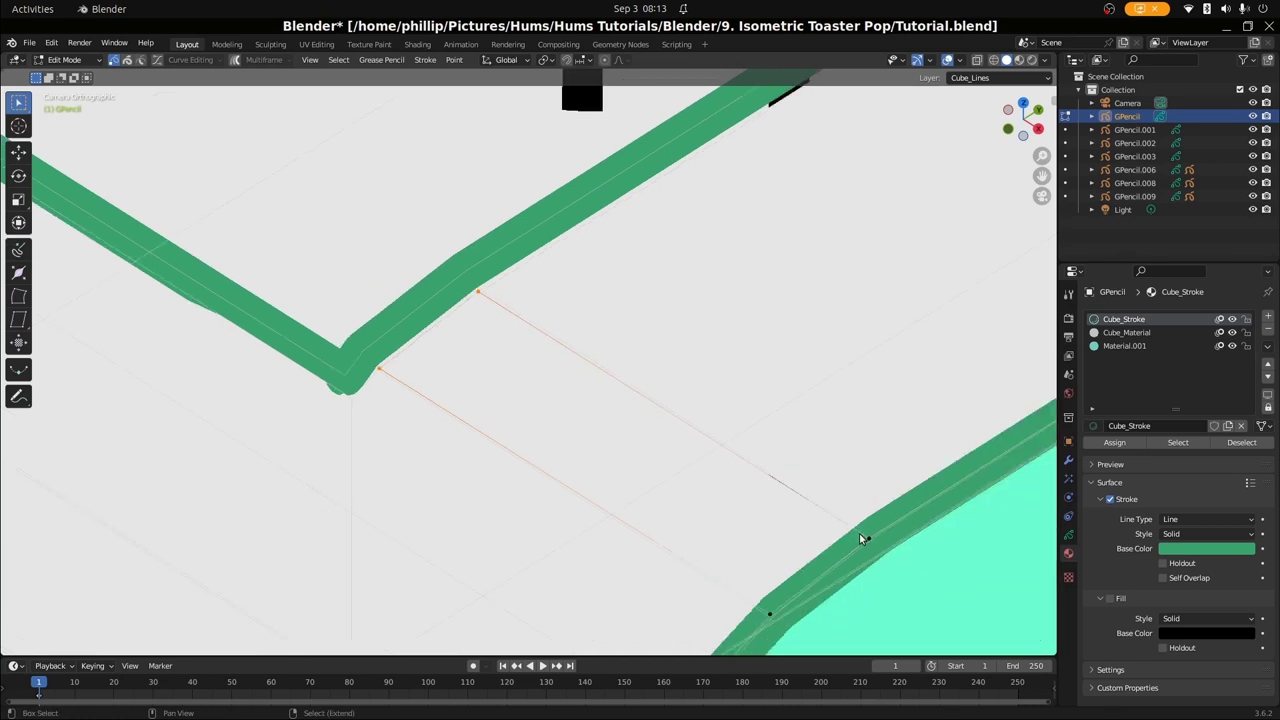
# Nudge the lower and upper right stroke points onto the outline
pyautogui.moveTo(861, 535); pyautogui.dragTo(864, 538)
pyautogui.click(856, 542)
pyautogui.click(864, 540)
pyautogui.moveTo(863, 538); pyautogui.dragTo(866, 537)
# Select the four highlight stroke points, move them, and refine the selection
pyautogui.click(770, 612)
pyautogui.keyDown('shift'); pyautogui.click(388, 367); pyautogui.keyUp('shift')
pyautogui.keyDown('shift'); pyautogui.click(477, 298); pyautogui.keyUp('shift')
pyautogui.press('g')
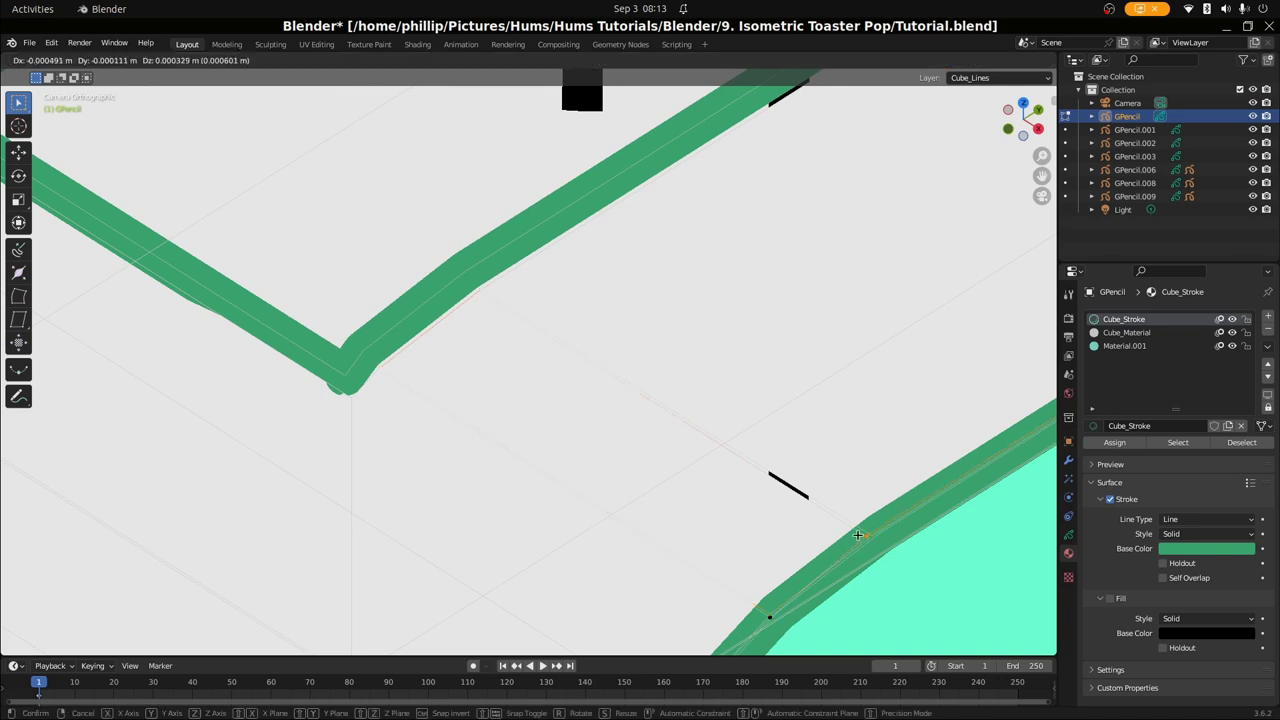
pyautogui.click(866, 545)
pyautogui.click(866, 545)
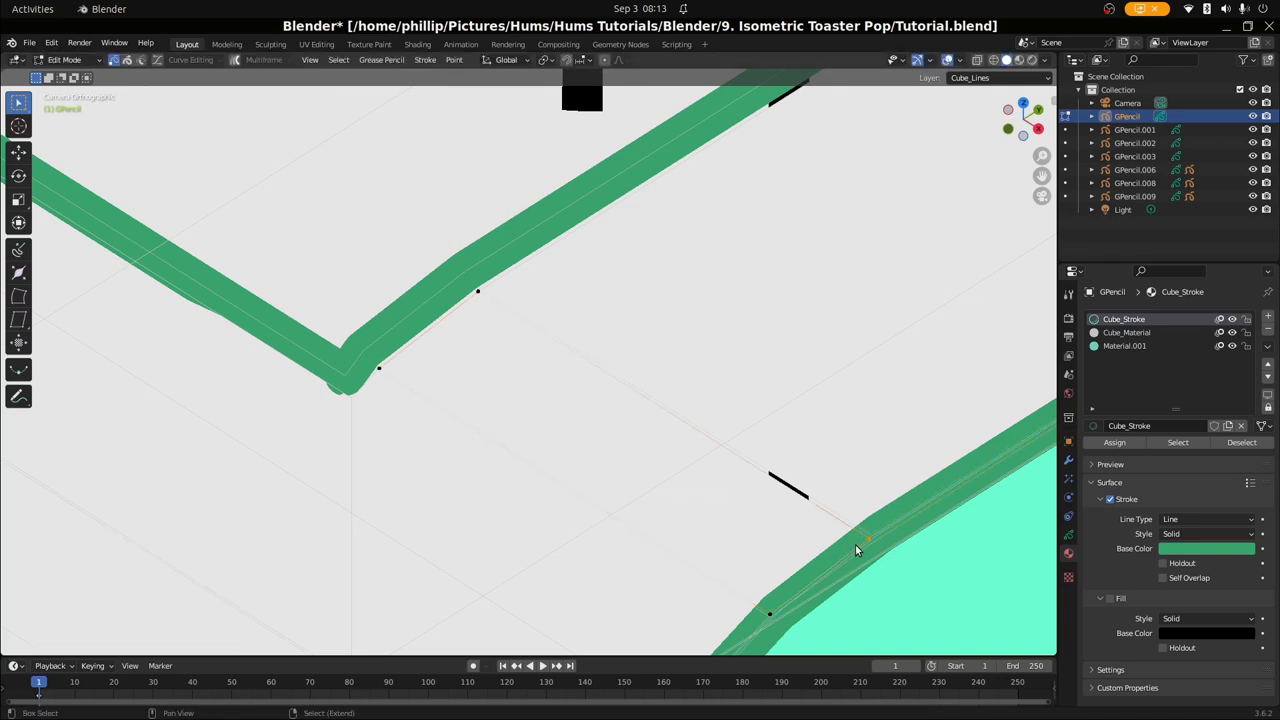
pyautogui.keyDown('shift'); pyautogui.click(397, 369); pyautogui.keyUp('shift')
pyautogui.keyDown('shift'); pyautogui.click(479, 294); pyautogui.keyUp('shift')
pyautogui.keyDown('shift'); pyautogui.click(480, 295); pyautogui.keyUp('shift')
pyautogui.scroll(-4, 511, 411)
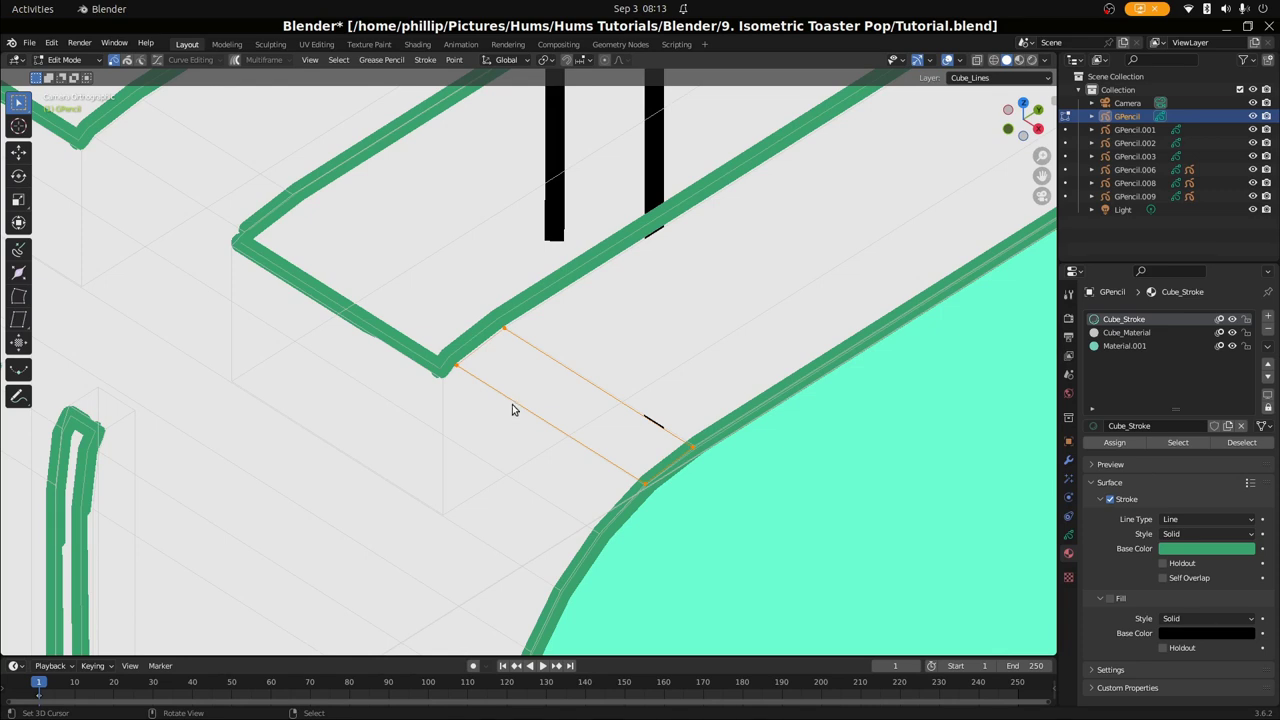
# Assign the mint Material.001 fill to the selected stroke and check it in Object Mode
pyautogui.click(1199, 346)
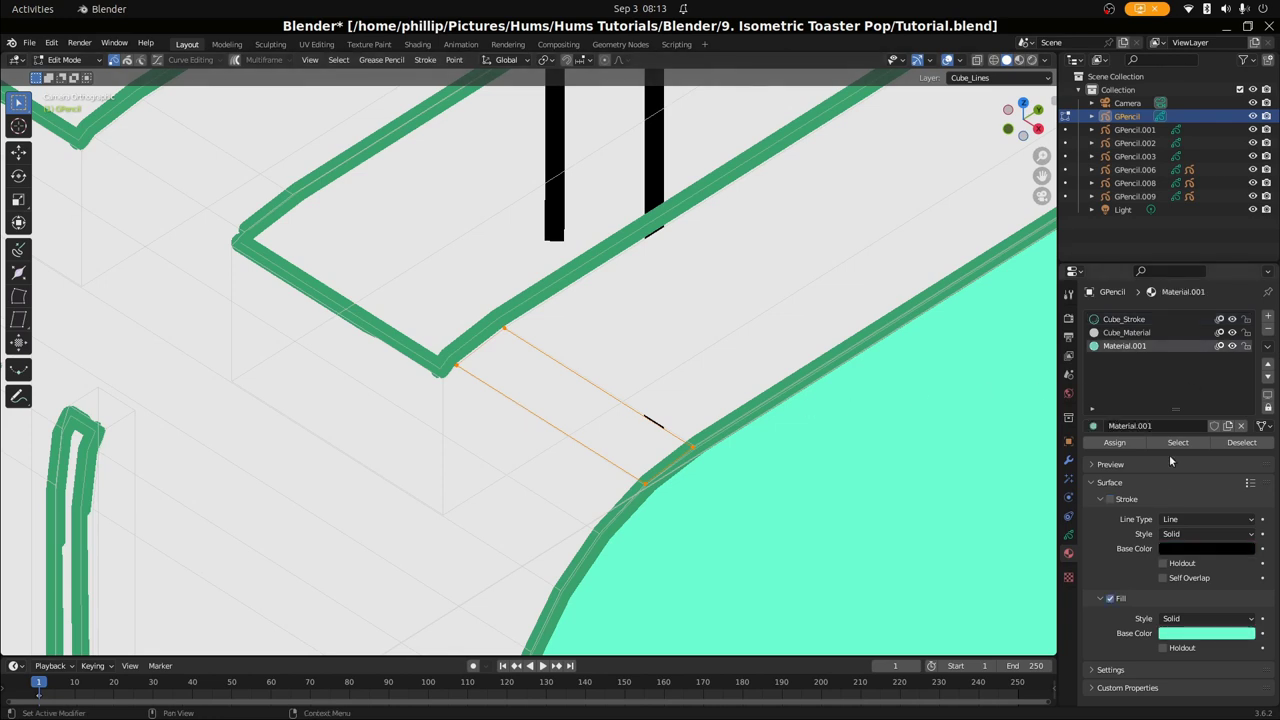
pyautogui.click(1118, 443)
pyautogui.scroll(3, 560, 307)
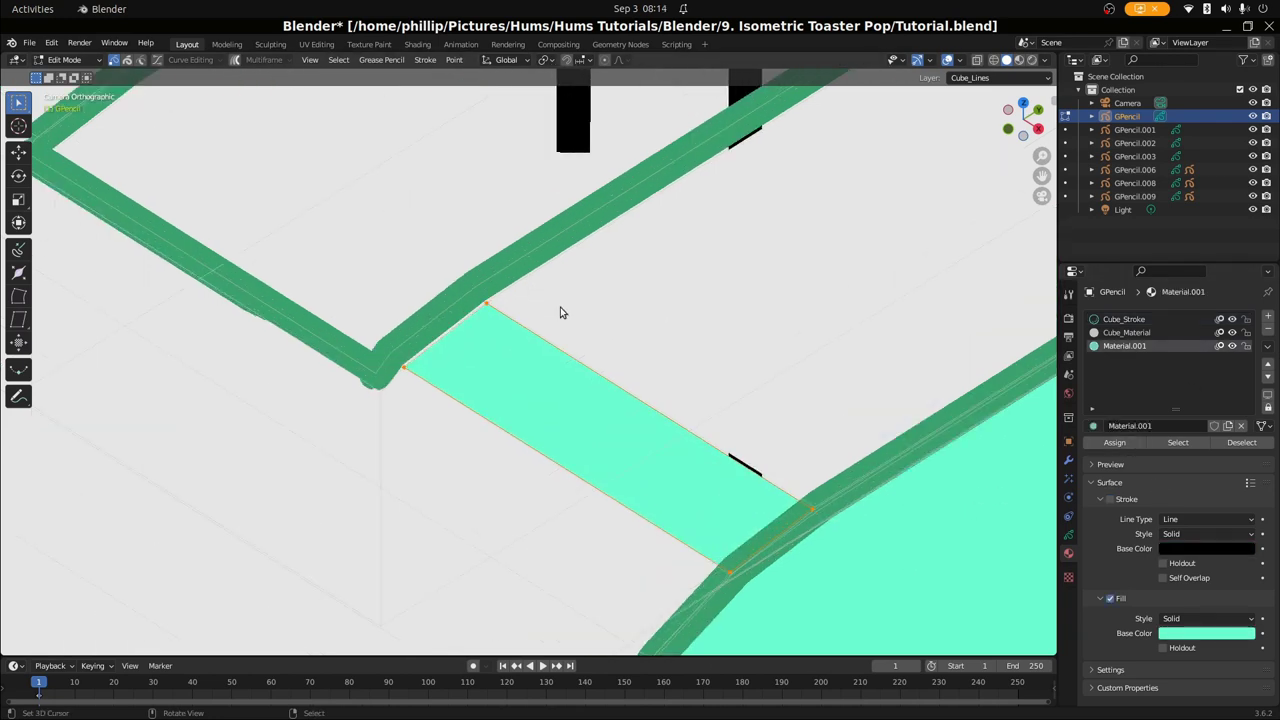
pyautogui.press('Tab')
pyautogui.scroll(-4, 525, 341)
pyautogui.scroll(4, 566, 346)
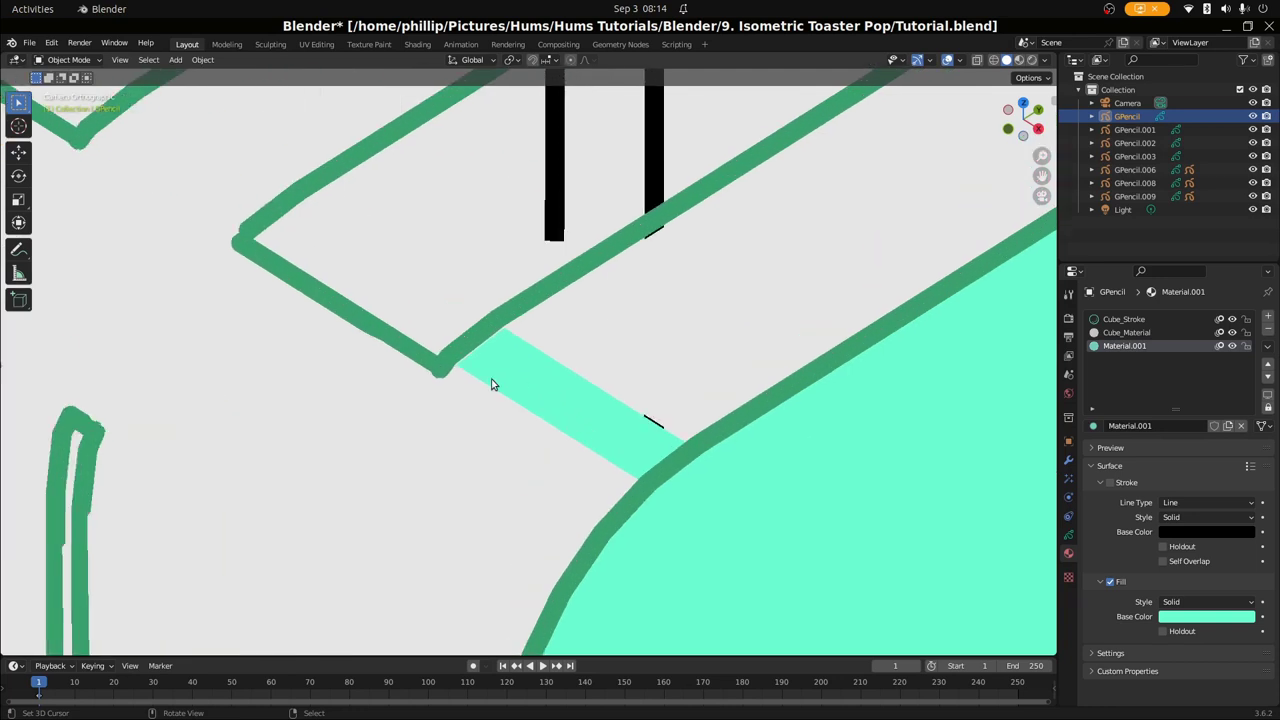
pyautogui.press('Tab')
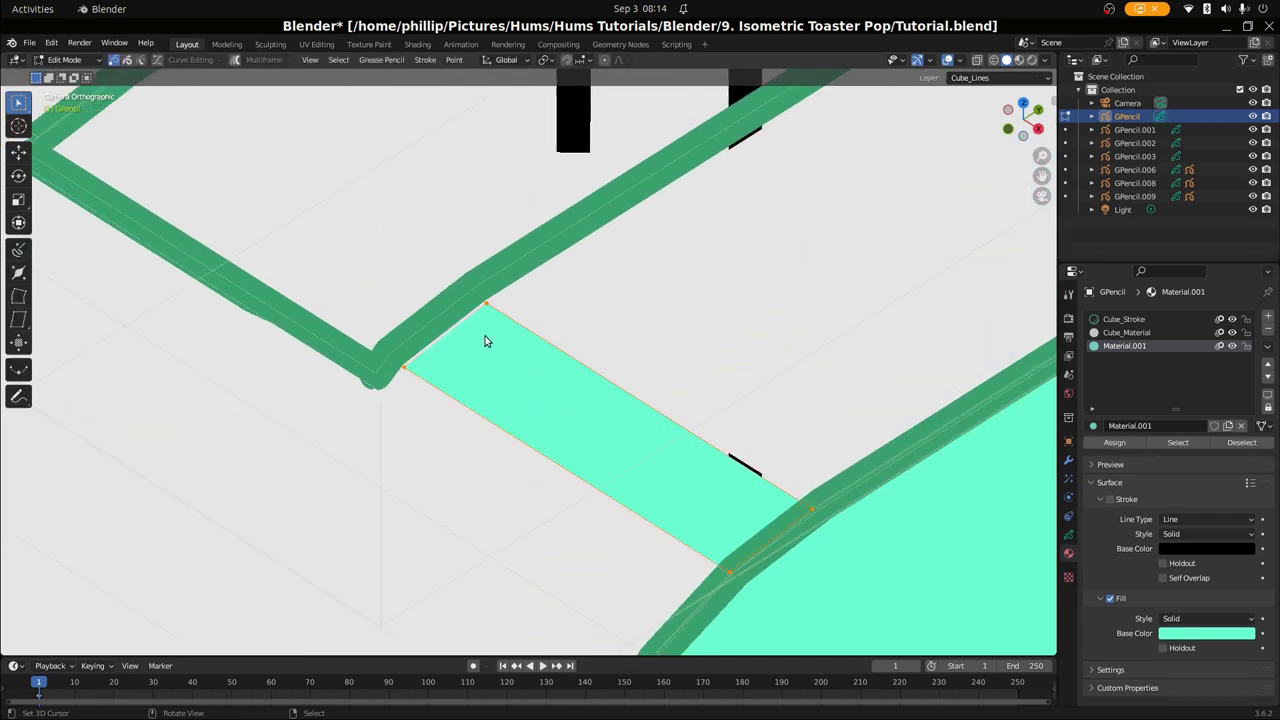
# Enable Vertex snapping and snap the strip's top corner onto the outline vertex
pyautogui.click(566, 60)
pyautogui.click(582, 60)
pyautogui.click(550, 113)
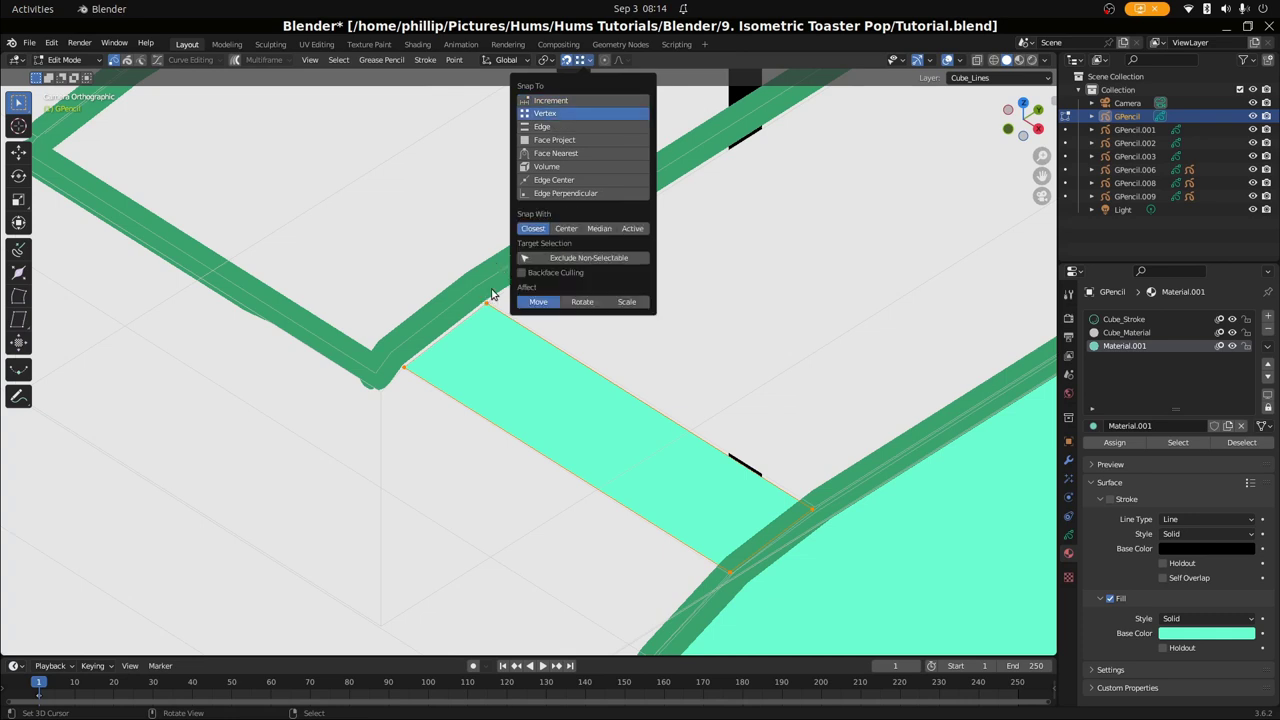
pyautogui.click(485, 306)
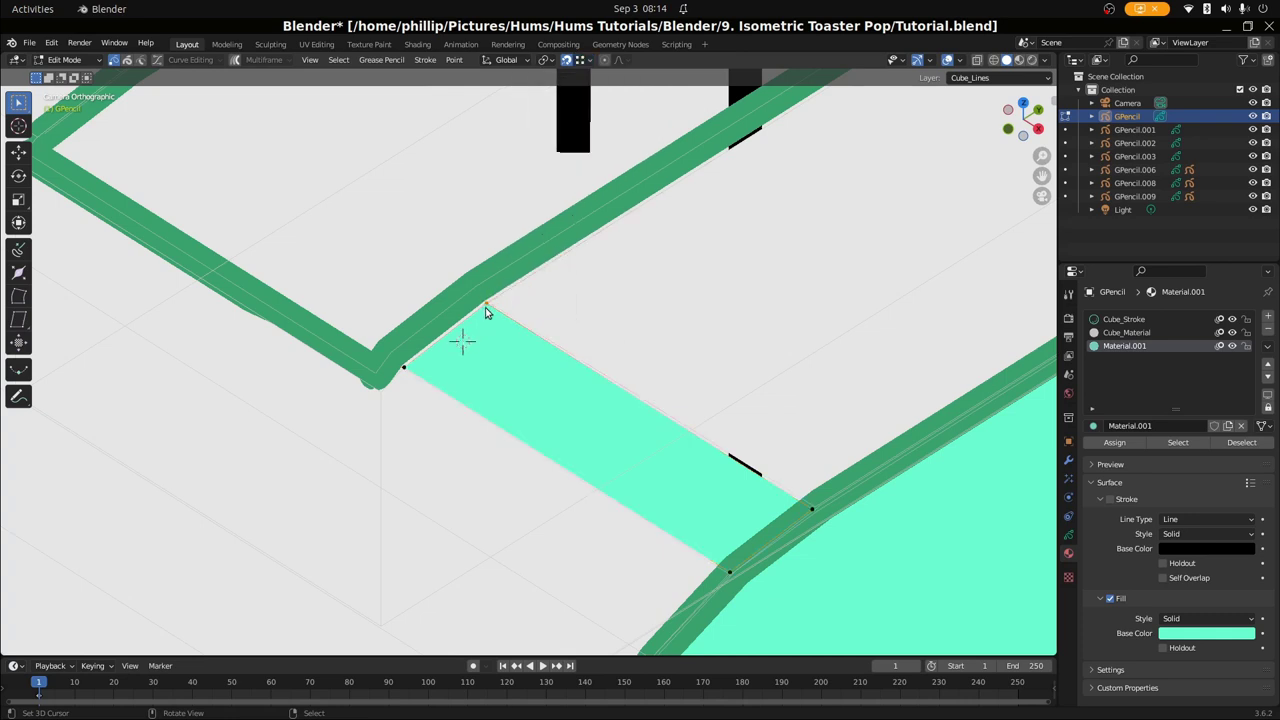
pyautogui.press('g')
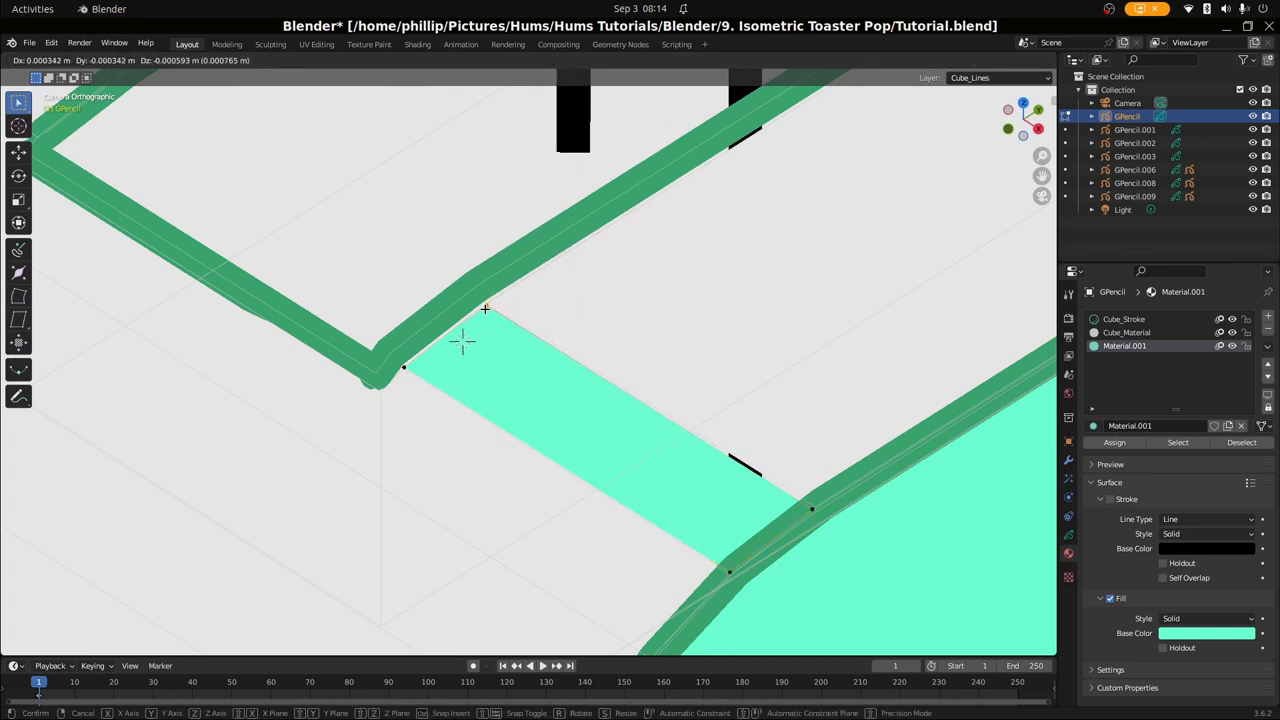
pyautogui.click(487, 304)
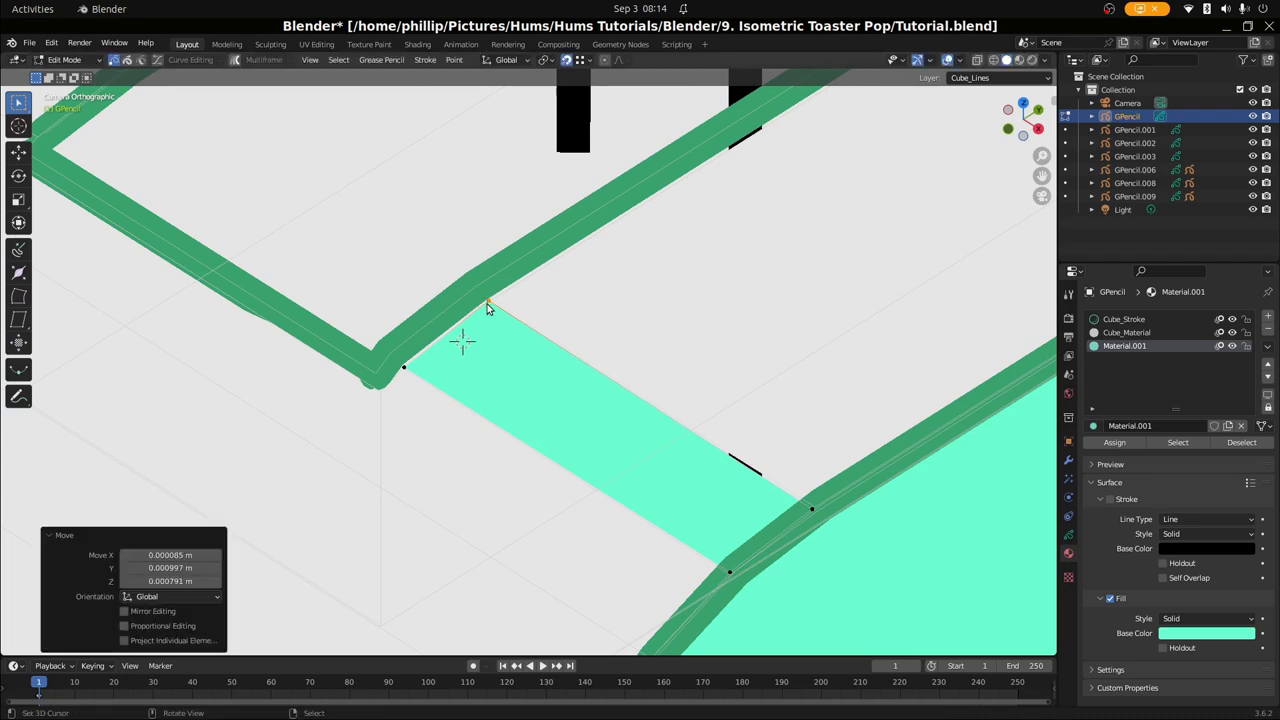
# Snap the strip's left, lower and right corners onto the outline vertices
pyautogui.click(404, 366)
pyautogui.press('g')
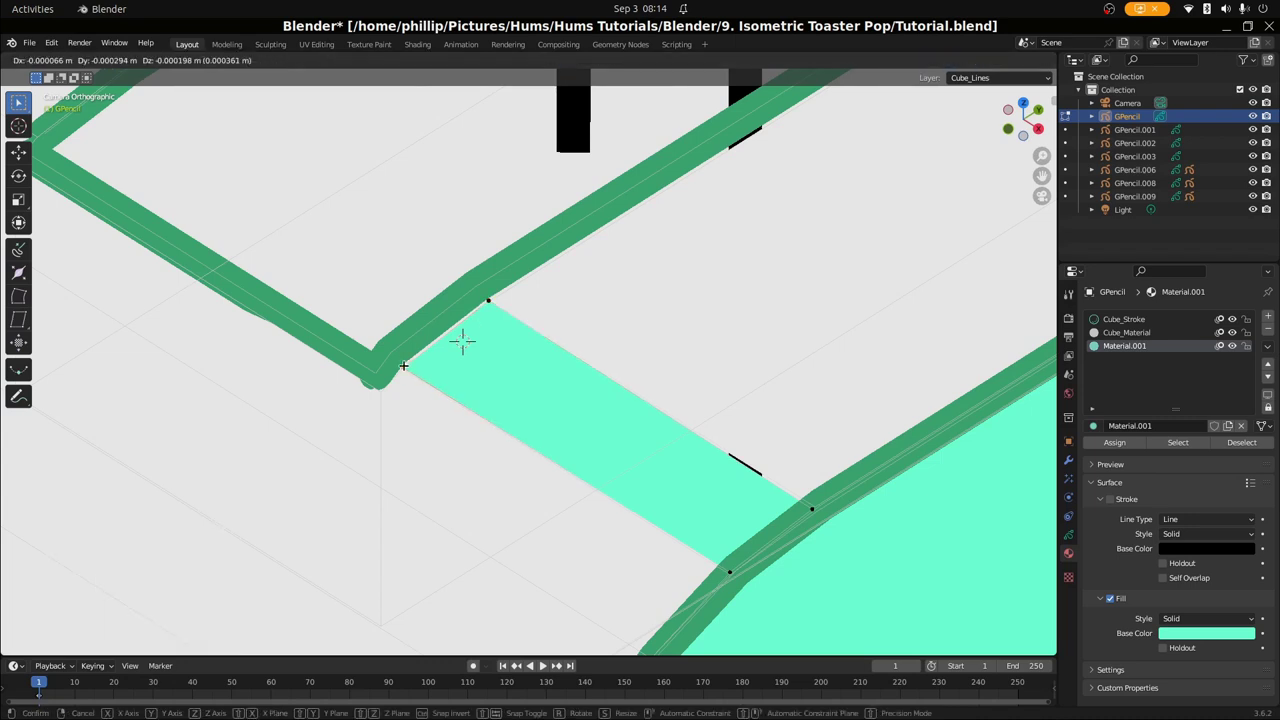
pyautogui.click(404, 366)
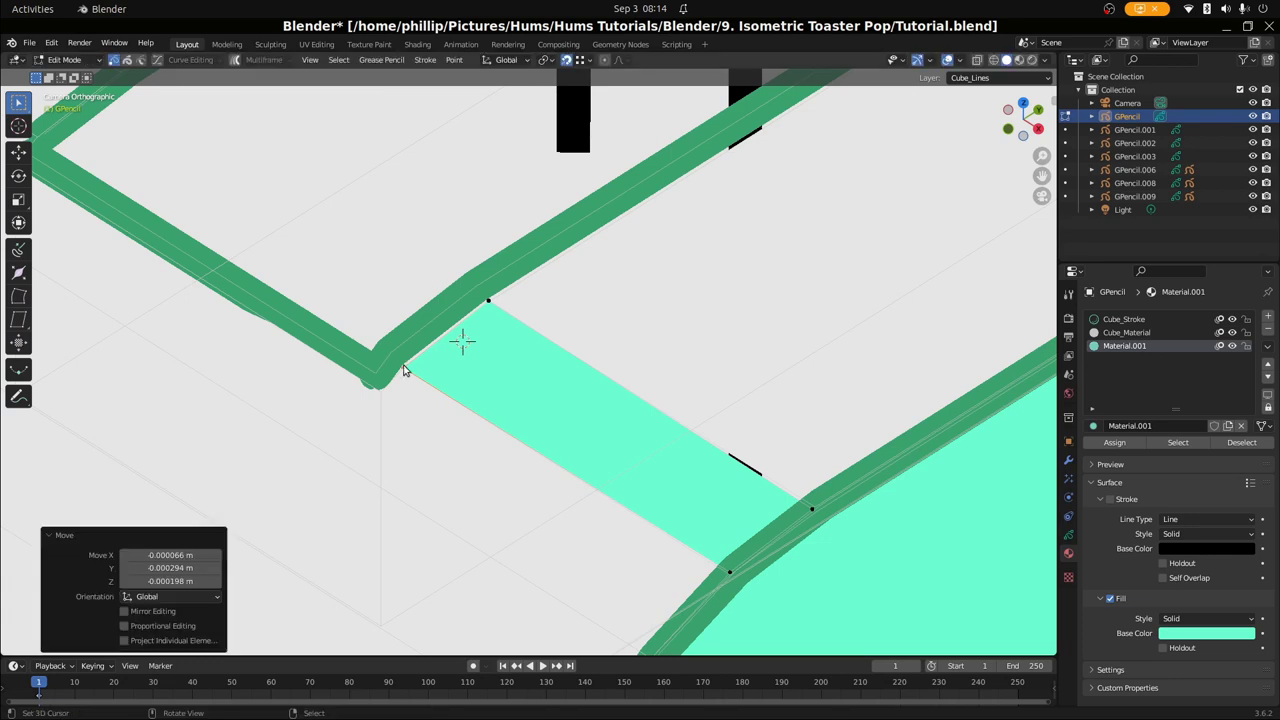
pyautogui.click(726, 574)
pyautogui.press('g')
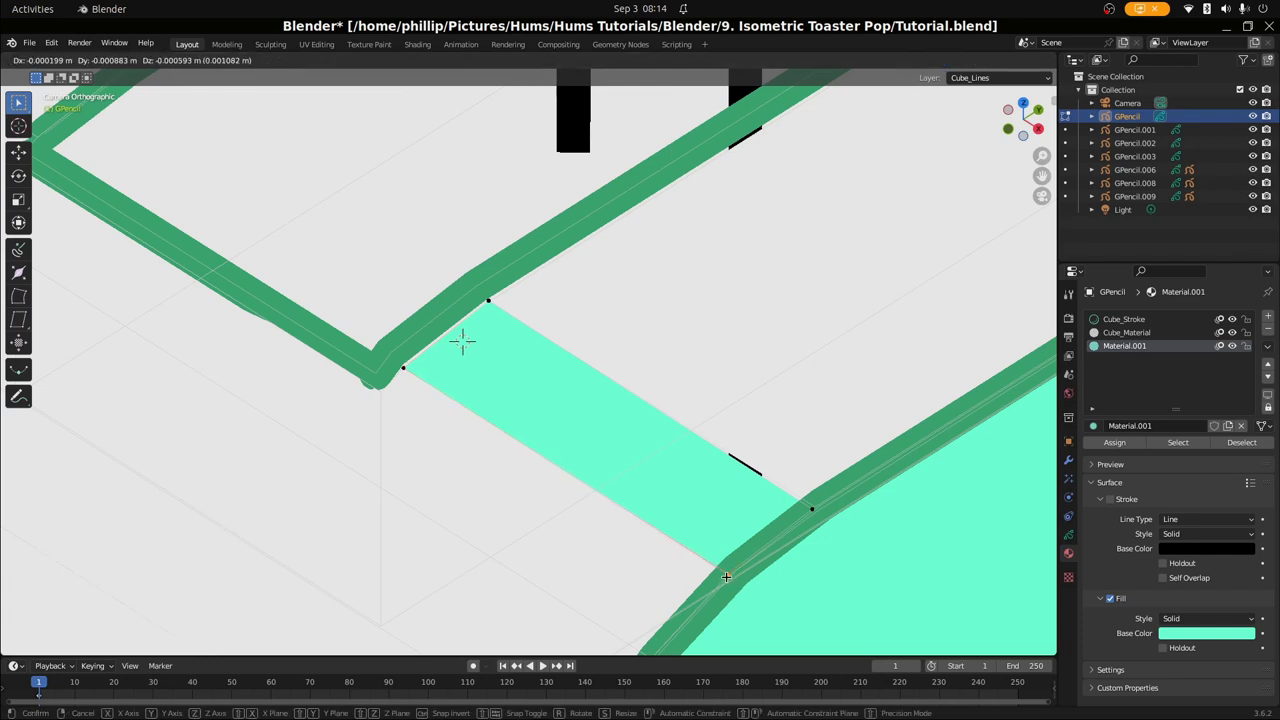
pyautogui.click(728, 577)
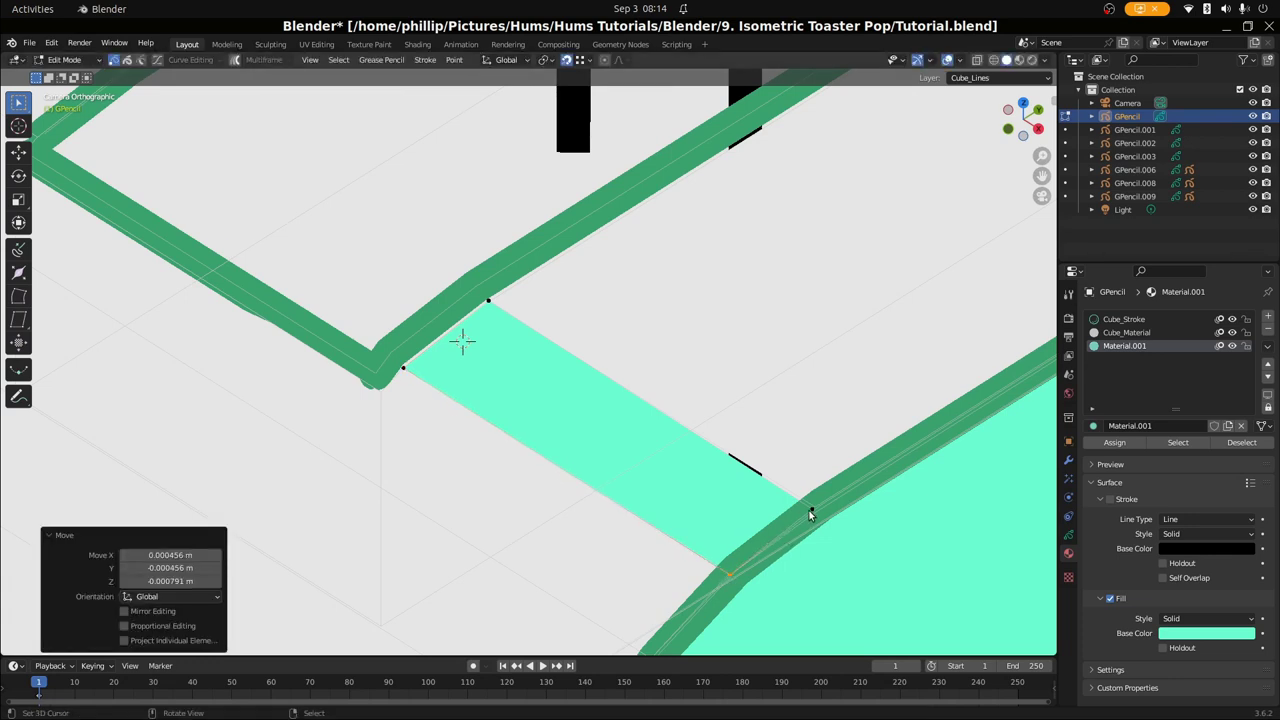
pyautogui.click(809, 510)
pyautogui.press('g')
pyautogui.click(815, 506)
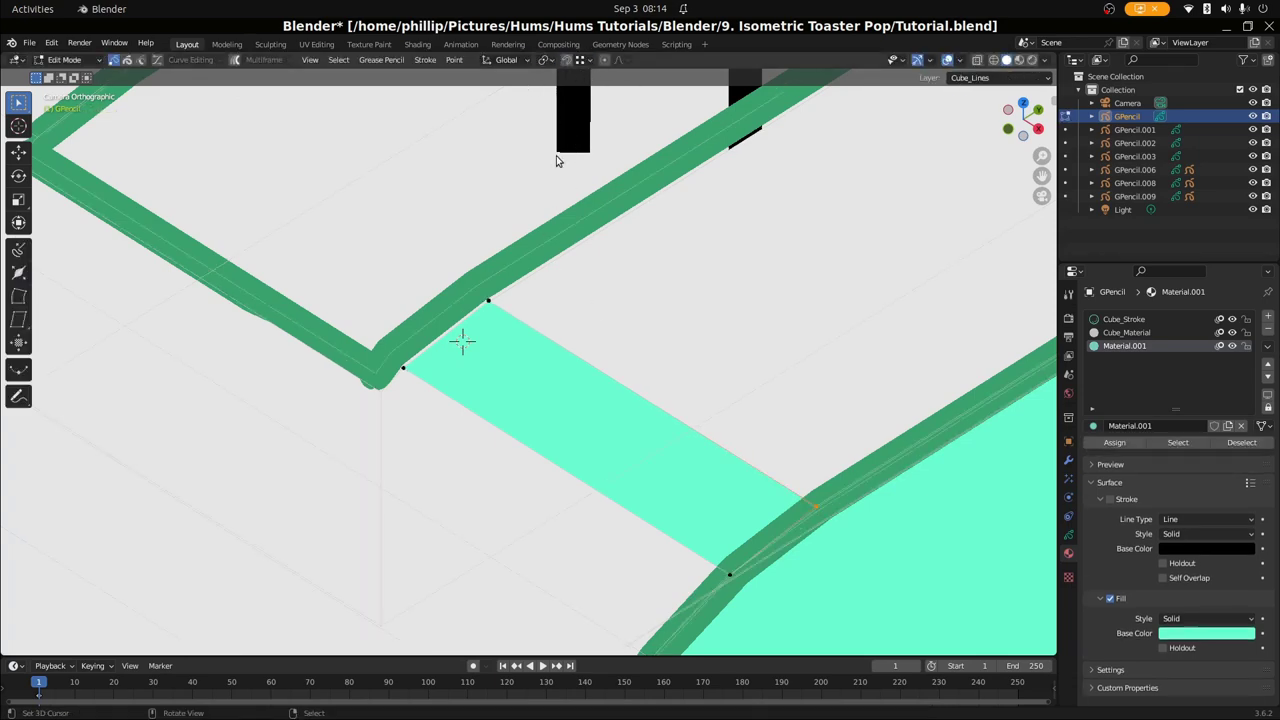
# Review the whole toaster in Object Mode, return to Edit Mode, then switch windows with Alt+Tab
pyautogui.scroll(-2, 643, 486)
pyautogui.press('Tab')
pyautogui.scroll(-3, 642, 484)
pyautogui.scroll(-2, 642, 484)
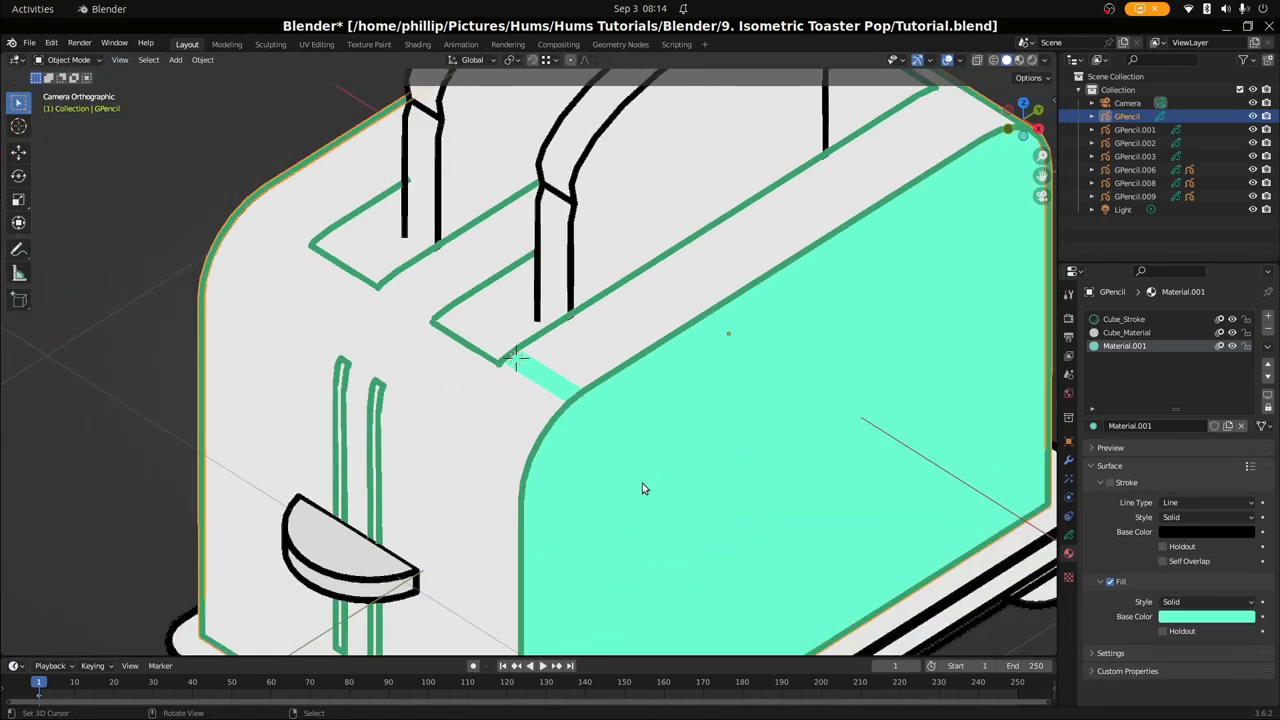
pyautogui.scroll(2, 642, 484)
pyautogui.scroll(-5, 642, 484)
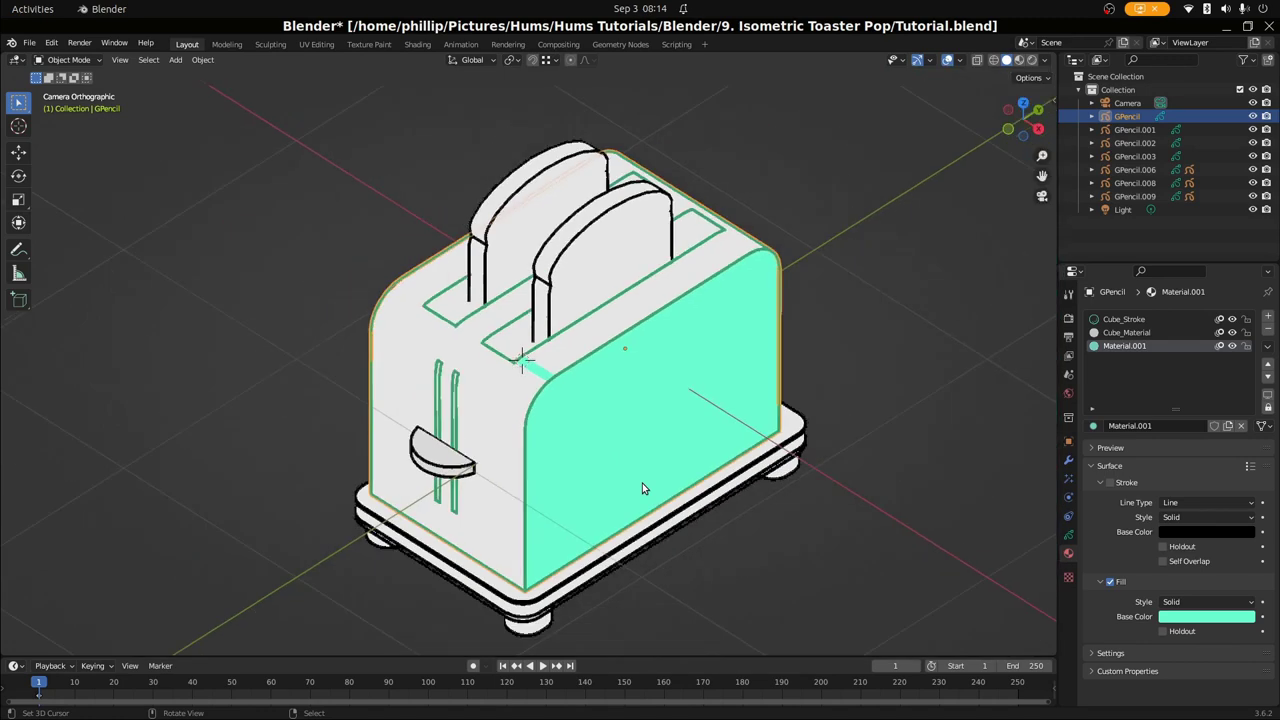
pyautogui.scroll(3, 641, 481)
pyautogui.scroll(-2, 538, 345)
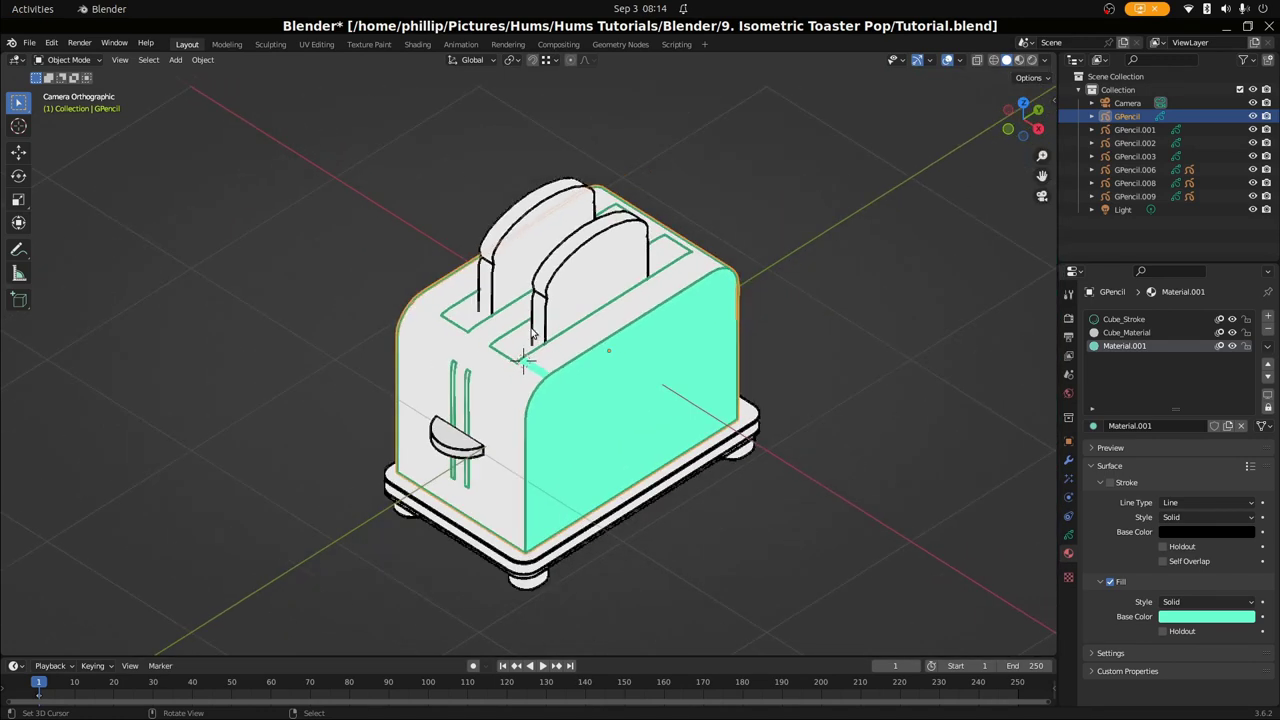
pyautogui.scroll(1, 531, 334)
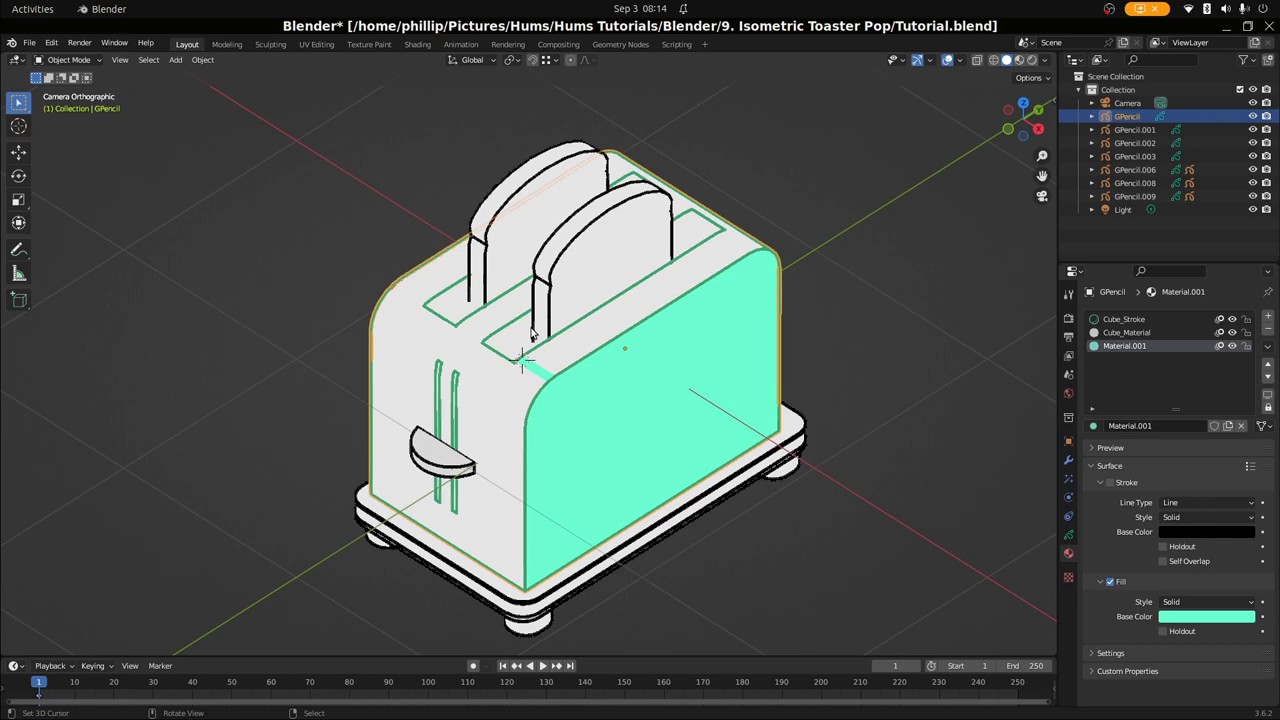
pyautogui.press('Tab')
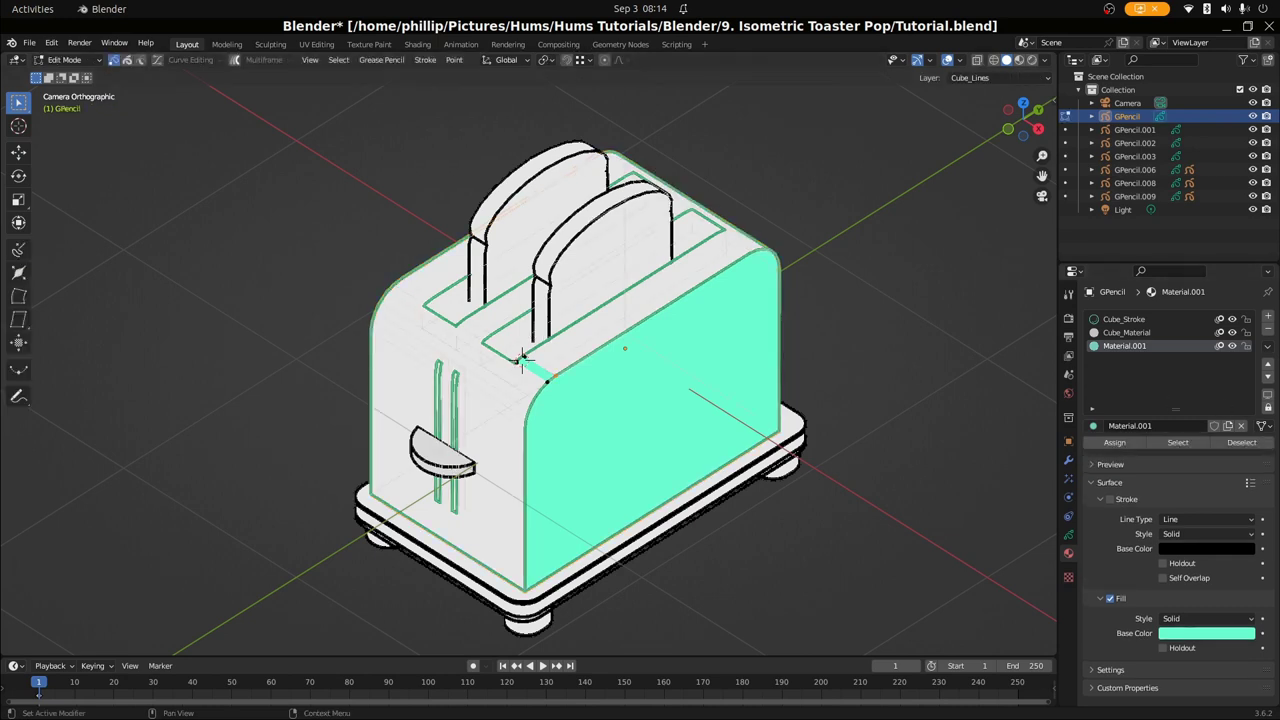
pyautogui.hotkey('alt', 'Tab')
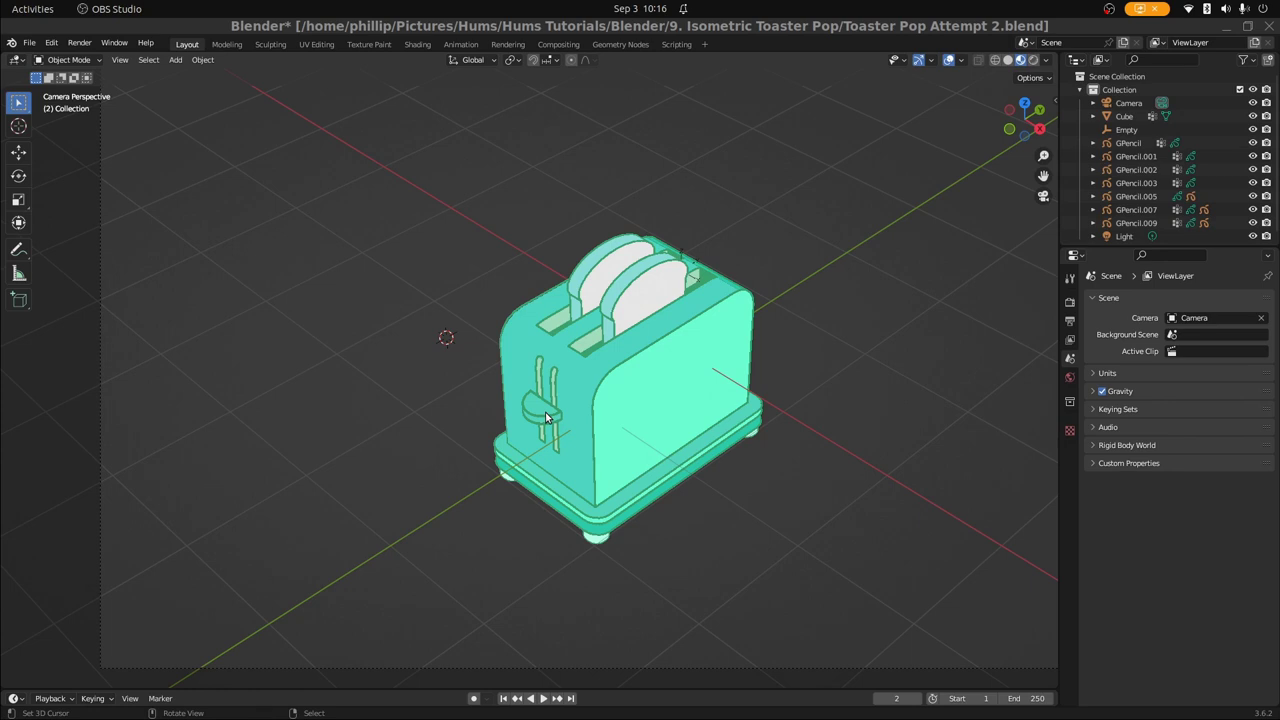
# Add an Arrows empty beside the toaster, then show wireframe in front orthographic view
pyautogui.rightClick(497, 331)
pyautogui.keyDown('shift'); pyautogui.rightClick(516, 384); pyautogui.keyUp('shift')
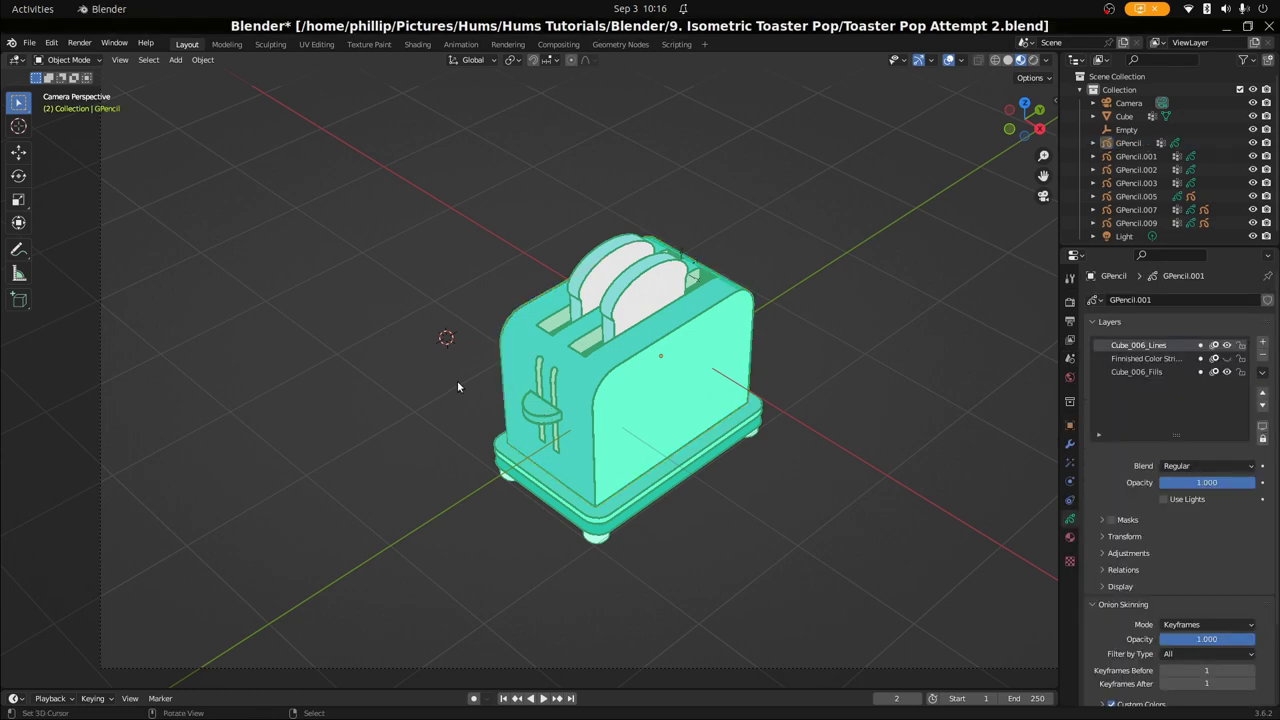
pyautogui.hotkey('shift', 'a')
pyautogui.moveTo(457, 382)
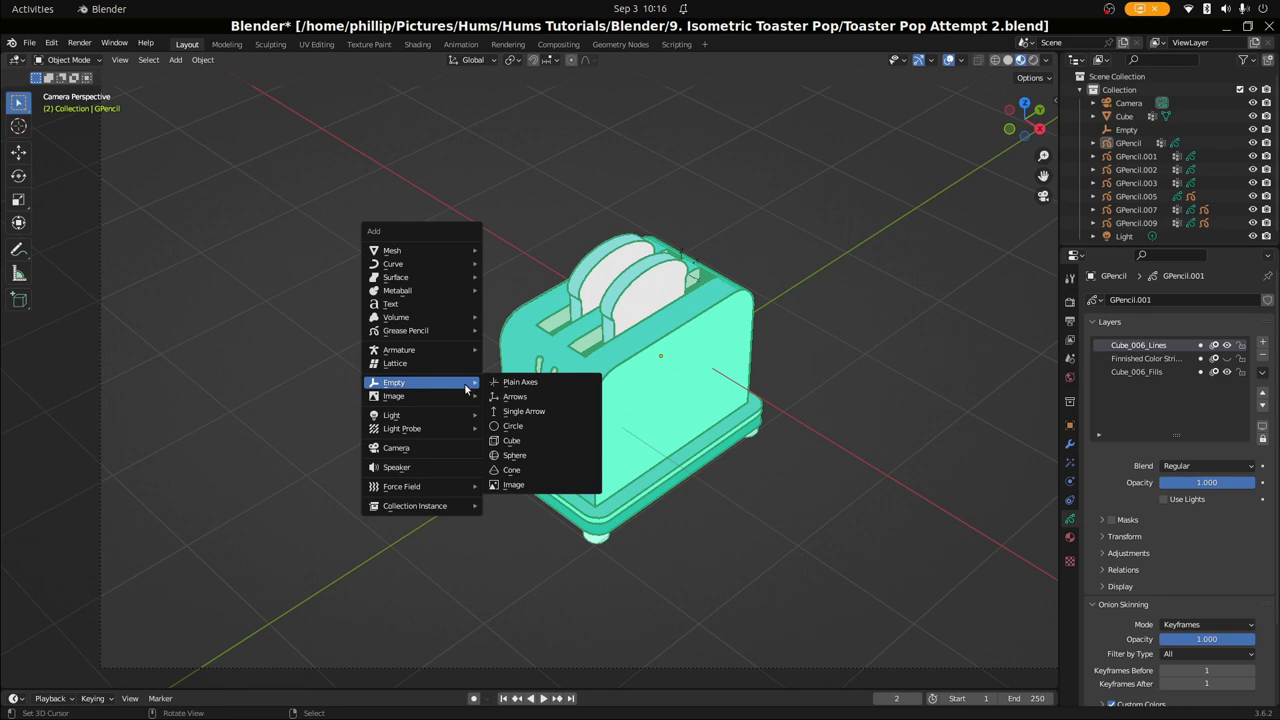
pyautogui.click(548, 400)
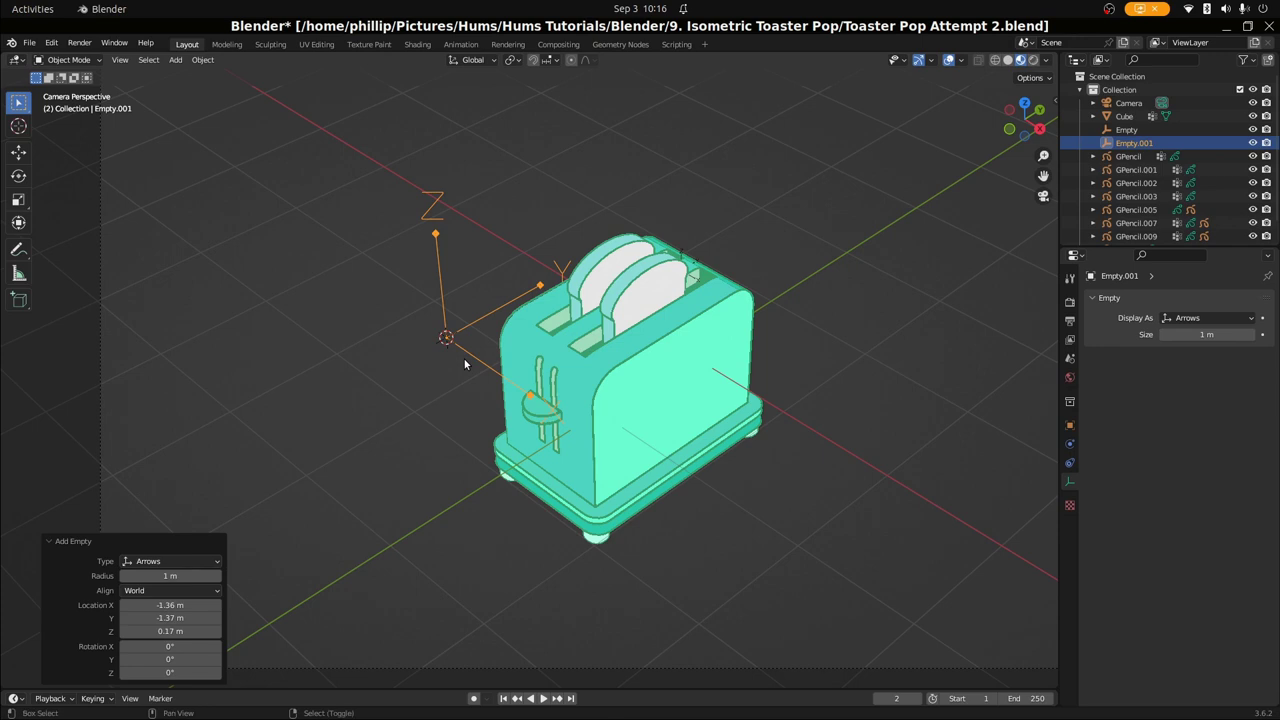
pyautogui.hotkey('shift', 'z')
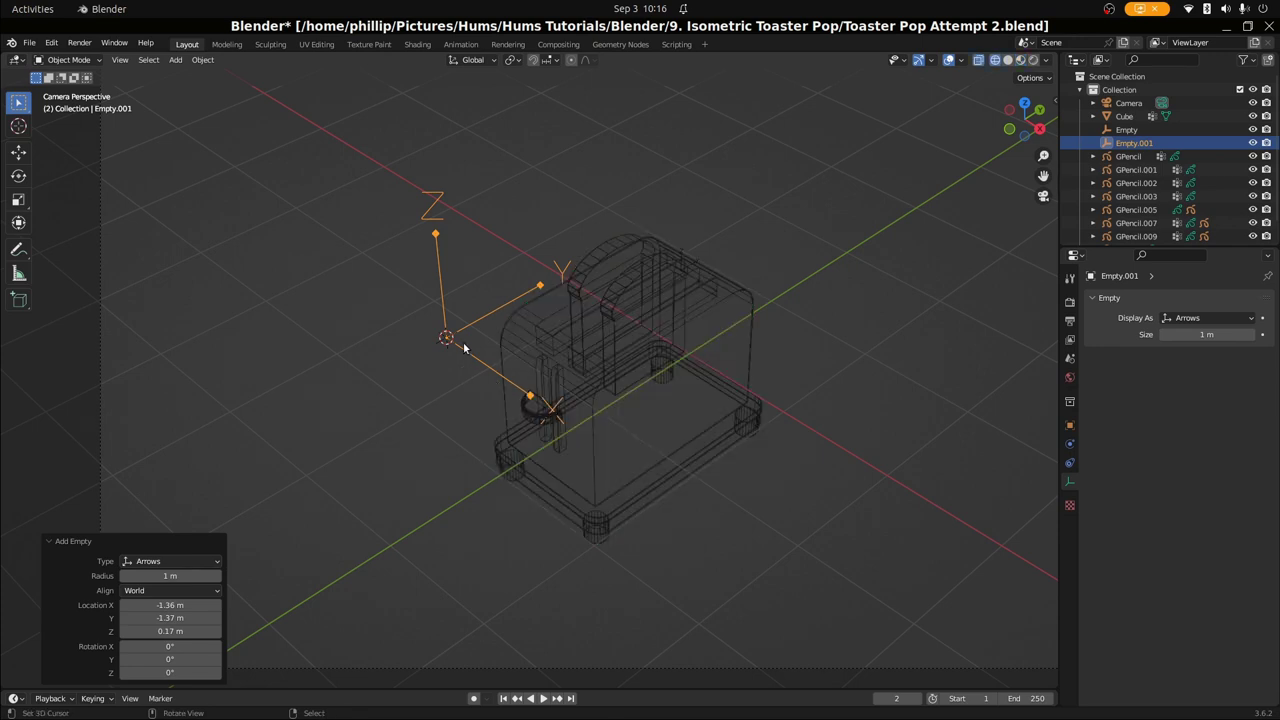
pyautogui.press('KP_1')
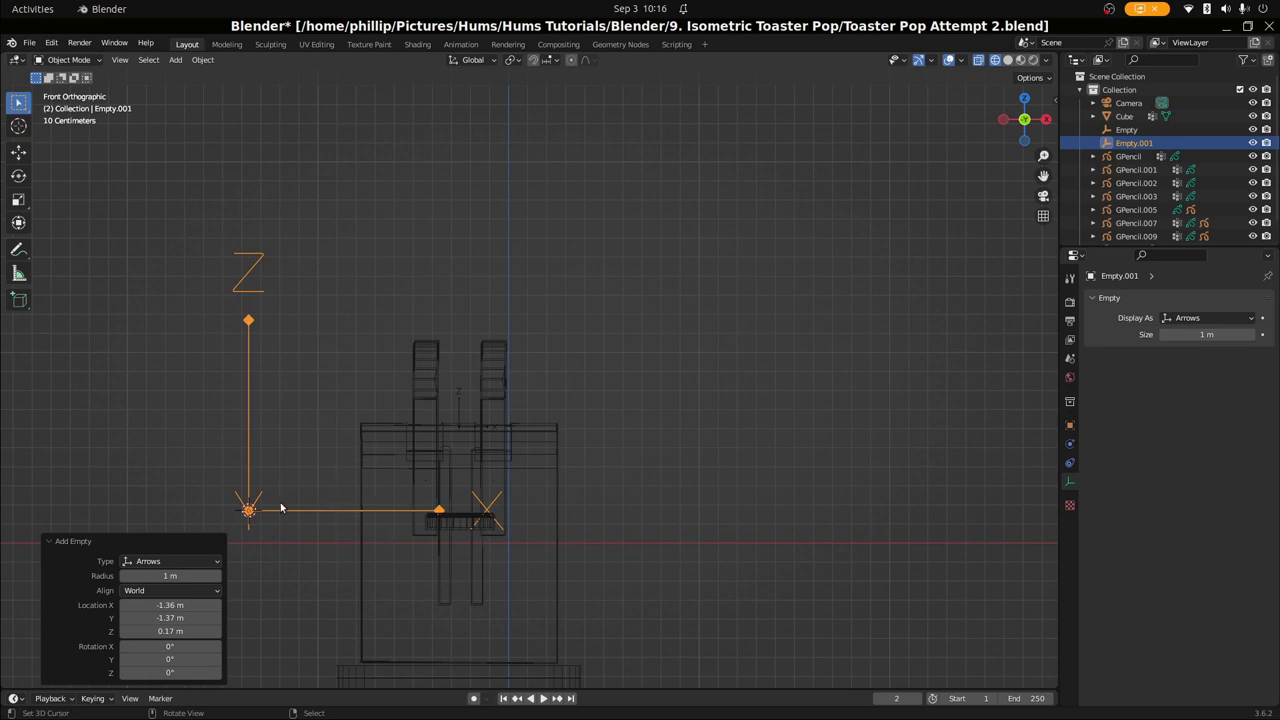
# Move the helper empty along X onto the toaster's centre line
pyautogui.press('g')
pyautogui.press('x')
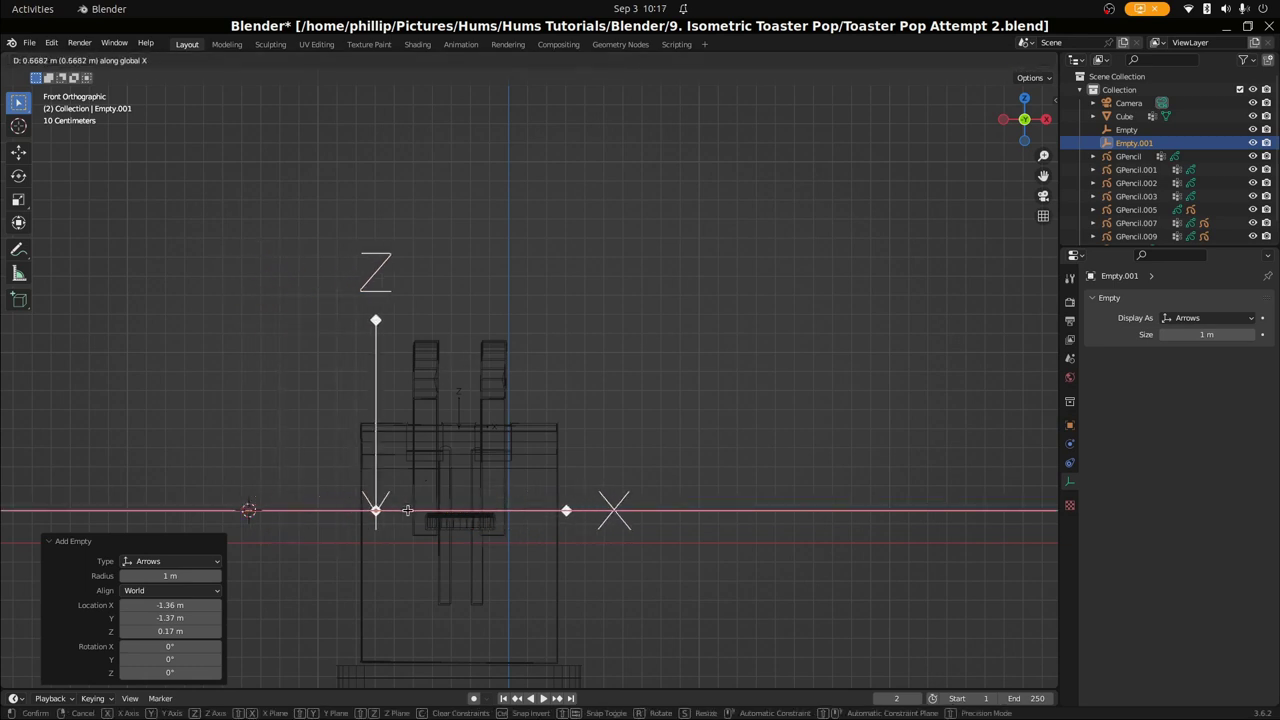
pyautogui.click(492, 515)
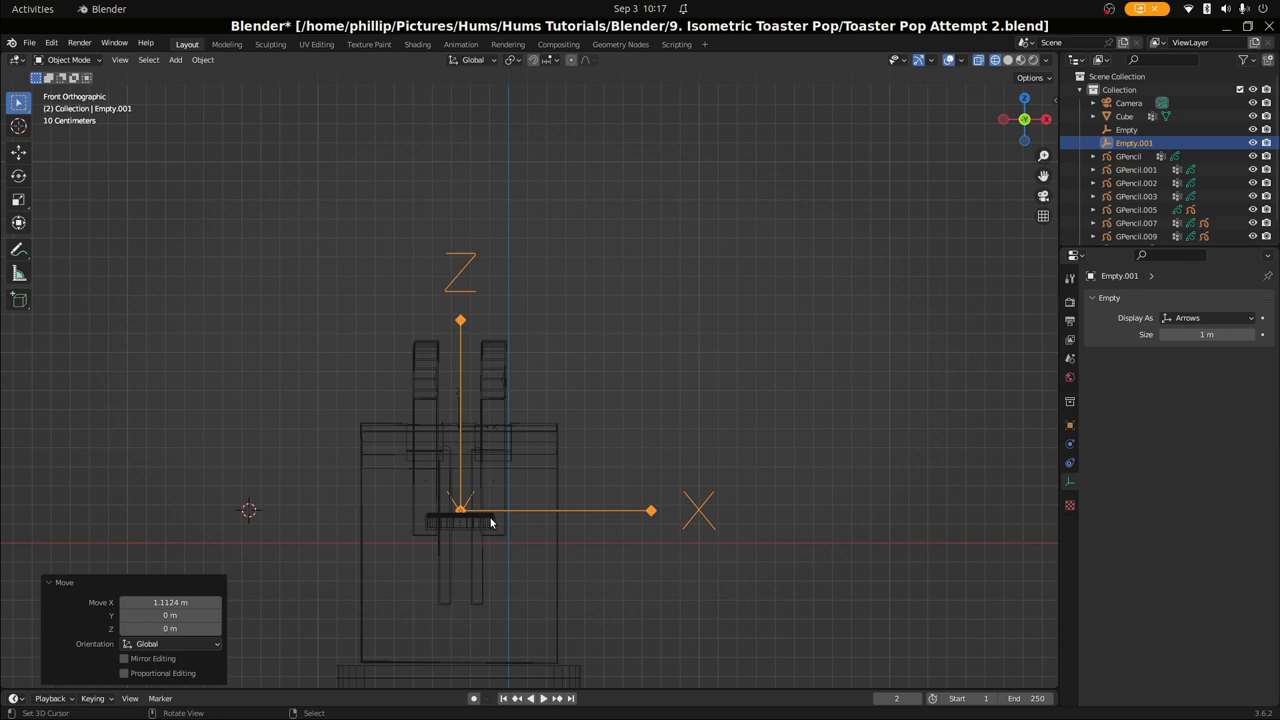
pyautogui.press('KP_0')
pyautogui.press('KP_Decimal')
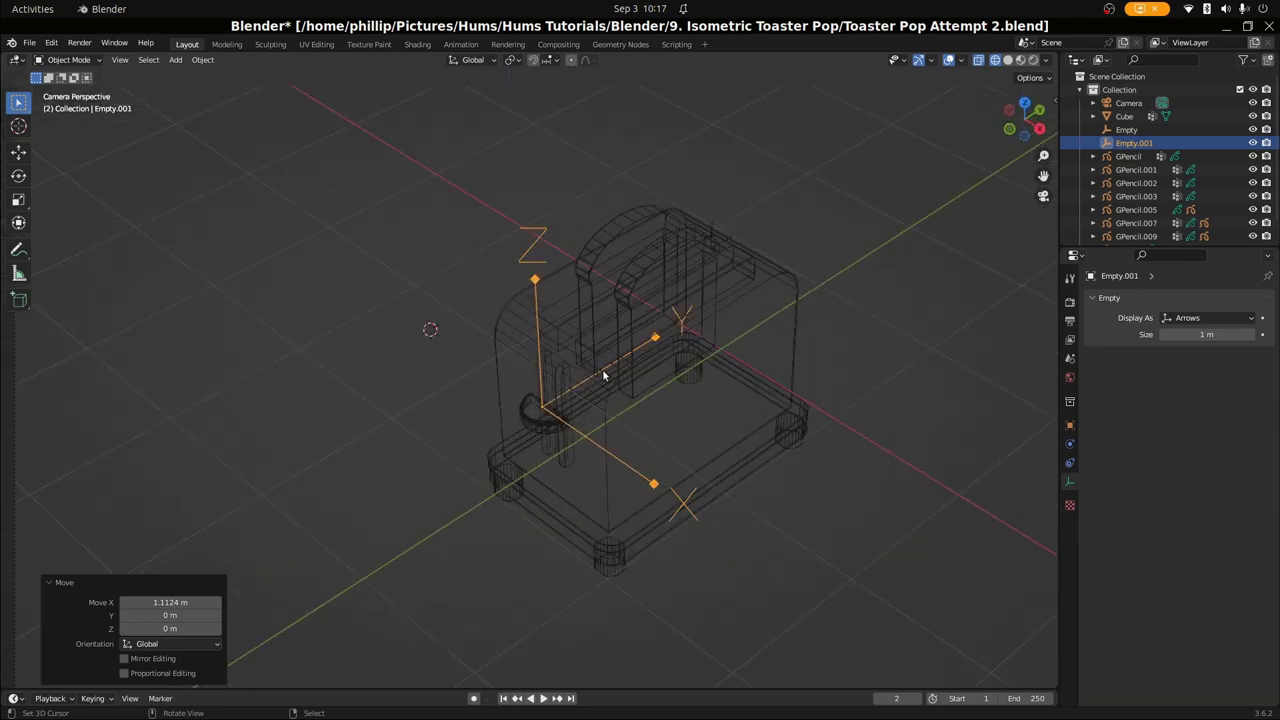
# Reselect the arrows empty and nudge it along Y to the toaster's middle
pyautogui.click(652, 339)
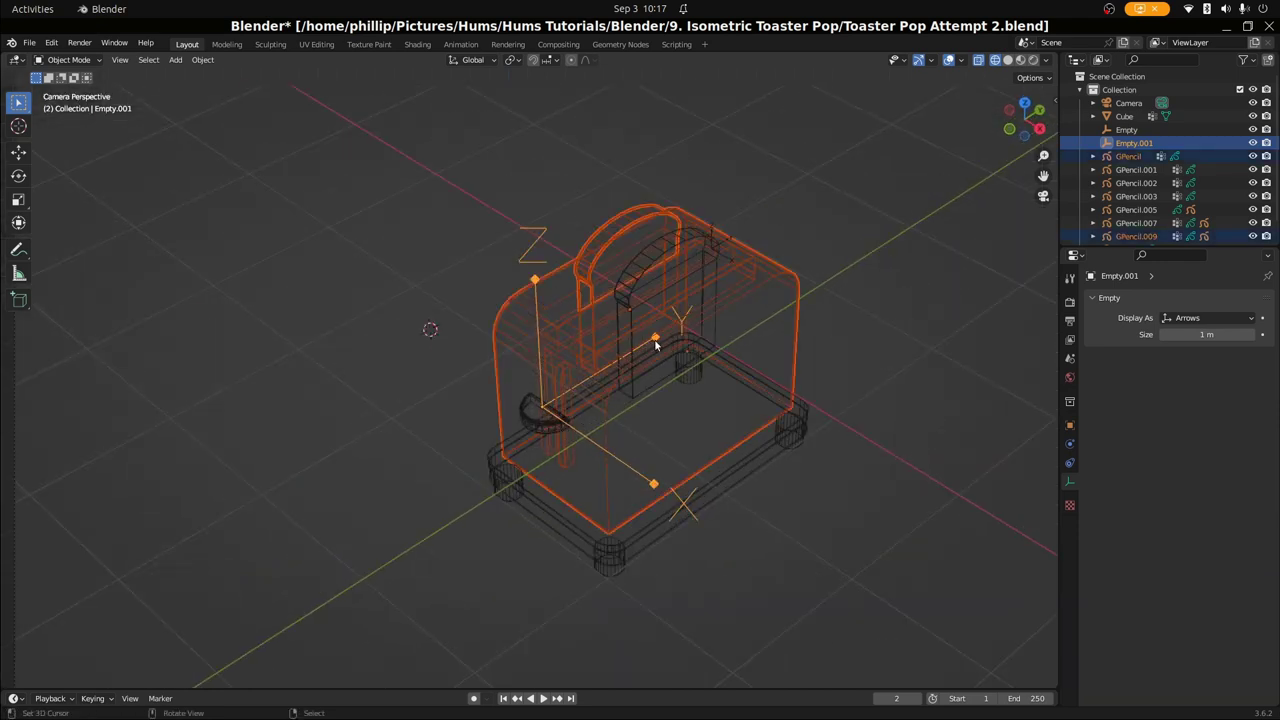
pyautogui.click(655, 339)
pyautogui.click(655, 339)
pyautogui.click(653, 485)
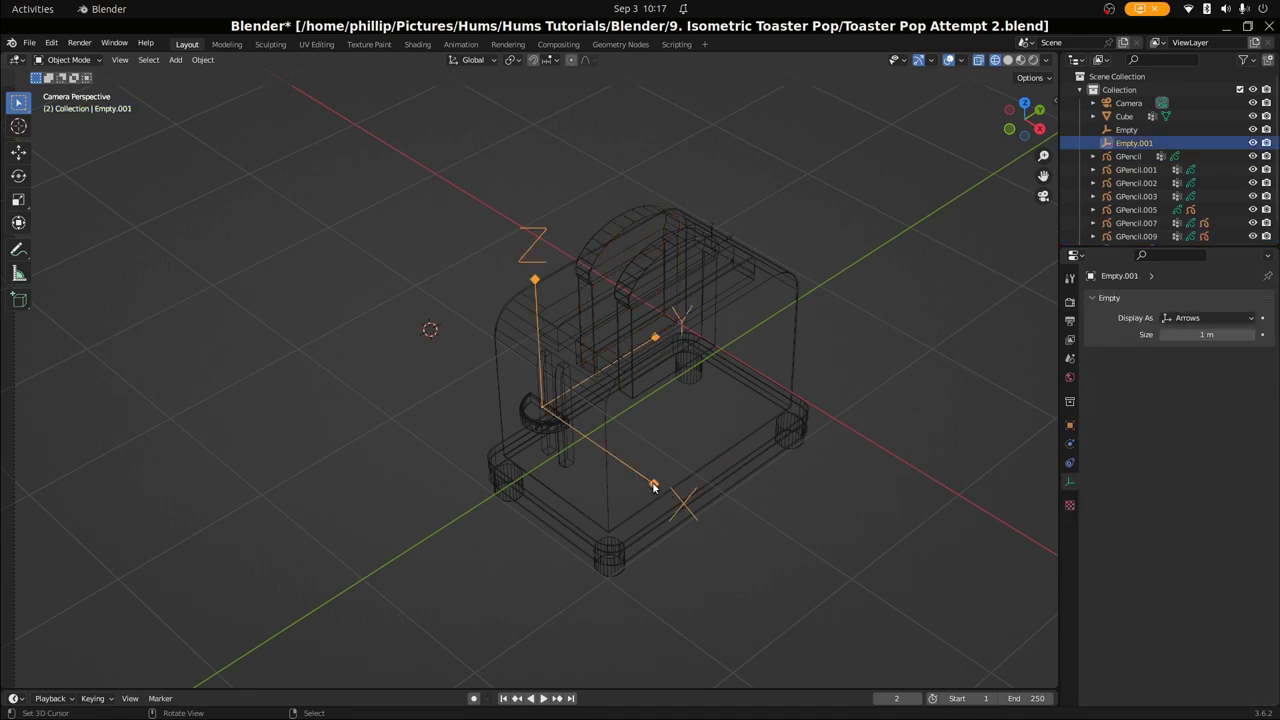
pyautogui.press('g')
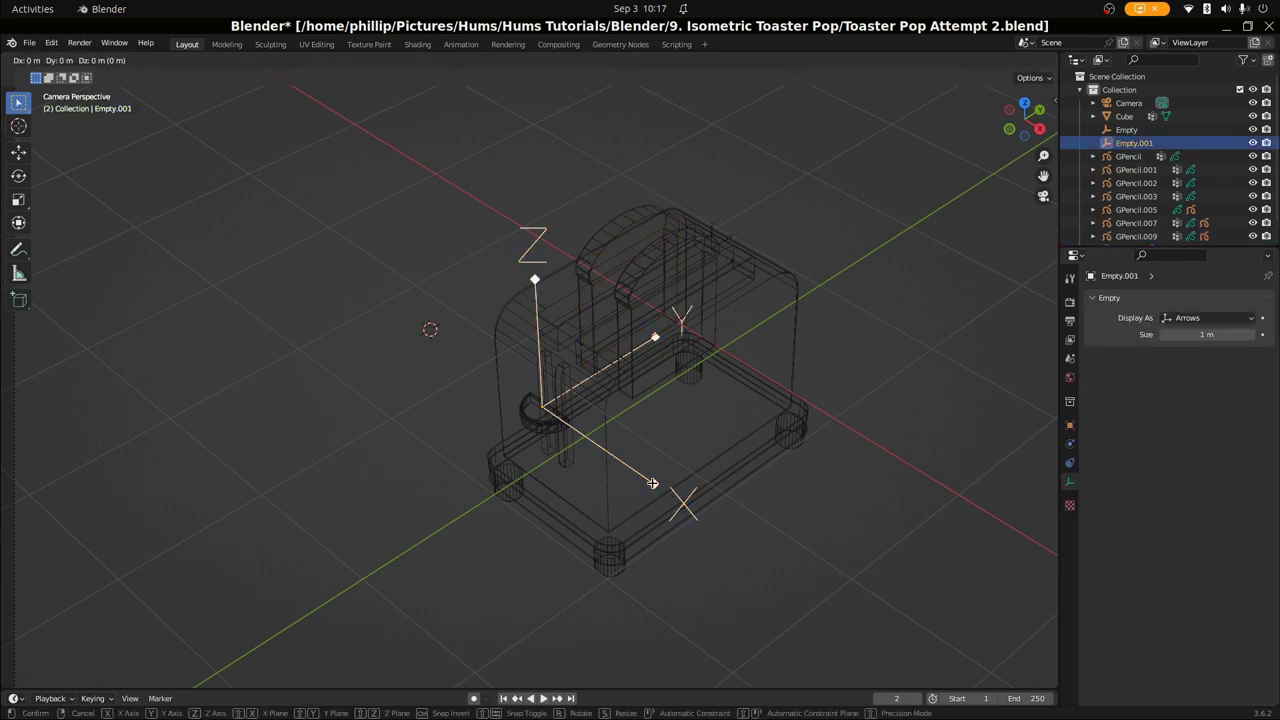
pyautogui.press('y')
pyautogui.click(645, 497)
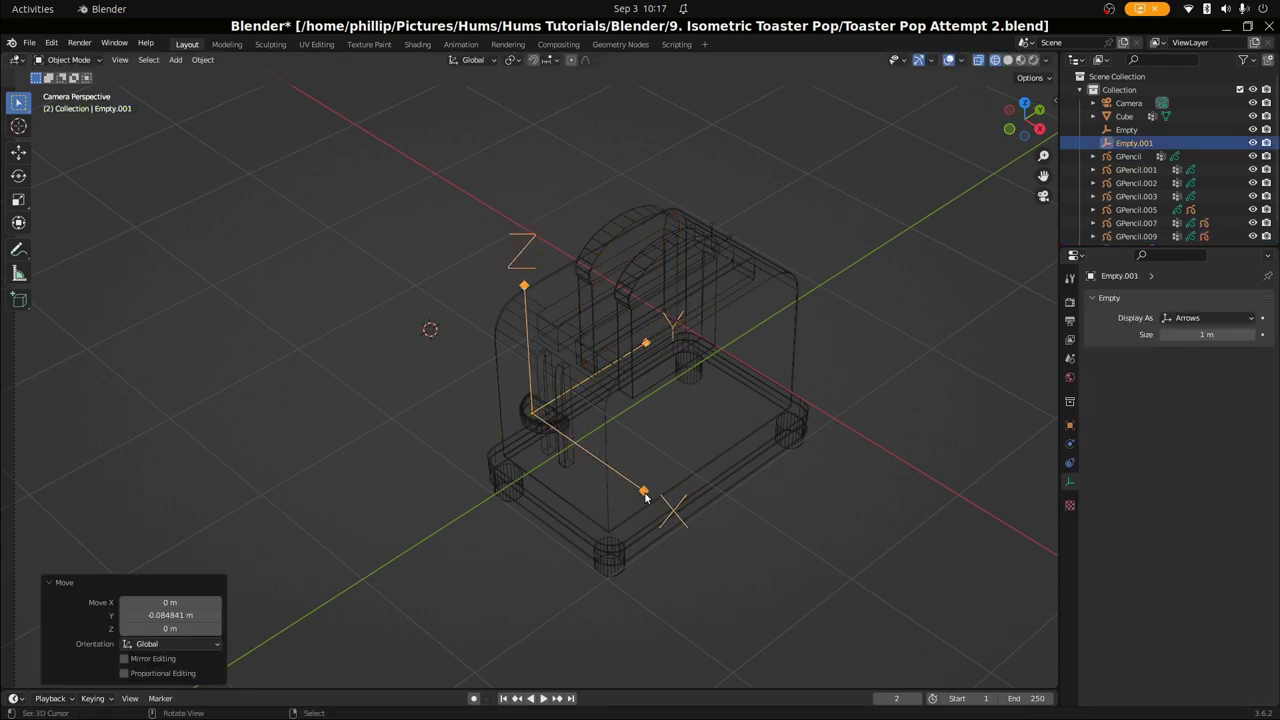
pyautogui.moveTo(645, 497); pyautogui.dragTo(559, 415, button='middle')
pyautogui.scroll(3, 559, 415)
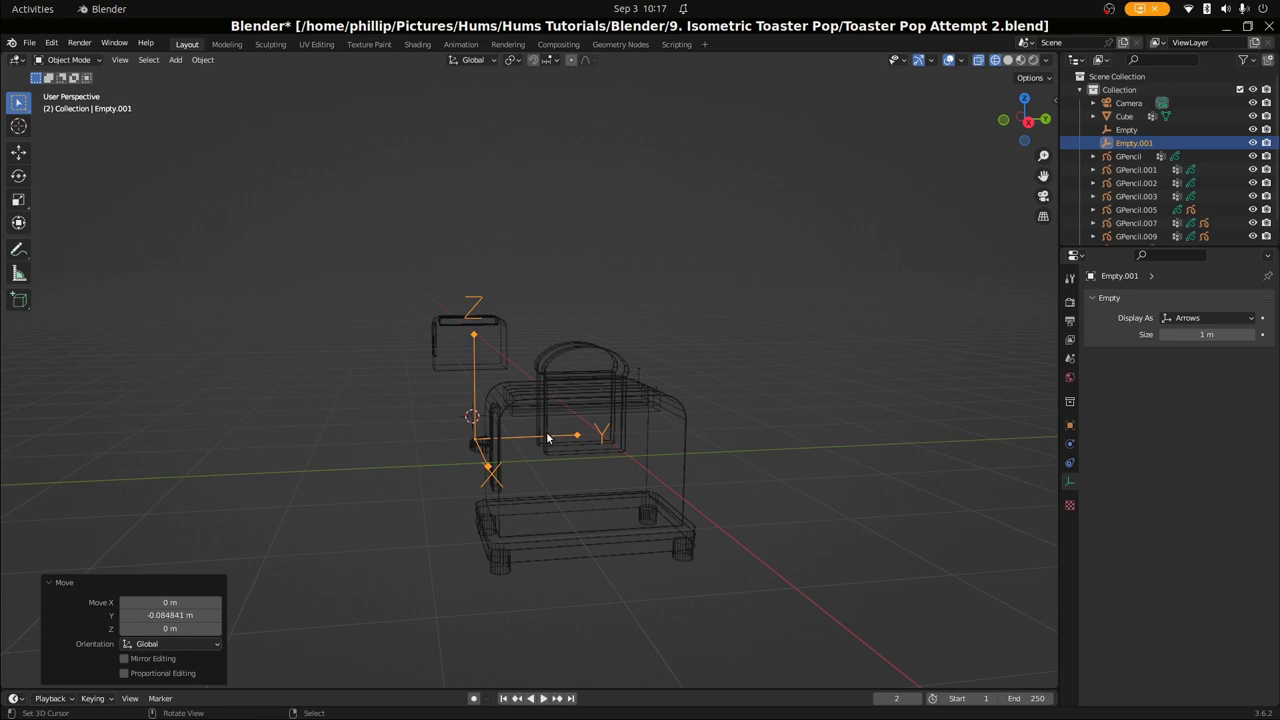
pyautogui.press('g')
pyautogui.press('y')
pyautogui.click(557, 437)
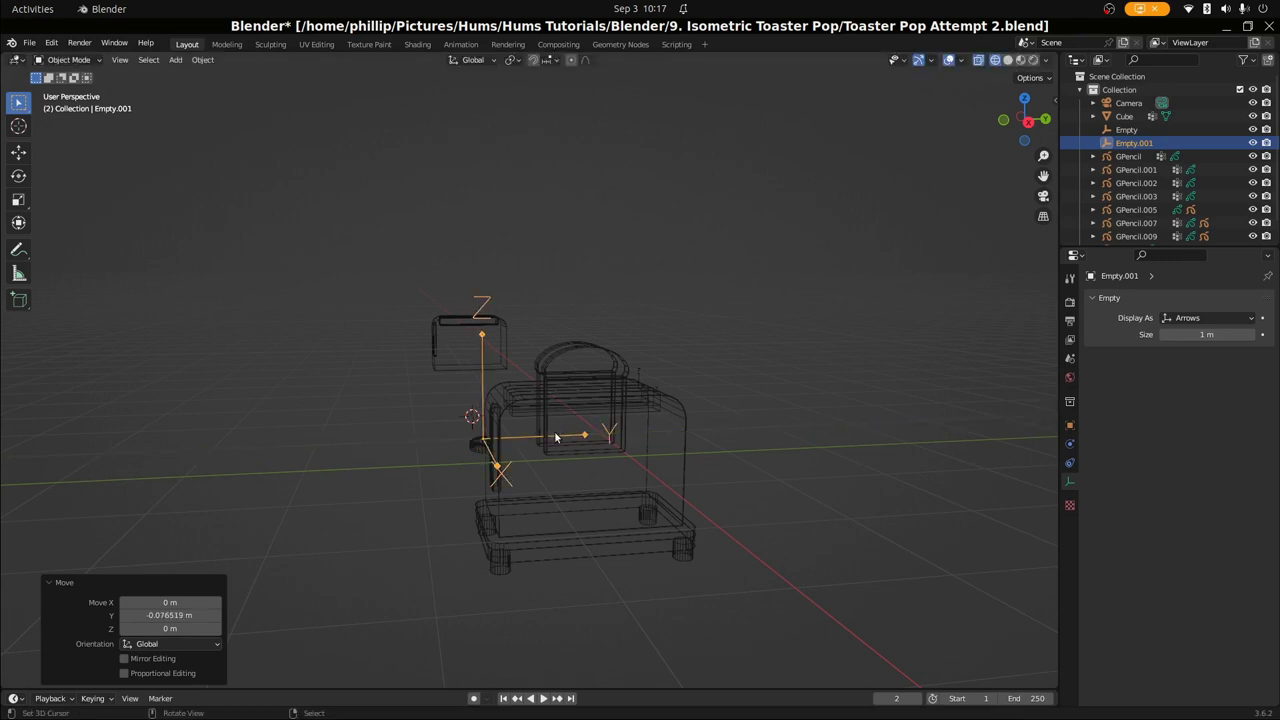
# In front view with solid shading, snap the 3D cursor to the empty, then hide it
pyautogui.press('KP_0')
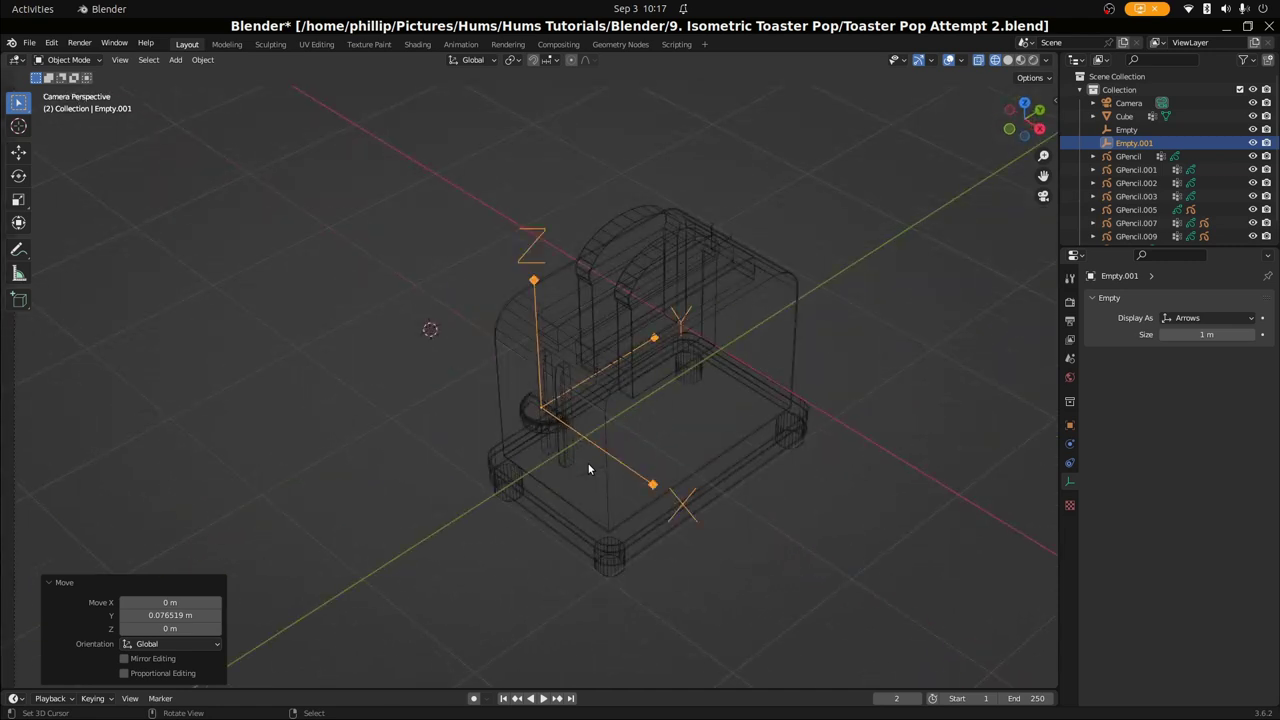
pyautogui.press('KP_1')
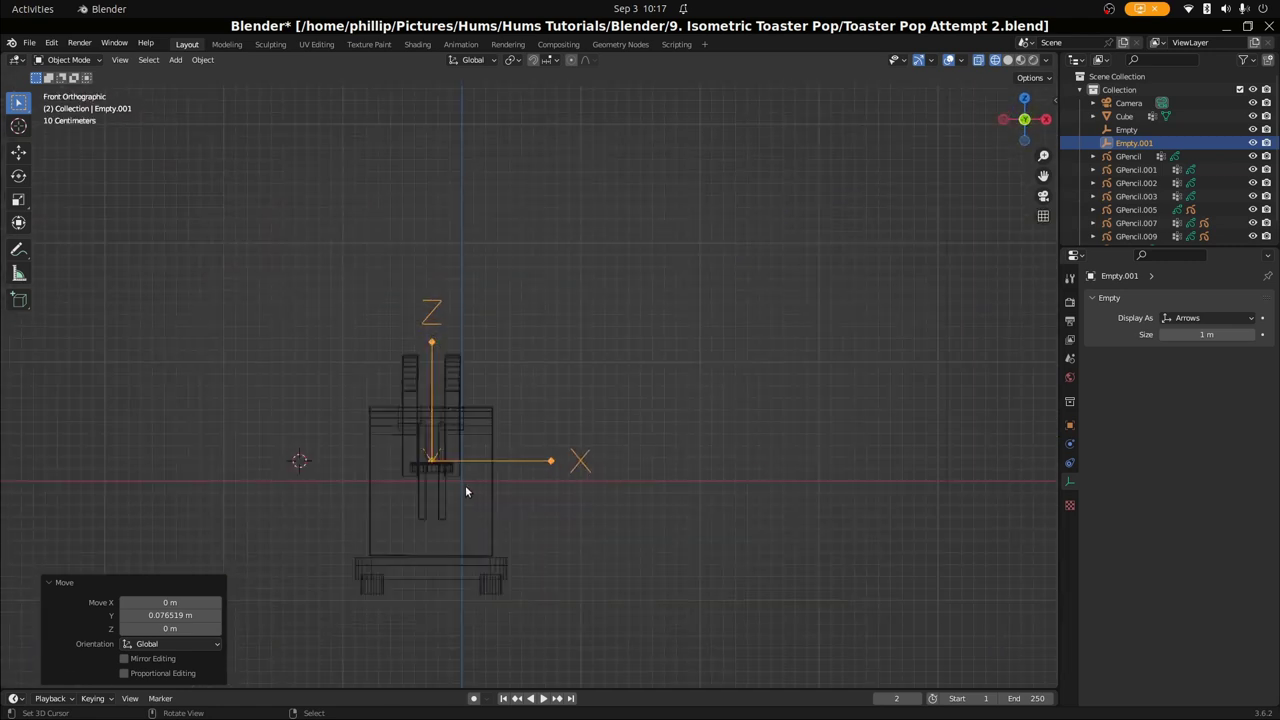
pyautogui.hotkey('shift', 'z')
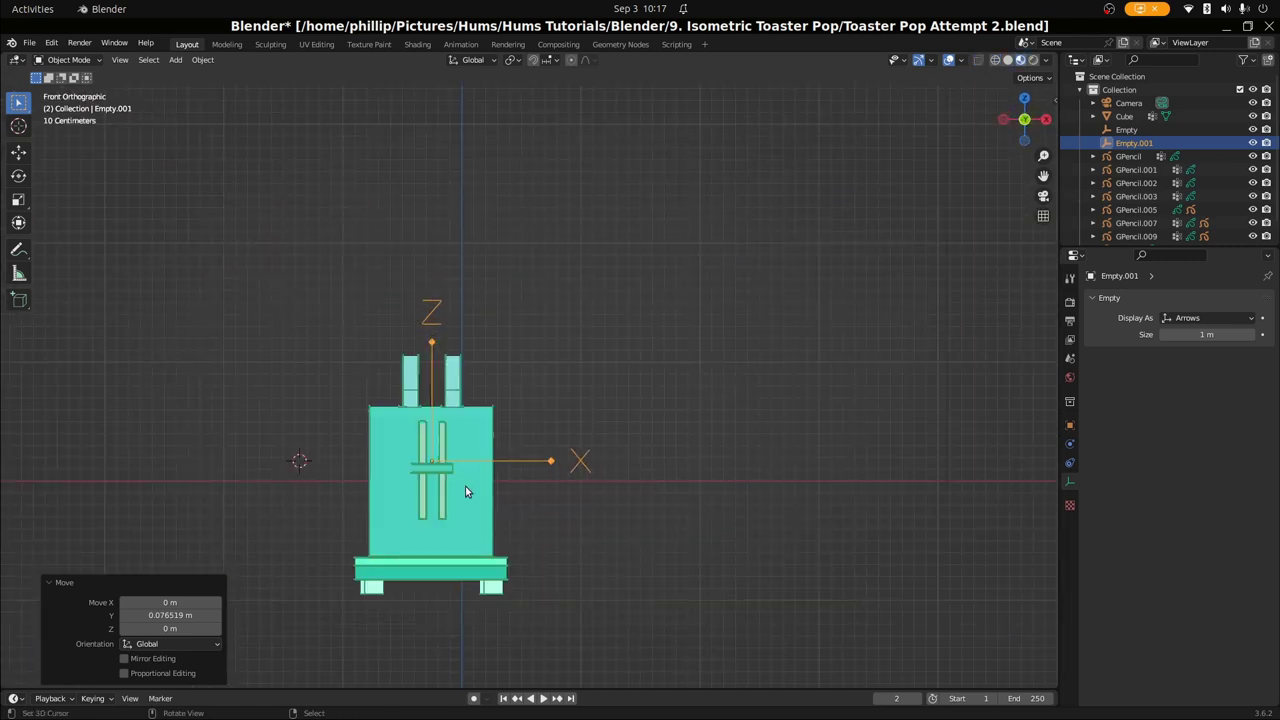
pyautogui.press('shift')
pyautogui.hotkey('shift', 's')
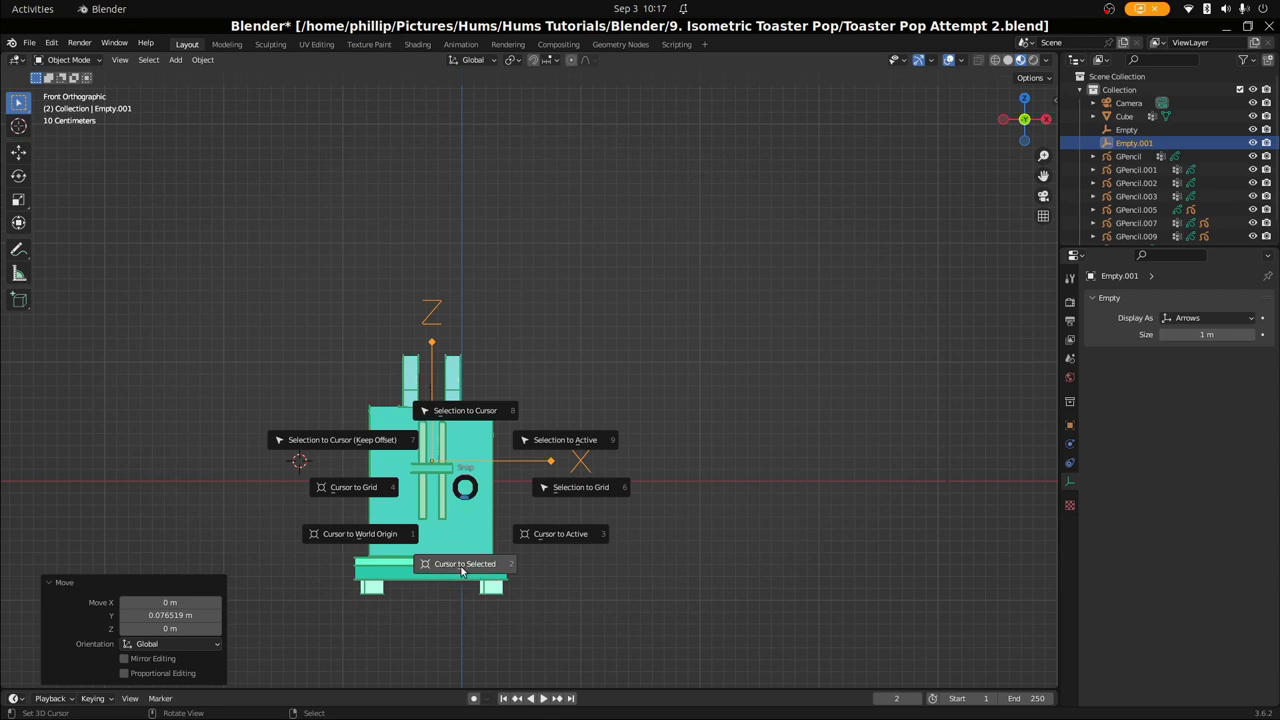
pyautogui.click(461, 566)
pyautogui.scroll(3, 443, 443)
pyautogui.scroll(-1, 397, 527)
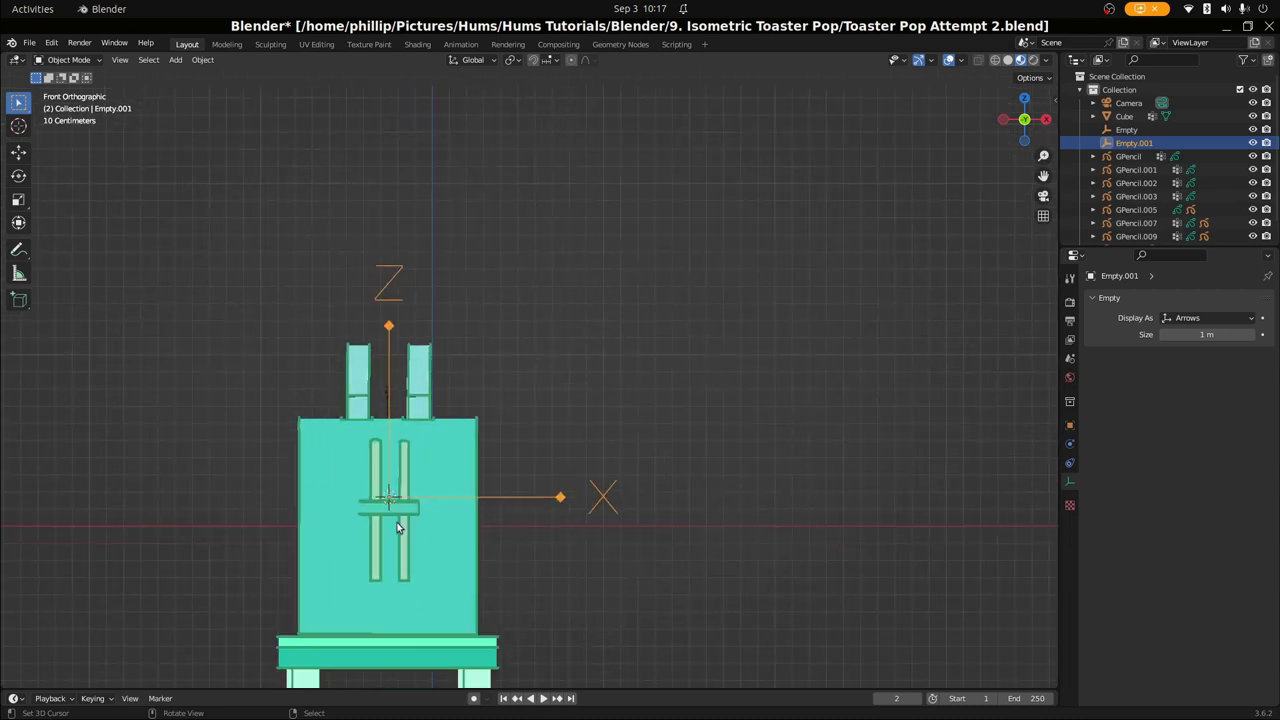
pyautogui.scroll(-1, 397, 527)
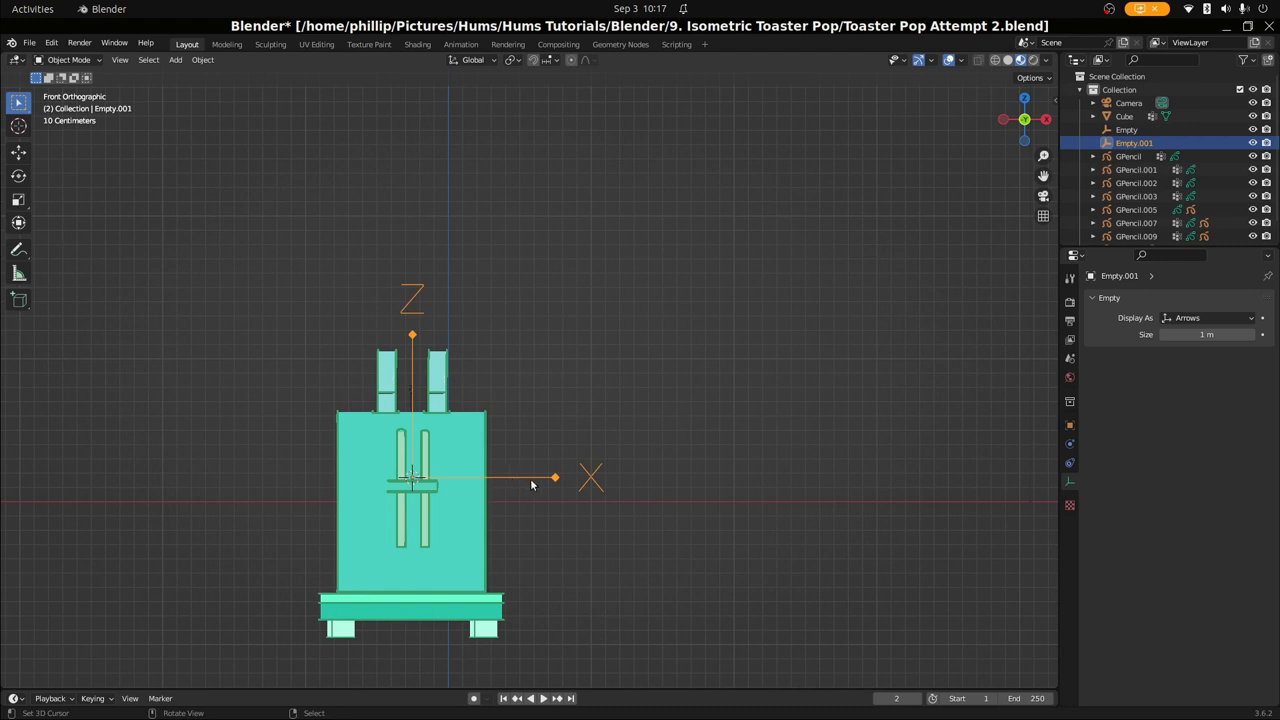
pyautogui.press('h')
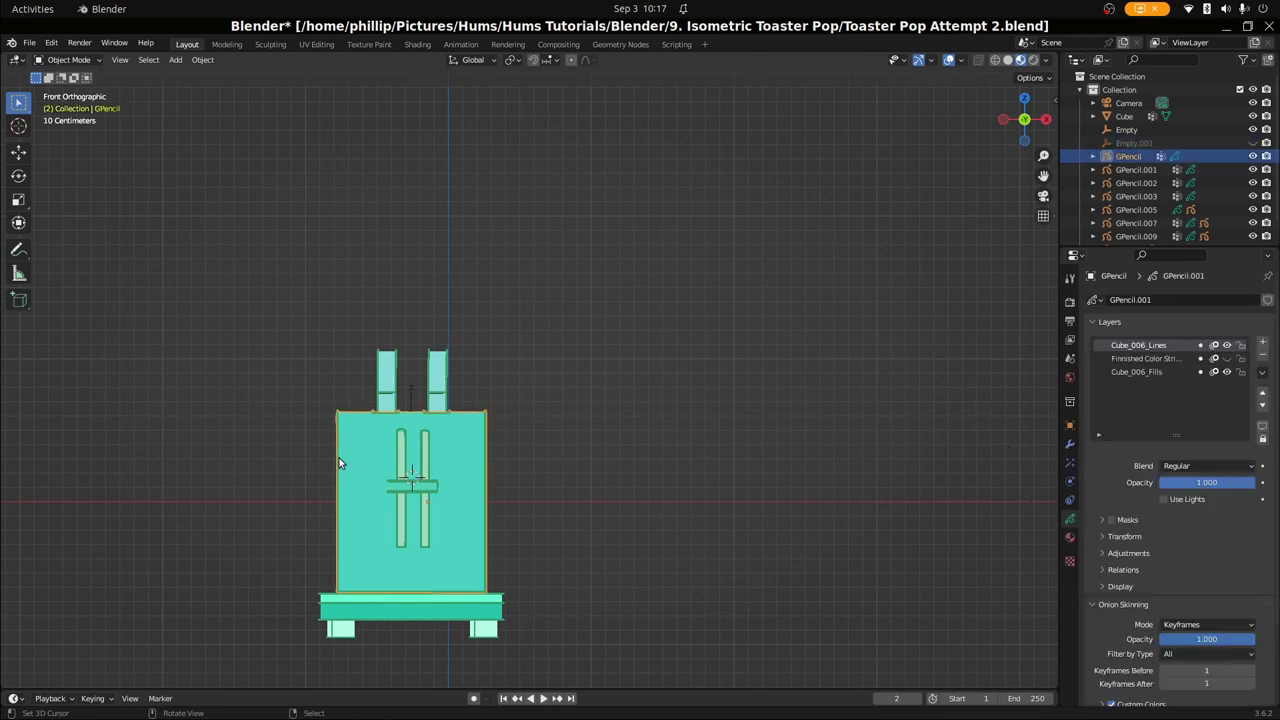
# Select the toaster drawing and make its Finnished Color Strokes layer active
pyautogui.click(340, 463)
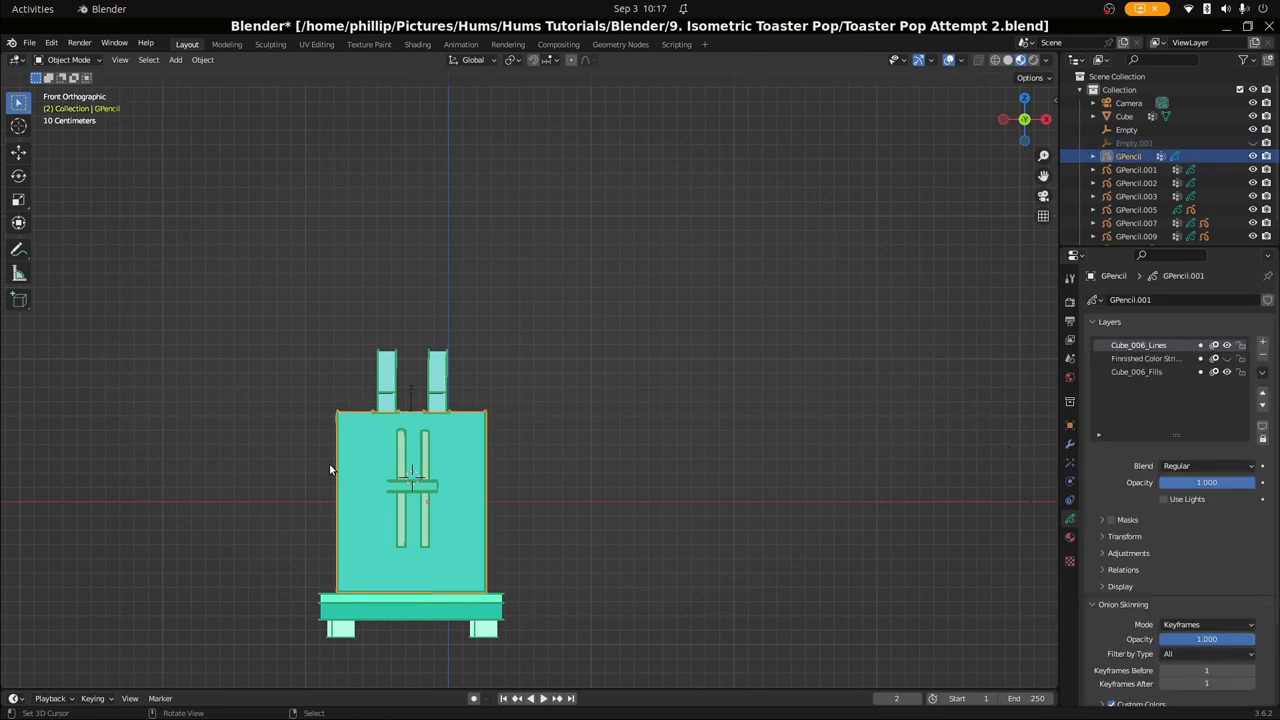
pyautogui.click(1138, 356)
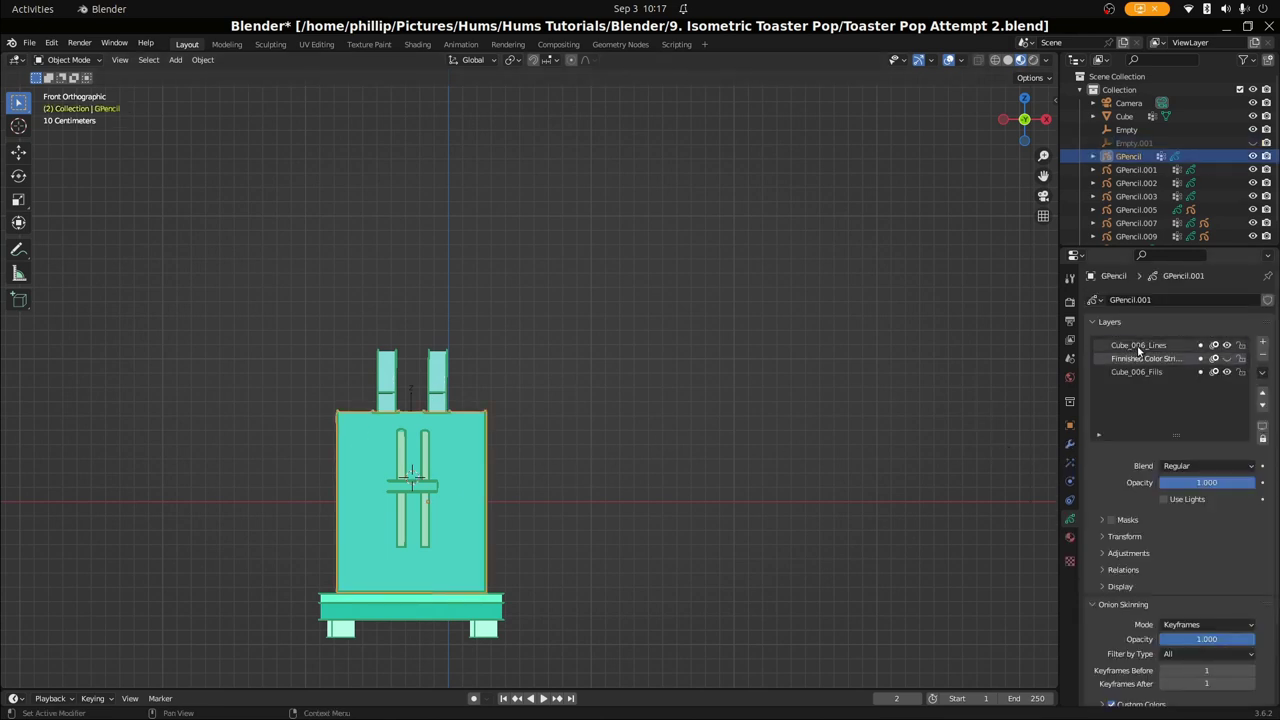
pyautogui.click(1070, 537)
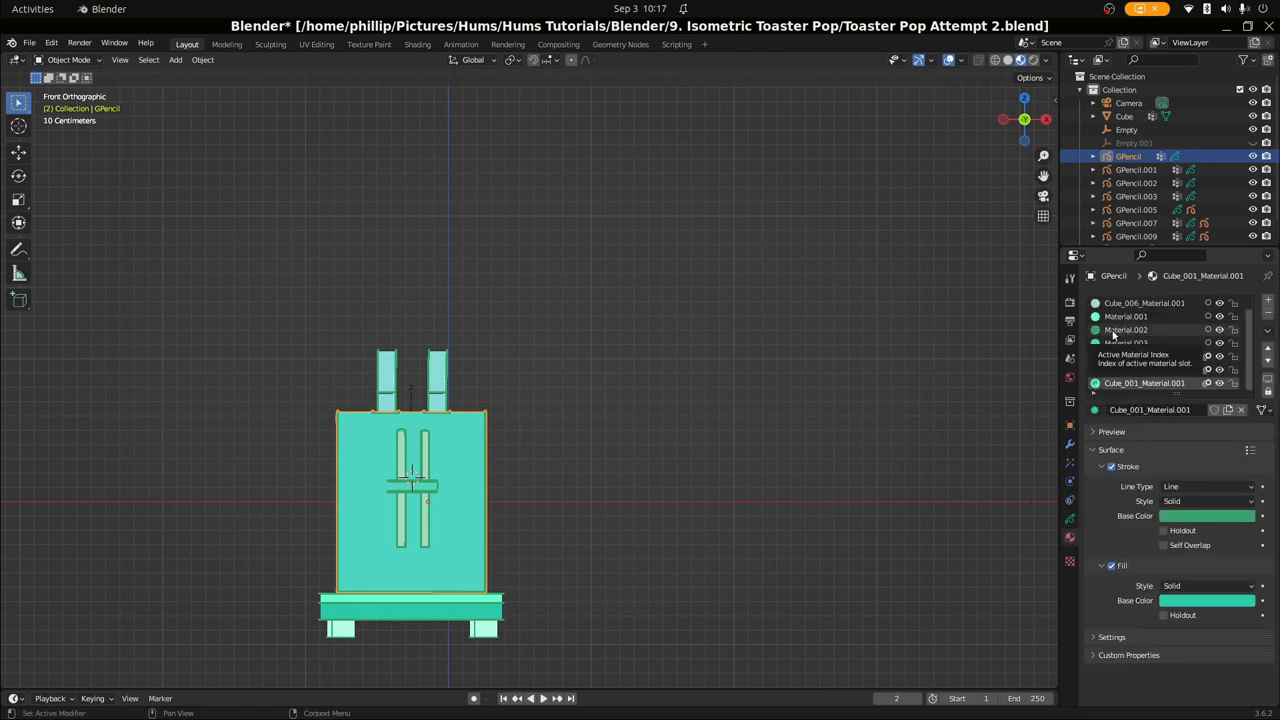
# Pick the light mint Material.005 as the drawing material, back in the Object Data layers
pyautogui.scroll(1, 1112, 330)
pyautogui.click(1145, 303)
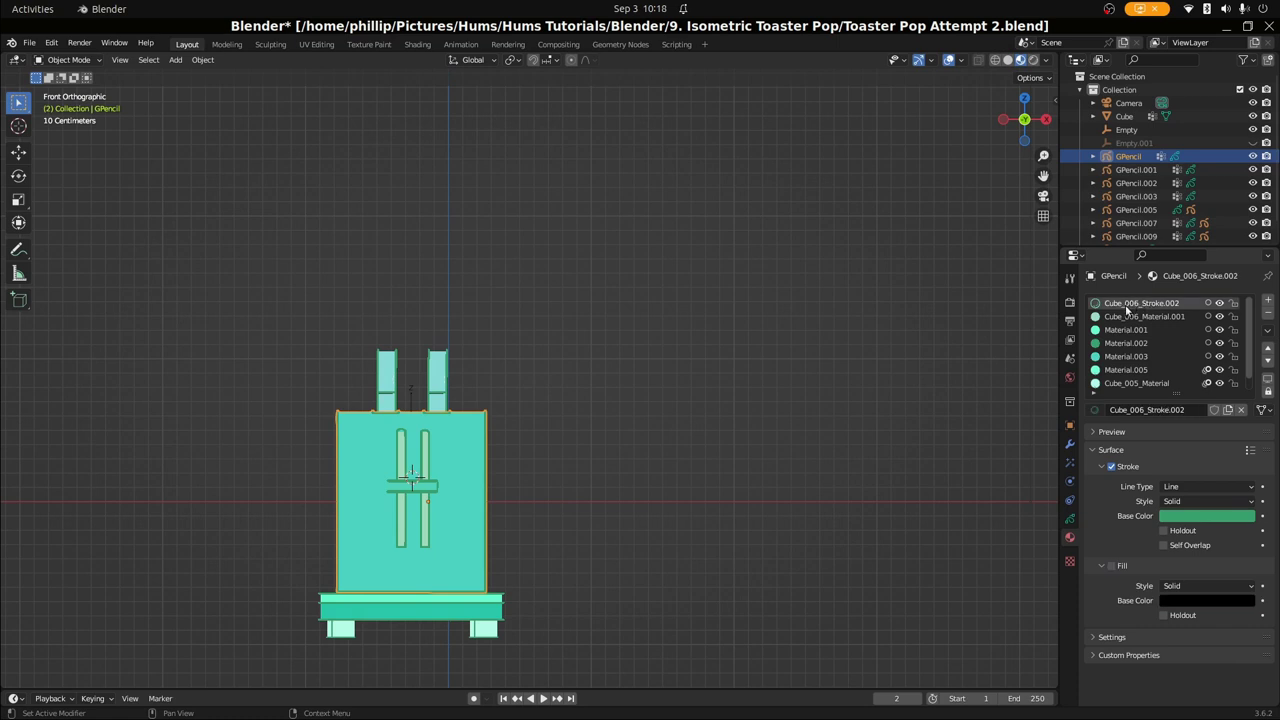
pyautogui.scroll(2, 345, 459)
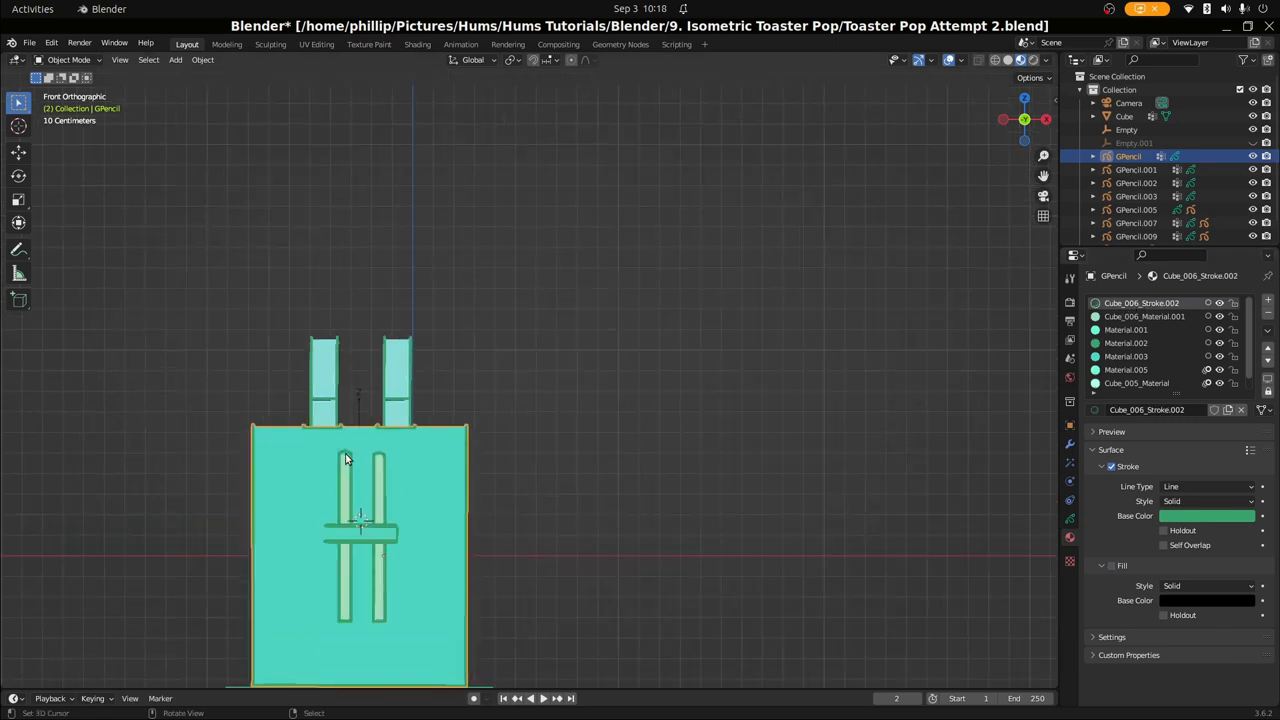
pyautogui.scroll(-1, 345, 459)
pyautogui.scroll(-1, 1180, 385)
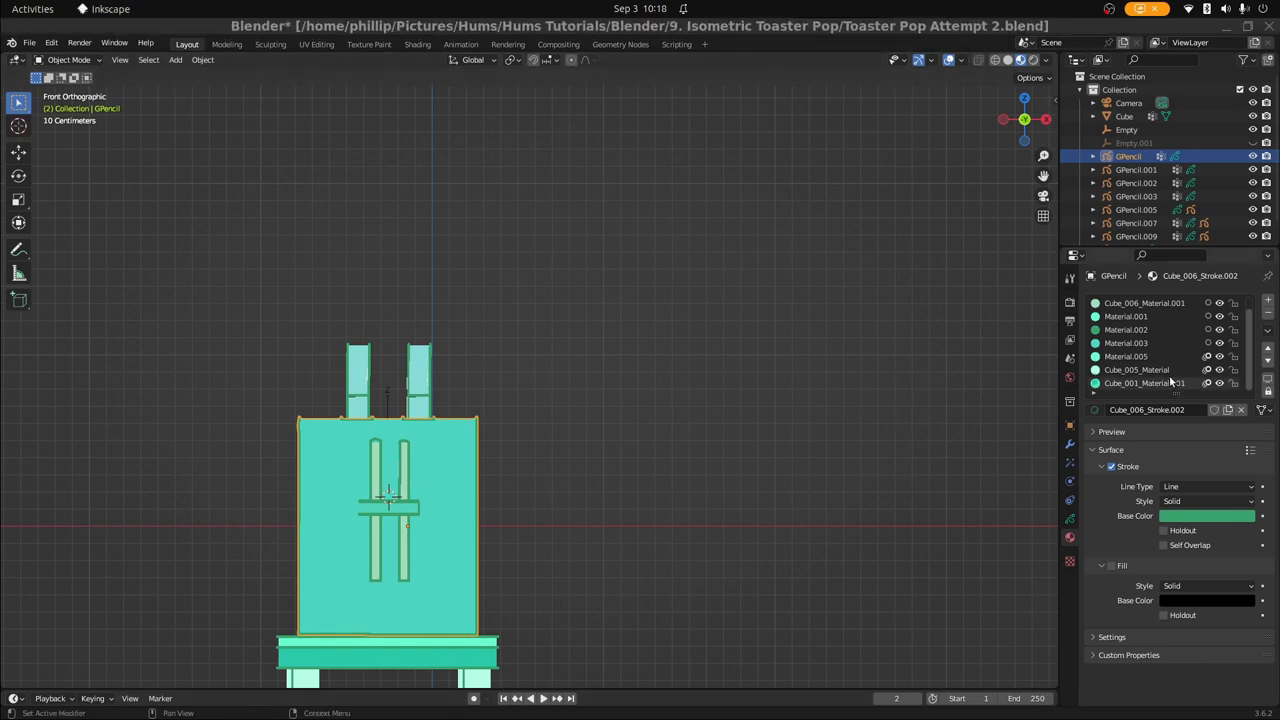
pyautogui.scroll(1, 1168, 375)
pyautogui.scroll(-1, 1168, 375)
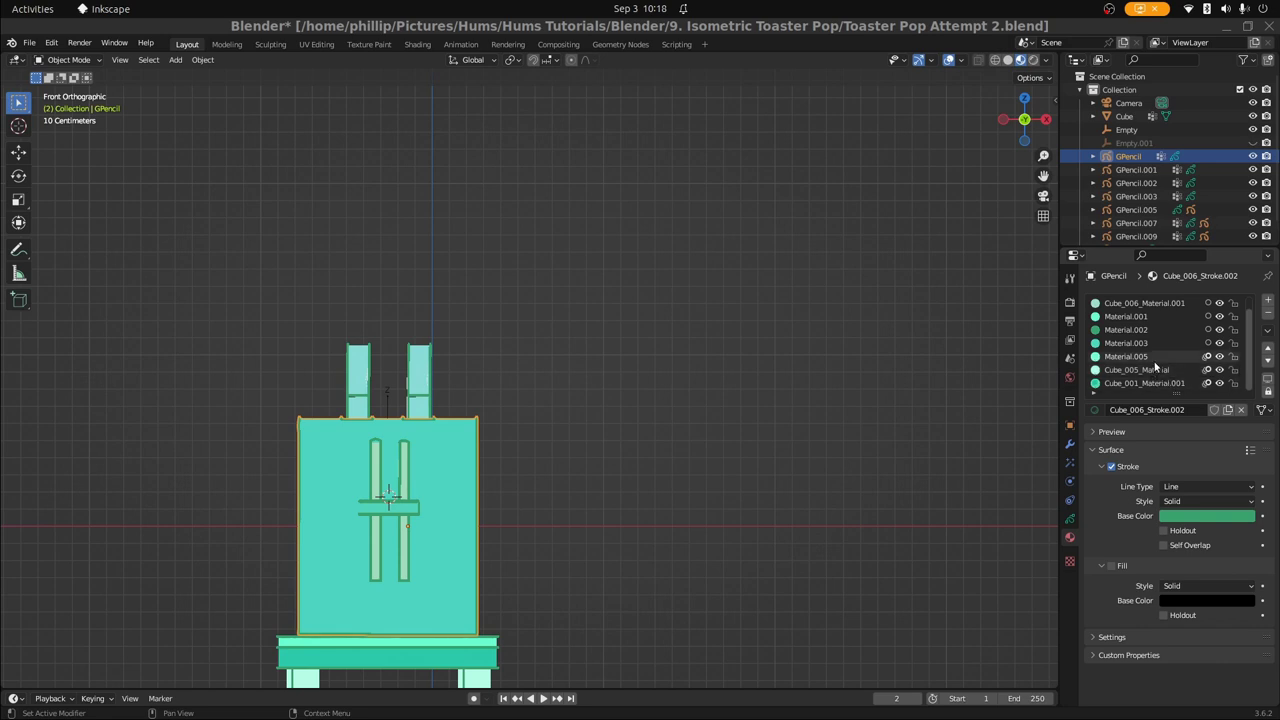
pyautogui.click(1117, 358)
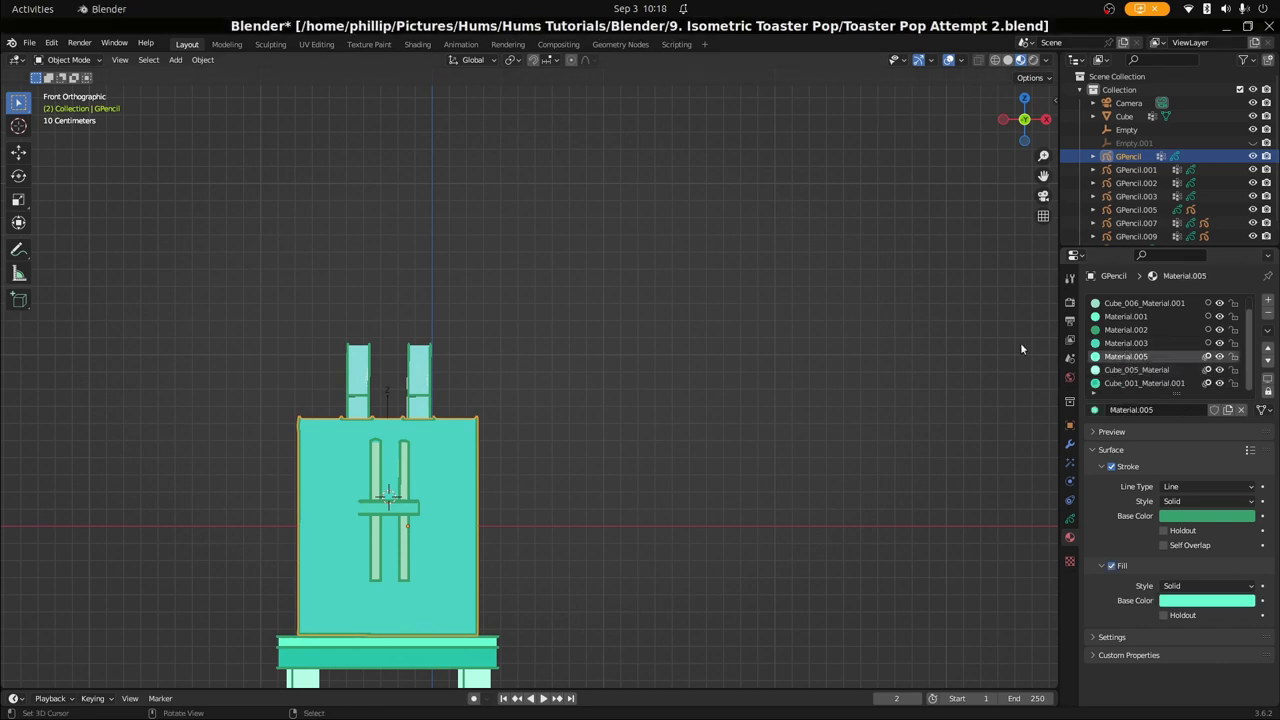
pyautogui.scroll(1, 317, 495)
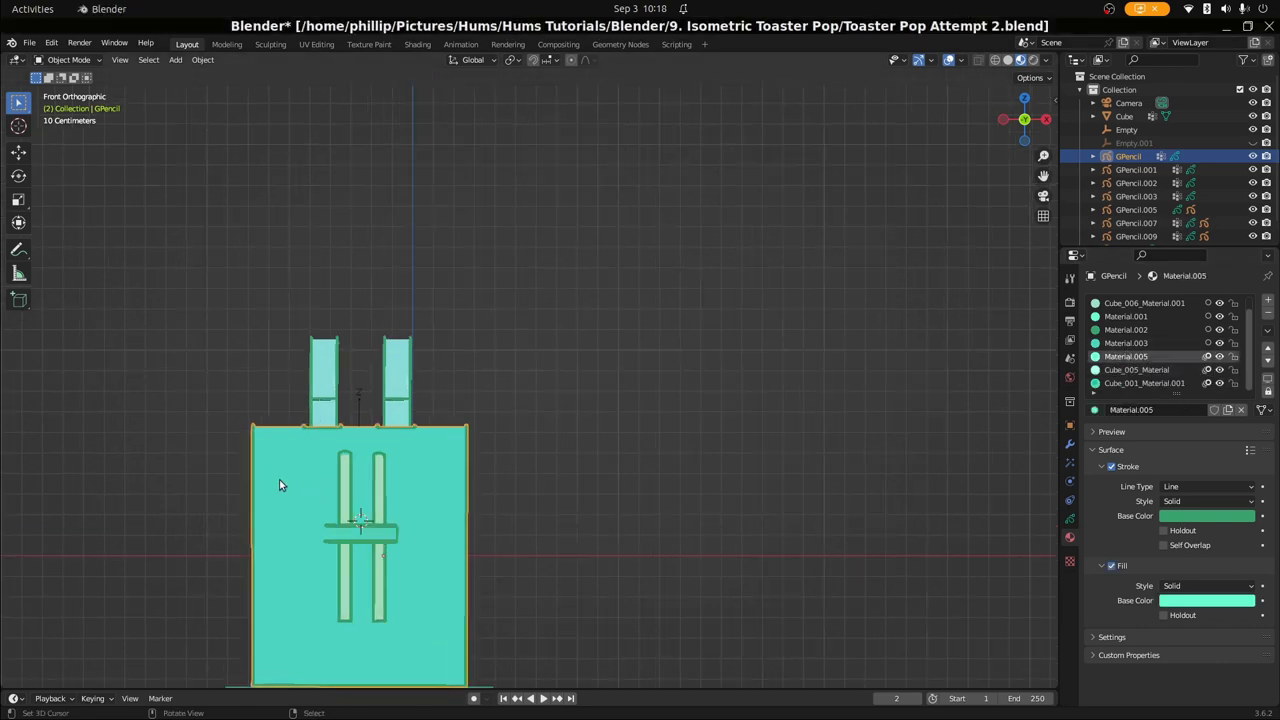
pyautogui.scroll(-1, 279, 485)
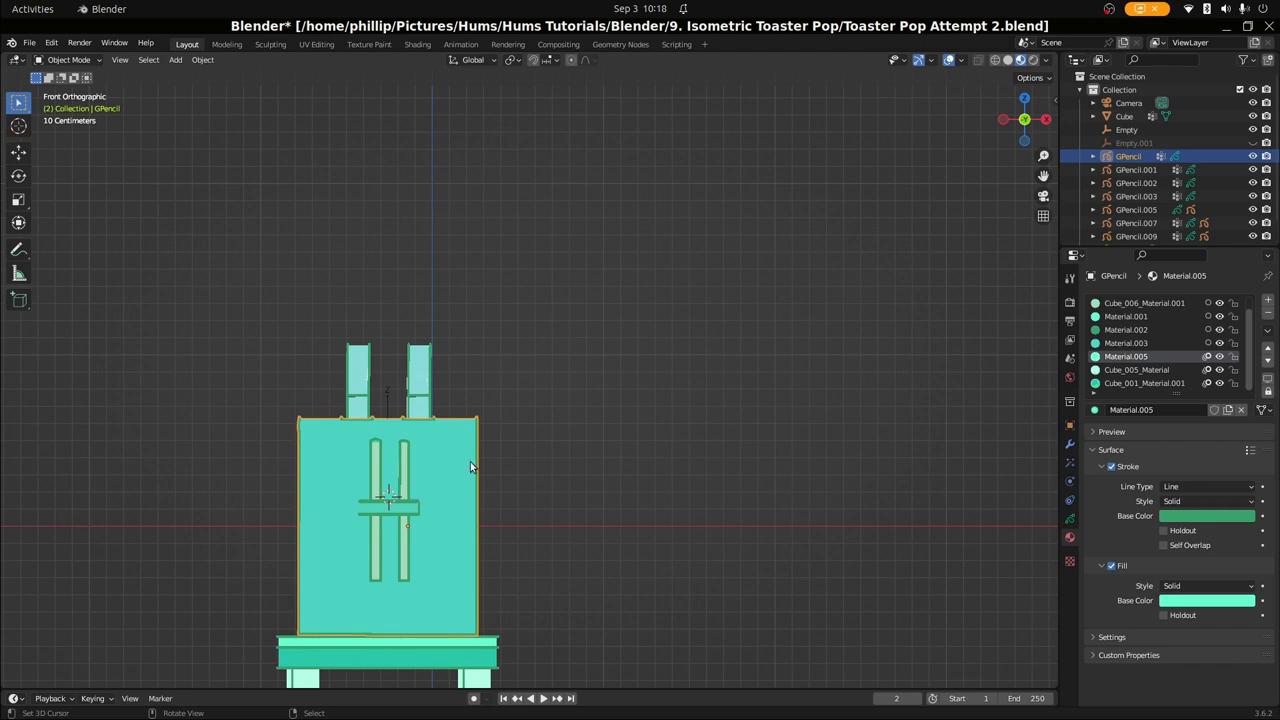
pyautogui.click(1070, 519)
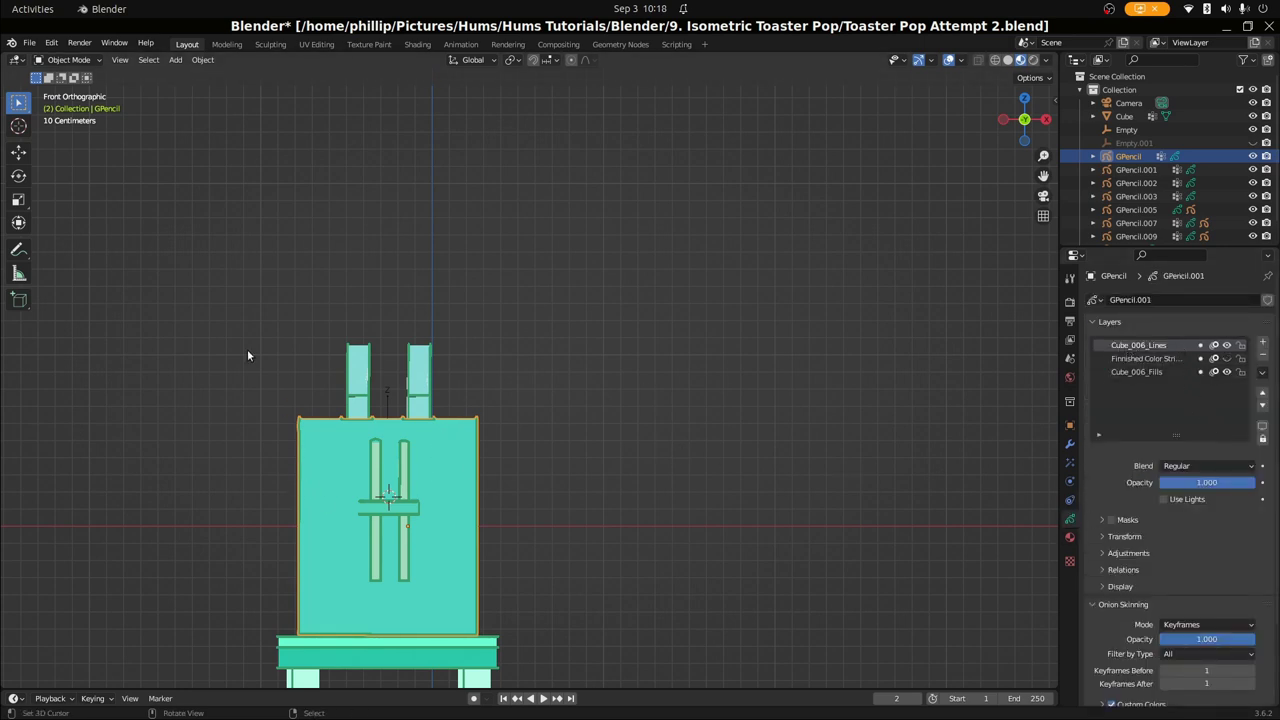
pyautogui.click(80, 60)
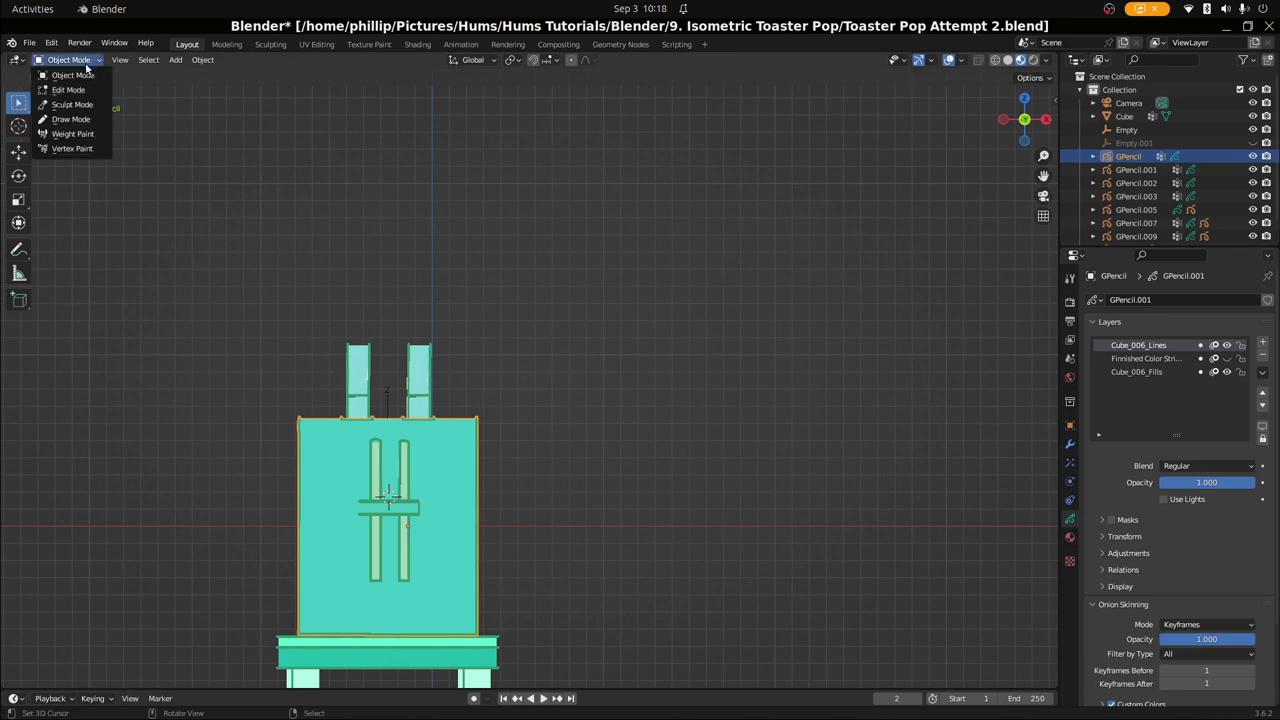
# In Draw Mode, start a Curve stroke at the panel's upper-left edge, bending it down toward the lever
pyautogui.click(83, 120)
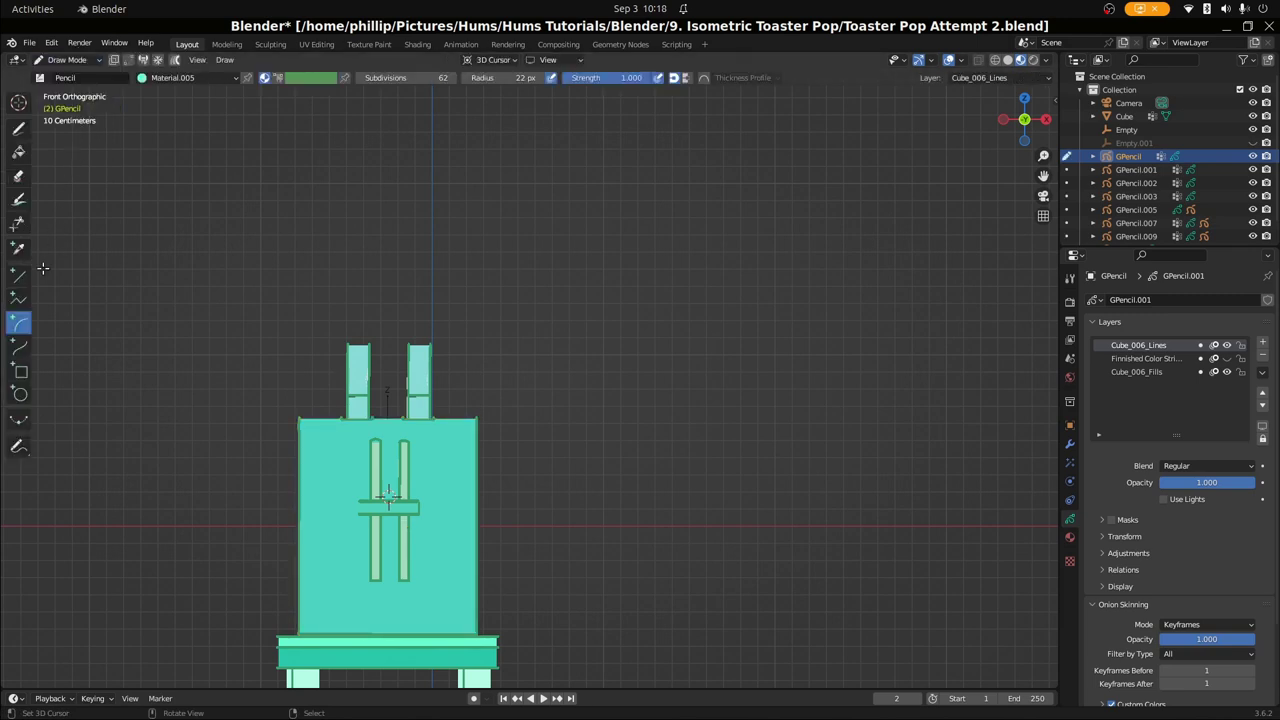
pyautogui.click(20, 347)
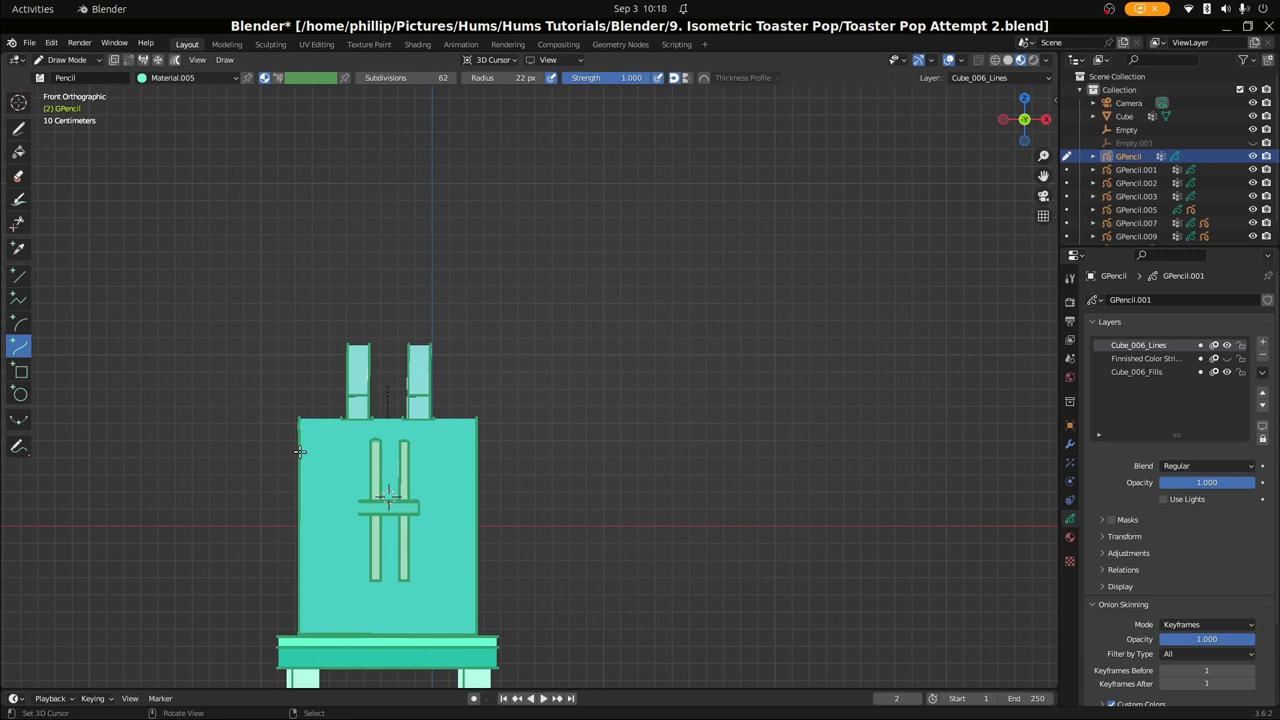
pyautogui.moveTo(300, 452)
pyautogui.mouseDown()
pyautogui.moveTo(373, 499)
pyautogui.moveTo(299, 480)
pyautogui.mouseUp()
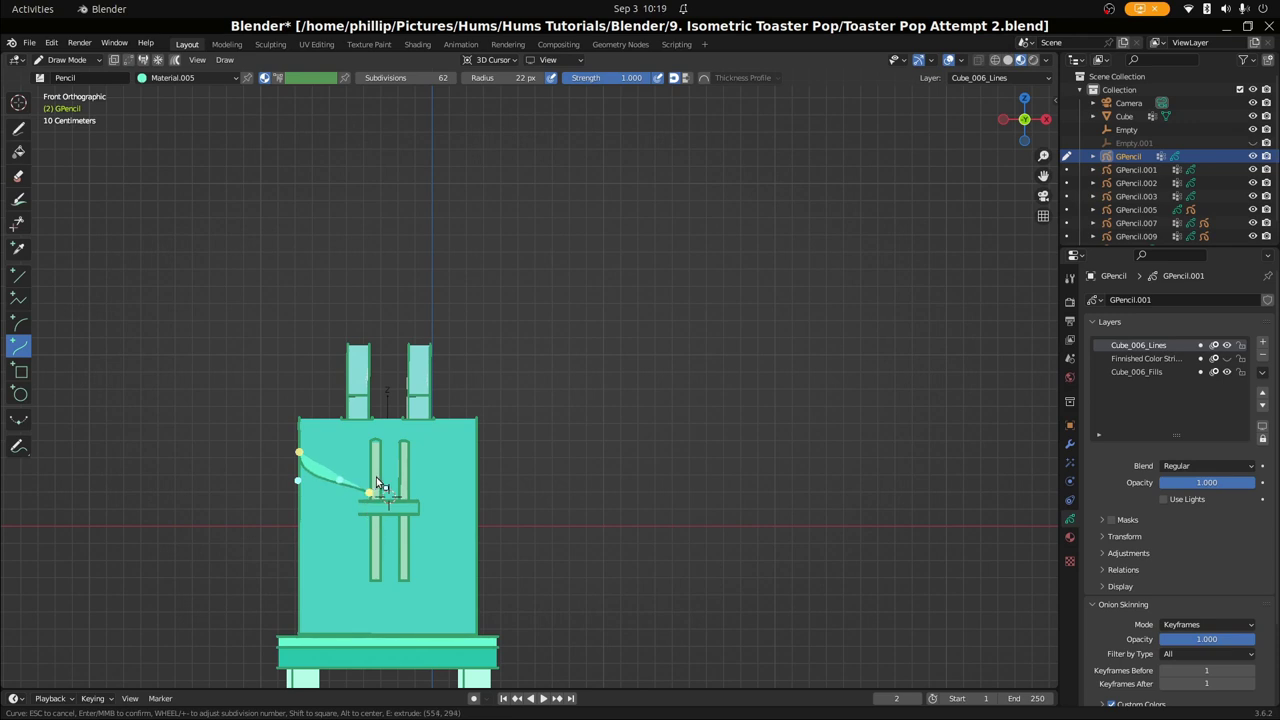
pyautogui.press('e')
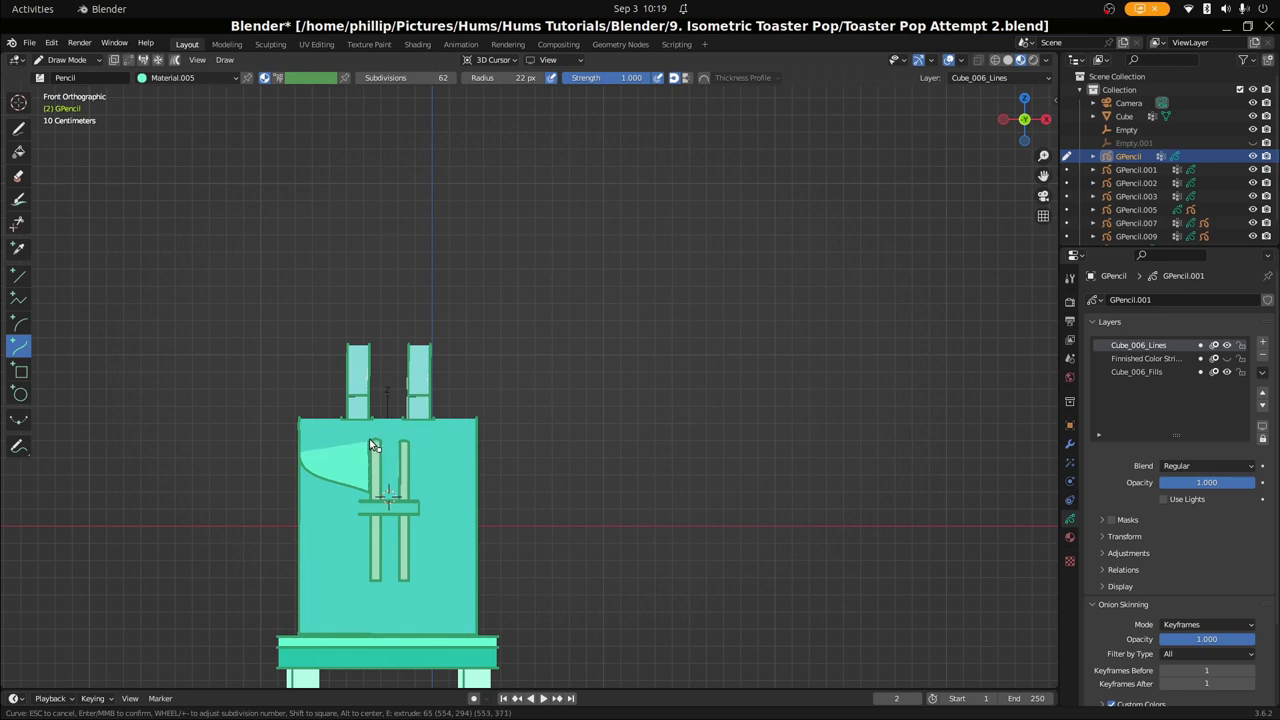
pyautogui.click(372, 445)
pyautogui.moveTo(367, 444); pyautogui.dragTo(372, 540)
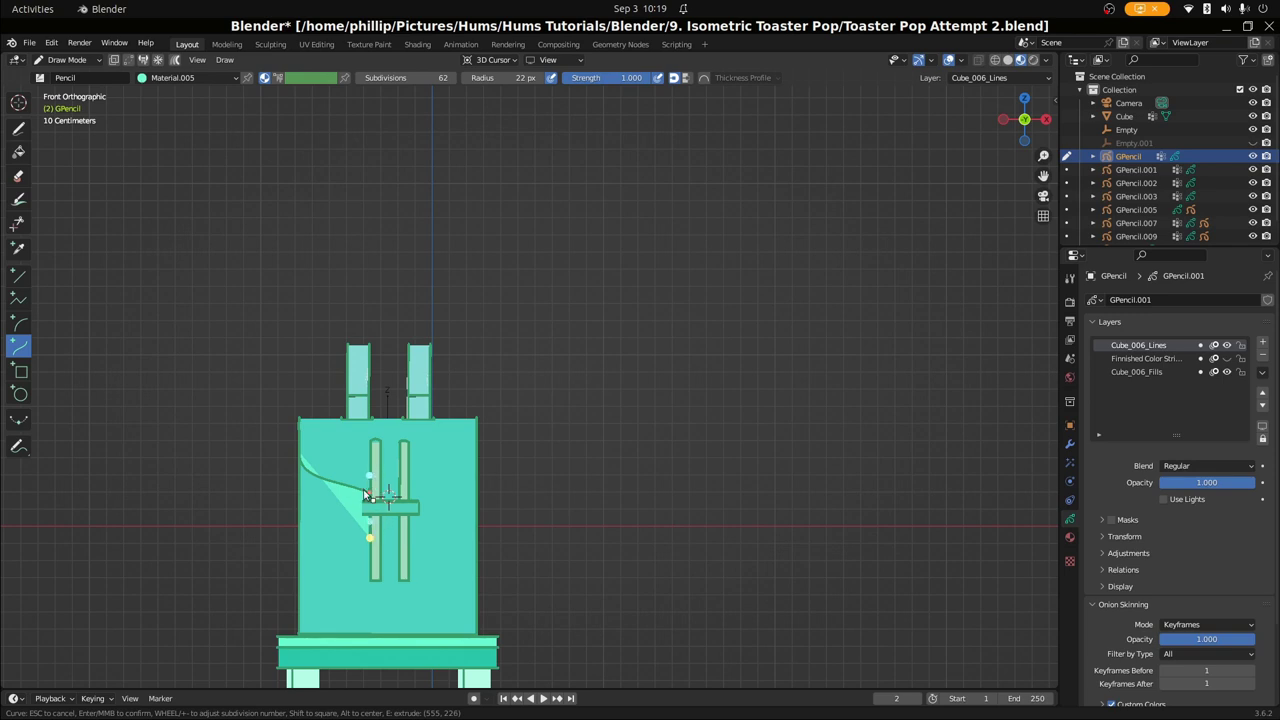
pyautogui.moveTo(367, 473); pyautogui.dragTo(370, 511)
pyautogui.moveTo(369, 508); pyautogui.dragTo(372, 584)
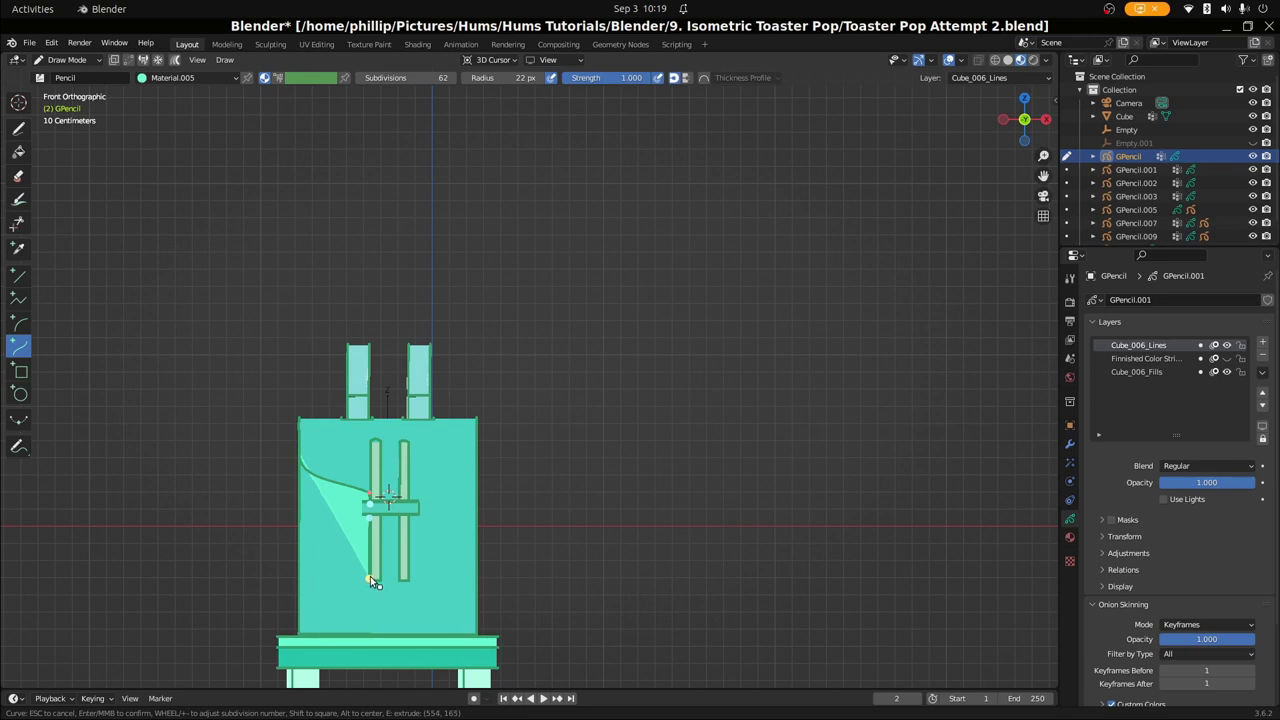
# Extrude curve segments down the right side, along the base and up the left edge, closing the shape
pyautogui.press('e')
pyautogui.press('e')
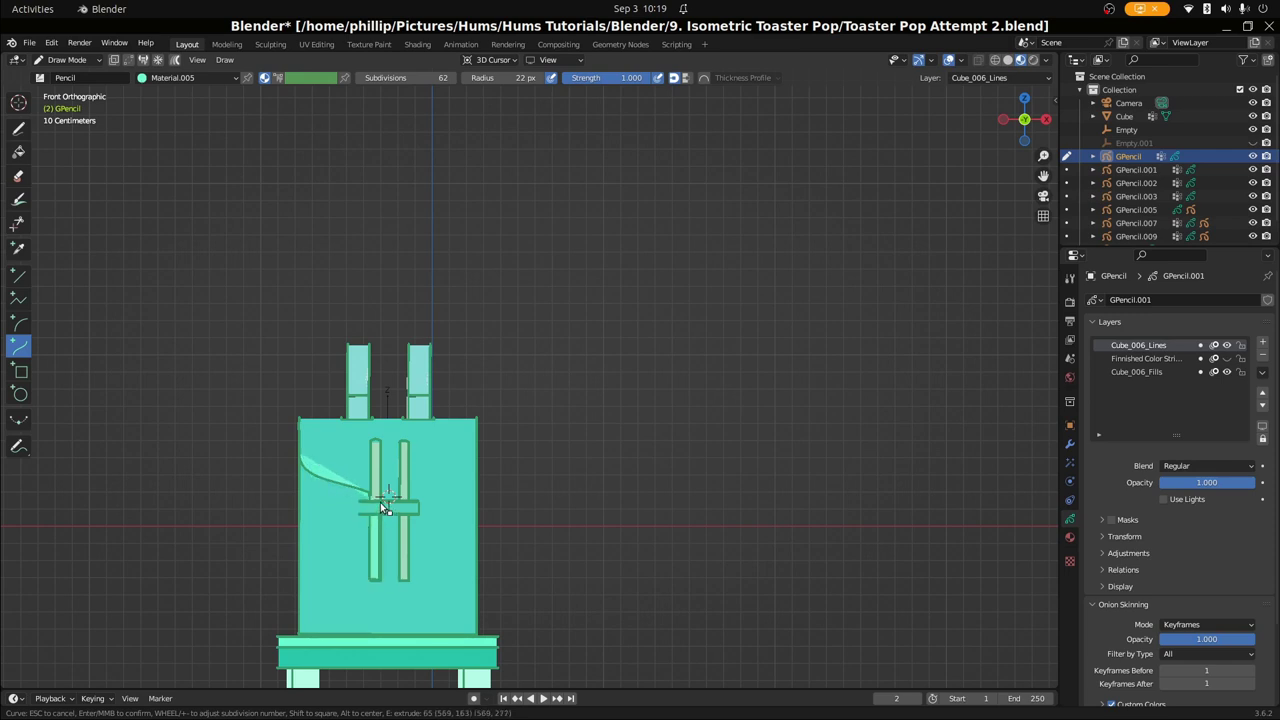
pyautogui.press('e')
pyautogui.press('e')
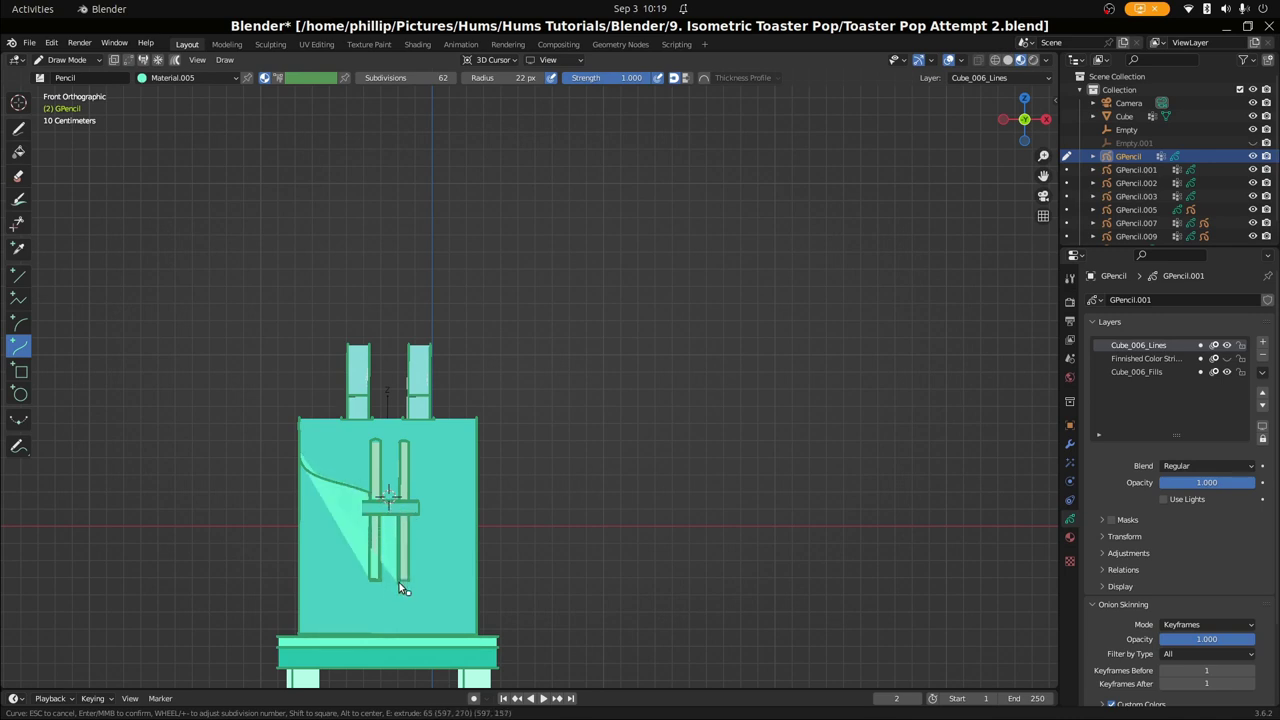
pyautogui.press('e')
pyautogui.press('e')
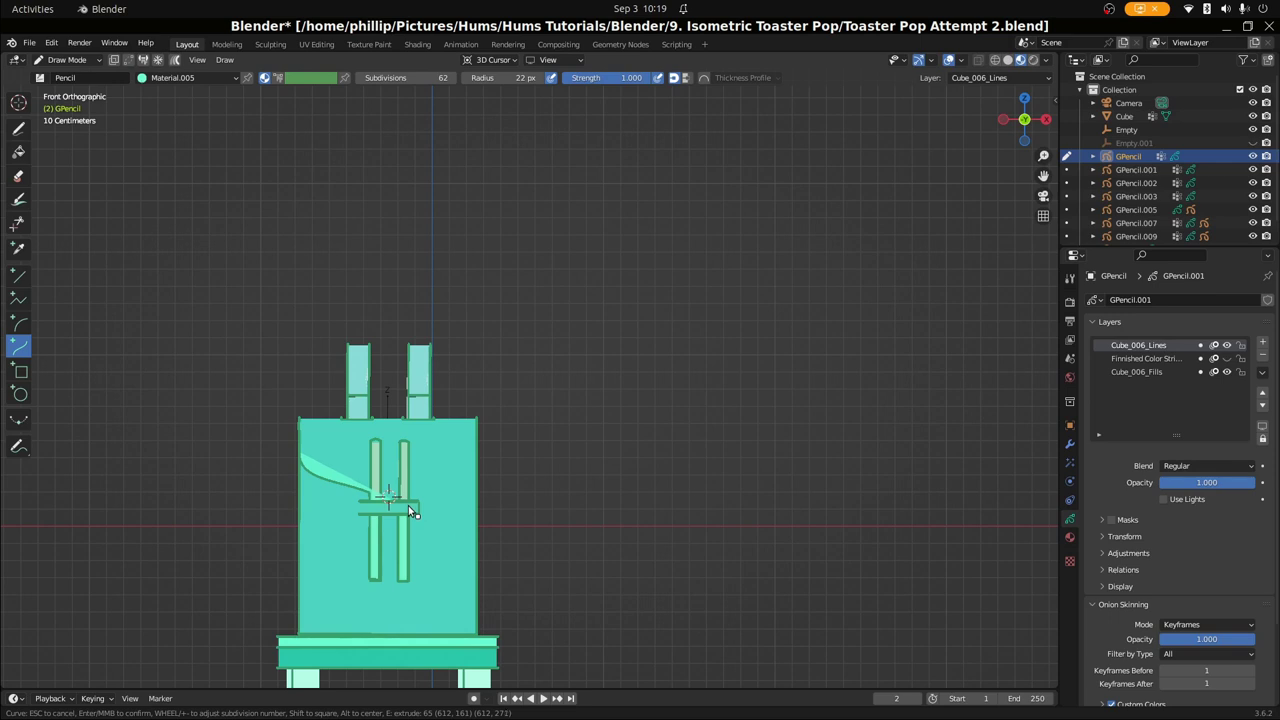
pyautogui.press('e')
pyautogui.click(476, 579)
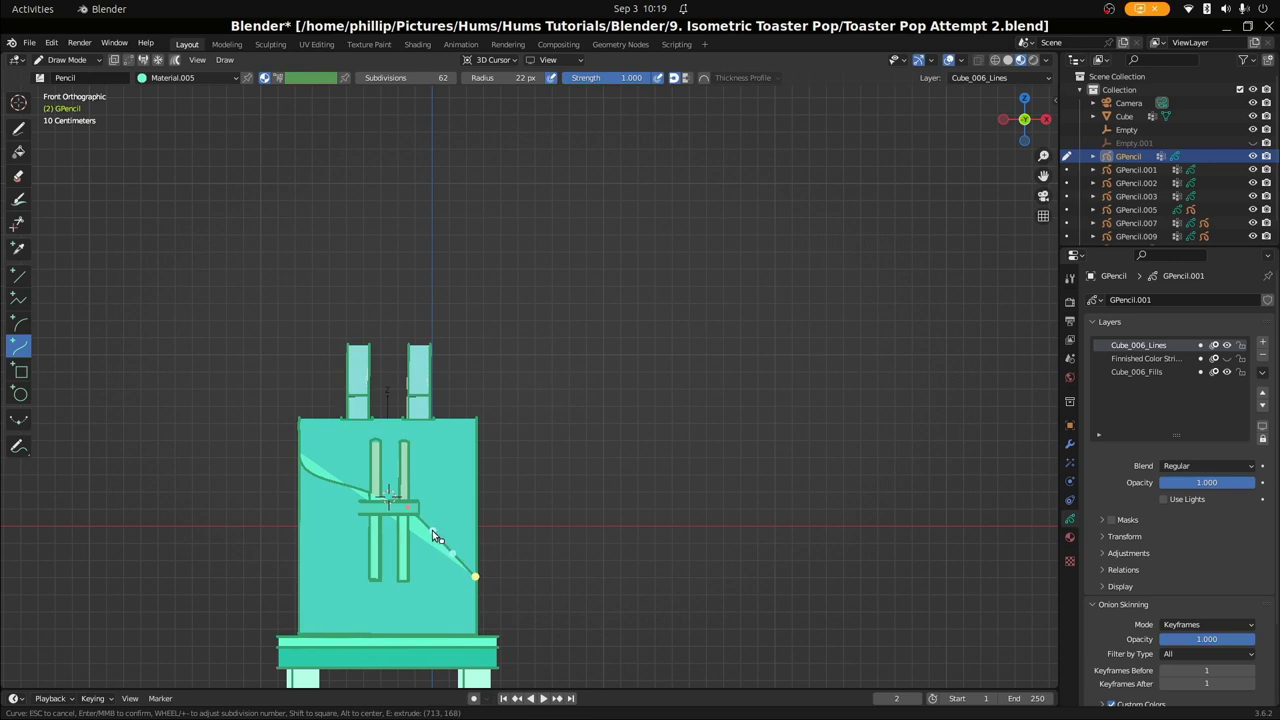
pyautogui.moveTo(433, 532)
pyautogui.mouseDown()
pyautogui.moveTo(458, 566)
pyautogui.moveTo(443, 578)
pyautogui.mouseUp()
pyautogui.press('e')
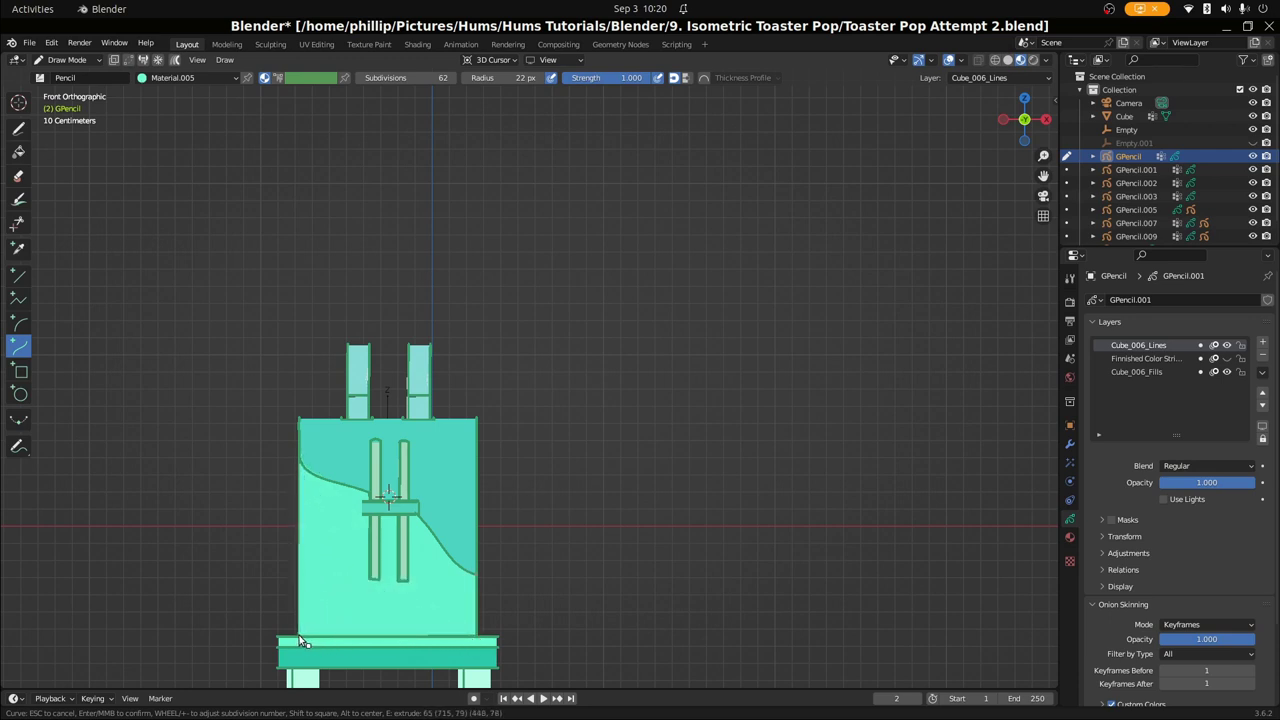
pyautogui.press('e')
pyautogui.click(299, 458)
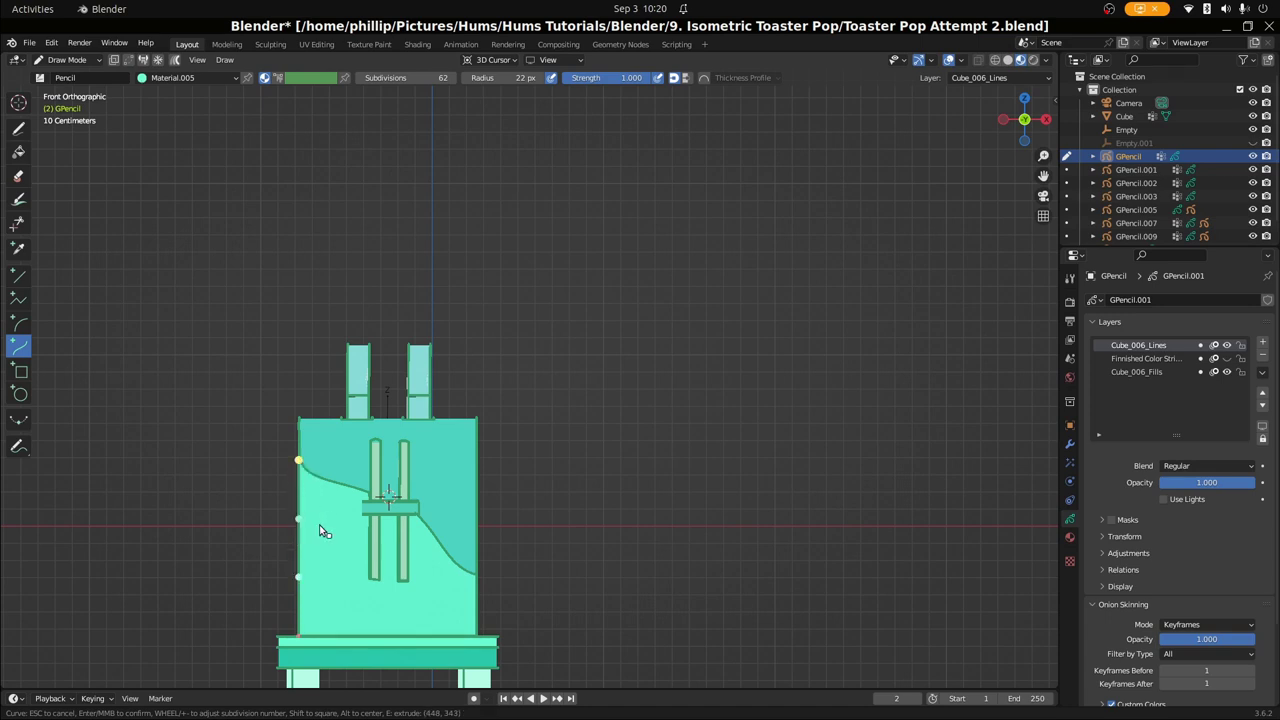
pyautogui.press('Return')
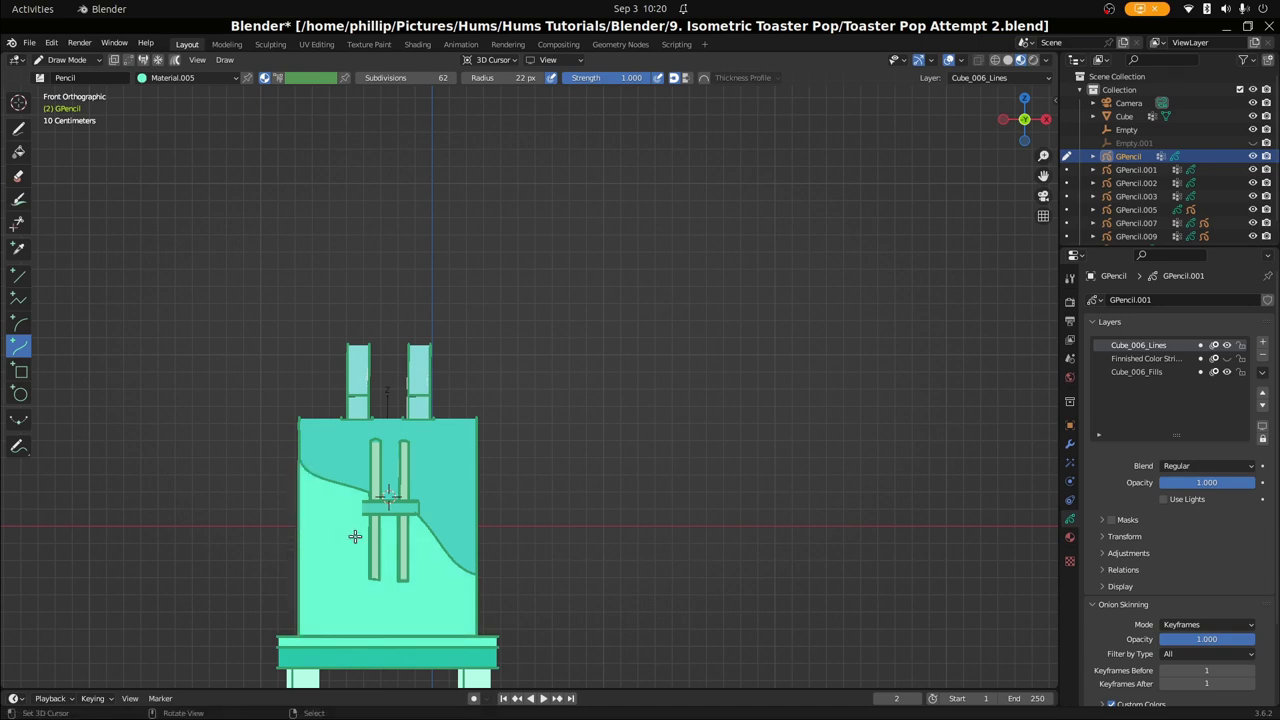
# Check the fill through the camera and from an orbited angle, then switch to Object Mode
pyautogui.scroll(2, 380, 531)
pyautogui.scroll(-1, 380, 531)
pyautogui.keyDown('shift'); pyautogui.moveTo(390, 530); pyautogui.dragTo(423, 509, button='middle'); pyautogui.keyUp('shift')
pyautogui.scroll(4, 417, 551)
pyautogui.scroll(-3, 417, 550)
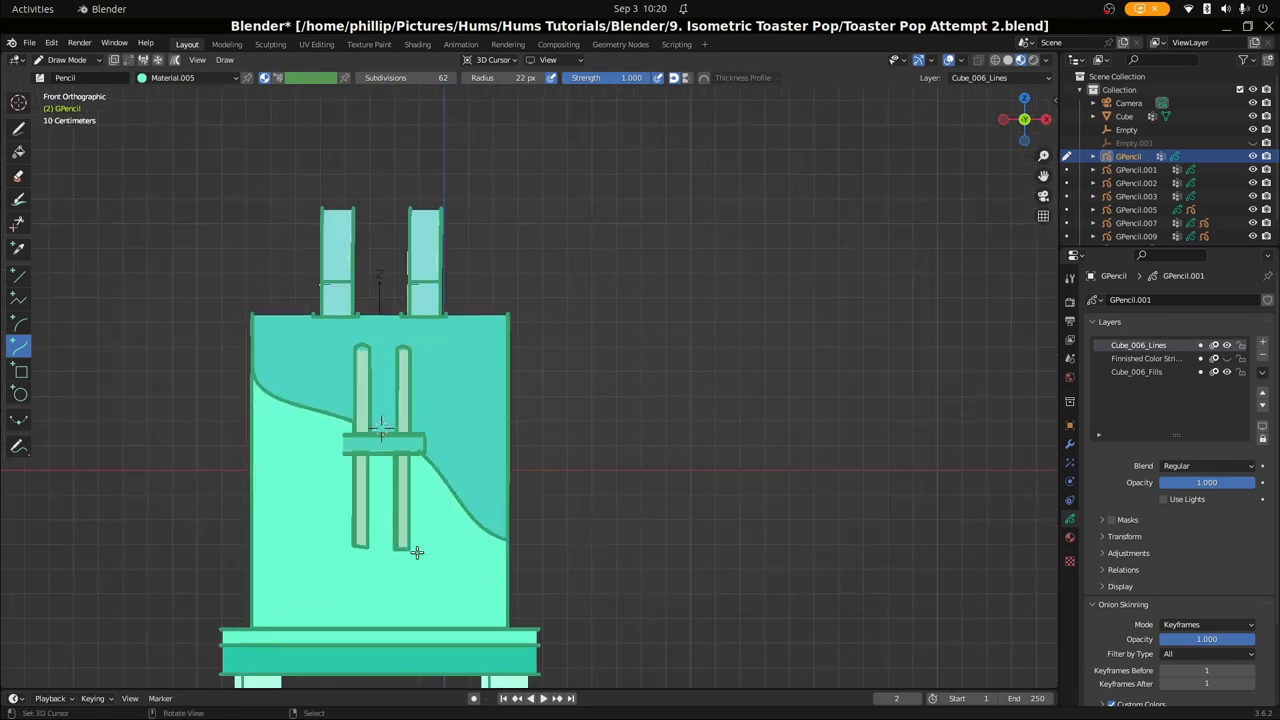
pyautogui.press('KP_0')
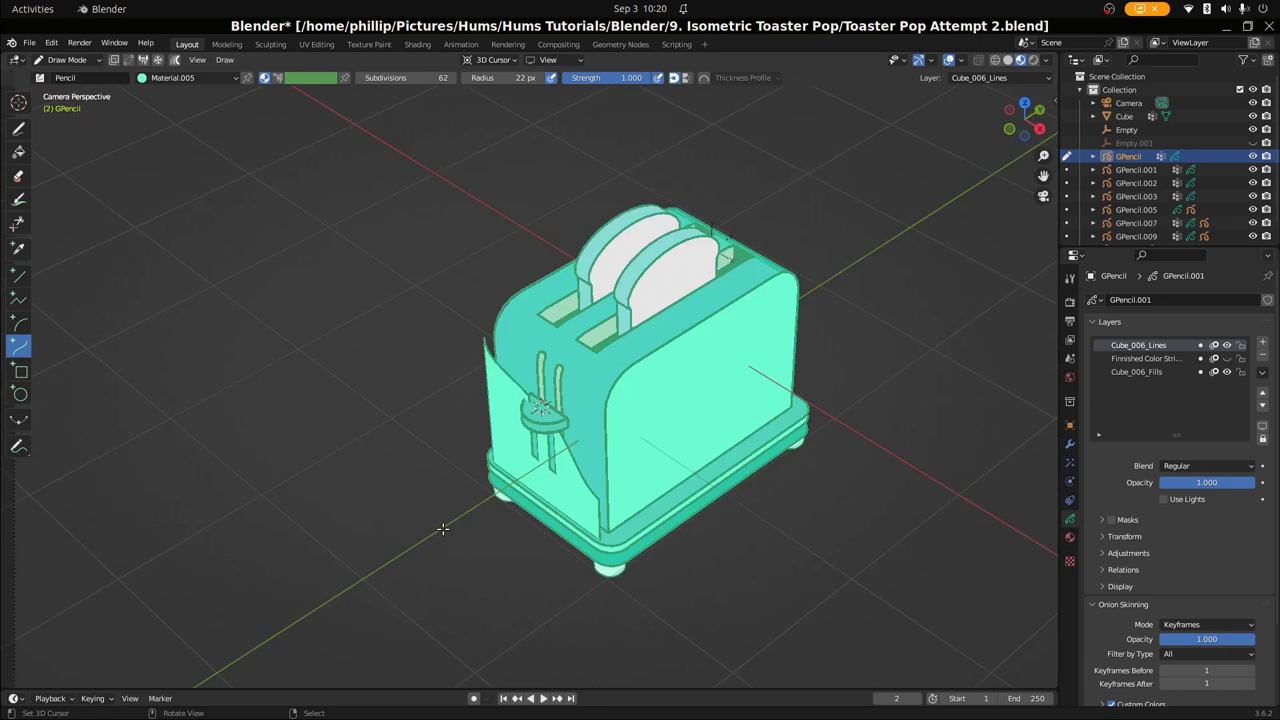
pyautogui.scroll(2, 495, 527)
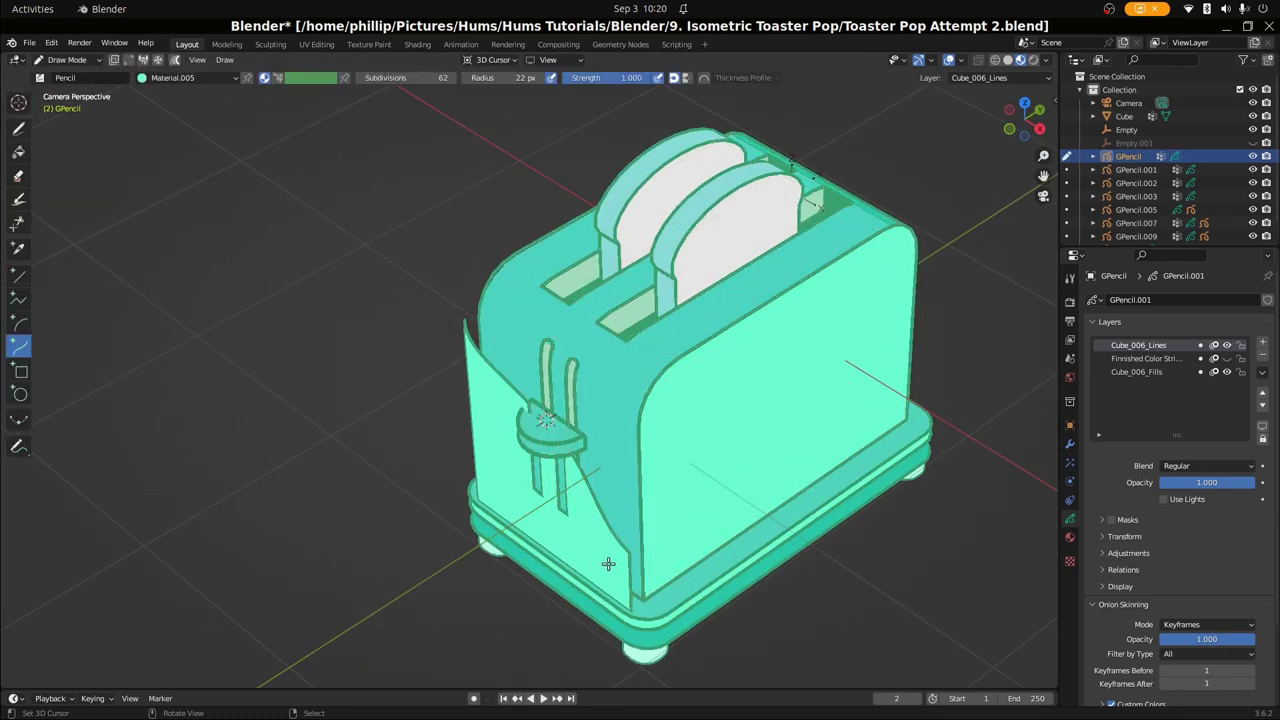
pyautogui.moveTo(624, 570); pyautogui.dragTo(521, 480, button='middle')
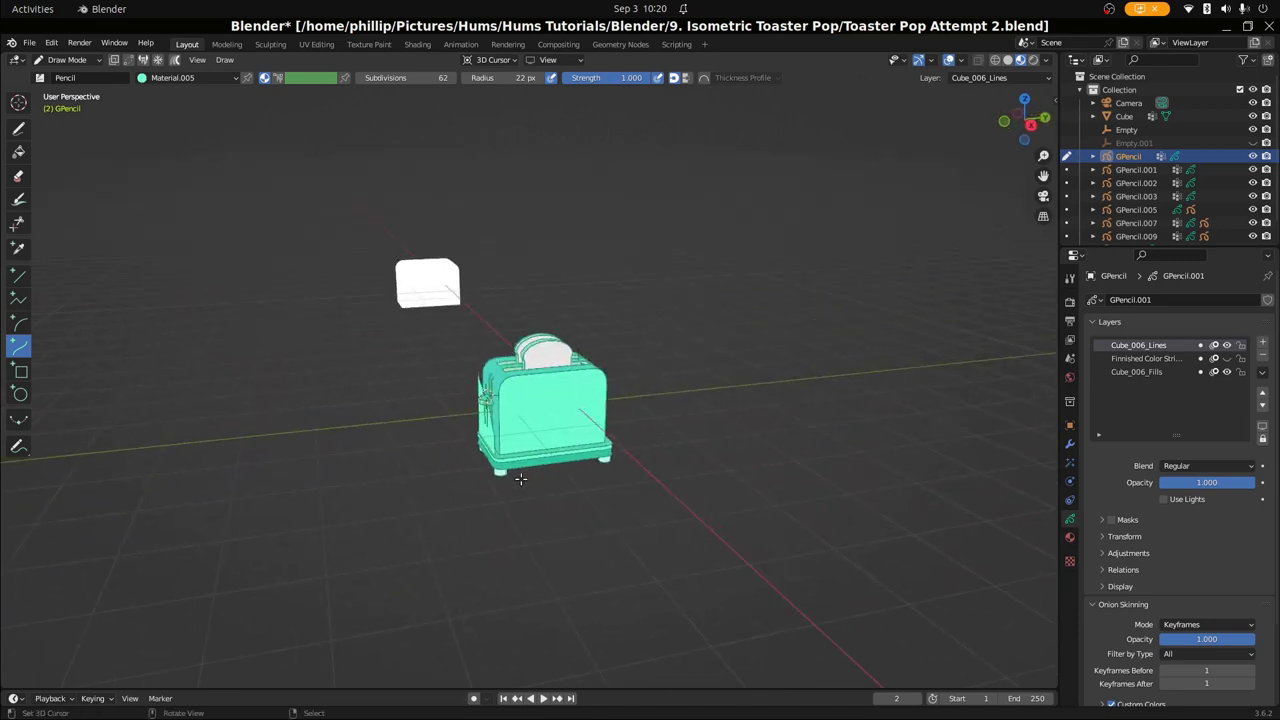
pyautogui.scroll(3, 500, 440)
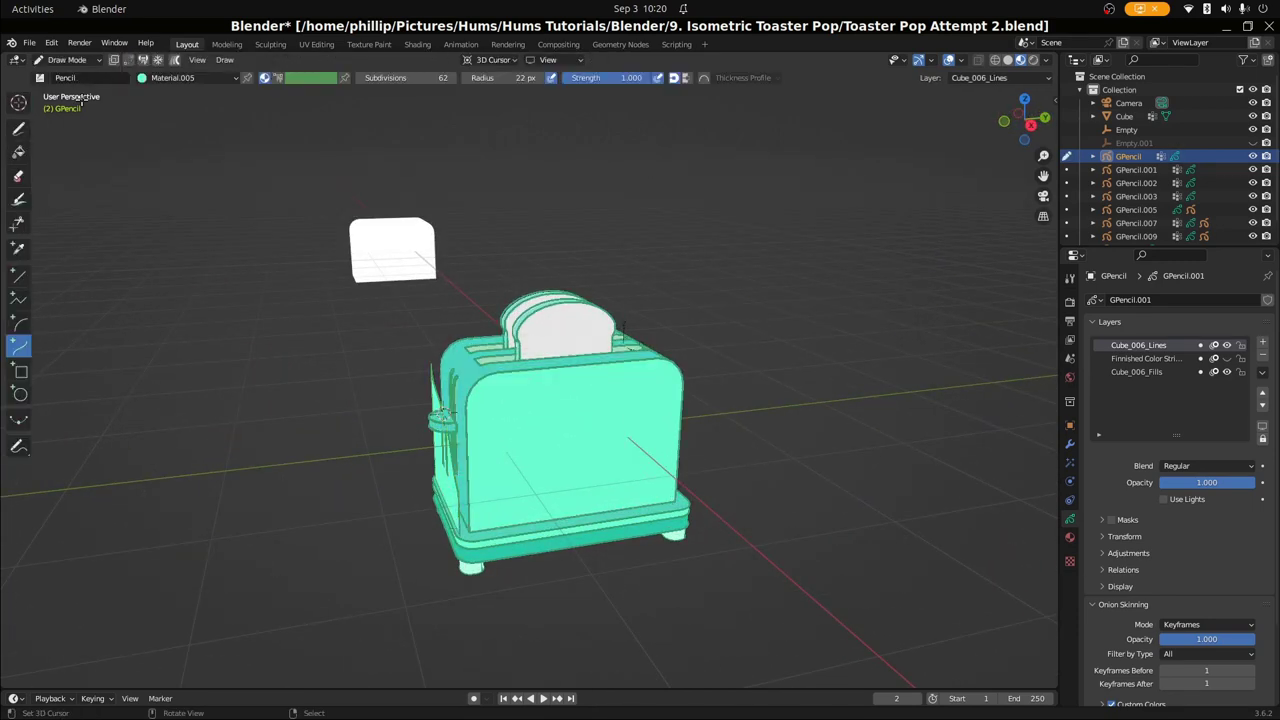
pyautogui.click(67, 60)
pyautogui.click(65, 76)
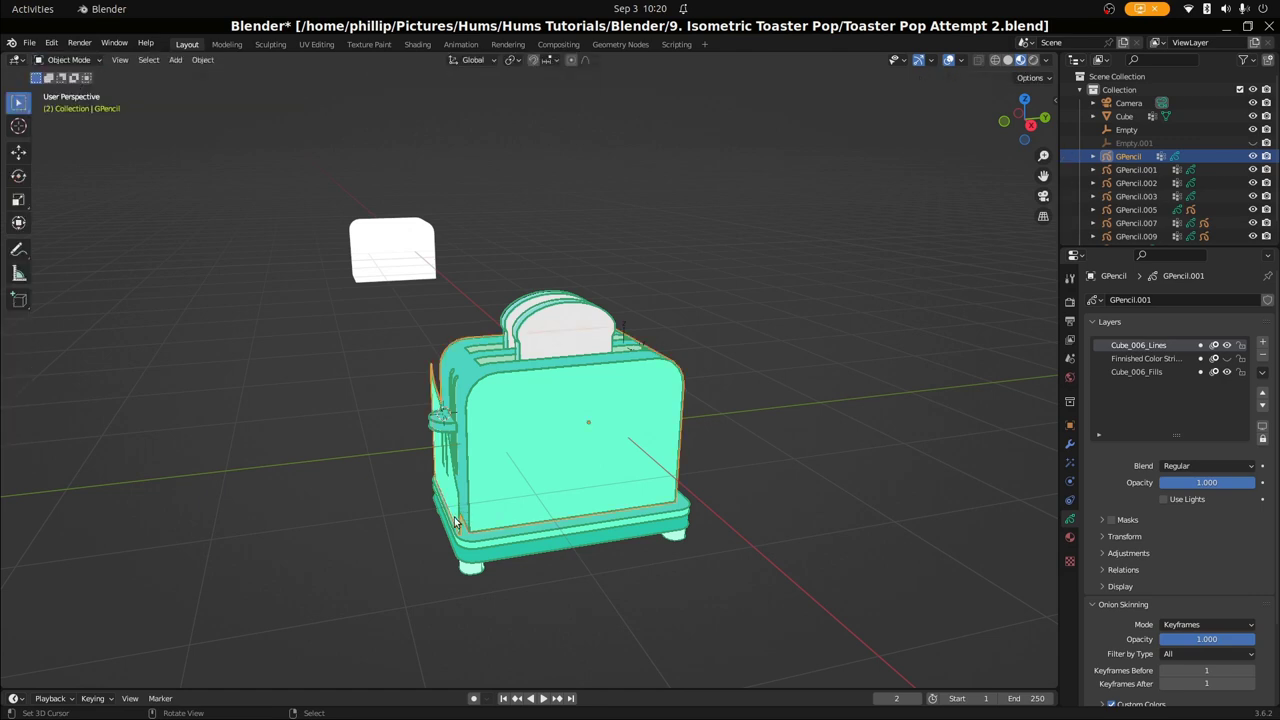
# In Edit Mode, move the highlight strokes 0.073534 m along global Y and check from the camera
pyautogui.press('Tab')
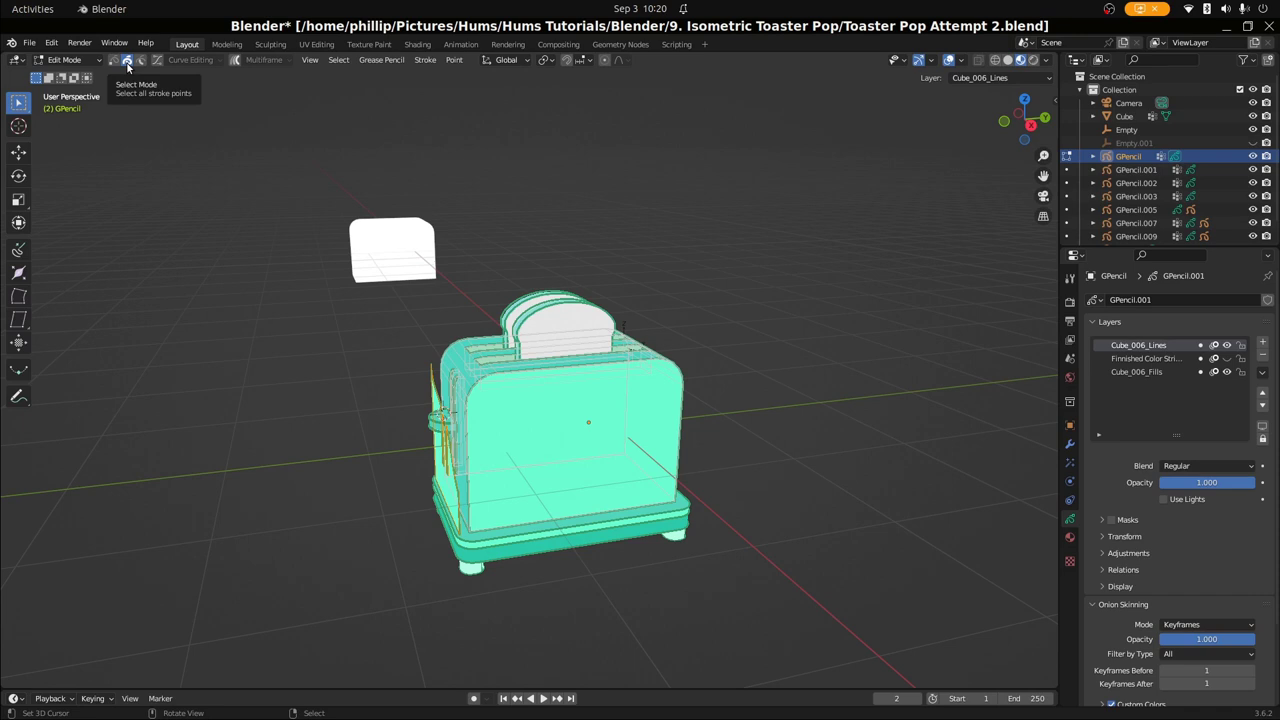
pyautogui.scroll(2, 439, 547)
pyautogui.press('g')
pyautogui.press('z')
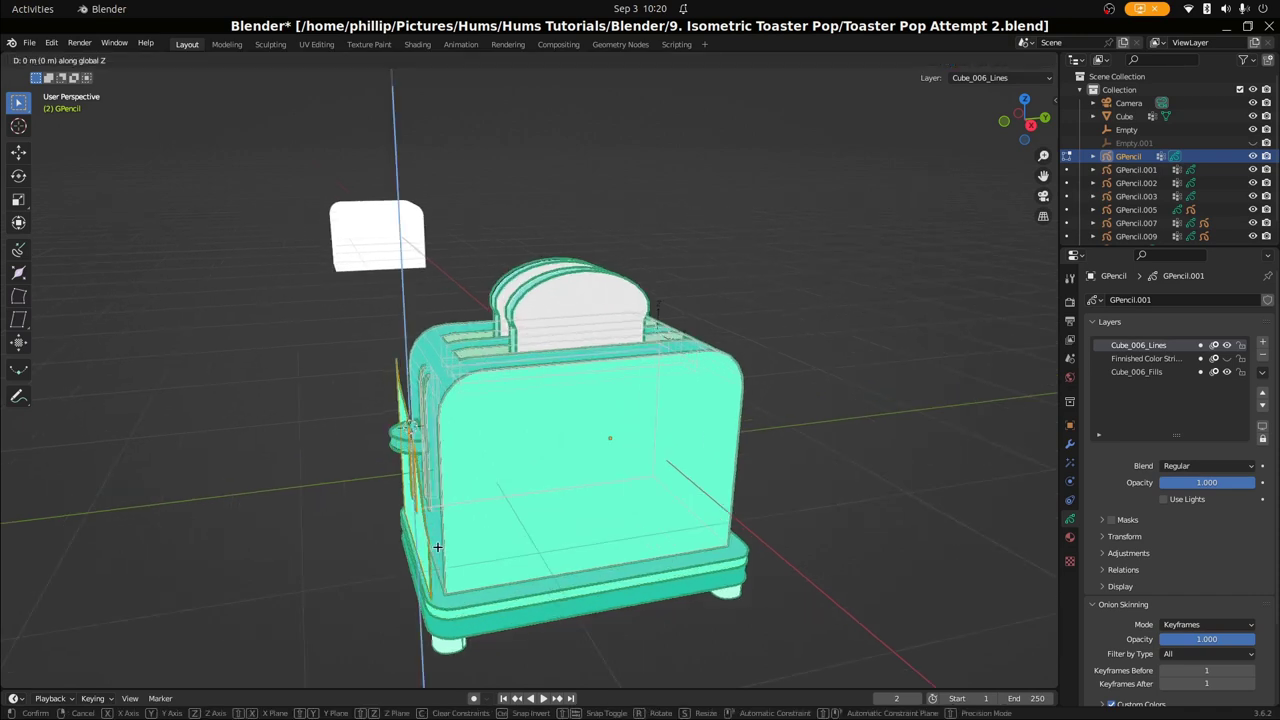
pyautogui.press('y')
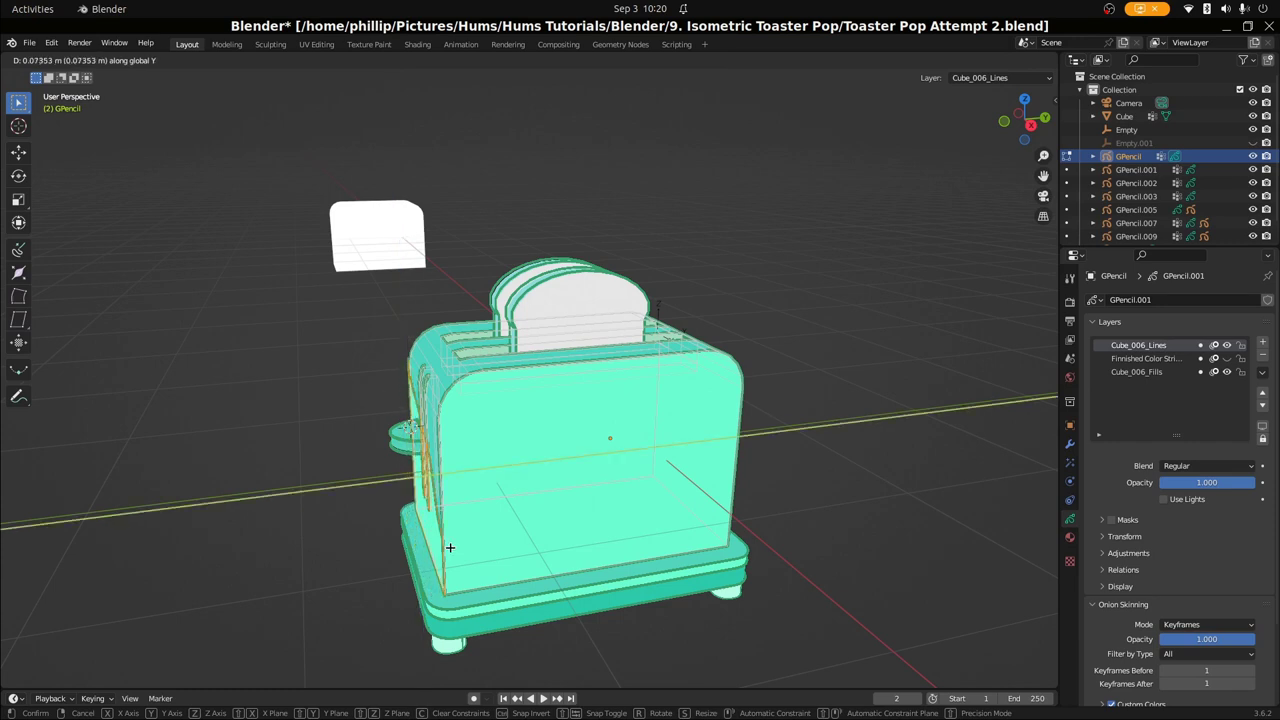
pyautogui.click(554, 565)
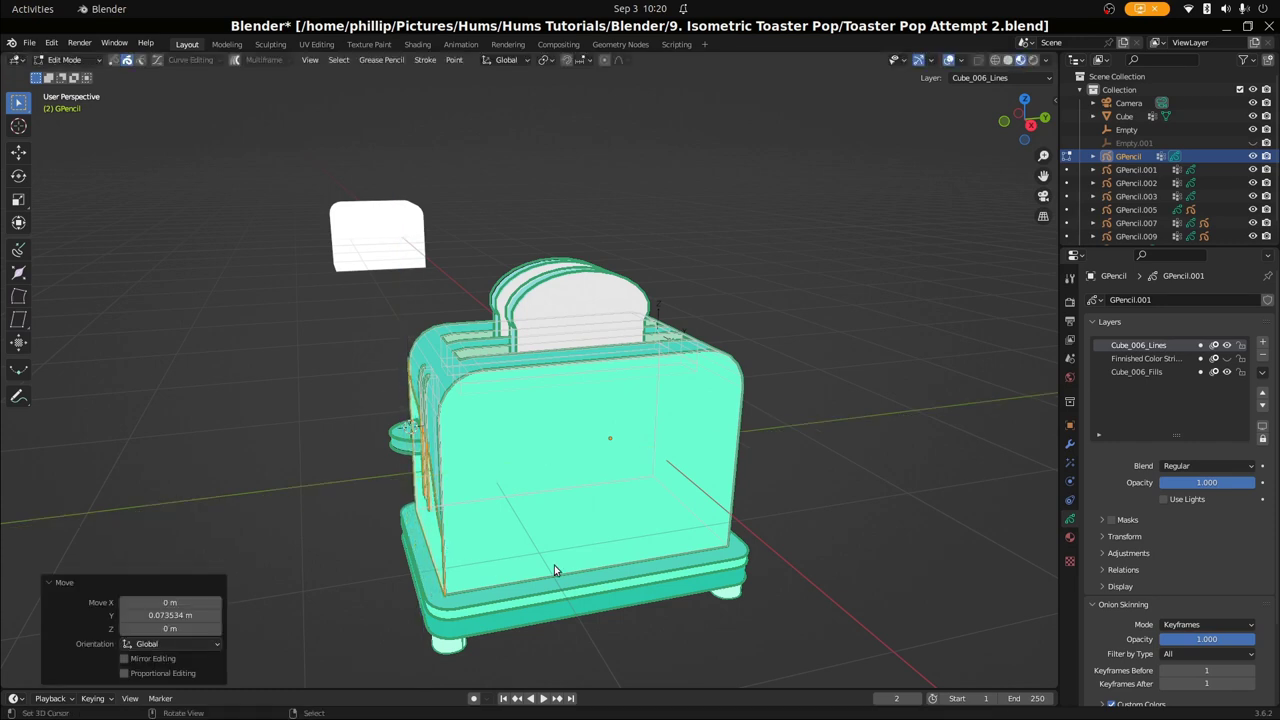
pyautogui.press('KP_0')
pyautogui.press('KP_0')
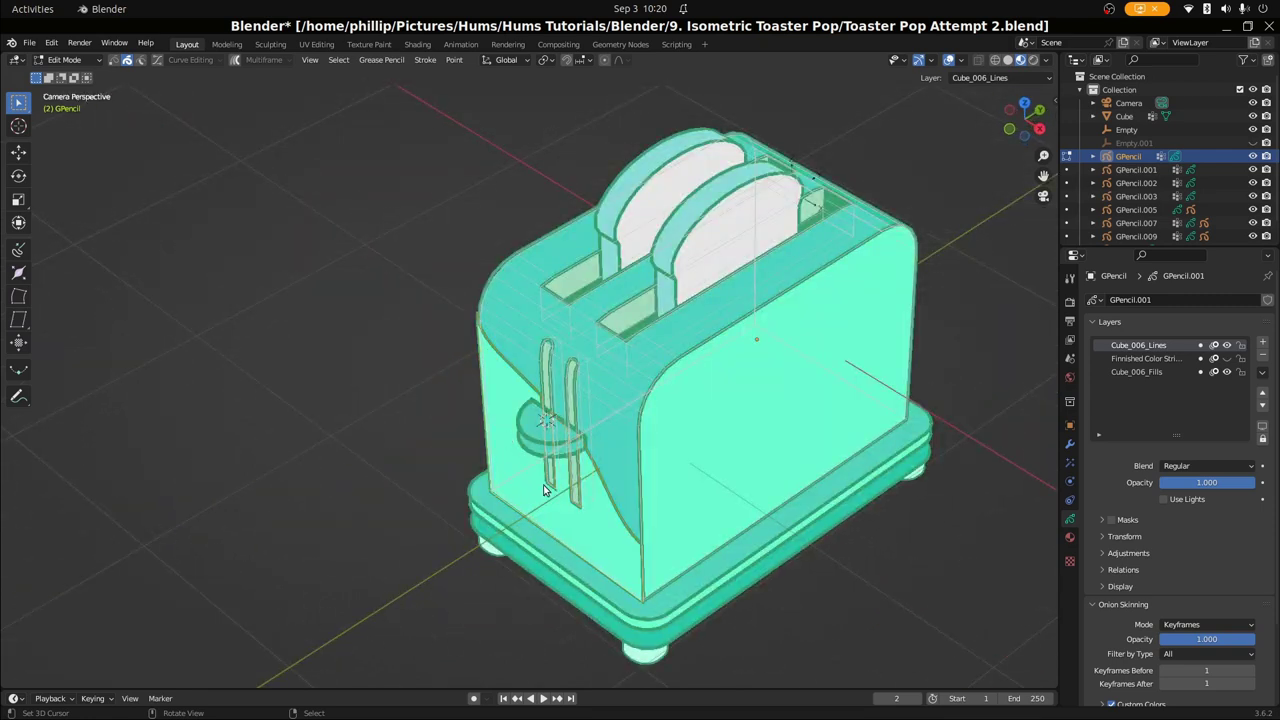
pyautogui.press('KP_0')
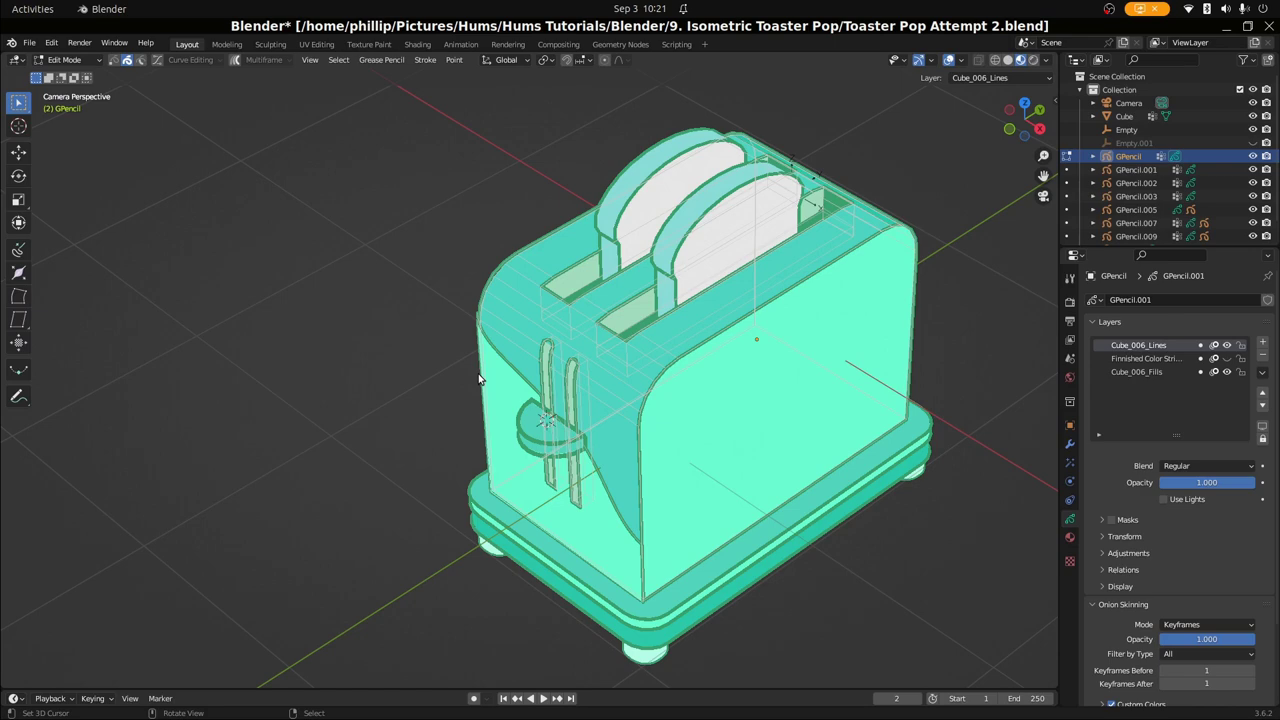
# Inspect the toaster from the front view, at an angle and through the camera
pyautogui.press('KP_1')
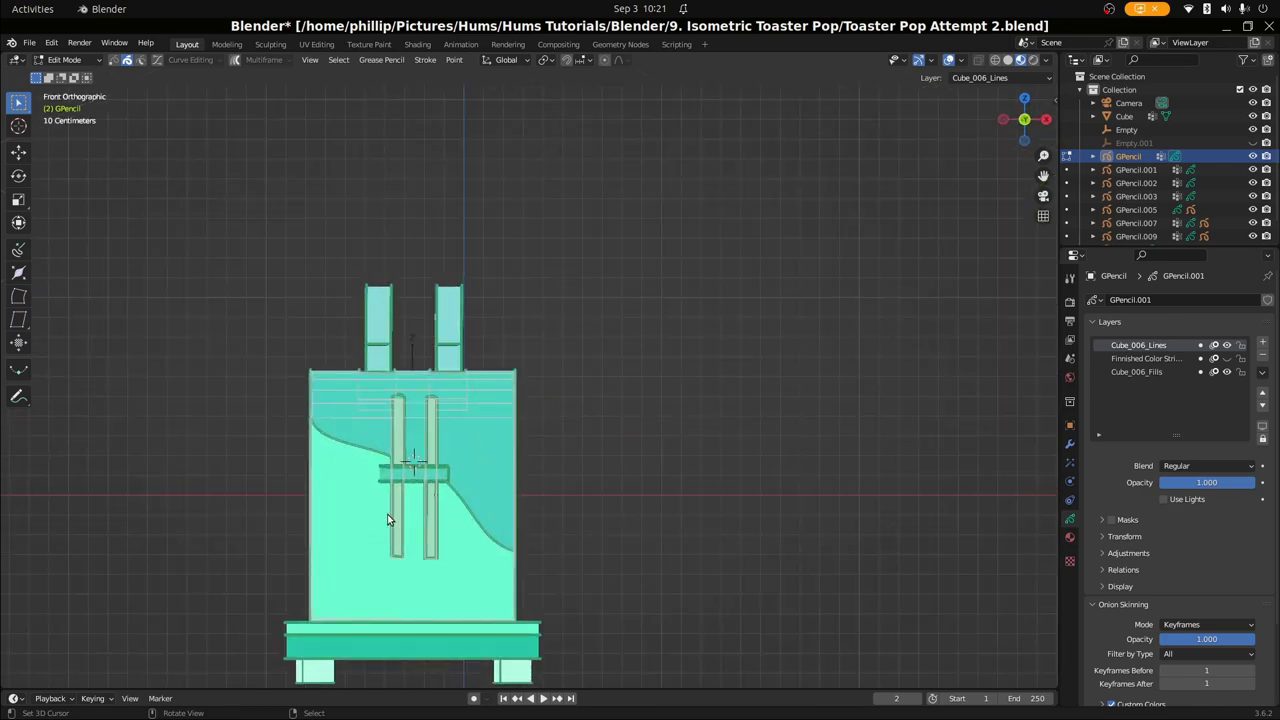
pyautogui.scroll(-1, 388, 519)
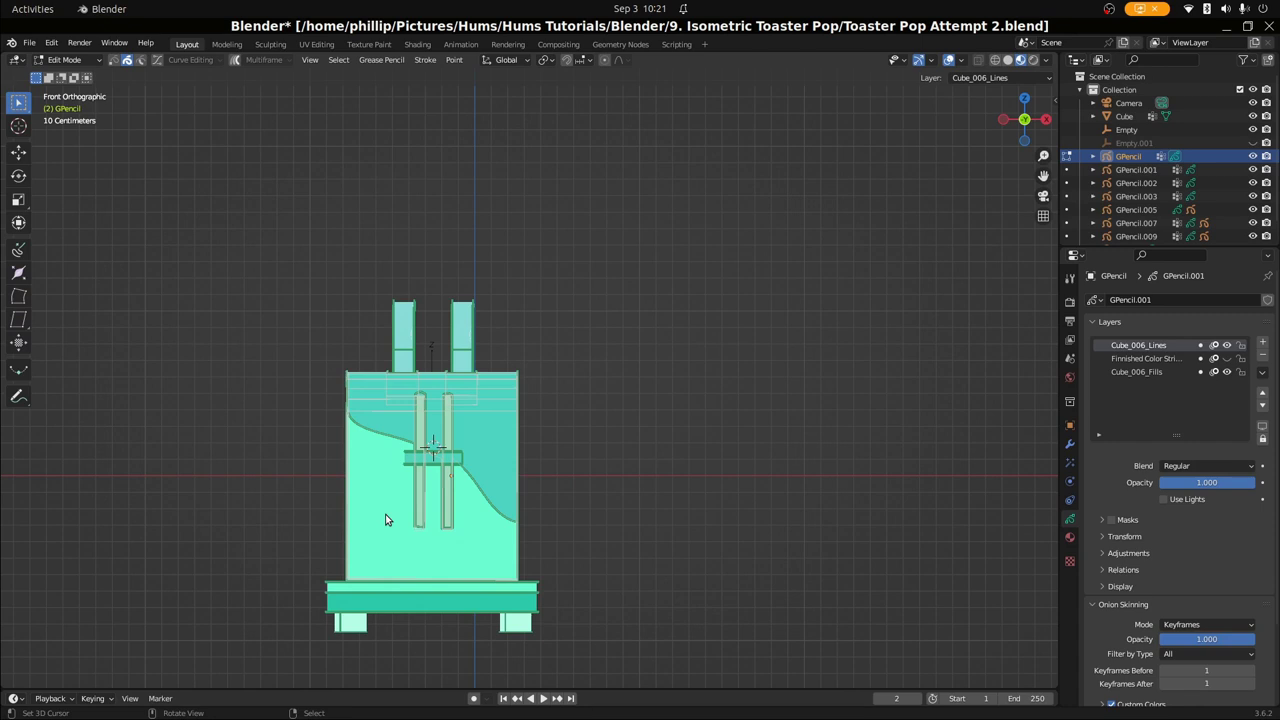
pyautogui.moveTo(387, 514)
pyautogui.mouseDown(button='middle')
pyautogui.moveTo(317, 514)
pyautogui.moveTo(380, 515)
pyautogui.mouseUp(button='middle')
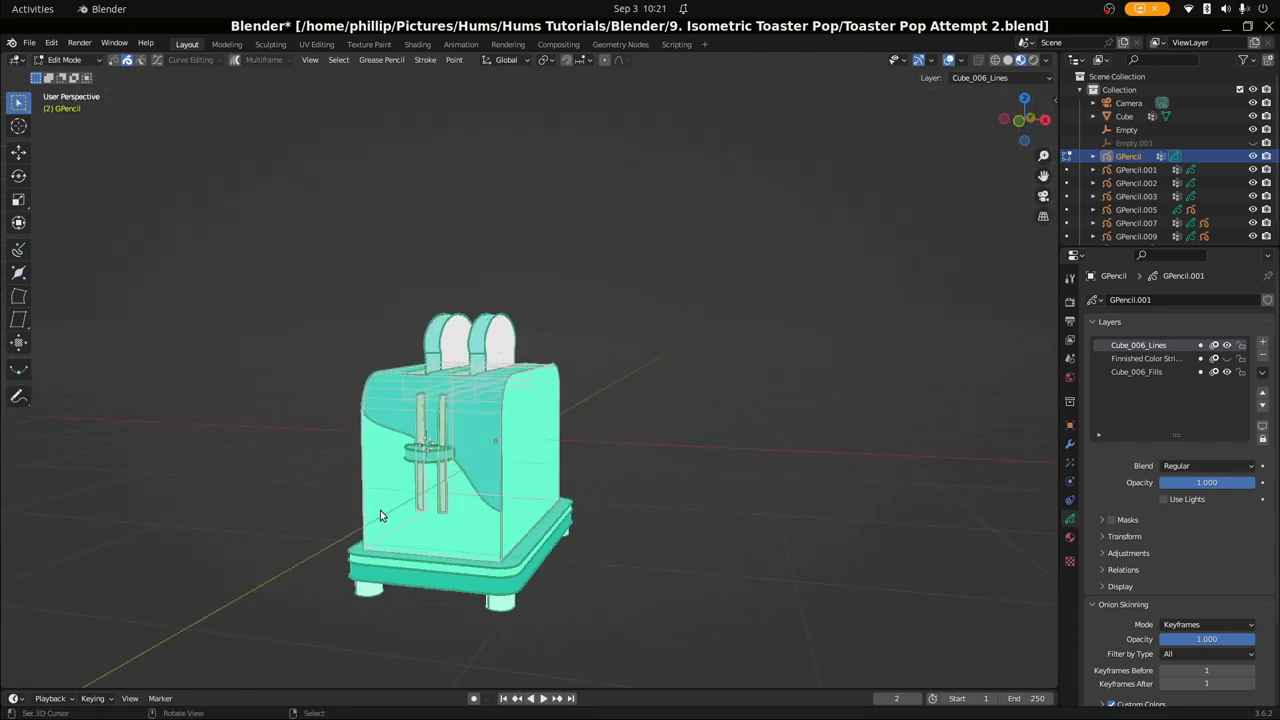
pyautogui.press('KP_1')
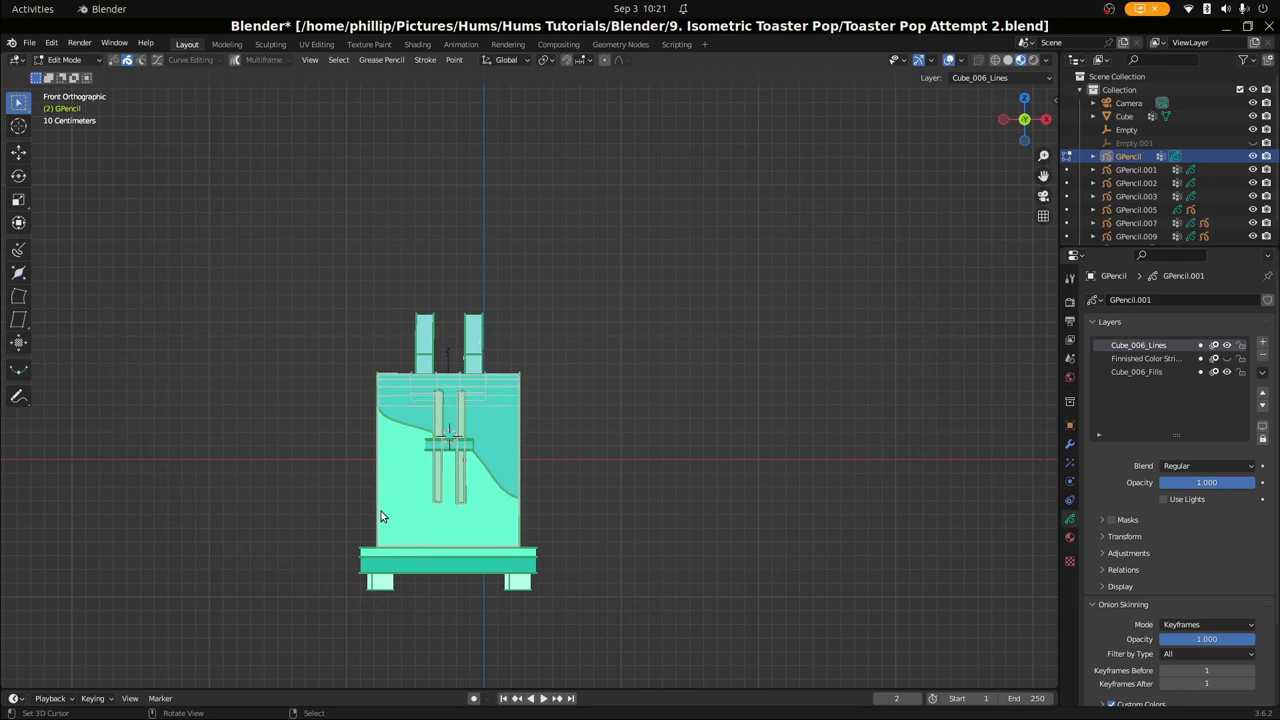
pyautogui.scroll(2, 381, 511)
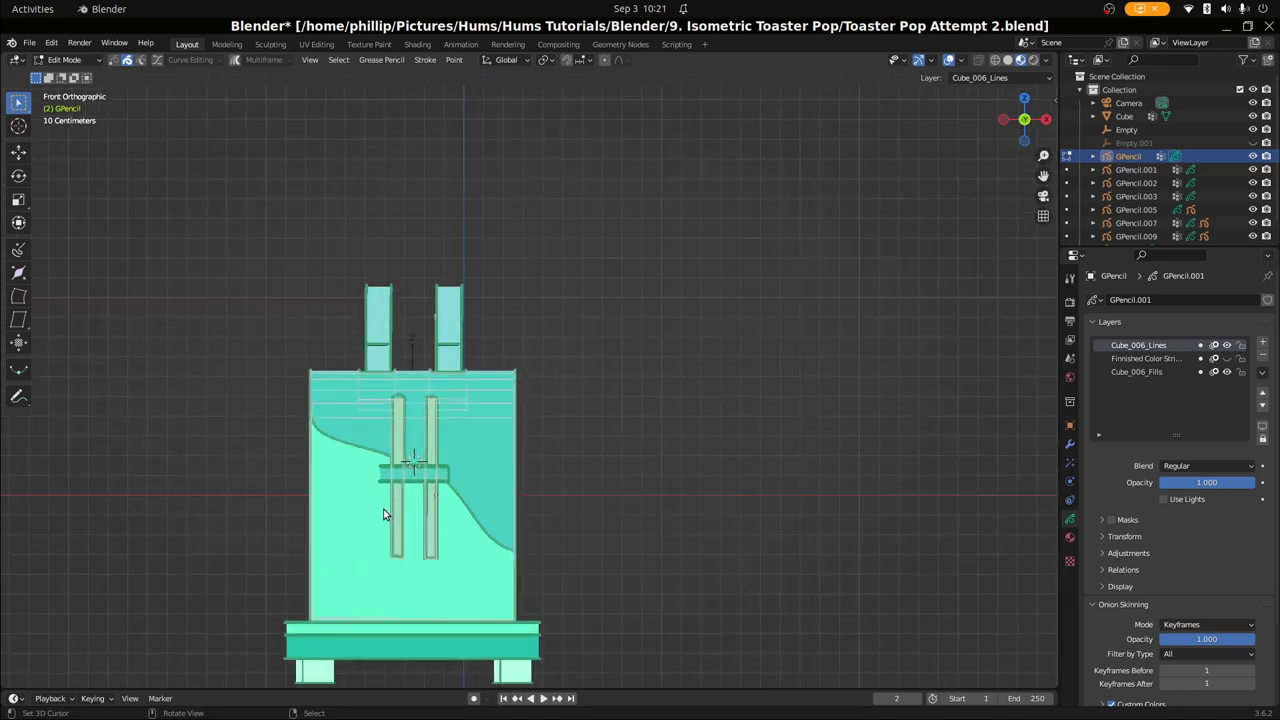
pyautogui.scroll(-2, 383, 514)
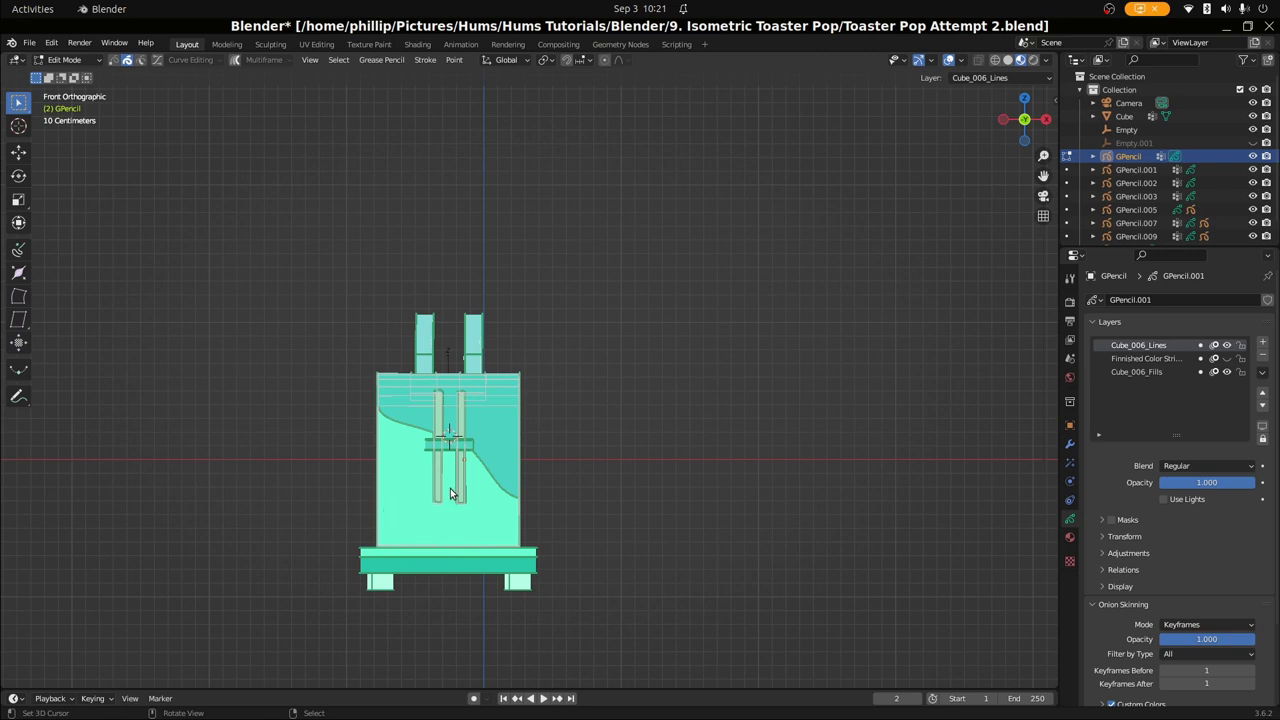
pyautogui.moveTo(433, 493); pyautogui.dragTo(477, 512, button='middle')
pyautogui.press('KP_0')
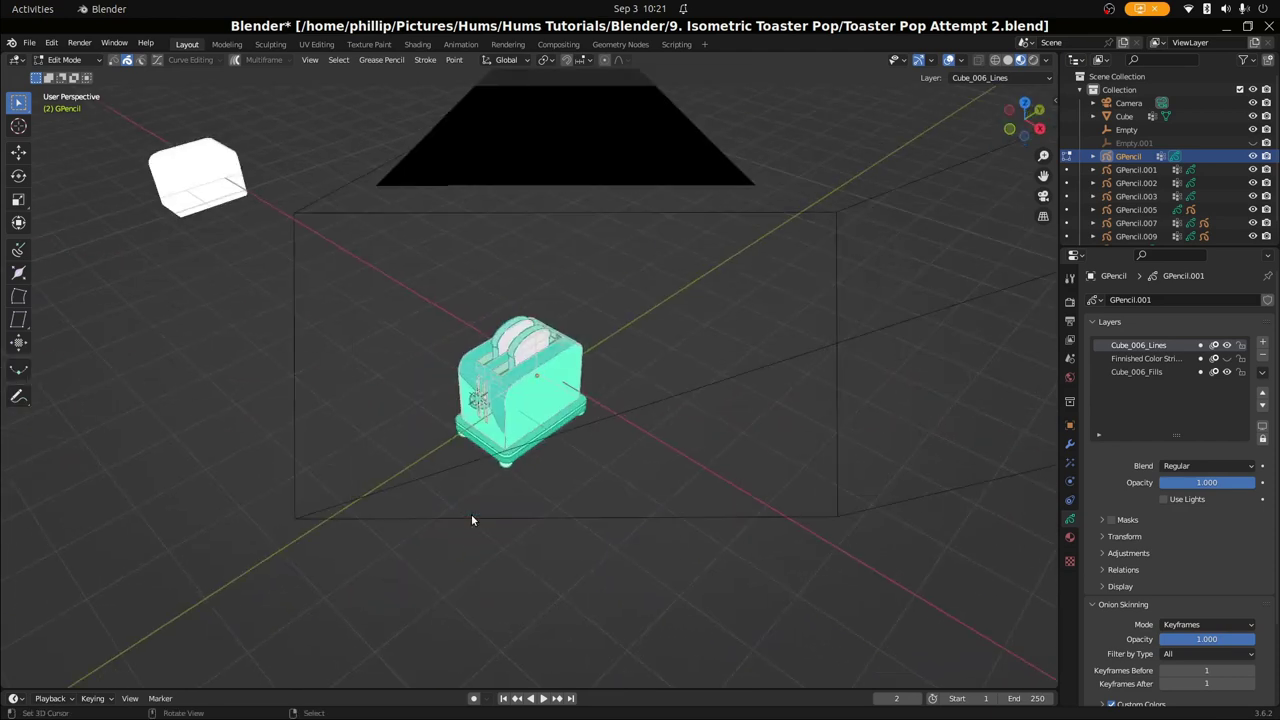
pyautogui.press('KP_1')
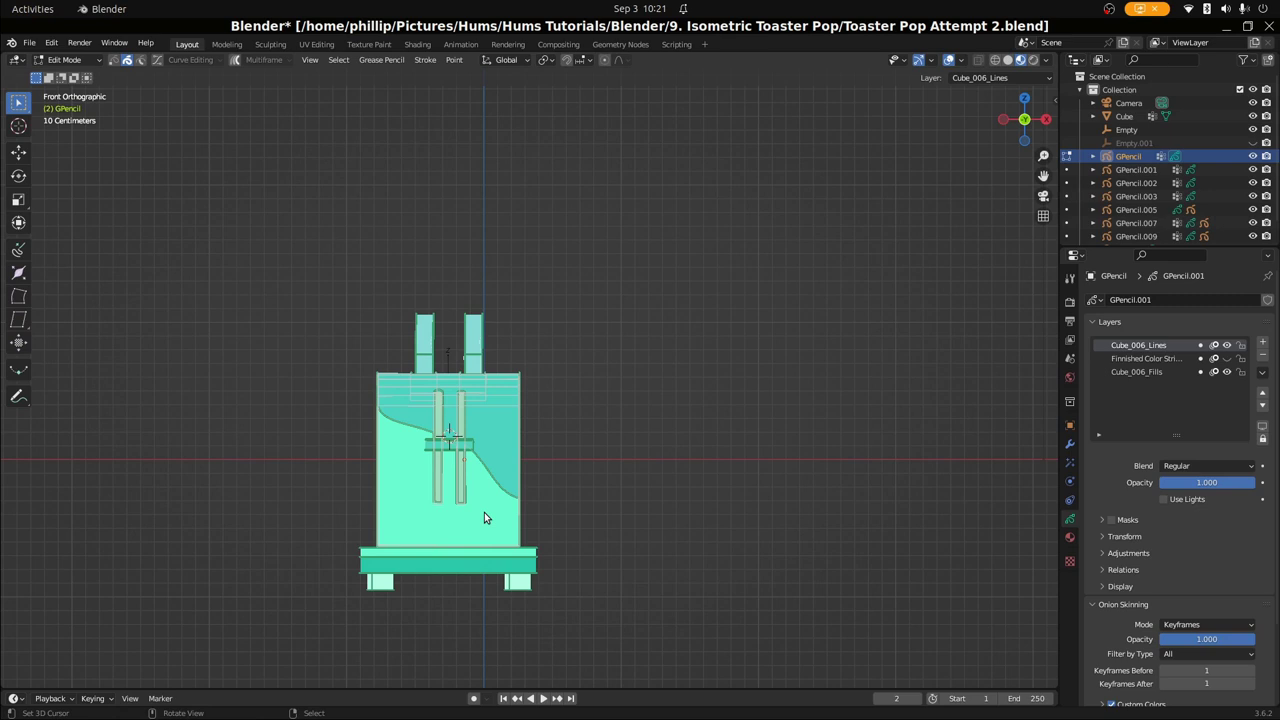
# Reveal the Finished Color Strips layer, briefly hiding and then re-showing Cube_006_Lines
pyautogui.click(1227, 345)
pyautogui.click(1227, 358)
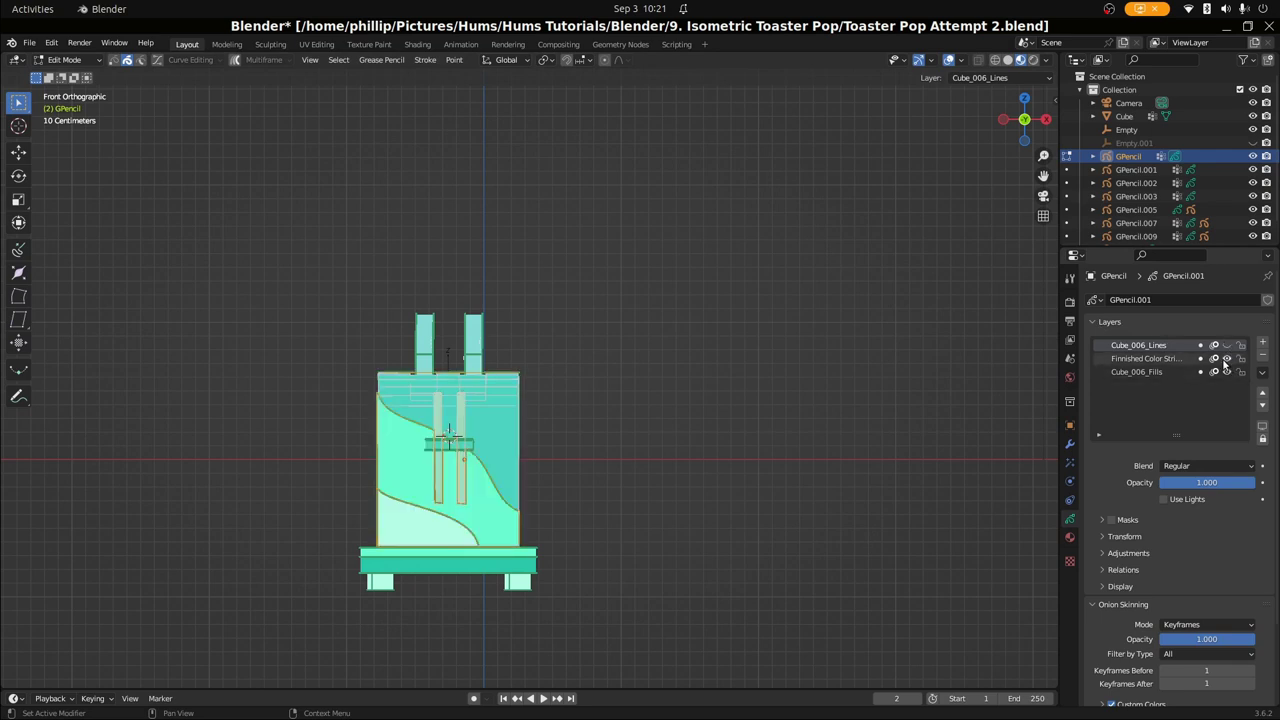
pyautogui.moveTo(760, 470); pyautogui.dragTo(625, 624, button='middle')
pyautogui.scroll(-3, 625, 624)
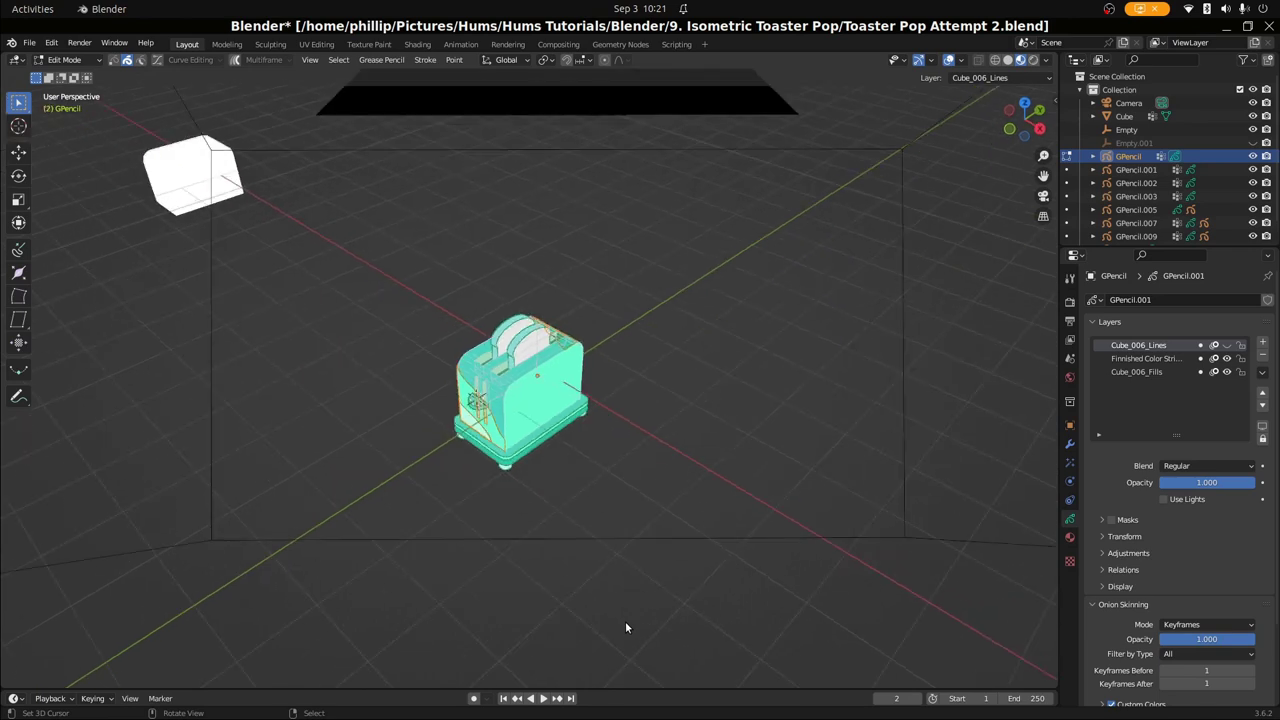
pyautogui.press('KP_0')
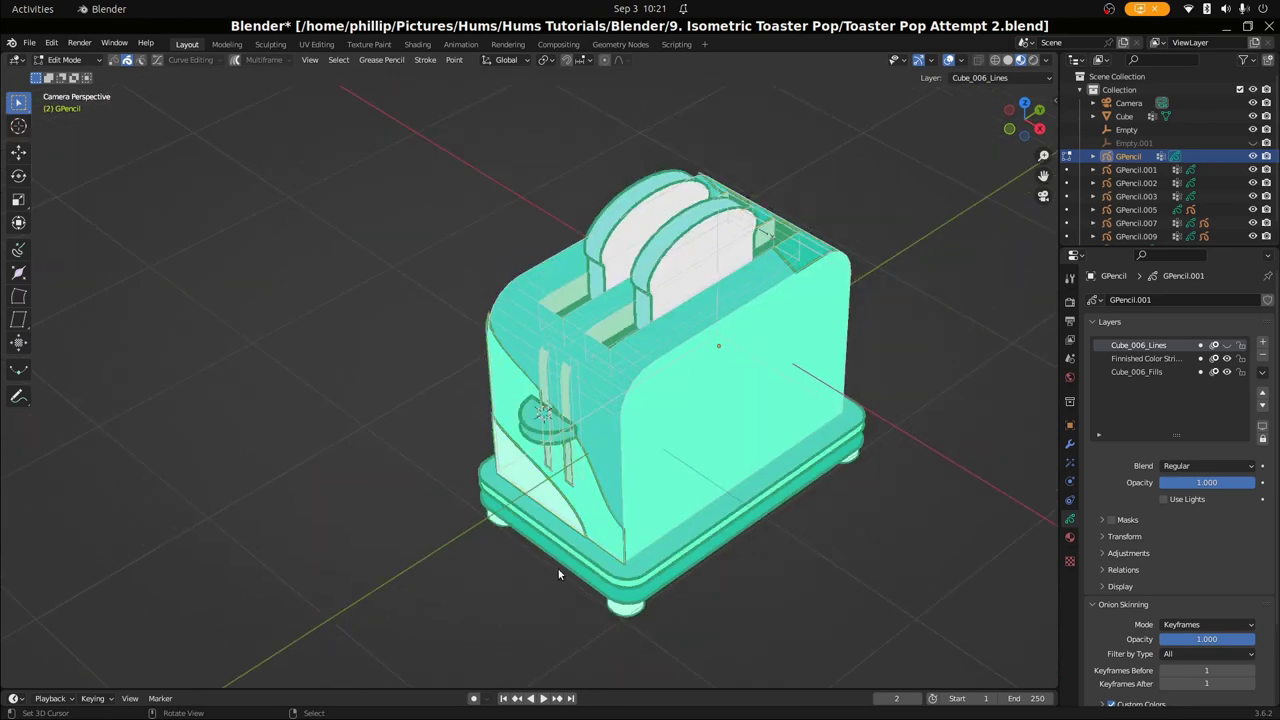
pyautogui.scroll(-2, 560, 570)
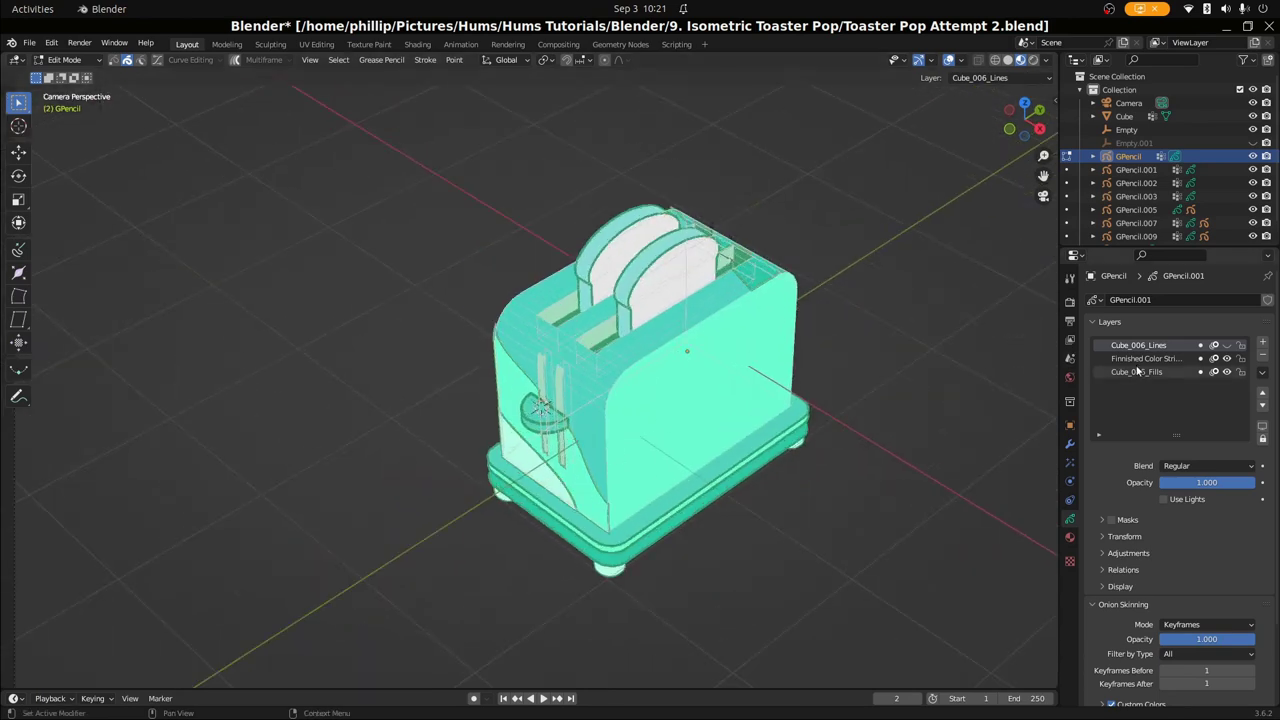
pyautogui.click(1228, 345)
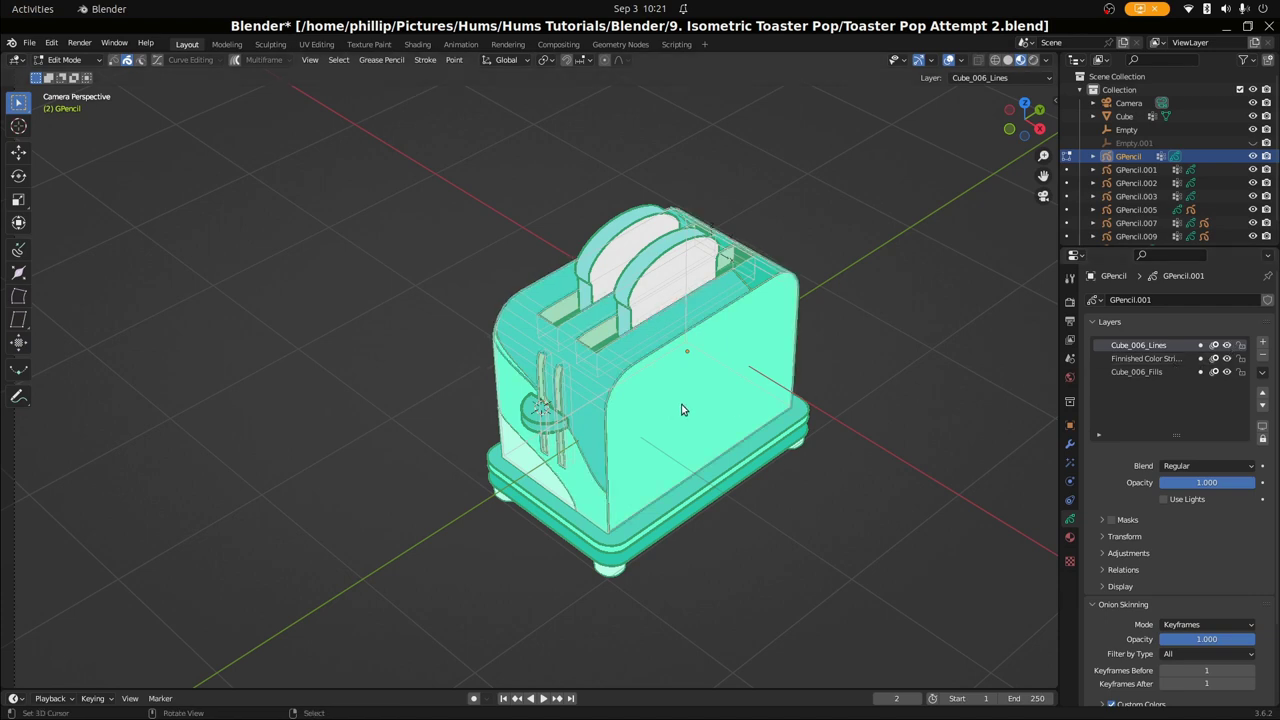
pyautogui.moveTo(561, 386)
pyautogui.mouseDown(button='middle')
pyautogui.moveTo(545, 392)
pyautogui.moveTo(601, 347)
pyautogui.moveTo(560, 370)
pyautogui.mouseUp(button='middle')
pyautogui.scroll(5, 441, 439)
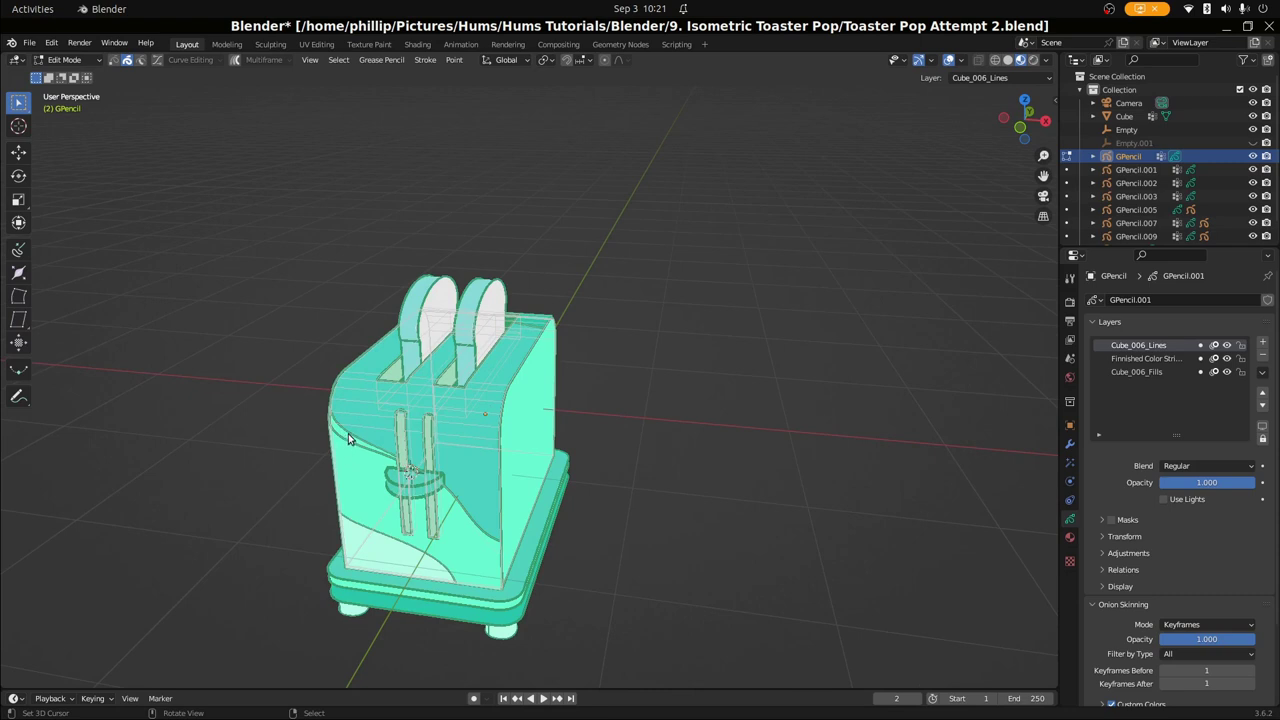
# Delete the selected outline stroke points on the toaster's side
pyautogui.click(348, 433)
pyautogui.scroll(-3, 348, 433)
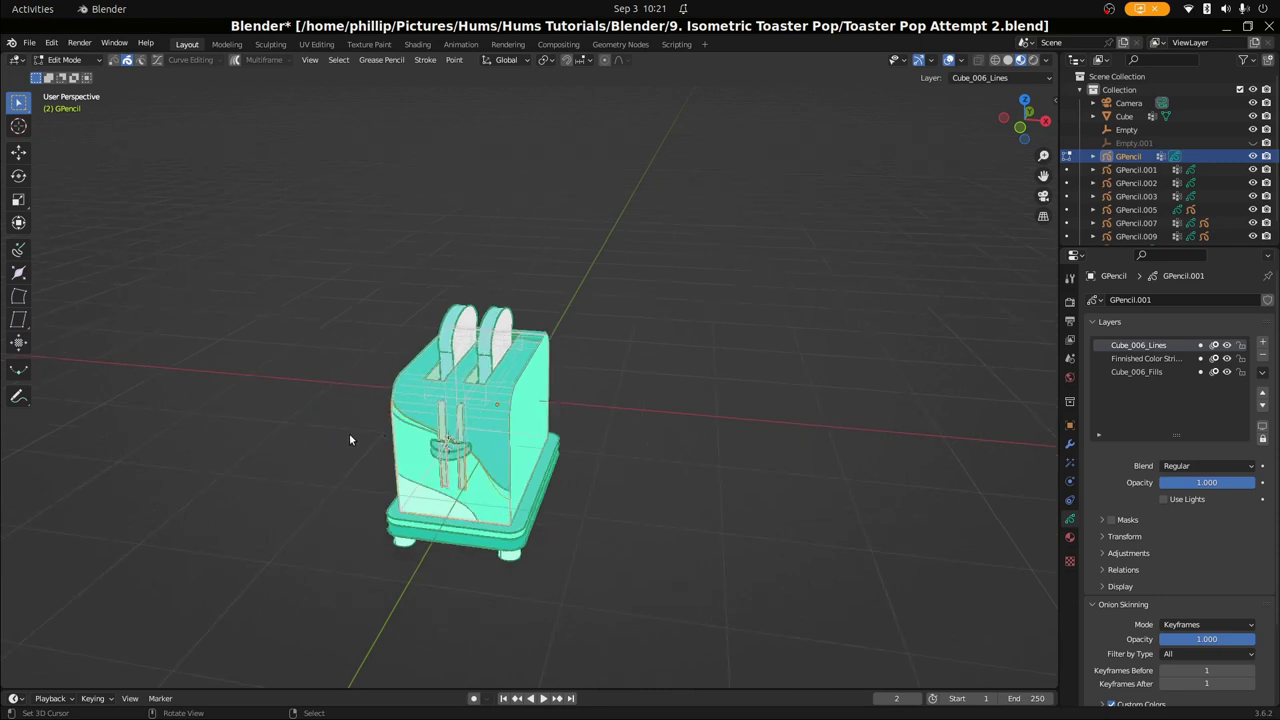
pyautogui.press('x')
pyautogui.click(352, 434)
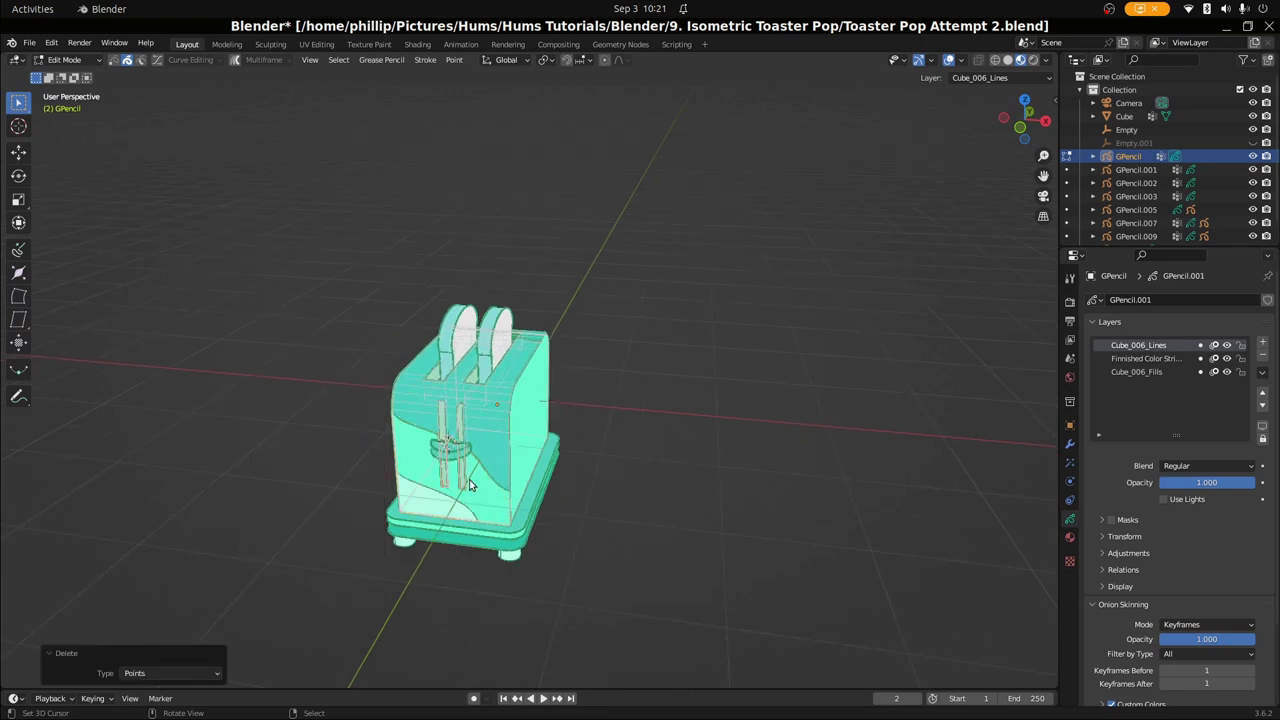
pyautogui.press('KP_0')
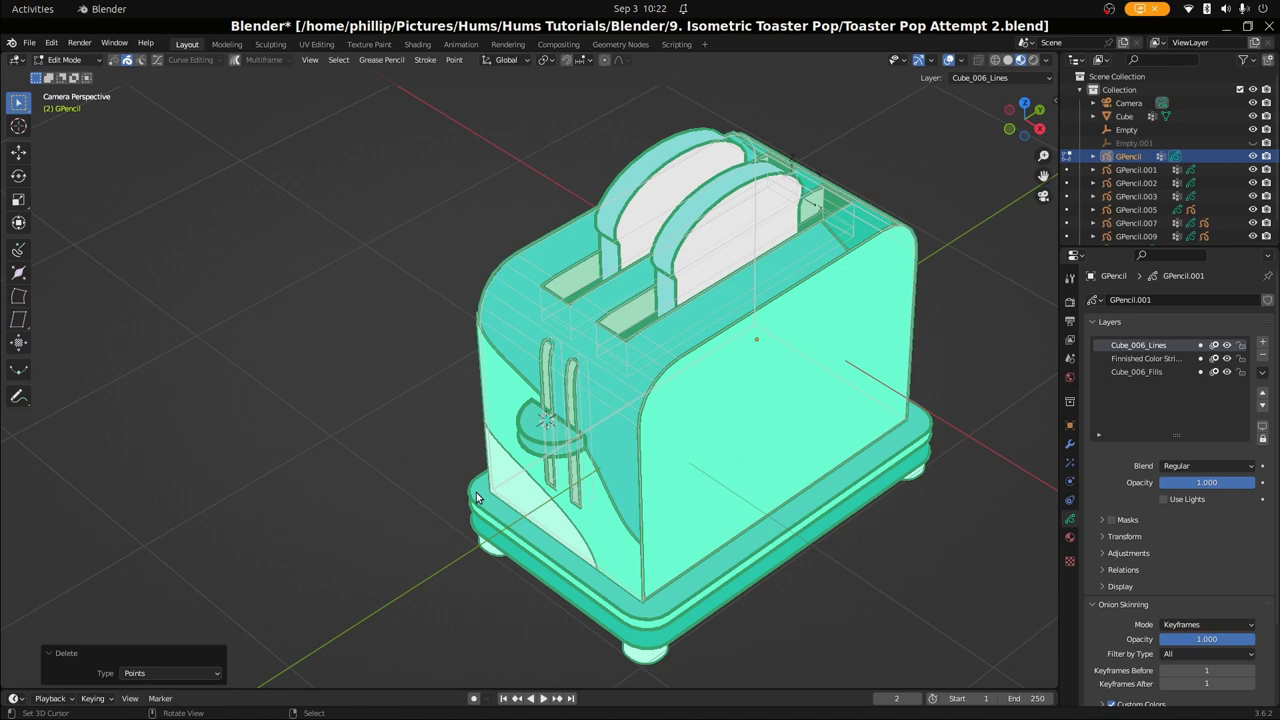
pyautogui.press('super')
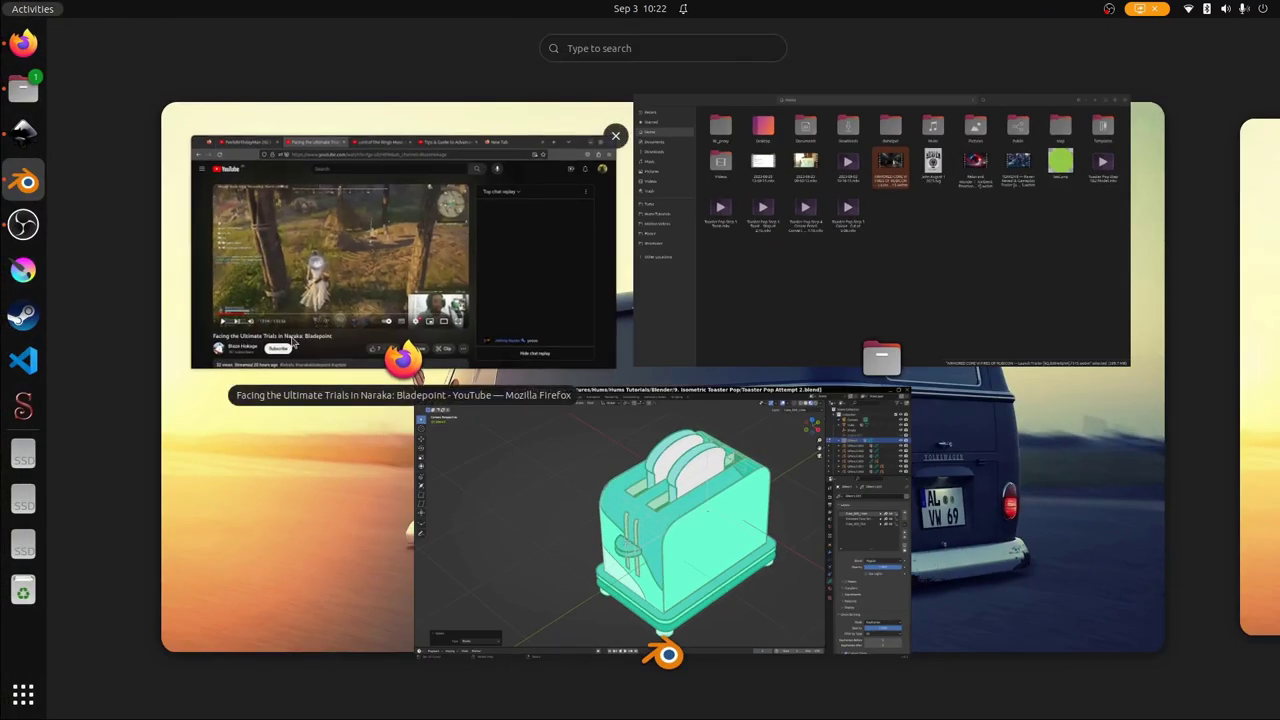
pyautogui.press('super')
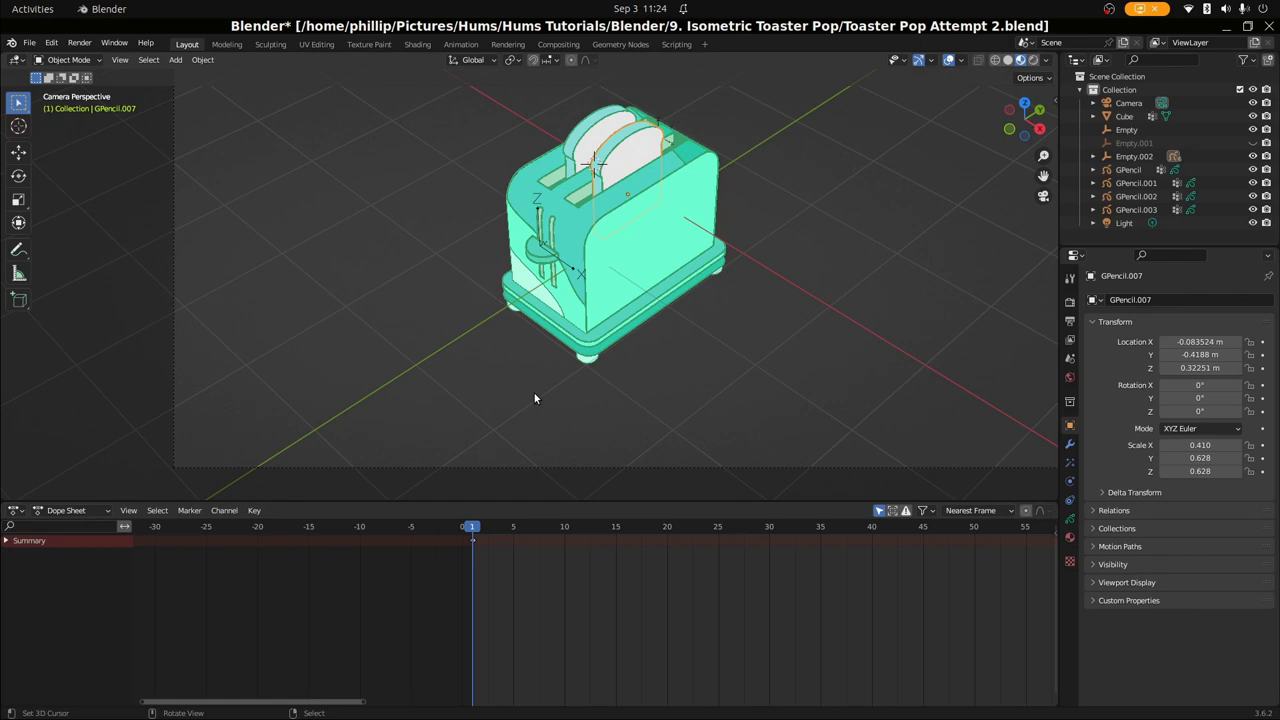
# Shrink the Dope Sheet to enlarge the viewport and select the lever empty Empty.002
pyautogui.moveTo(551, 500); pyautogui.dragTo(552, 545)
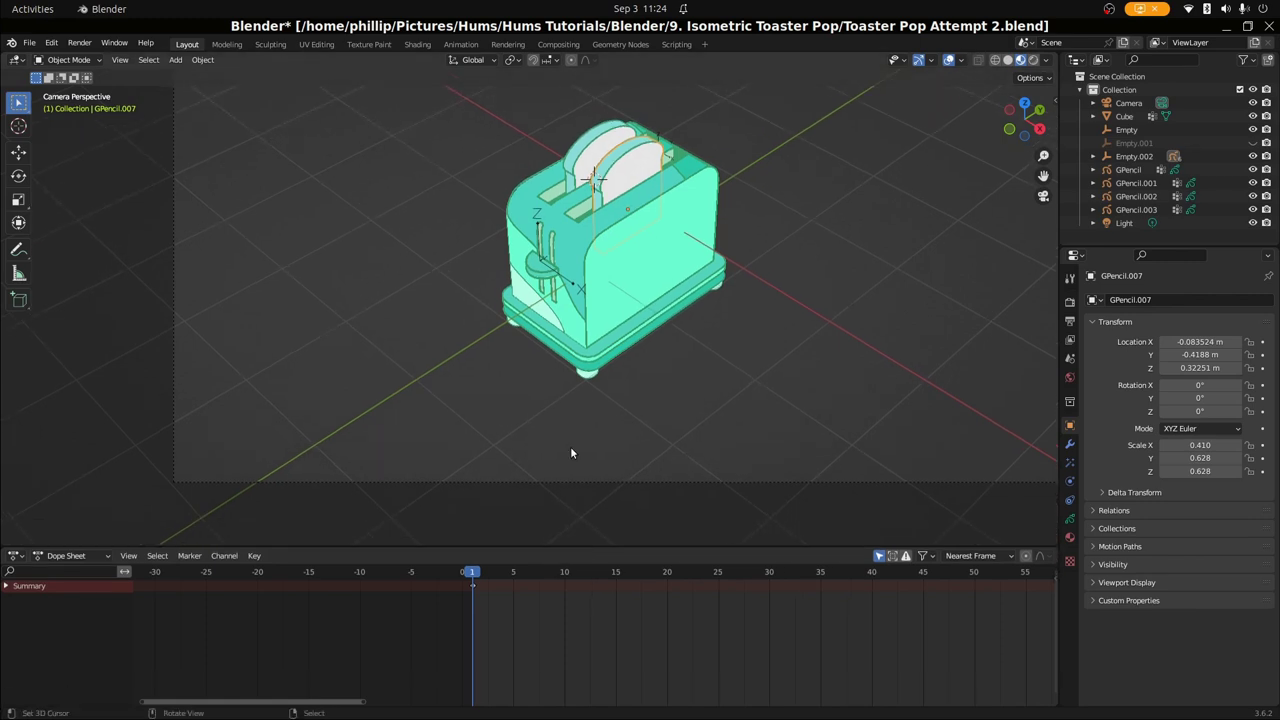
pyautogui.scroll(-2, 570, 446)
pyautogui.scroll(3, 551, 388)
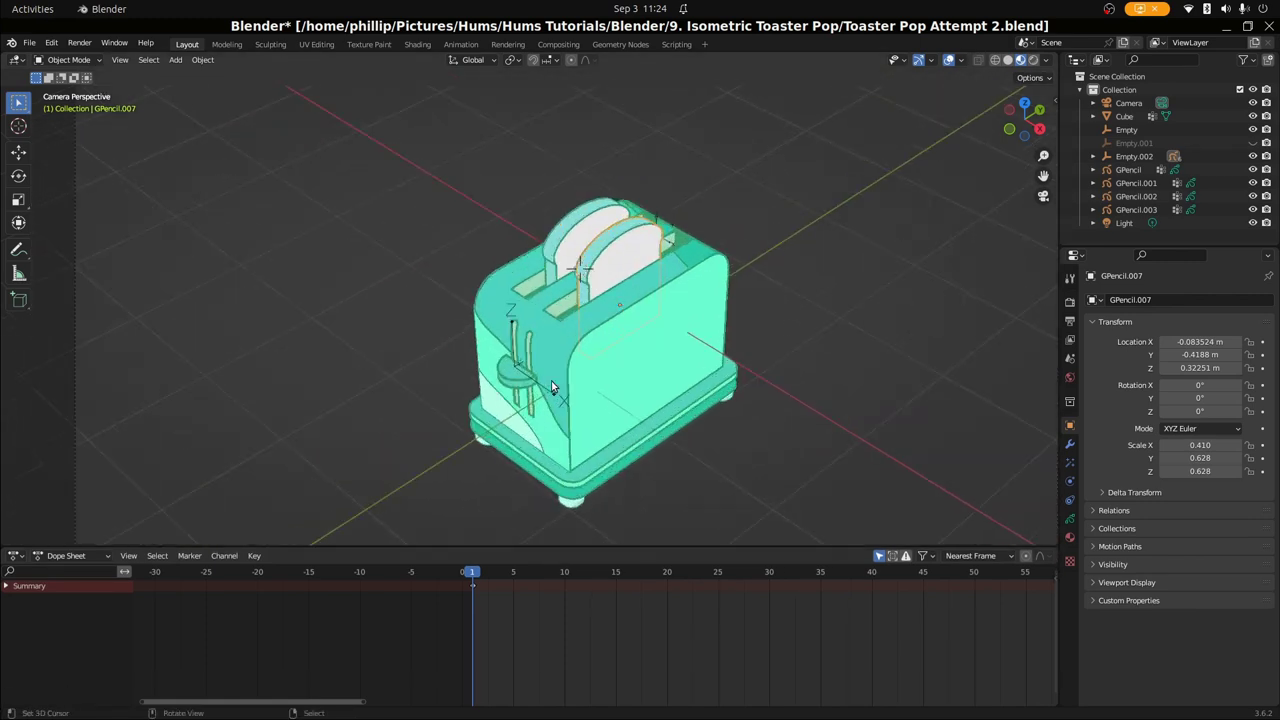
pyautogui.scroll(2, 545, 402)
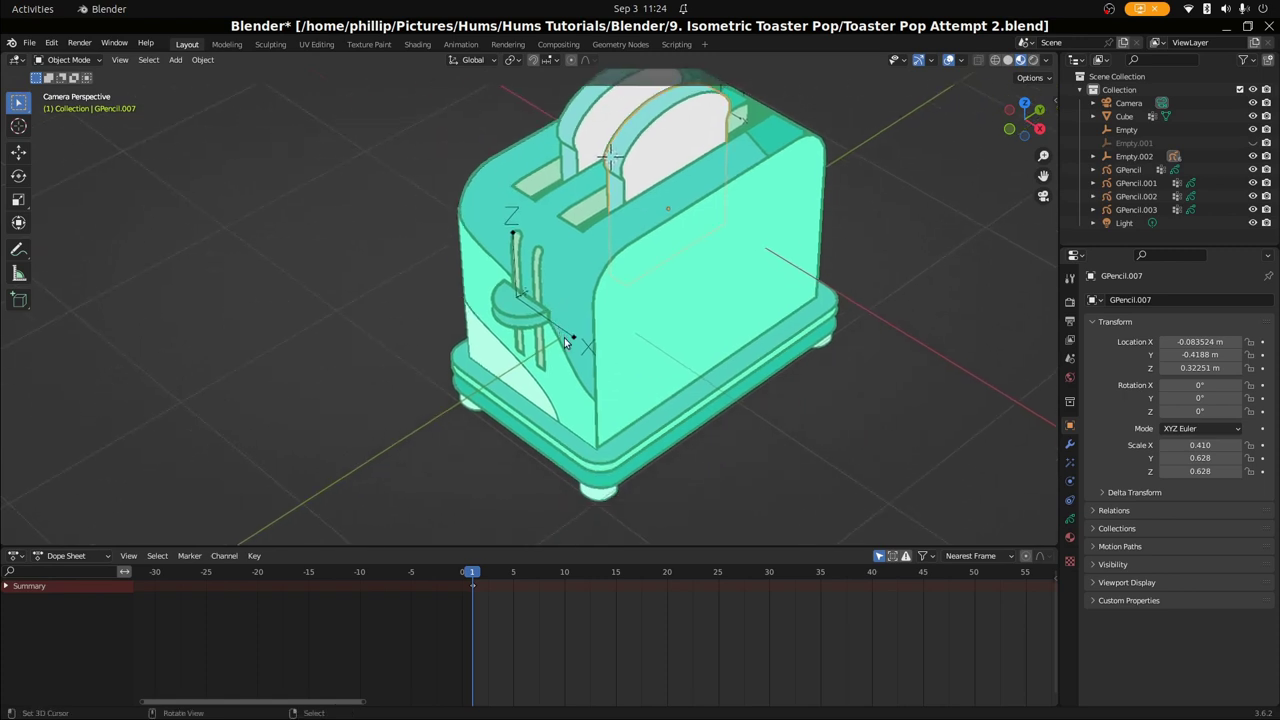
pyautogui.click(565, 336)
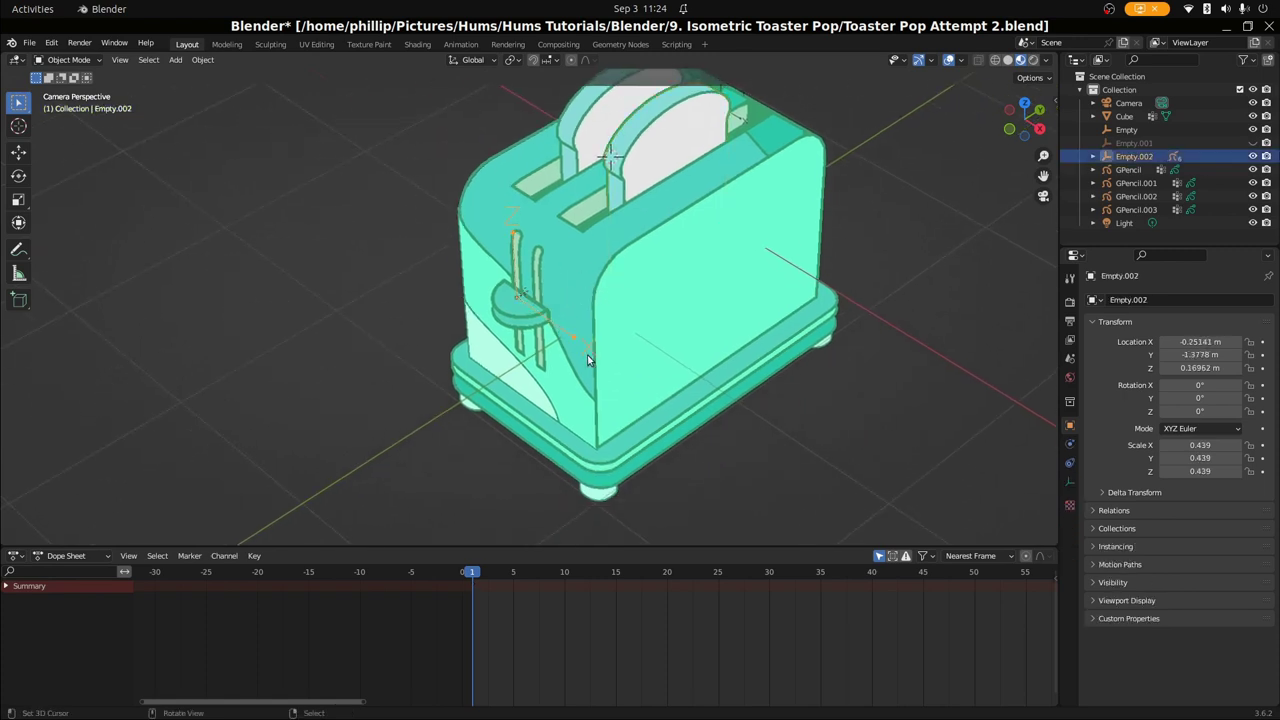
pyautogui.hotkey('shift', 'a')
pyautogui.moveTo(588, 358)
# Add the toast slice to the selection and make lever empty Empty.002 the active object
pyautogui.click(513, 312)
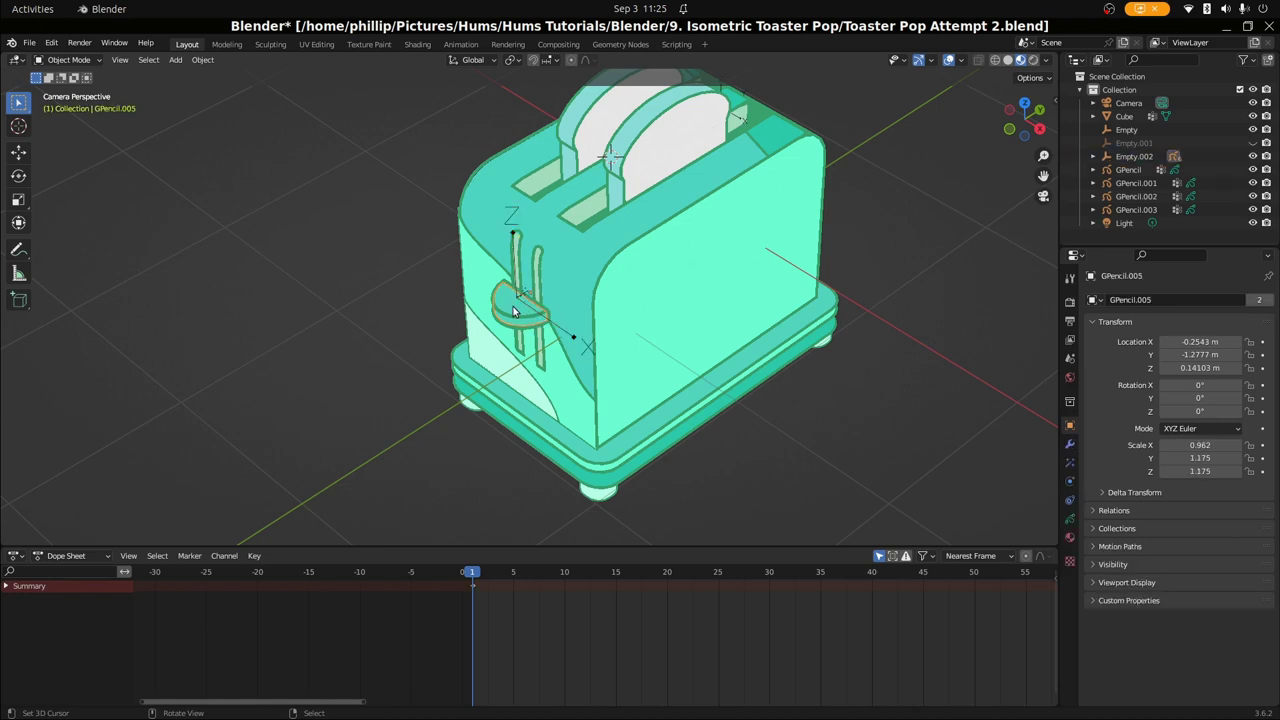
pyautogui.scroll(4, 513, 312)
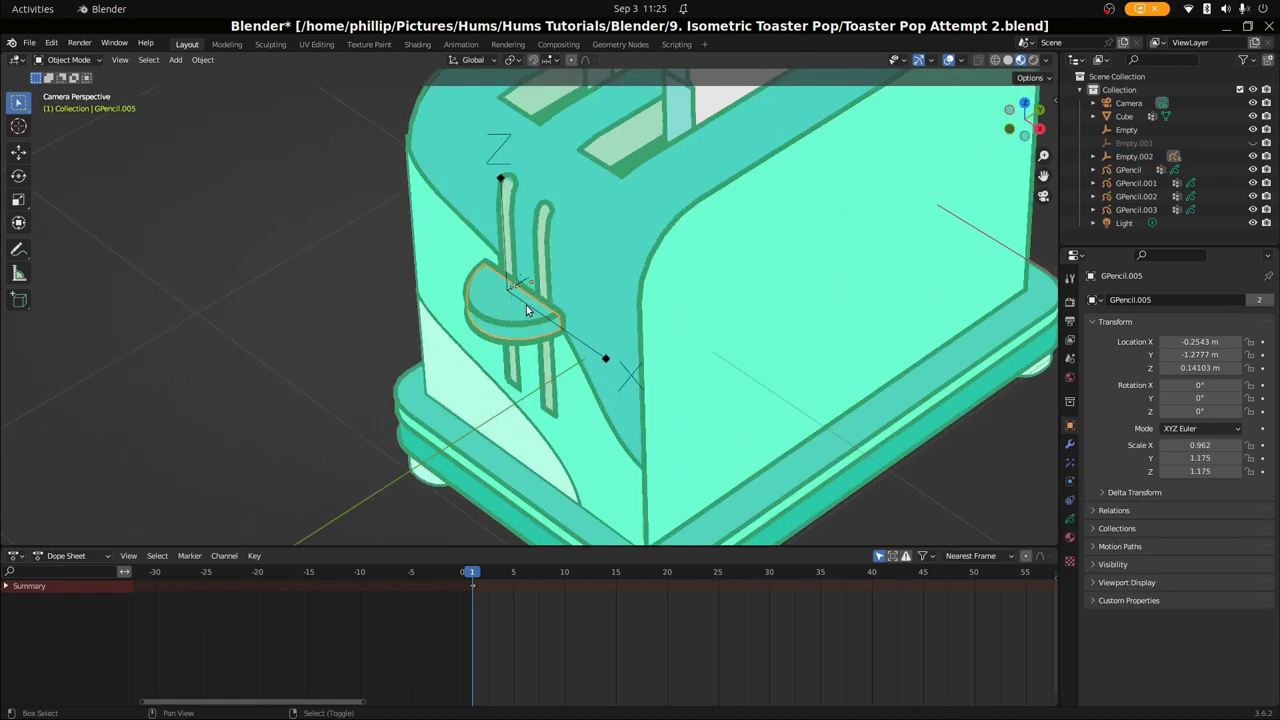
pyautogui.keyDown('shift'); pyautogui.click(528, 310); pyautogui.keyUp('shift')
pyautogui.scroll(-5, 528, 310)
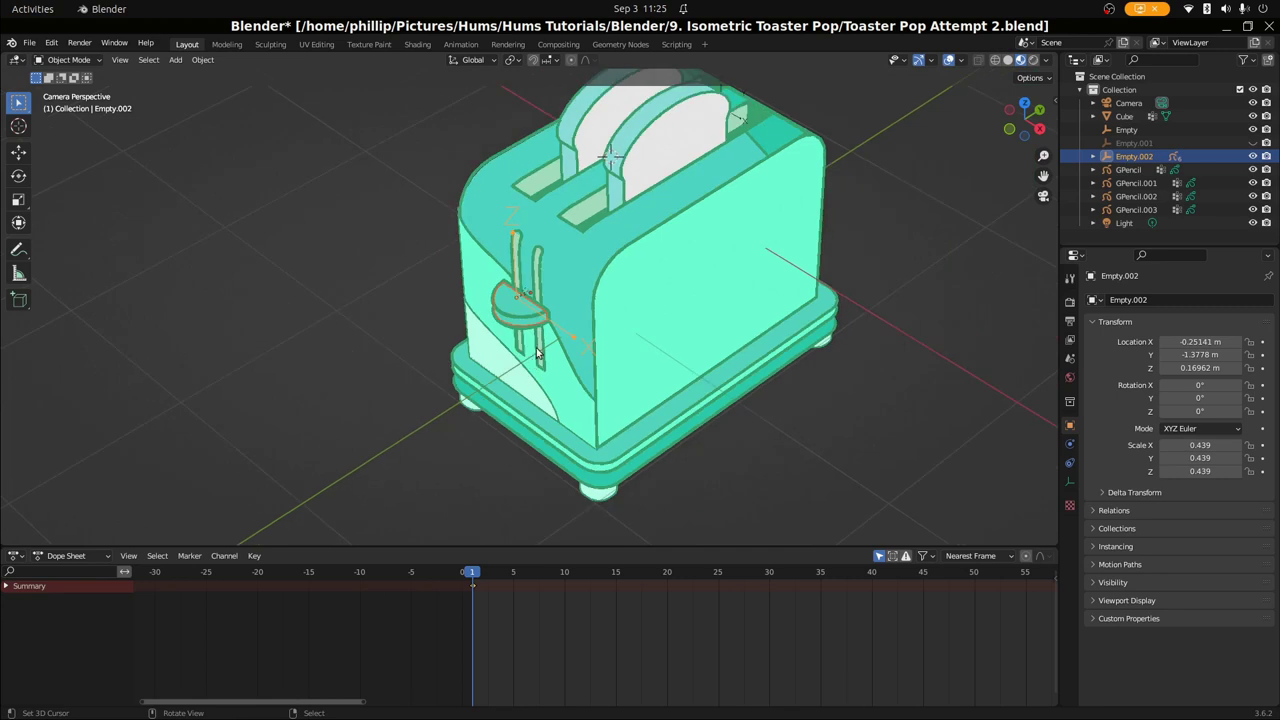
pyautogui.keyDown('shift'); pyautogui.click(650, 153); pyautogui.keyUp('shift')
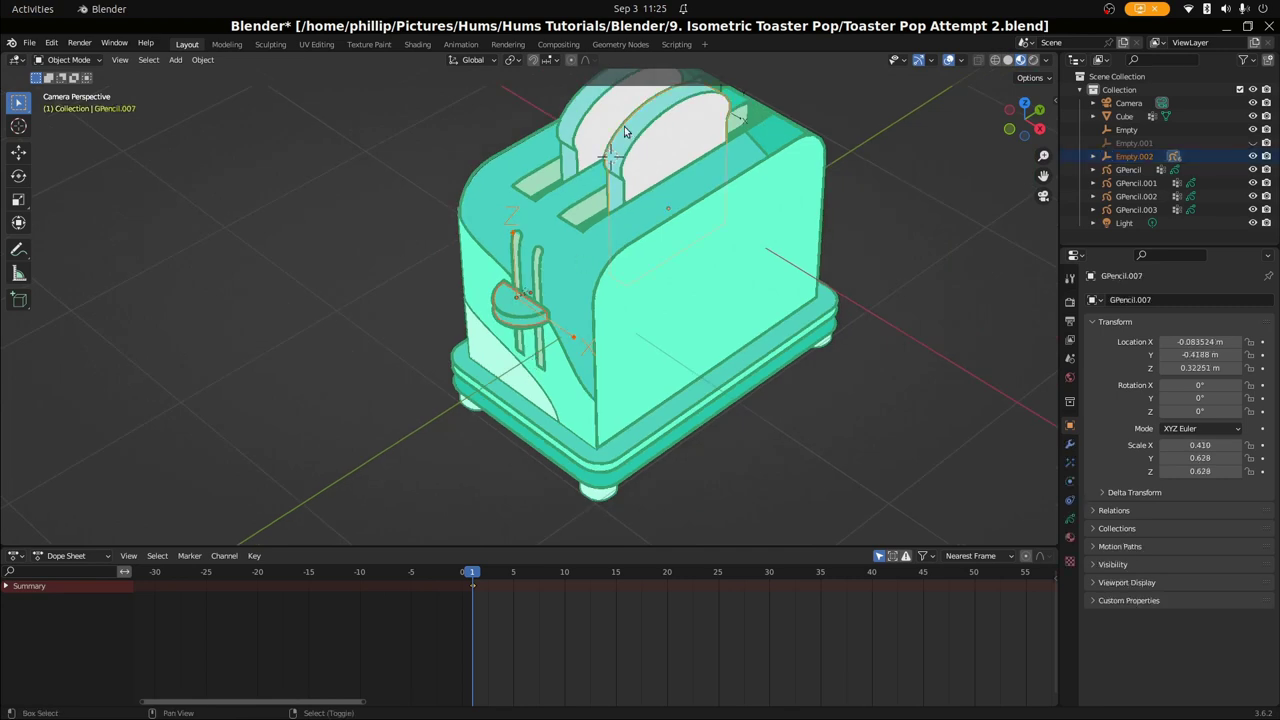
pyautogui.keyDown('shift'); pyautogui.click(564, 334); pyautogui.keyUp('shift')
pyautogui.scroll(1, 590, 280)
pyautogui.scroll(-1, 614, 212)
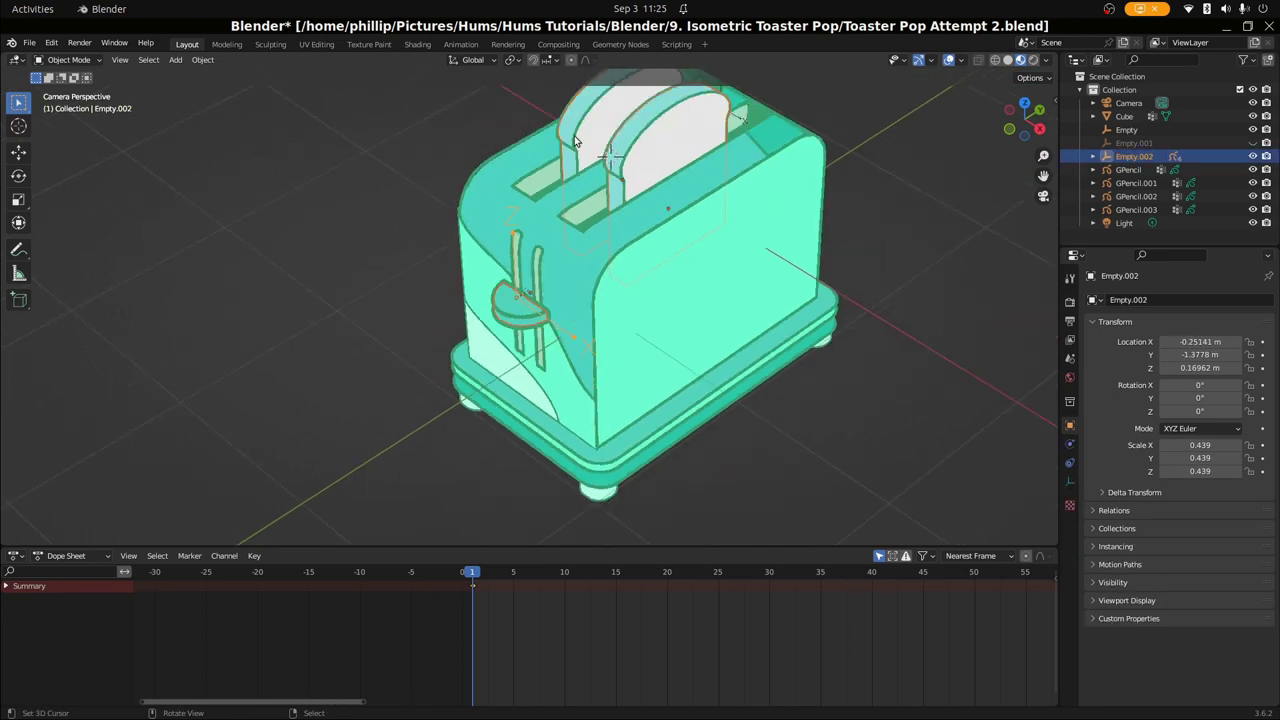
pyautogui.scroll(2, 528, 328)
pyautogui.scroll(-1, 600, 366)
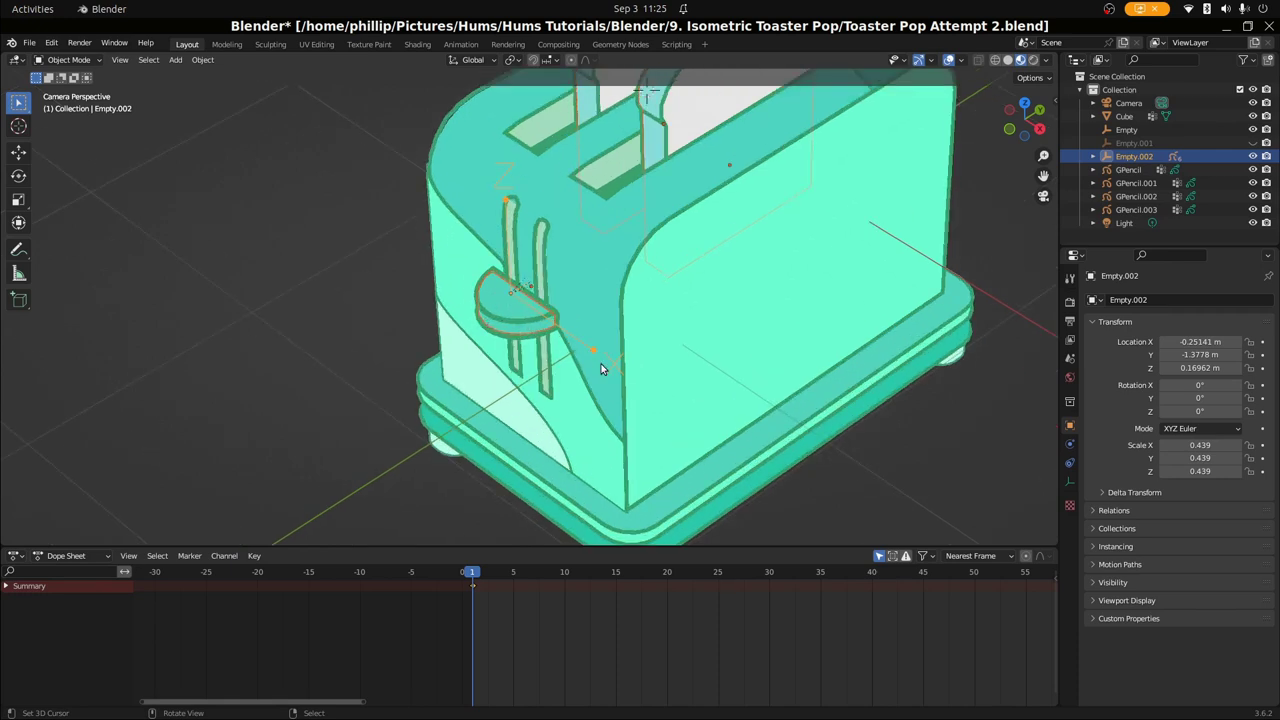
pyautogui.scroll(1, 589, 352)
# Parent the toast to Empty.002 with Object (Keep Transform) and test-move the lever
pyautogui.hotkey('ctrl', 'p')
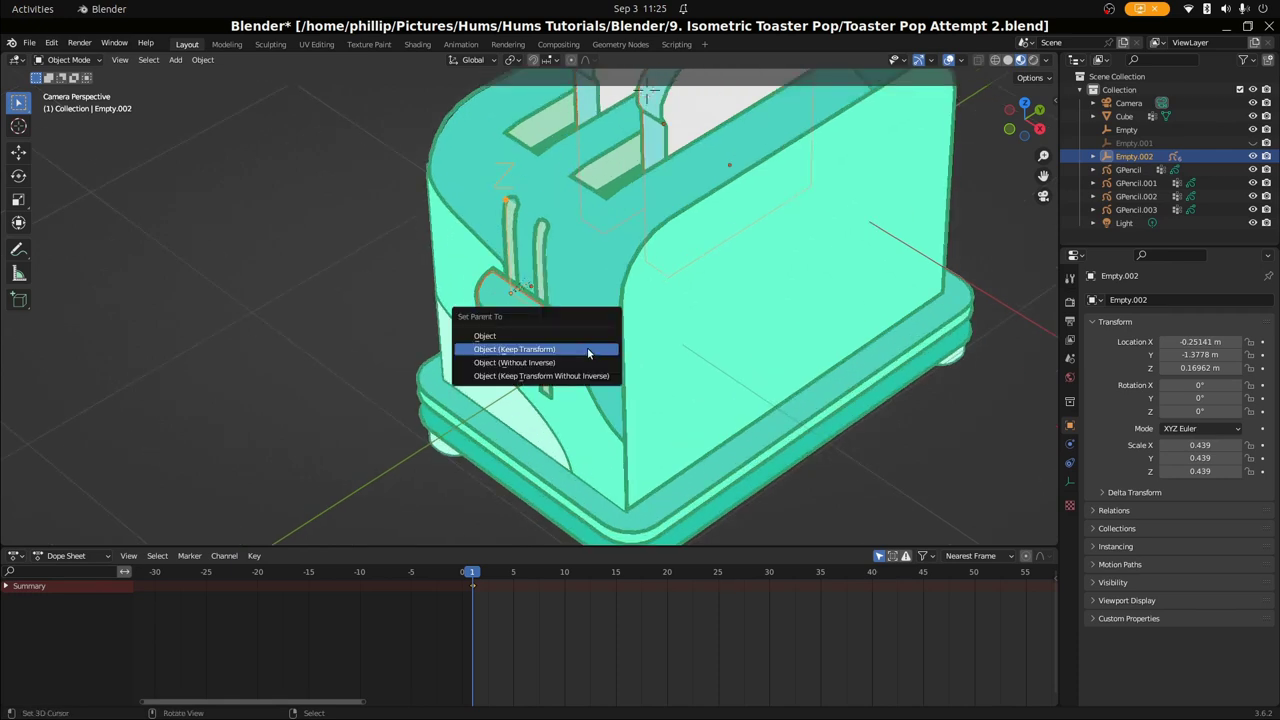
pyautogui.click(490, 352)
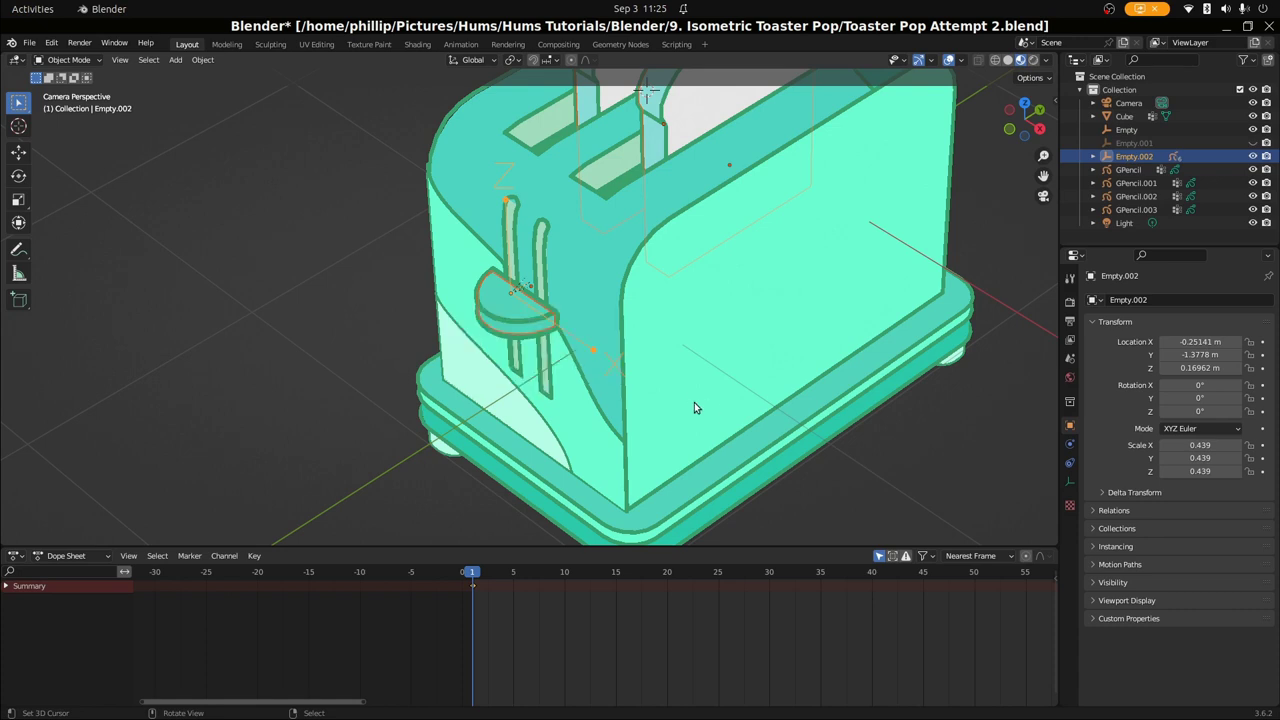
pyautogui.scroll(-3, 543, 380)
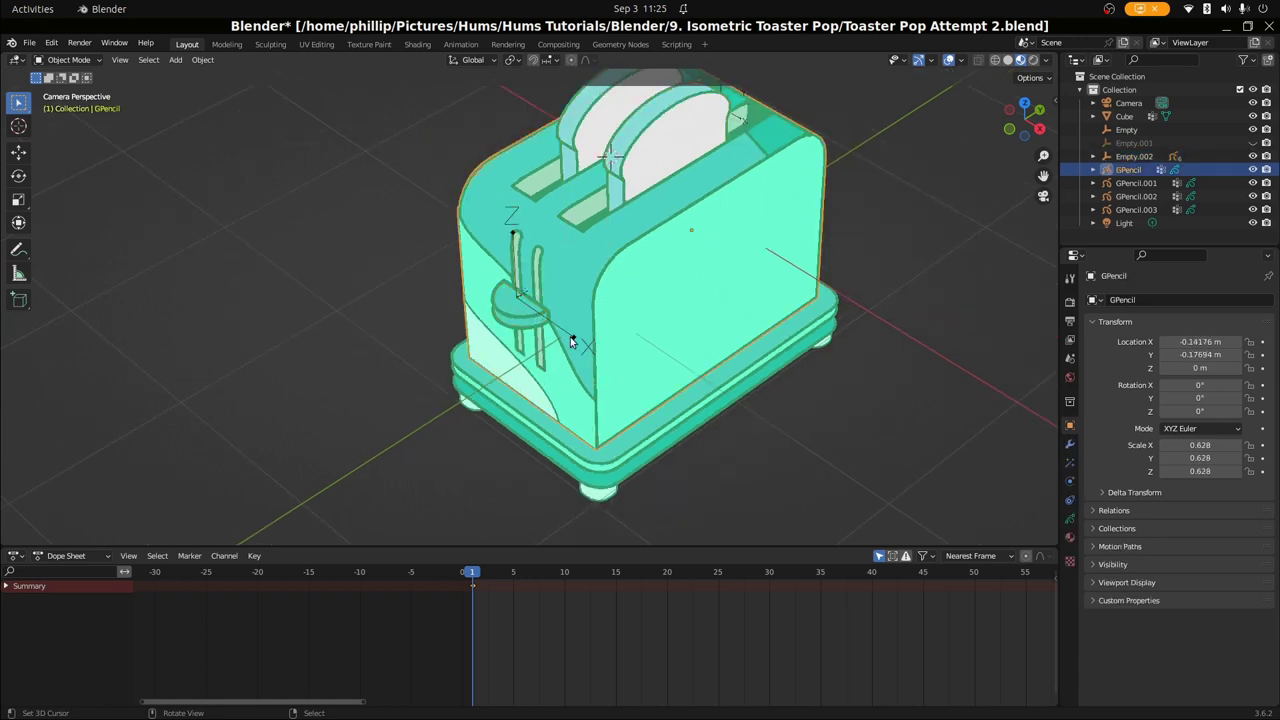
pyautogui.press('g')
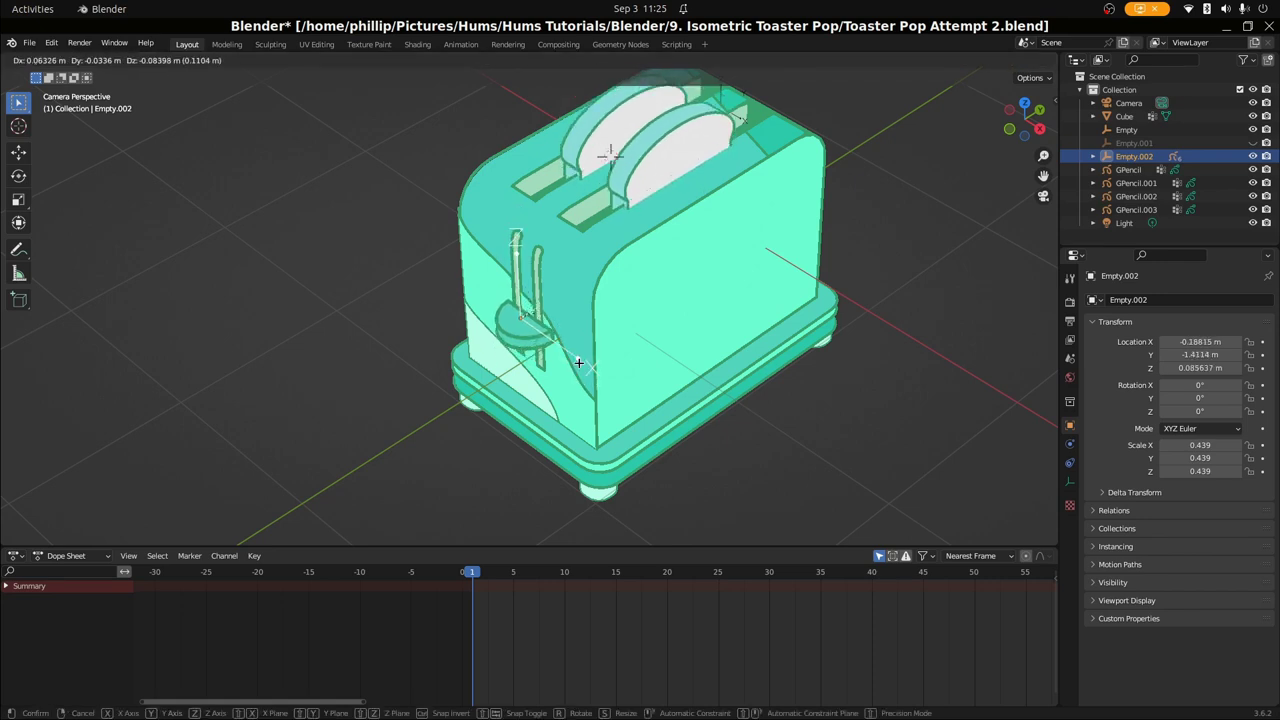
pyautogui.click(575, 362)
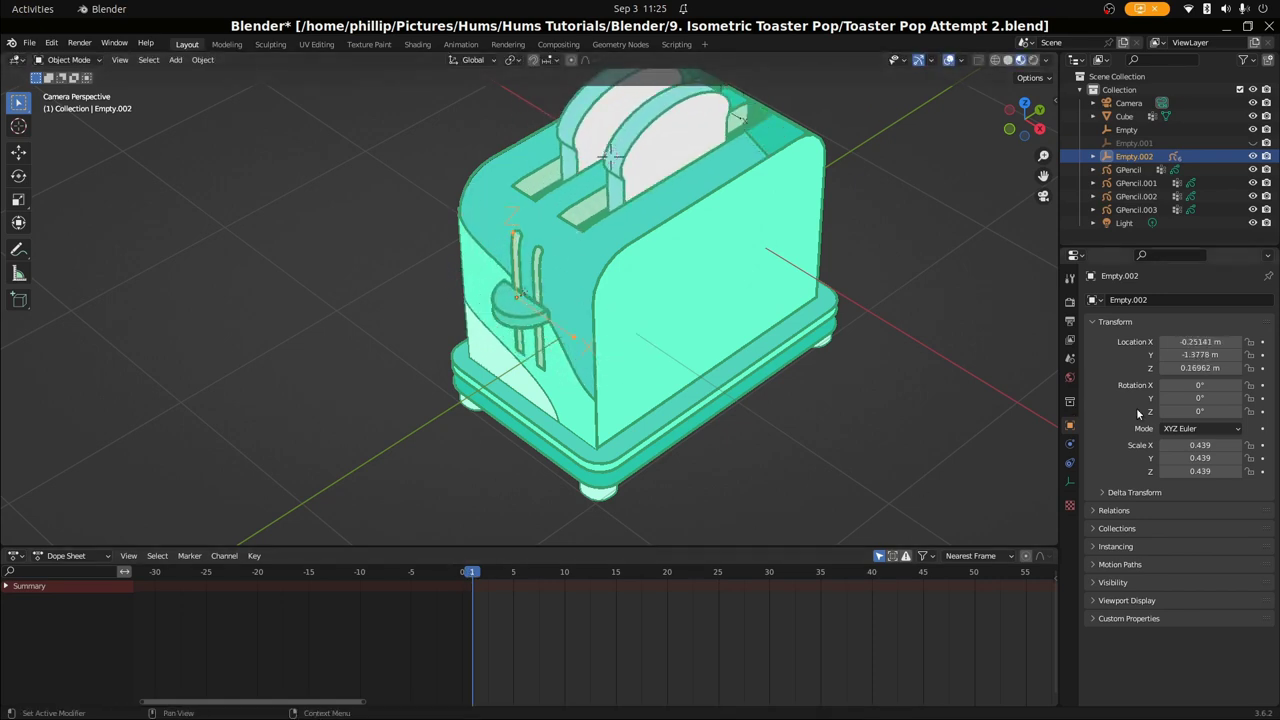
# Keyframe the lever's Z location at frame 1 and a lowered height at frame 8
pyautogui.rightClick(1192, 368)
pyautogui.click(1192, 369)
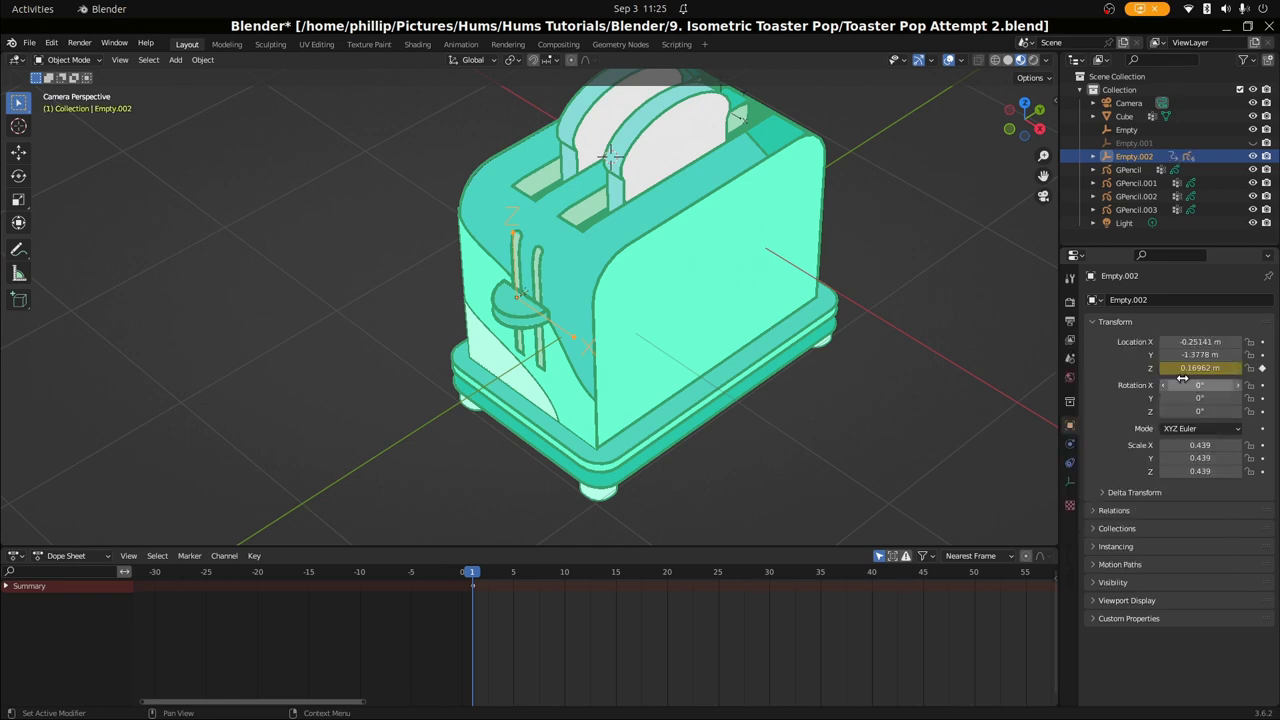
pyautogui.click(479, 568)
pyautogui.moveTo(482, 568); pyautogui.dragTo(545, 605)
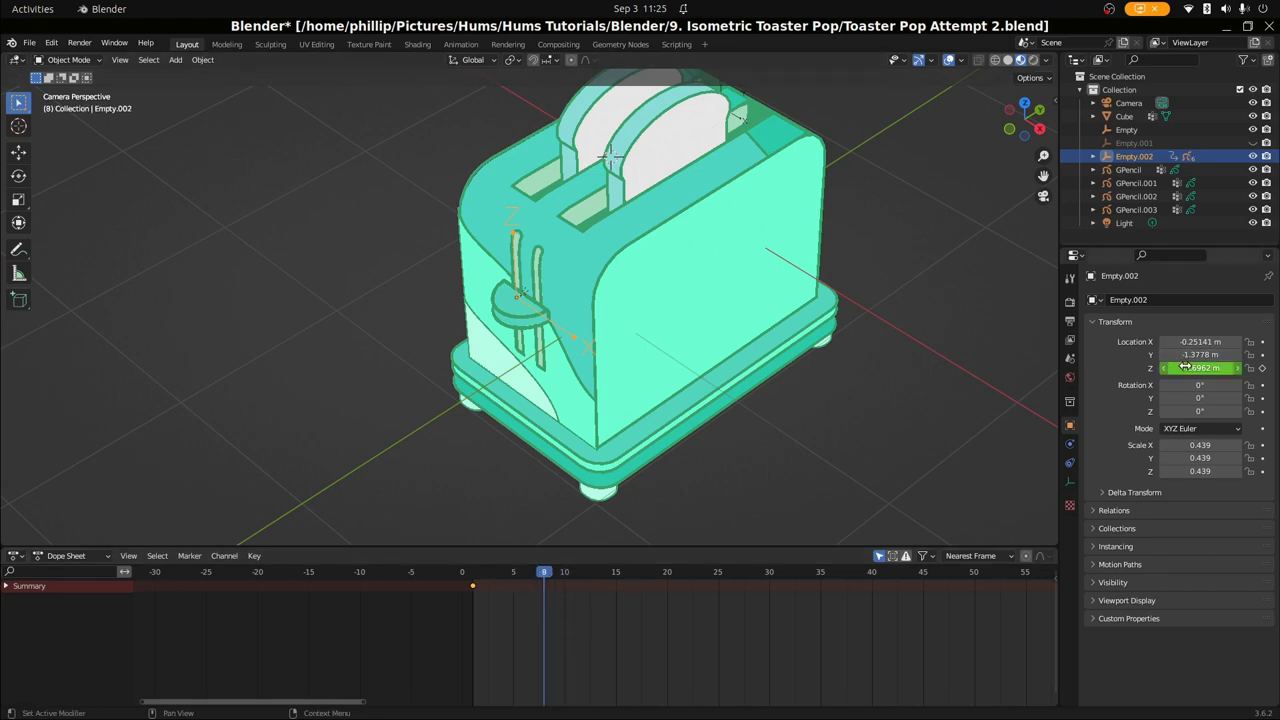
pyautogui.moveTo(1200, 368); pyautogui.dragTo(1156, 368)
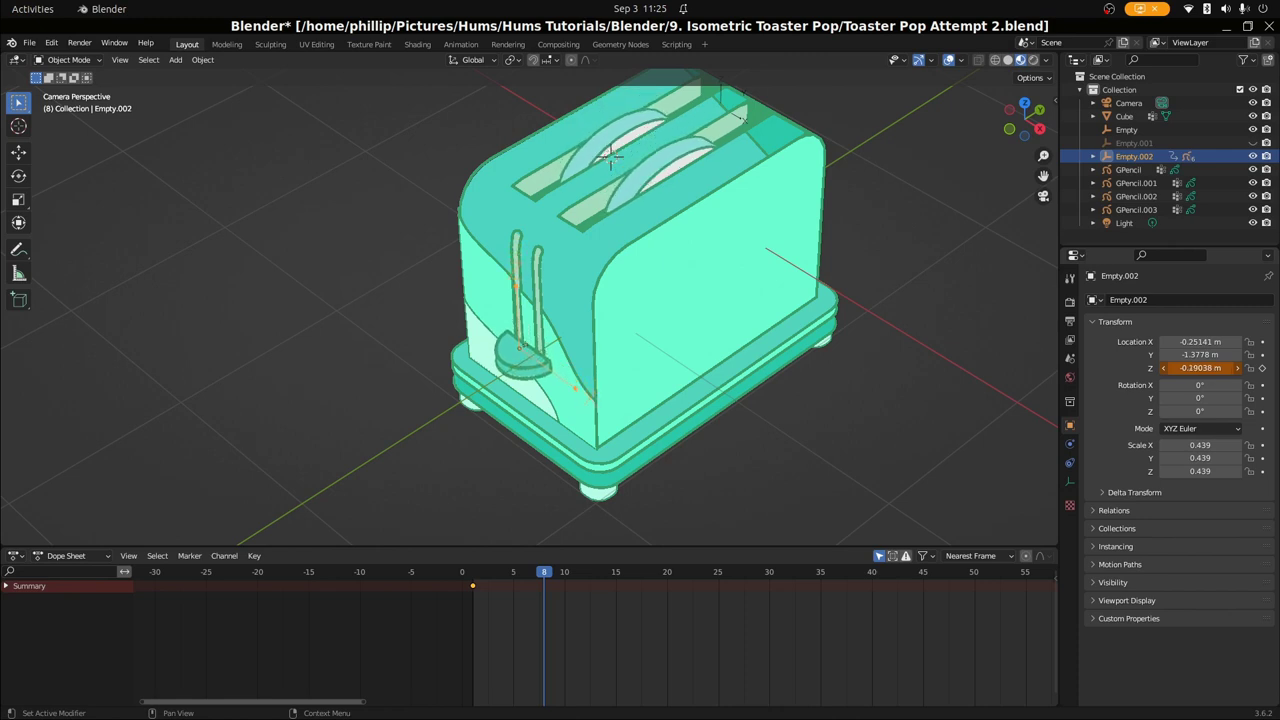
pyautogui.rightClick(1191, 369)
pyautogui.click(1191, 373)
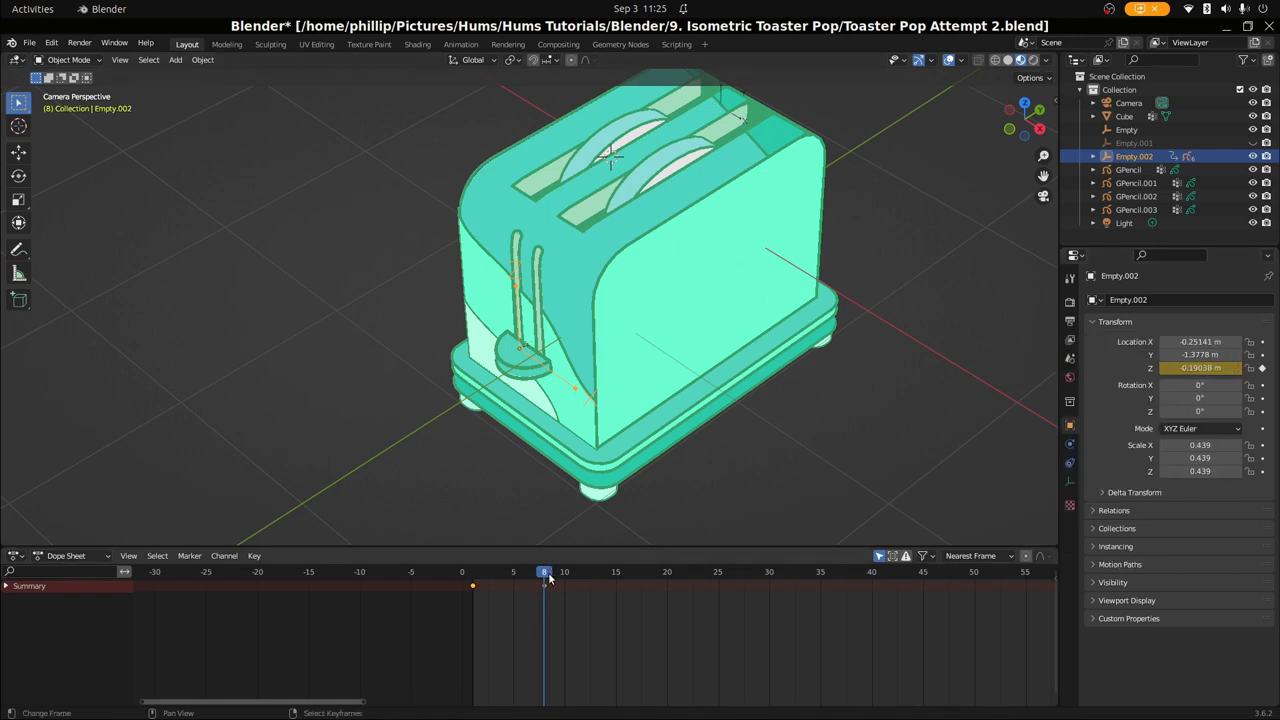
# Hold the lowered height with a key at frame 25 and key a raised height at frame 30
pyautogui.click(550, 567)
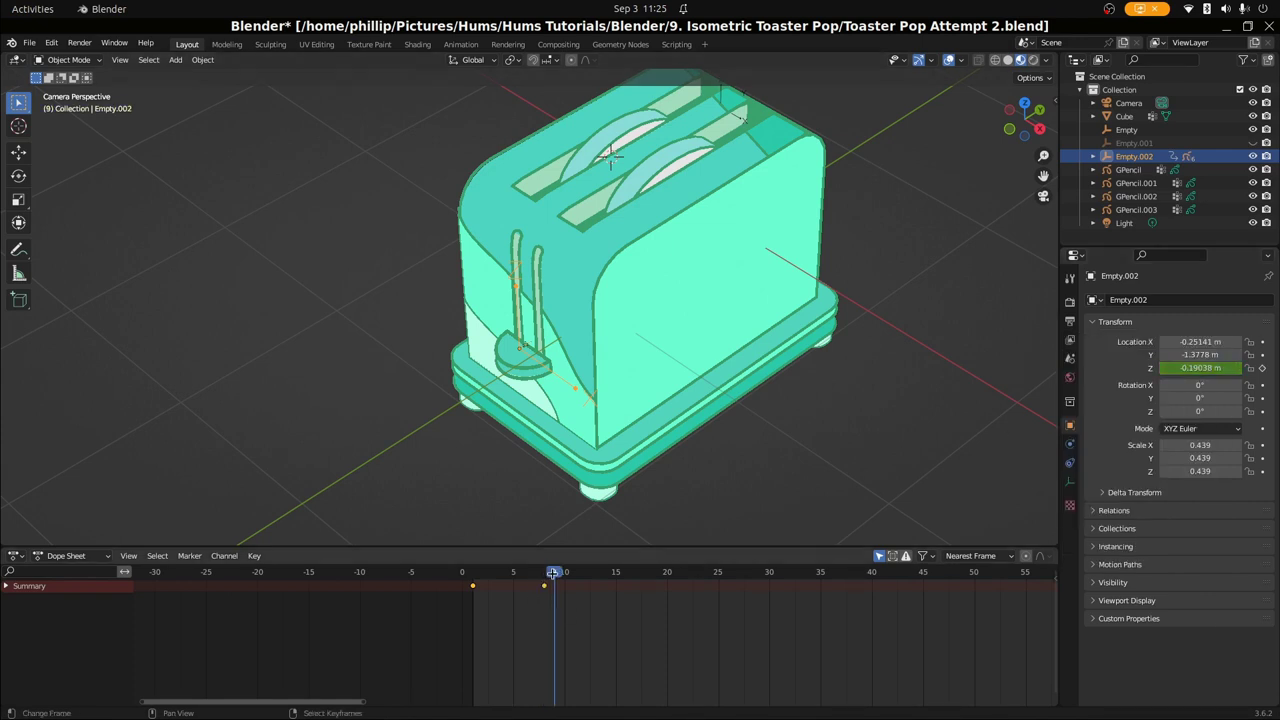
pyautogui.moveTo(553, 572); pyautogui.dragTo(716, 625)
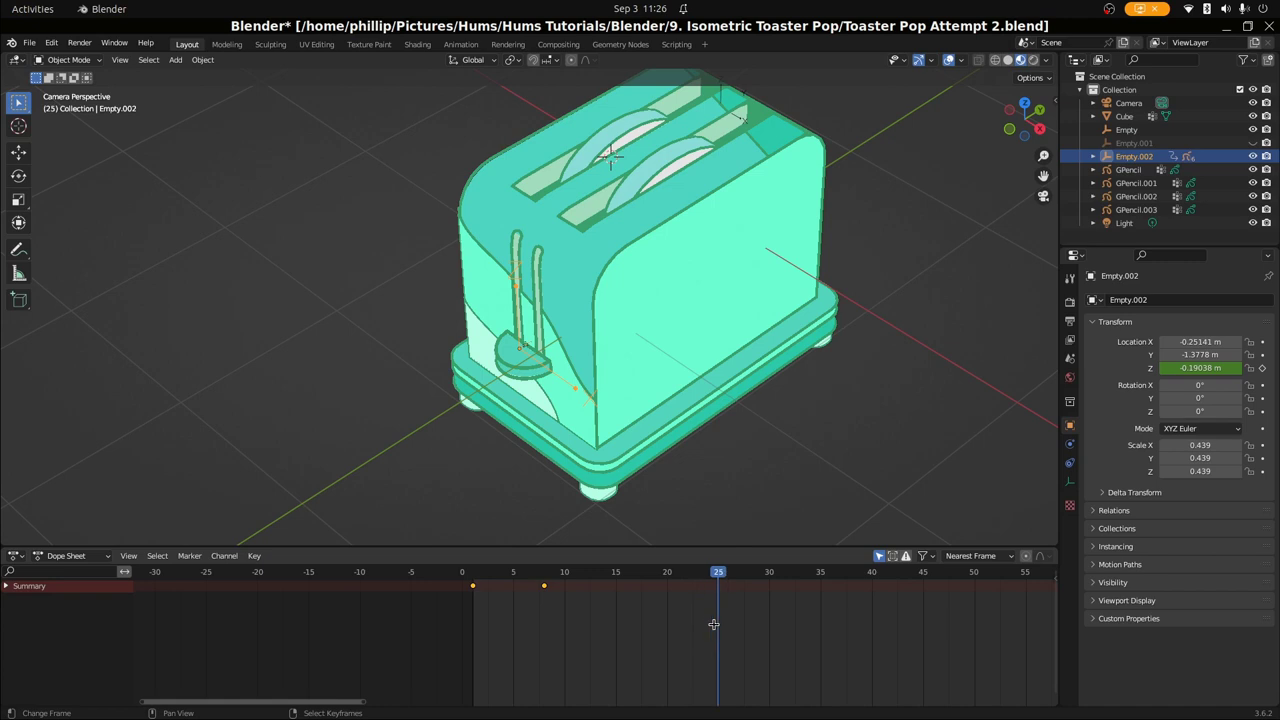
pyautogui.rightClick(1192, 367)
pyautogui.click(1190, 364)
pyautogui.moveTo(716, 620); pyautogui.dragTo(773, 673)
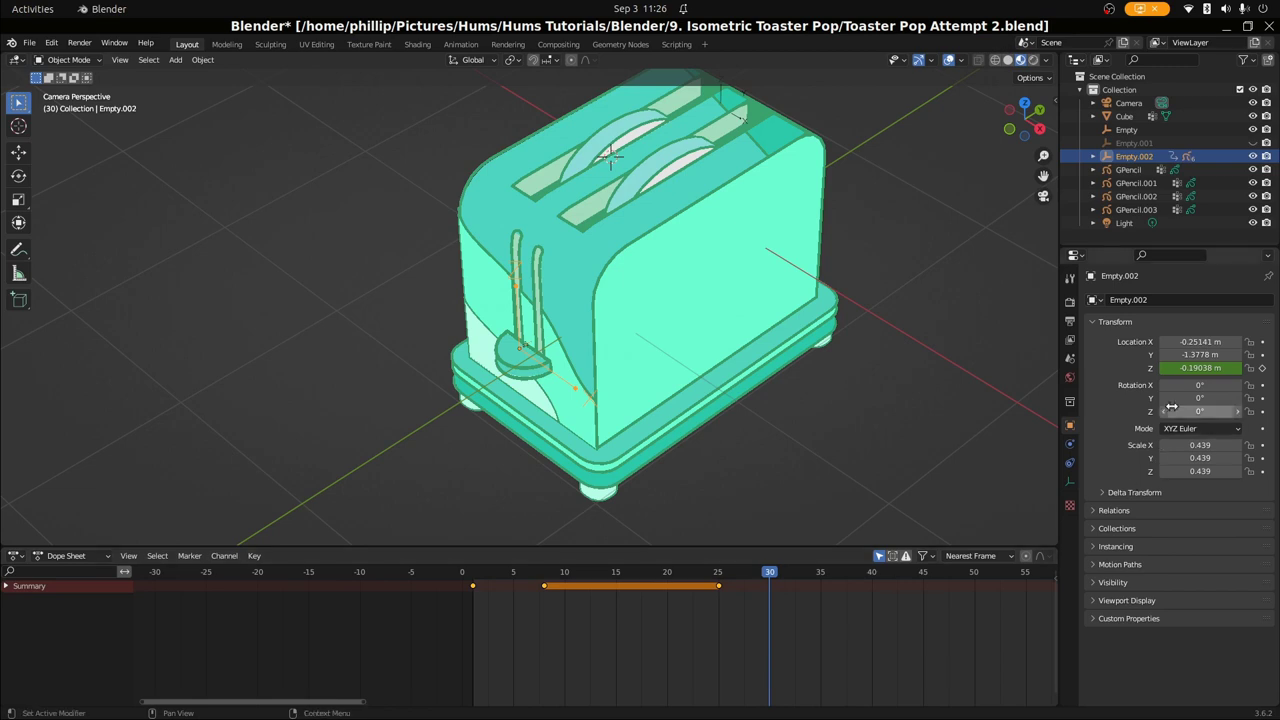
pyautogui.moveTo(1200, 368); pyautogui.dragTo(1254, 368)
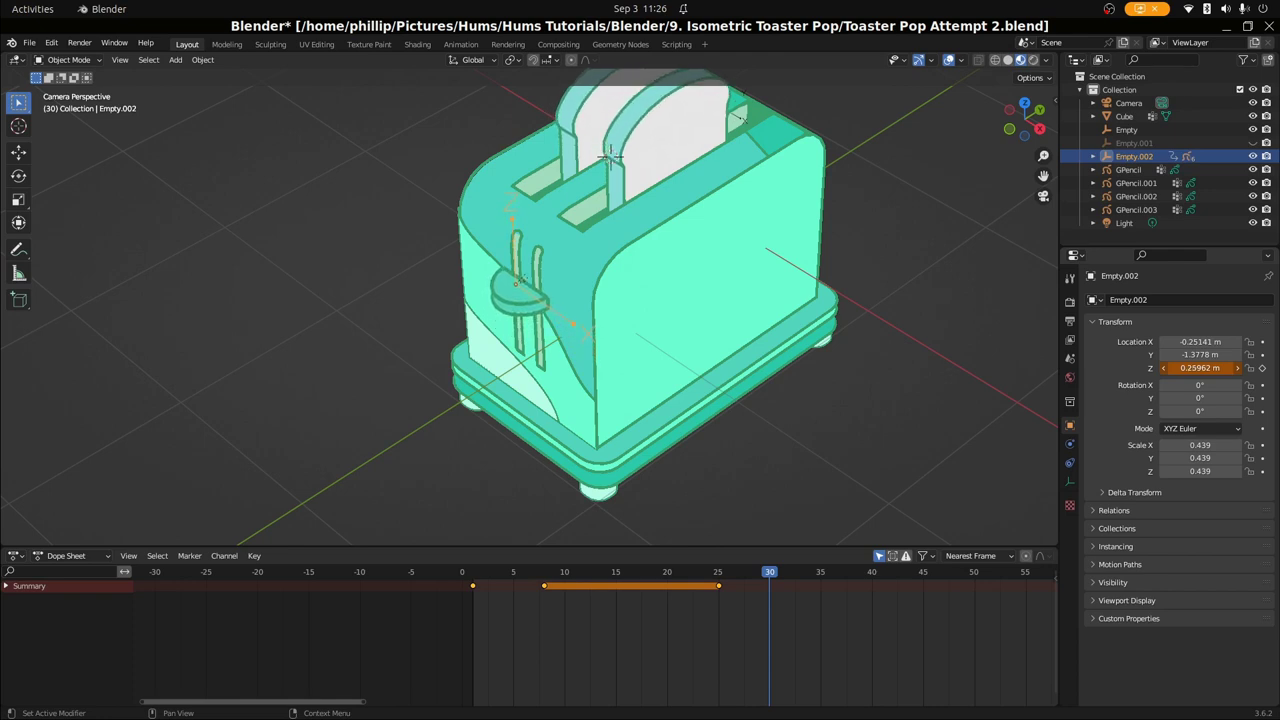
pyautogui.rightClick(1184, 369)
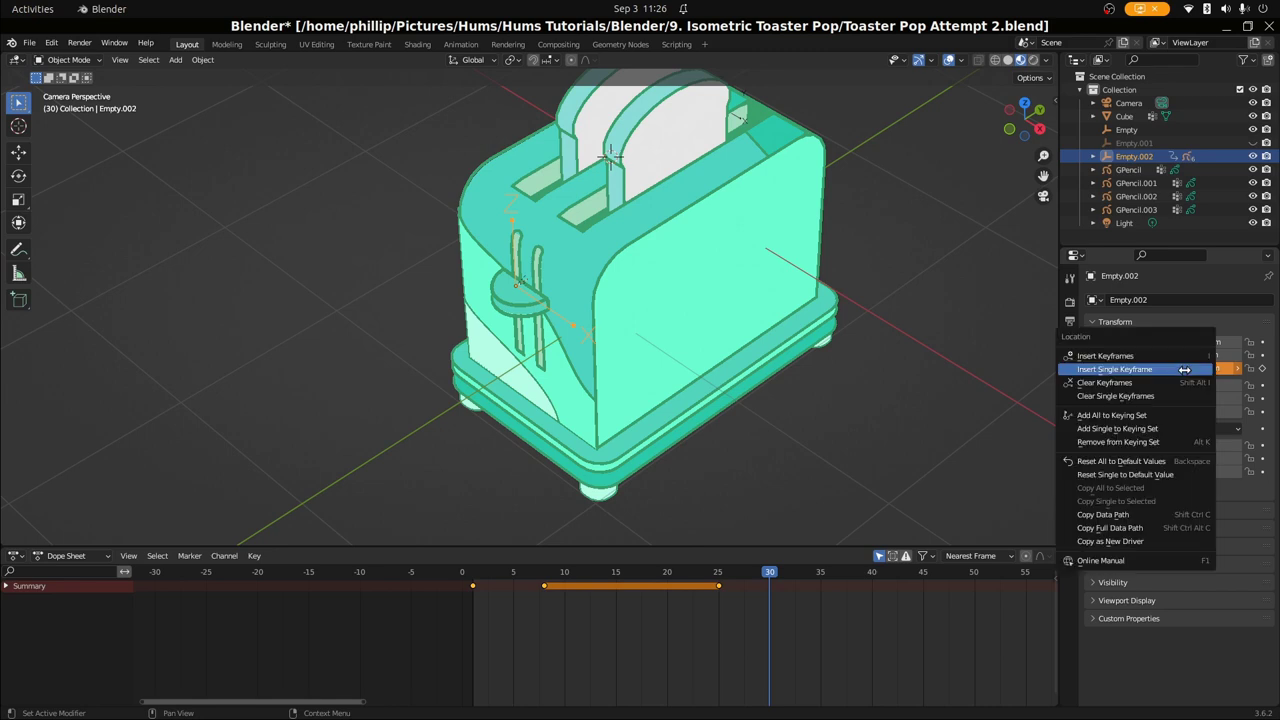
pyautogui.click(1184, 369)
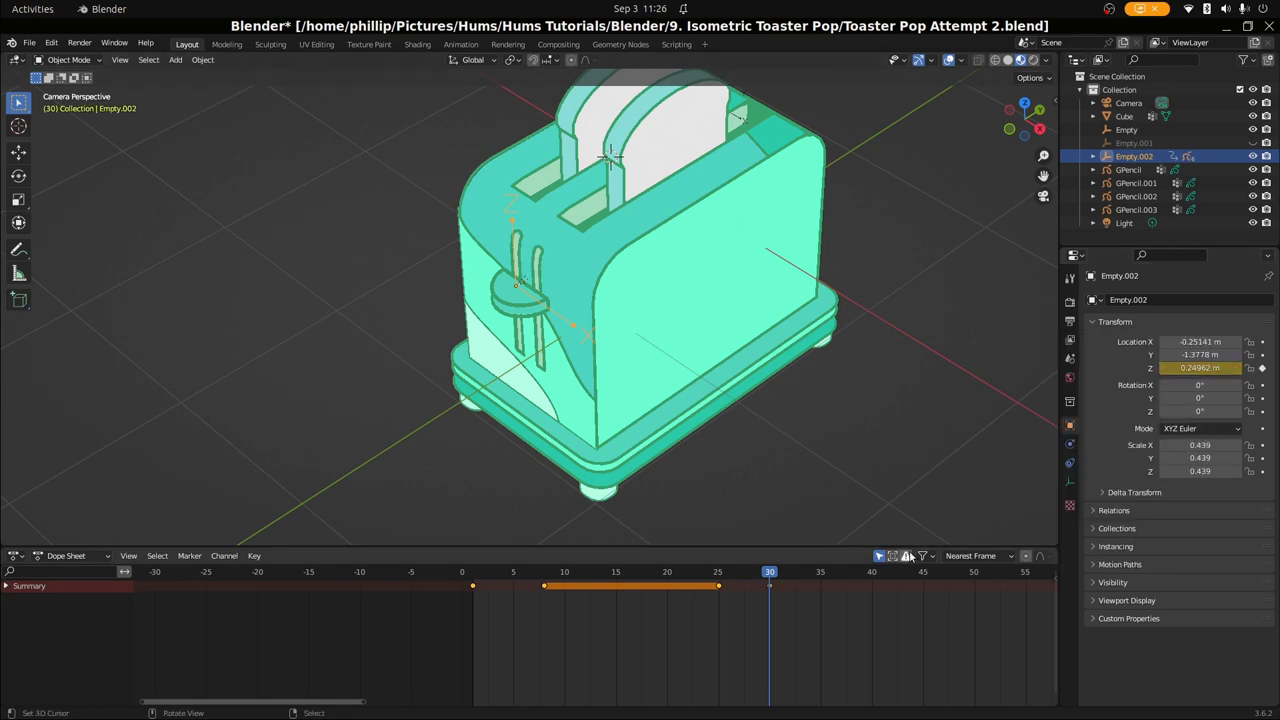
# Copy the frame 1 keyframe to frame 32 and preview the lever animation
pyautogui.click(475, 587)
pyautogui.moveTo(473, 589); pyautogui.dragTo(801, 586)
pyautogui.click(792, 619)
pyautogui.press('space')
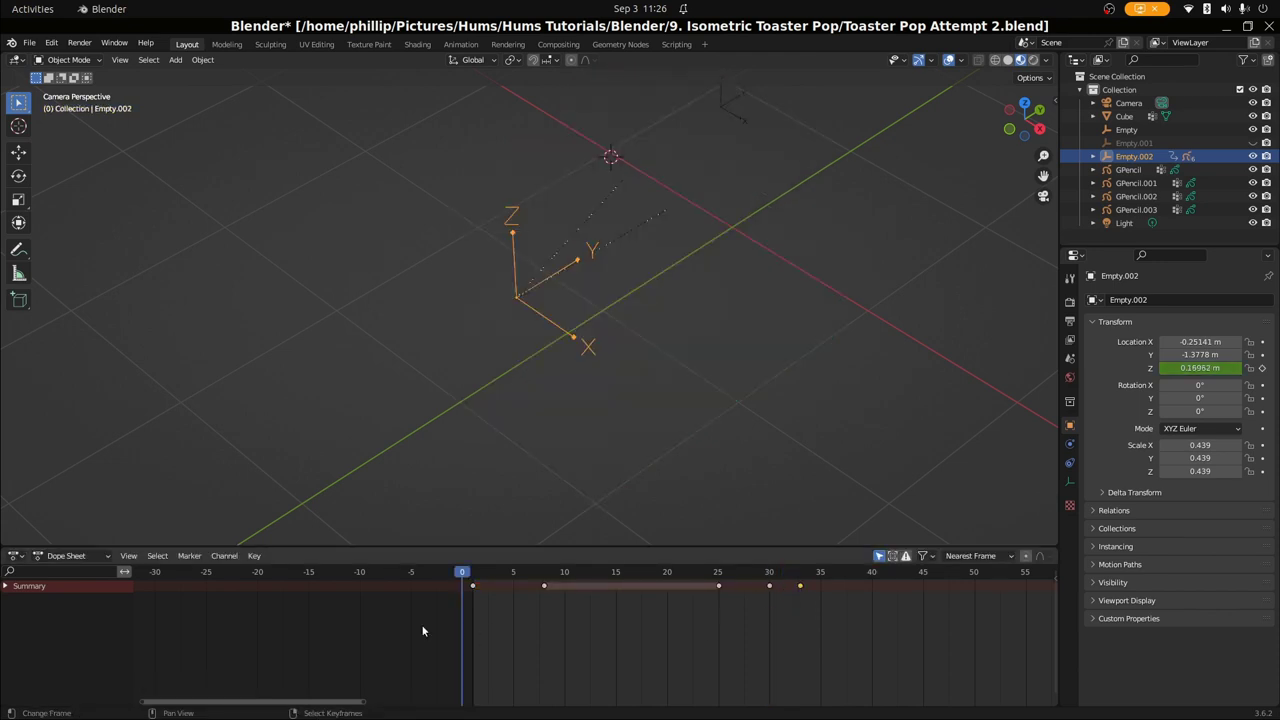
pyautogui.press('space')
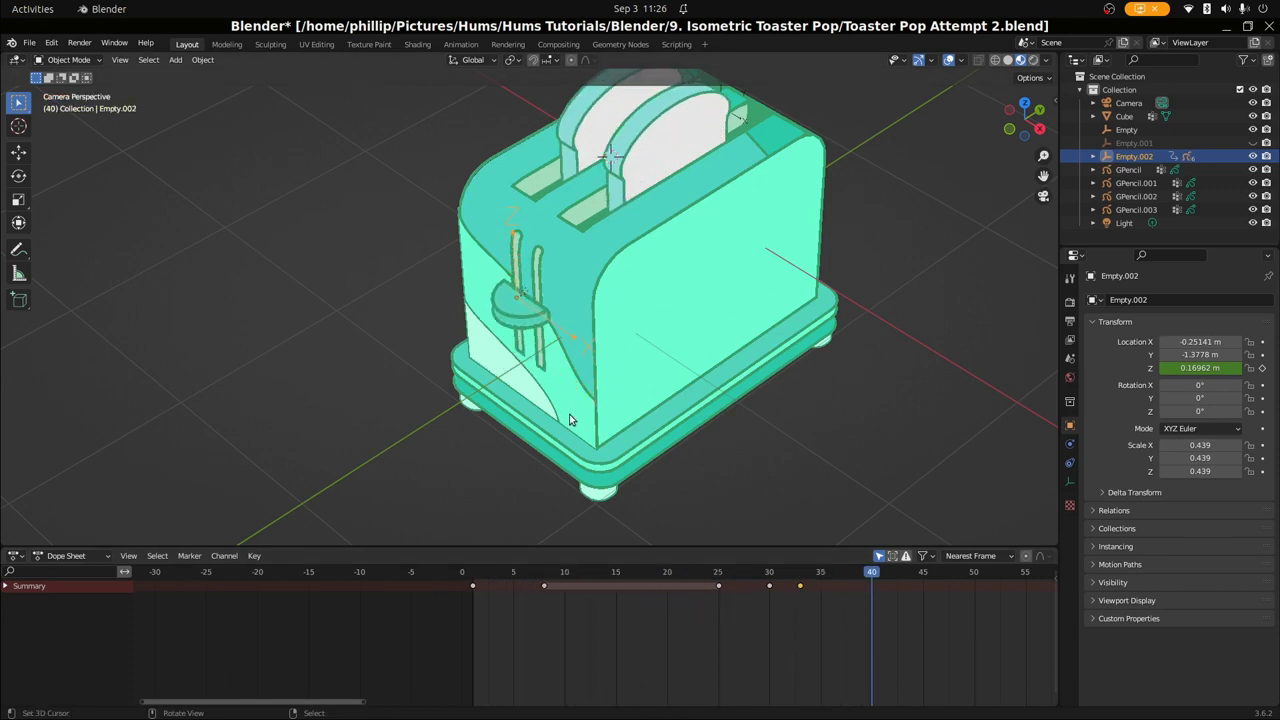
pyautogui.press('KP_0')
pyautogui.press('space')
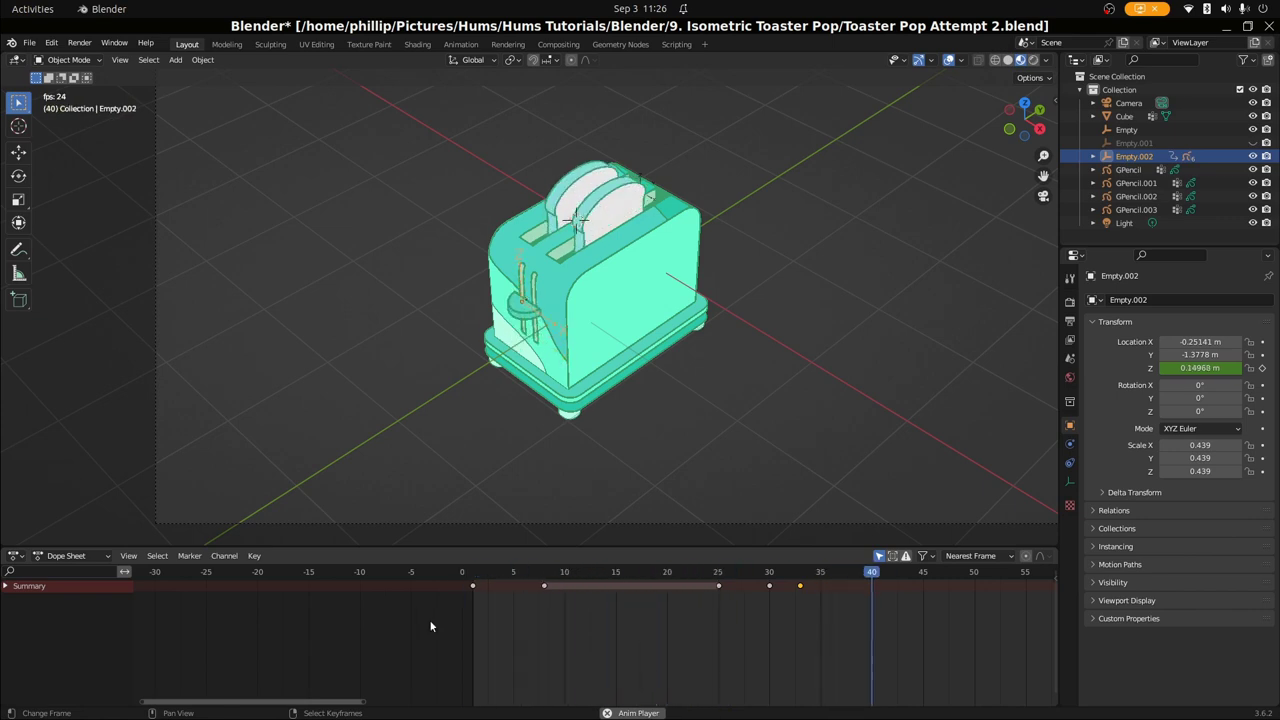
pyautogui.press('space')
pyautogui.moveTo(792, 597)
pyautogui.mouseDown()
pyautogui.moveTo(461, 640)
pyautogui.moveTo(820, 620)
pyautogui.moveTo(760, 610)
pyautogui.moveTo(771, 605)
pyautogui.mouseUp()
# Key the front toast slice's Z location, then replace the key with a raised height
pyautogui.scroll(2, 728, 178)
pyautogui.click(652, 180)
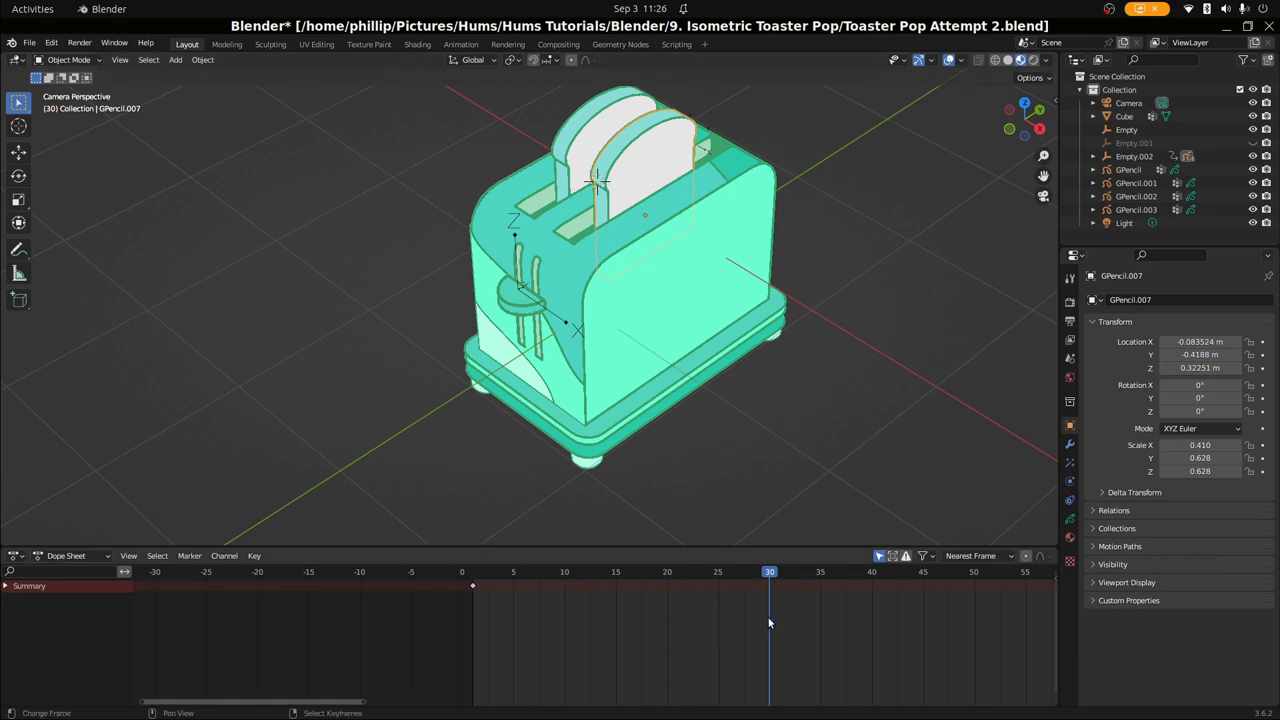
pyautogui.rightClick(1195, 368)
pyautogui.click(1170, 363)
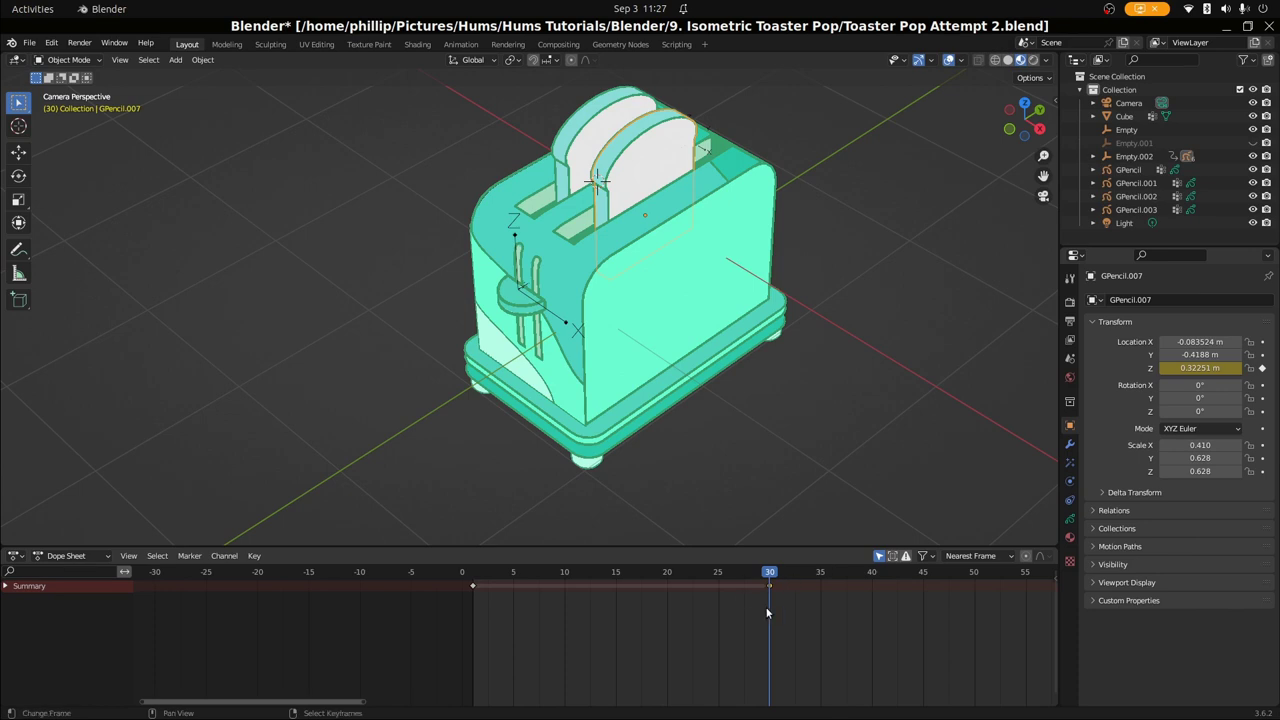
pyautogui.moveTo(773, 614)
pyautogui.mouseDown()
pyautogui.moveTo(797, 615)
pyautogui.moveTo(677, 605)
pyautogui.moveTo(830, 614)
pyautogui.moveTo(731, 609)
pyautogui.moveTo(764, 610)
pyautogui.mouseUp()
pyautogui.moveTo(1178, 368)
pyautogui.mouseDown()
pyautogui.moveTo(1190, 368)
pyautogui.moveTo(1178, 368)
pyautogui.mouseUp()
pyautogui.rightClick(1178, 368)
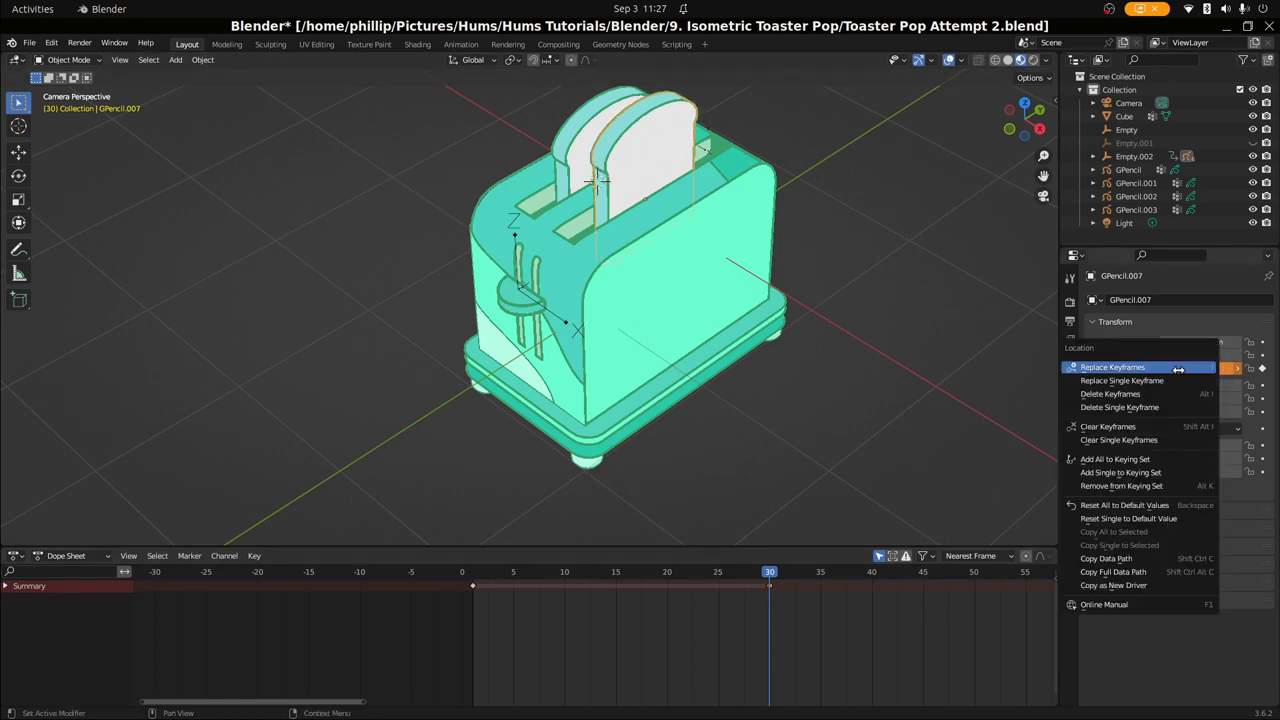
pyautogui.click(1178, 368)
# Key the toast's Z at frame 26 and overwrite the frame 30 key with 0.36251 m
pyautogui.click(474, 632)
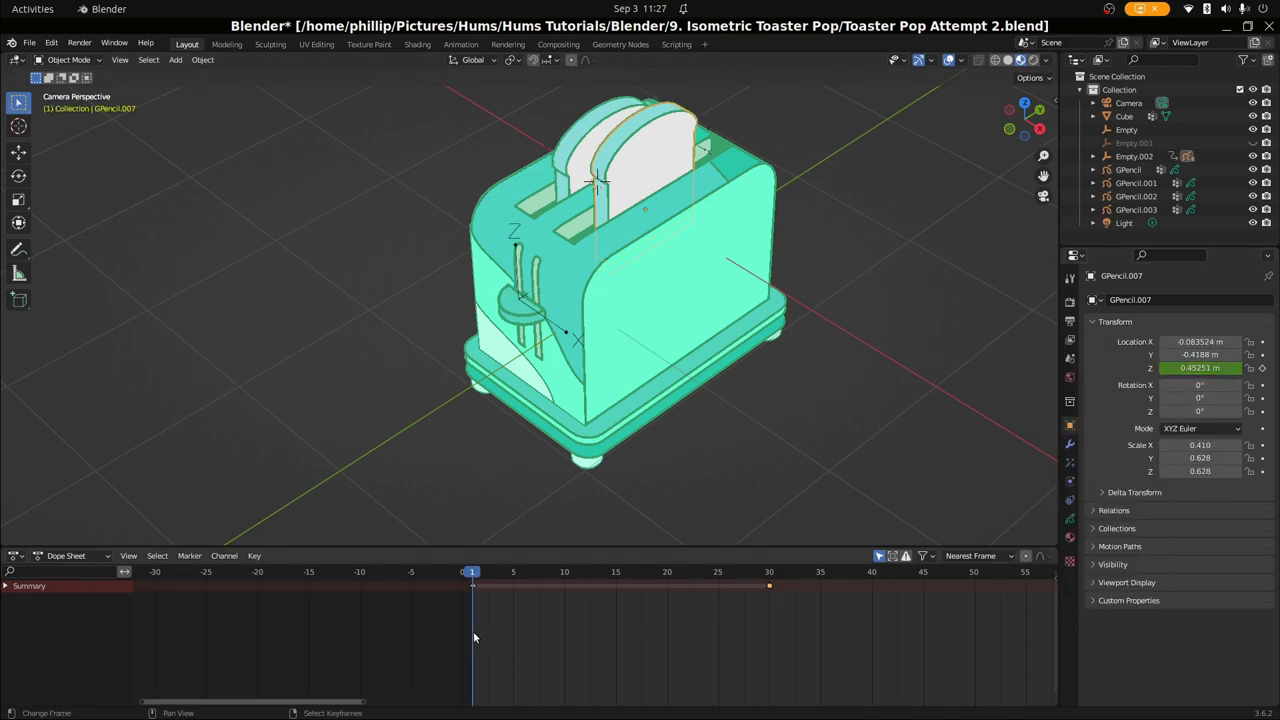
pyautogui.press('space')
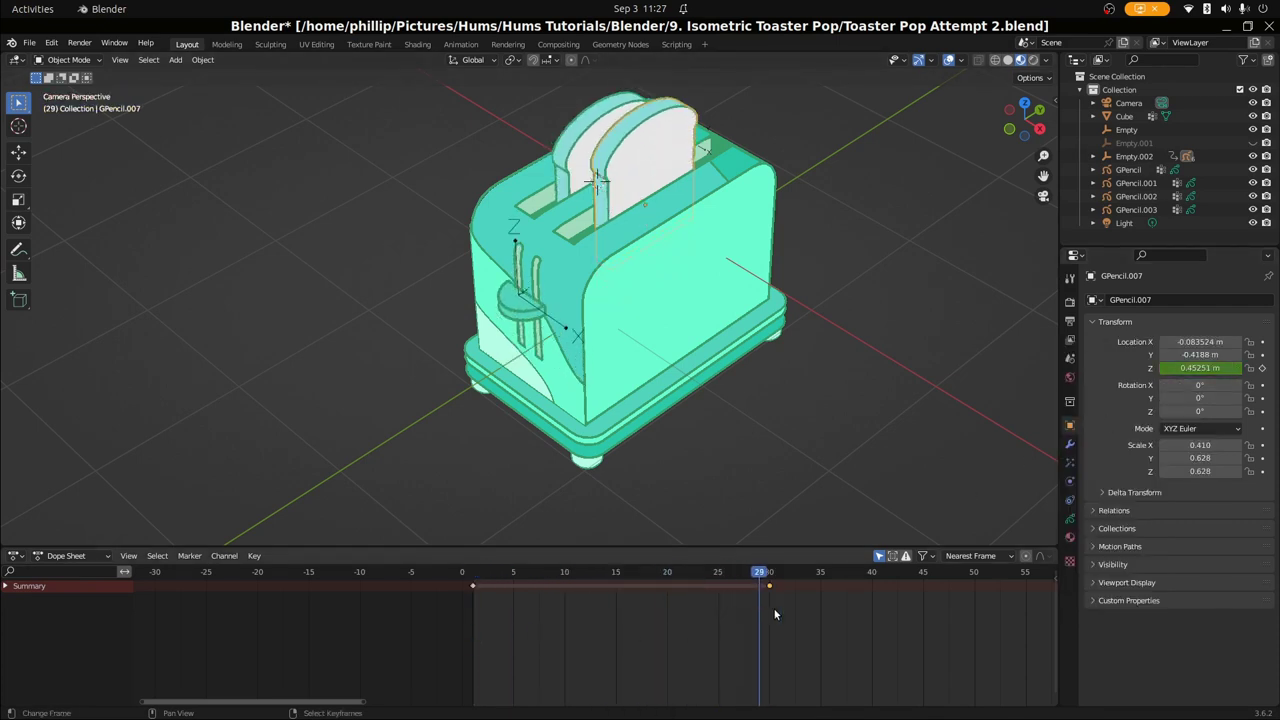
pyautogui.click(748, 604)
pyautogui.press('Right')
pyautogui.press('Right')
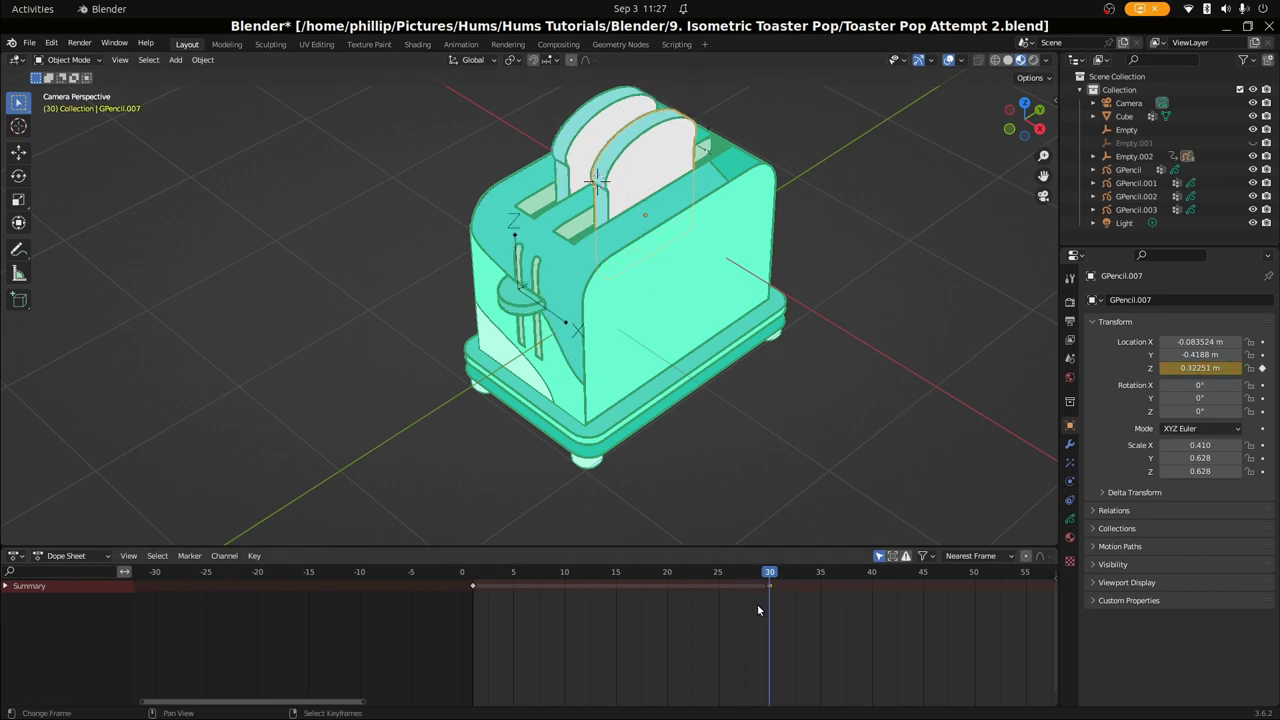
pyautogui.moveTo(757, 608); pyautogui.dragTo(725, 606)
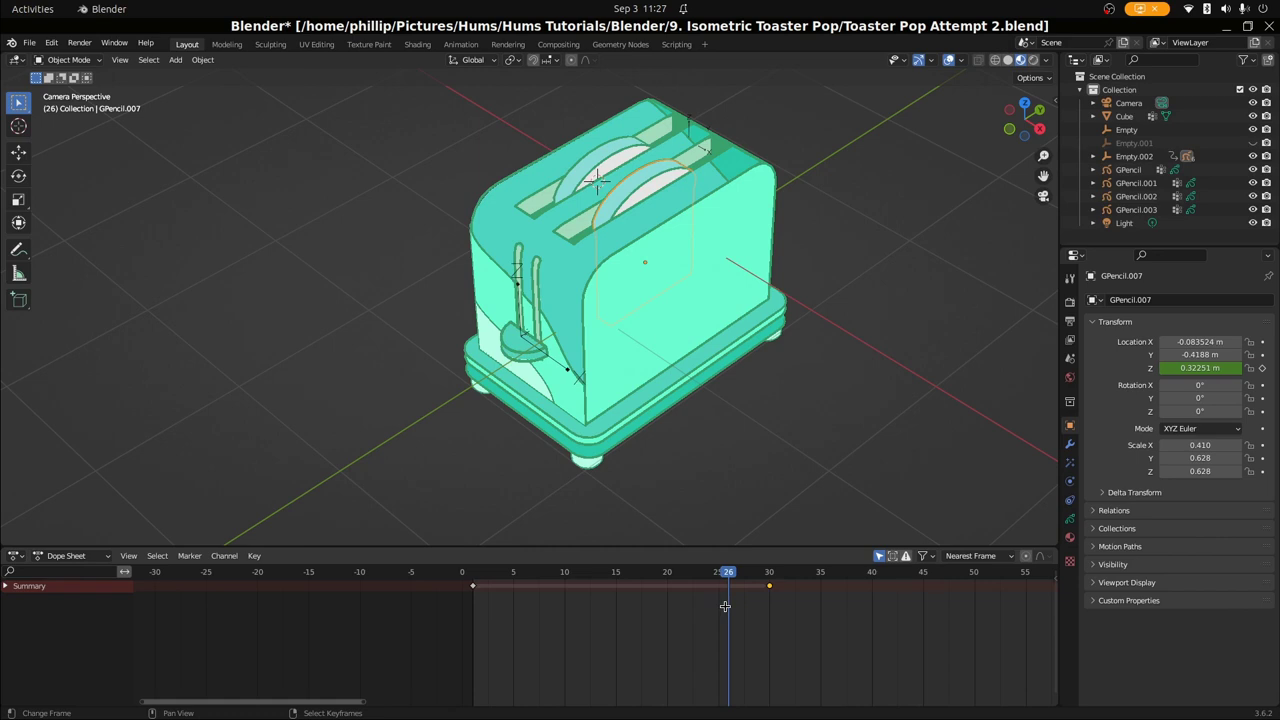
pyautogui.rightClick(1195, 369)
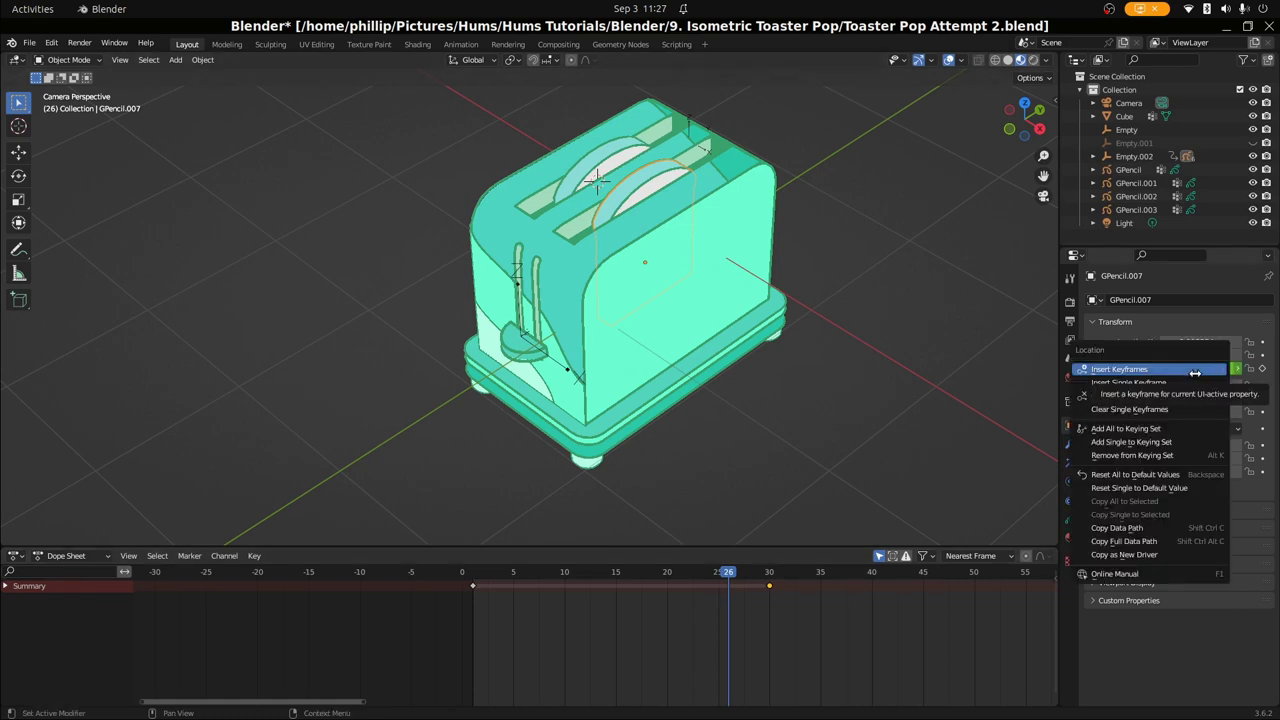
pyautogui.click(1195, 369)
pyautogui.moveTo(735, 623); pyautogui.dragTo(769, 630)
pyautogui.moveTo(1195, 368); pyautogui.dragTo(1210, 368)
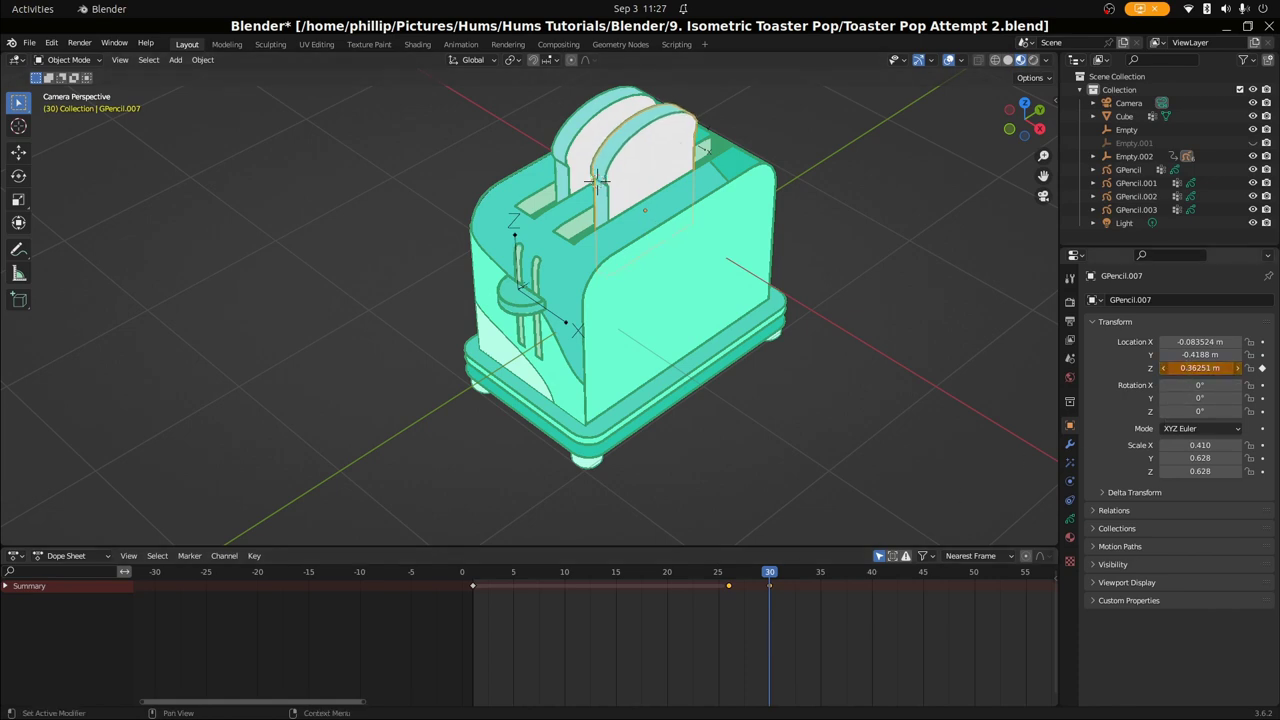
pyautogui.rightClick(1190, 368)
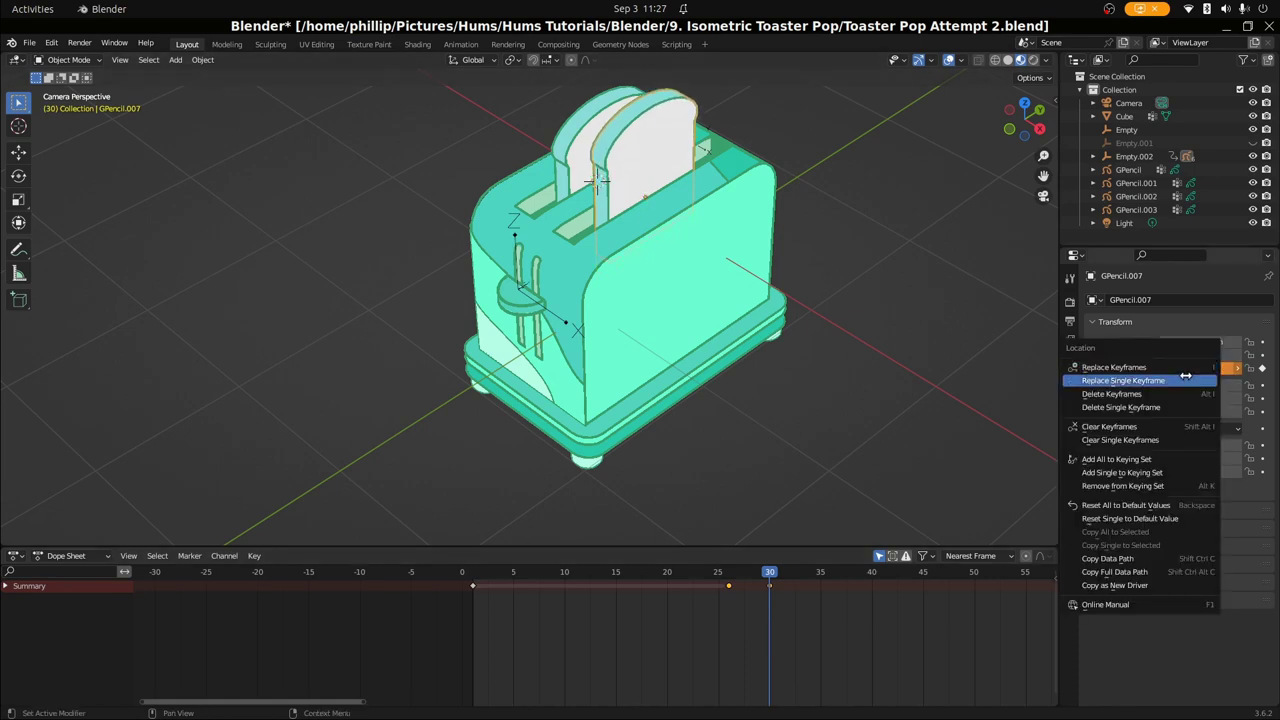
pyautogui.click(1185, 378)
# Preview the toast pop and move the frame 26 keyframe to frame 37
pyautogui.click(681, 608)
pyautogui.press('space')
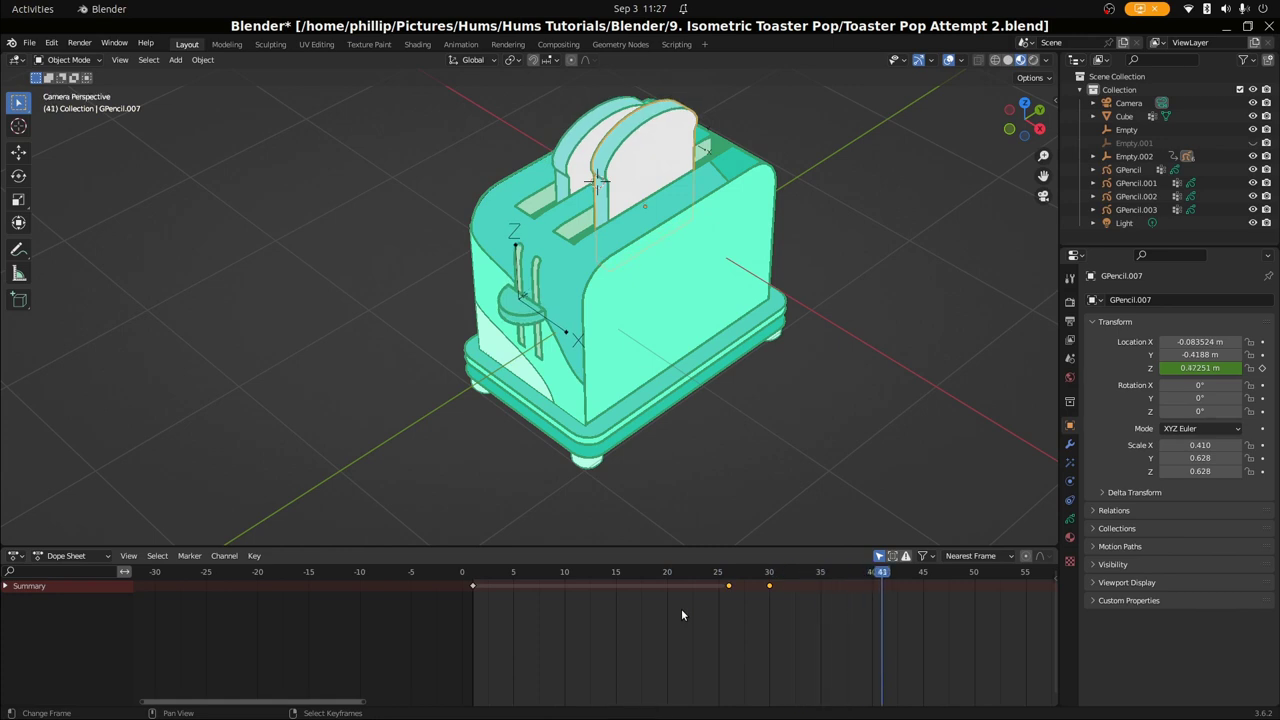
pyautogui.moveTo(681, 608); pyautogui.dragTo(795, 592)
pyautogui.hotkey('shift', 'Left')
pyautogui.press('space')
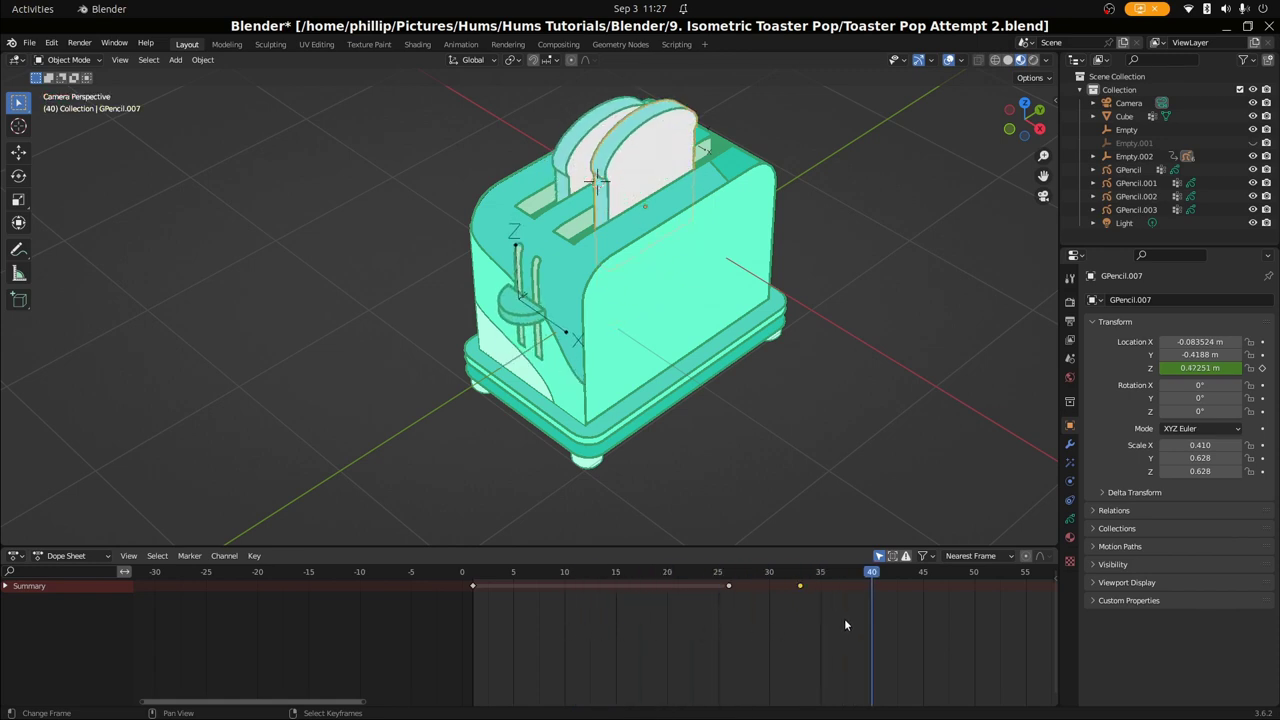
pyautogui.moveTo(845, 624)
pyautogui.mouseDown()
pyautogui.moveTo(820, 612)
pyautogui.moveTo(840, 606)
pyautogui.mouseUp()
pyautogui.moveTo(730, 585); pyautogui.dragTo(843, 625)
# Shift the frame 37 key to frame 36 and the frame 33 key one frame earlier
pyautogui.press('space')
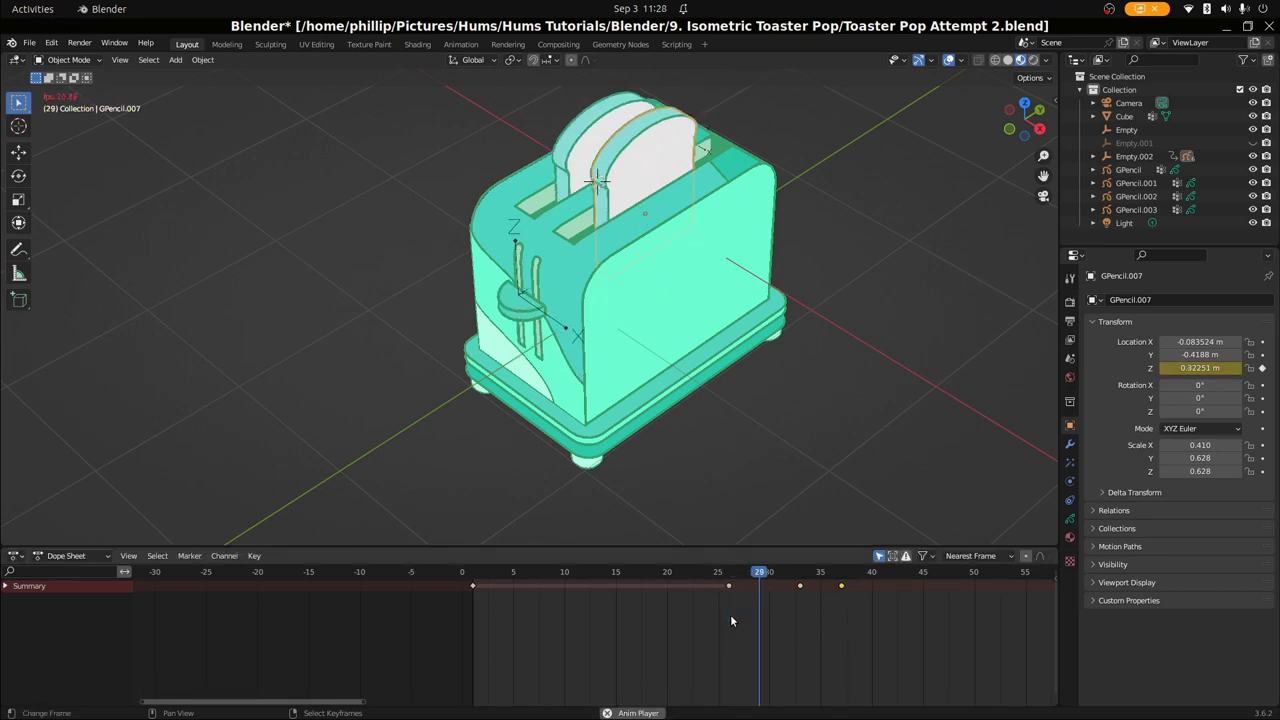
pyautogui.press('space')
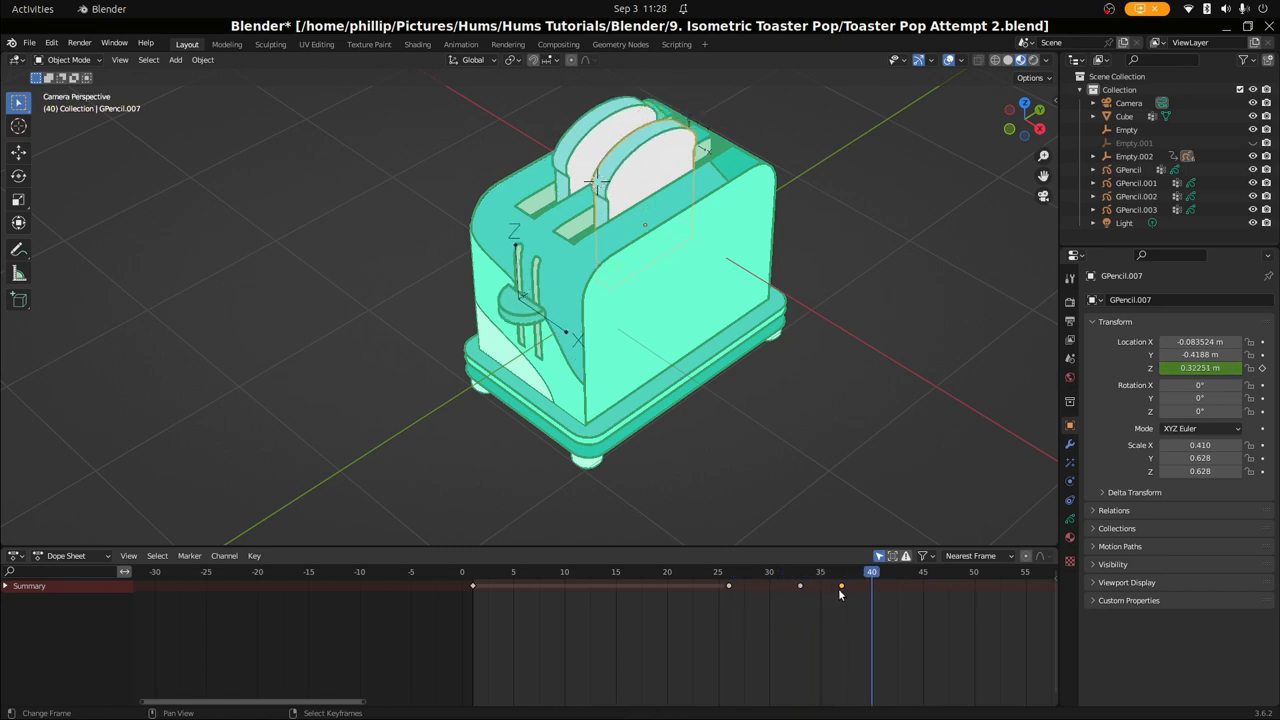
pyautogui.moveTo(838, 588); pyautogui.dragTo(826, 588)
pyautogui.press('space')
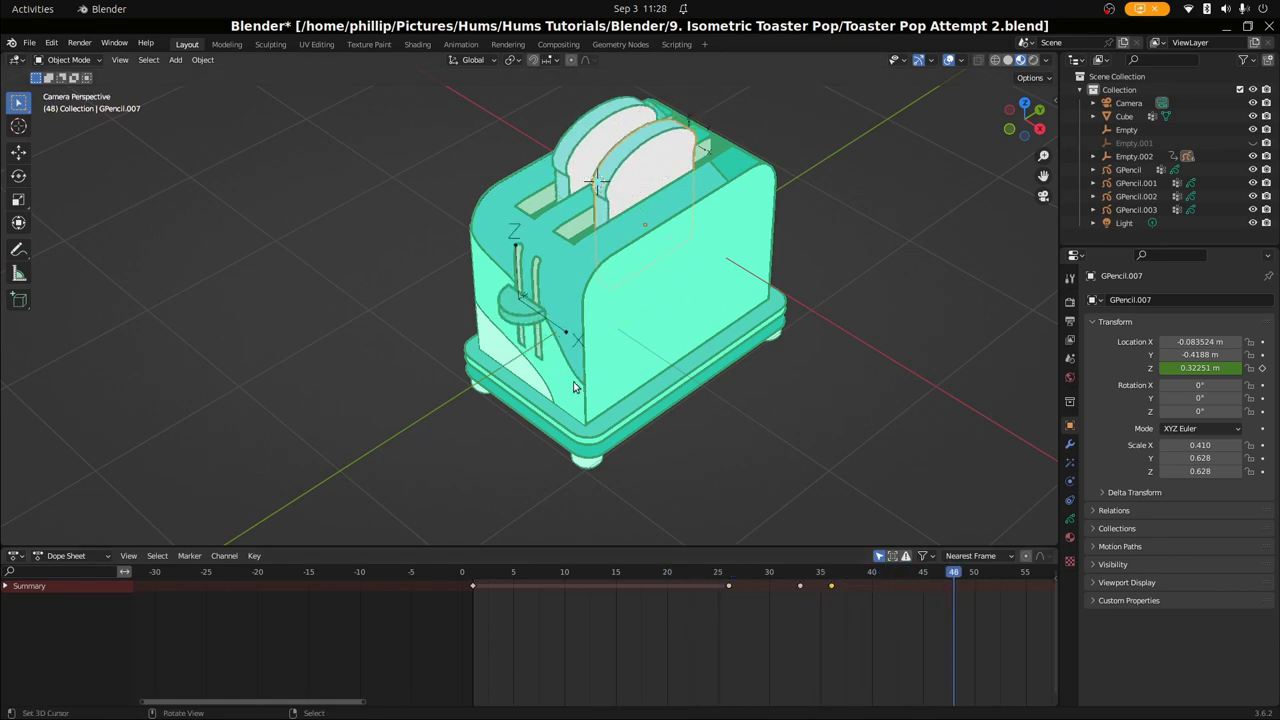
pyautogui.press('KP_0')
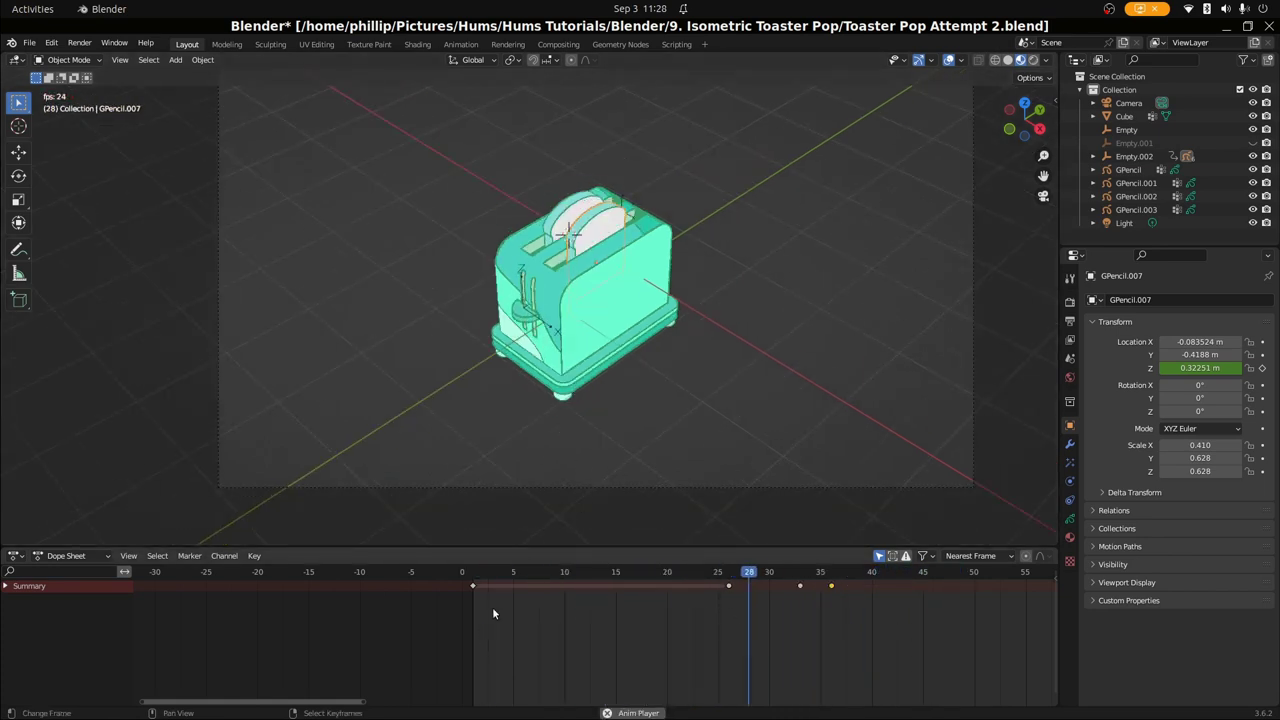
pyautogui.press('space')
pyautogui.keyDown('shift'); pyautogui.click(800, 586); pyautogui.keyUp('shift')
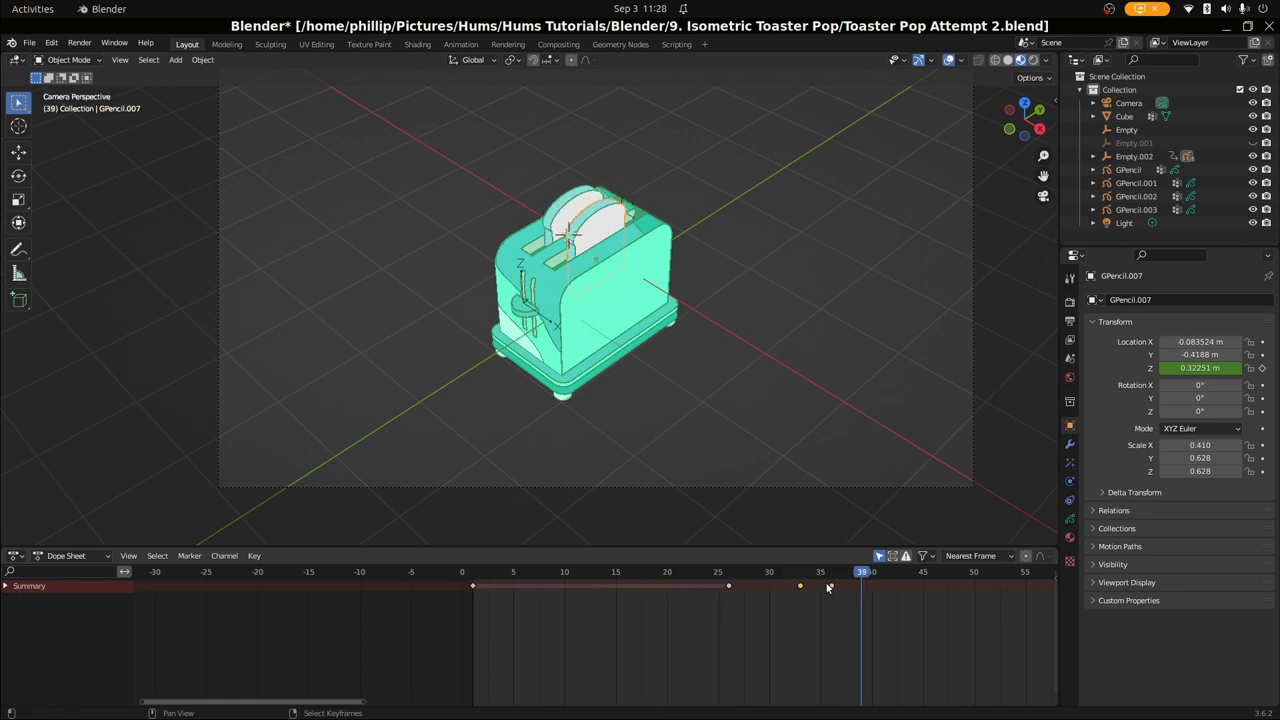
pyautogui.press('g')
pyautogui.click(813, 590)
pyautogui.press('space')
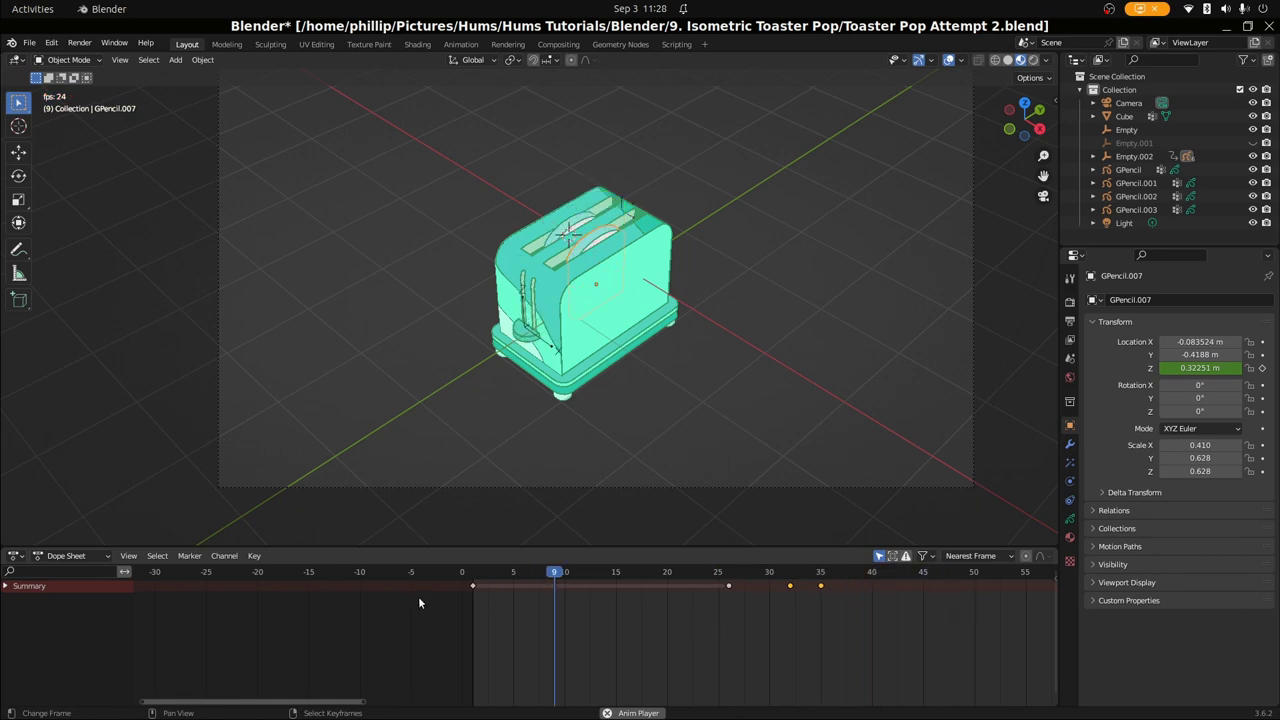
# Replace the toast's frame 32 key with a Z of 0.40251 m and preview the bounce
pyautogui.click(555, 381)
pyautogui.rightClick(480, 450)
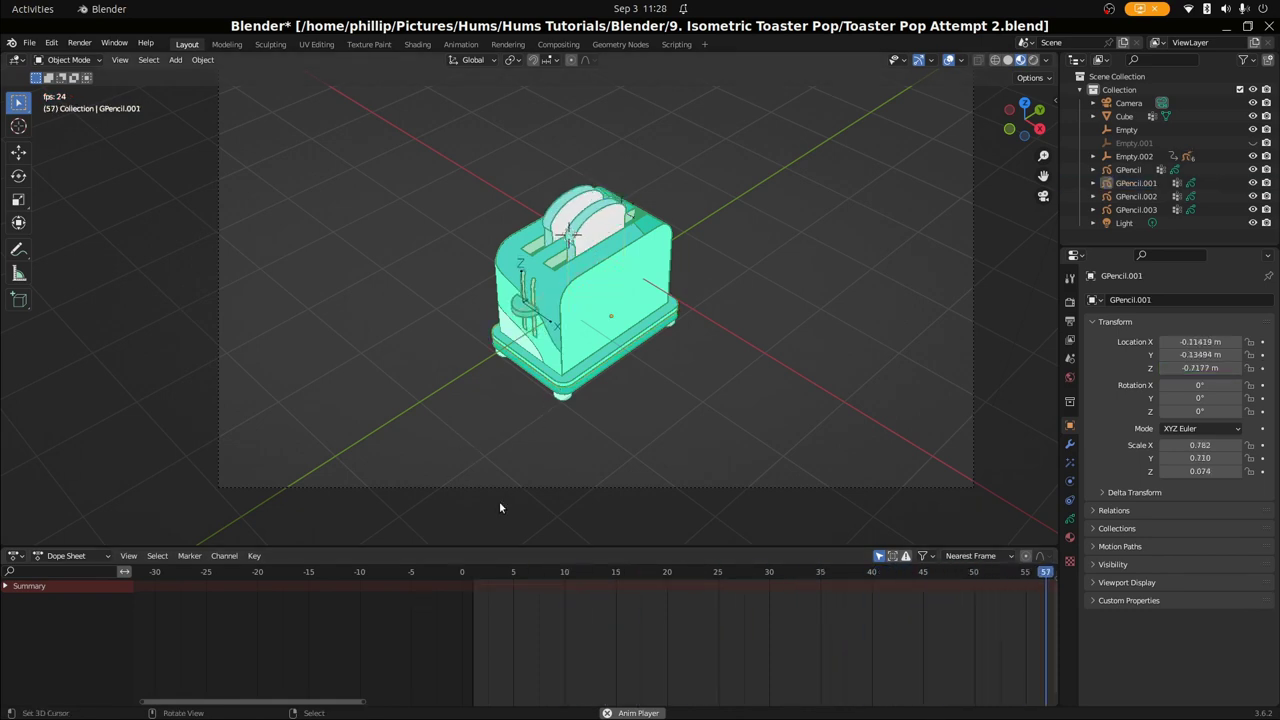
pyautogui.press('space')
pyautogui.click(788, 616)
pyautogui.click(600, 215)
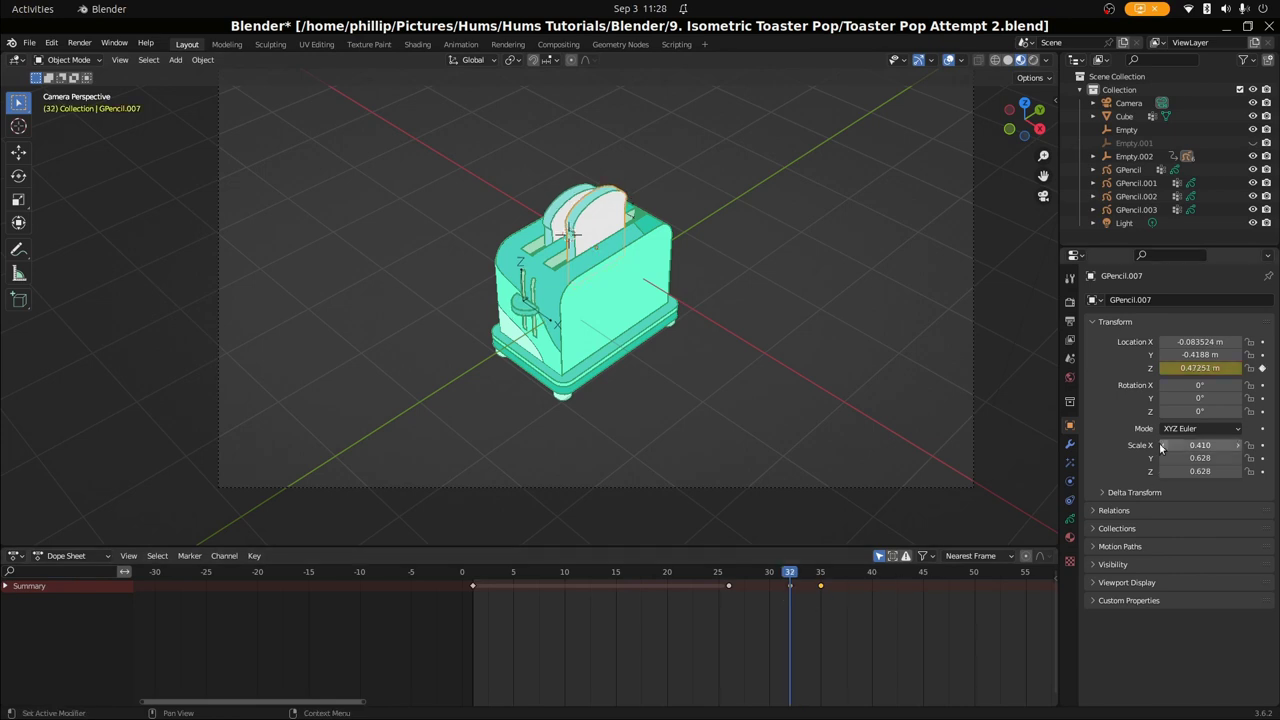
pyautogui.moveTo(1200, 368); pyautogui.dragTo(1193, 368)
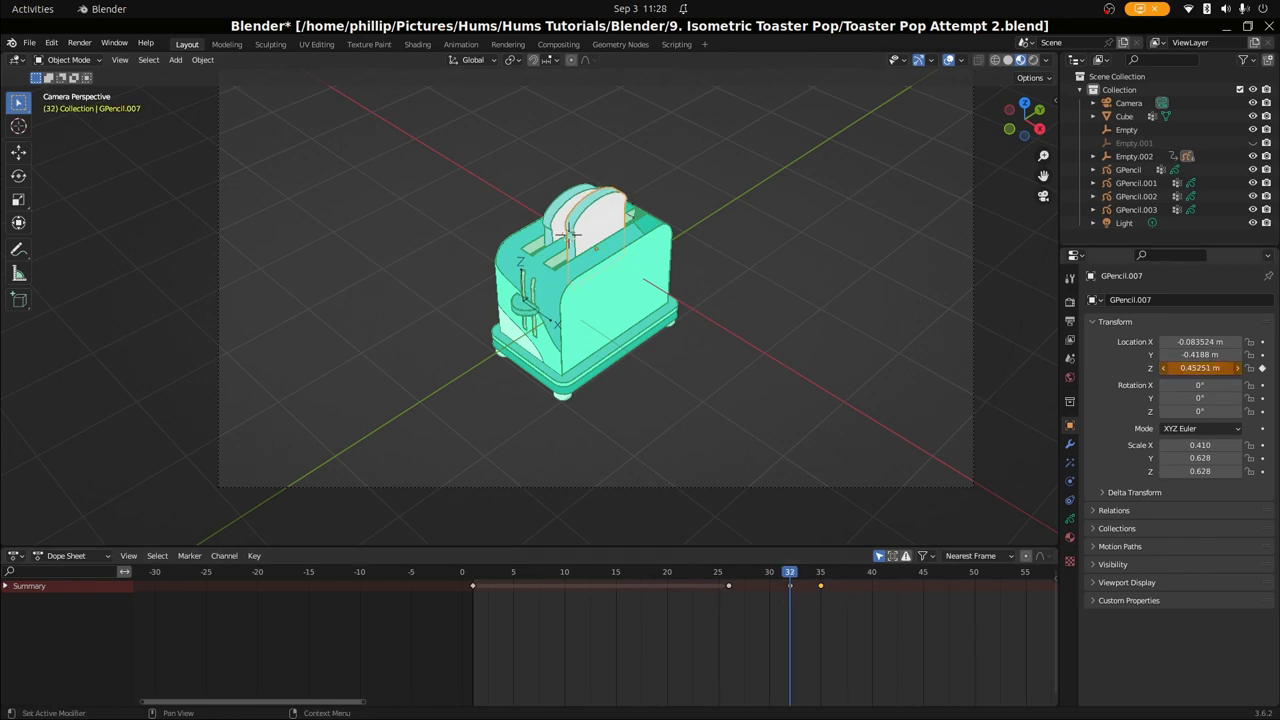
pyautogui.rightClick(1184, 370)
pyautogui.click(1184, 375)
pyautogui.press('space')
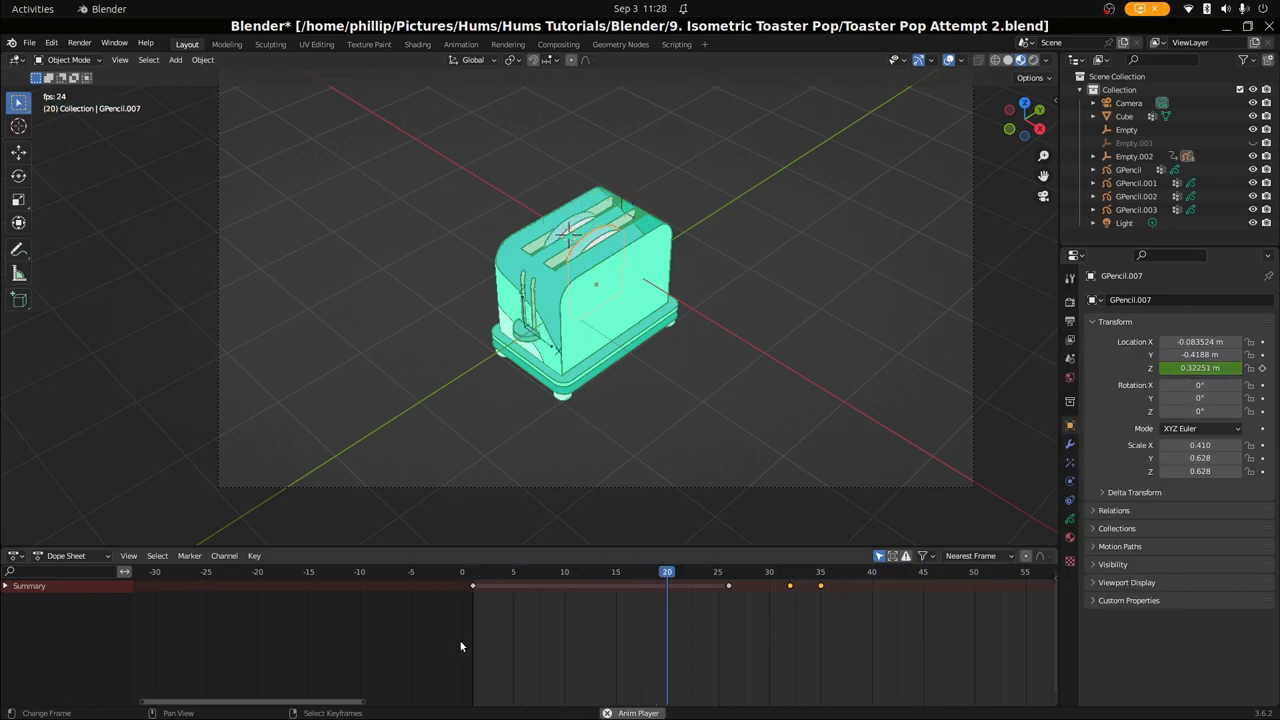
pyautogui.click(499, 437)
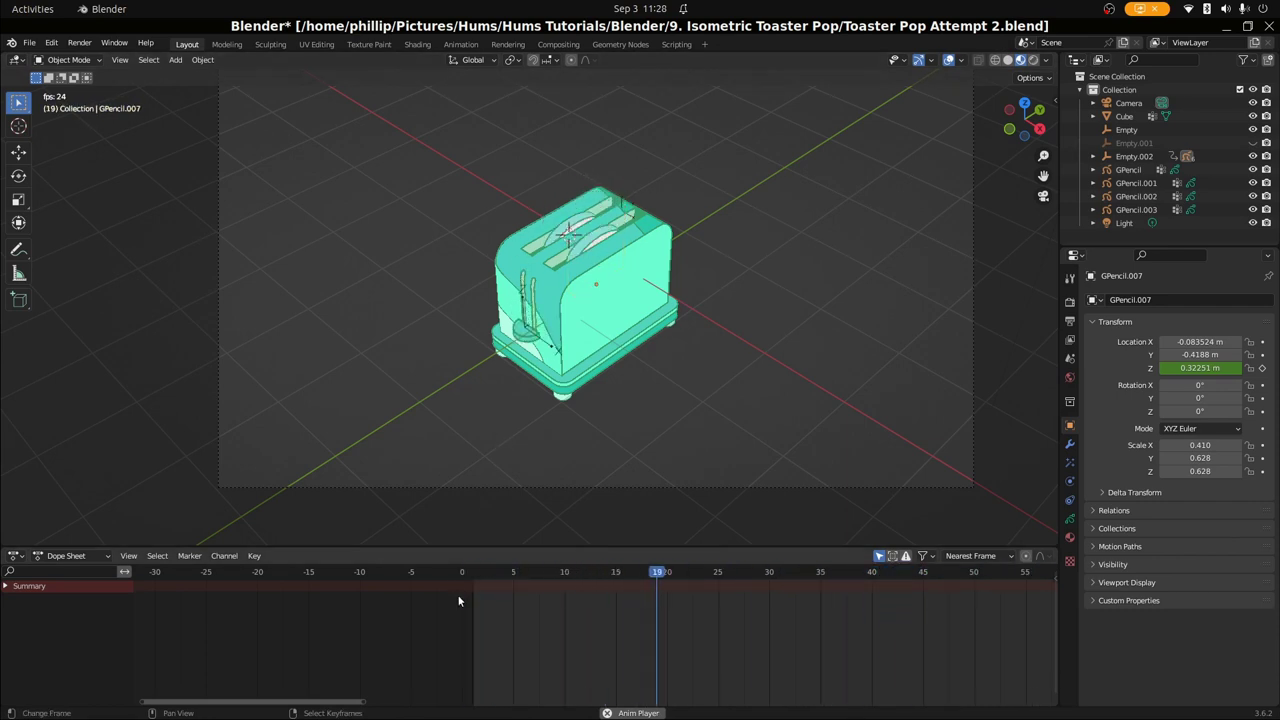
pyautogui.press('space')
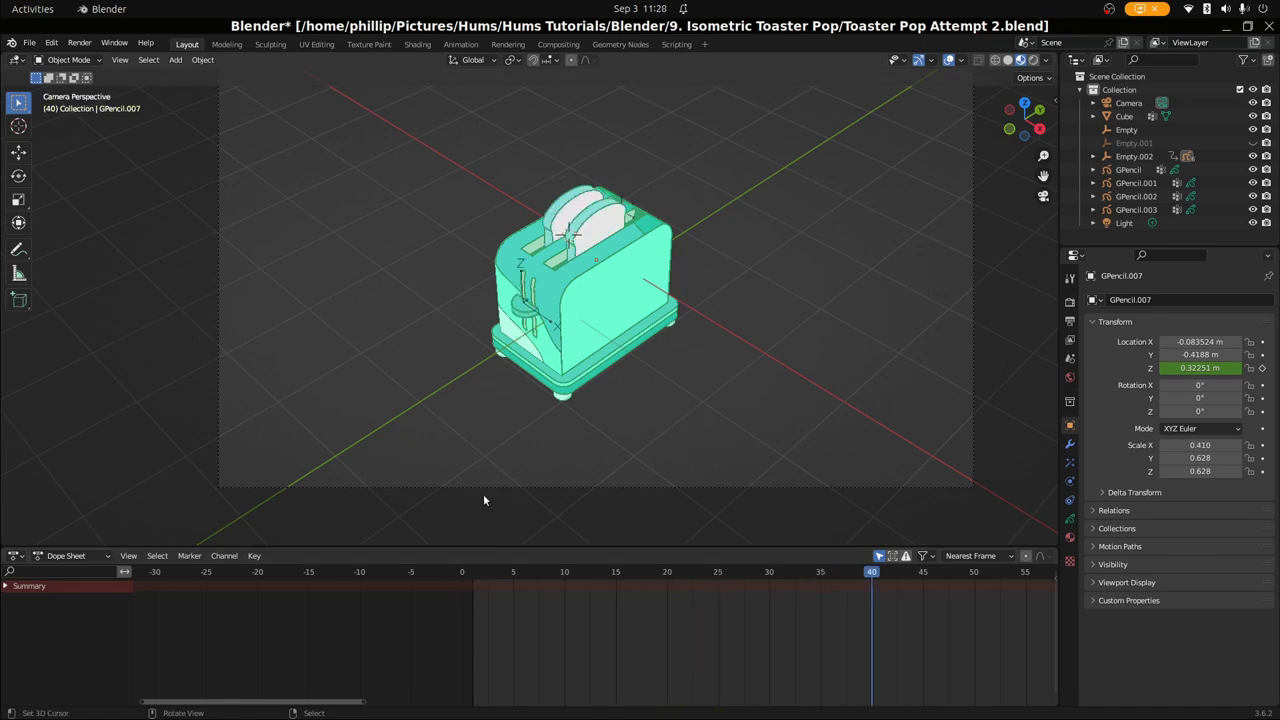
pyautogui.scroll(-1, 483, 495)
pyautogui.scroll(2, 483, 495)
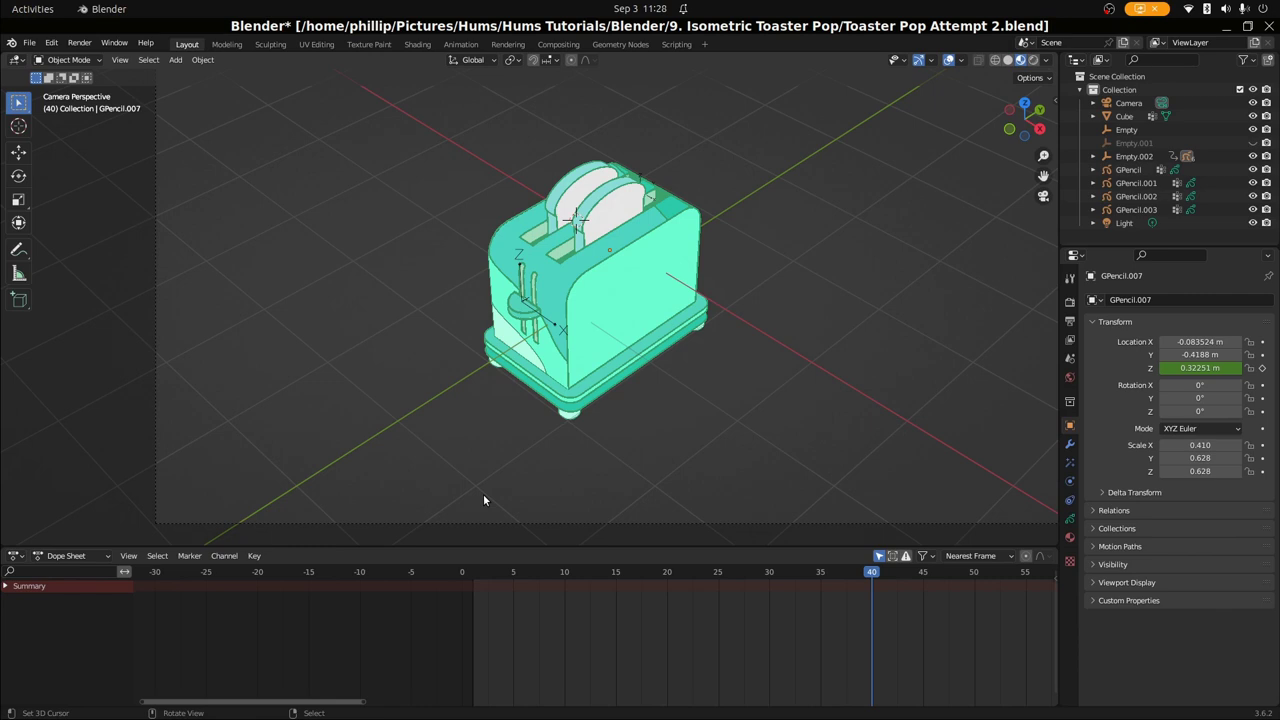
pyautogui.moveTo(601, 367); pyautogui.dragTo(820, 321, button='middle')
pyautogui.press('KP_0')
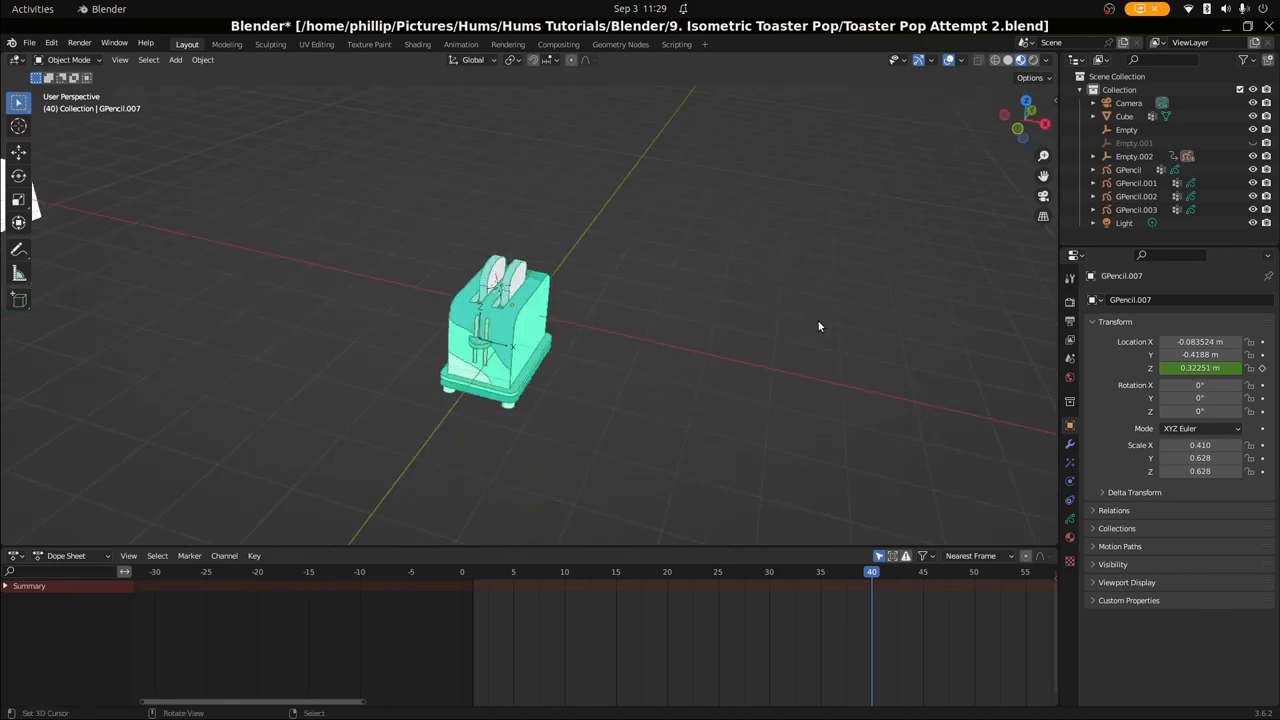
pyautogui.scroll(2, 479, 344)
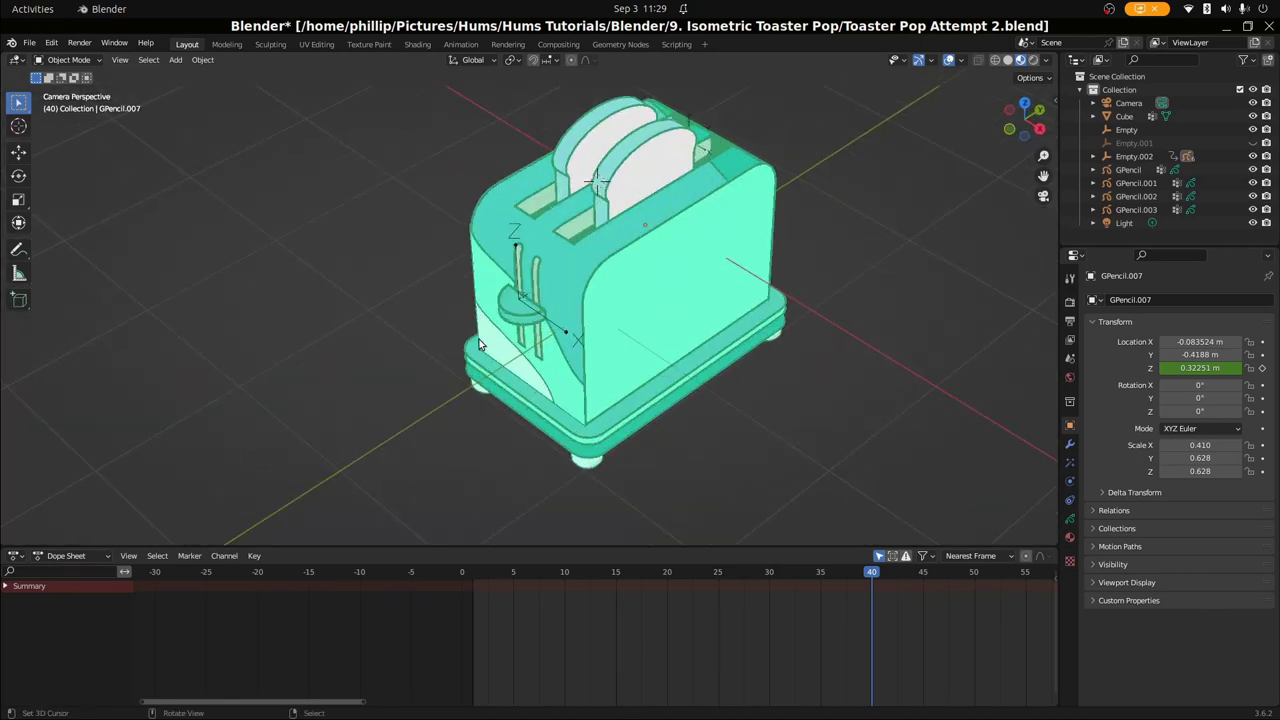
pyautogui.scroll(-1, 476, 338)
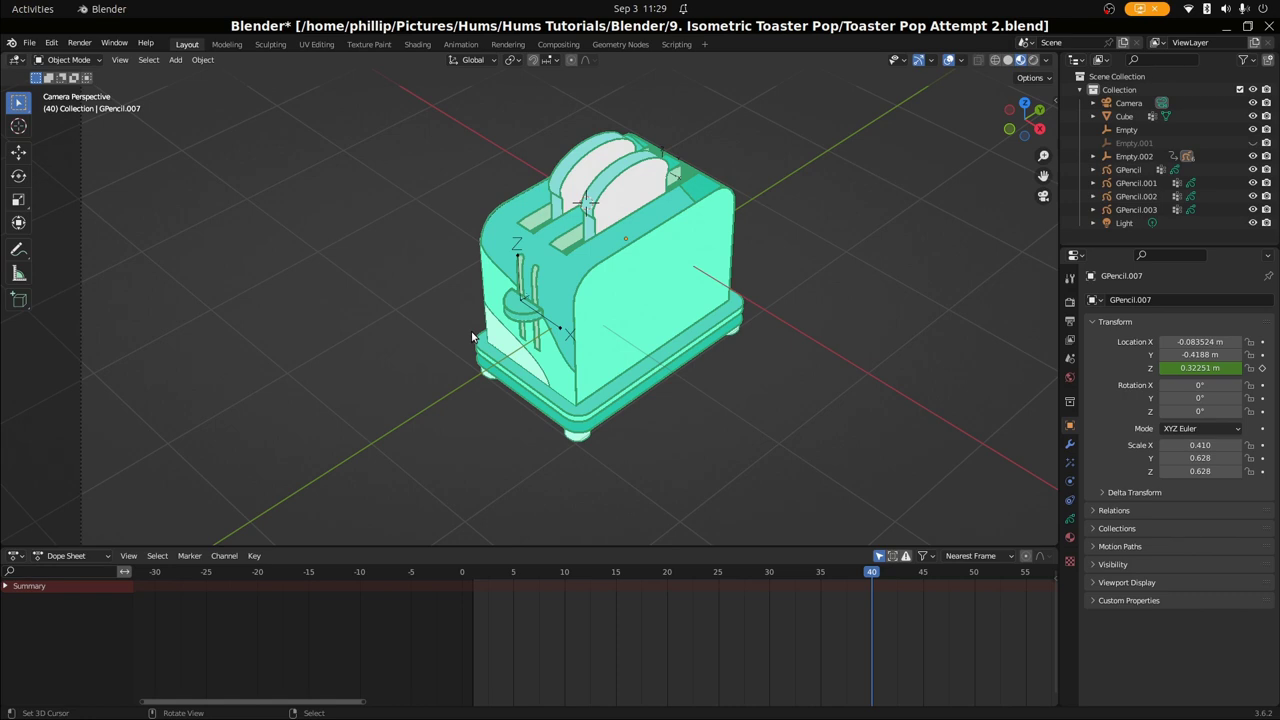
pyautogui.hotkey('alt', 'Tab')
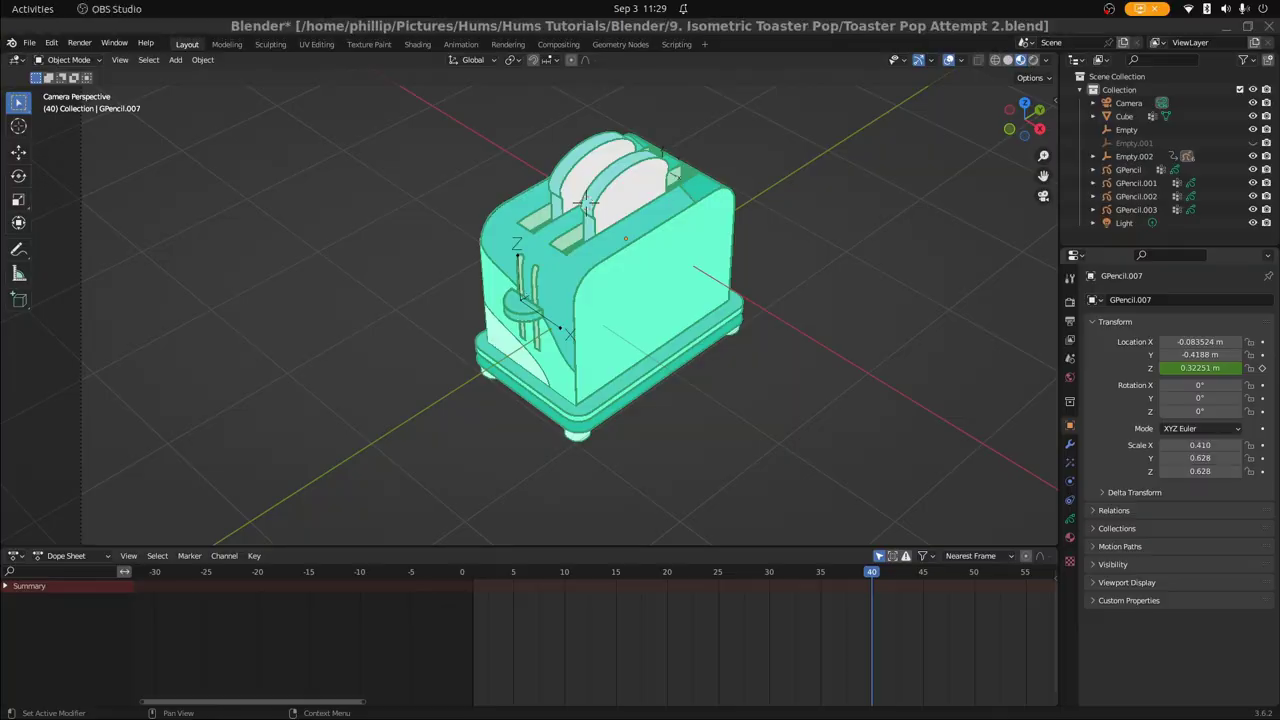